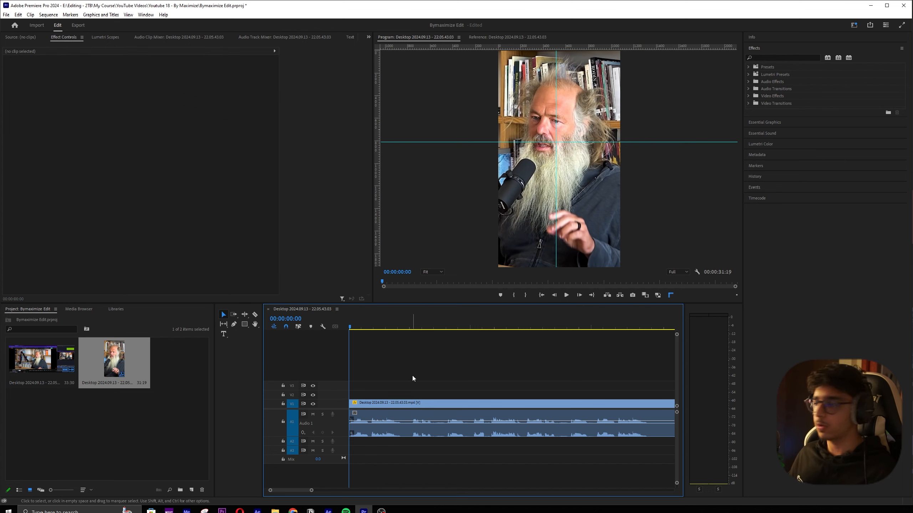
Try splitting the clip near its start across all tracks with the Razor tool and deleting the opening piece, and undo it
{"action": "left_click", "coordinate": [413, 404]}
{"action": "key", "text": "c"}
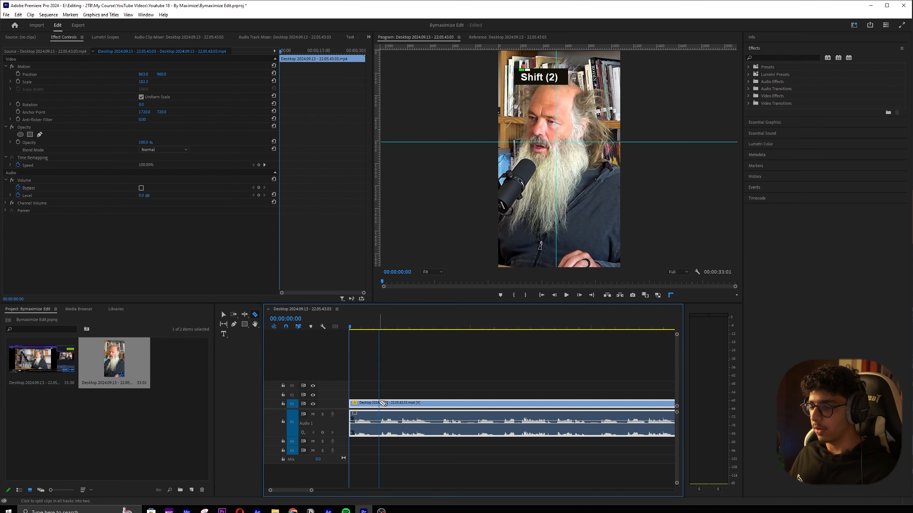
{"action": "left_click", "coordinate": [381, 404], "text": "shift"}
{"action": "key", "text": "v"}
{"action": "key", "text": "Delete"}
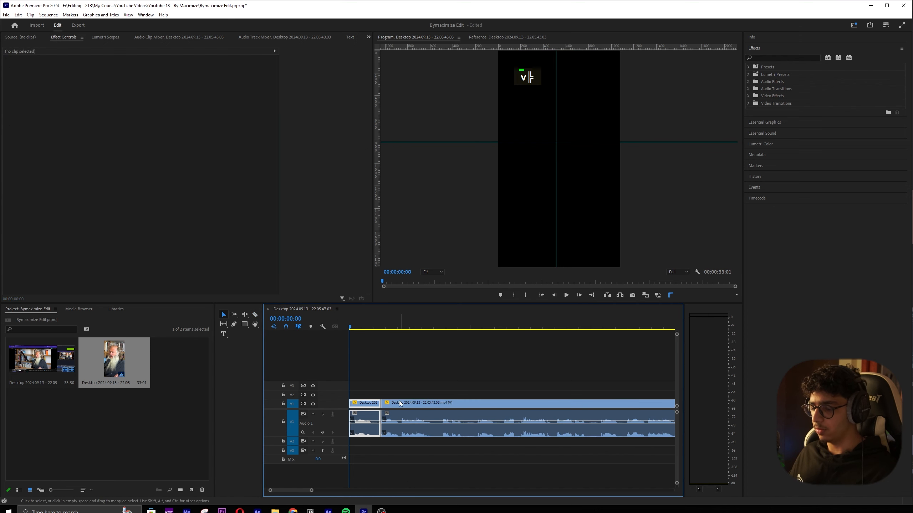
{"action": "left_click", "coordinate": [362, 404]}
{"action": "key", "text": "Delete"}
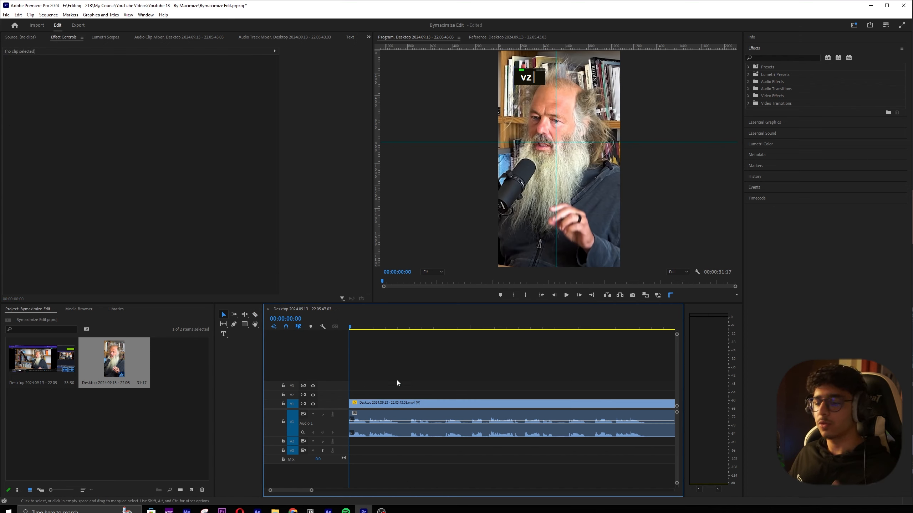
{"action": "key", "text": "ctrl+z"}
{"action": "key", "text": "ctrl+z"}
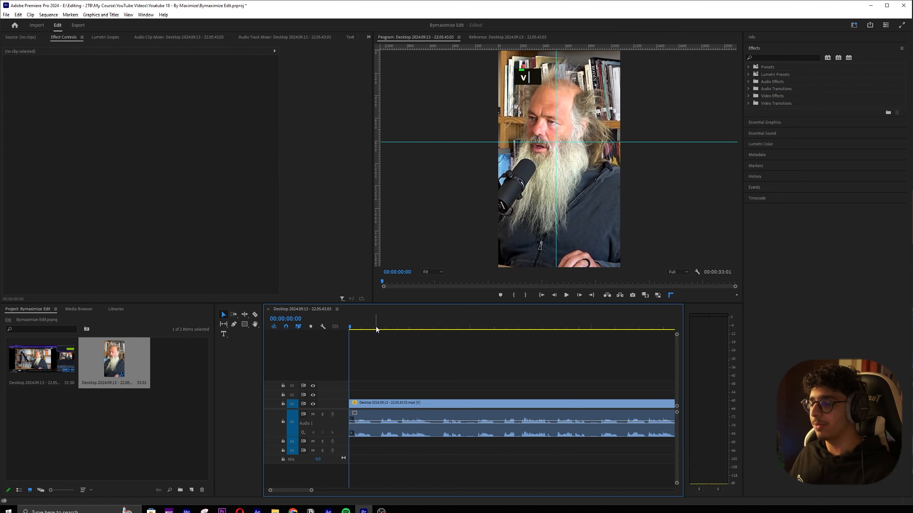
Ripple trim the clip's start to a point at about 00:00:01:07 and play the trimmed opening
{"action": "left_click", "coordinate": [380, 328]}
{"action": "key", "text": "q"}
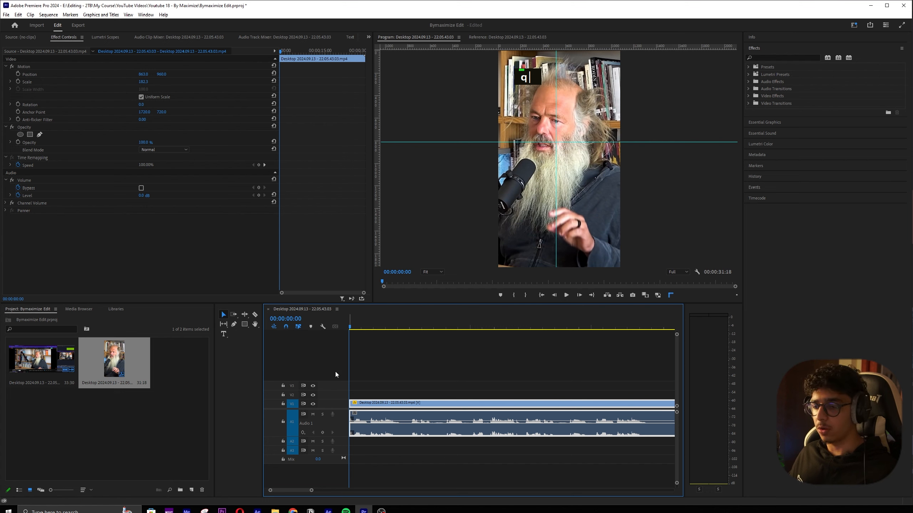
{"action": "key", "text": "space"}
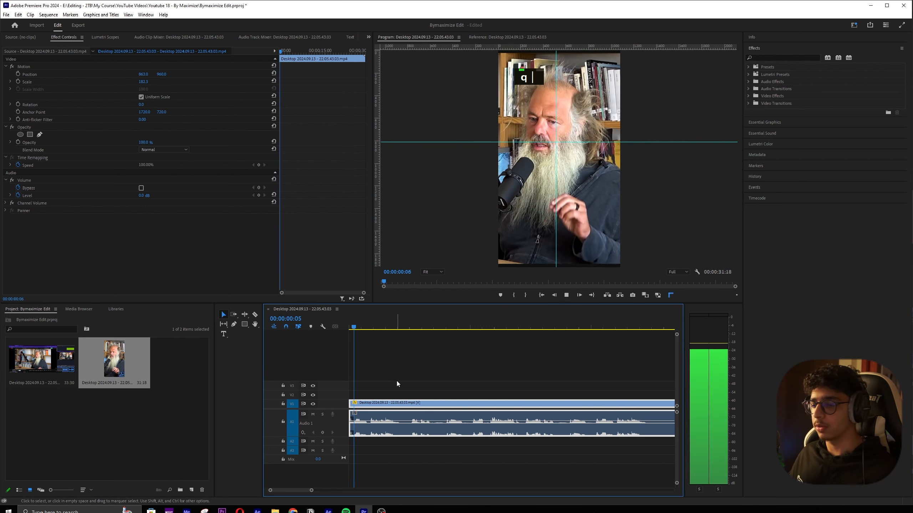
{"action": "key", "text": "space"}
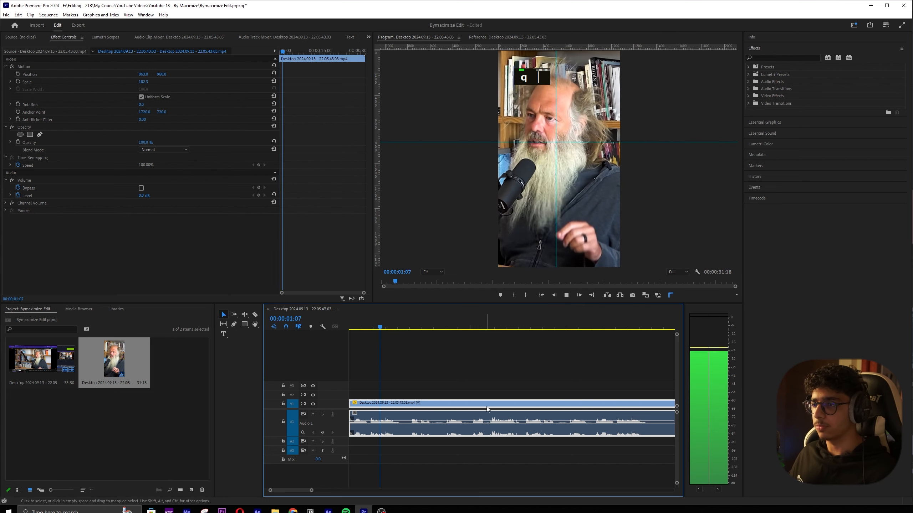
Play several passages of the second clip between about 18 and 25 seconds to find the next line worth keeping
{"action": "scroll", "coordinate": [508, 382], "scroll_direction": "down", "scroll_amount": 6, "text": "alt"}
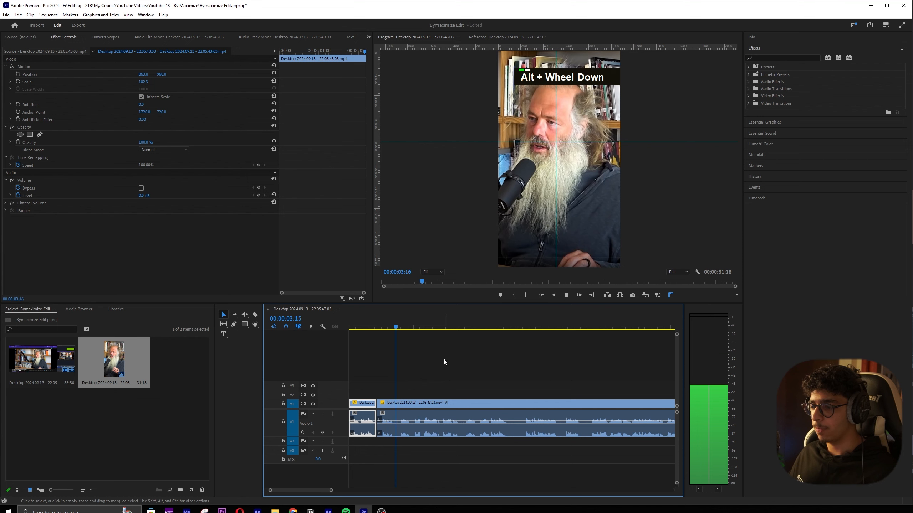
{"action": "left_click", "coordinate": [453, 317]}
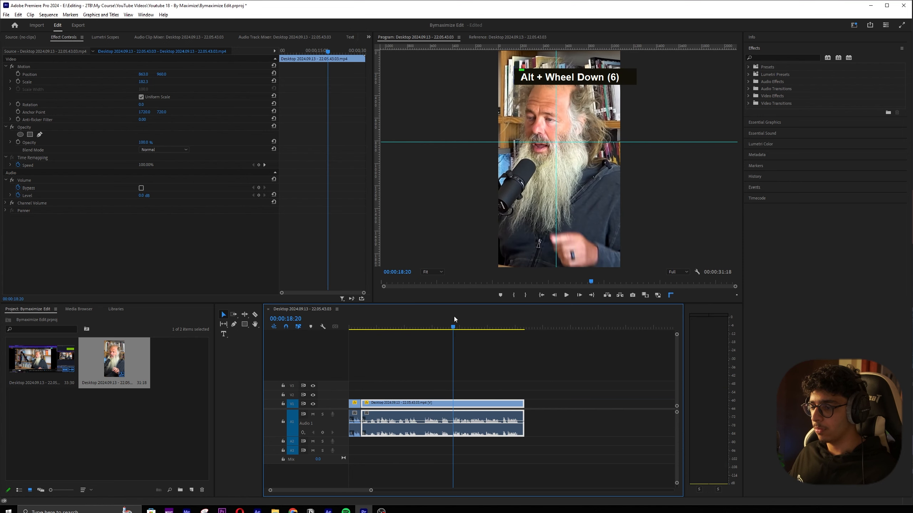
{"action": "key", "text": "space"}
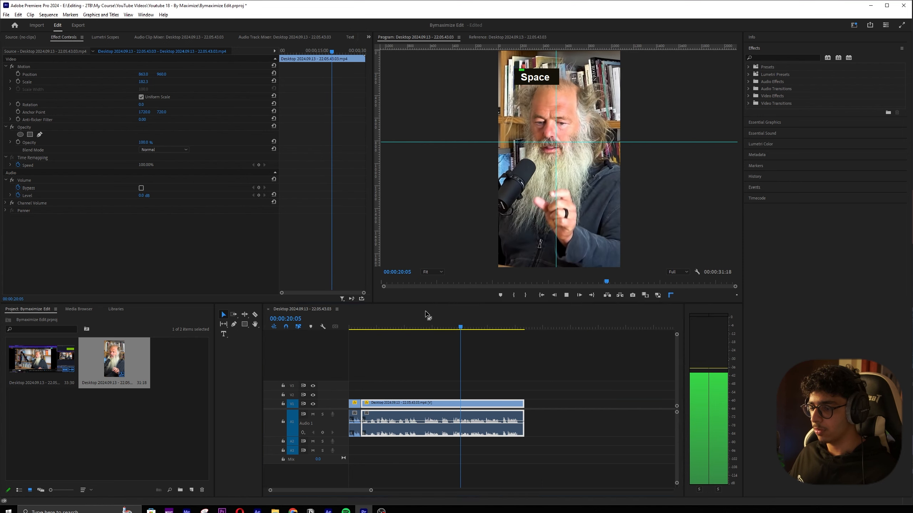
{"action": "double_click", "coordinate": [423, 318]}
{"action": "key", "text": "space"}
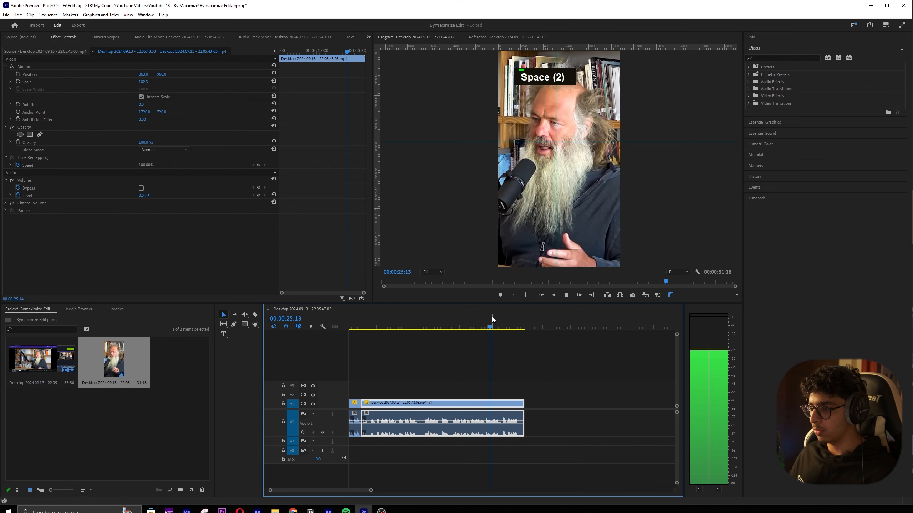
{"action": "left_click", "coordinate": [456, 316]}
{"action": "key", "text": "space"}
{"action": "key", "text": "space"}
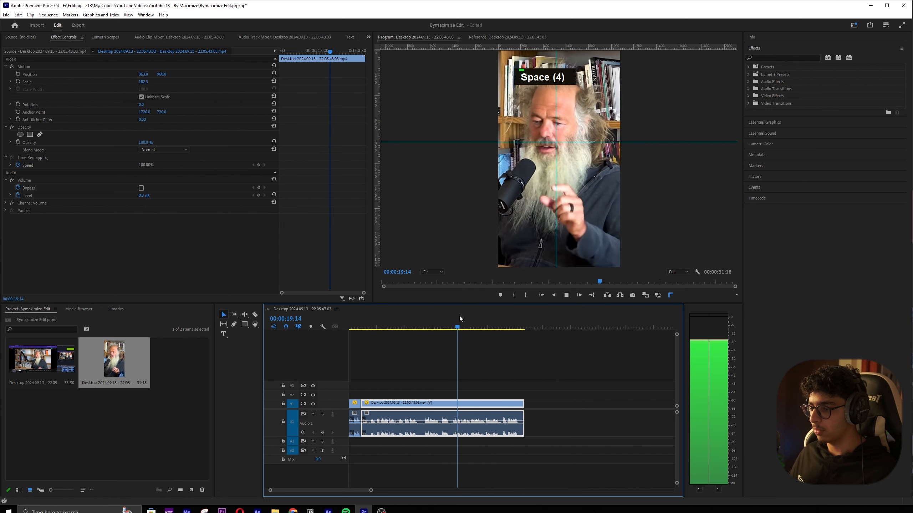
Locate where the chosen line begins in the second clip and ripple trim the clip's start to that point
{"action": "scroll", "coordinate": [483, 380], "scroll_direction": "up", "scroll_amount": 1}
{"action": "scroll", "coordinate": [481, 378], "scroll_direction": "up", "scroll_amount": 2}
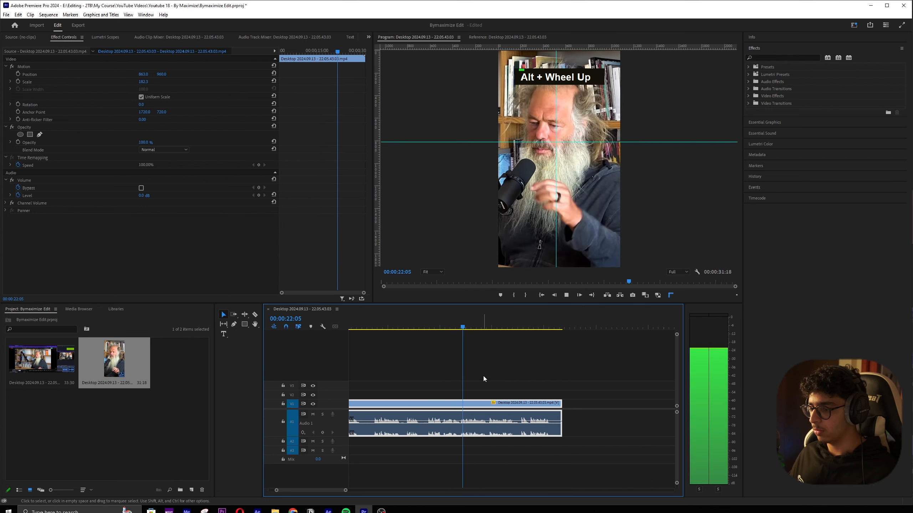
{"action": "scroll", "coordinate": [450, 411], "scroll_direction": "up", "scroll_amount": 2}
{"action": "scroll", "coordinate": [451, 412], "scroll_direction": "up", "scroll_amount": 2}
{"action": "key", "text": "space"}
{"action": "left_click", "coordinate": [459, 318]}
{"action": "key", "text": "space"}
{"action": "key", "text": "q"}
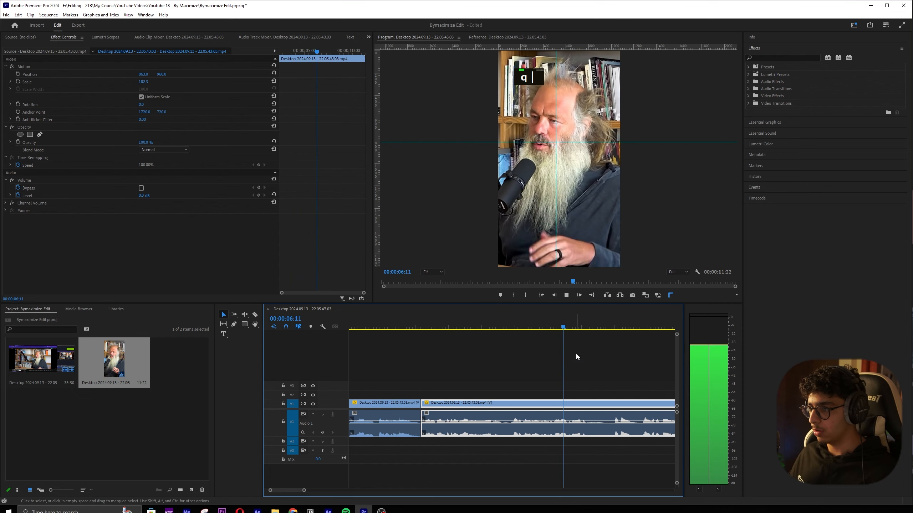
Ripple trim the end of the second clip so the sequence ends at about 00:00:06:01, and save the project
{"action": "left_click_drag", "start_coordinate": [540, 318], "coordinate": [549, 317]}
{"action": "left_click", "coordinate": [588, 381]}
{"action": "key", "text": "w"}
{"action": "scroll", "coordinate": [587, 382], "scroll_direction": "down", "scroll_amount": 5}
{"action": "left_click", "coordinate": [390, 327]}
{"action": "left_click", "coordinate": [380, 403]}
{"action": "key", "text": "ctrl+s"}
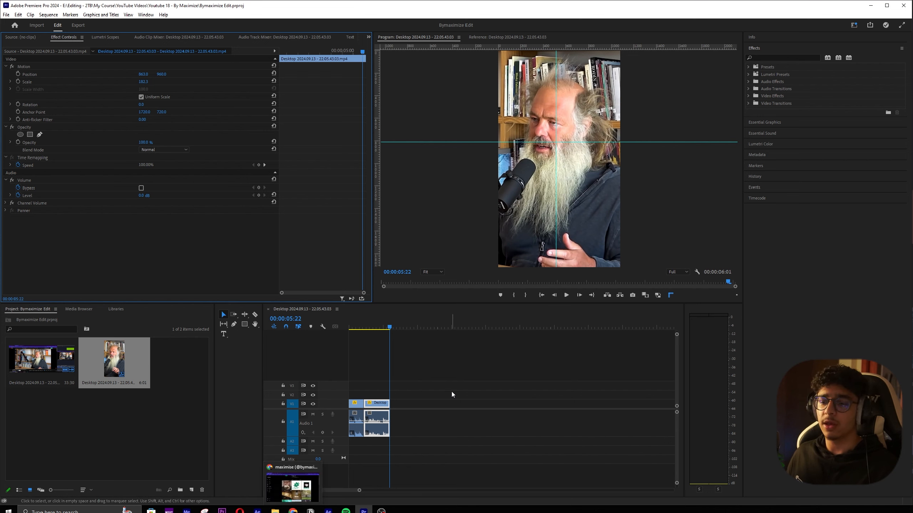
Open Less Is More 1.mp4 in the Source Monitor and play it
{"action": "left_click", "coordinate": [441, 356]}
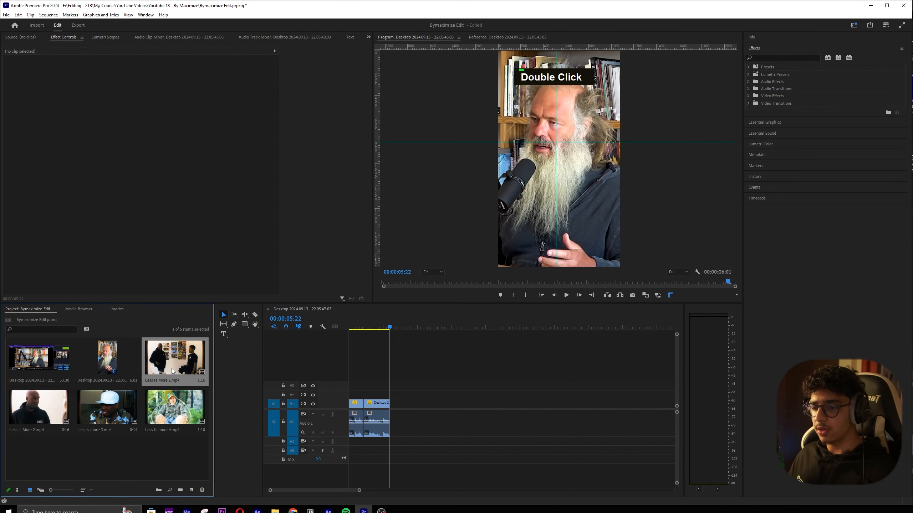
{"action": "double_click", "coordinate": [172, 368]}
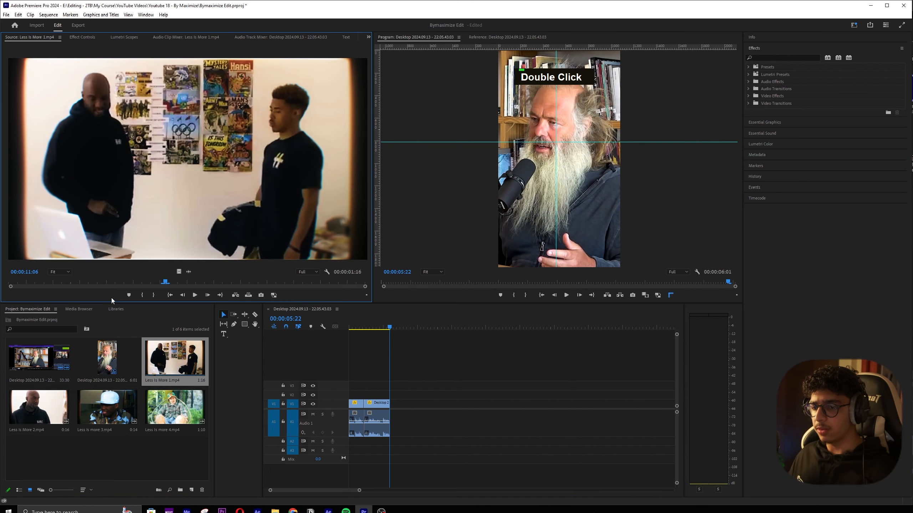
{"action": "key", "text": "space"}
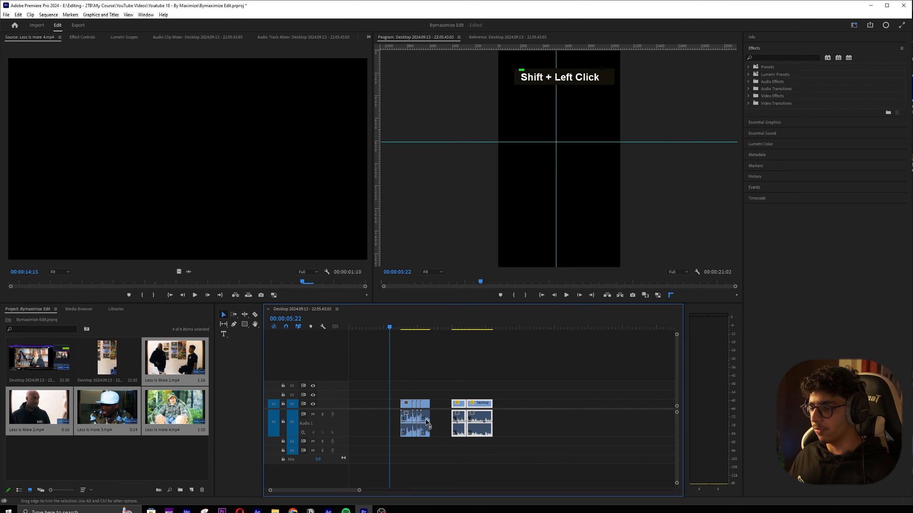
Save the project and return the playhead to the start of the sequence
{"action": "key", "text": "ctrl+s"}
{"action": "left_click_drag", "start_coordinate": [342, 324], "coordinate": [307, 319]}
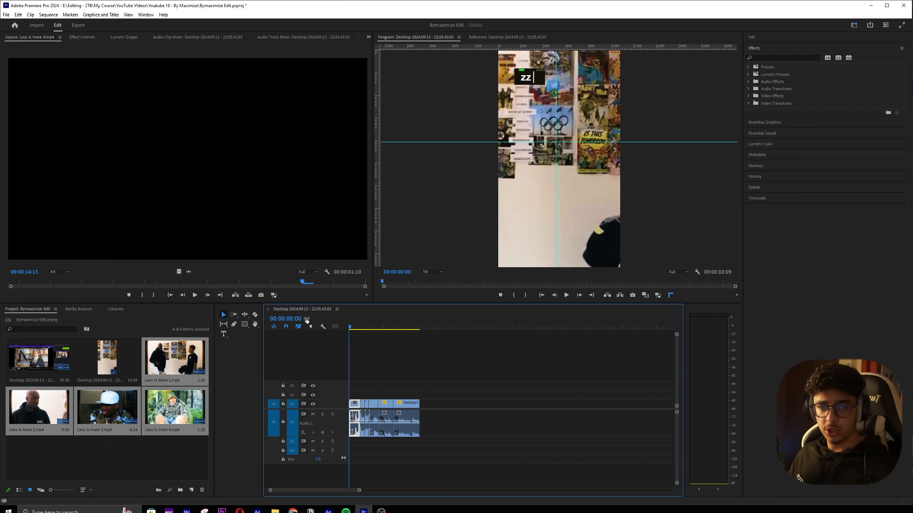
{"action": "left_click", "coordinate": [427, 355]}
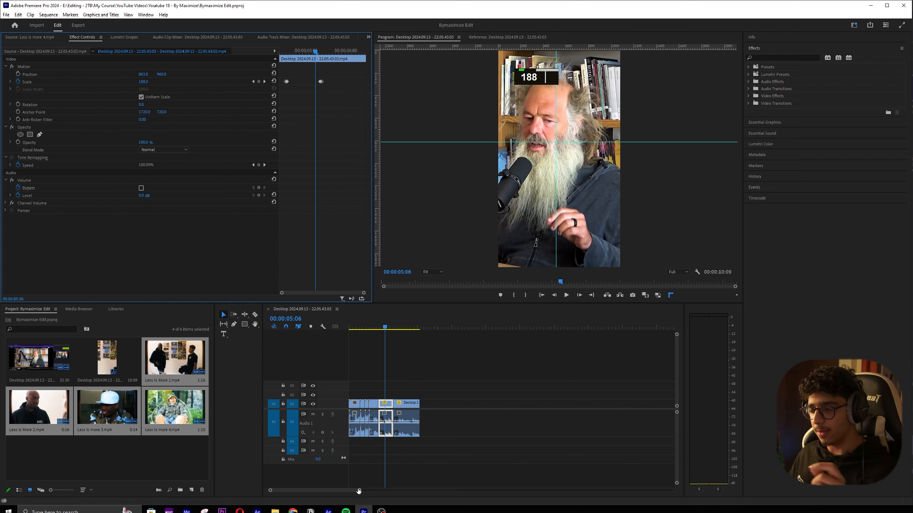
Shift Less Is More 1.mp4 horizontally to a Position X of about 1539 to frame the man in black, and save
{"action": "left_click_drag", "start_coordinate": [375, 325], "coordinate": [334, 328]}
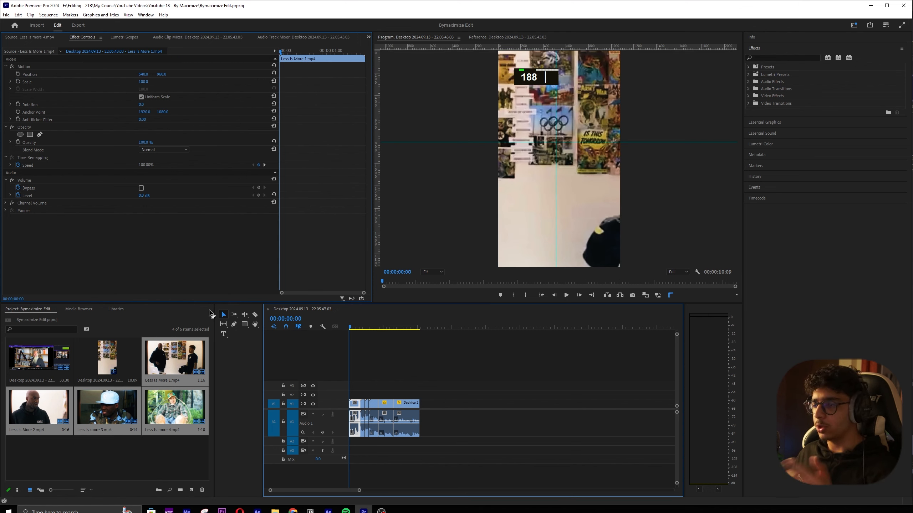
{"action": "left_click_drag", "start_coordinate": [142, 75], "coordinate": [467, 75]}
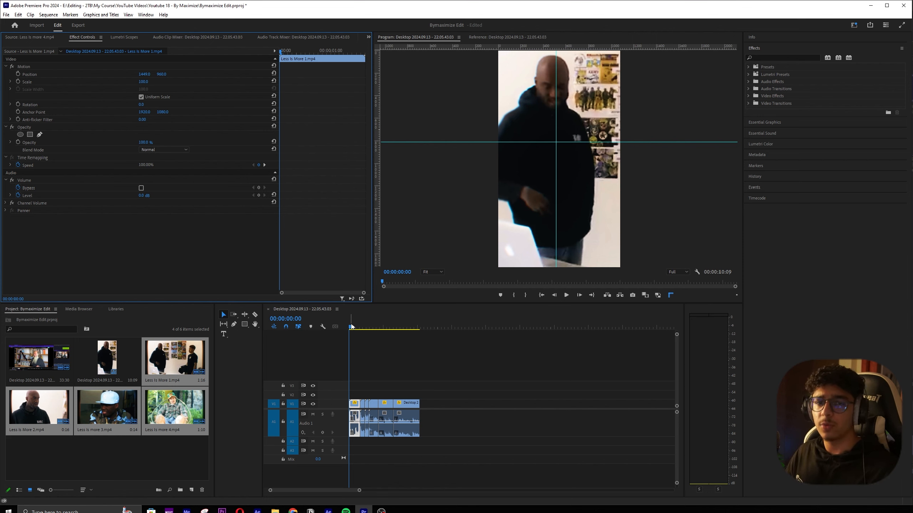
{"action": "left_click", "coordinate": [352, 326]}
{"action": "key", "text": "ctrl+s"}
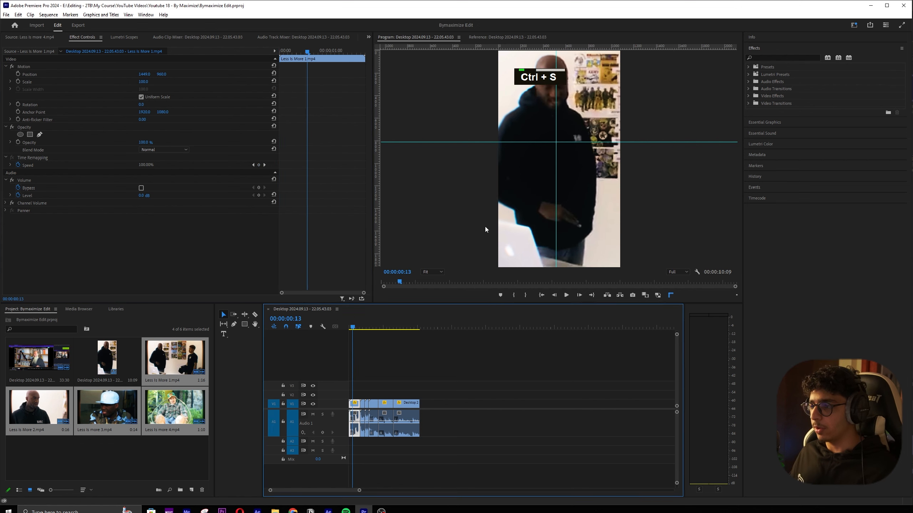
{"action": "left_click_drag", "start_coordinate": [147, 74], "coordinate": [469, 75]}
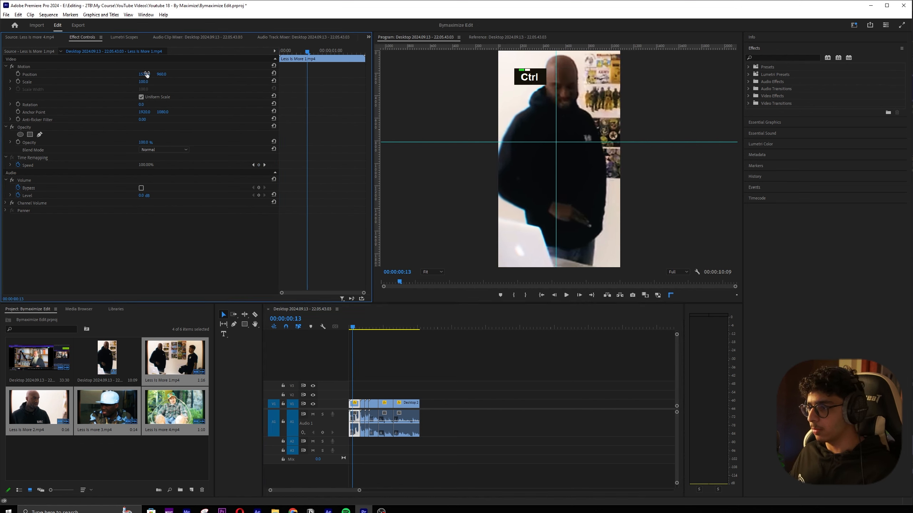
Fit the whole sequence in the timeline, play through the edit and save the project
{"action": "key", "text": "backslash"}
{"action": "key", "text": "space"}
{"action": "key", "text": "space"}
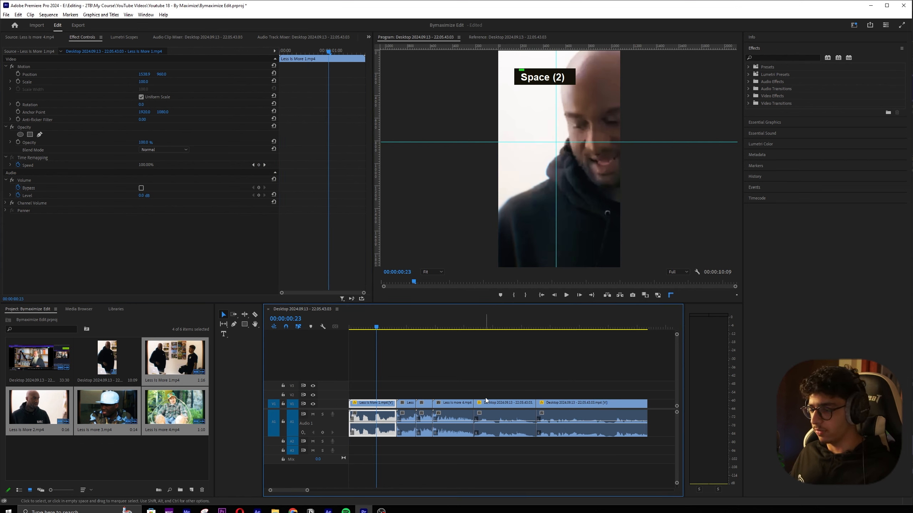
{"action": "key", "text": "space"}
{"action": "key", "text": "ctrl+s"}
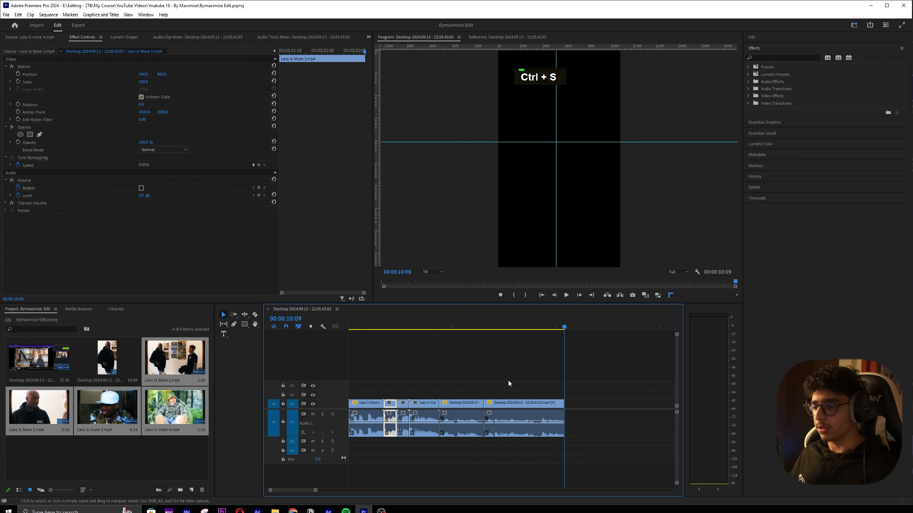
Replace all clips in the sequence with a linked After Effects composition
{"action": "left_click_drag", "start_coordinate": [507, 393], "coordinate": [349, 405]}
{"action": "right_click", "coordinate": [372, 403]}
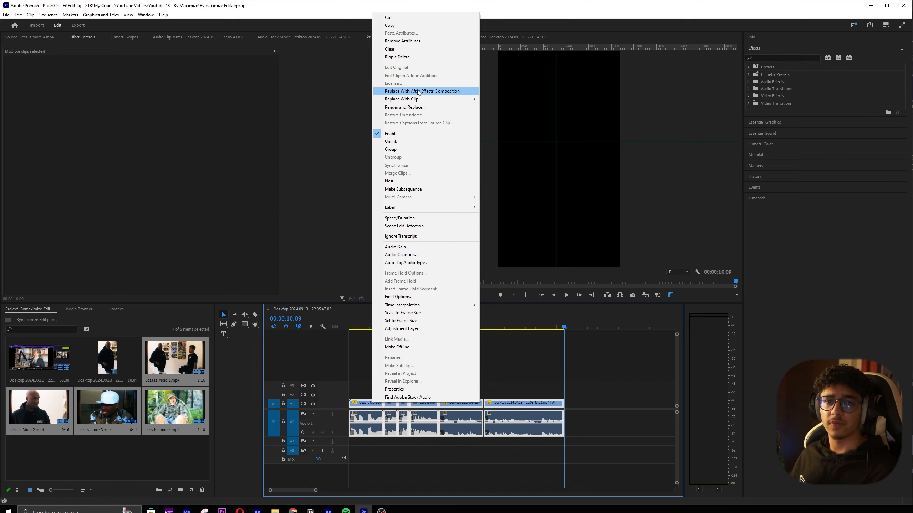
{"action": "left_click", "coordinate": [418, 93]}
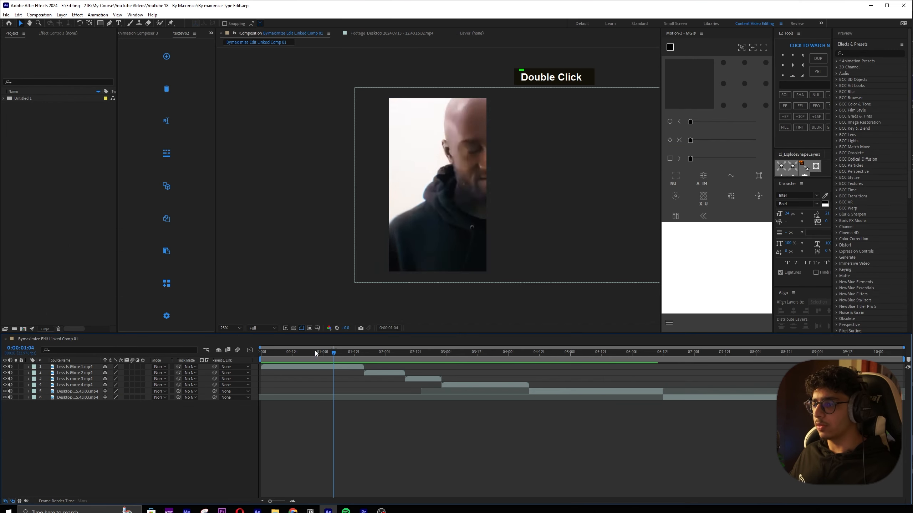
Preview the linked composition from its start in After Effects
{"action": "left_click_drag", "start_coordinate": [315, 354], "coordinate": [260, 354]}
{"action": "scroll", "coordinate": [545, 395], "scroll_direction": "down", "scroll_amount": 2}
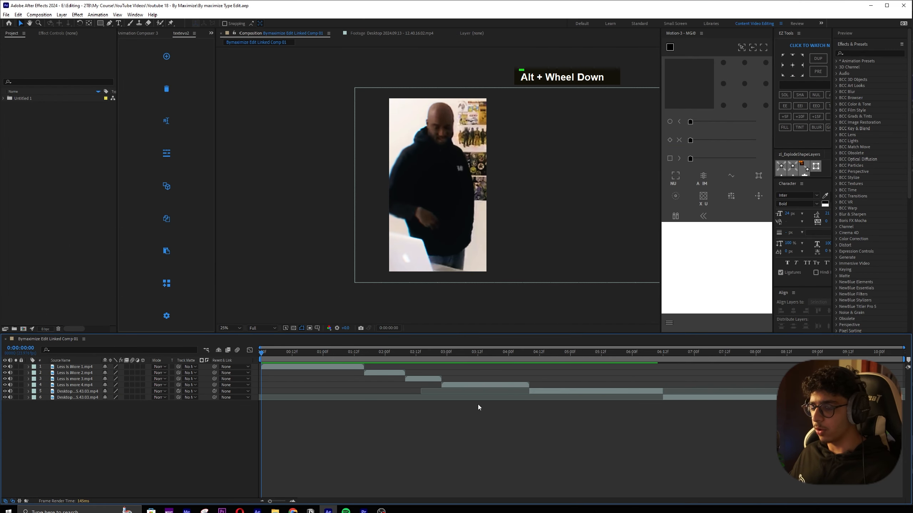
{"action": "key", "text": "space"}
{"action": "key", "text": "space"}
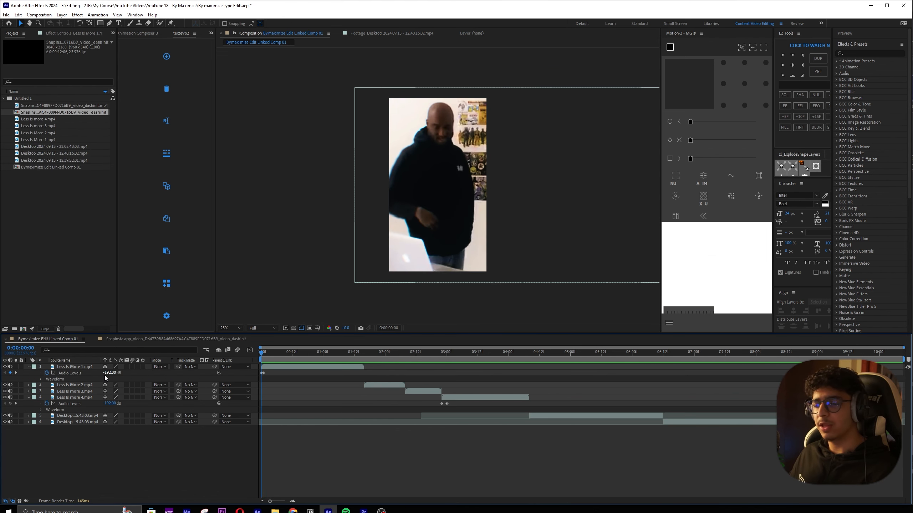
Pre-compose the four Less Is More layers into a composition named LESS IS MORE and save the project
{"action": "left_click", "coordinate": [86, 367]}
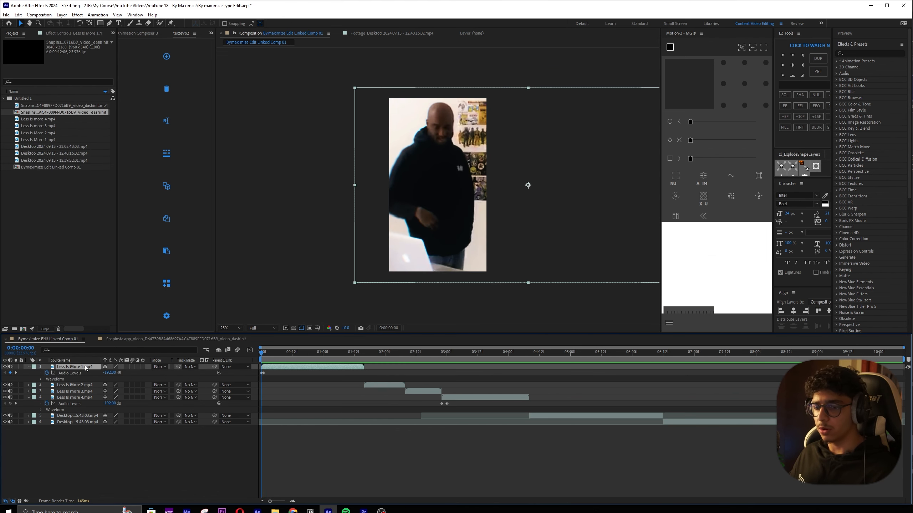
{"action": "left_click", "coordinate": [87, 398], "text": "shift"}
{"action": "key", "text": "ctrl+shift+c"}
{"action": "type", "text": "LESS IS MORE"}
{"action": "key", "text": "Return"}
{"action": "key", "text": "ctrl+s"}
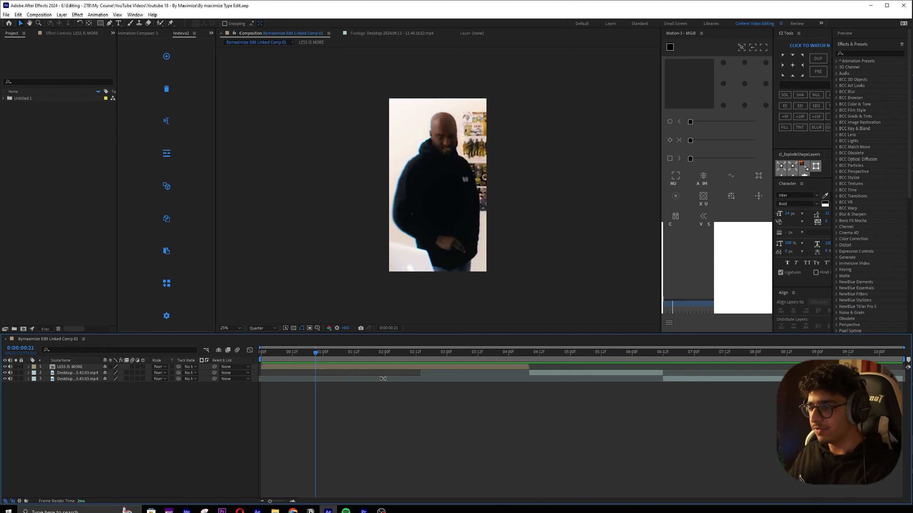
Close the other panels grouped with the Composition panel and undock the Composition panel
{"action": "left_click", "coordinate": [573, 237]}
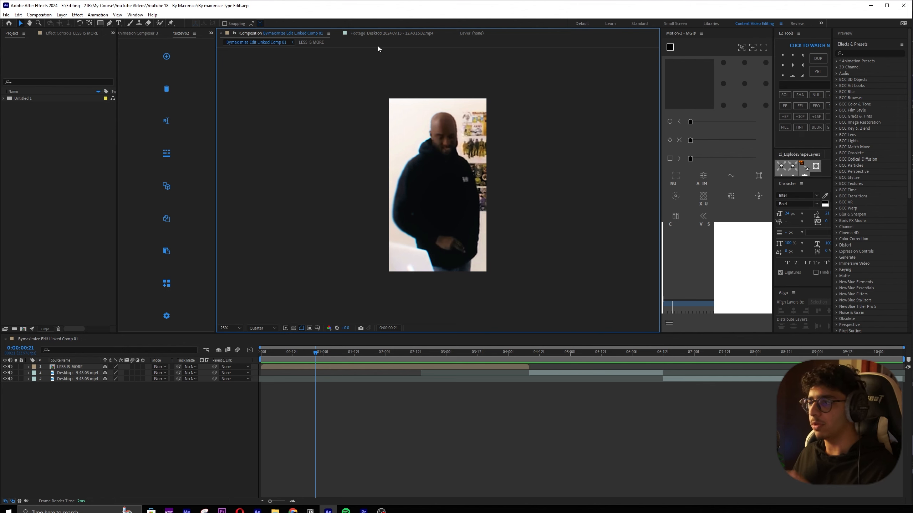
{"action": "left_click", "coordinate": [328, 33]}
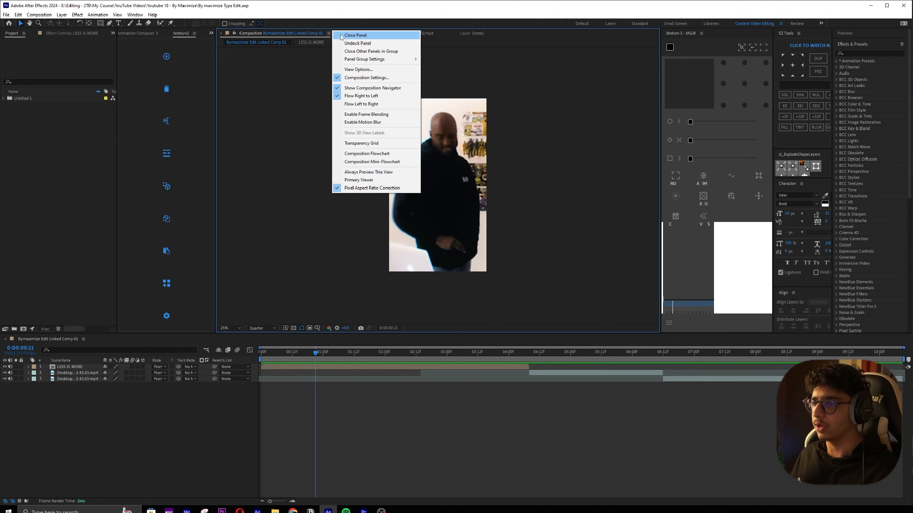
{"action": "left_click", "coordinate": [373, 51]}
{"action": "left_click", "coordinate": [329, 33]}
{"action": "left_click", "coordinate": [344, 44]}
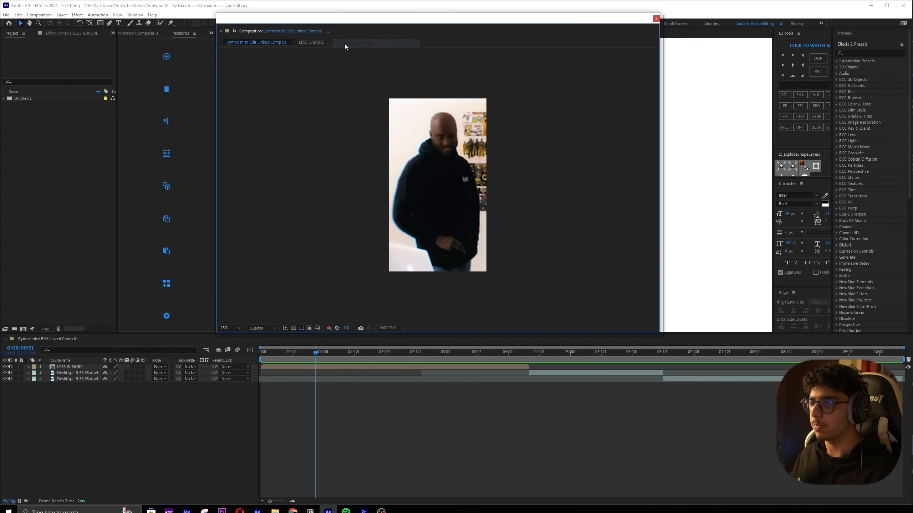
Dock the Composition panel as a full-height column along the workspace's right edge and resize the neighbouring panels so all remain usable
{"action": "left_click_drag", "start_coordinate": [348, 32], "coordinate": [905, 230]}
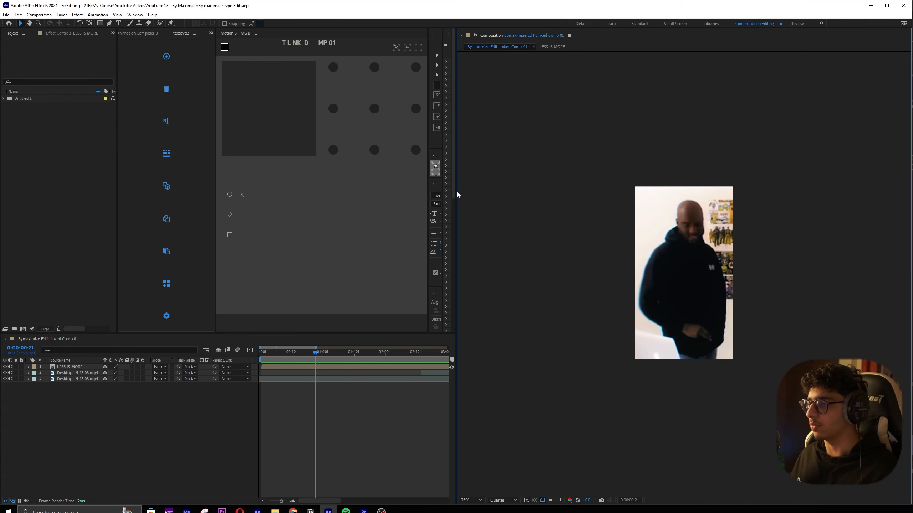
{"action": "scroll", "coordinate": [457, 208], "scroll_direction": "up", "scroll_amount": 2}
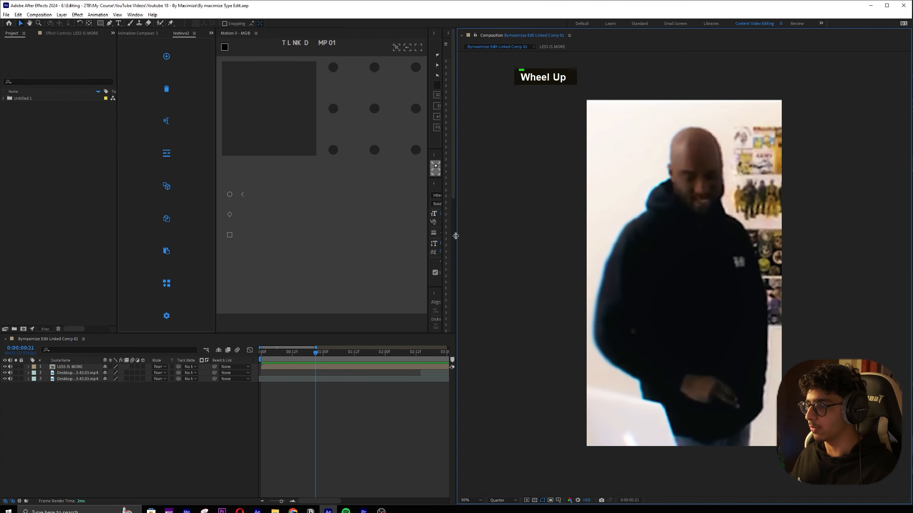
{"action": "left_click_drag", "start_coordinate": [457, 239], "coordinate": [658, 226]}
{"action": "left_click_drag", "start_coordinate": [441, 226], "coordinate": [557, 227]}
{"action": "left_click_drag", "start_coordinate": [428, 226], "coordinate": [350, 226]}
{"action": "double_click", "coordinate": [305, 354]}
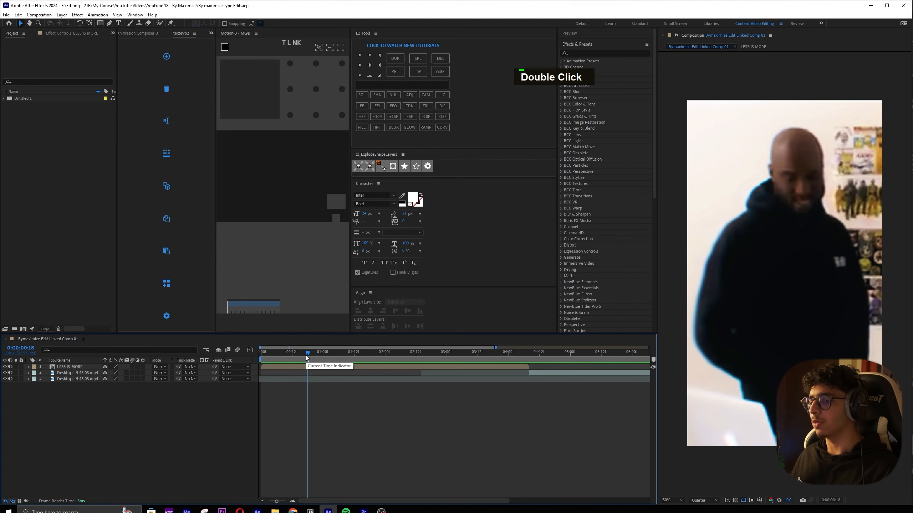
{"action": "left_click_drag", "start_coordinate": [306, 355], "coordinate": [316, 354]}
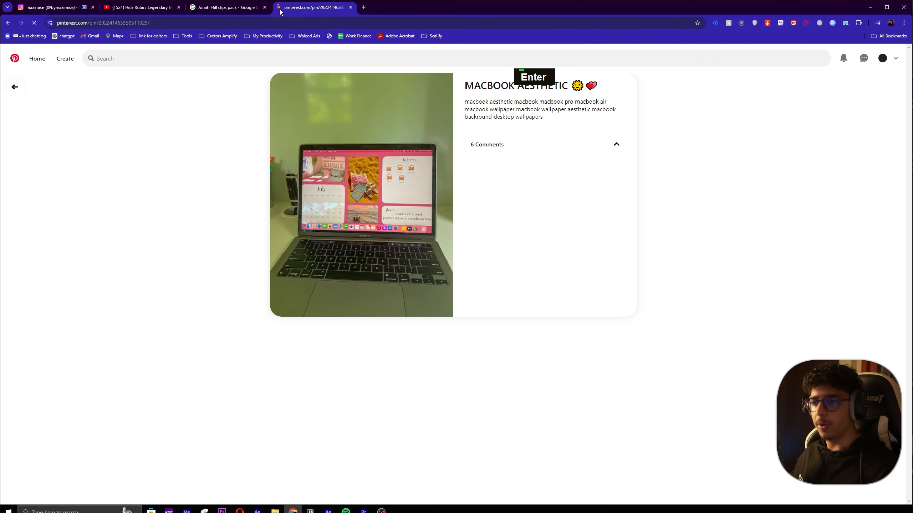
Switch to Pinterest in the browser and search for "old tv overlay"
{"action": "left_click", "coordinate": [128, 64]}
{"action": "type", "text": "old t"}
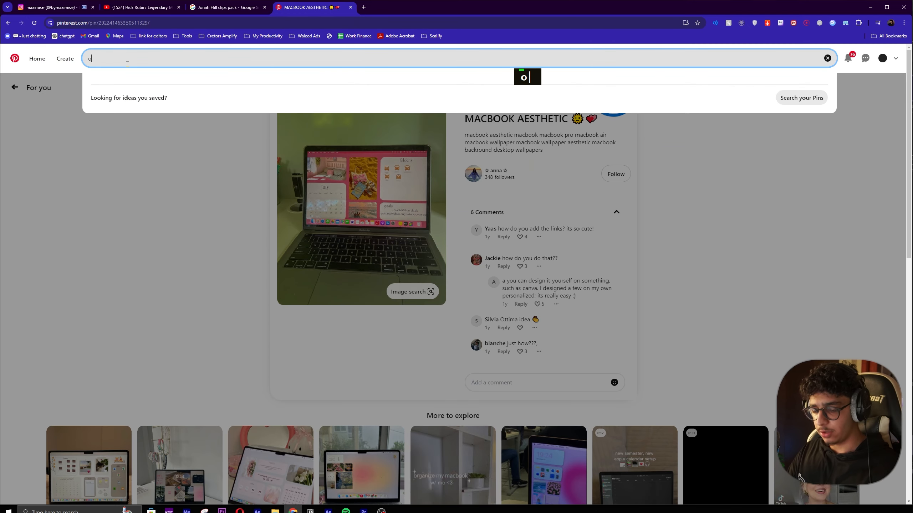
{"action": "type", "text": "v overlay"}
{"action": "key", "text": "Return"}
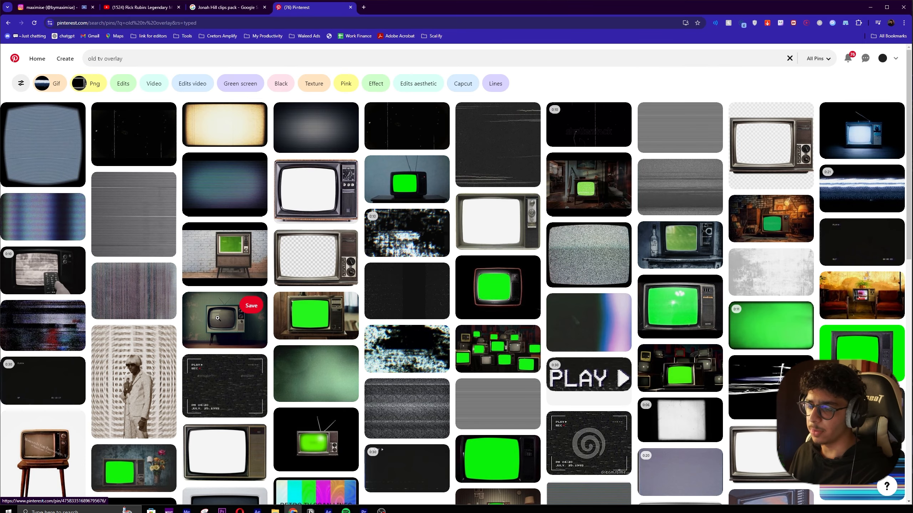
Open several vintage TV pins and examine the related retro TV and green-screen images for reference
{"action": "left_click", "coordinate": [237, 318]}
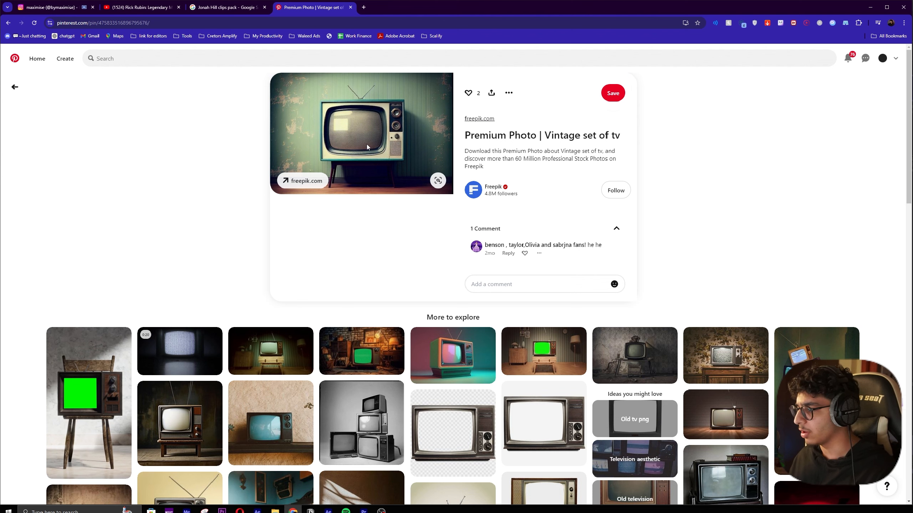
{"action": "left_click", "coordinate": [276, 350]}
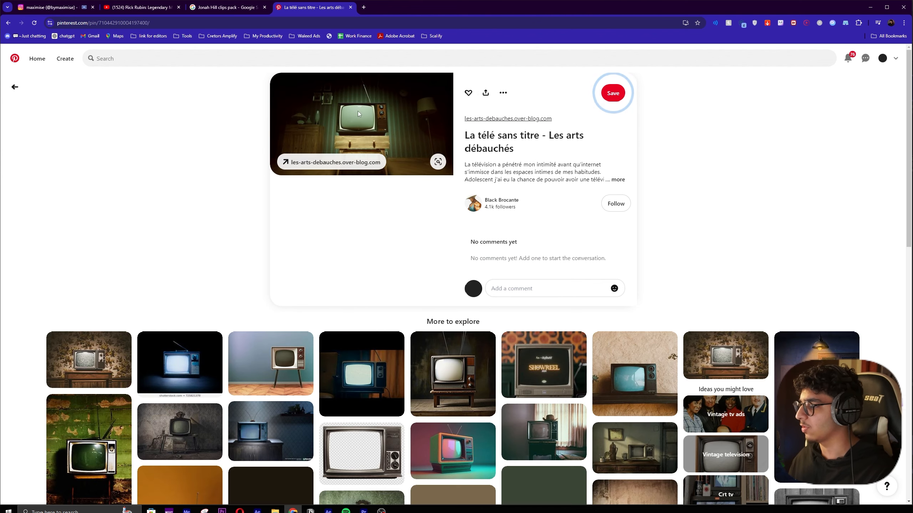
{"action": "left_click", "coordinate": [551, 360]}
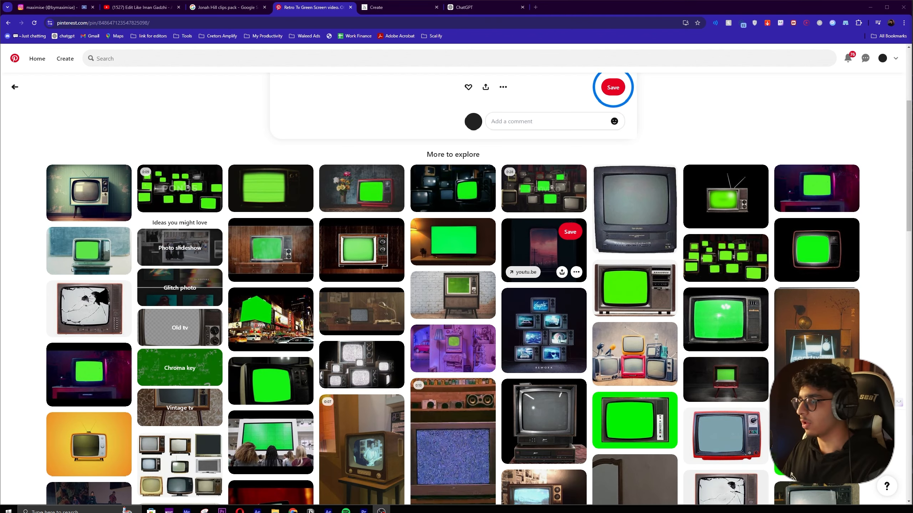
{"action": "scroll", "coordinate": [543, 251], "scroll_direction": "up", "scroll_amount": 5}
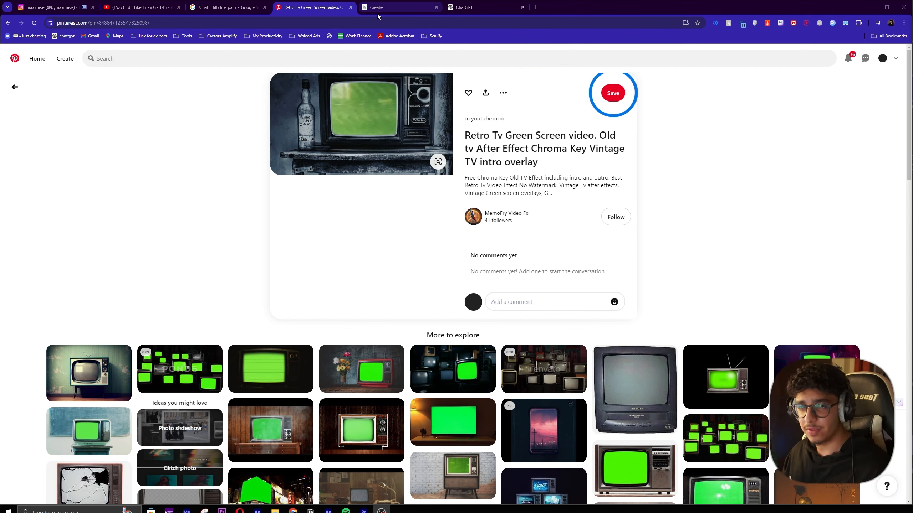
Save the upscaled four-TV image from Midjourney as a PNG in the project folder and add it to the After Effects linked composition
{"action": "left_click", "coordinate": [383, 7]}
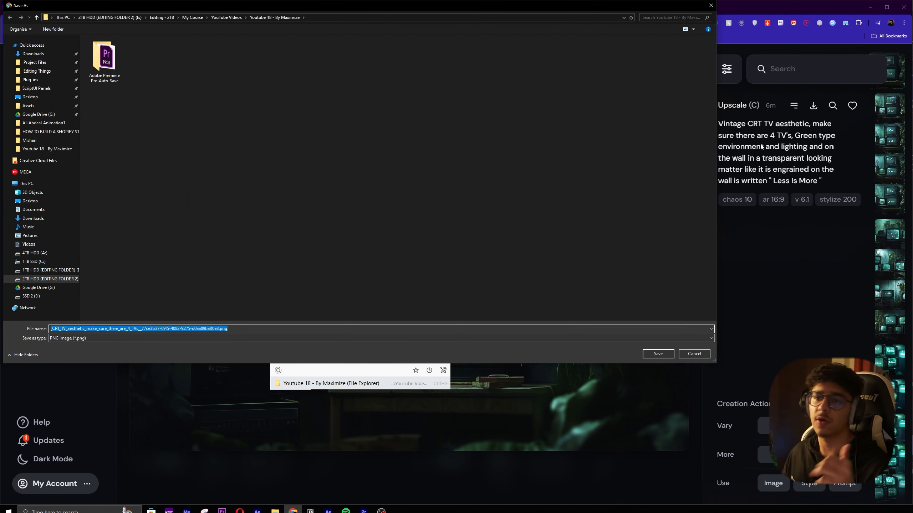
{"action": "left_click", "coordinate": [659, 356]}
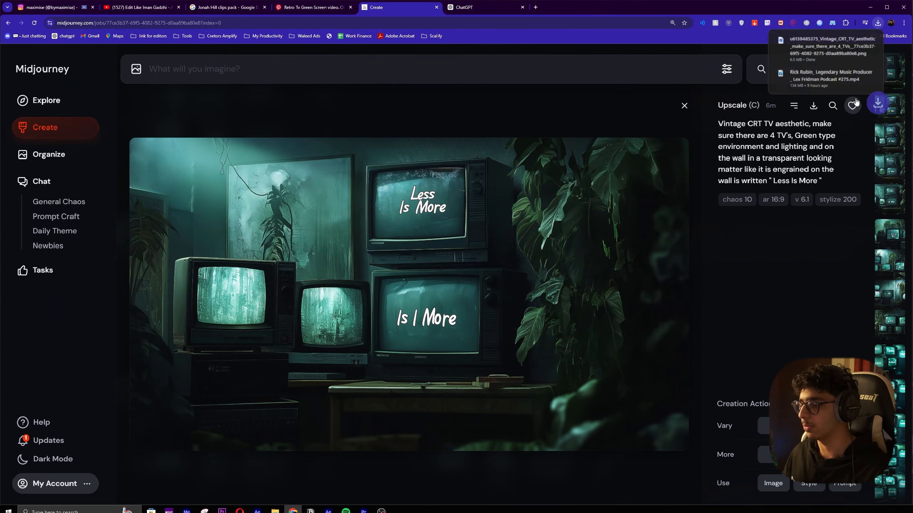
{"action": "left_click_drag", "start_coordinate": [818, 48], "coordinate": [348, 429]}
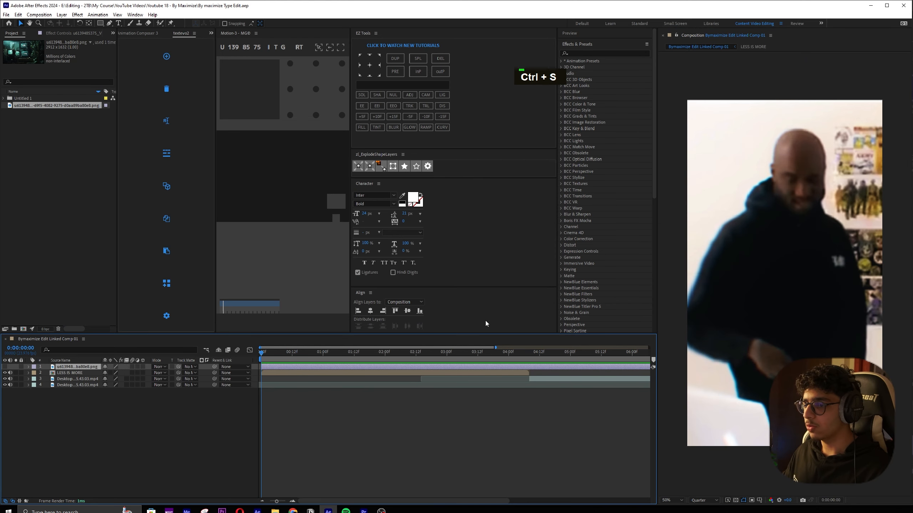
Preview the linked composition from its start up to the second Less Is More clip at 0:00:00:22
{"action": "scroll", "coordinate": [783, 273], "scroll_direction": "down", "scroll_amount": 2}
{"action": "left_click", "coordinate": [297, 372]}
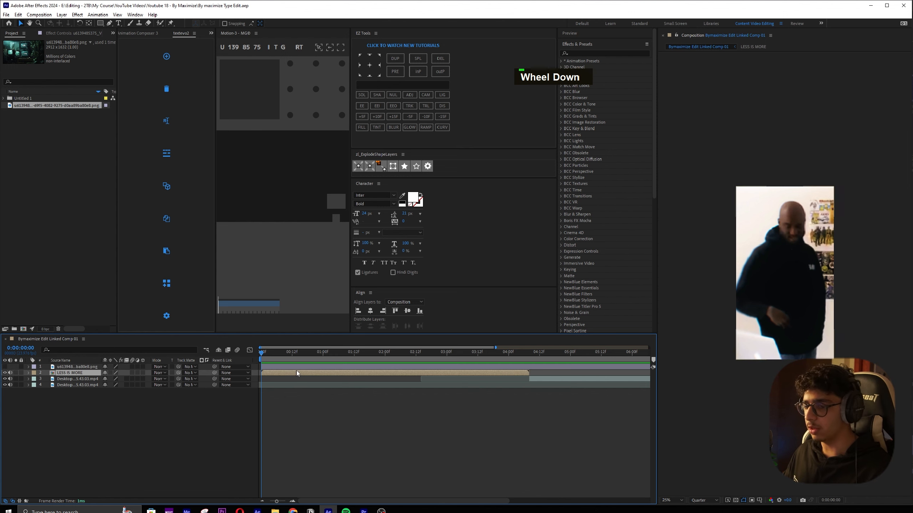
{"action": "key", "text": "space"}
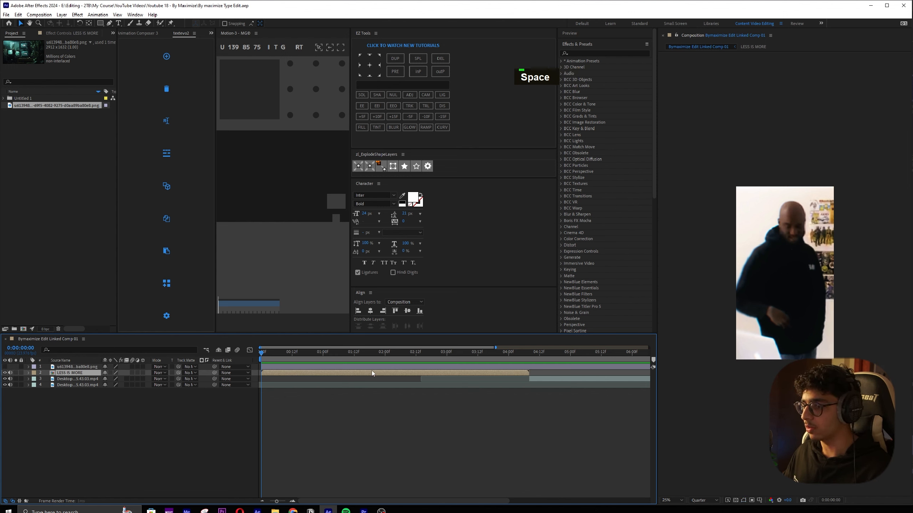
{"action": "key", "text": "Page_Down"}
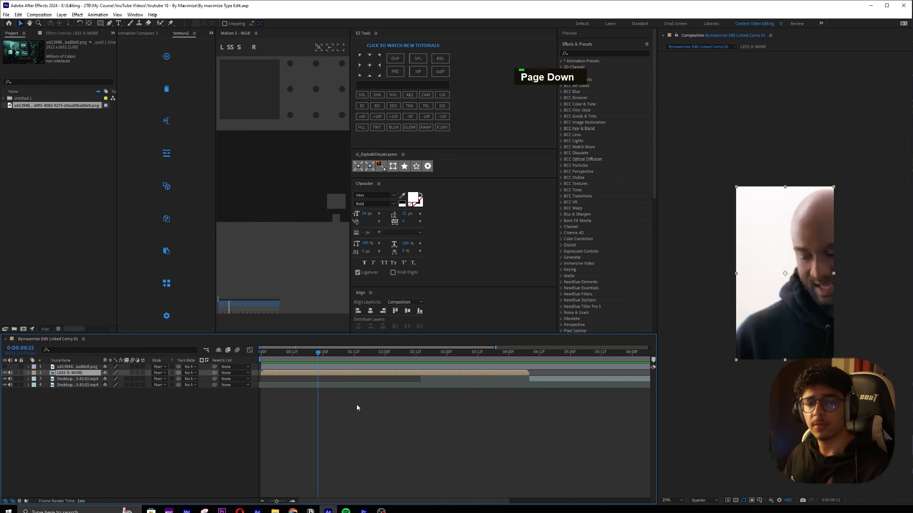
Cut the clip between 0:00:00:22 and 0:00:01:16 out of the LESS IS MORE composition and paste it into the linked composition
{"action": "double_click", "coordinate": [343, 372]}
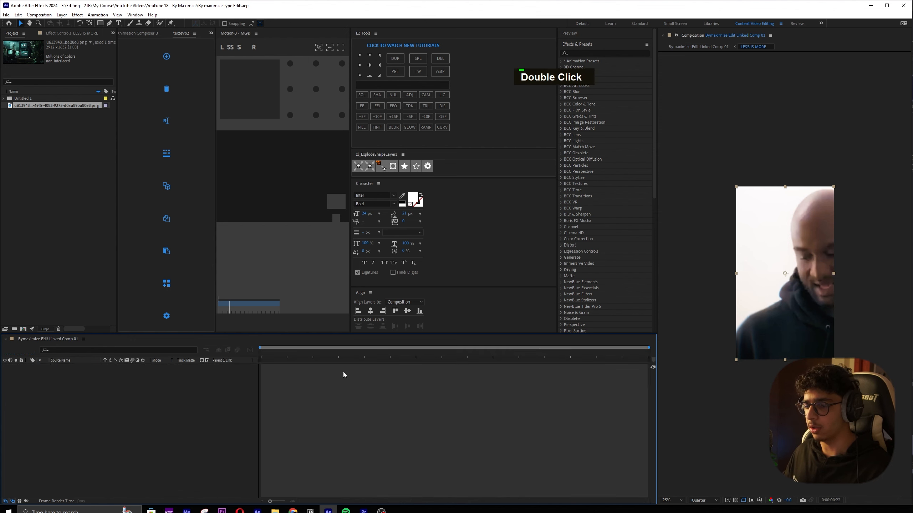
{"action": "scroll", "coordinate": [401, 377], "scroll_direction": "up", "scroll_amount": 3, "text": "alt"}
{"action": "key", "text": "ctrl+x"}
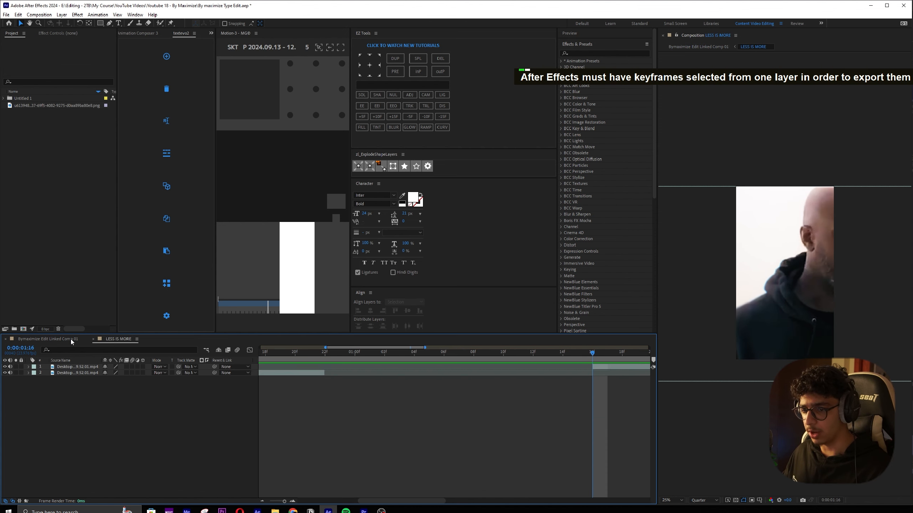
{"action": "left_click", "coordinate": [72, 340]}
{"action": "left_click", "coordinate": [355, 409]}
{"action": "key", "text": "ctrl+v"}
Shift the pasted clip sideways so the man's face is inside the frame, and return to the clip's start
{"action": "left_click_drag", "start_coordinate": [320, 354], "coordinate": [359, 354]}
{"action": "left_click", "coordinate": [383, 377]}
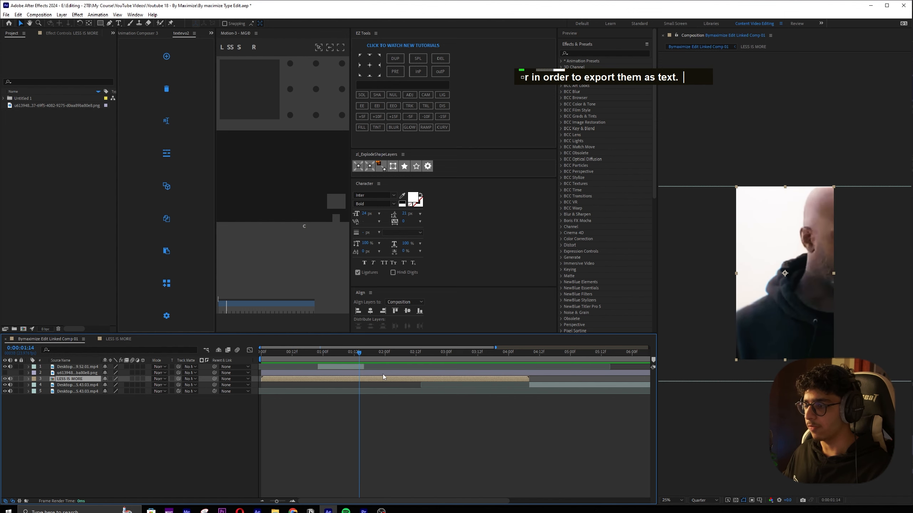
{"action": "left_click", "coordinate": [348, 369]}
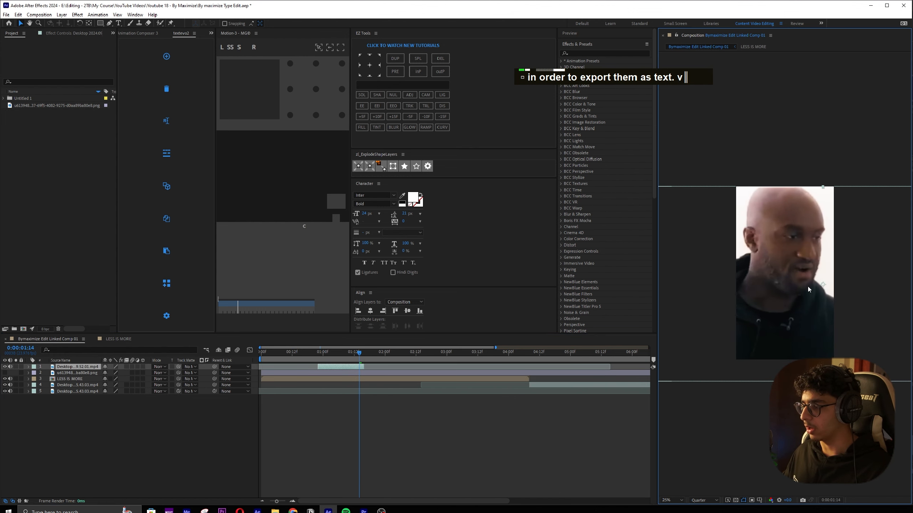
{"action": "left_click", "coordinate": [319, 353]}
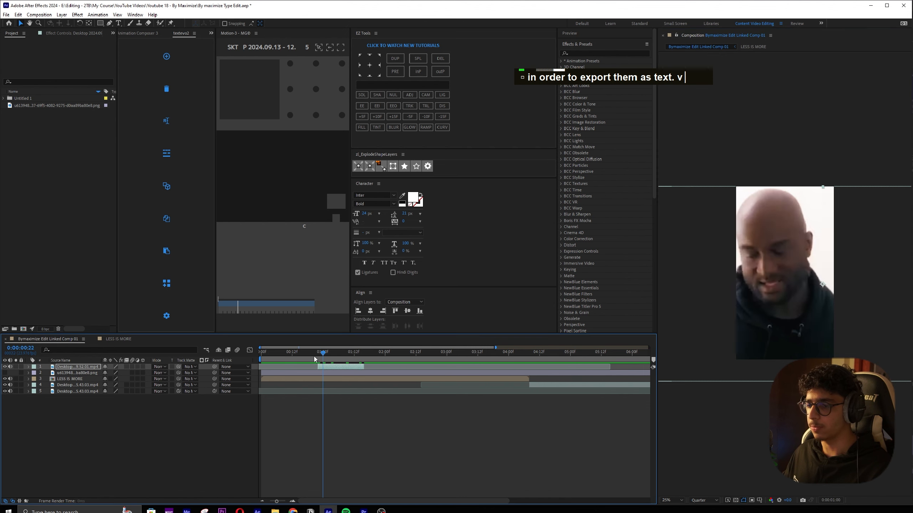
Move the wide four-TV image below the pasted clip, show it, scale it to 78%, and hide the clip
{"action": "key", "text": "s"}
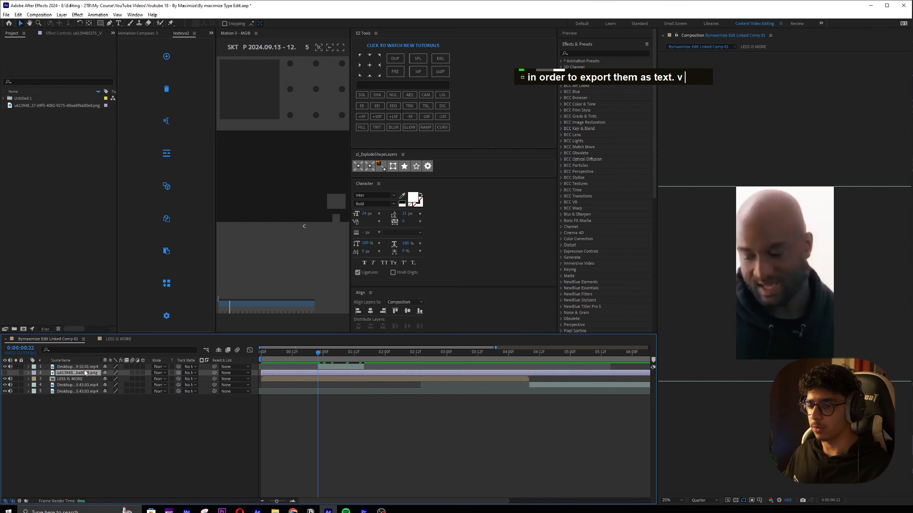
{"action": "mouse_move", "coordinate": [112, 373]}
{"action": "left_mouse_down"}
{"action": "mouse_move", "coordinate": [81, 373]}
{"action": "mouse_move", "coordinate": [123, 373]}
{"action": "mouse_move", "coordinate": [124, 385]}
{"action": "mouse_move", "coordinate": [111, 385]}
{"action": "mouse_move", "coordinate": [119, 386]}
{"action": "left_mouse_up"}
{"action": "left_click", "coordinate": [78, 379]}
{"action": "left_click", "coordinate": [5, 379]}
{"action": "key", "text": "."}
{"action": "left_click", "coordinate": [4, 367]}
{"action": "key", "text": "s"}
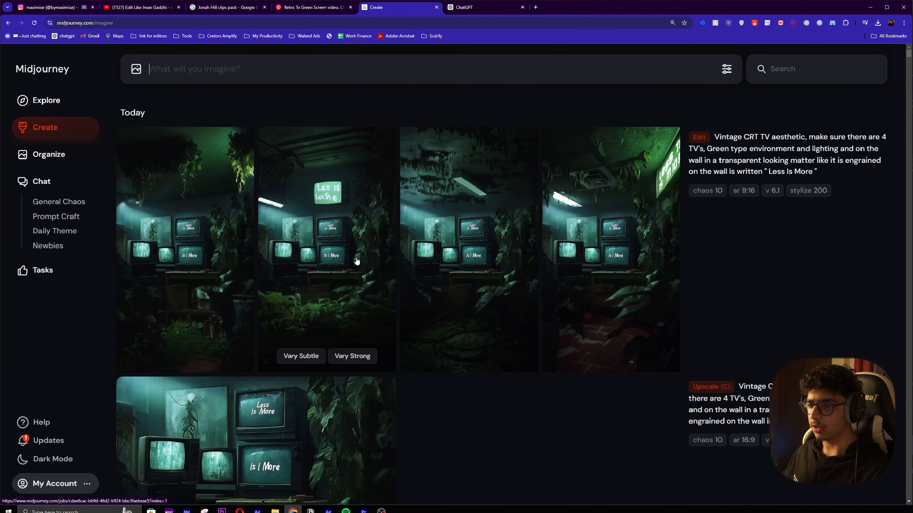
Save the first 9:16 edit of the TV image from Midjourney and add it as a layer in the After Effects linked composition
{"action": "left_click", "coordinate": [205, 230]}
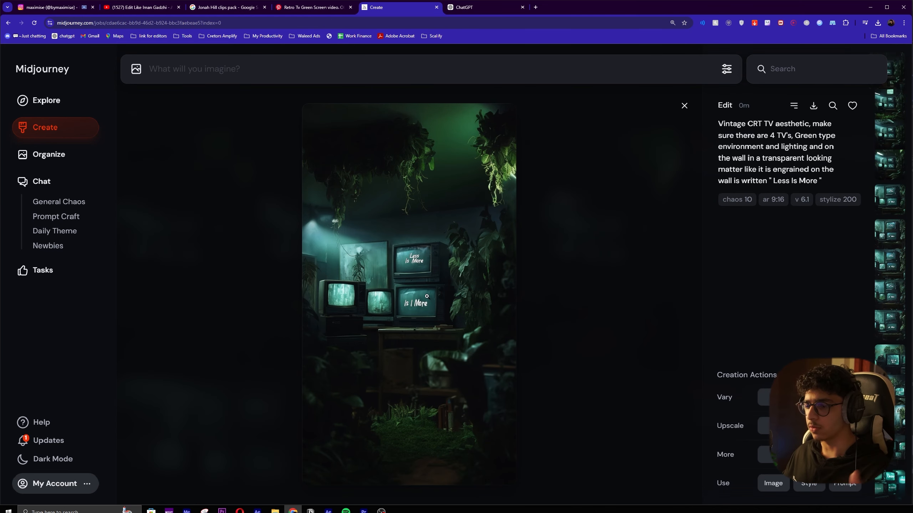
{"action": "left_click", "coordinate": [684, 106]}
{"action": "left_click", "coordinate": [470, 322]}
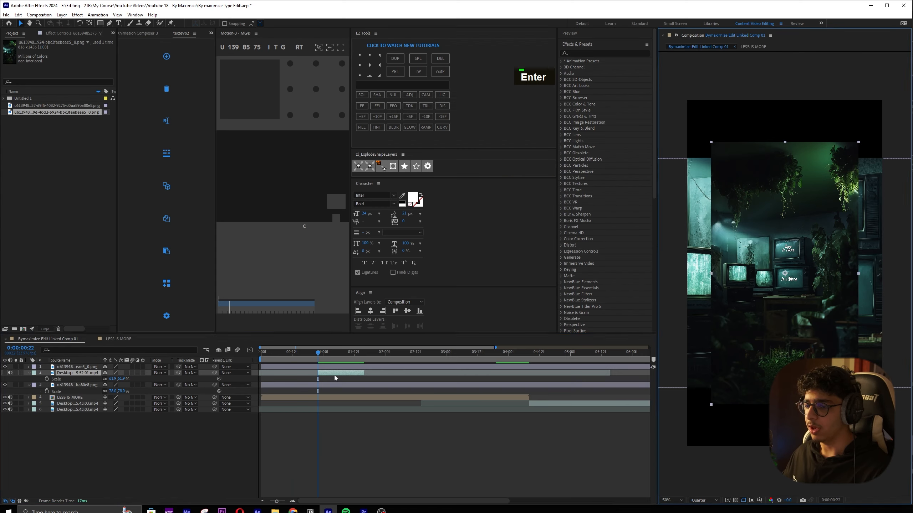
Replace the wide TV image layer with the vertical one, scaled to about 142% to fill the frame, and save the project
{"action": "key", "text": "Delete"}
{"action": "left_click", "coordinate": [332, 367]}
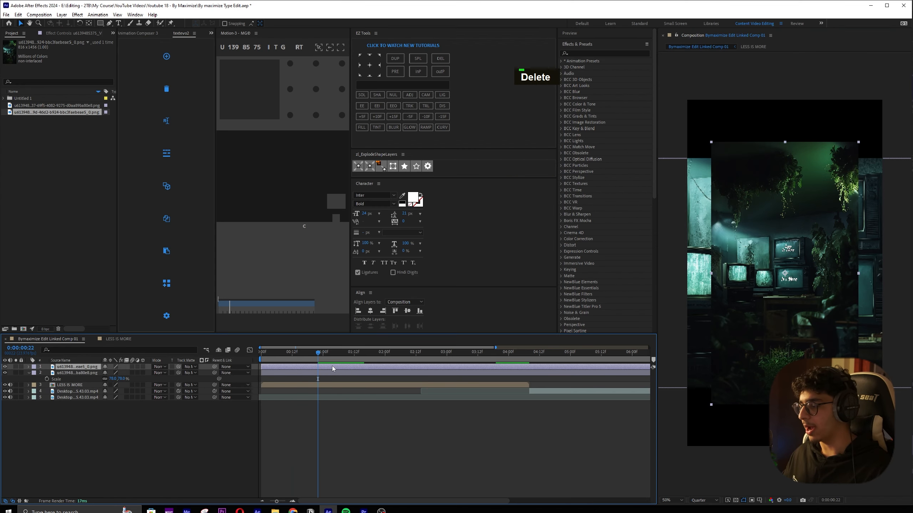
{"action": "key", "text": "ctrl+z"}
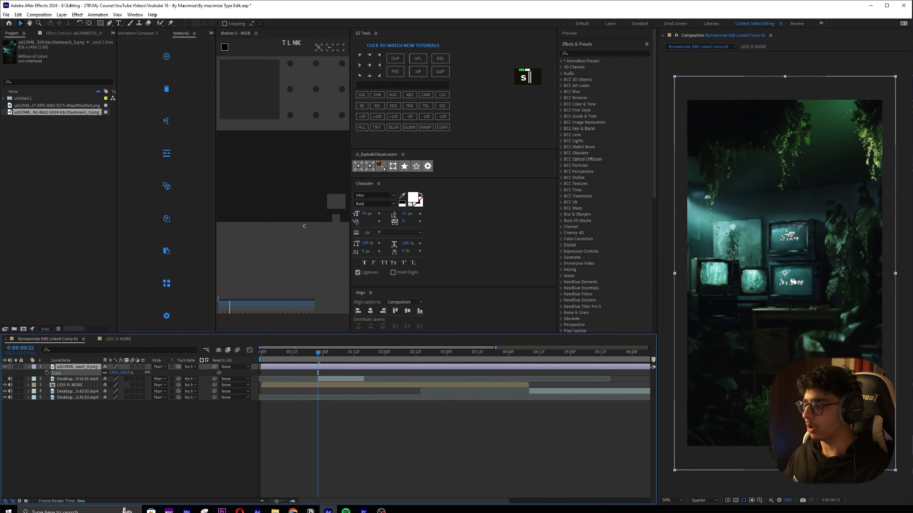
{"action": "left_click_drag", "start_coordinate": [126, 373], "coordinate": [122, 373]}
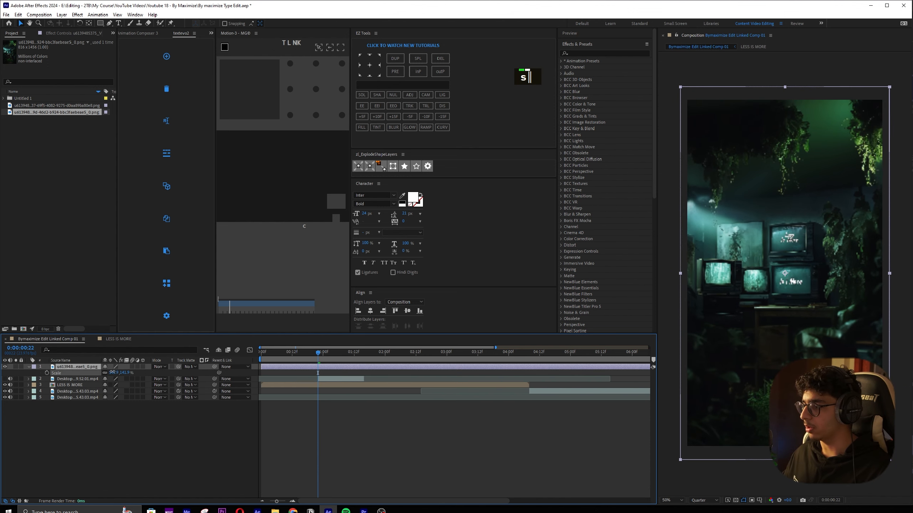
{"action": "left_click", "coordinate": [490, 416]}
{"action": "key", "text": "ctrl+s"}
Set the composition preview resolution to Full and inspect the TV image up close
{"action": "left_click", "coordinate": [704, 500]}
{"action": "left_click", "coordinate": [702, 463]}
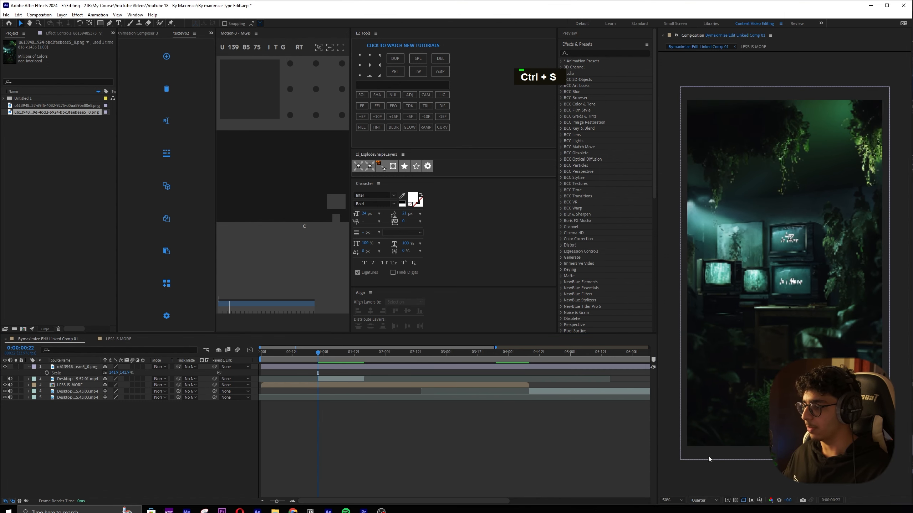
{"action": "scroll", "coordinate": [785, 273], "scroll_direction": "up", "scroll_amount": 4}
{"action": "scroll", "coordinate": [791, 264], "scroll_direction": "down", "scroll_amount": 4}
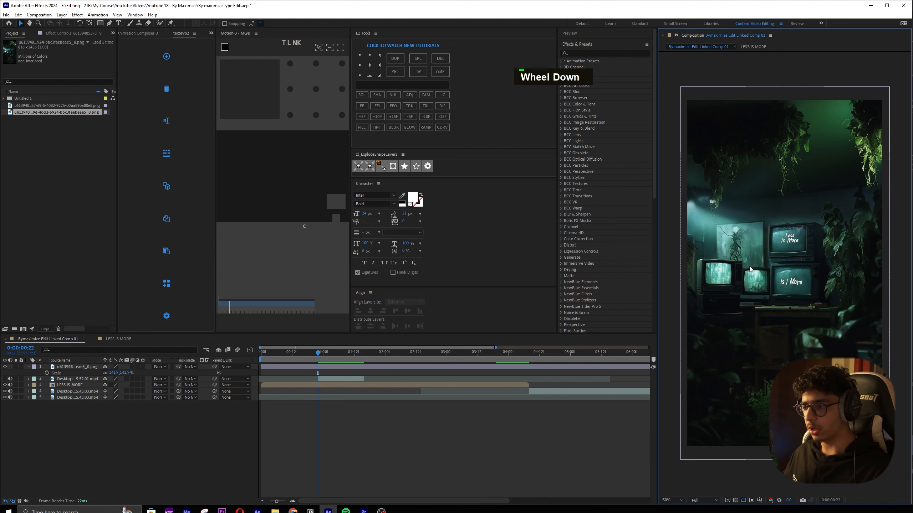
{"action": "scroll", "coordinate": [750, 269], "scroll_direction": "up", "scroll_amount": 2}
Place the vertical TV image layer below the pasted clip and set the current time to 0:00:01:05
{"action": "left_click_drag", "start_coordinate": [83, 367], "coordinate": [77, 382]}
{"action": "scroll", "coordinate": [770, 297], "scroll_direction": "down", "scroll_amount": 1}
{"action": "left_click", "coordinate": [337, 367]}
{"action": "left_click", "coordinate": [334, 353]}
{"action": "key", "text": "ctrl+Right"}
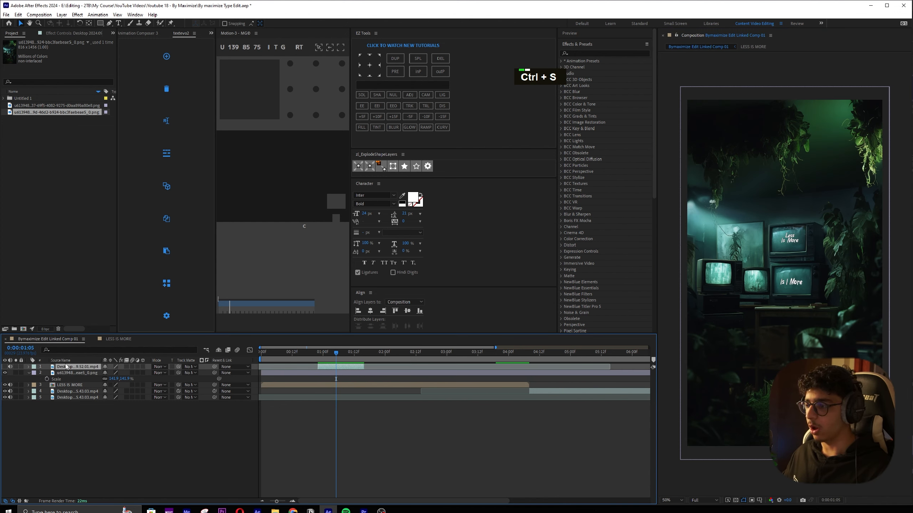
Shrink the visible pasted clip to about 15% and position it over the upper Less Is More TV's screen
{"action": "left_click_drag", "start_coordinate": [786, 313], "coordinate": [800, 230]}
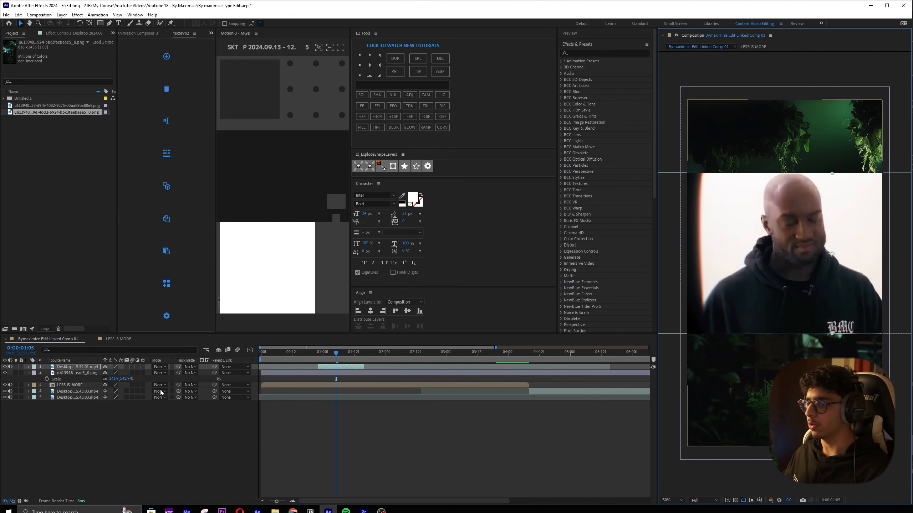
{"action": "key", "text": "s"}
{"action": "left_click_drag", "start_coordinate": [113, 373], "coordinate": [101, 373]}
{"action": "left_click_drag", "start_coordinate": [827, 250], "coordinate": [778, 252]}
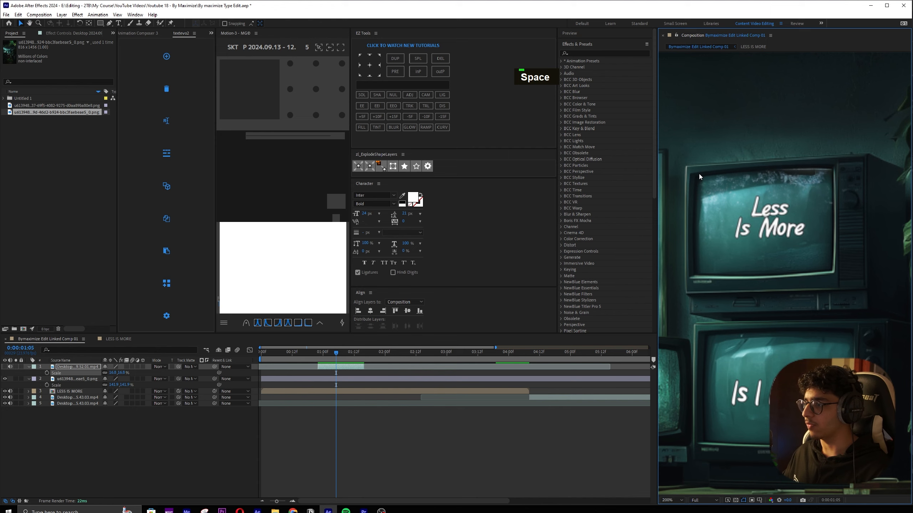
Save the project and start a Pen tool mask on the vertical TV image layer at the upper TV screen's corner
{"action": "scroll", "coordinate": [699, 176], "scroll_direction": "down", "scroll_amount": 1}
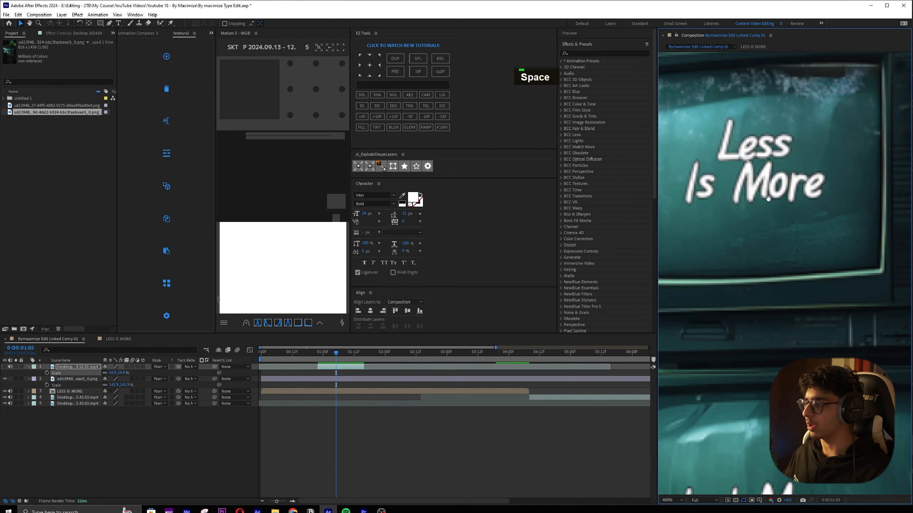
{"action": "left_click", "coordinate": [109, 23]}
{"action": "key", "text": "ctrl+s"}
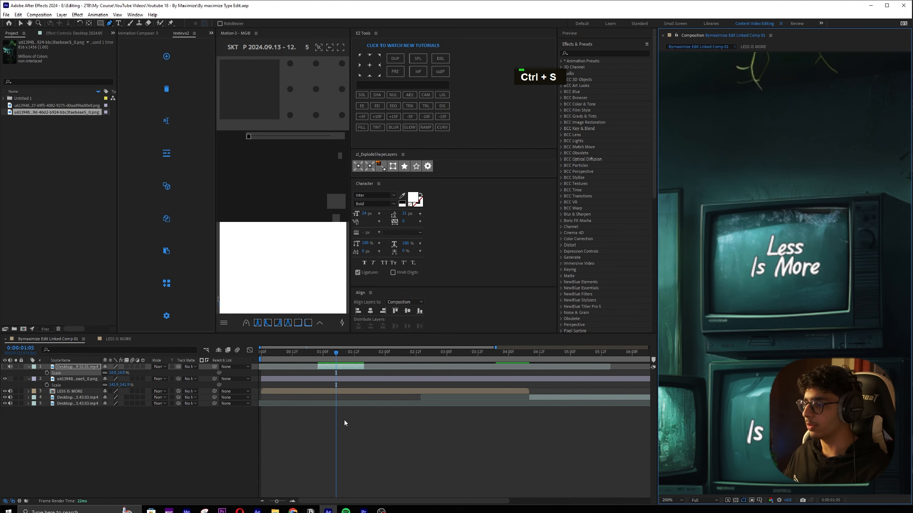
{"action": "left_click", "coordinate": [356, 379]}
{"action": "scroll", "coordinate": [859, 195], "scroll_direction": "up", "scroll_amount": 1}
{"action": "key", "text": "space"}
{"action": "left_click_drag", "start_coordinate": [859, 196], "coordinate": [823, 193]}
{"action": "scroll", "coordinate": [831, 178], "scroll_direction": "up", "scroll_amount": 1}
{"action": "key", "text": "space"}
{"action": "left_click_drag", "start_coordinate": [849, 137], "coordinate": [796, 198]}
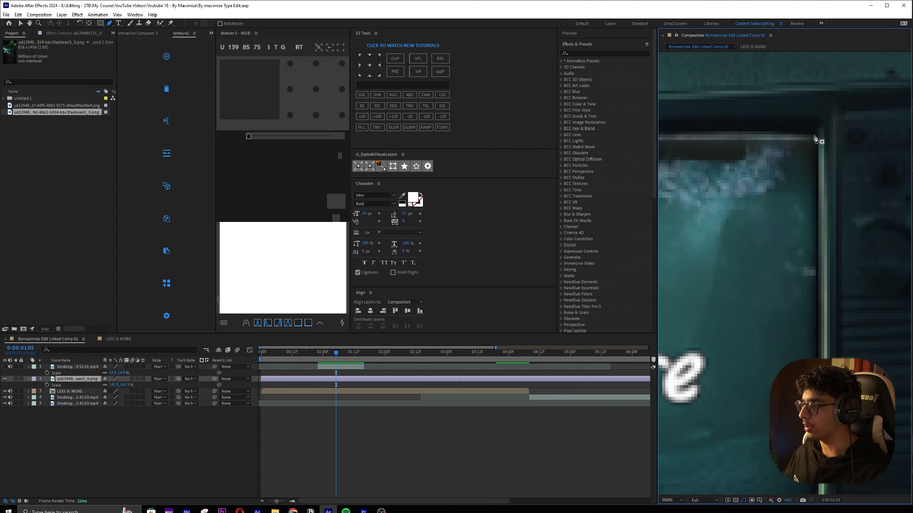
{"action": "left_click", "coordinate": [815, 137]}
{"action": "key", "text": "space"}
{"action": "left_click_drag", "start_coordinate": [824, 319], "coordinate": [820, 144]}
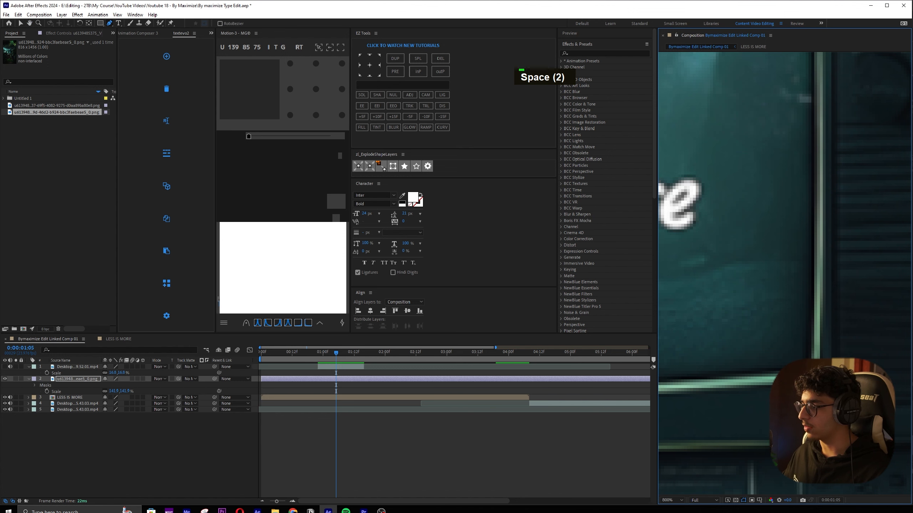
Trace the rest of the mask around the upper TV's screen, curving the path to follow its edges
{"action": "key", "text": "space"}
{"action": "left_click_drag", "start_coordinate": [762, 223], "coordinate": [869, 233]}
{"action": "scroll", "coordinate": [836, 228], "scroll_direction": "down", "scroll_amount": 1}
{"action": "key", "text": "space"}
{"action": "key", "text": "space"}
{"action": "left_click_drag", "start_coordinate": [819, 346], "coordinate": [737, 352]}
{"action": "key", "text": "space"}
{"action": "left_click_drag", "start_coordinate": [665, 312], "coordinate": [843, 355]}
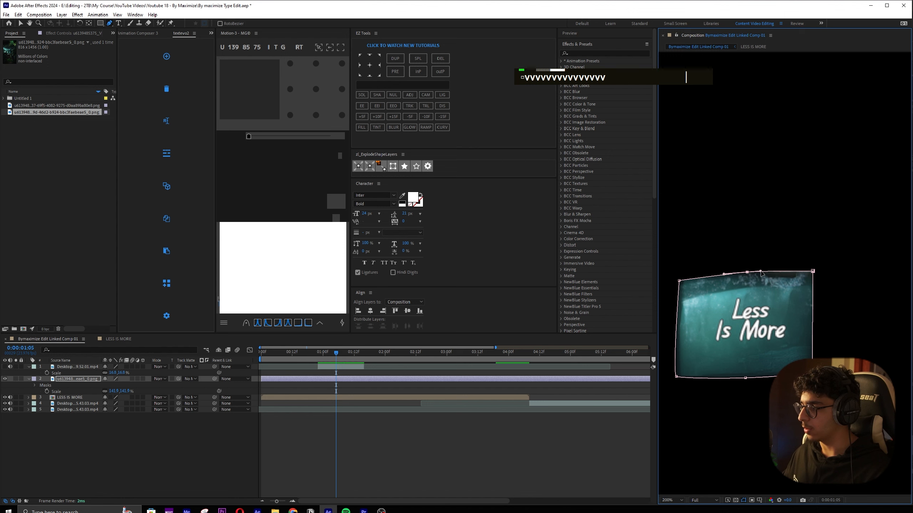
Set Mask 1 on the TV image layer to Subtract to cut out the upper TV's screen
{"action": "left_click", "coordinate": [34, 385]}
{"action": "left_click", "coordinate": [114, 391]}
{"action": "left_click", "coordinate": [118, 415]}
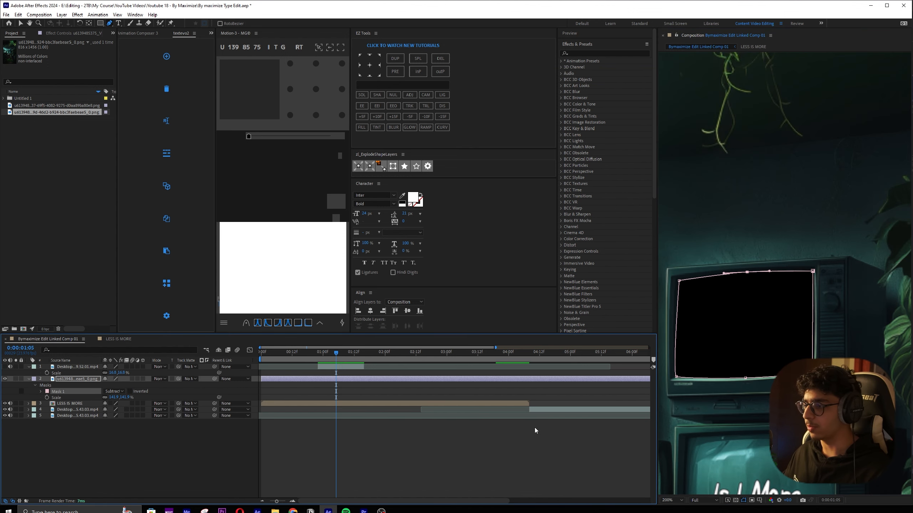
Order the TV image layer above the talking-head clip and position the clip behind the upper TV's screen cutout
{"action": "key", "text": "ctrl+Up"}
{"action": "key", "text": "v"}
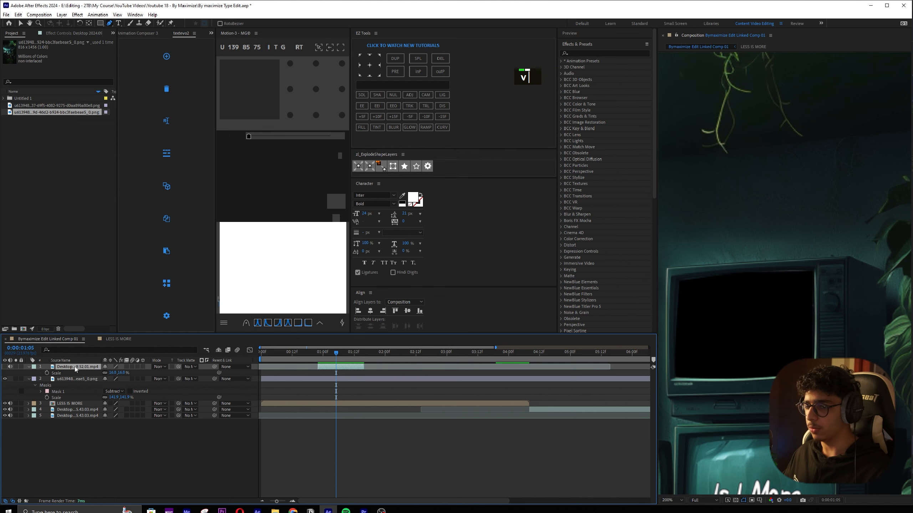
{"action": "left_click_drag", "start_coordinate": [800, 304], "coordinate": [773, 304]}
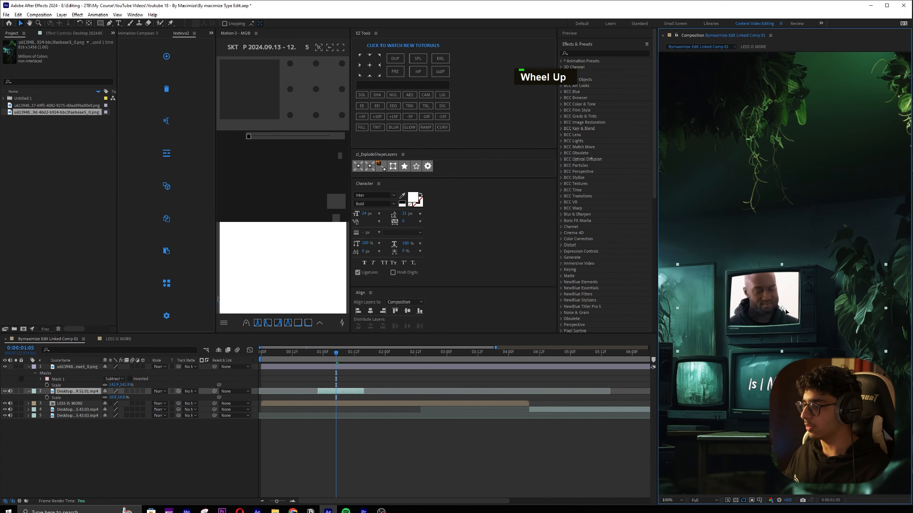
{"action": "scroll", "coordinate": [773, 303], "scroll_direction": "down", "scroll_amount": 1}
{"action": "scroll", "coordinate": [771, 300], "scroll_direction": "up", "scroll_amount": 2}
{"action": "key", "text": "v"}
{"action": "key", "text": "space"}
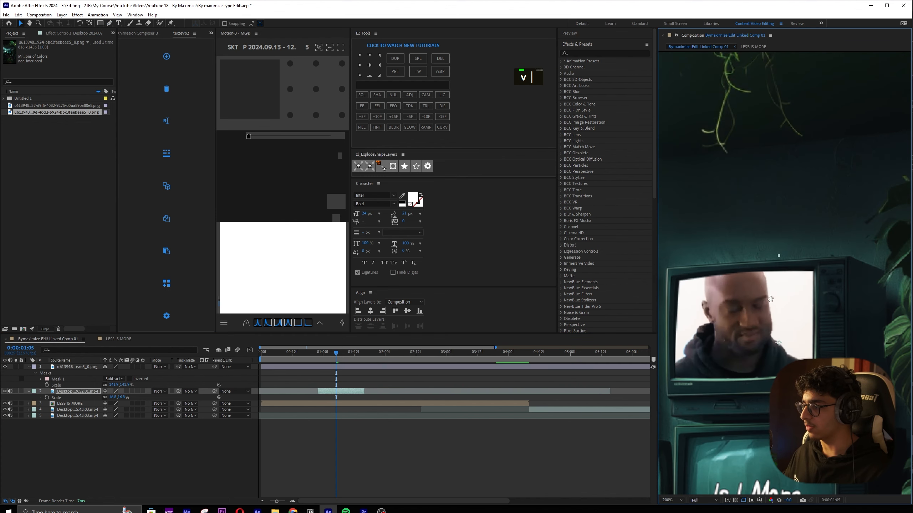
Shrink the talking-head clip to about 10%, fit it inside the upper TV's screen and rotate it slightly counterclockwise
{"action": "key", "text": "s"}
{"action": "key", "text": "s"}
{"action": "left_click_drag", "start_coordinate": [113, 397], "coordinate": [118, 403]}
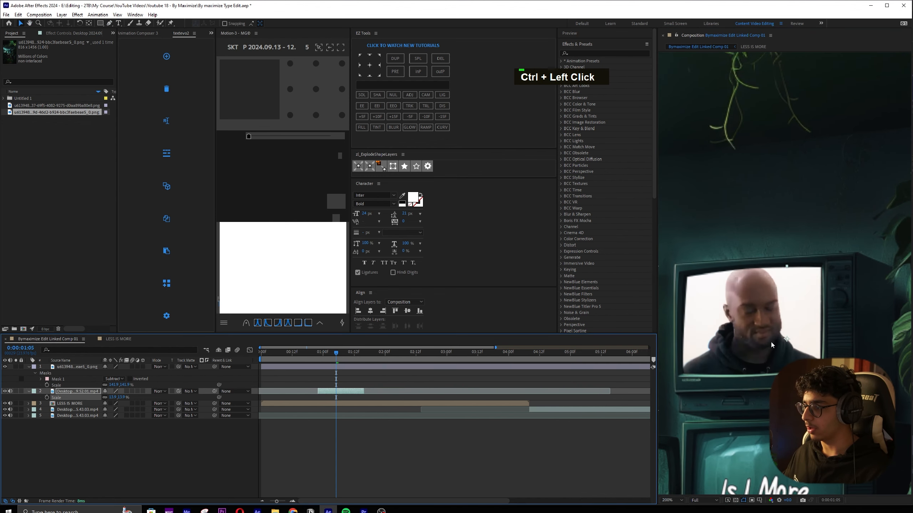
{"action": "left_click_drag", "start_coordinate": [769, 345], "coordinate": [722, 351]}
{"action": "left_click_drag", "start_coordinate": [128, 399], "coordinate": [100, 394]}
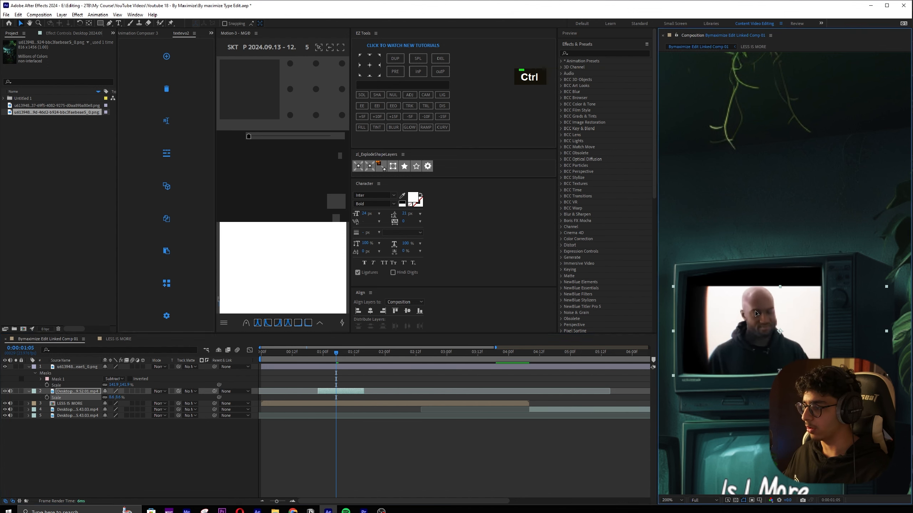
{"action": "key", "text": "r"}
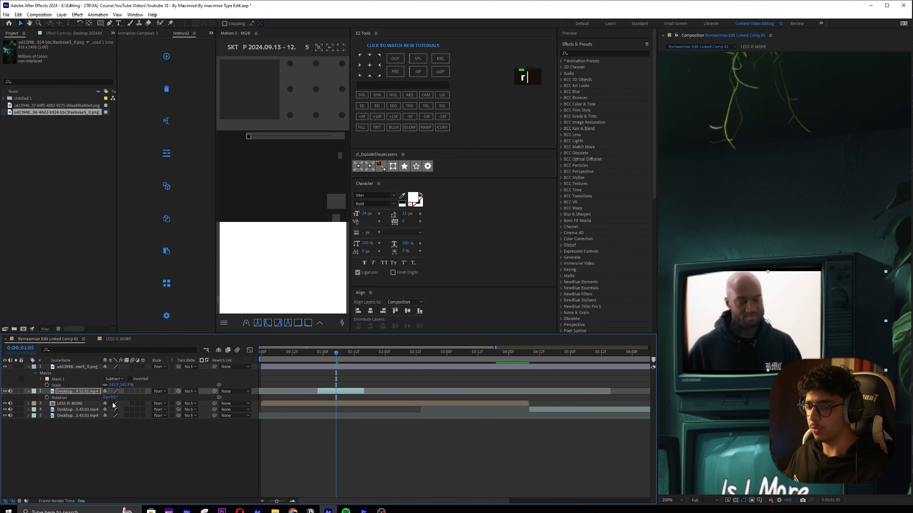
{"action": "left_click_drag", "start_coordinate": [112, 397], "coordinate": [98, 400]}
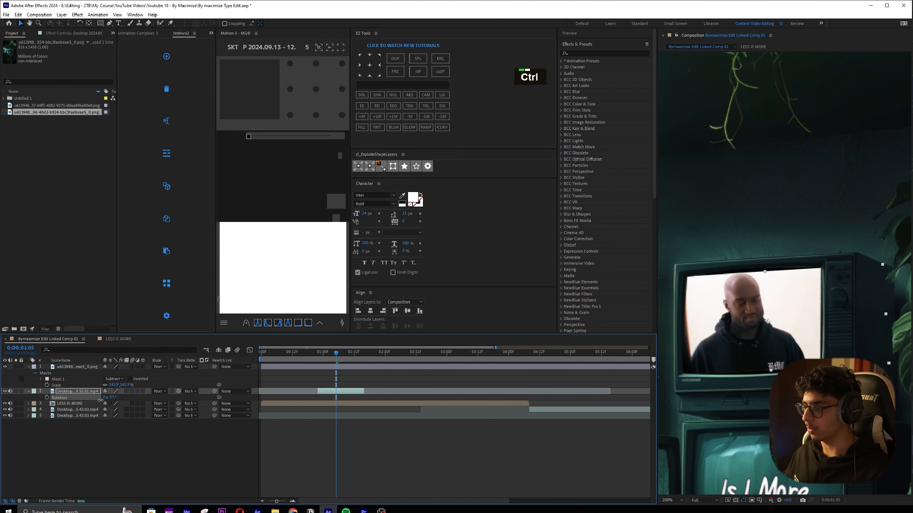
Set the current time to 0:00:01:16 and hide the LESS IS MORE layer
{"action": "left_click_drag", "start_coordinate": [311, 354], "coordinate": [262, 356]}
{"action": "key", "text": "space"}
{"action": "scroll", "coordinate": [766, 404], "scroll_direction": "down", "scroll_amount": 1}
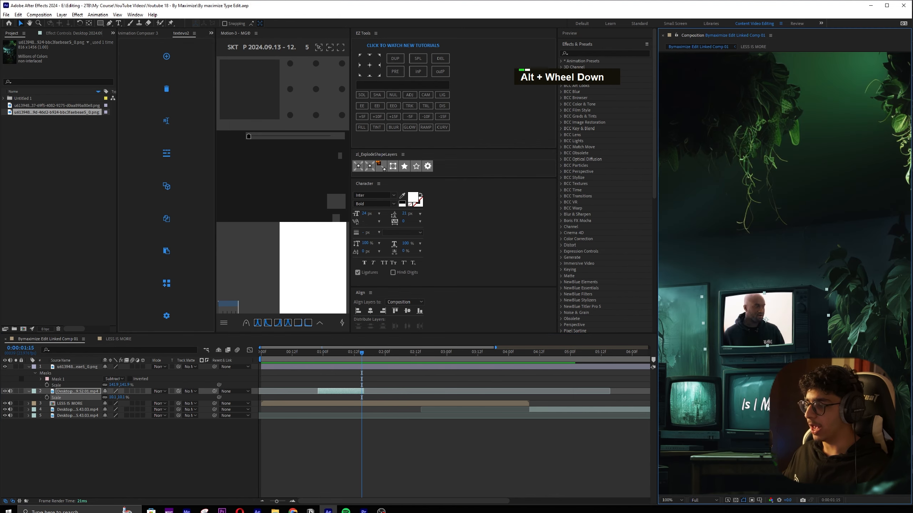
{"action": "key", "text": "Page_Down"}
{"action": "left_click_drag", "start_coordinate": [759, 390], "coordinate": [780, 347]}
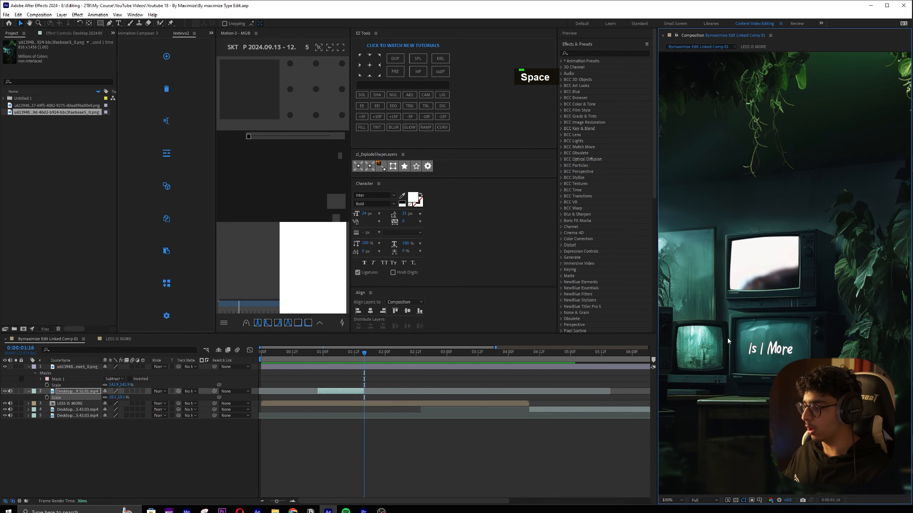
{"action": "double_click", "coordinate": [220, 403]}
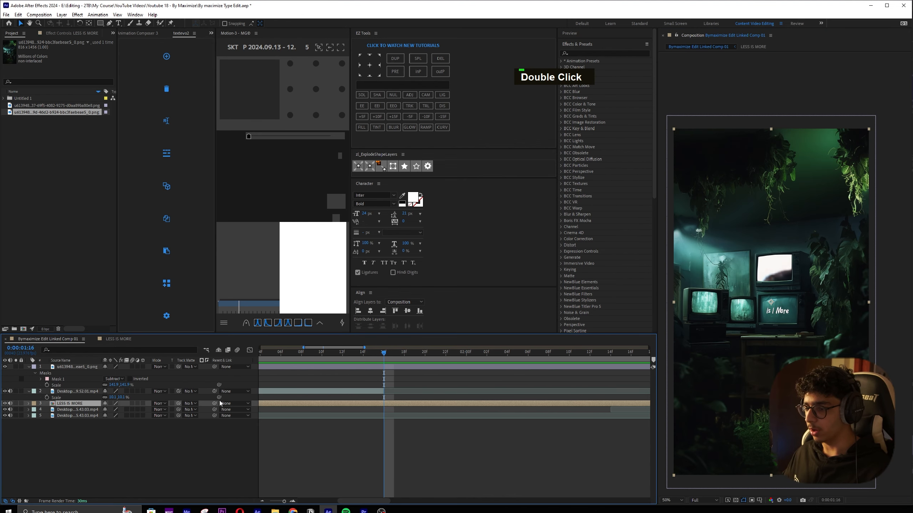
{"action": "left_click", "coordinate": [4, 403]}
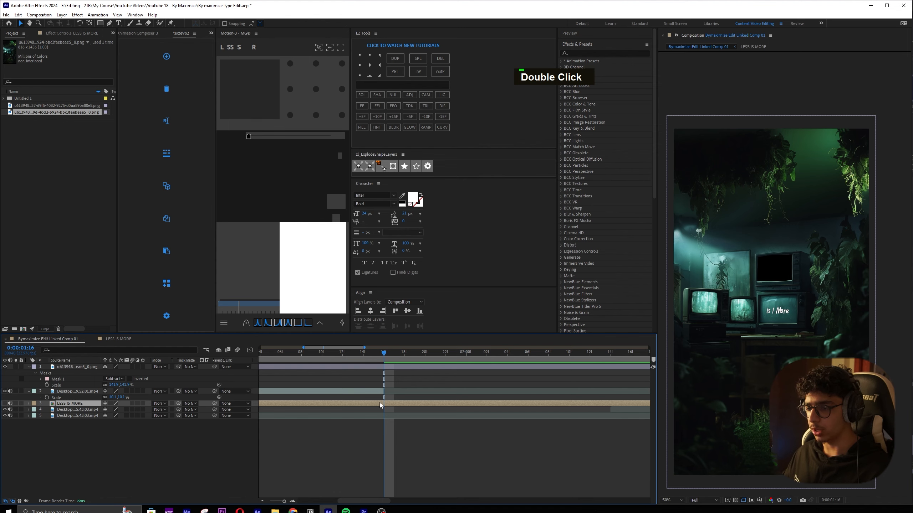
Cut the next clip from the LESS IS MORE composition and paste it into Bymaximize Edit Linked Comp 01
{"action": "double_click", "coordinate": [380, 404]}
{"action": "scroll", "coordinate": [601, 361], "scroll_direction": "up", "scroll_amount": 2}
{"action": "key", "text": "ctrl+x"}
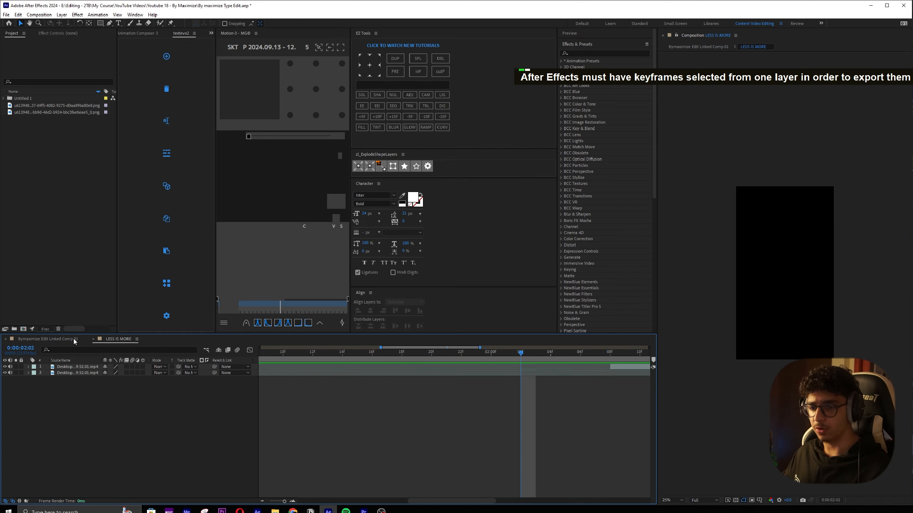
{"action": "left_click", "coordinate": [77, 340]}
{"action": "key", "text": "ctrl+v"}
Place the pasted clip directly below the vertical TV image layer and save the project
{"action": "scroll", "coordinate": [396, 376], "scroll_direction": "down", "scroll_amount": 1}
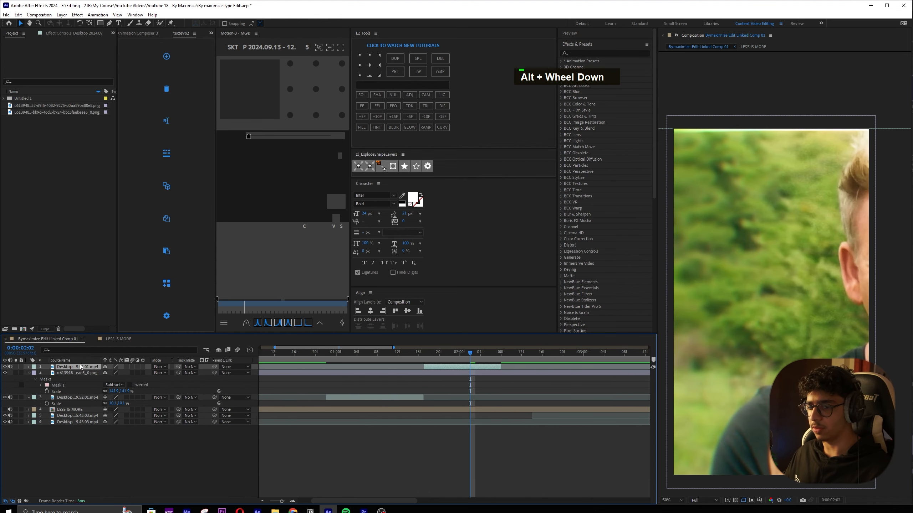
{"action": "left_click_drag", "start_coordinate": [77, 367], "coordinate": [80, 394]}
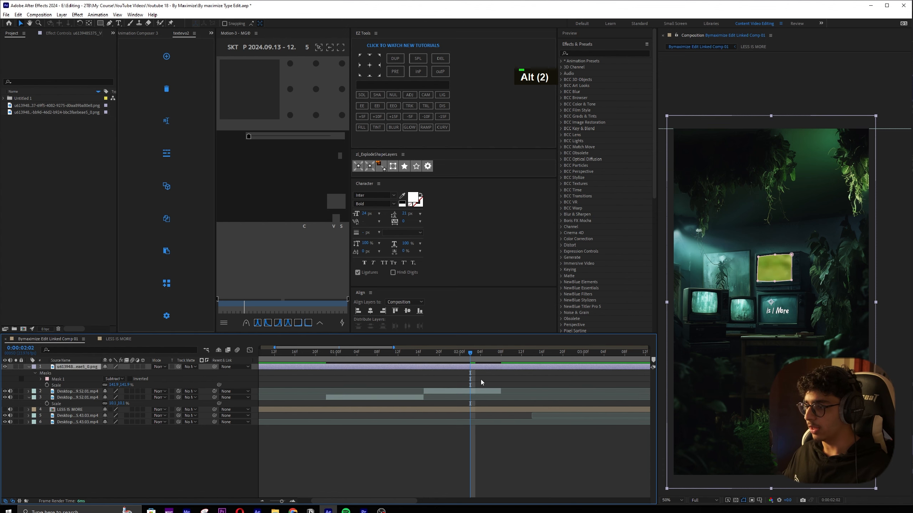
{"action": "key", "text": "ctrl+s"}
Start a second Pen tool mask on the TV image layer along the left edge of the lower TV's screen
{"action": "scroll", "coordinate": [779, 305], "scroll_direction": "down", "scroll_amount": 4}
{"action": "key", "text": "space"}
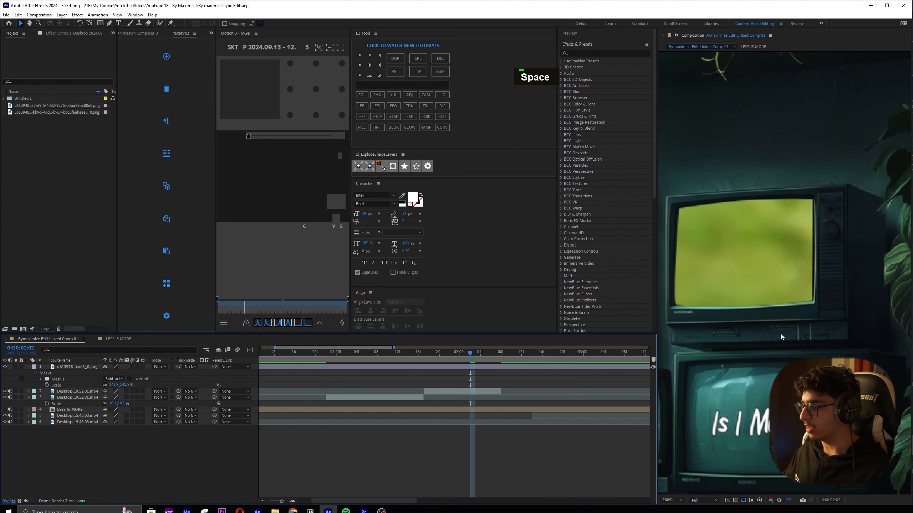
{"action": "left_click_drag", "start_coordinate": [778, 305], "coordinate": [880, 307]}
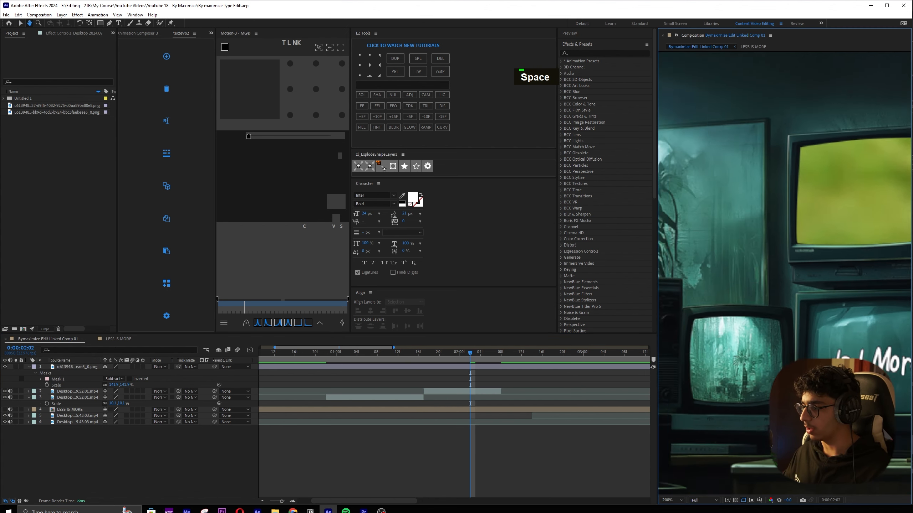
{"action": "key", "text": "space"}
{"action": "left_click_drag", "start_coordinate": [831, 283], "coordinate": [820, 263]}
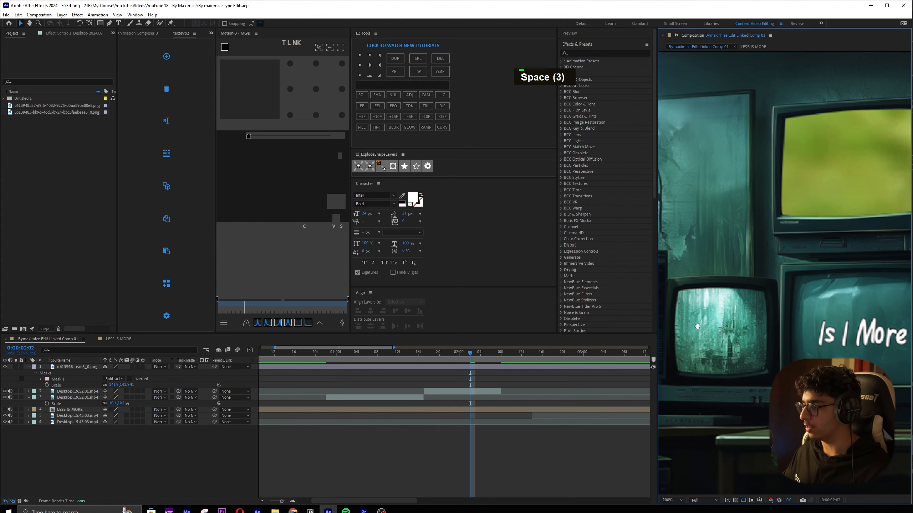
{"action": "left_click_drag", "start_coordinate": [697, 326], "coordinate": [745, 292]}
{"action": "left_click_drag", "start_coordinate": [782, 322], "coordinate": [526, 318]}
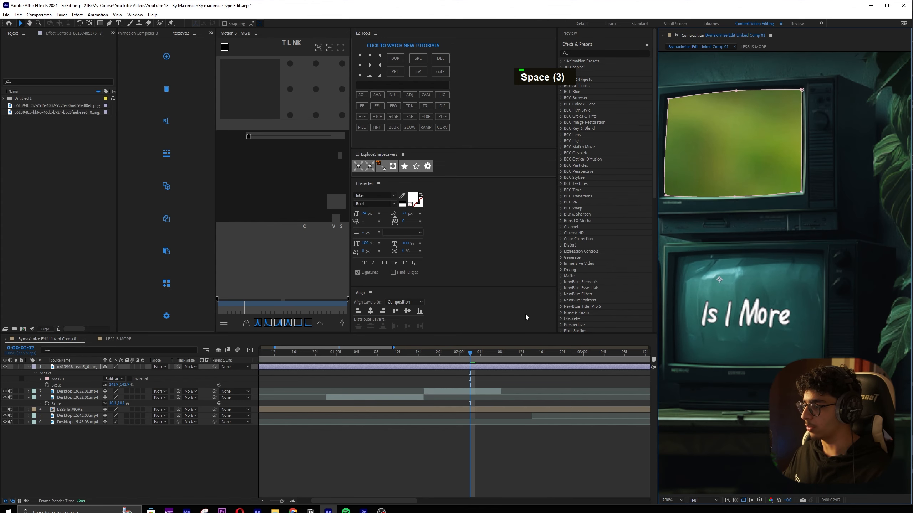
{"action": "key", "text": "space"}
{"action": "left_click_drag", "start_coordinate": [733, 261], "coordinate": [766, 306]}
{"action": "key", "text": "g"}
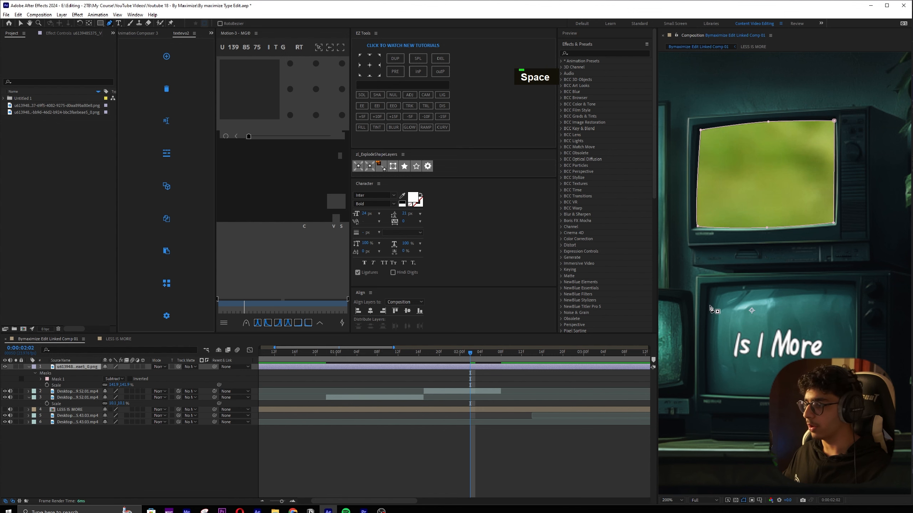
{"action": "scroll", "coordinate": [711, 298], "scroll_direction": "up", "scroll_amount": 4}
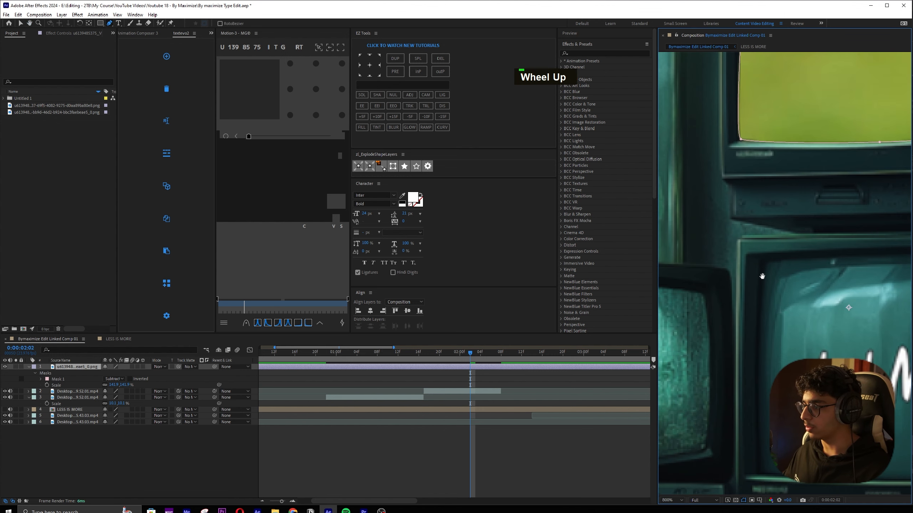
{"action": "left_click", "coordinate": [746, 254]}
{"action": "left_click_drag", "start_coordinate": [752, 481], "coordinate": [767, 274]}
{"action": "left_click_drag", "start_coordinate": [751, 397], "coordinate": [629, 385]}
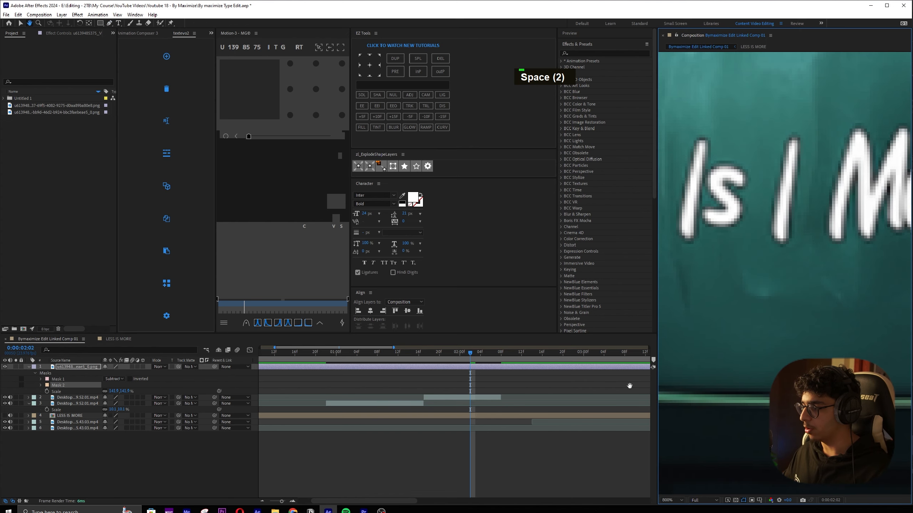
Extend the second mask along the lower TV screen's bottom edge and up to its upper-right corner
{"action": "left_click", "coordinate": [728, 386]}
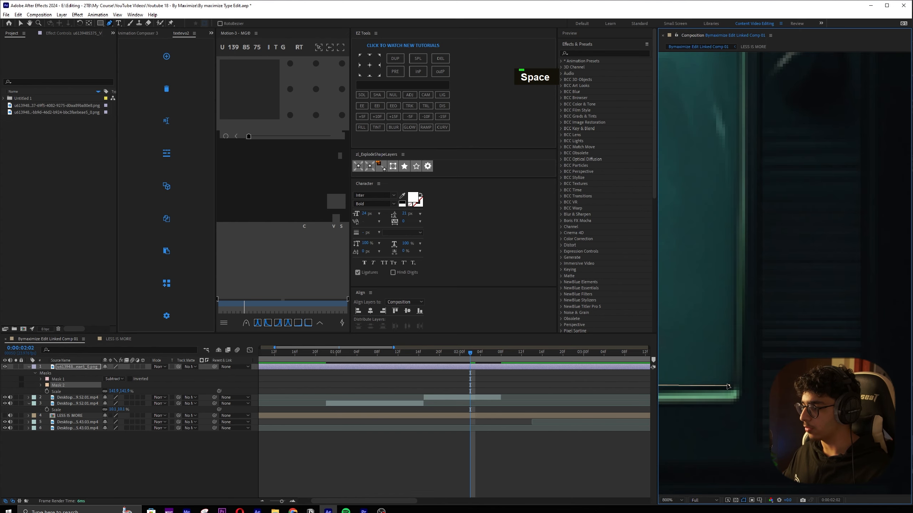
{"action": "left_click_drag", "start_coordinate": [719, 378], "coordinate": [627, 354]}
{"action": "left_click_drag", "start_coordinate": [849, 126], "coordinate": [818, 284]}
{"action": "left_click_drag", "start_coordinate": [812, 143], "coordinate": [802, 260]}
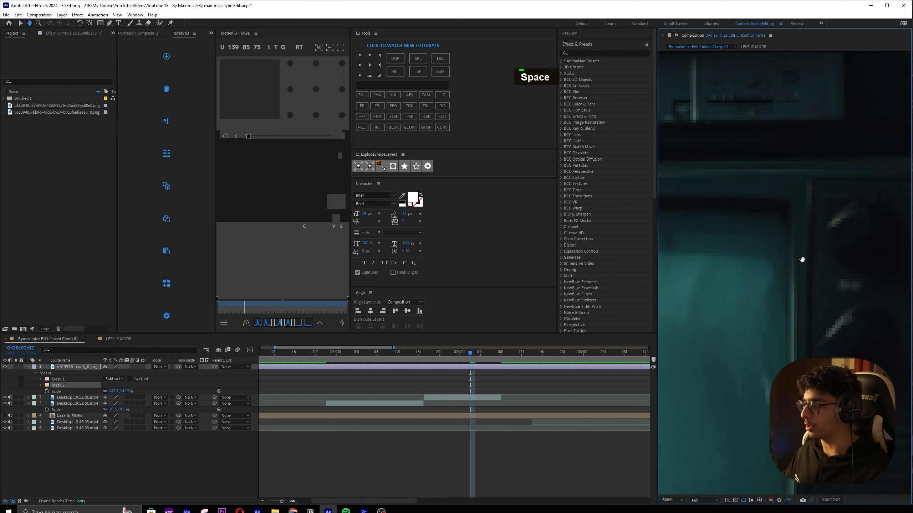
{"action": "double_click", "coordinate": [782, 218]}
{"action": "key", "text": "ctrl+z"}
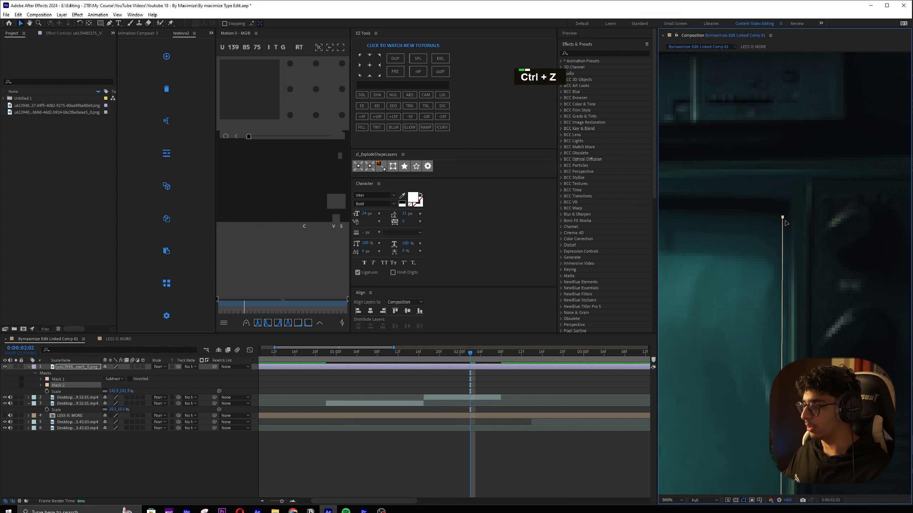
Add a point to bow the second mask's right edge outward and close the path at its upper-left starting corner
{"action": "left_click_drag", "start_coordinate": [781, 390], "coordinate": [776, 339]}
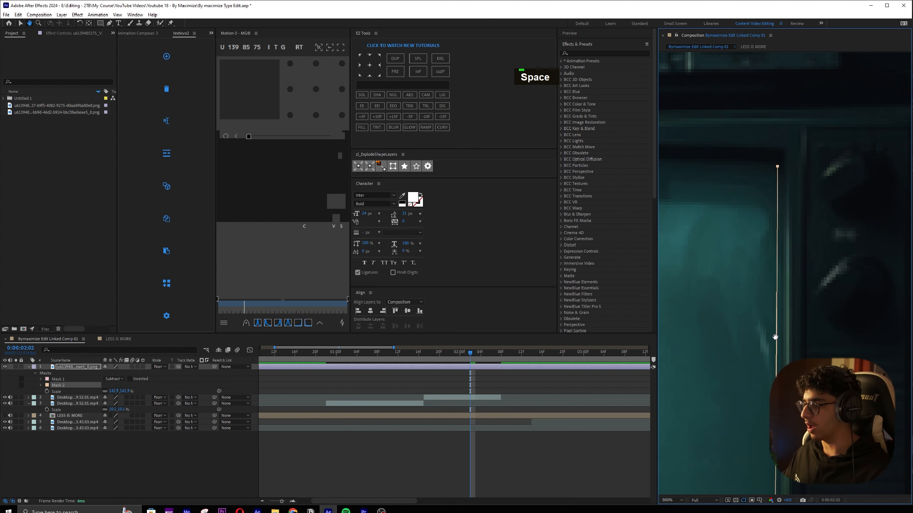
{"action": "key", "text": "alt"}
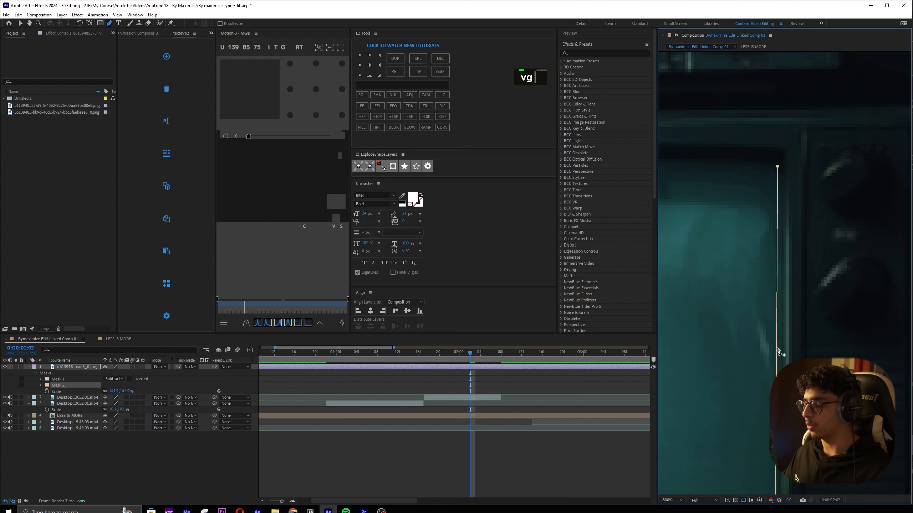
{"action": "left_click", "coordinate": [776, 349], "text": "alt"}
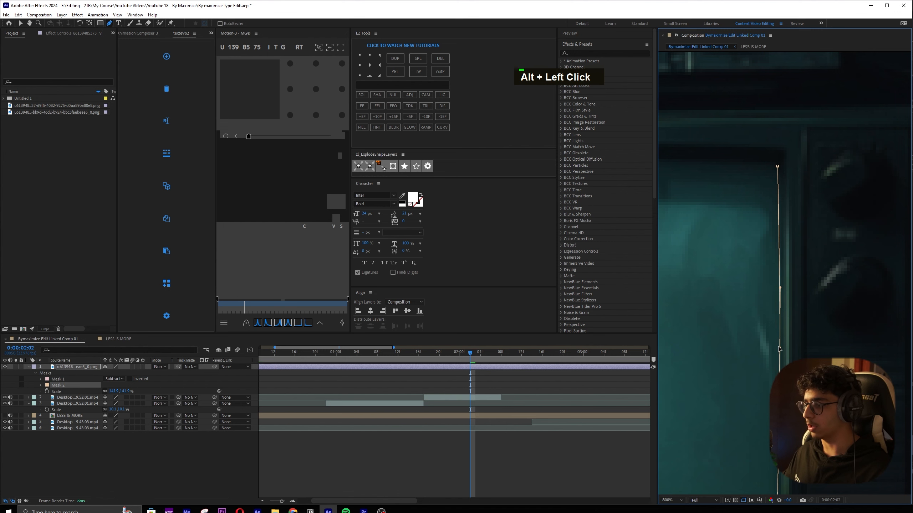
{"action": "left_click_drag", "start_coordinate": [776, 167], "coordinate": [815, 172]}
{"action": "key", "text": "v"}
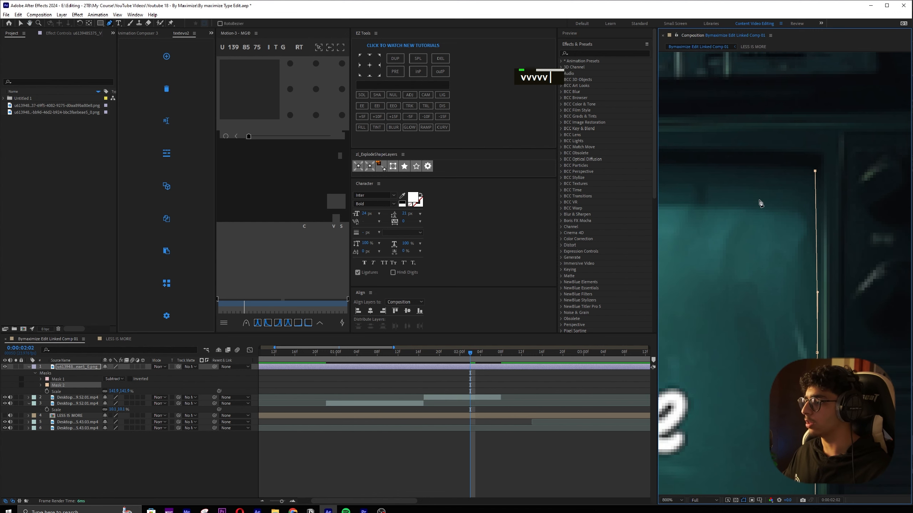
{"action": "scroll", "coordinate": [760, 200], "scroll_direction": "down", "scroll_amount": 2}
{"action": "left_click", "coordinate": [692, 239]}
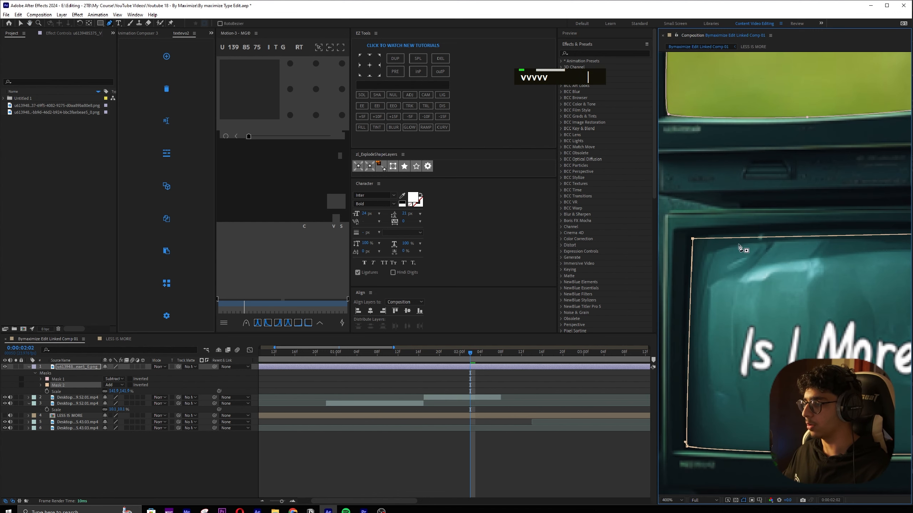
Undo the stray edit to the second mask on the TV image layer and set that mask's mode to Subtract
{"action": "left_click", "coordinate": [685, 265]}
{"action": "left_click_drag", "start_coordinate": [791, 270], "coordinate": [780, 271]}
{"action": "key", "text": "ctrl+z"}
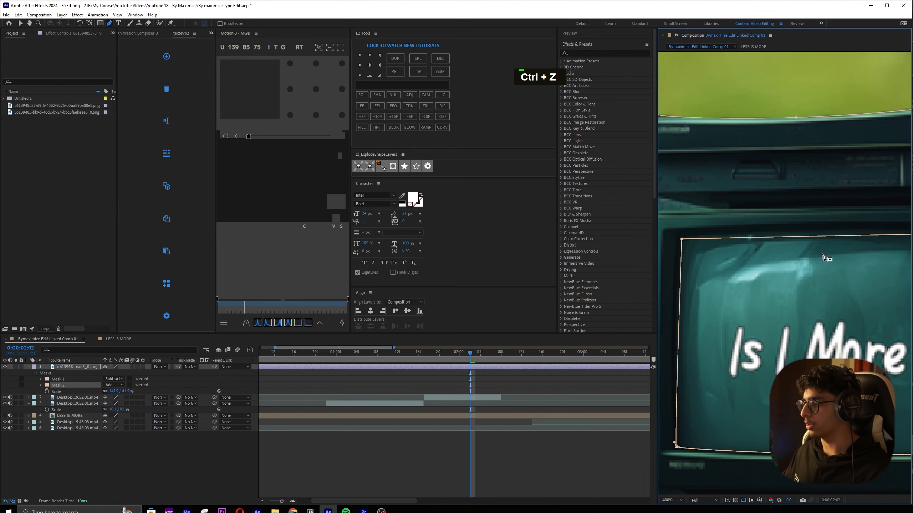
{"action": "left_click_drag", "start_coordinate": [838, 272], "coordinate": [822, 282]}
{"action": "scroll", "coordinate": [772, 284], "scroll_direction": "down", "scroll_amount": 1}
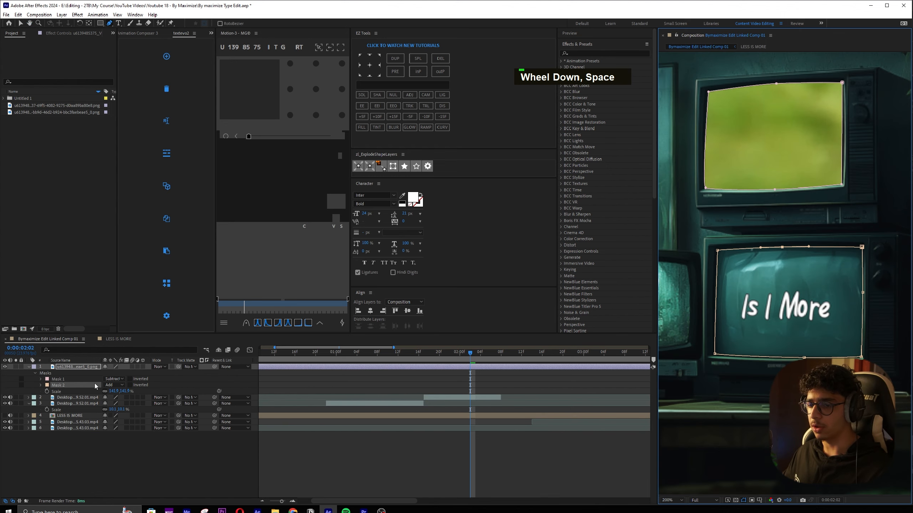
{"action": "left_click", "coordinate": [115, 385]}
{"action": "left_click", "coordinate": [133, 409]}
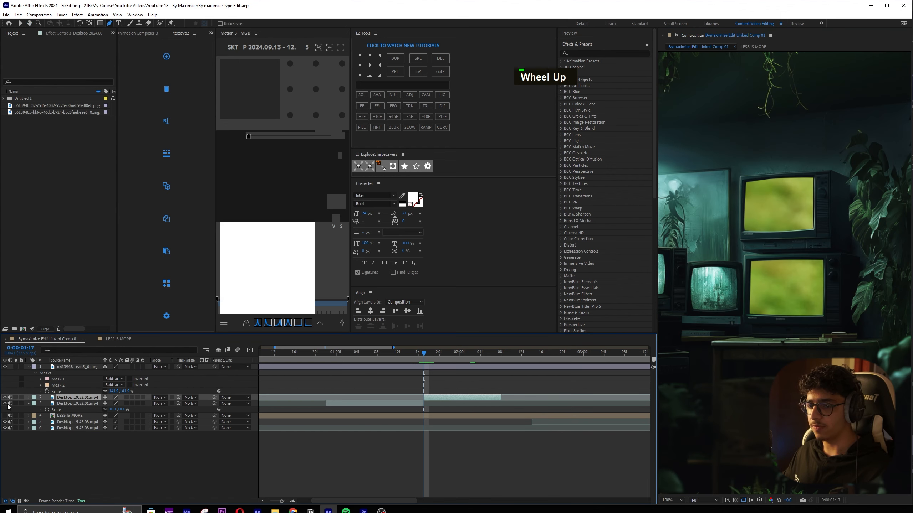
Solo the clip starting at 0:00:01:17, scale it down to about 34.9%, bring it into the frame and unsolo it
{"action": "key", "text": "s"}
{"action": "left_click", "coordinate": [16, 397]}
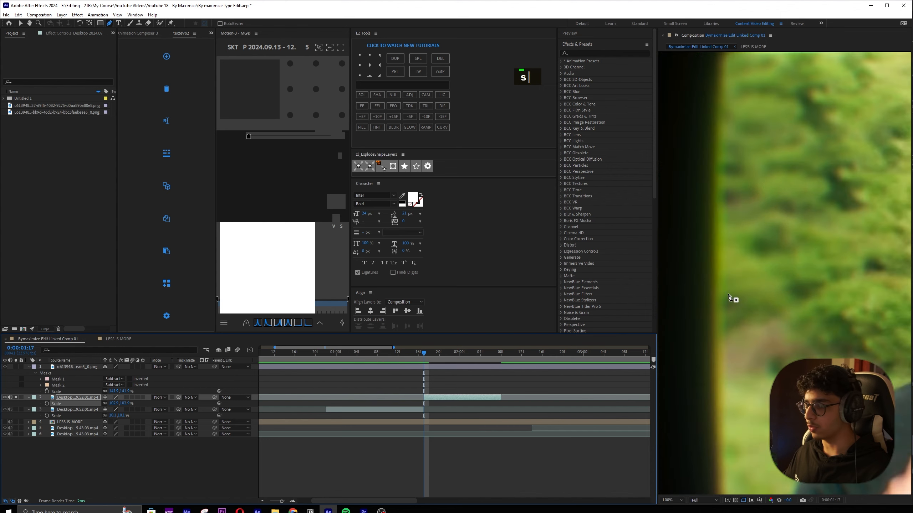
{"action": "scroll", "coordinate": [733, 299], "scroll_direction": "down", "scroll_amount": 4}
{"action": "key", "text": "s"}
{"action": "key", "text": "s"}
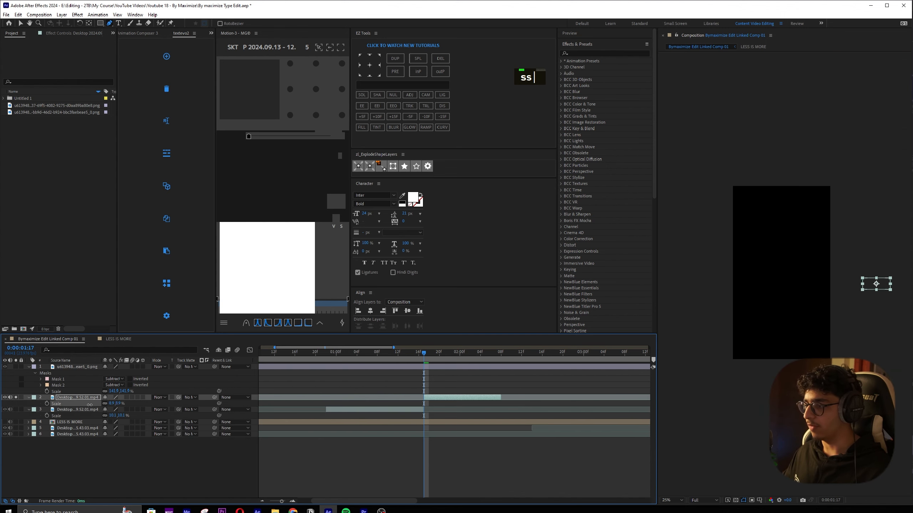
{"action": "key", "text": "v"}
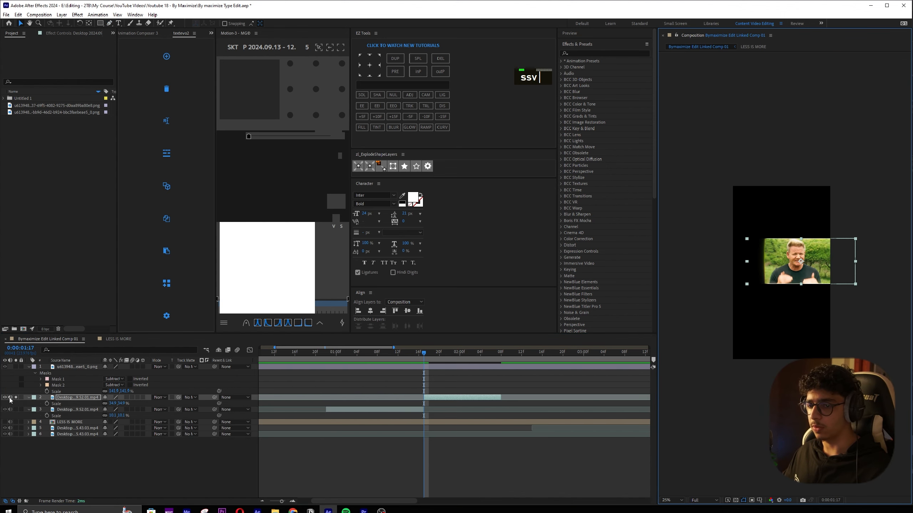
{"action": "left_click", "coordinate": [15, 397]}
Position the clip behind the lower TV's screen opening and scale it to about 11.4% so it fills the screen
{"action": "scroll", "coordinate": [824, 265], "scroll_direction": "up", "scroll_amount": 4}
{"action": "key", "text": "space"}
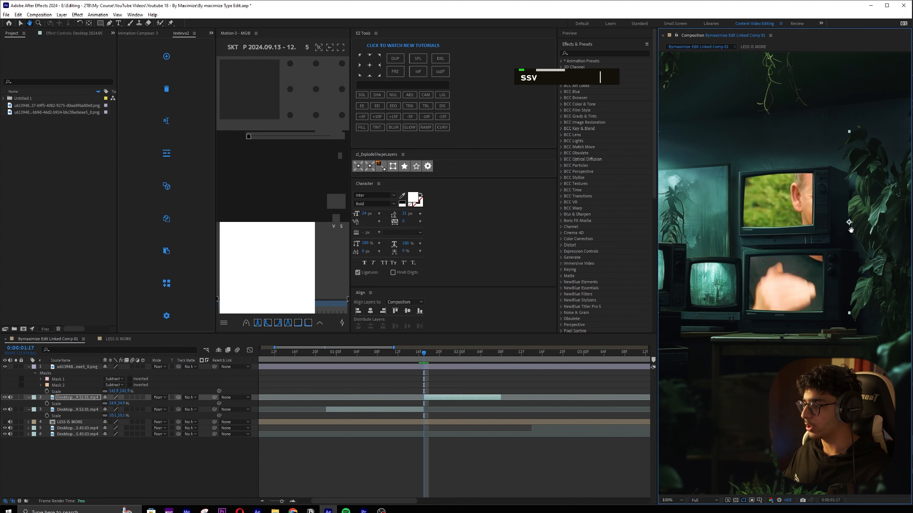
{"action": "left_click_drag", "start_coordinate": [848, 224], "coordinate": [795, 299]}
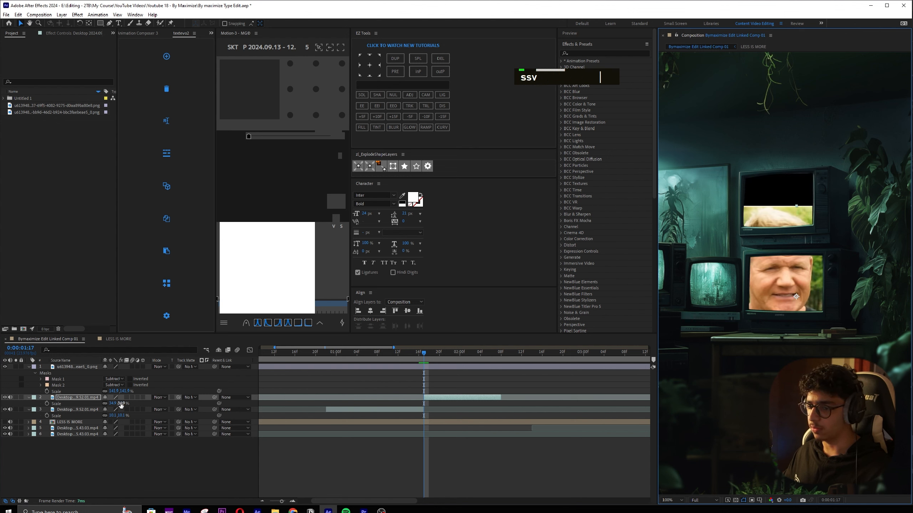
{"action": "left_click_drag", "start_coordinate": [120, 405], "coordinate": [106, 404]}
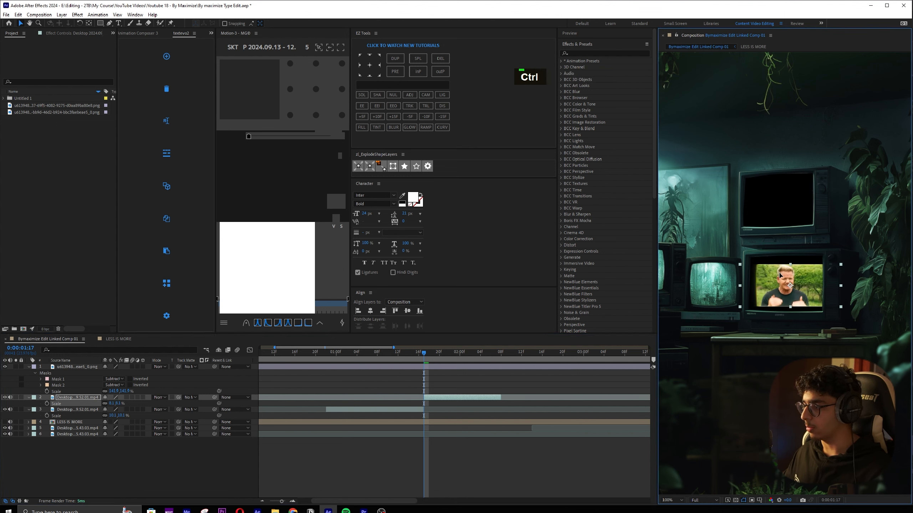
{"action": "left_click_drag", "start_coordinate": [779, 275], "coordinate": [771, 280]}
{"action": "left_click_drag", "start_coordinate": [126, 403], "coordinate": [134, 403]}
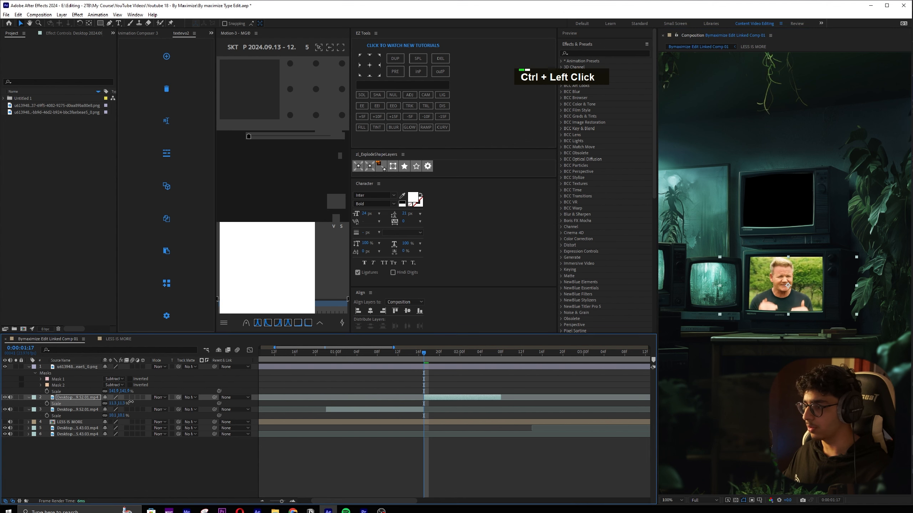
Play back the clip in the lower TV to check its framing and length
{"action": "left_click", "coordinate": [447, 397]}
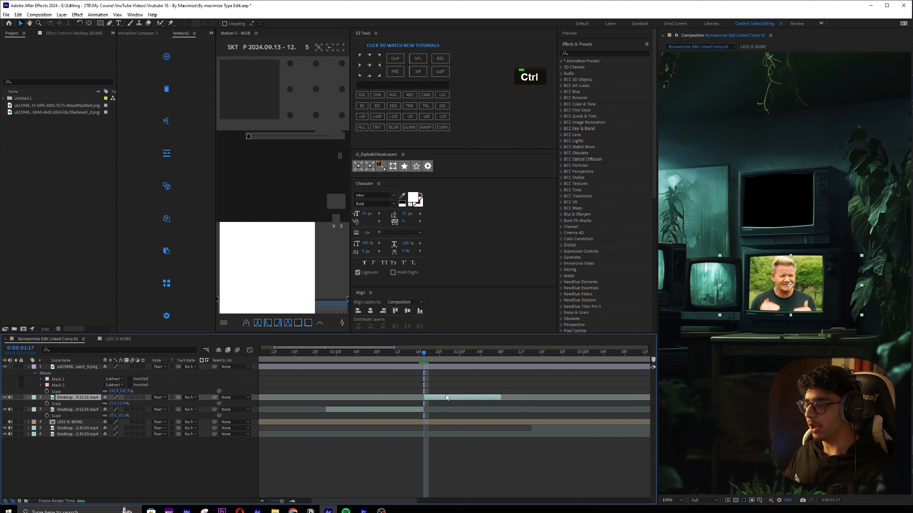
{"action": "key", "text": "space"}
{"action": "key", "text": "space"}
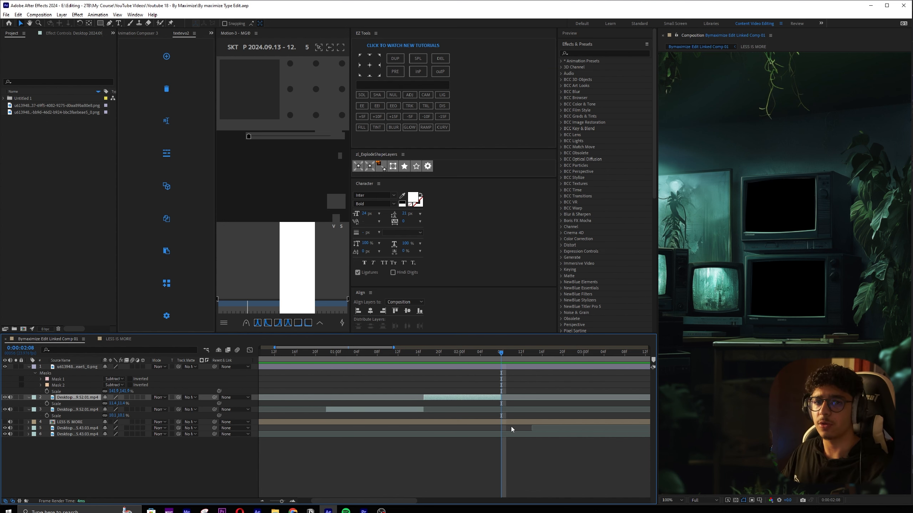
Save the project and review the sequence with the clips placed in the four masked TV screens
{"action": "scroll", "coordinate": [389, 355], "scroll_direction": "down", "scroll_amount": 3}
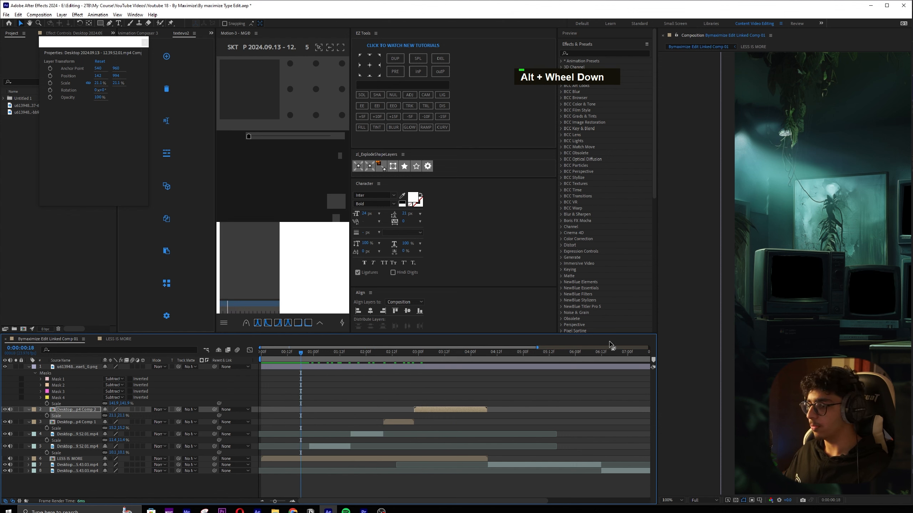
{"action": "scroll", "coordinate": [847, 309], "scroll_direction": "down", "scroll_amount": 2}
{"action": "left_click_drag", "start_coordinate": [847, 309], "coordinate": [820, 305]}
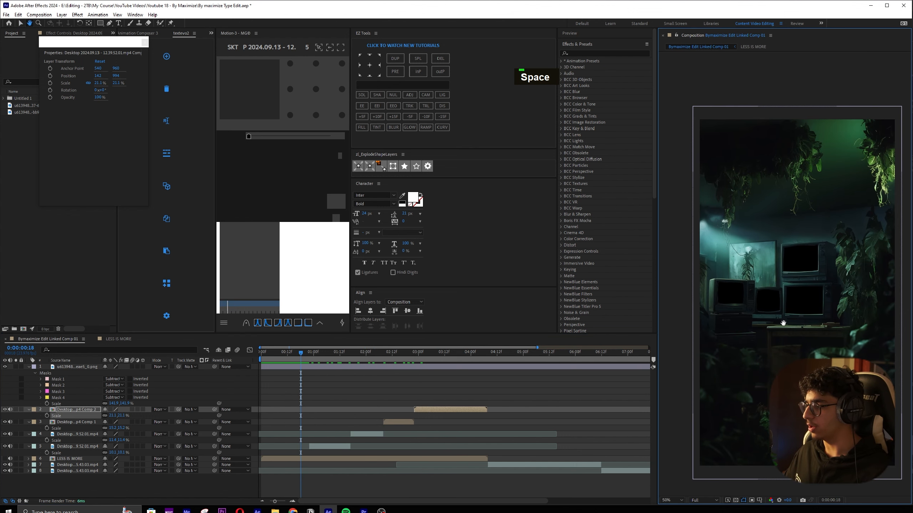
{"action": "key", "text": "ctrl+s"}
{"action": "left_click", "coordinate": [370, 378]}
{"action": "key", "text": "space"}
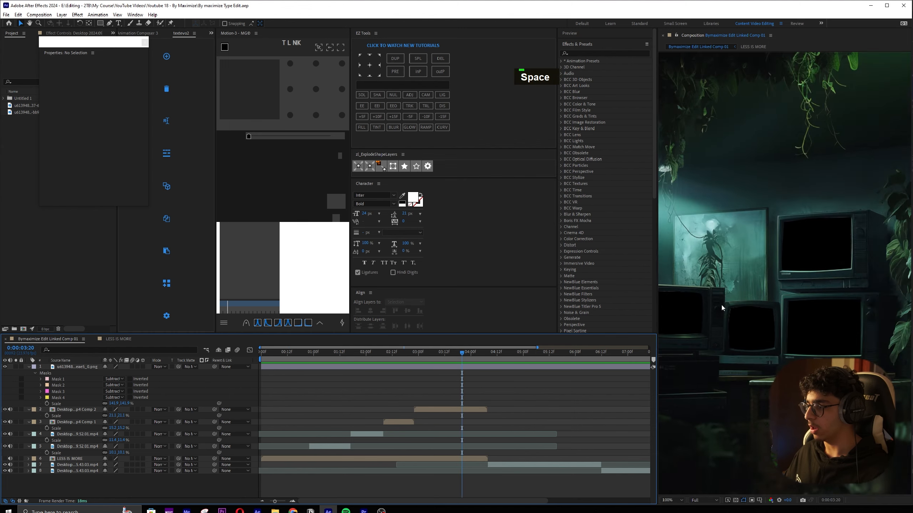
{"action": "left_click_drag", "start_coordinate": [721, 305], "coordinate": [789, 305]}
{"action": "left_click_drag", "start_coordinate": [428, 354], "coordinate": [305, 369]}
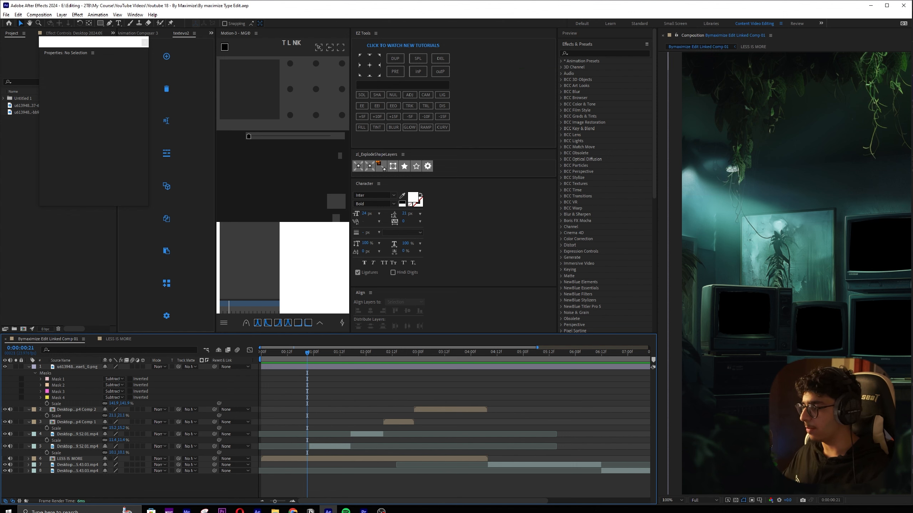
{"action": "scroll", "coordinate": [862, 287], "scroll_direction": "down", "scroll_amount": 2}
{"action": "key", "text": "space"}
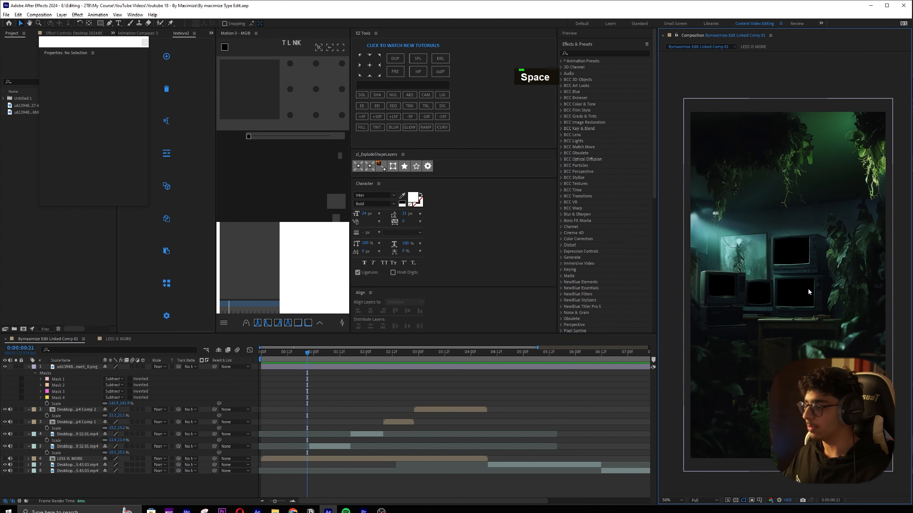
Trim the TV image layer to start at 0:00:00:22 and end the LESS IS MORE layer at that frame
{"action": "left_click", "coordinate": [306, 352]}
{"action": "key", "text": "ctrl+s"}
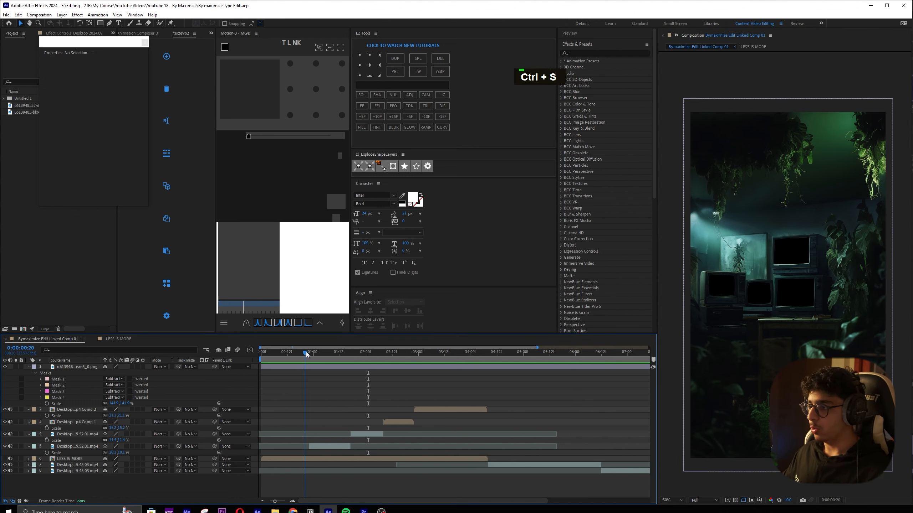
{"action": "key", "text": "alt+bracketleft"}
{"action": "mouse_move", "coordinate": [298, 354]}
{"action": "left_mouse_down"}
{"action": "mouse_move", "coordinate": [288, 353]}
{"action": "mouse_move", "coordinate": [310, 349]}
{"action": "left_mouse_up"}
{"action": "key", "text": "Delete"}
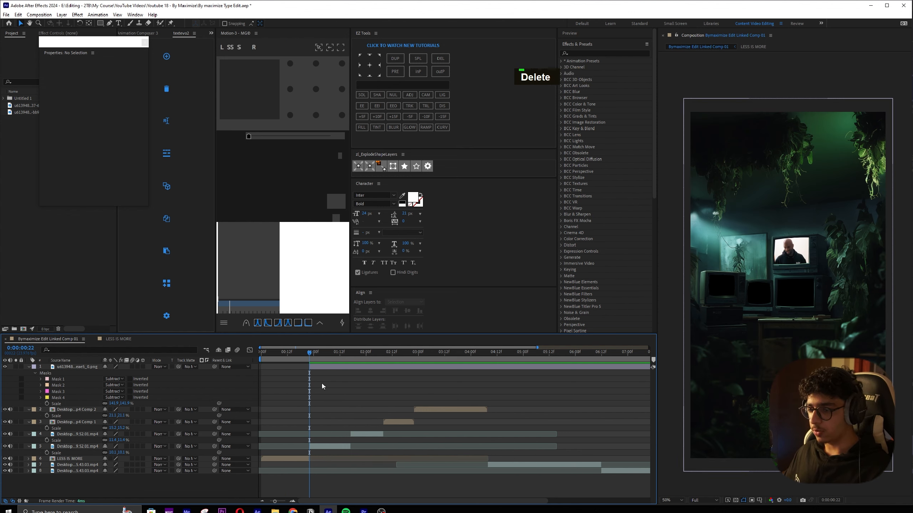
Preview the composition from the start through the TV screen clips and save the project
{"action": "key", "text": "space"}
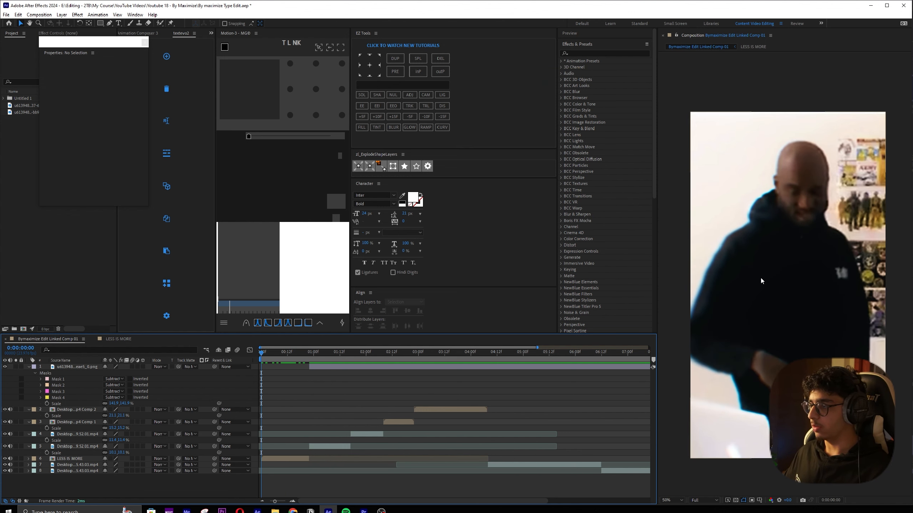
{"action": "key", "text": "space"}
{"action": "key", "text": "space"}
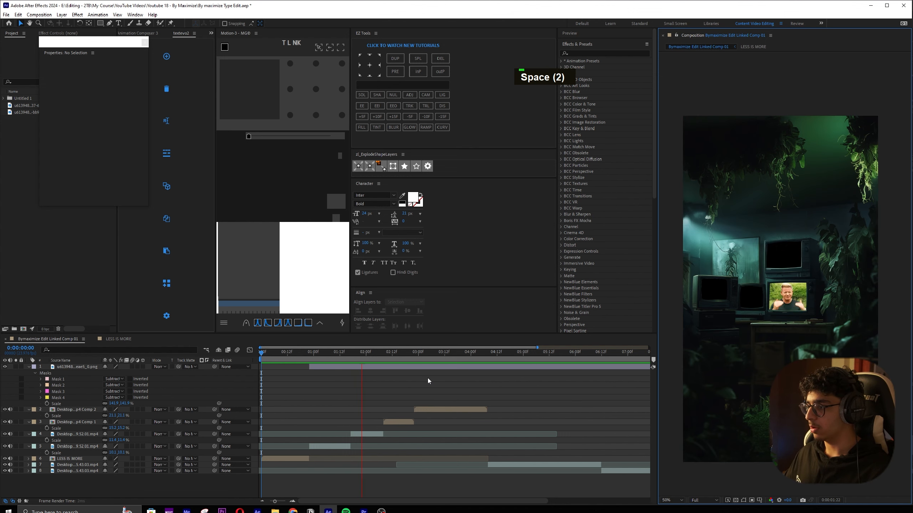
{"action": "key", "text": "ctrl+s"}
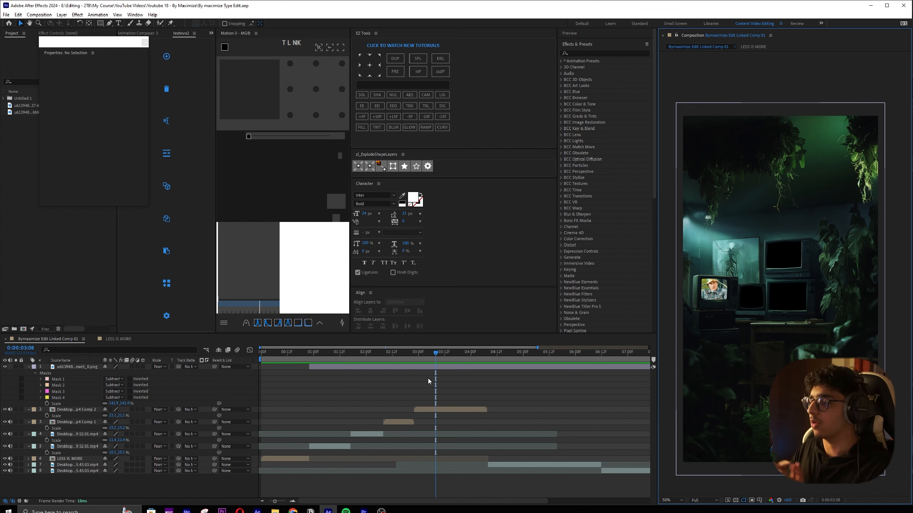
Turn all the composition's layers into 3D layers and tidy up their expanded properties
{"action": "key", "text": "ctrl+a"}
{"action": "right_click", "coordinate": [30, 369]}
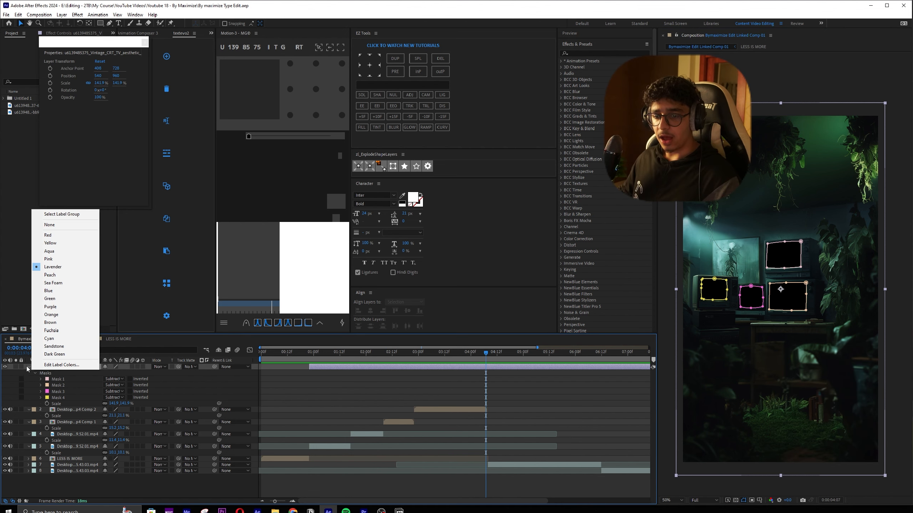
{"action": "left_click", "coordinate": [40, 262]}
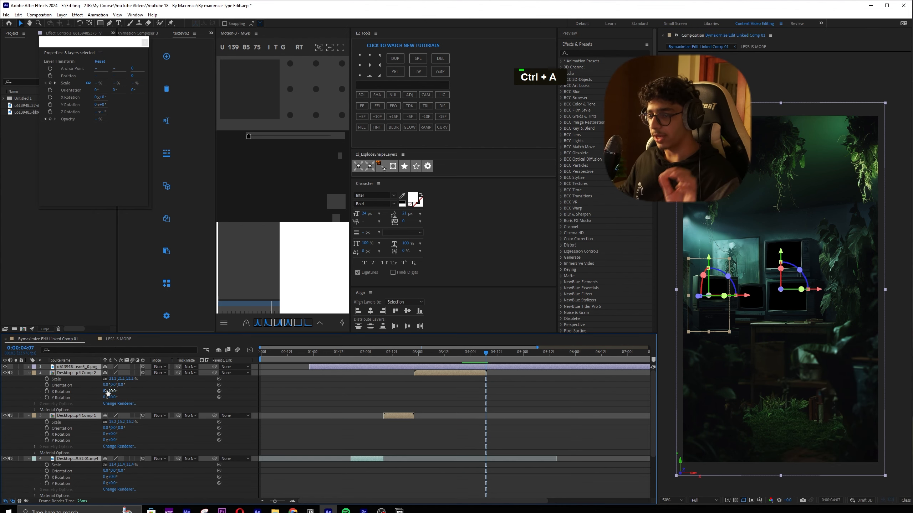
{"action": "left_click", "coordinate": [29, 372]}
{"action": "left_click", "coordinate": [429, 456]}
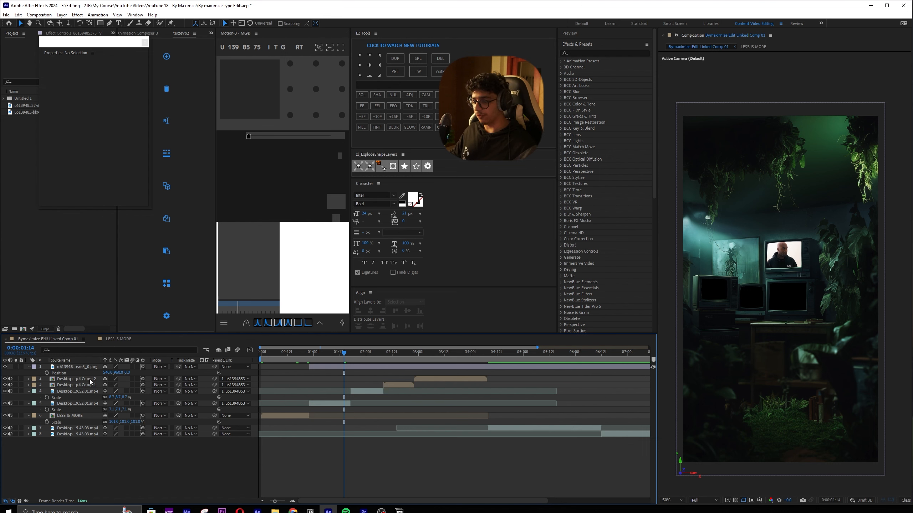
Review which clip layers are parented to the TV image layer, and scale the image layer up to about 320.9%
{"action": "left_click", "coordinate": [88, 379]}
{"action": "left_click", "coordinate": [81, 417], "text": "shift"}
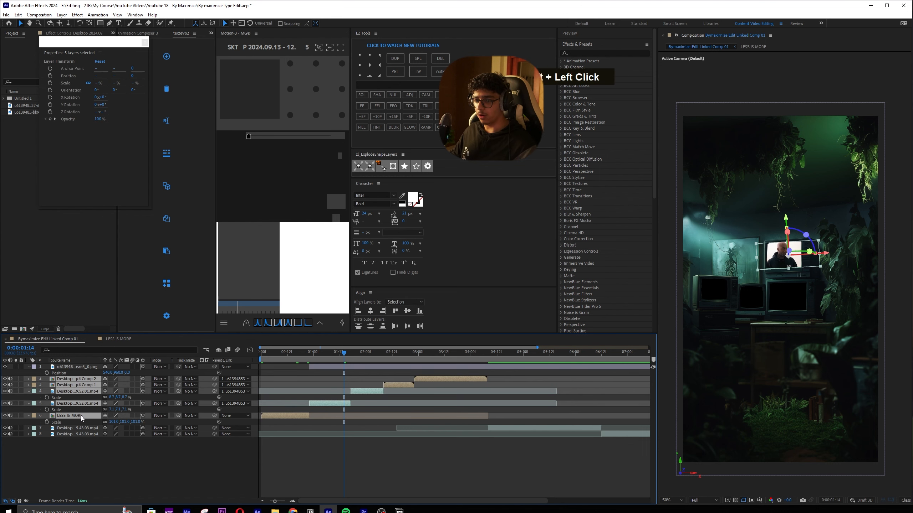
{"action": "left_click", "coordinate": [82, 416], "text": "ctrl"}
{"action": "left_click", "coordinate": [88, 368]}
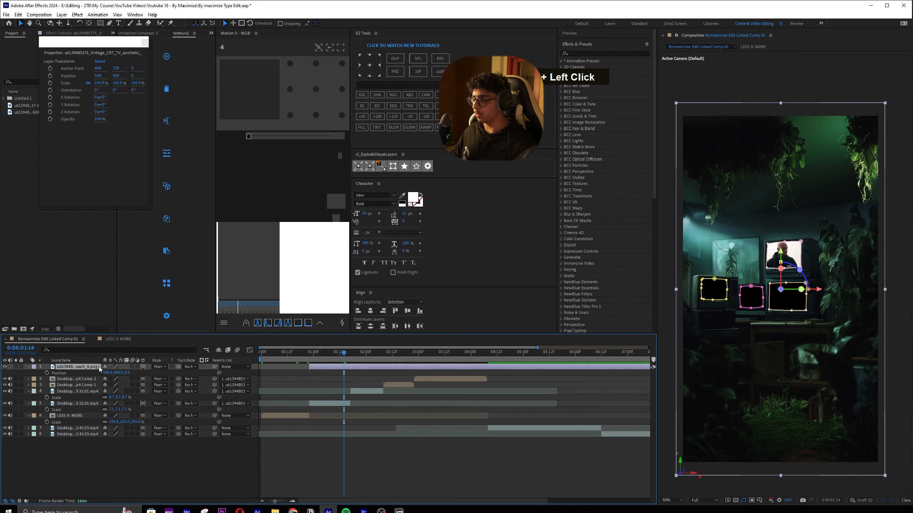
{"action": "key", "text": "s"}
{"action": "mouse_move", "coordinate": [134, 373]}
{"action": "left_mouse_down"}
{"action": "mouse_move", "coordinate": [294, 373]}
{"action": "mouse_move", "coordinate": [132, 376]}
{"action": "left_mouse_up"}
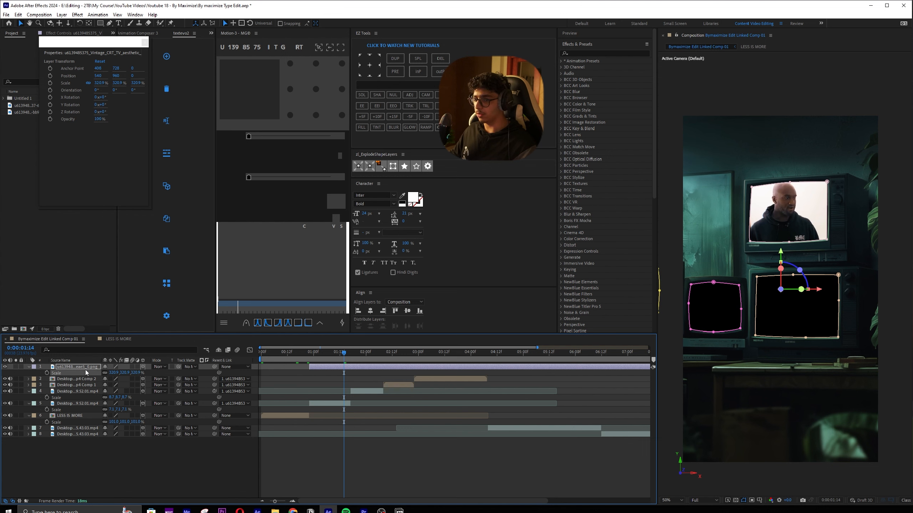
Add a new camera layer above the TV image layer
{"action": "right_click", "coordinate": [377, 368]}
{"action": "mouse_move", "coordinate": [392, 370]}
{"action": "left_click", "coordinate": [503, 415]}
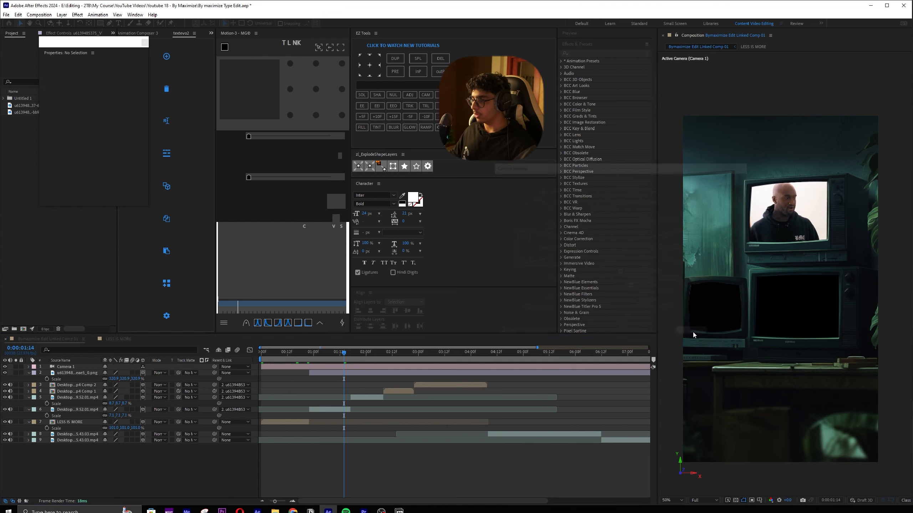
Start the camera layer at 0:00:00:22 and keyframe its Position there at X 587 and Z about -1157.7, close on the upper TV
{"action": "key", "text": "p"}
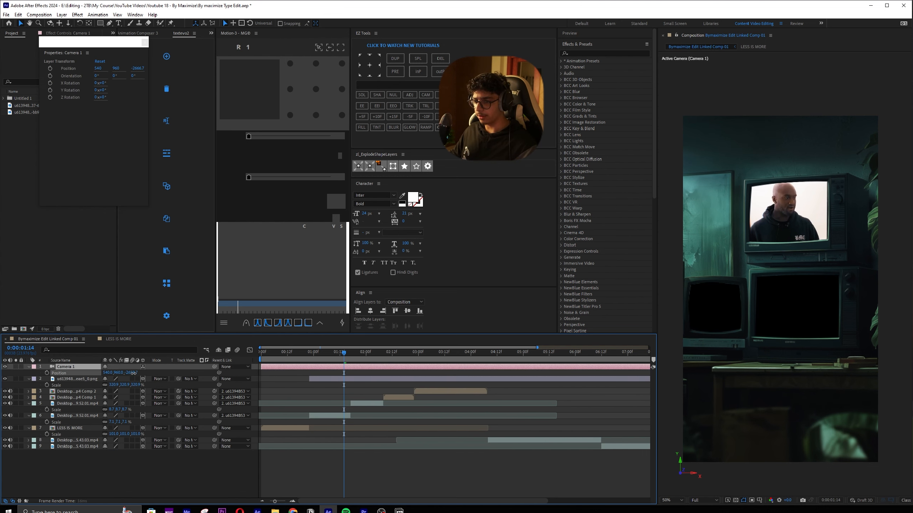
{"action": "left_click_drag", "start_coordinate": [131, 373], "coordinate": [321, 374]}
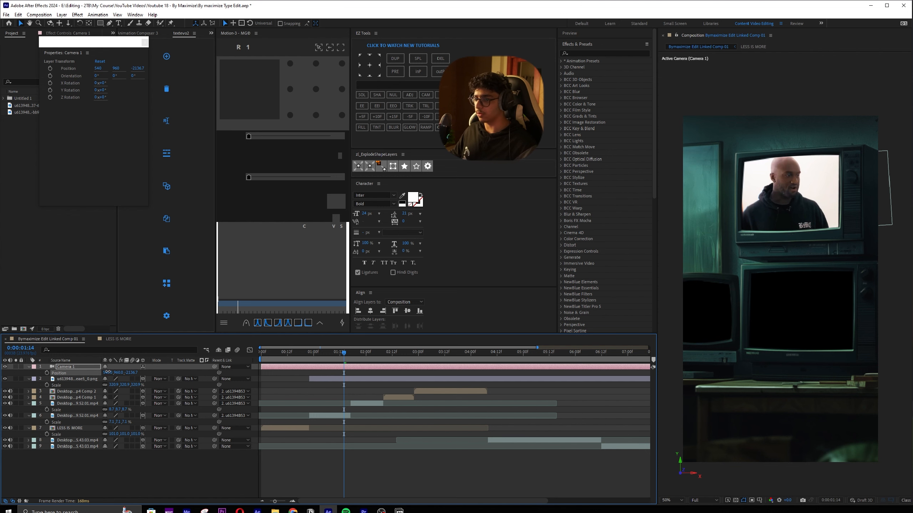
{"action": "left_click_drag", "start_coordinate": [107, 372], "coordinate": [144, 373]}
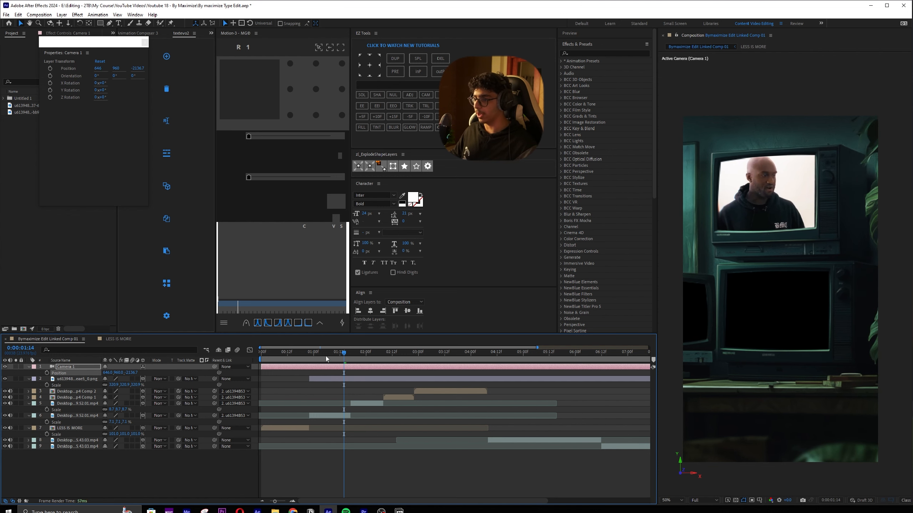
{"action": "left_click_drag", "start_coordinate": [326, 357], "coordinate": [311, 356]}
{"action": "mouse_move", "coordinate": [127, 373]}
{"action": "left_mouse_down"}
{"action": "mouse_move", "coordinate": [146, 374]}
{"action": "mouse_move", "coordinate": [116, 378]}
{"action": "mouse_move", "coordinate": [118, 391]}
{"action": "mouse_move", "coordinate": [128, 386]}
{"action": "mouse_move", "coordinate": [115, 378]}
{"action": "mouse_move", "coordinate": [121, 374]}
{"action": "mouse_move", "coordinate": [112, 380]}
{"action": "left_mouse_up"}
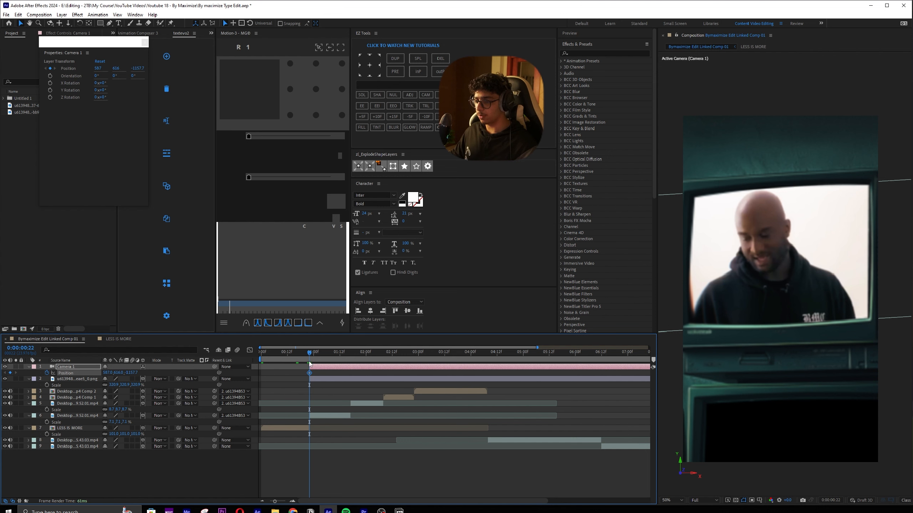
Keyframe the camera pulled back at 0:00:01:16 with Position X 621 and Z about -1808.7, and save the project
{"action": "key", "text": "space"}
{"action": "left_click_drag", "start_coordinate": [130, 373], "coordinate": [99, 375]}
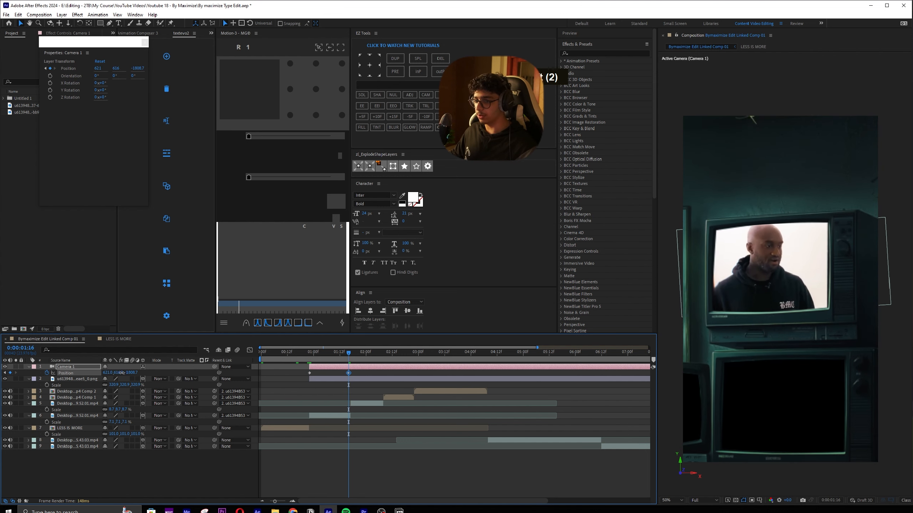
{"action": "left_click_drag", "start_coordinate": [118, 373], "coordinate": [115, 373]}
{"action": "key", "text": "ctrl+s"}
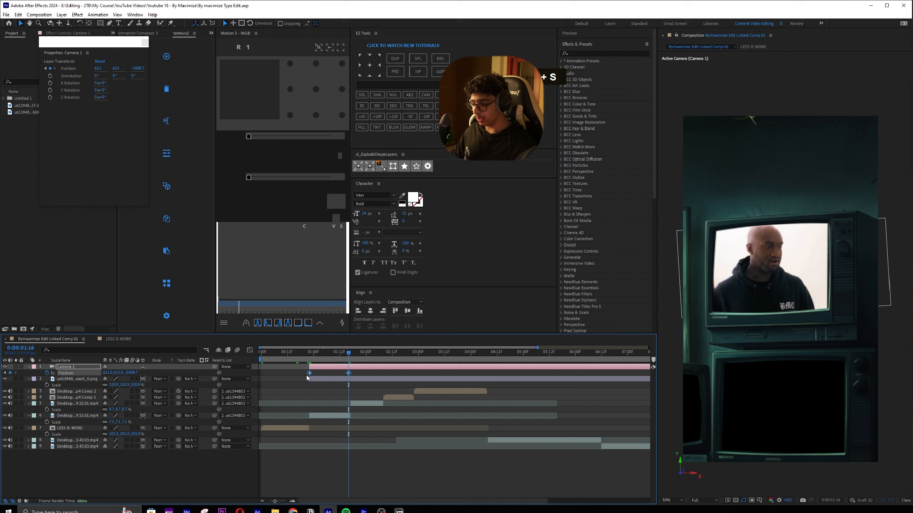
Ease the camera's Position keyframes with a fast-start, slow-end speed curve, and move the last keyframe to 0:00:01:19
{"action": "left_click", "coordinate": [249, 350]}
{"action": "scroll", "coordinate": [341, 450], "scroll_direction": "up", "scroll_amount": 3}
{"action": "left_click_drag", "start_coordinate": [431, 434], "coordinate": [327, 478]}
{"action": "double_click", "coordinate": [401, 477]}
{"action": "key", "text": "space"}
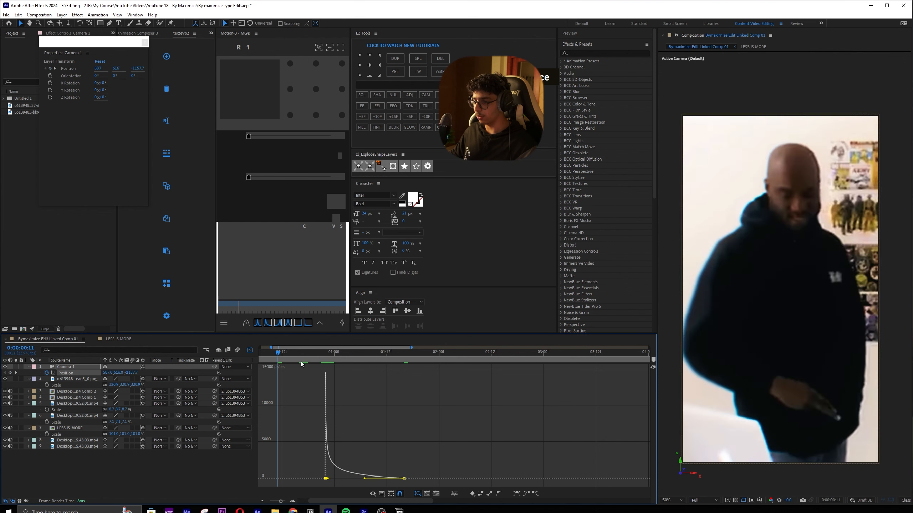
{"action": "left_click_drag", "start_coordinate": [405, 479], "coordinate": [417, 479]}
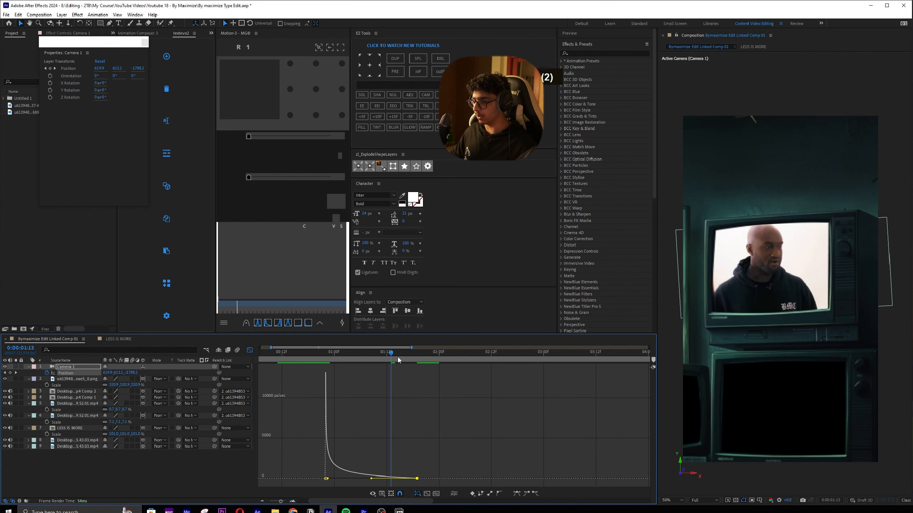
{"action": "left_click_drag", "start_coordinate": [395, 354], "coordinate": [417, 355]}
{"action": "left_click", "coordinate": [250, 350]}
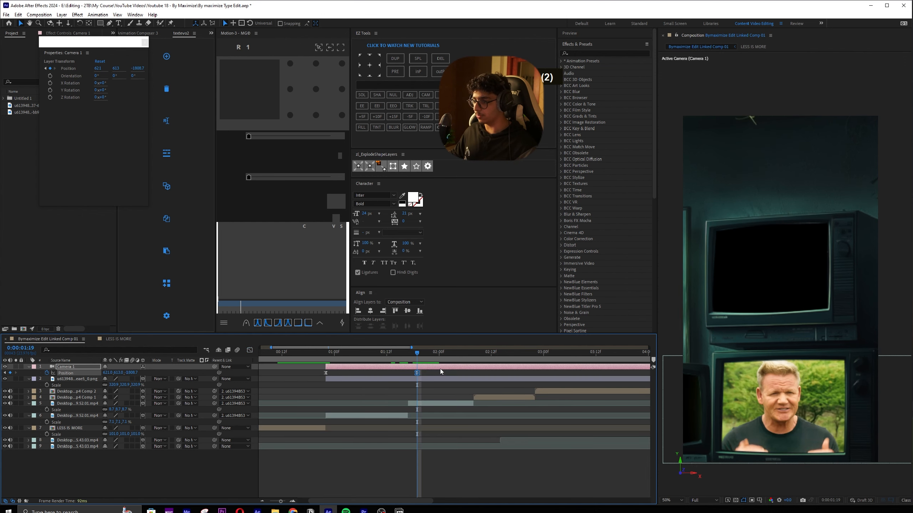
Add a new null object and parent the camera layer to it
{"action": "left_click", "coordinate": [431, 481]}
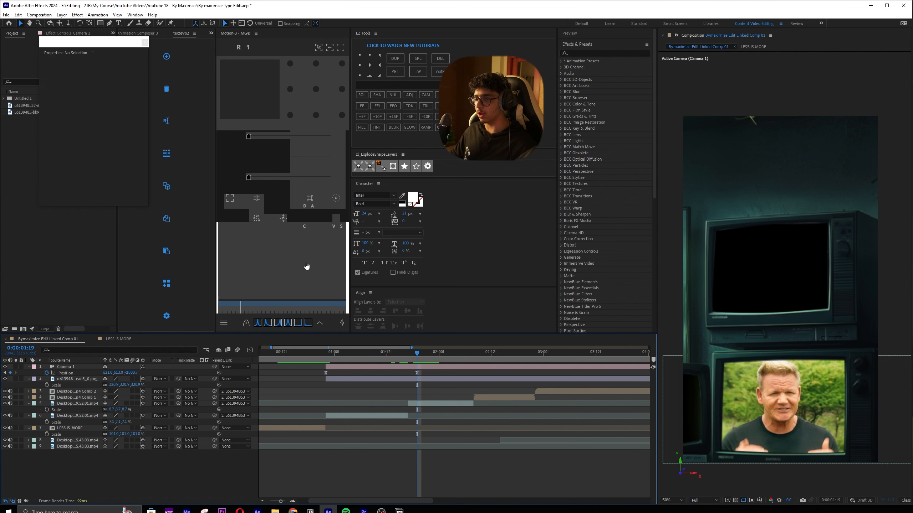
{"action": "right_click", "coordinate": [457, 385]}
{"action": "mouse_move", "coordinate": [484, 389]}
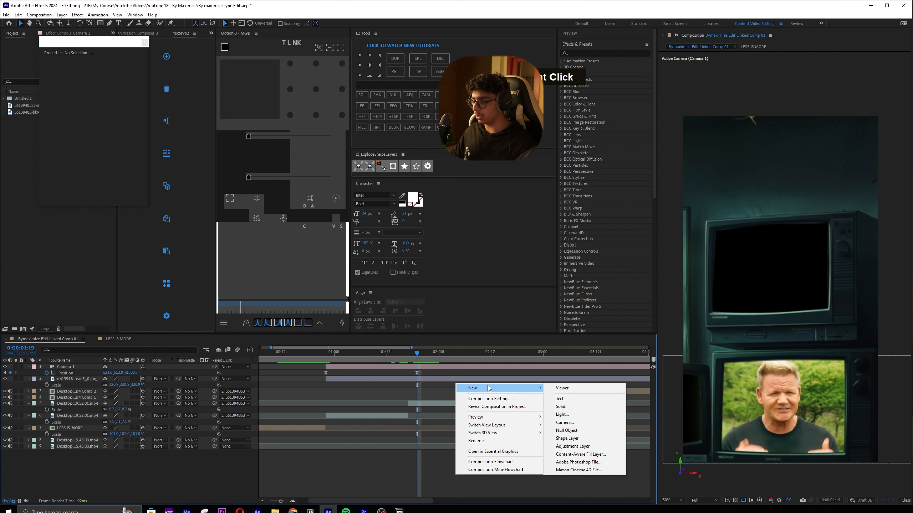
{"action": "left_click", "coordinate": [575, 432]}
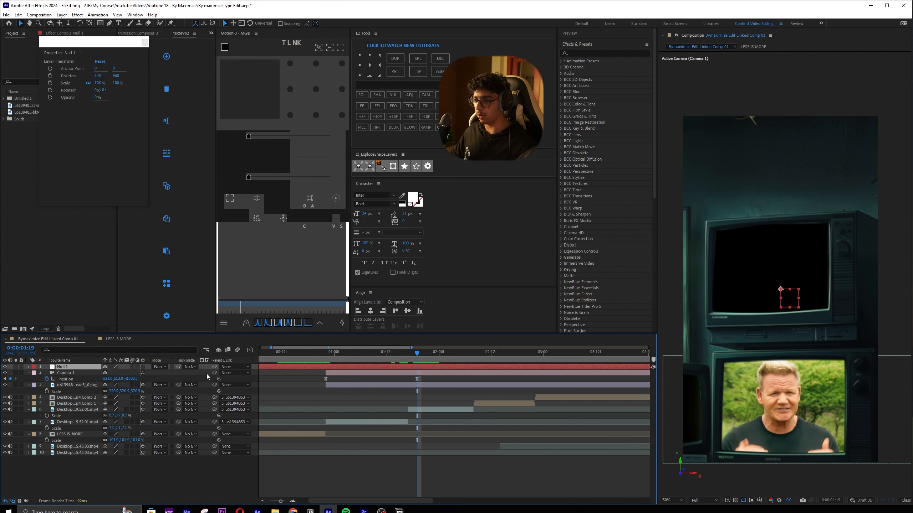
{"action": "left_click_drag", "start_coordinate": [108, 374], "coordinate": [78, 368]}
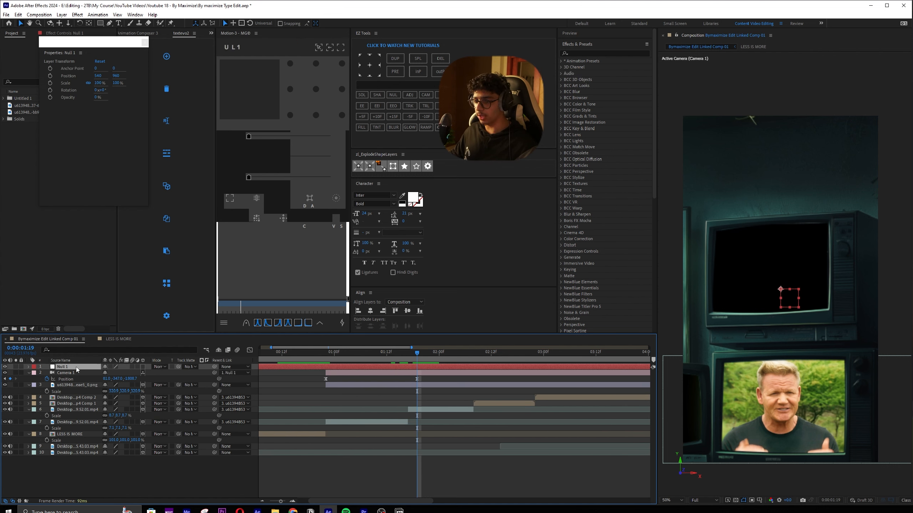
Make the null 3D and keyframe its Position at 0:00:01:19, and at 0:00:02:13 with values 593, 1340, 208 to frame the lower TV
{"action": "left_click", "coordinate": [142, 366]}
{"action": "key", "text": "alt+shift+p"}
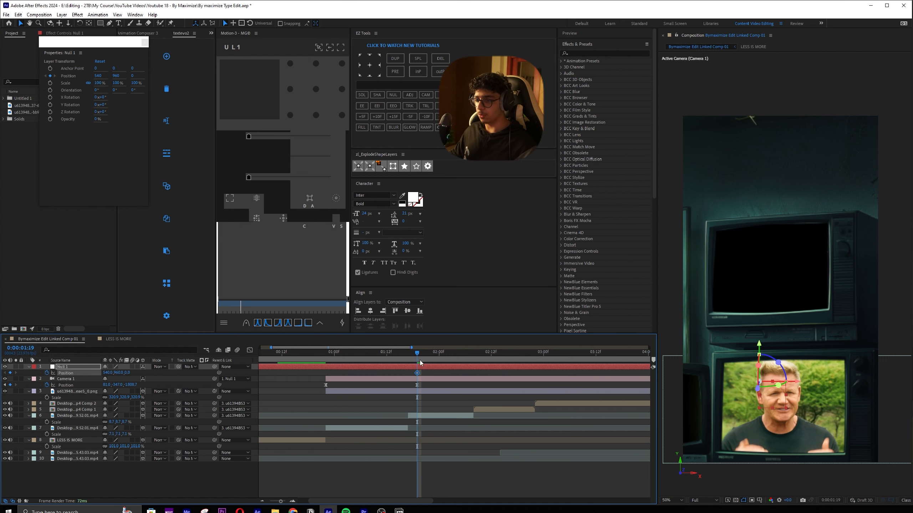
{"action": "left_click_drag", "start_coordinate": [417, 361], "coordinate": [496, 360]}
{"action": "mouse_move", "coordinate": [120, 374]}
{"action": "left_mouse_down"}
{"action": "mouse_move", "coordinate": [139, 374]}
{"action": "mouse_move", "coordinate": [123, 371]}
{"action": "left_mouse_up"}
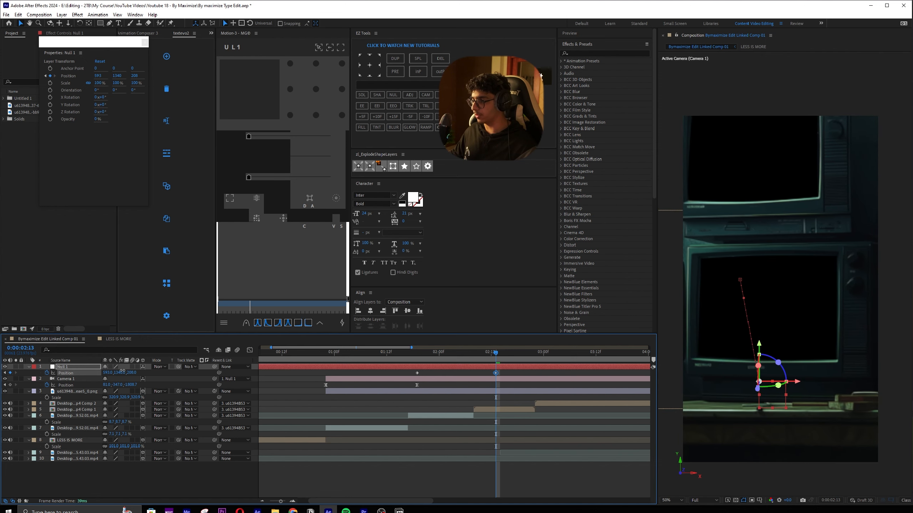
Ease the null's Position keyframes in the speed graph and move the first one earlier to about 0:00:01:12
{"action": "left_click_drag", "start_coordinate": [545, 442], "coordinate": [473, 481]}
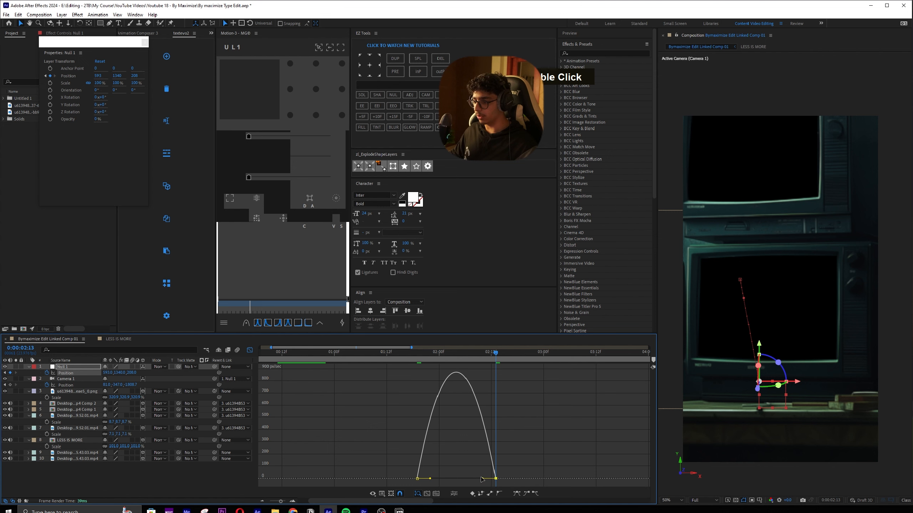
{"action": "key", "text": "shift+F3"}
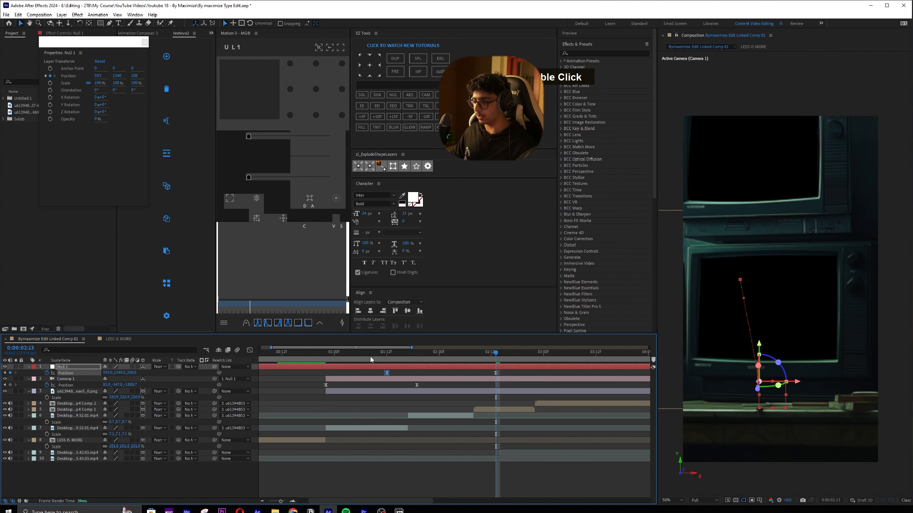
{"action": "key", "text": "space"}
{"action": "key", "text": "shift+F3"}
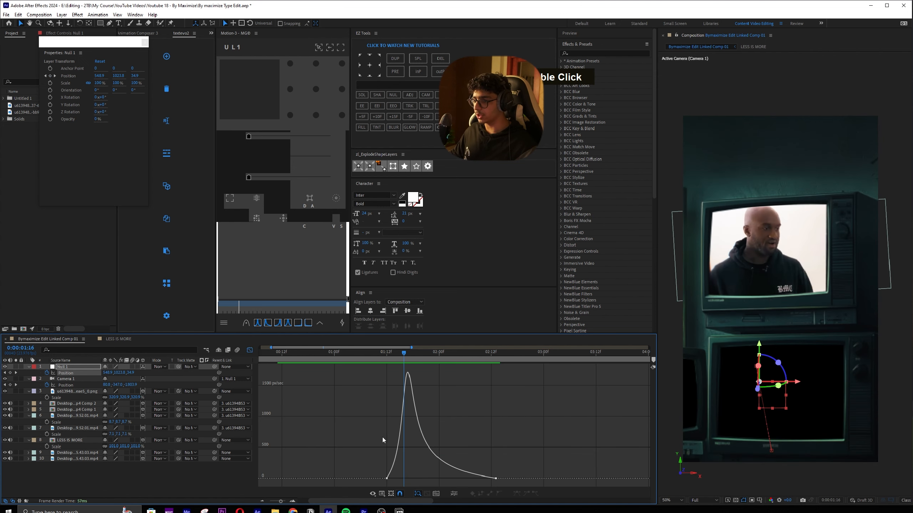
{"action": "key", "text": "shift+F3"}
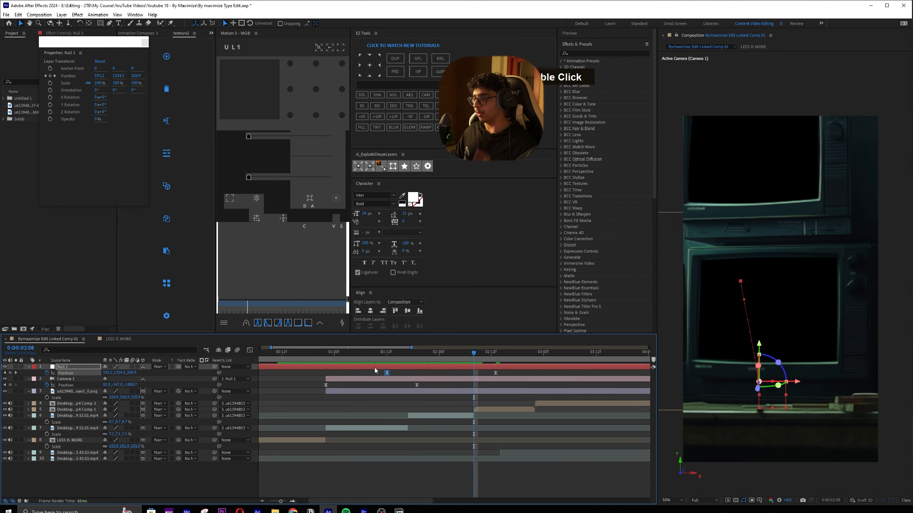
Add a second null object as a 3D layer and parent Null 1 to it
{"action": "left_click", "coordinate": [509, 357]}
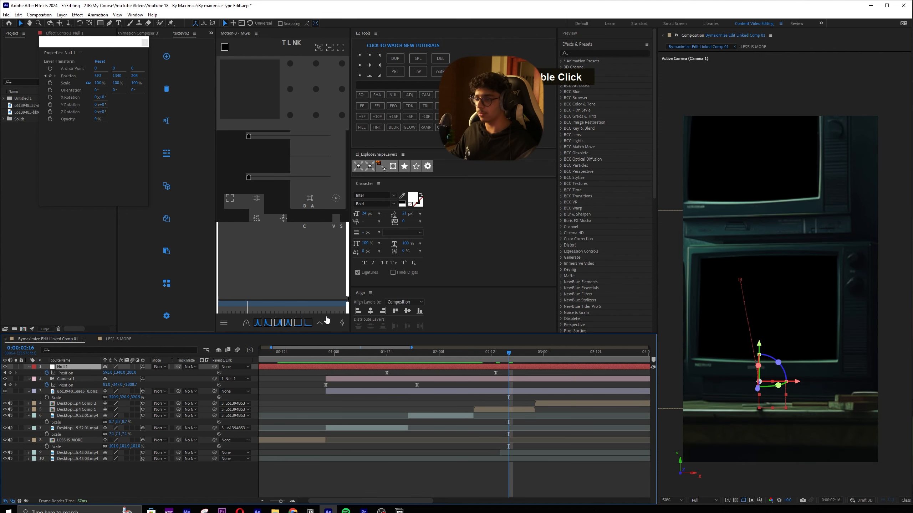
{"action": "right_click", "coordinate": [412, 495]}
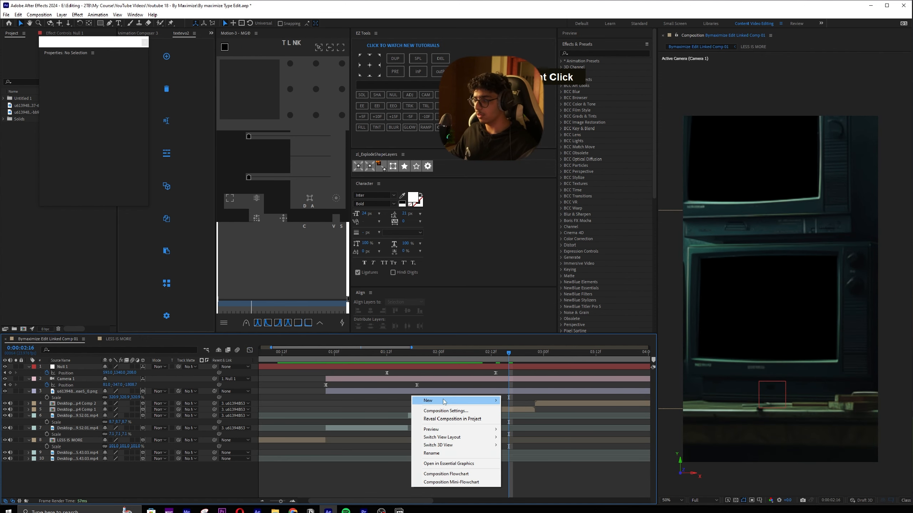
{"action": "mouse_move", "coordinate": [449, 400]}
{"action": "left_click", "coordinate": [522, 442]}
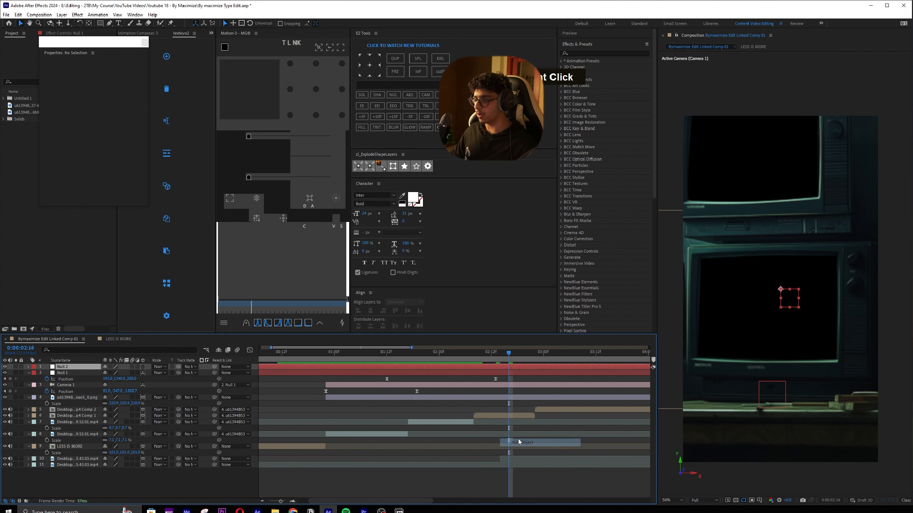
{"action": "left_click_drag", "start_coordinate": [214, 373], "coordinate": [75, 367]}
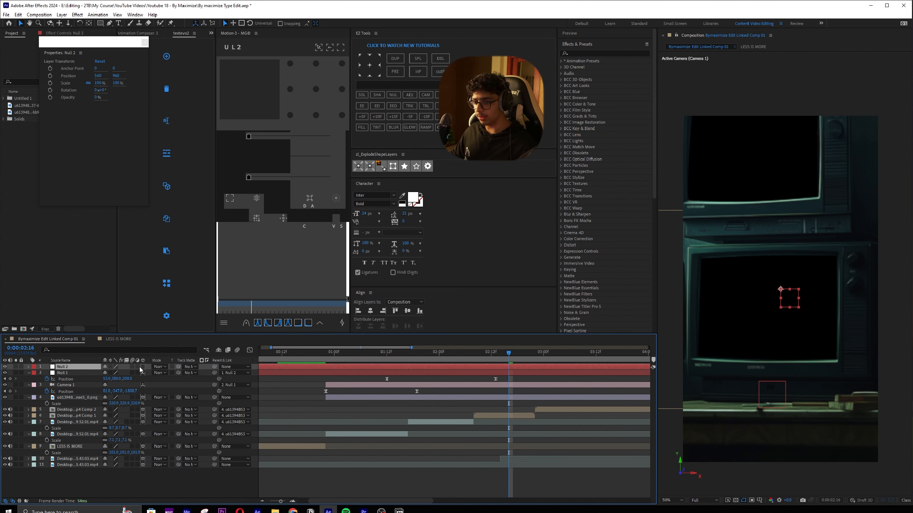
{"action": "left_click", "coordinate": [143, 366]}
Keyframe Null 2's Position at 0:00:02:08, and at 0:00:03:01 with values 72, 1069, 277 to frame the next TV, and save the project
{"action": "left_click_drag", "start_coordinate": [503, 356], "coordinate": [381, 377]}
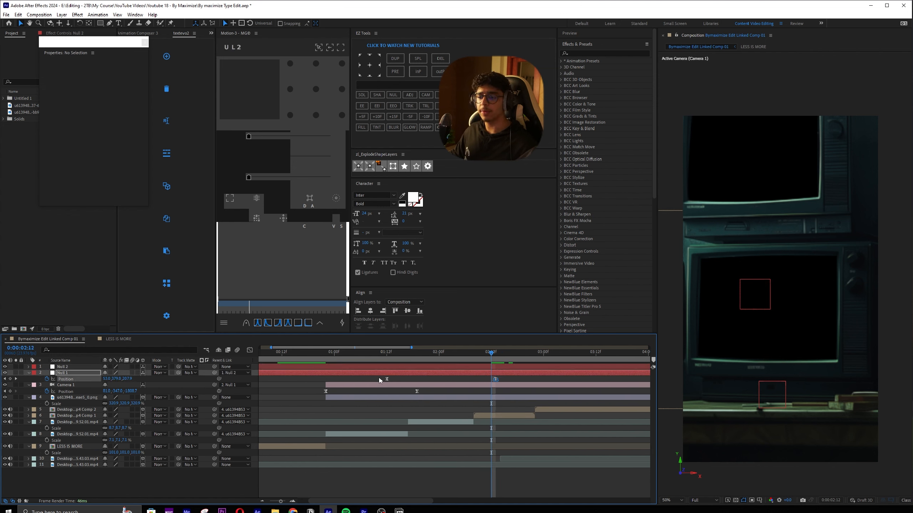
{"action": "left_click", "coordinate": [400, 383]}
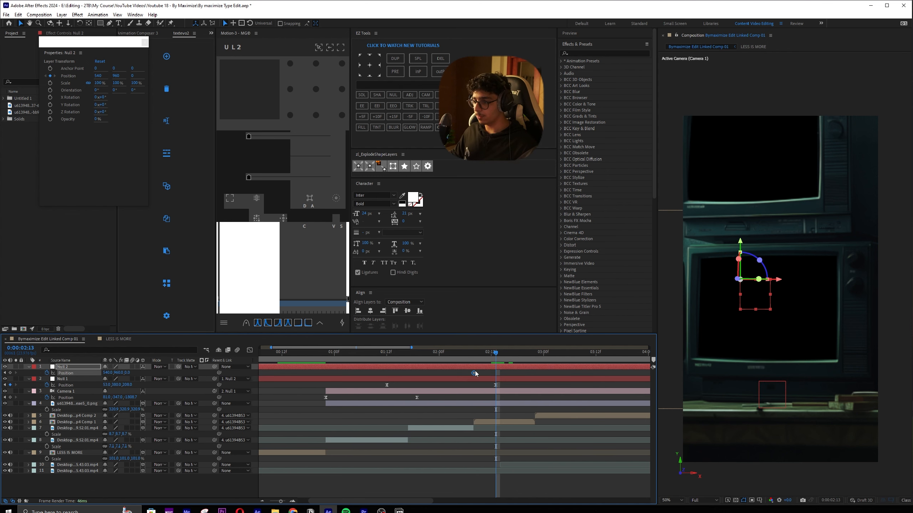
{"action": "left_click", "coordinate": [493, 354], "text": "shift"}
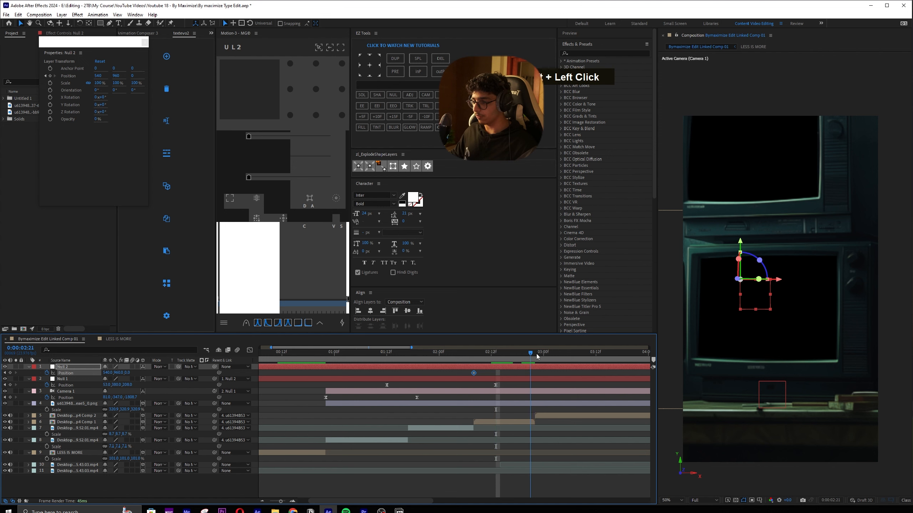
{"action": "left_click_drag", "start_coordinate": [546, 358], "coordinate": [549, 358]}
{"action": "left_click_drag", "start_coordinate": [107, 373], "coordinate": [155, 373]}
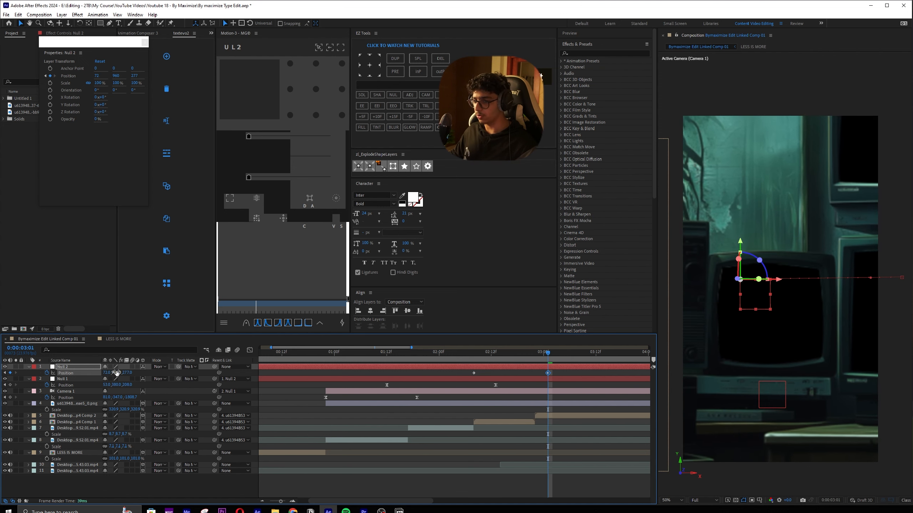
{"action": "key", "text": "ctrl+s"}
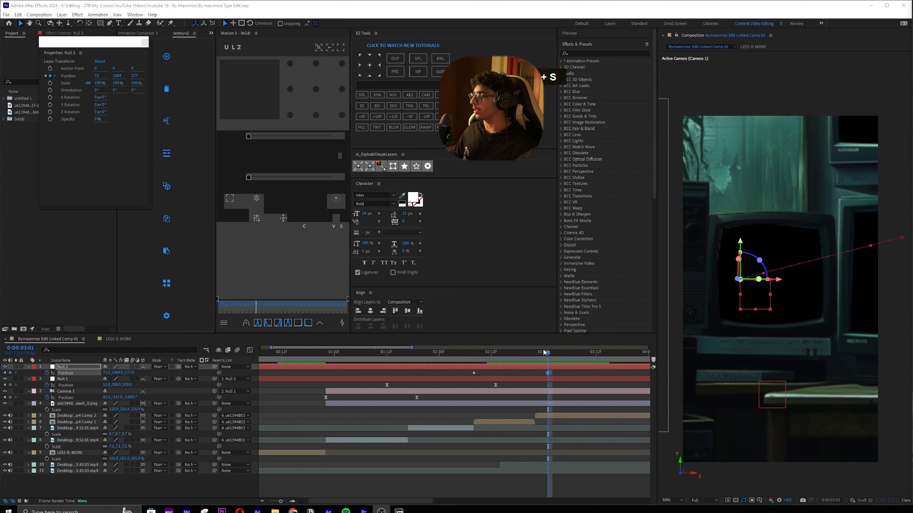
Apply easing to both of Null 2's Position keyframes and preview the camera move from 0:00:00:22
{"action": "left_click", "coordinate": [473, 373], "text": "shift"}
{"action": "double_click", "coordinate": [268, 324]}
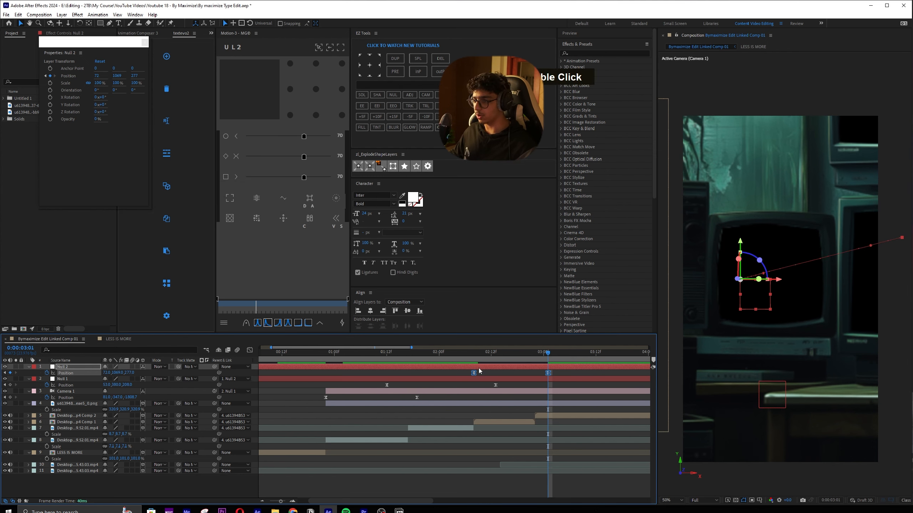
{"action": "left_click_drag", "start_coordinate": [467, 355], "coordinate": [325, 364]}
{"action": "key", "text": "space"}
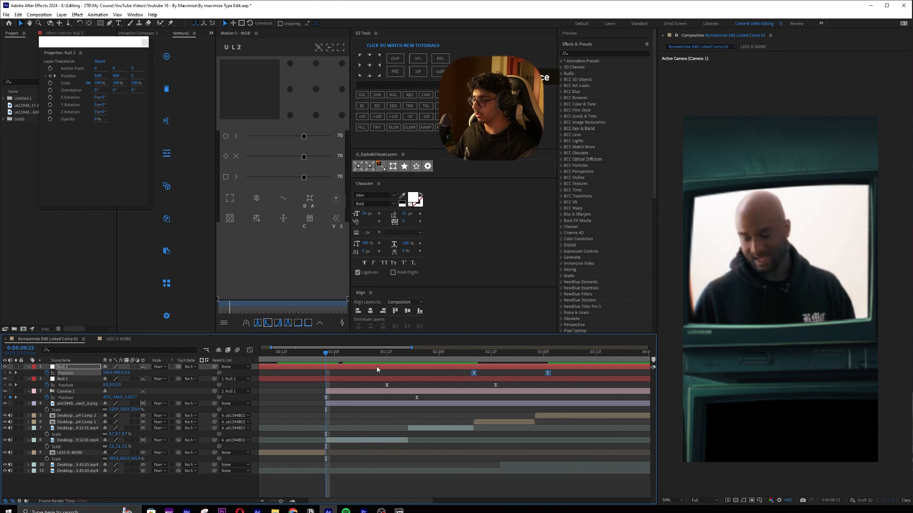
Preview the moves and shift the Position keyframes of Null 1 and Null 2 a few frames earlier so they overlap more tightly
{"action": "key", "text": "space"}
{"action": "left_click_drag", "start_coordinate": [509, 368], "coordinate": [365, 356]}
{"action": "key", "text": "space"}
{"action": "key", "text": "space"}
{"action": "left_click_drag", "start_coordinate": [408, 380], "coordinate": [399, 367]}
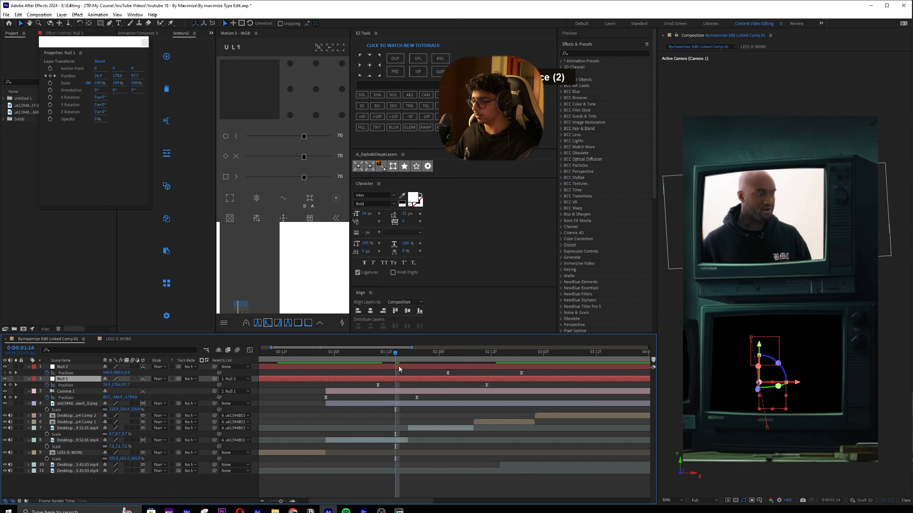
Add a third null as the parent of Null 2, with a Position keyframe at 0:00:02:22
{"action": "left_click", "coordinate": [541, 369]}
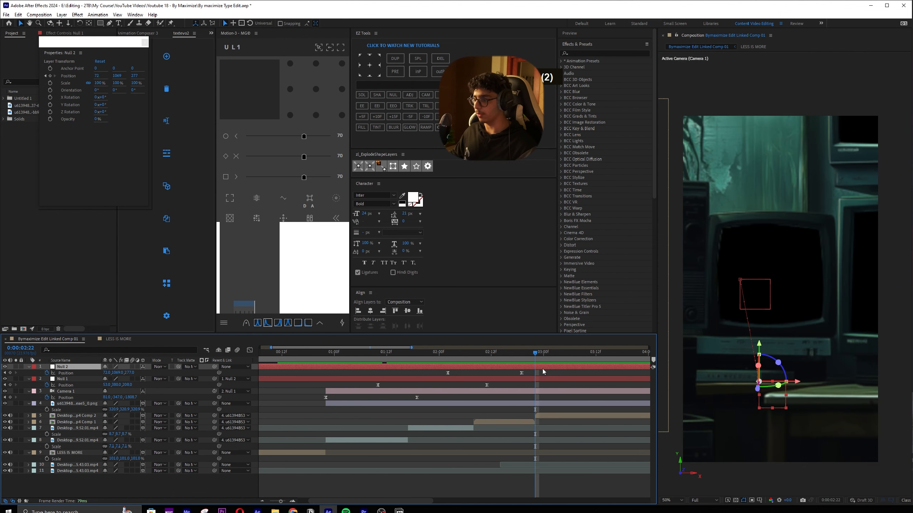
{"action": "scroll", "coordinate": [422, 305], "scroll_direction": "up", "scroll_amount": 1}
{"action": "left_click", "coordinate": [231, 195]}
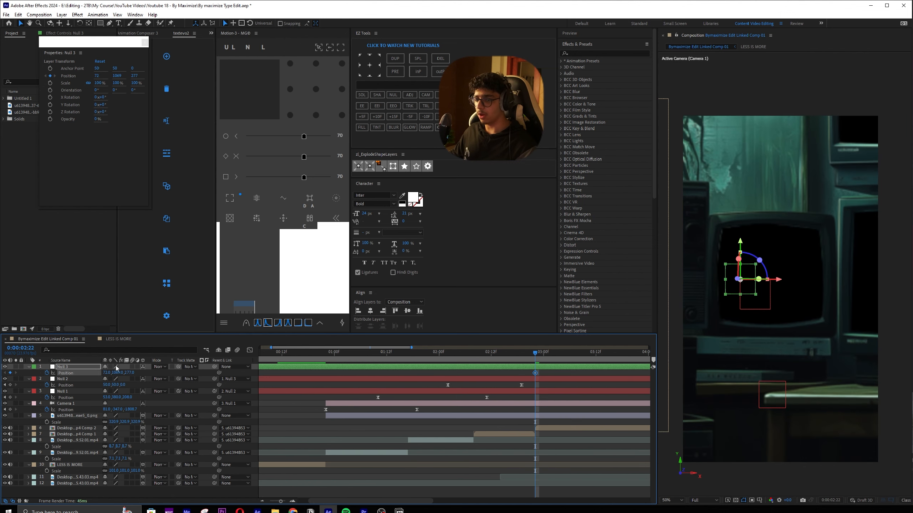
Keyframe Null 3's Position at 0:00:03:17 with X about -430 to centre the last TV, ease the move with an earlier start, and save
{"action": "scroll", "coordinate": [524, 383], "scroll_direction": "down", "scroll_amount": 2}
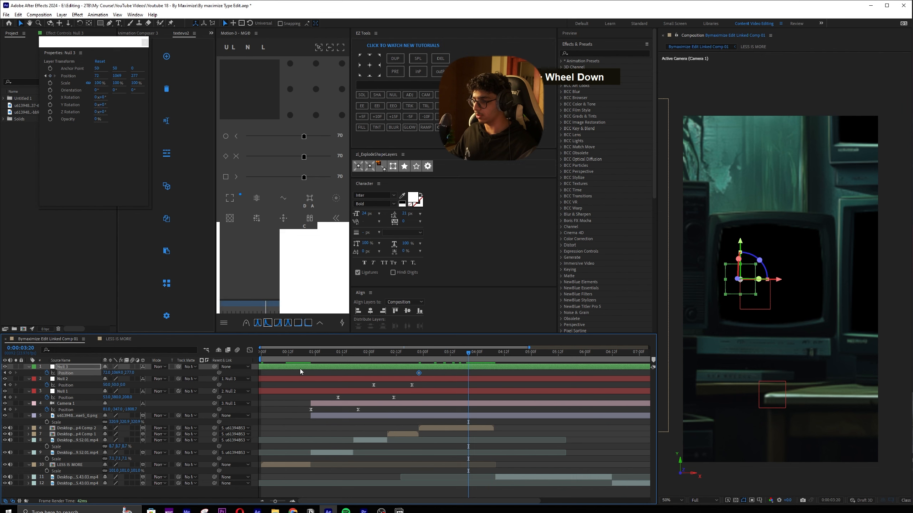
{"action": "left_click_drag", "start_coordinate": [108, 373], "coordinate": [124, 375]}
{"action": "key", "text": "Page_Up"}
{"action": "key", "text": "Page_Up"}
{"action": "key", "text": "Page_Up"}
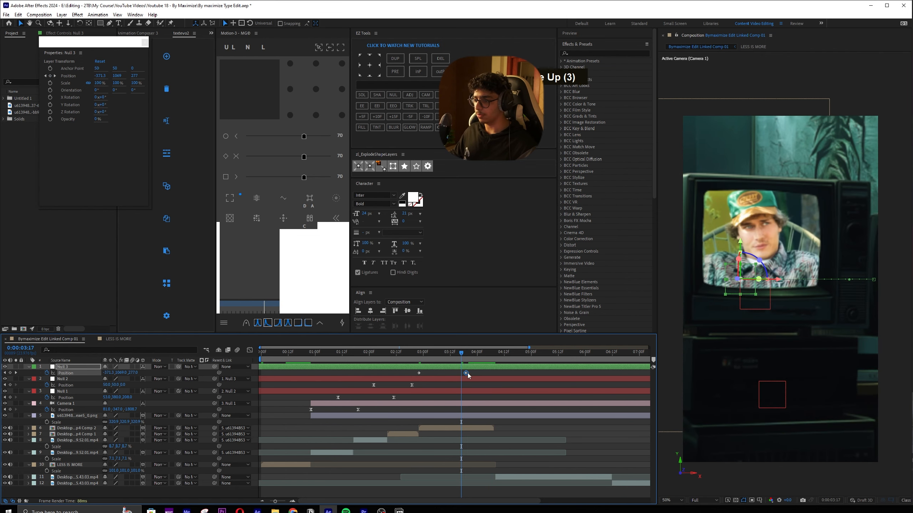
{"action": "left_click_drag", "start_coordinate": [467, 373], "coordinate": [461, 373]}
{"action": "key", "text": "space"}
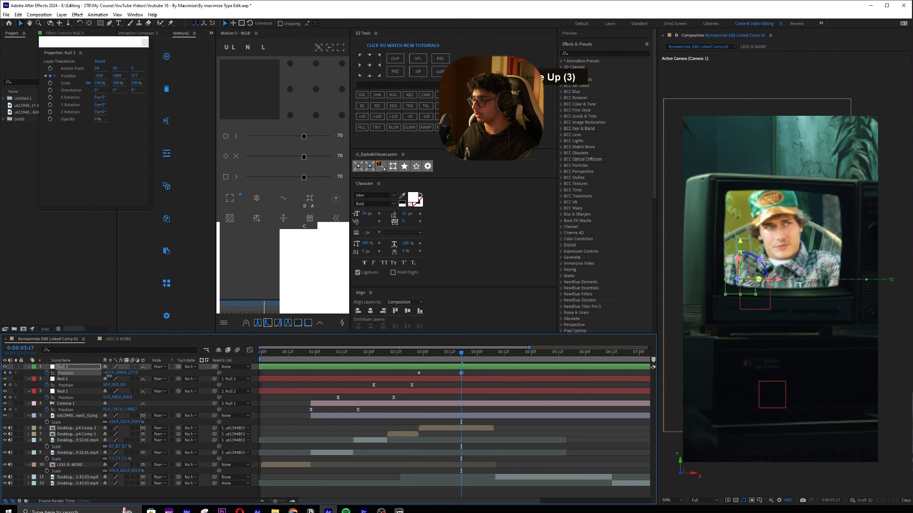
{"action": "left_click", "coordinate": [348, 374]}
{"action": "key", "text": "ctrl+s"}
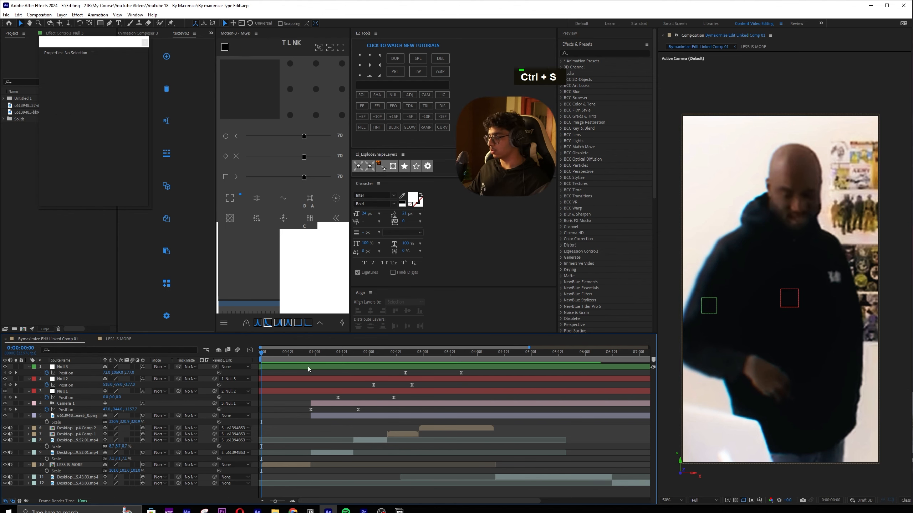
Play back the whole sequence to check the timing of the camera moves between the TVs
{"action": "key", "text": "space"}
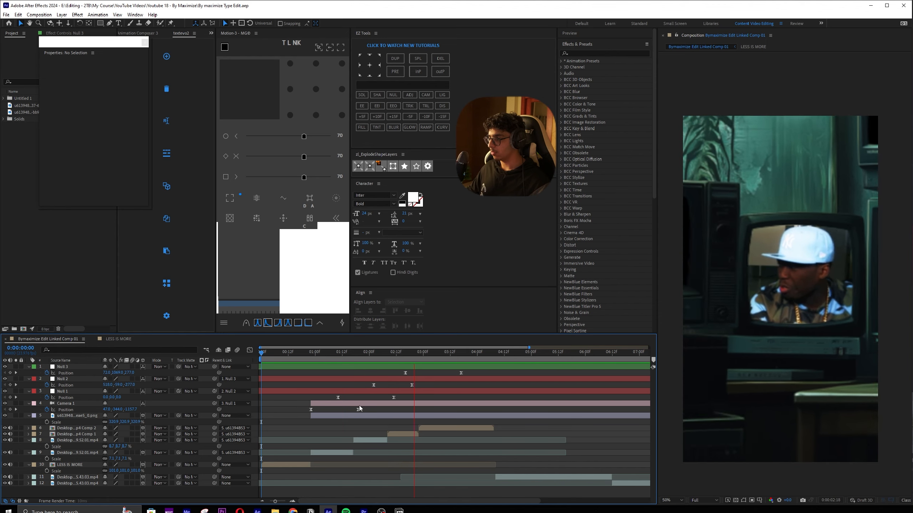
{"action": "key", "text": "space"}
{"action": "key", "text": "space"}
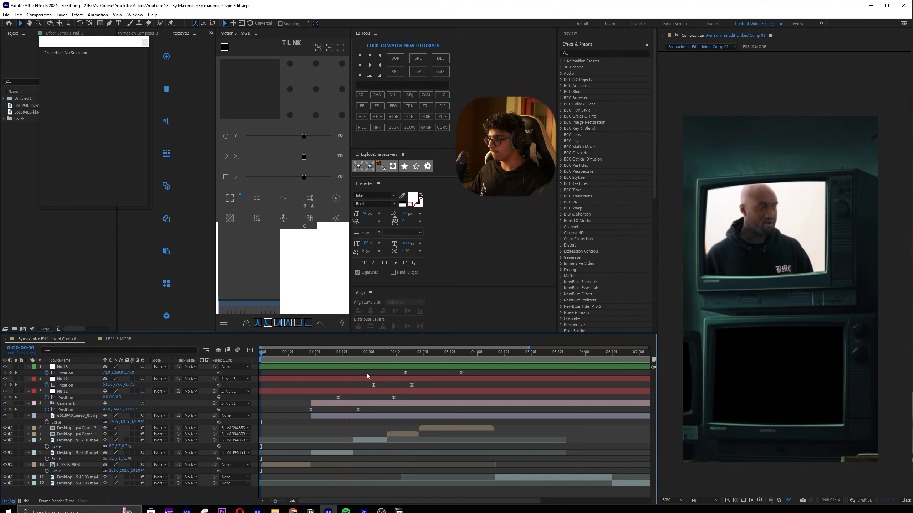
{"action": "key", "text": "space"}
{"action": "left_click", "coordinate": [300, 354]}
{"action": "key", "text": "space"}
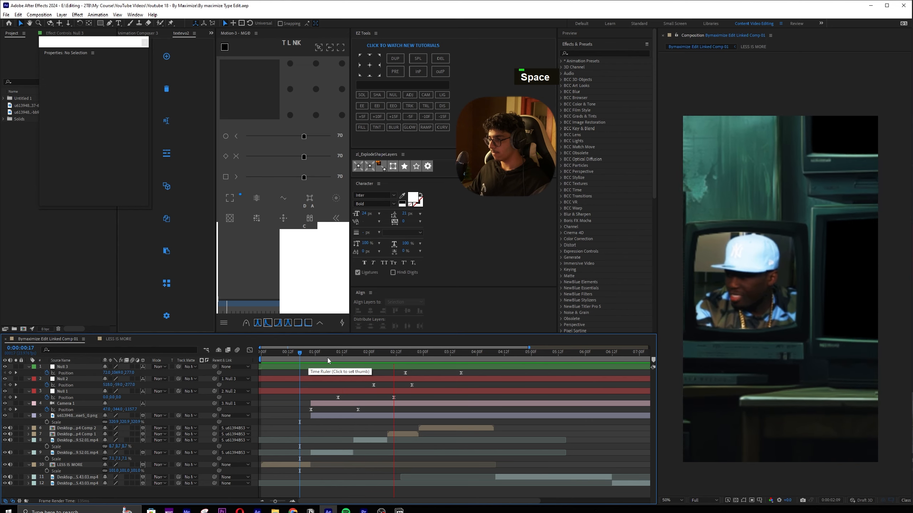
{"action": "double_click", "coordinate": [408, 366]}
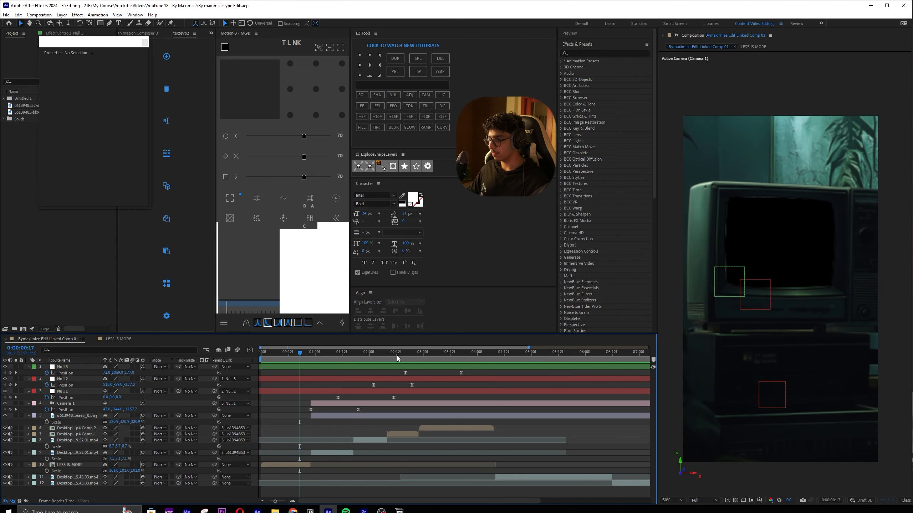
Add a fourth null as Null 3's parent and keyframe its Position from 0:00:03:18 to pull the camera back until all four TVs show
{"action": "left_click", "coordinate": [231, 201]}
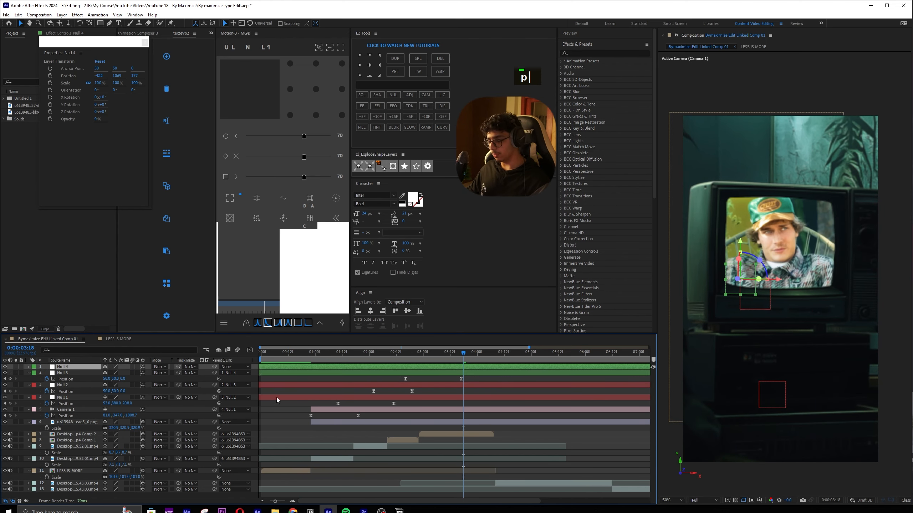
{"action": "key", "text": "p"}
{"action": "left_click", "coordinate": [44, 373]}
{"action": "left_click_drag", "start_coordinate": [463, 373], "coordinate": [490, 356]}
{"action": "left_click_drag", "start_coordinate": [109, 373], "coordinate": [132, 373]}
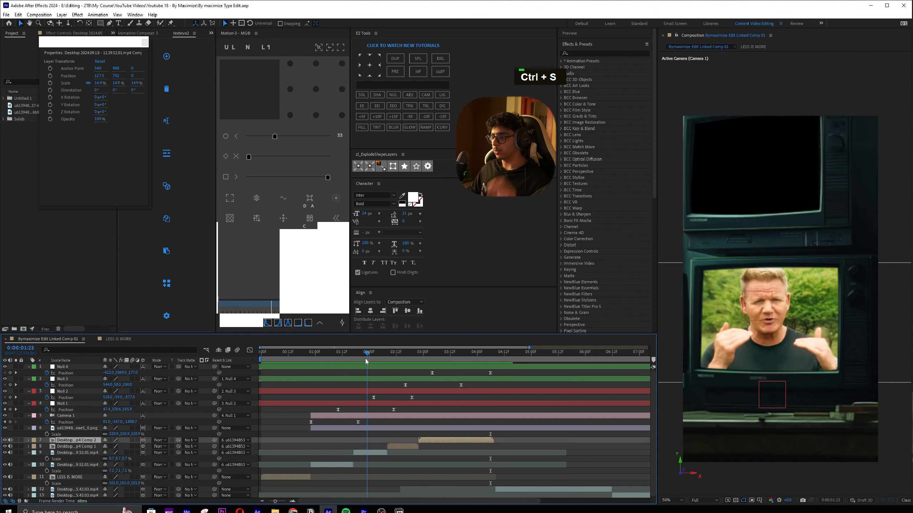
Apply Freeze On Last Frame to the two video clip layers on the first two TVs so they hold past 0:00:01:16
{"action": "left_click_drag", "start_coordinate": [365, 357], "coordinate": [351, 367]}
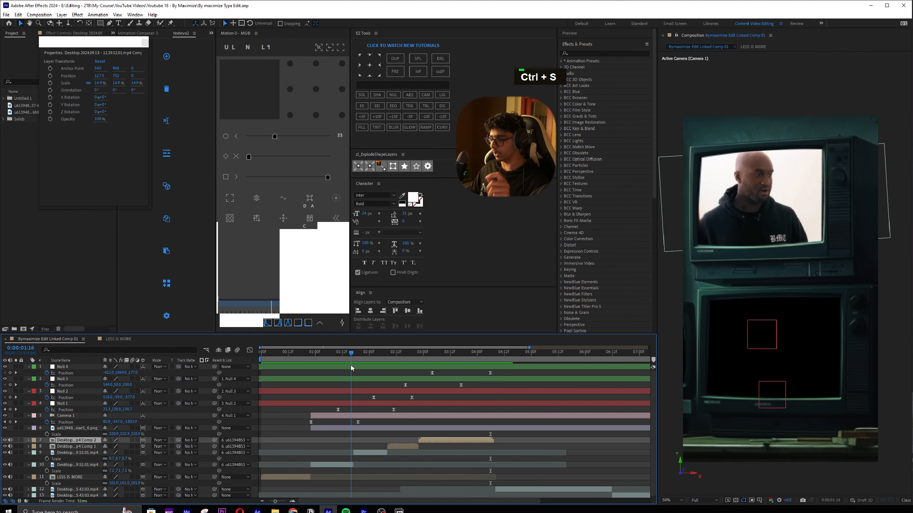
{"action": "scroll", "coordinate": [344, 469], "scroll_direction": "up", "scroll_amount": 5}
{"action": "left_click", "coordinate": [372, 464]}
{"action": "right_click", "coordinate": [373, 464]}
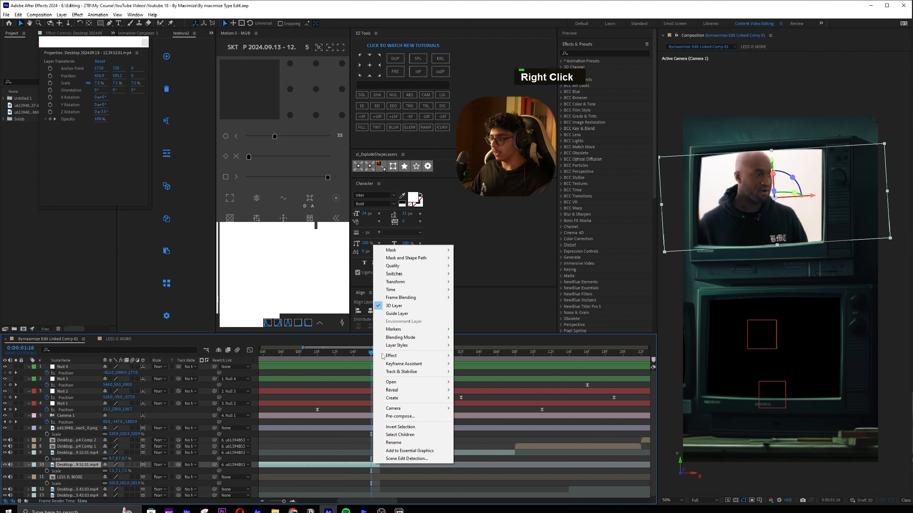
{"action": "mouse_move", "coordinate": [400, 290]}
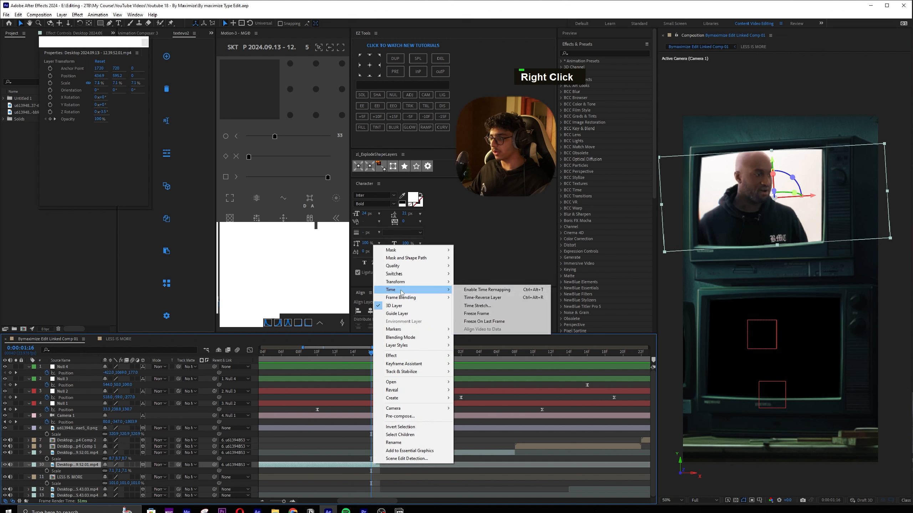
{"action": "left_click", "coordinate": [499, 322]}
{"action": "scroll", "coordinate": [371, 453], "scroll_direction": "down", "scroll_amount": 5}
{"action": "right_click", "coordinate": [339, 453]}
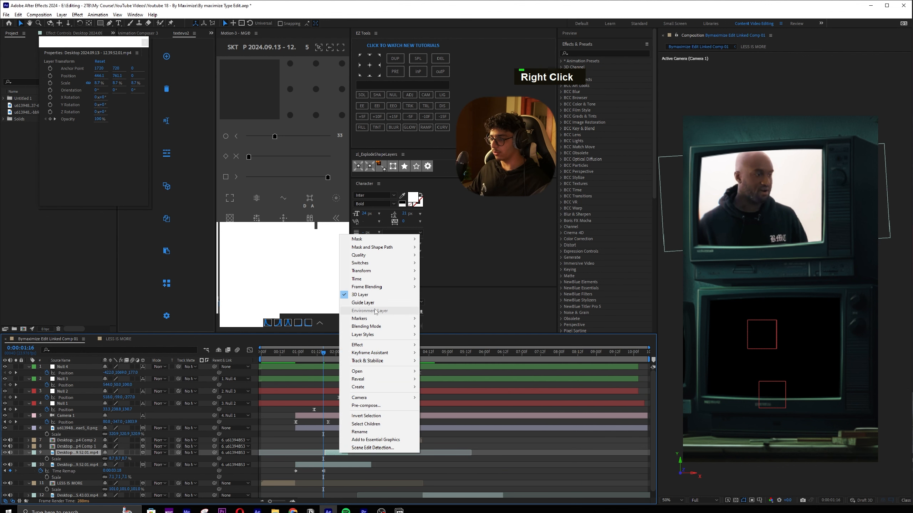
{"action": "mouse_move", "coordinate": [388, 279]}
{"action": "left_click", "coordinate": [450, 310]}
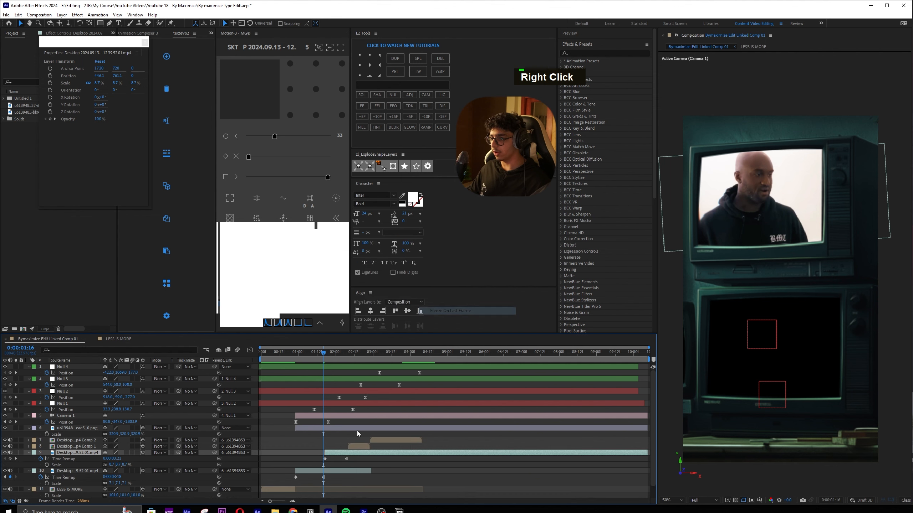
Apply Freeze On Last Frame to the Comp 1 and Comp 2 layers of the other two TVs
{"action": "left_click", "coordinate": [386, 440]}
{"action": "left_click", "coordinate": [358, 446], "text": "shift"}
{"action": "right_click", "coordinate": [358, 447]}
{"action": "mouse_move", "coordinate": [407, 272]}
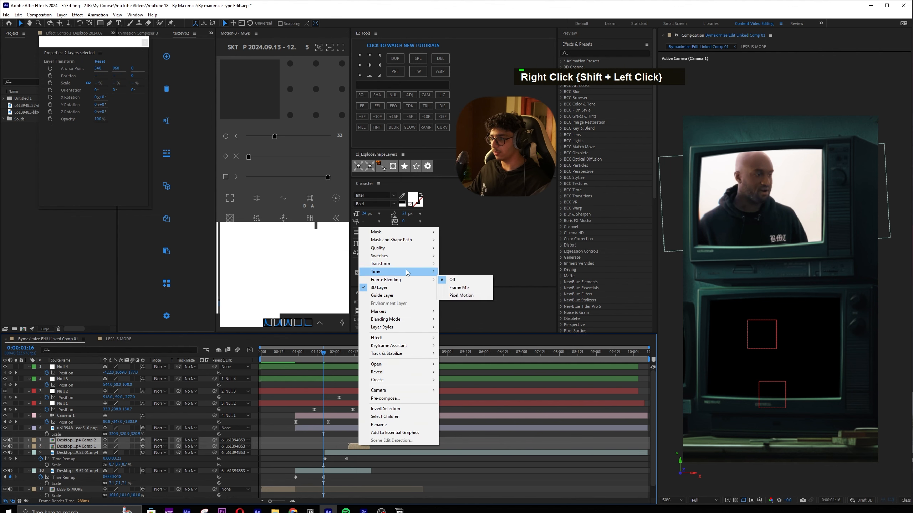
{"action": "left_click", "coordinate": [453, 304]}
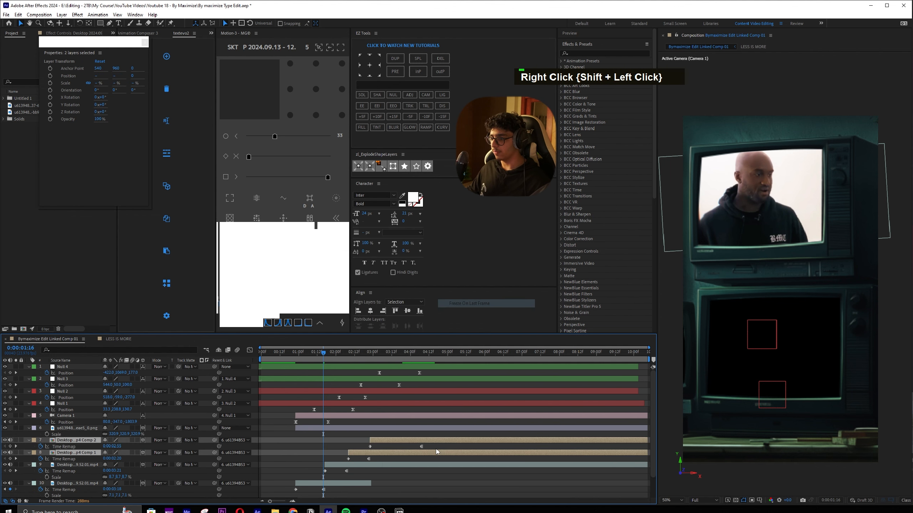
{"action": "left_click", "coordinate": [423, 434]}
Move the closing Time Remap keyframe of the last TV's Comp 2 layer a few frames earlier
{"action": "left_click_drag", "start_coordinate": [358, 352], "coordinate": [401, 350]}
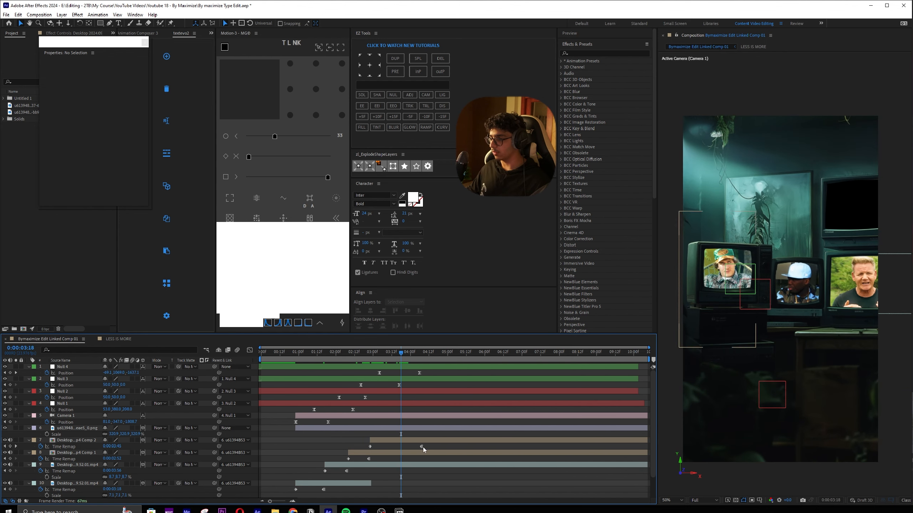
{"action": "scroll", "coordinate": [417, 454], "scroll_direction": "down", "scroll_amount": 2}
{"action": "left_click", "coordinate": [408, 430]}
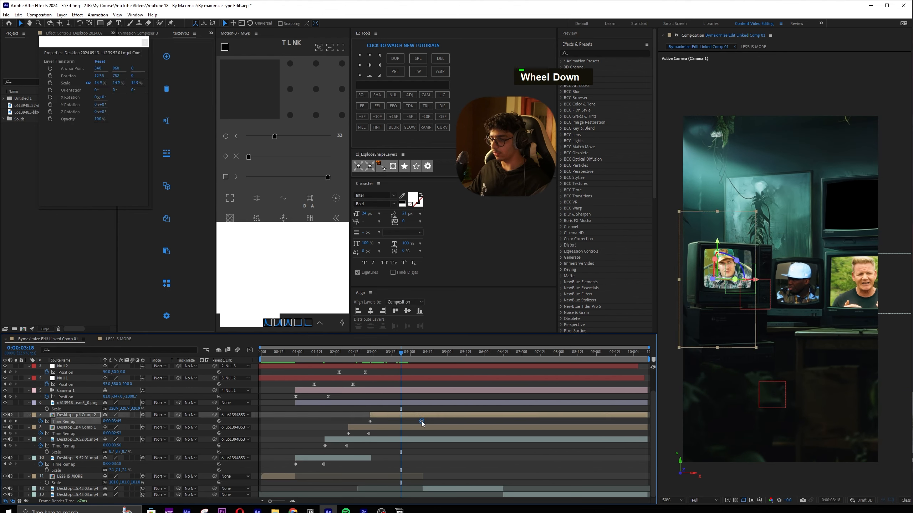
{"action": "left_click", "coordinate": [421, 421]}
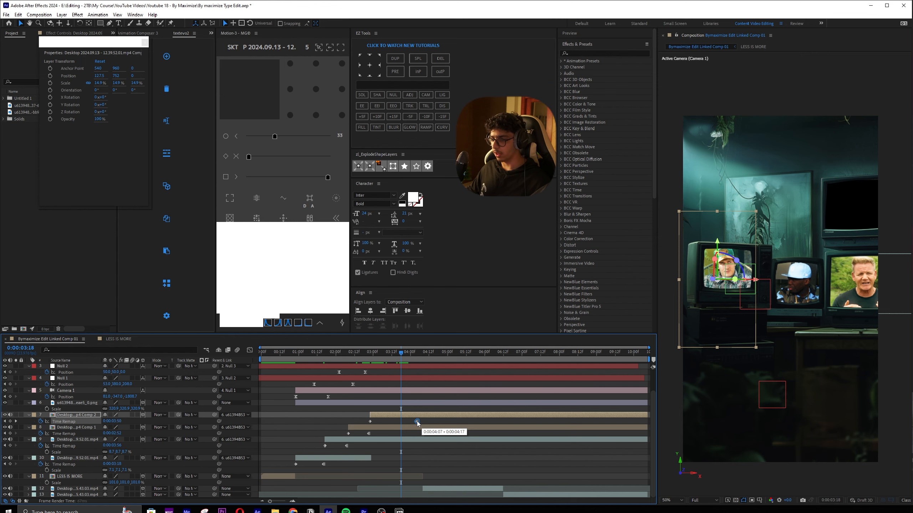
Play back the sequence from about 0:00:00:15 to check the frozen clips during the camera moves, and save the project
{"action": "scroll", "coordinate": [331, 429], "scroll_direction": "down", "scroll_amount": 1}
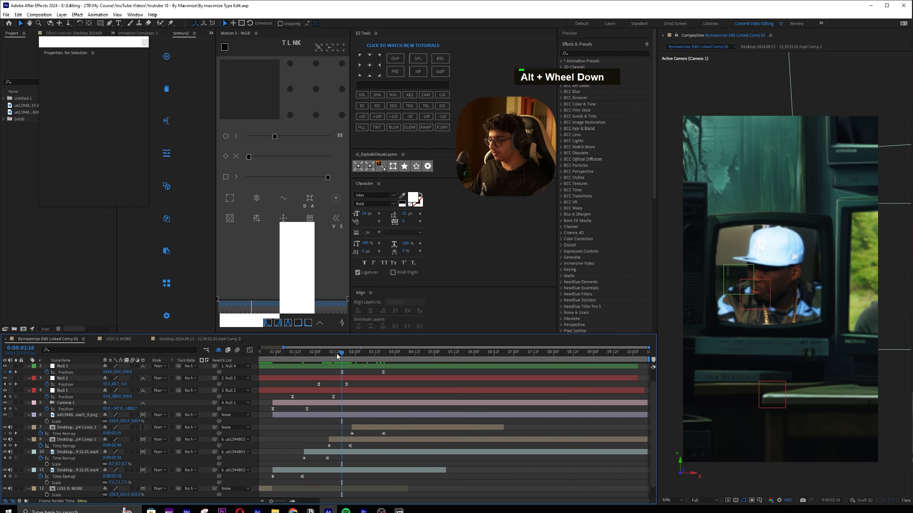
{"action": "left_click_drag", "start_coordinate": [336, 354], "coordinate": [286, 360]}
{"action": "key", "text": "space"}
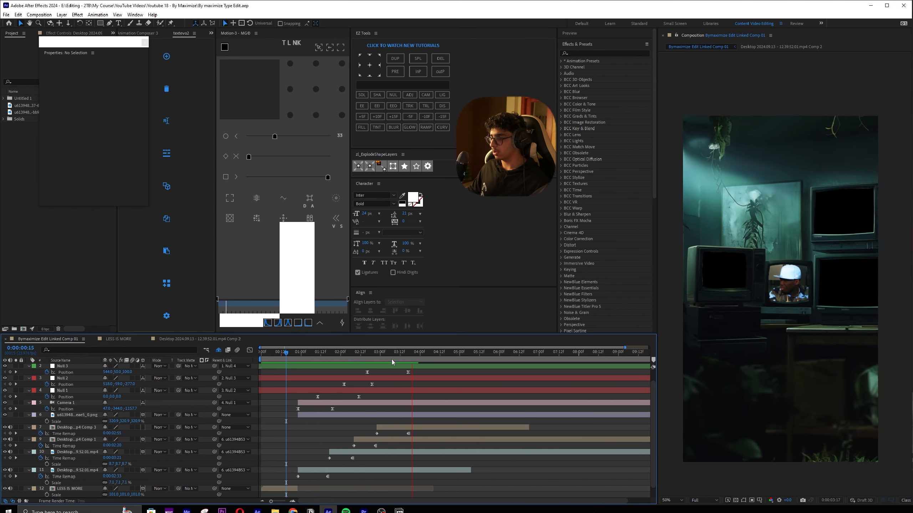
{"action": "key", "text": "ctrl+s"}
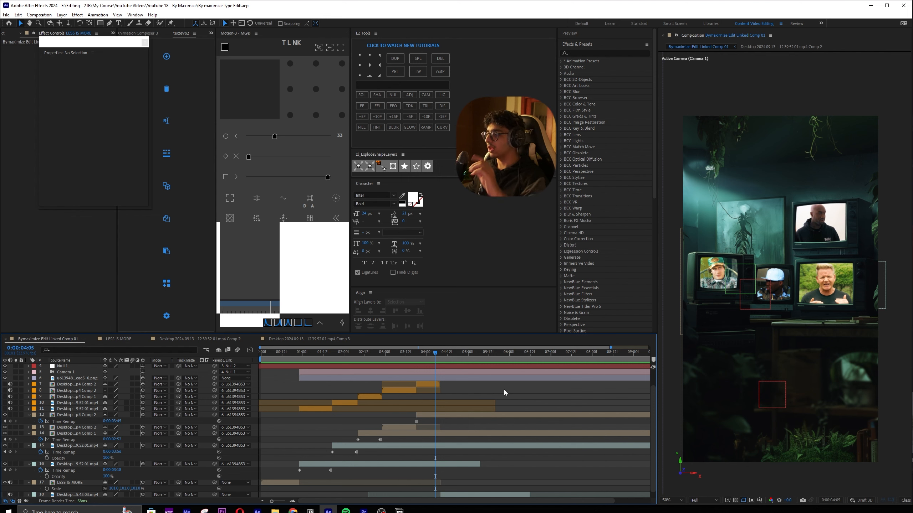
Add a text layer reading "Less Is More" and centre both its anchor point and the layer in the frame
{"action": "key", "text": "ctrl+t"}
{"action": "left_click", "coordinate": [745, 185]}
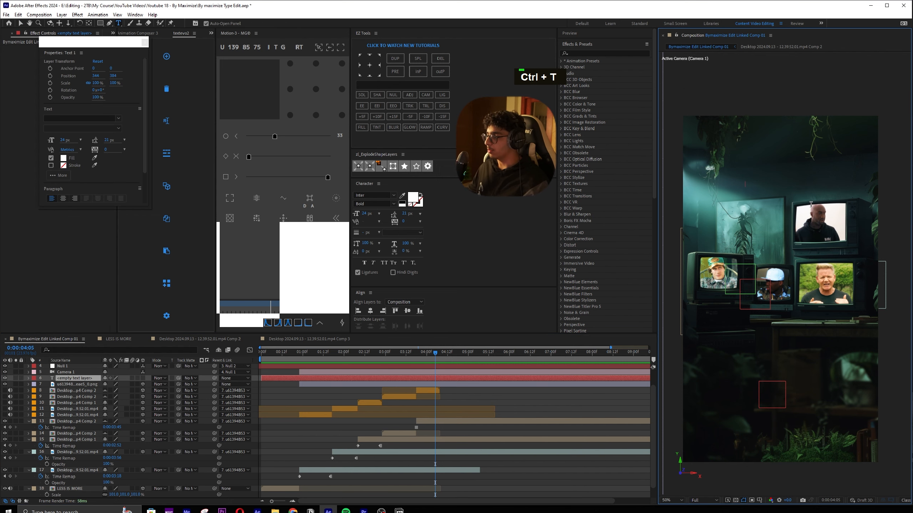
{"action": "type", "text": "Less Is"}
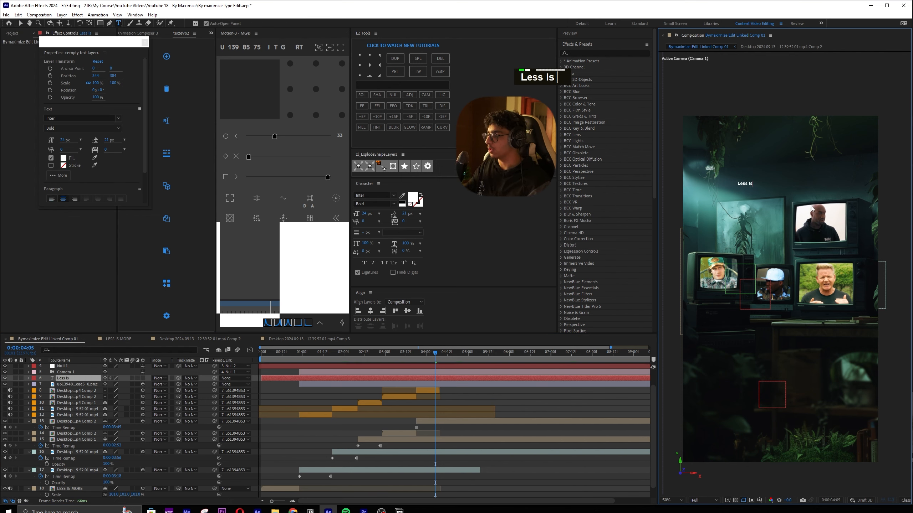
{"action": "type", "text": " More"}
{"action": "key", "text": "ctrl+Return"}
{"action": "key", "text": "ctrl+Home"}
{"action": "key", "text": "ctrl+alt+Home"}
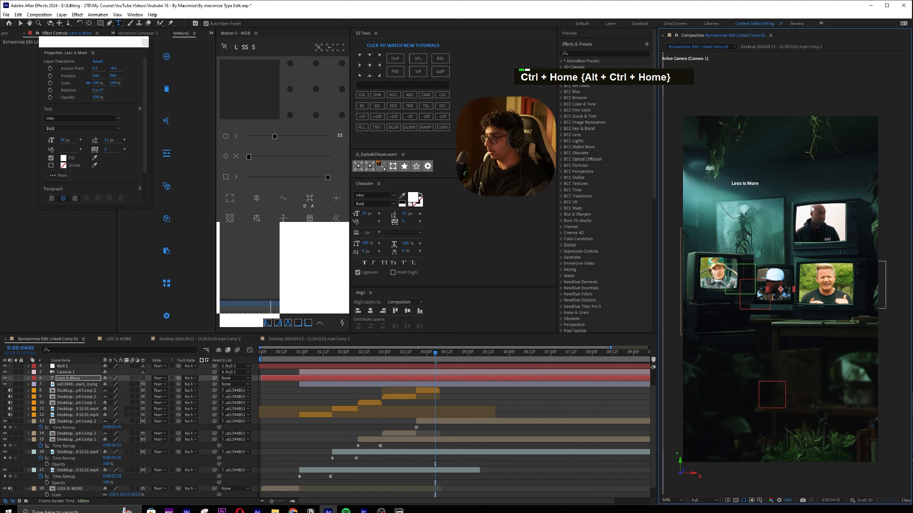
Set the title's font size to 151 px and tracking to about -46, and place it above the TVs
{"action": "left_click_drag", "start_coordinate": [146, 40], "coordinate": [285, 66]}
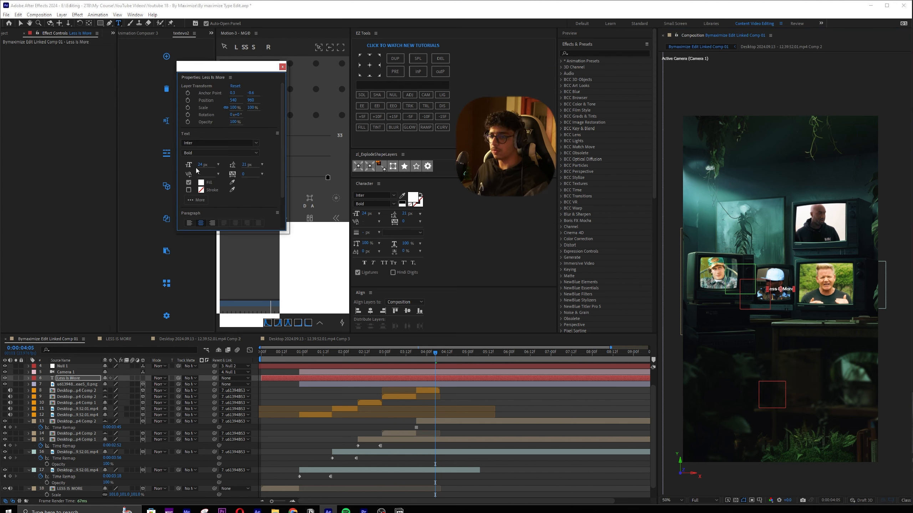
{"action": "mouse_move", "coordinate": [257, 167]}
{"action": "left_mouse_down"}
{"action": "mouse_move", "coordinate": [268, 167]}
{"action": "mouse_move", "coordinate": [247, 168]}
{"action": "left_mouse_up"}
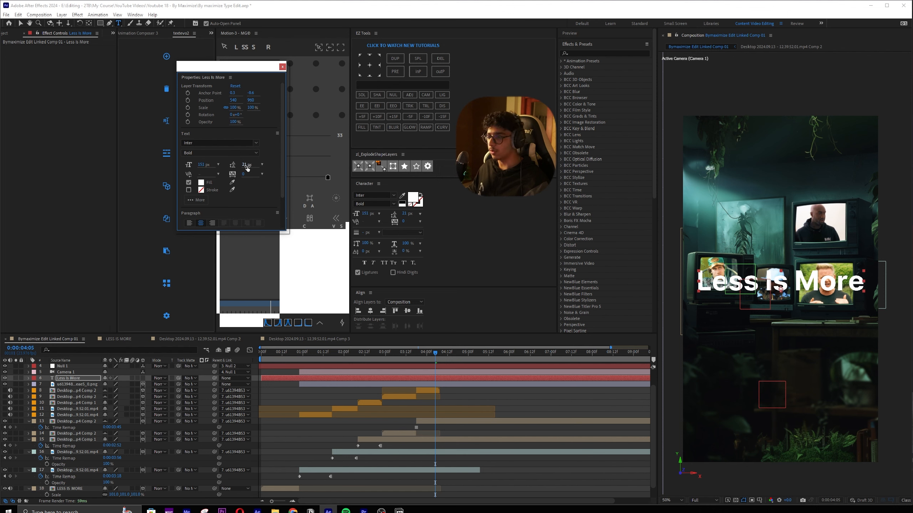
{"action": "left_click_drag", "start_coordinate": [244, 175], "coordinate": [222, 169]}
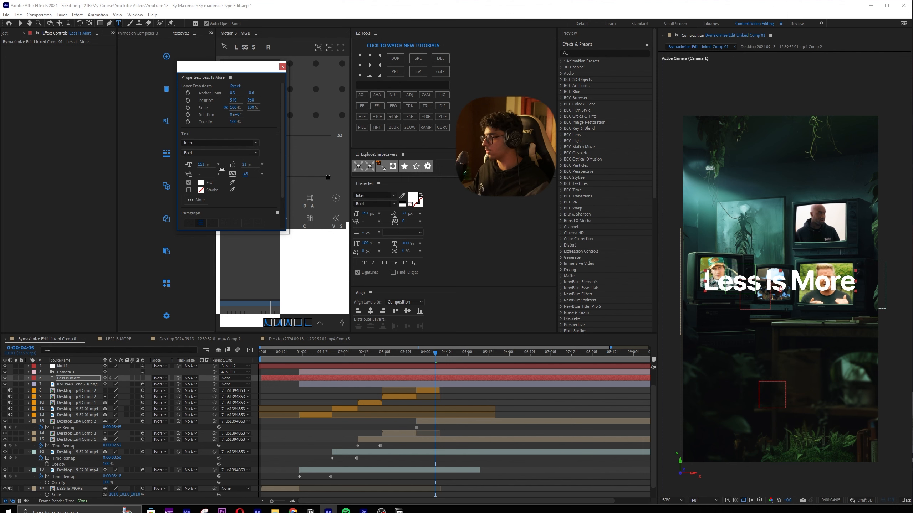
{"action": "key", "text": "v"}
{"action": "key", "text": "ctrl+alt+Home"}
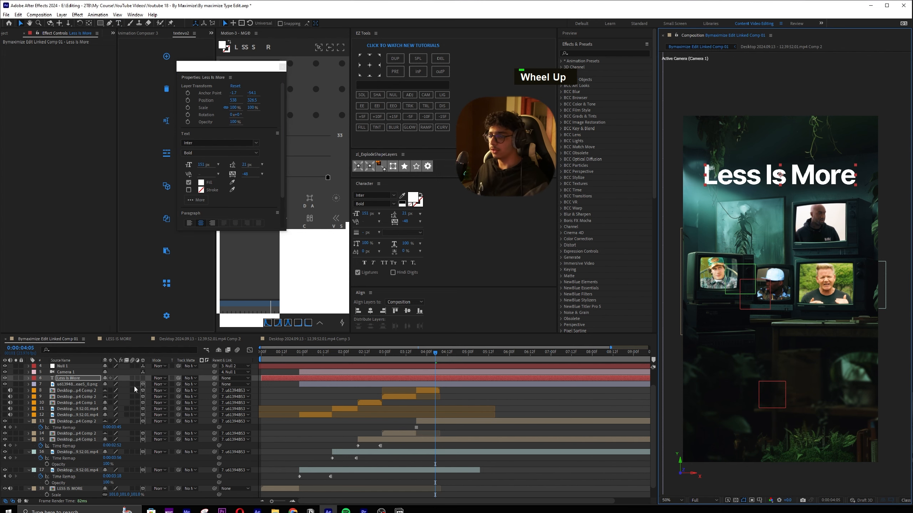
Set the title's blending mode to Exclusion and move it over the TVs to test how it blends
{"action": "left_click", "coordinate": [160, 378]}
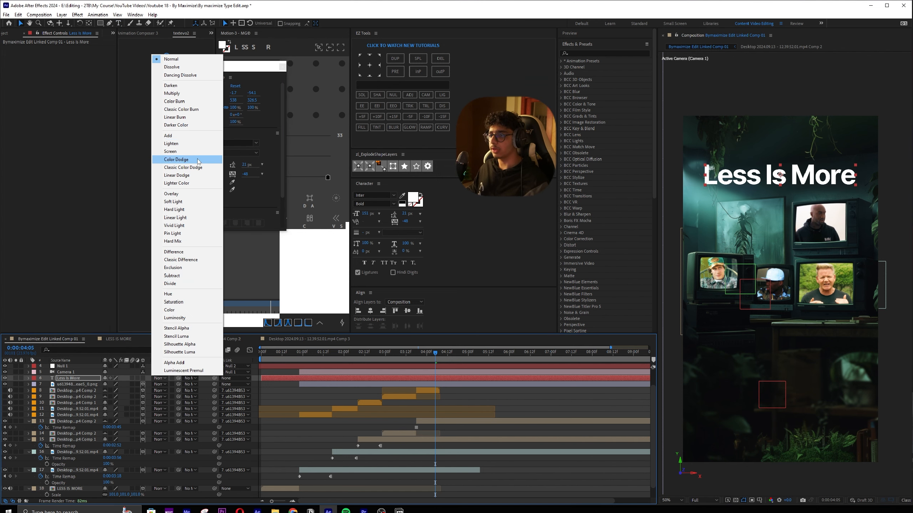
{"action": "left_click", "coordinate": [197, 267]}
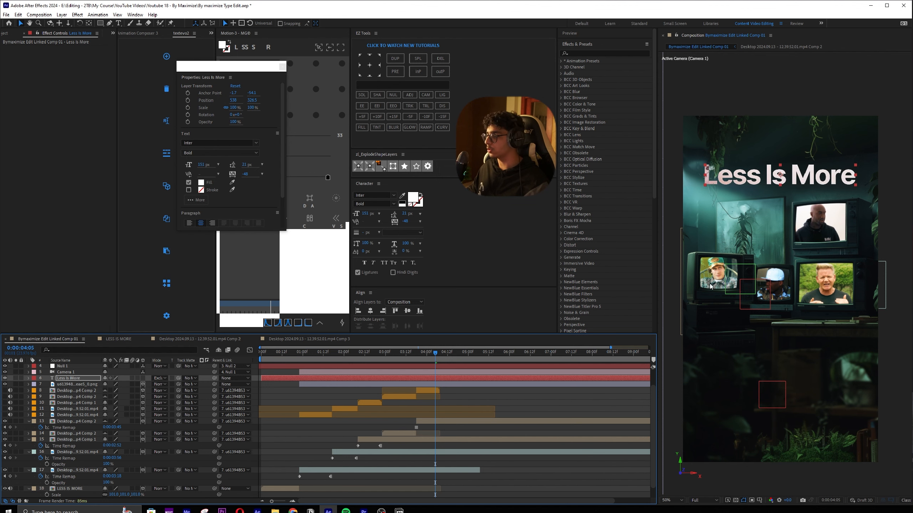
{"action": "scroll", "coordinate": [826, 154], "scroll_direction": "up", "scroll_amount": 1}
{"action": "scroll", "coordinate": [815, 135], "scroll_direction": "down", "scroll_amount": 1}
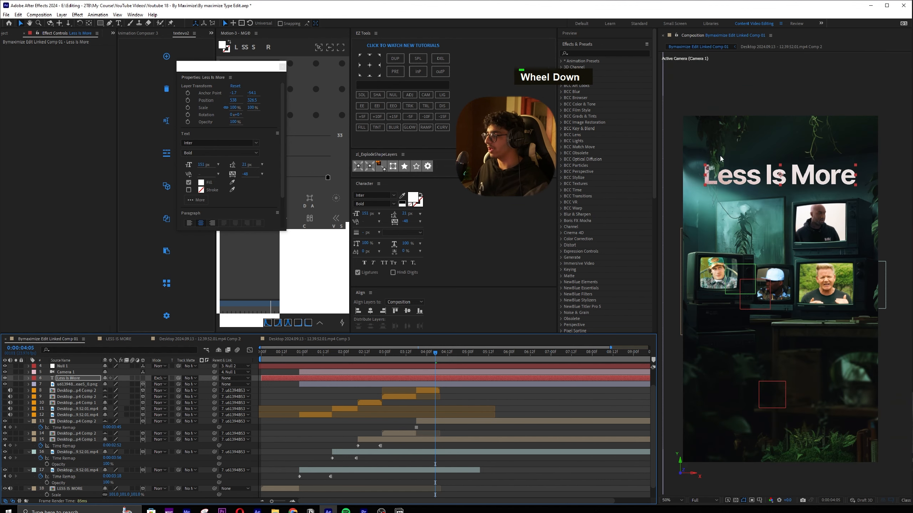
{"action": "left_click_drag", "start_coordinate": [795, 185], "coordinate": [789, 383]}
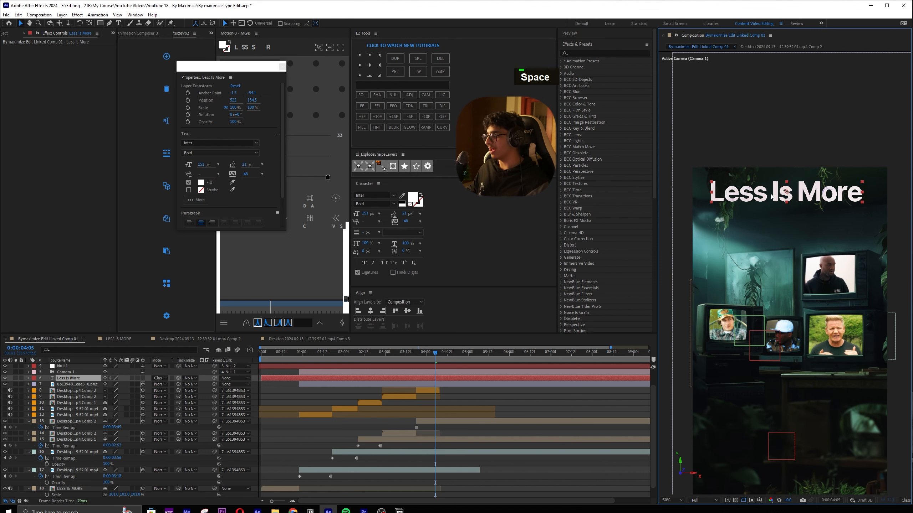
Restyle the title with "Less" in bold italic and "Is More" in the Medium weight, and save the project
{"action": "double_click", "coordinate": [769, 196]}
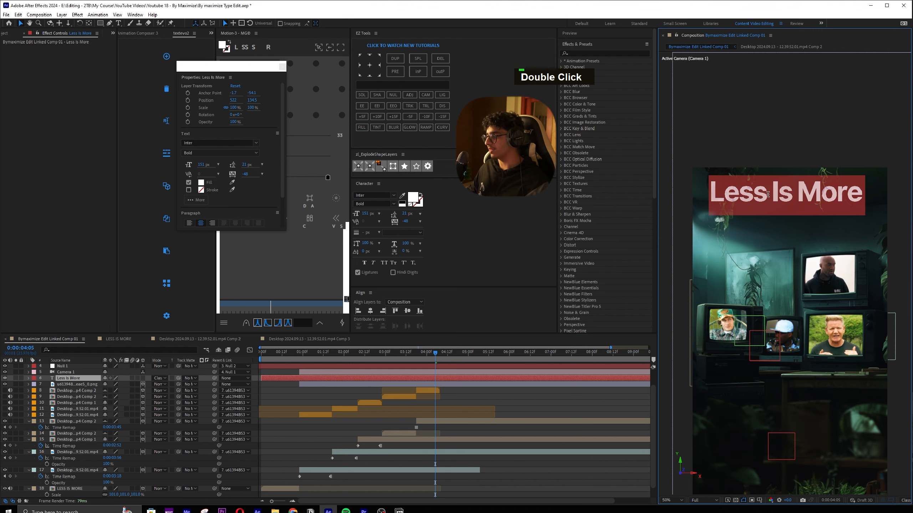
{"action": "key", "text": "alt+Tab"}
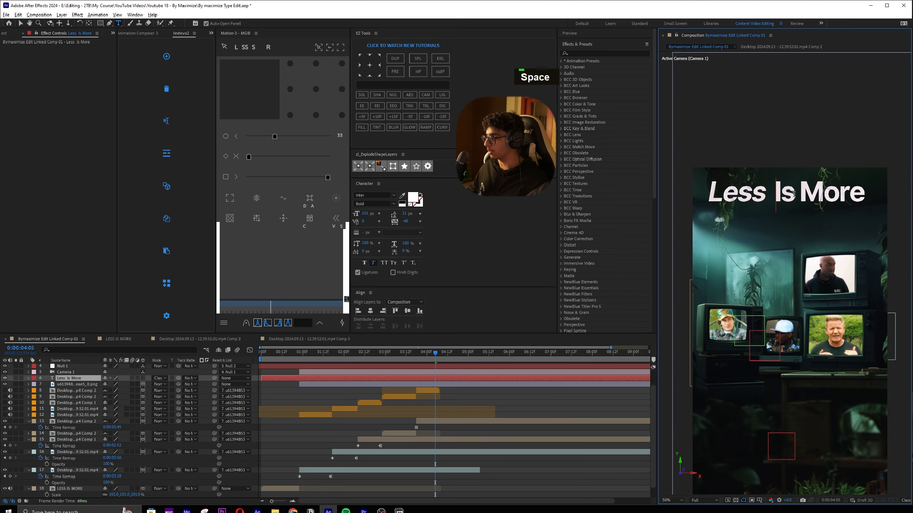
{"action": "left_click", "coordinate": [784, 205], "text": "shift"}
{"action": "left_click", "coordinate": [374, 203]}
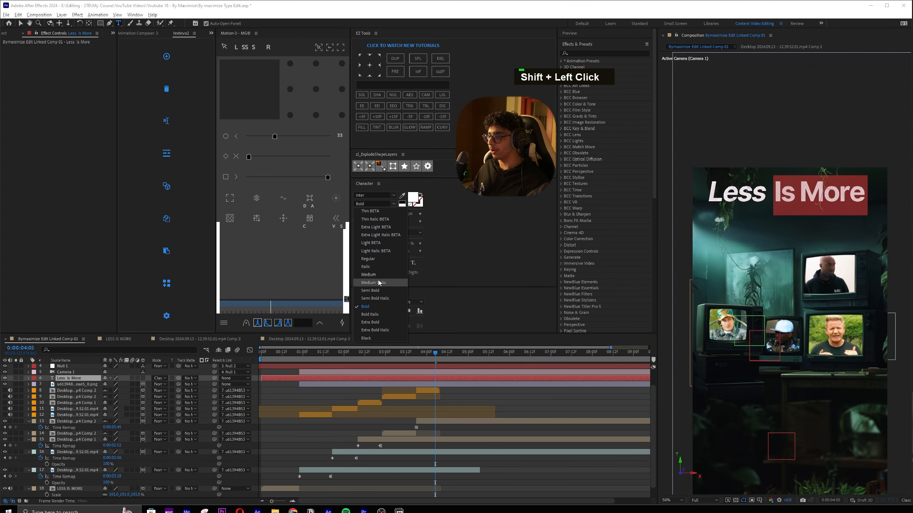
{"action": "left_click", "coordinate": [374, 275]}
{"action": "double_click", "coordinate": [456, 382]}
{"action": "scroll", "coordinate": [819, 230], "scroll_direction": "down", "scroll_amount": 2}
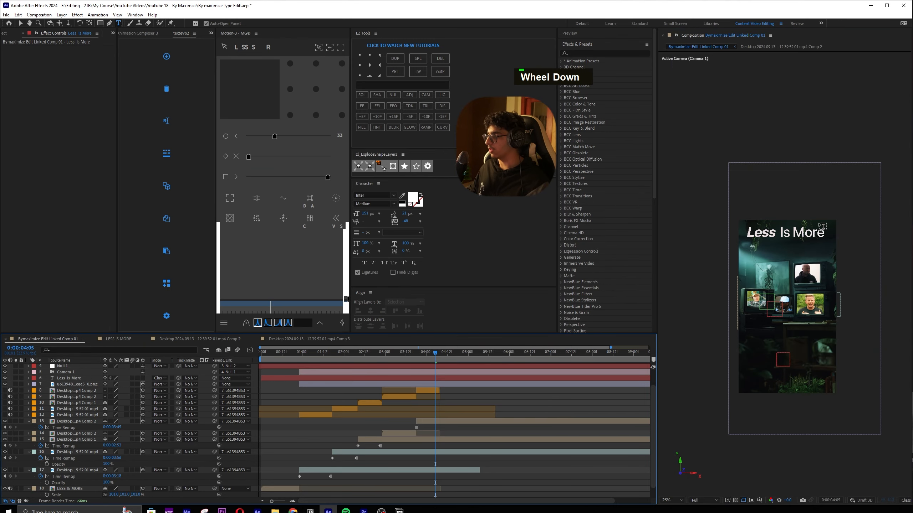
{"action": "scroll", "coordinate": [819, 228], "scroll_direction": "up", "scroll_amount": 2}
{"action": "key", "text": "v"}
{"action": "key", "text": "ctrl+s"}
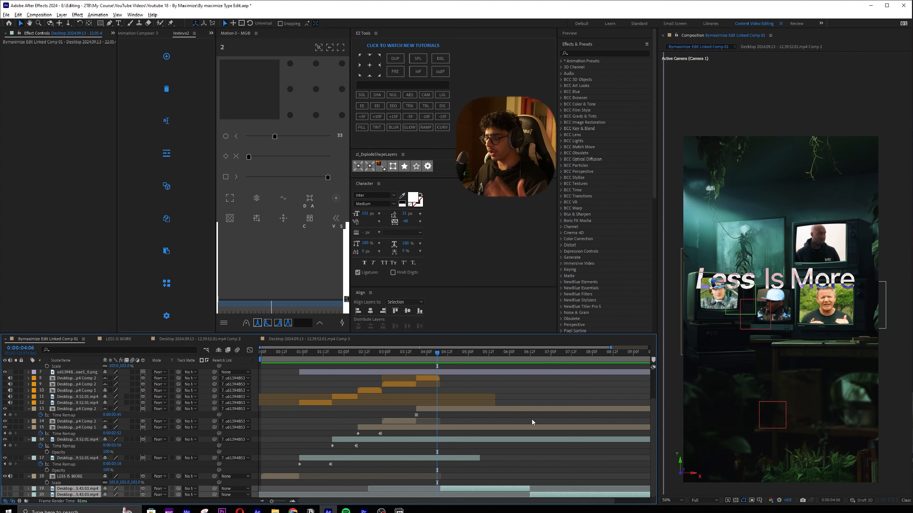
Save the project and move the title up from the TVs to the upper edge of the frame, checking it around 0:00:04:14
{"action": "scroll", "coordinate": [481, 388], "scroll_direction": "up", "scroll_amount": 3}
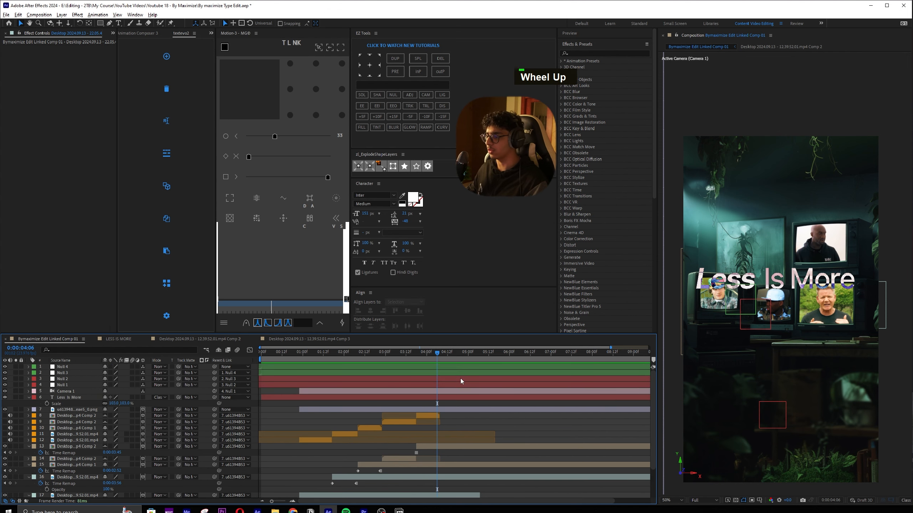
{"action": "key", "text": "ctrl+s"}
{"action": "left_click", "coordinate": [780, 192]}
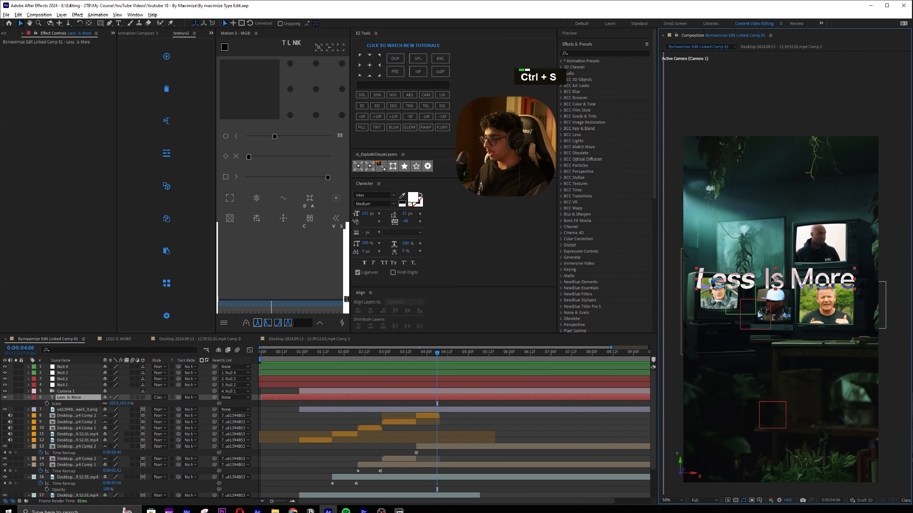
{"action": "left_click_drag", "start_coordinate": [780, 192], "coordinate": [780, 156]}
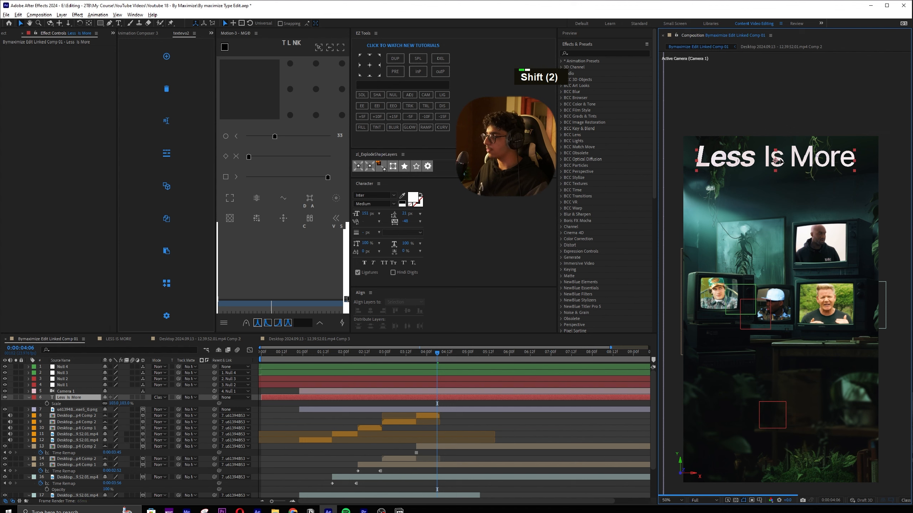
{"action": "left_click", "coordinate": [442, 352]}
{"action": "left_click", "coordinate": [423, 354]}
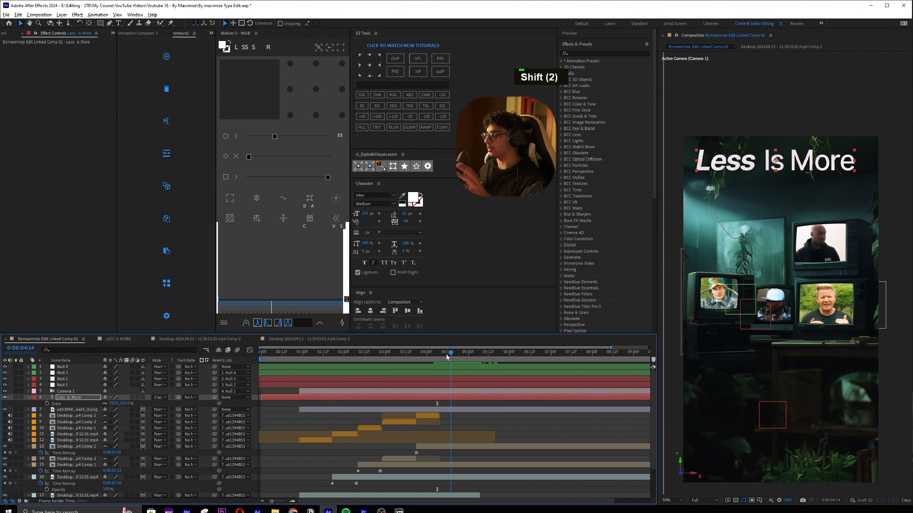
Centre the title's anchor point at 0:00:04:09, scale the title to 90% near the frame's upper edge and save the project
{"action": "left_click_drag", "start_coordinate": [423, 354], "coordinate": [442, 351]}
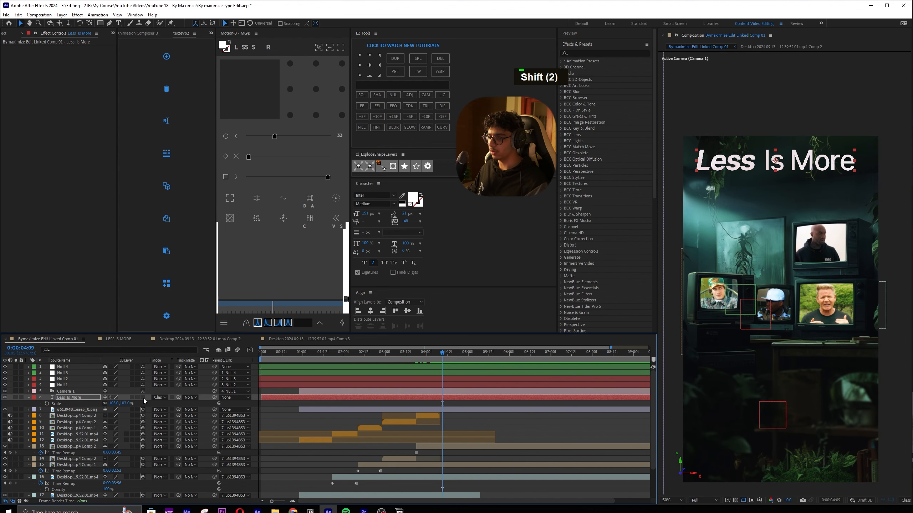
{"action": "left_click", "coordinate": [143, 398]}
{"action": "key", "text": "ctrl+z"}
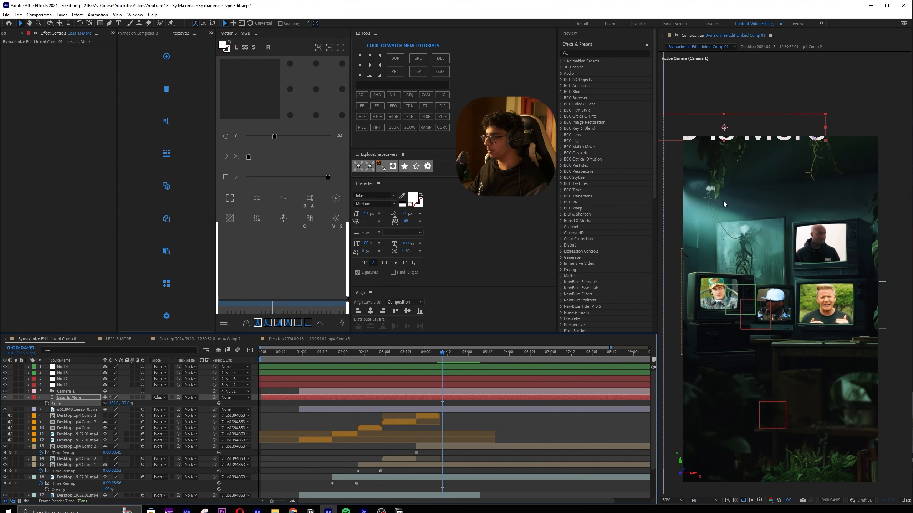
{"action": "key", "text": "ctrl+alt+Home"}
{"action": "key", "text": "s"}
{"action": "key", "text": "s"}
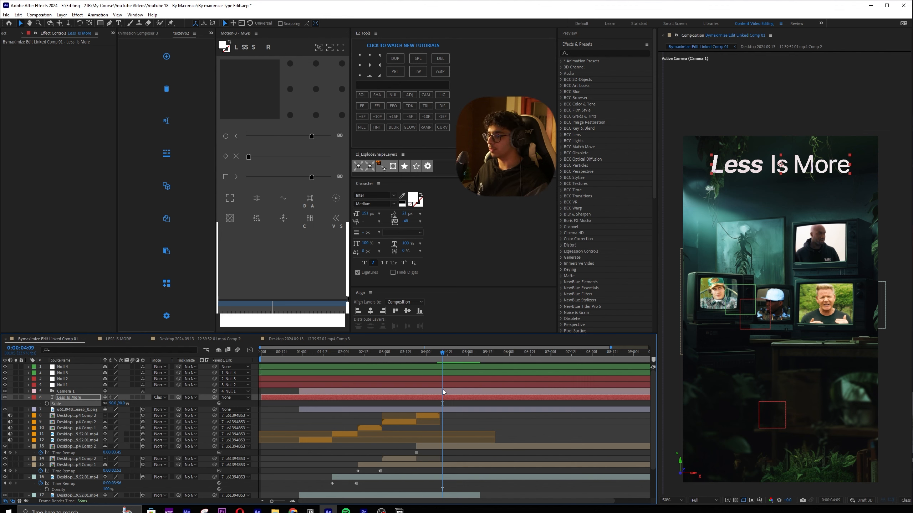
{"action": "left_click", "coordinate": [441, 399]}
{"action": "key", "text": "ctrl+s"}
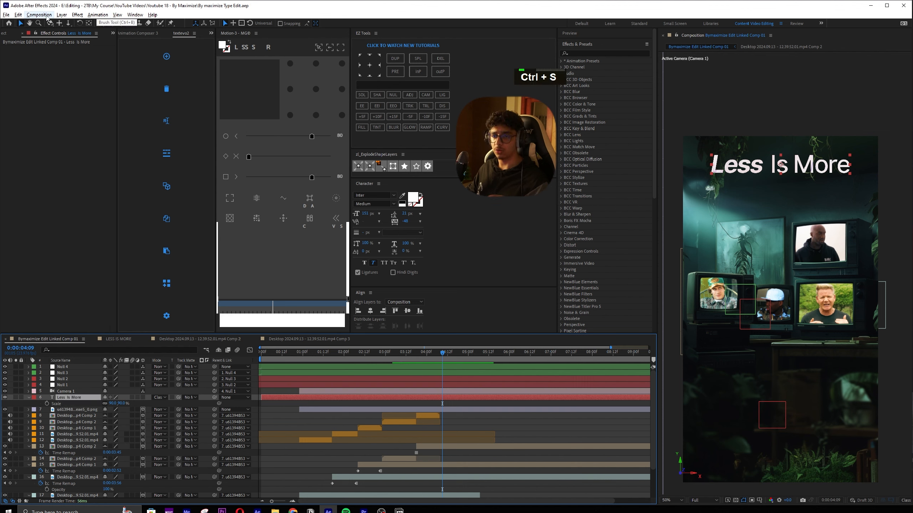
Split the title into separate word layers with TextExploder, deleting the original text layer
{"action": "left_click", "coordinate": [61, 15]}
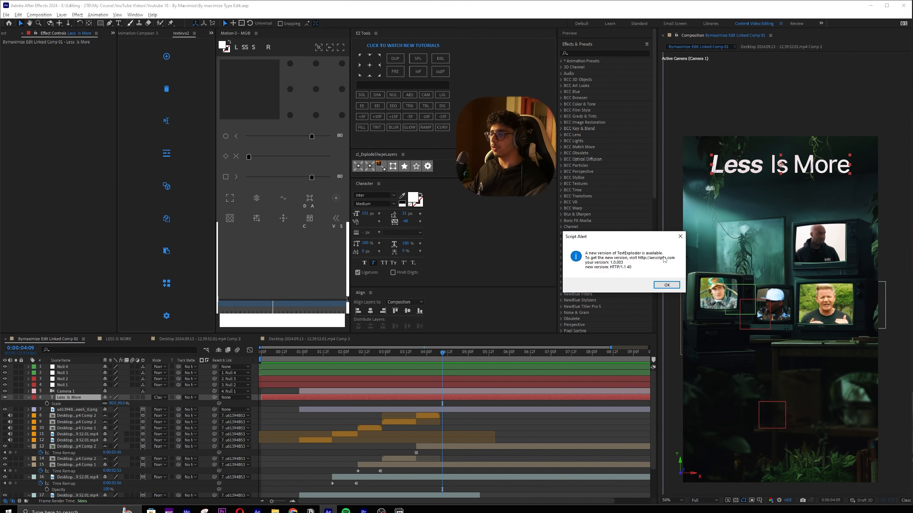
{"action": "left_click", "coordinate": [665, 285]}
{"action": "left_click", "coordinate": [131, 63]}
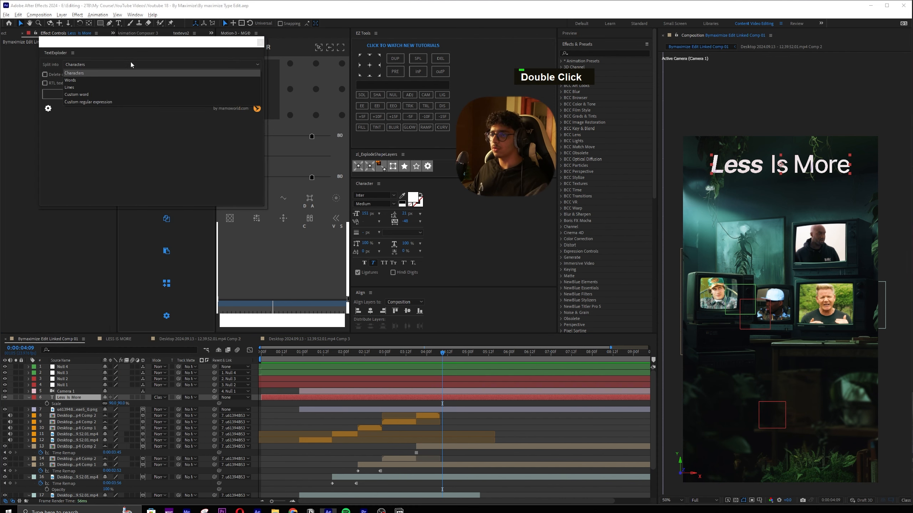
{"action": "left_click", "coordinate": [129, 77]}
{"action": "left_click", "coordinate": [45, 74]}
{"action": "left_click", "coordinate": [85, 93]}
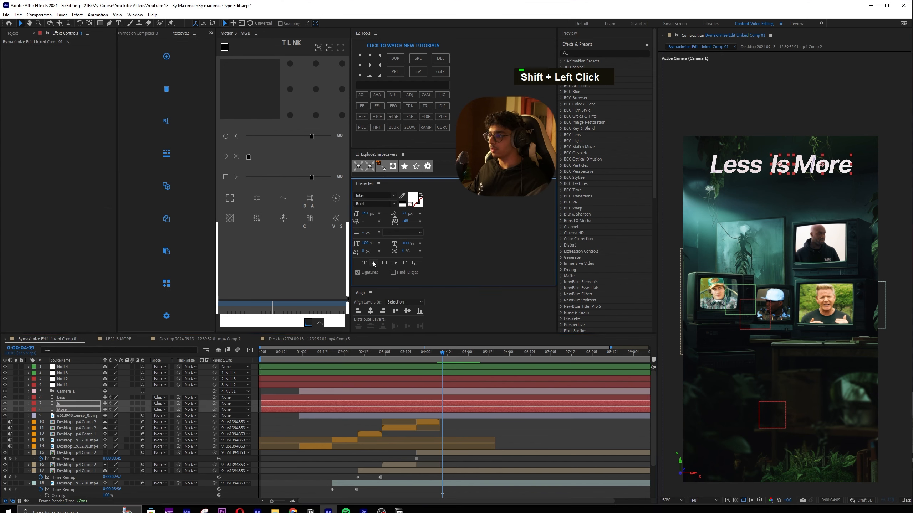
Restyle the "Is" and "More" layers in the non-italic Medium weight and save the project
{"action": "left_click", "coordinate": [376, 204]}
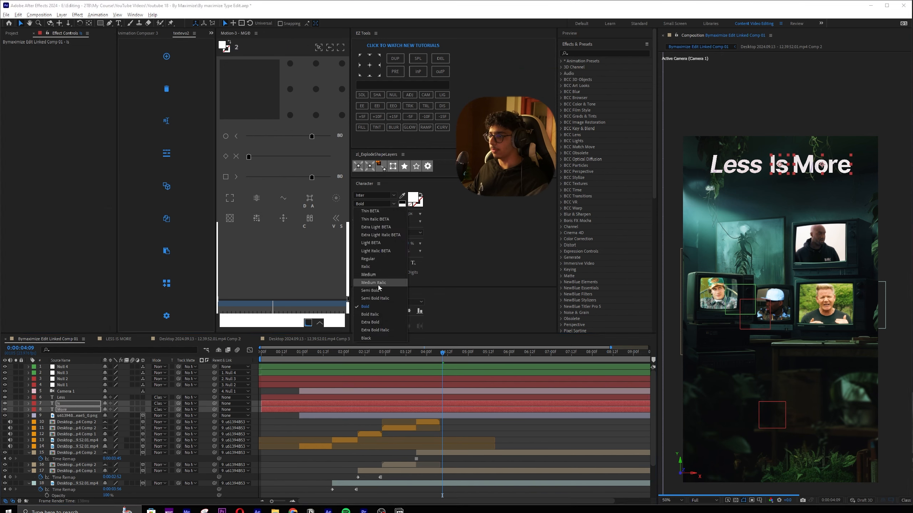
{"action": "left_click", "coordinate": [374, 274]}
{"action": "left_click", "coordinate": [525, 437]}
{"action": "key", "text": "ctrl+s"}
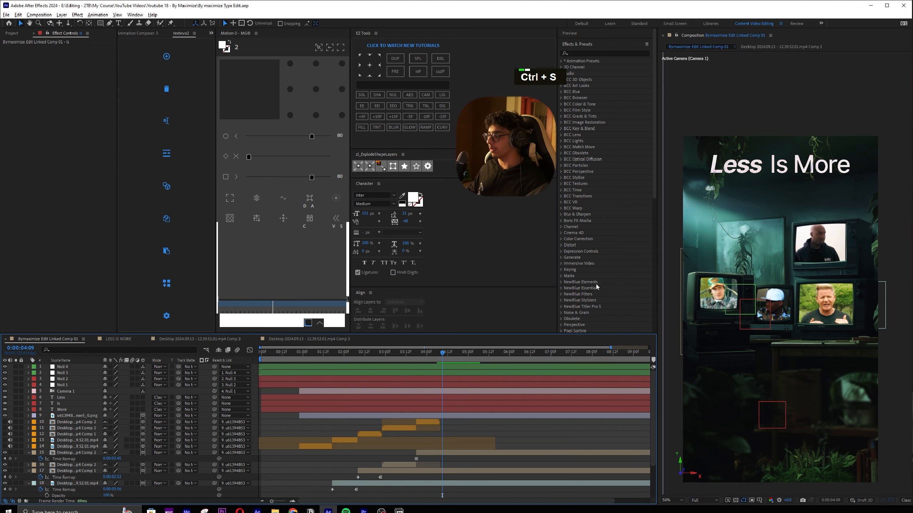
Centre the three word layers' anchor points, parent them to a new null and make the null and words 3D
{"action": "key", "text": "alt+Tab"}
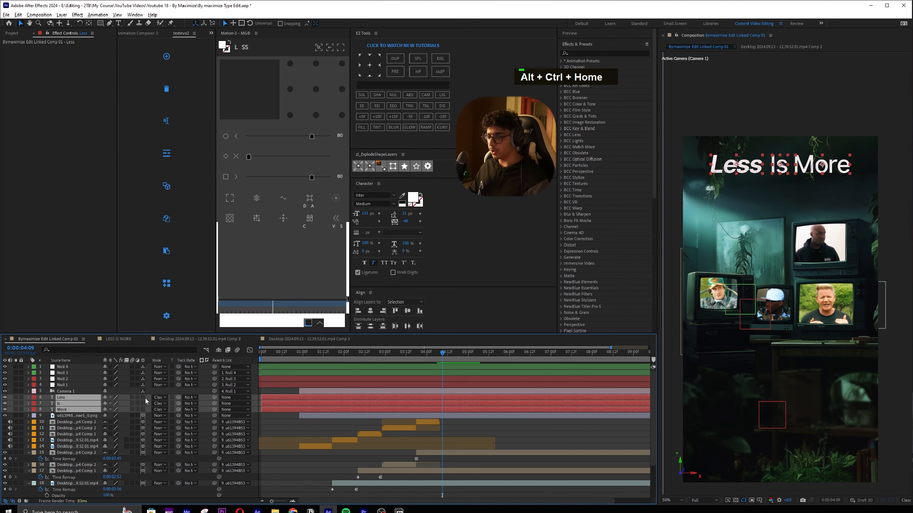
{"action": "left_click", "coordinate": [230, 198]}
{"action": "left_click", "coordinate": [67, 415], "text": "shift"}
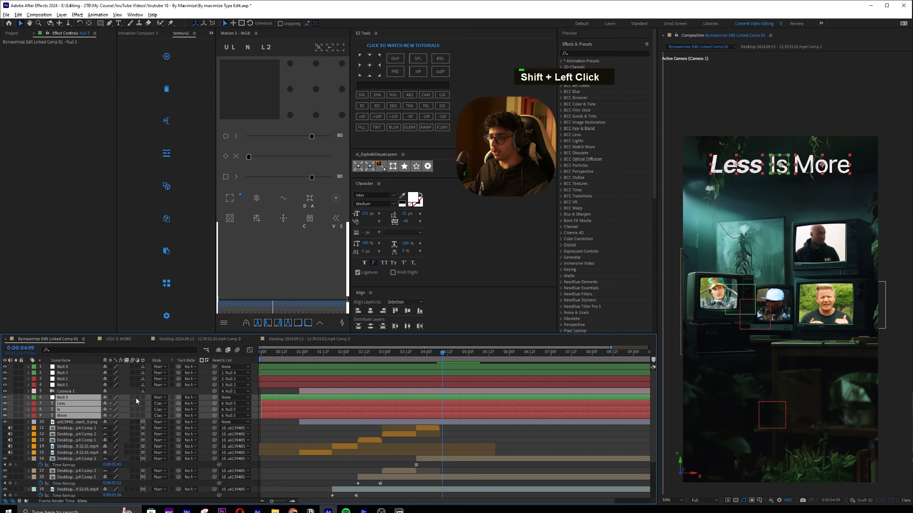
{"action": "left_click", "coordinate": [143, 398]}
{"action": "left_click", "coordinate": [529, 447]}
{"action": "left_click", "coordinate": [440, 398]}
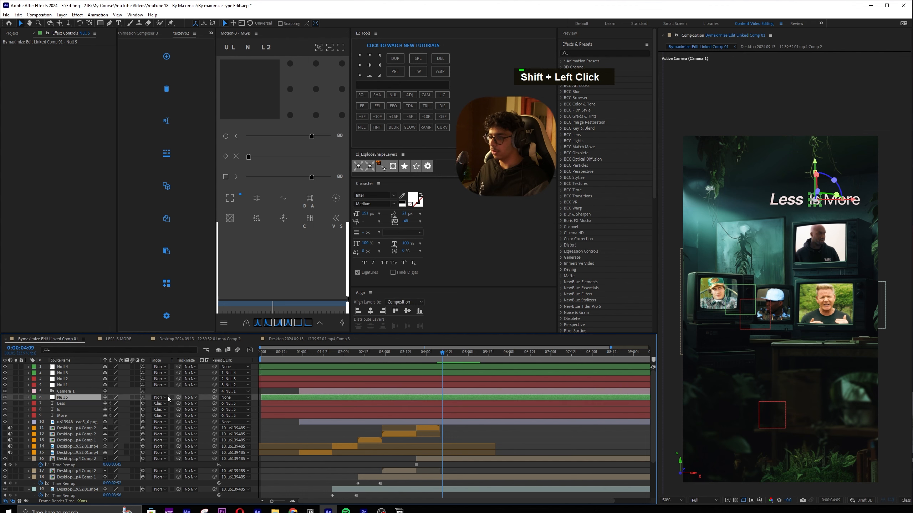
Scale the title to 180% through its null, place it near the frame's upper edge and delete the null
{"action": "key", "text": "s"}
{"action": "left_click_drag", "start_coordinate": [130, 405], "coordinate": [160, 405]}
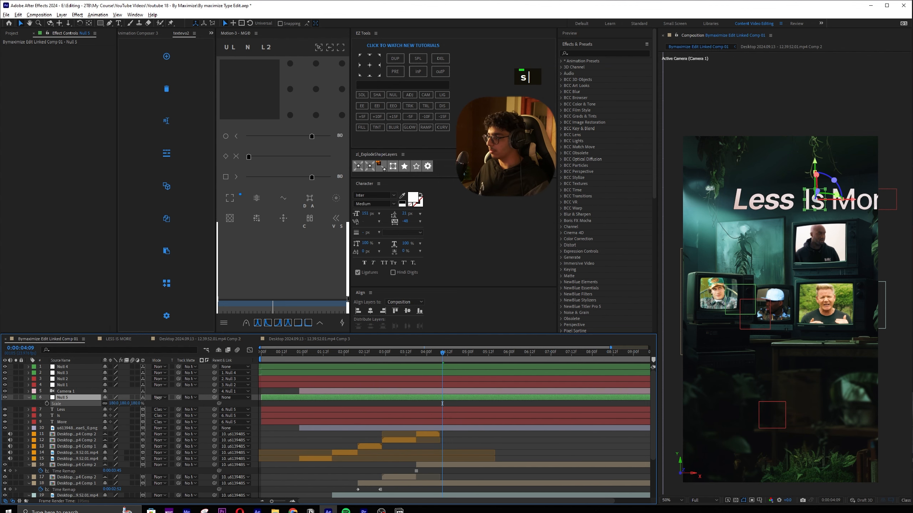
{"action": "key", "text": "v"}
{"action": "key", "text": "Delete"}
Check the title's placement around 0:00:03:21 and save the project
{"action": "left_click", "coordinate": [72, 403]}
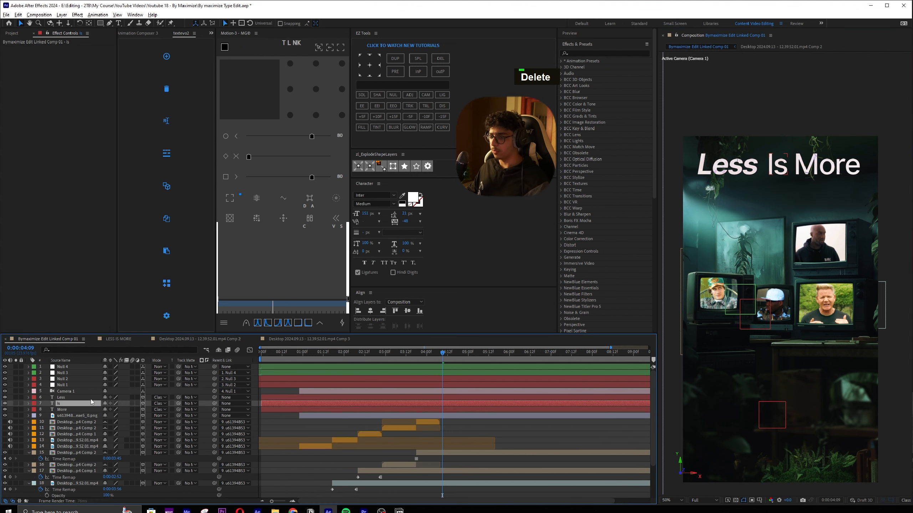
{"action": "left_click", "coordinate": [422, 354]}
{"action": "mouse_move", "coordinate": [414, 354]}
{"action": "left_mouse_down"}
{"action": "mouse_move", "coordinate": [403, 354]}
{"action": "mouse_move", "coordinate": [423, 352]}
{"action": "left_mouse_up"}
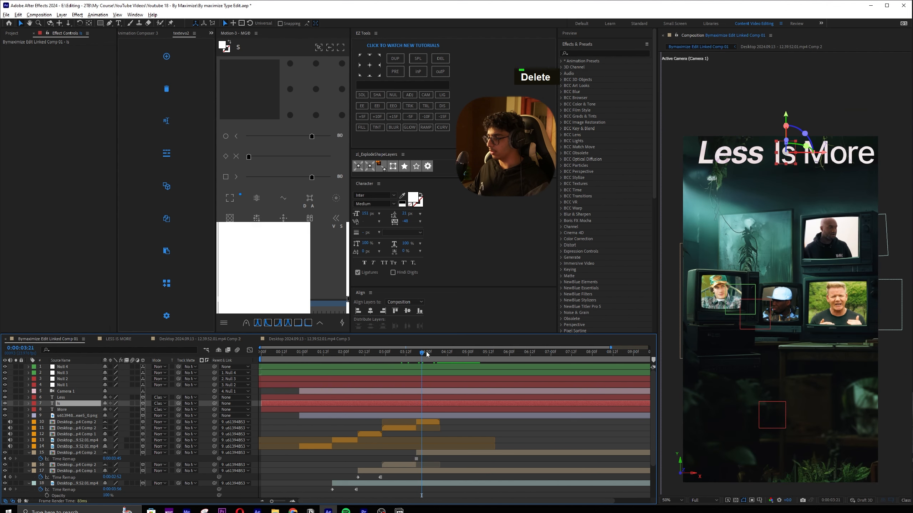
{"action": "key", "text": "ctrl+s"}
{"action": "left_click", "coordinate": [519, 423]}
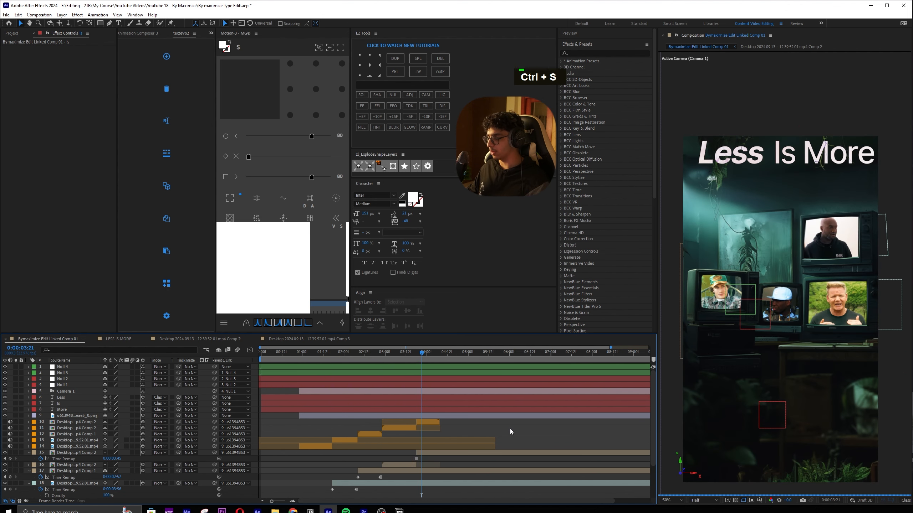
Trim the start of the "Is" and "More" layers to 0:00:03:17
{"action": "key", "text": "Home"}
{"action": "left_click", "coordinate": [422, 352]}
{"action": "mouse_move", "coordinate": [422, 351]}
{"action": "left_mouse_down"}
{"action": "mouse_move", "coordinate": [442, 351]}
{"action": "mouse_move", "coordinate": [415, 347]}
{"action": "left_mouse_up"}
{"action": "left_click", "coordinate": [101, 409], "text": "shift"}
{"action": "key", "text": "alt+bracketleft"}
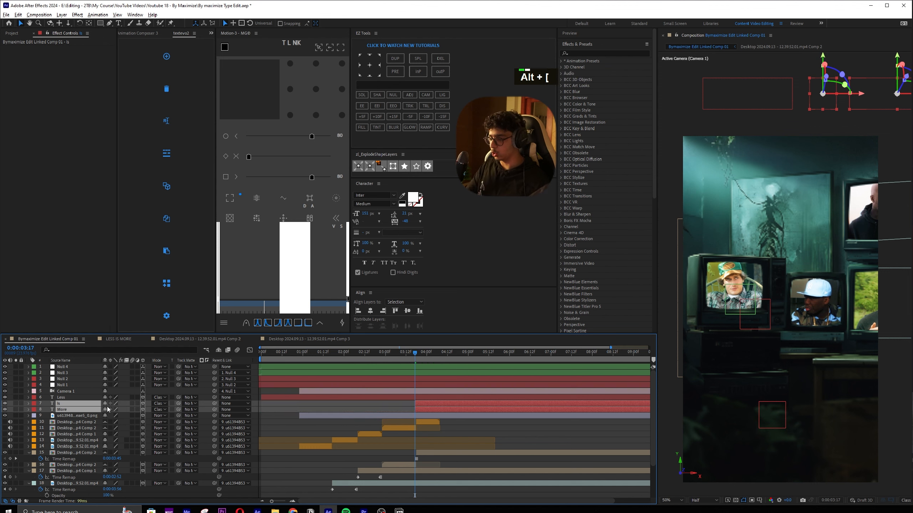
Add a null centred on the word "Less" and parent the "Less", "Is" and "More" layers to it
{"action": "left_click", "coordinate": [440, 353]}
{"action": "left_click", "coordinate": [433, 398]}
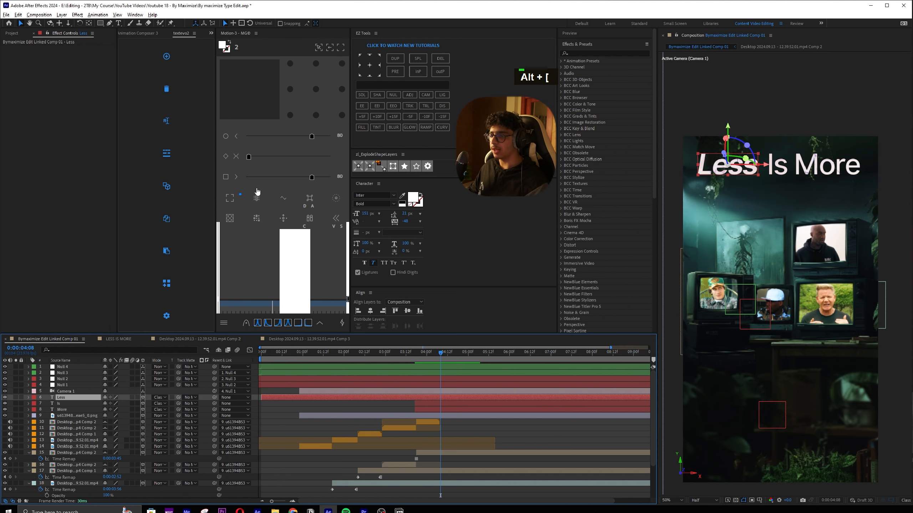
{"action": "left_click", "coordinate": [228, 199]}
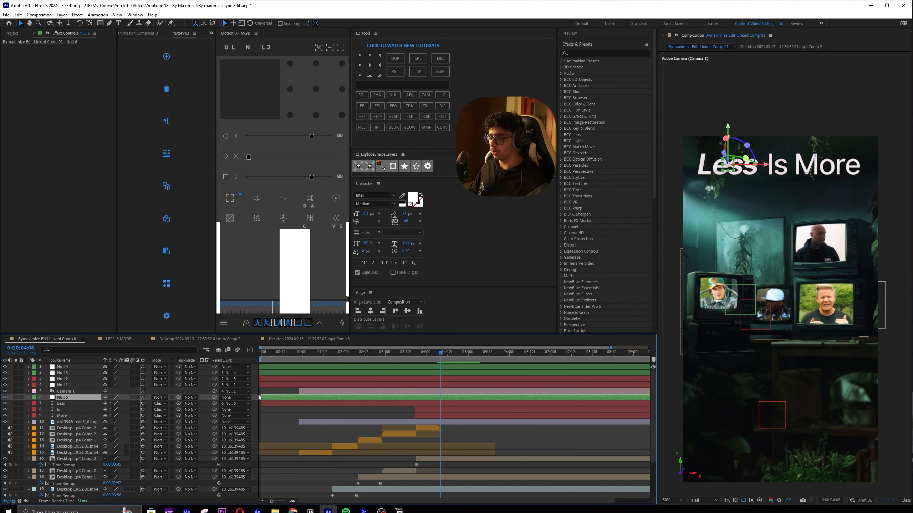
{"action": "left_click", "coordinate": [255, 409]}
{"action": "left_click", "coordinate": [253, 415], "text": "ctrl"}
{"action": "left_click_drag", "start_coordinate": [214, 409], "coordinate": [71, 395]}
{"action": "left_click", "coordinate": [71, 395]}
Trim the start of the "Is" and "More" layers to 0:00:04:08
{"action": "mouse_move", "coordinate": [439, 353]}
{"action": "left_mouse_down"}
{"action": "mouse_move", "coordinate": [425, 355]}
{"action": "mouse_move", "coordinate": [433, 355]}
{"action": "left_mouse_up"}
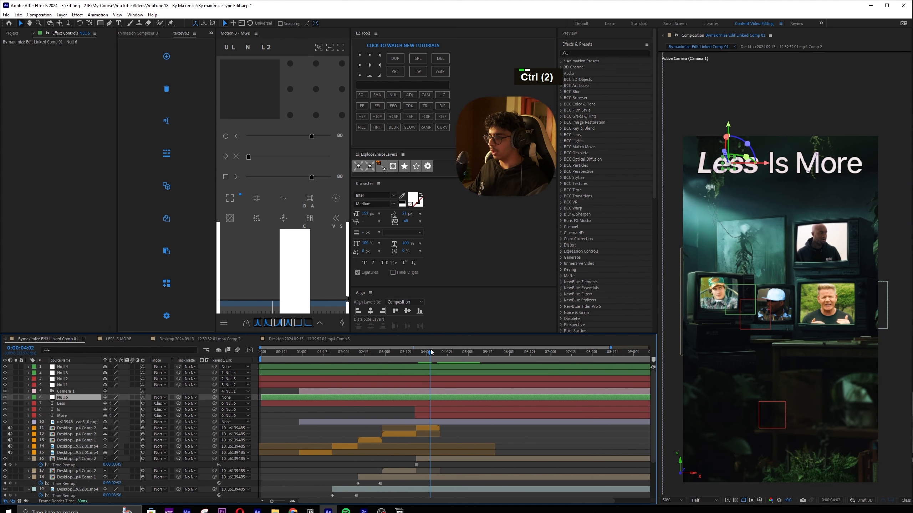
{"action": "key", "text": "ctrl+Right"}
{"action": "key", "text": "ctrl+Right"}
{"action": "key", "text": "ctrl+Right"}
{"action": "key", "text": "Page_Down"}
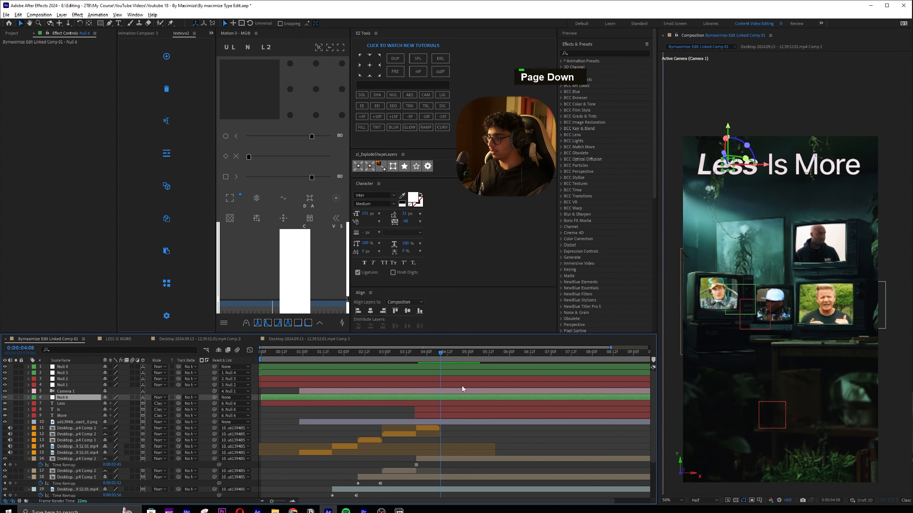
{"action": "left_click", "coordinate": [452, 411]}
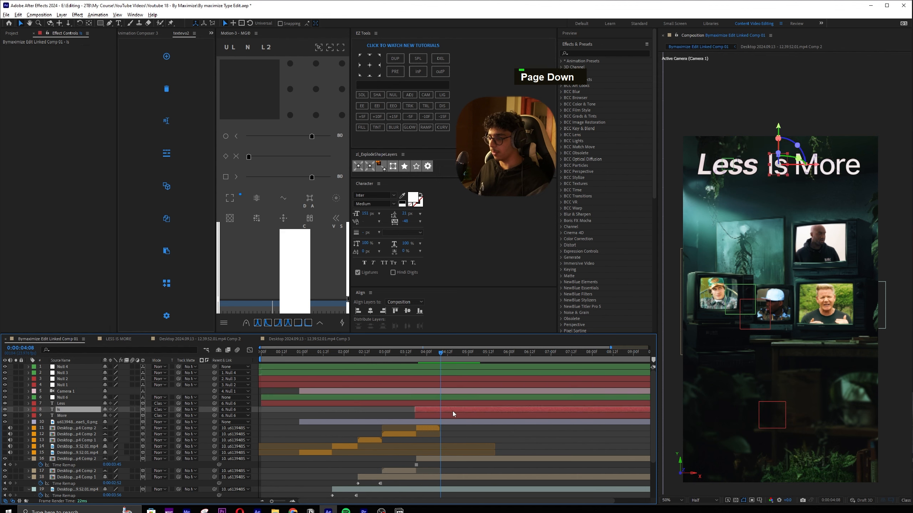
{"action": "left_click", "coordinate": [447, 418], "text": "shift"}
{"action": "key", "text": "alt+bracketleft"}
{"action": "left_click", "coordinate": [462, 431]}
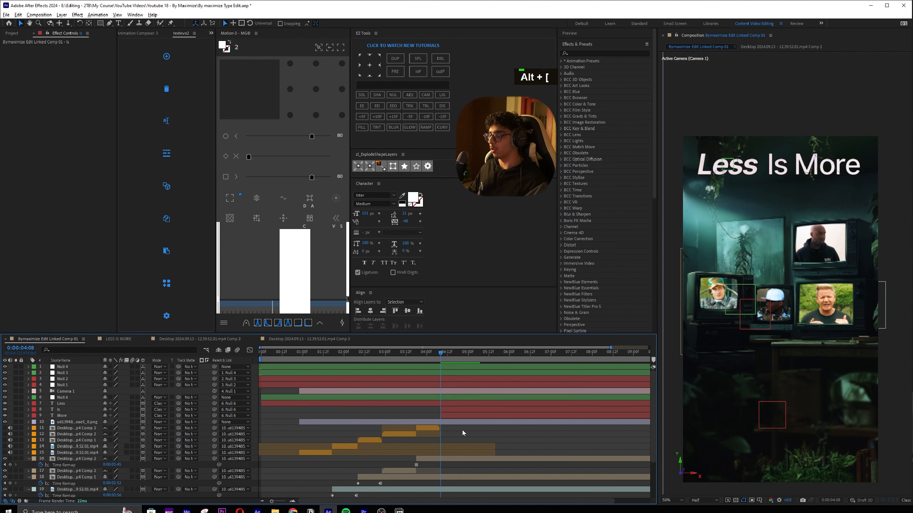
Trim the start of the "More" layer to 0:00:04:12
{"action": "left_click", "coordinate": [453, 415]}
{"action": "key", "text": "Page_Down"}
{"action": "key", "text": "Page_Down"}
{"action": "key", "text": "Page_Down"}
{"action": "key", "text": "Page_Down"}
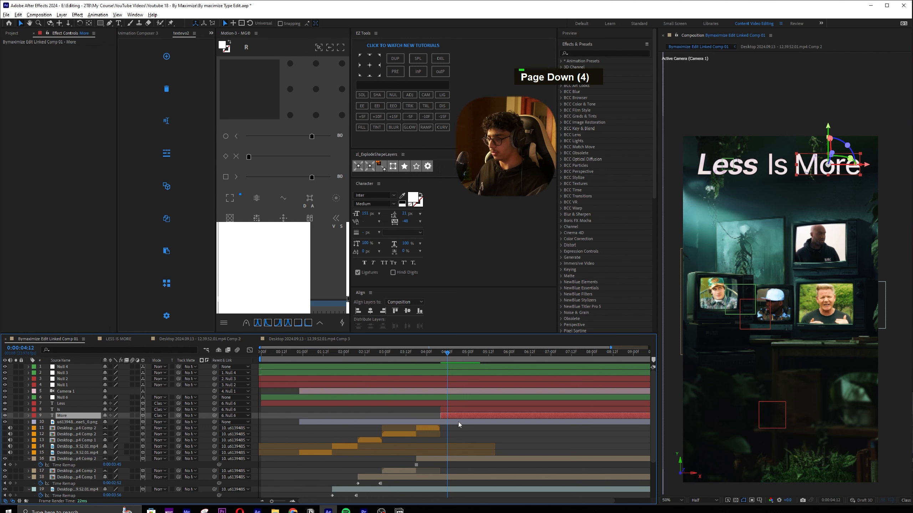
{"action": "key", "text": "alt+bracketleft"}
Play back the title from around 0:00:04:05 to check how its words appear one by one
{"action": "key", "text": "Page_Up"}
{"action": "key", "text": "Page_Up"}
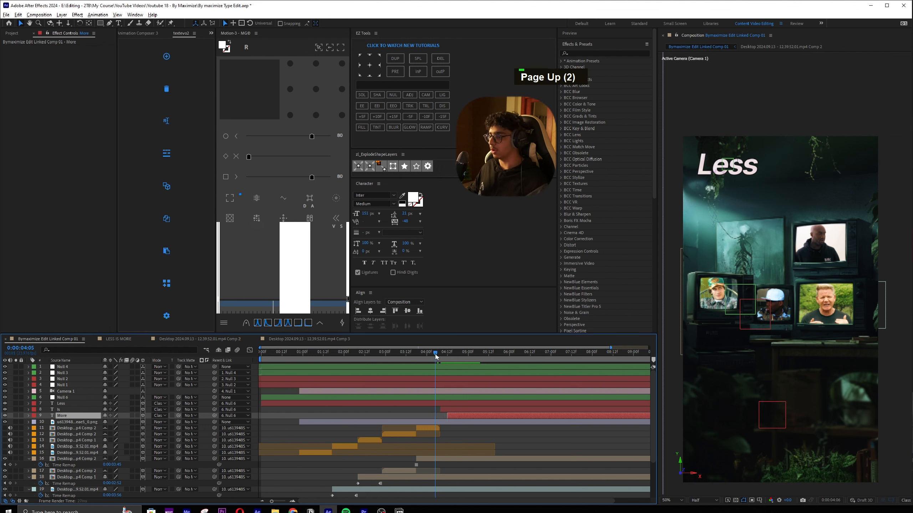
{"action": "key", "text": "space"}
{"action": "left_click", "coordinate": [487, 434]}
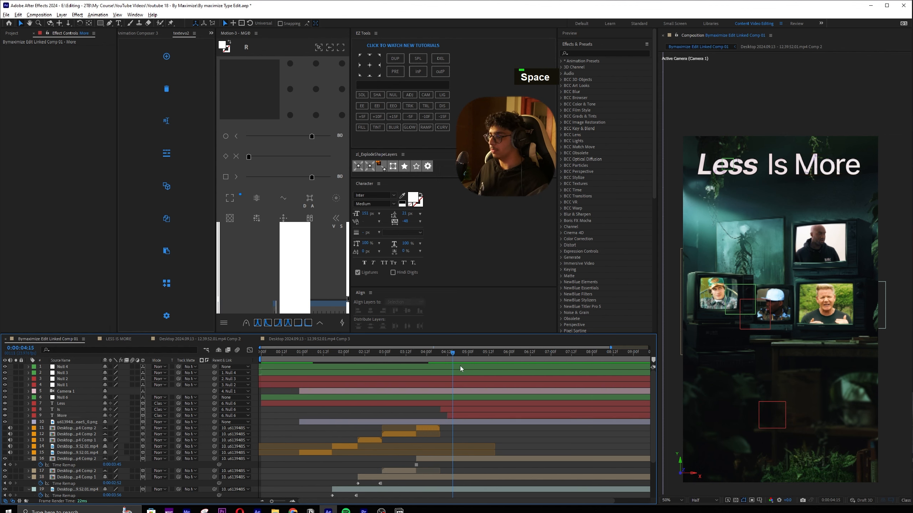
Try to animate the position of "Less" from the frame's centre at 0:00:04:07 toward the left at 0:00:04:12, and remove the keyframes
{"action": "left_click_drag", "start_coordinate": [451, 353], "coordinate": [439, 355]}
{"action": "left_click", "coordinate": [448, 398]}
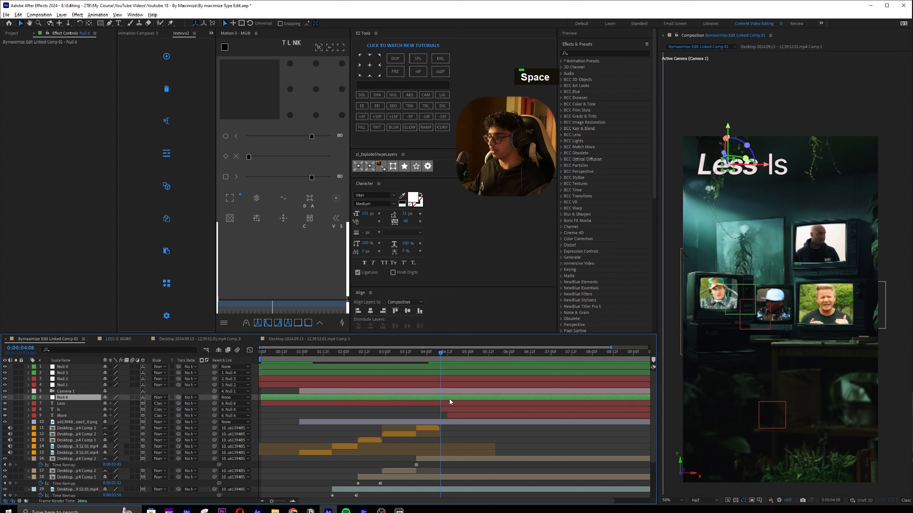
{"action": "key", "text": "Page_Up"}
{"action": "left_click", "coordinate": [449, 403]}
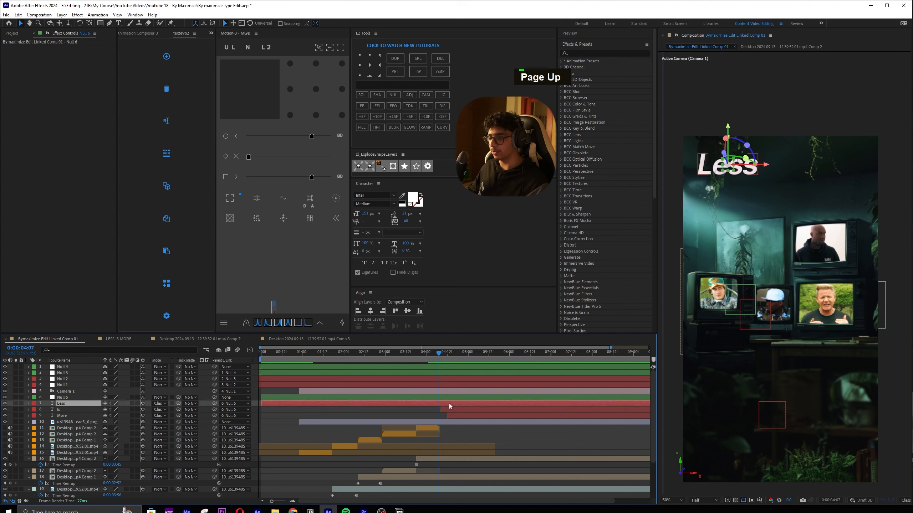
{"action": "key", "text": "p"}
{"action": "scroll", "coordinate": [441, 410], "scroll_direction": "up", "scroll_amount": 3}
{"action": "left_click_drag", "start_coordinate": [105, 409], "coordinate": [252, 405]}
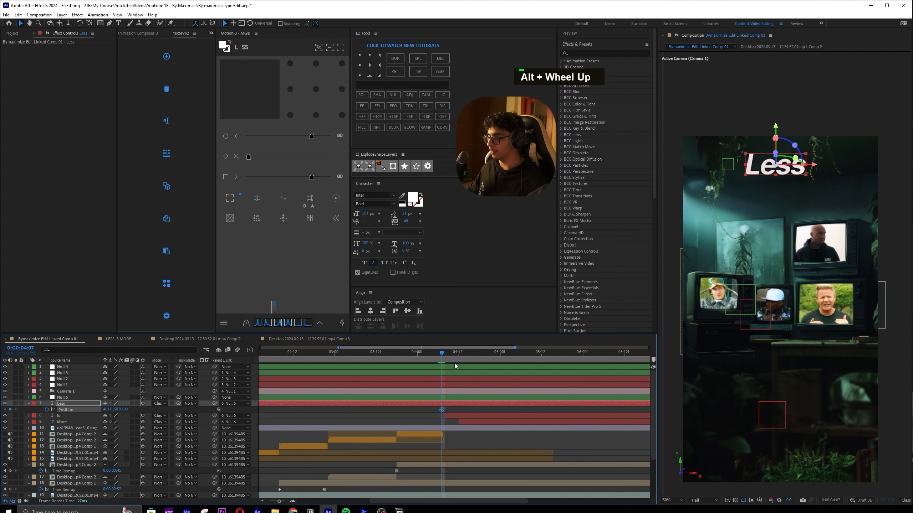
{"action": "left_click", "coordinate": [458, 353]}
{"action": "left_click_drag", "start_coordinate": [108, 409], "coordinate": [0, 410]}
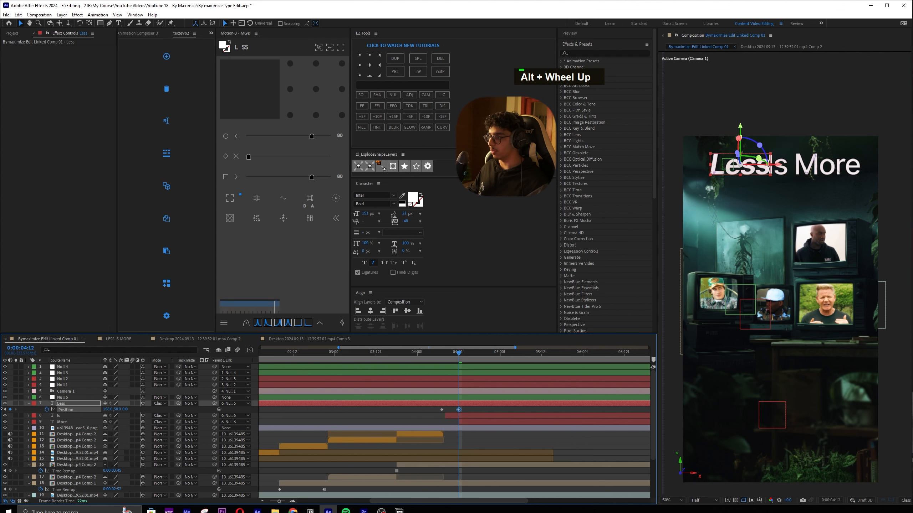
{"action": "key", "text": "j"}
{"action": "key", "text": "Delete"}
Add a position keyframe to the title's null at 0:00:04:07 and undo the recent position edits
{"action": "left_click", "coordinate": [452, 398]}
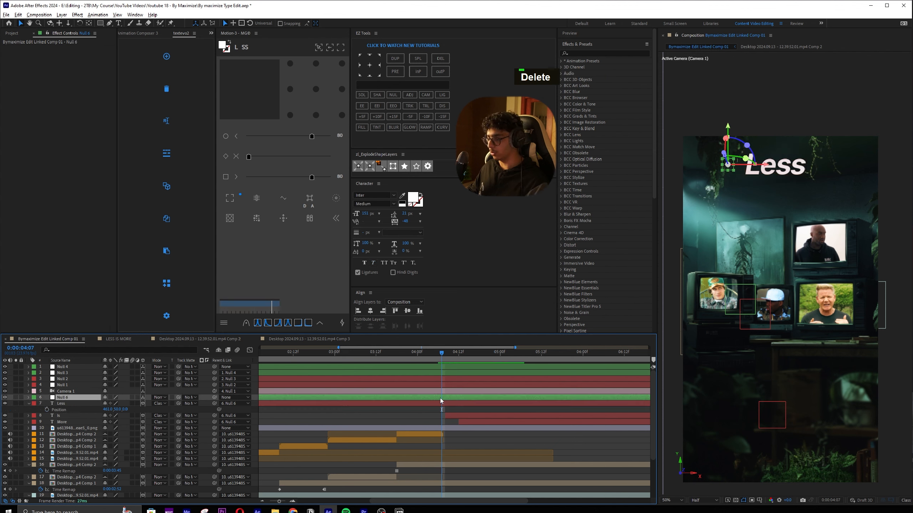
{"action": "key", "text": "p"}
{"action": "key", "text": "alt+shift+p"}
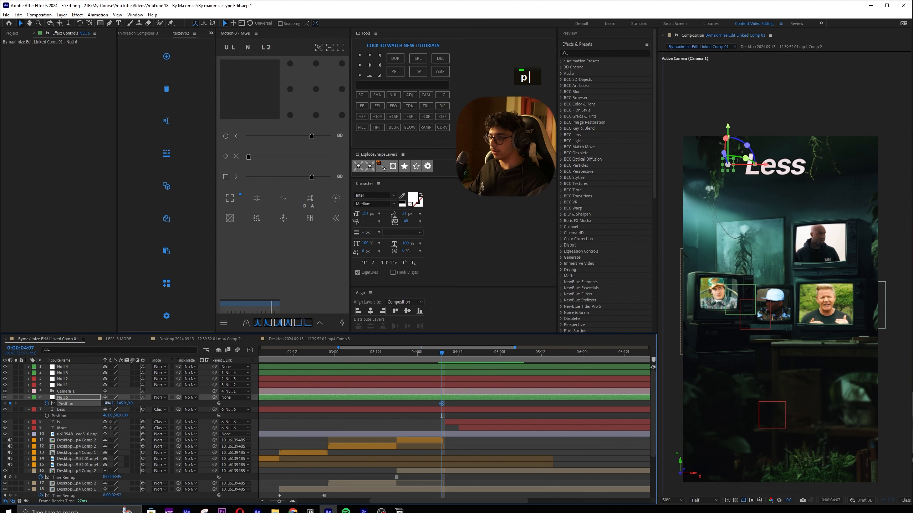
{"action": "key", "text": "ctrl+z"}
{"action": "key", "text": "ctrl+z"}
{"action": "key", "text": "ctrl+z"}
{"action": "key", "text": "ctrl+z"}
{"action": "key", "text": "ctrl+z"}
{"action": "key", "text": "ctrl+z"}
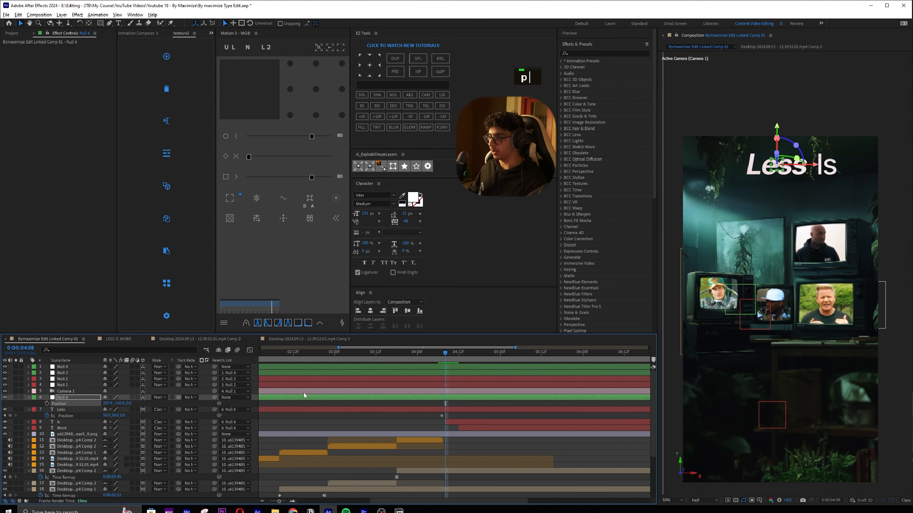
Keyframe the title null's position at 0:00:04:07 and shift it left at 0:00:04:08 so "Less Is" sits centred
{"action": "left_click_drag", "start_coordinate": [105, 405], "coordinate": [29, 405]}
{"action": "key", "text": "alt+Tab"}
{"action": "key", "text": "alt+Tab"}
{"action": "key", "text": "Page_Down"}
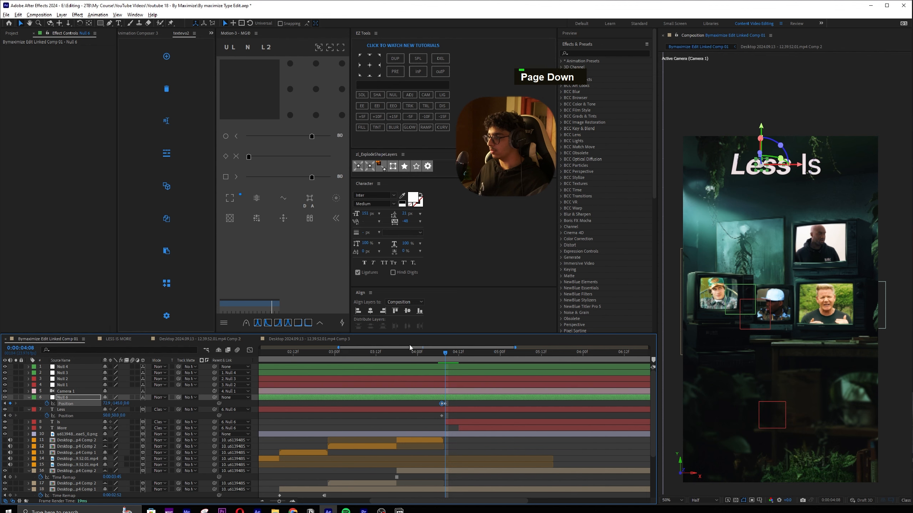
Shift the title null left to X -199.1 at 0:00:04:12 so the full "Less Is More" sits centred
{"action": "key", "text": "Page_Down"}
{"action": "key", "text": "Page_Down"}
{"action": "key", "text": "Page_Down"}
{"action": "key", "text": "Page_Down"}
{"action": "left_click", "coordinate": [456, 356]}
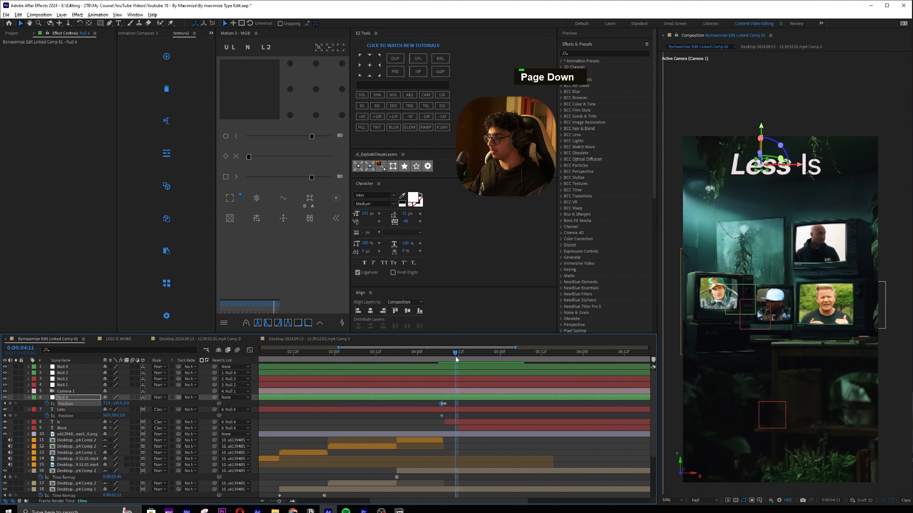
{"action": "key", "text": "Page_Down"}
{"action": "left_click_drag", "start_coordinate": [106, 403], "coordinate": [95, 404]}
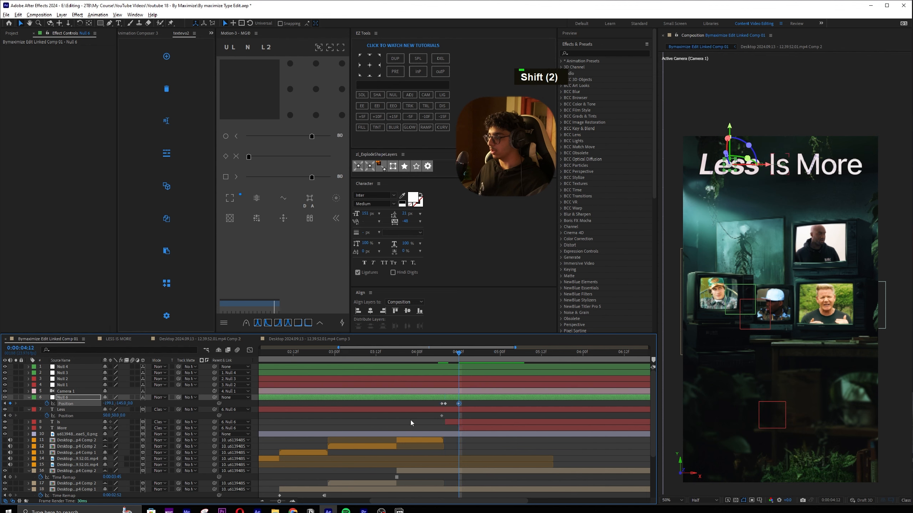
Convert the null's three position keyframes to hold keyframes, play back the title and save the project
{"action": "right_click", "coordinate": [458, 403]}
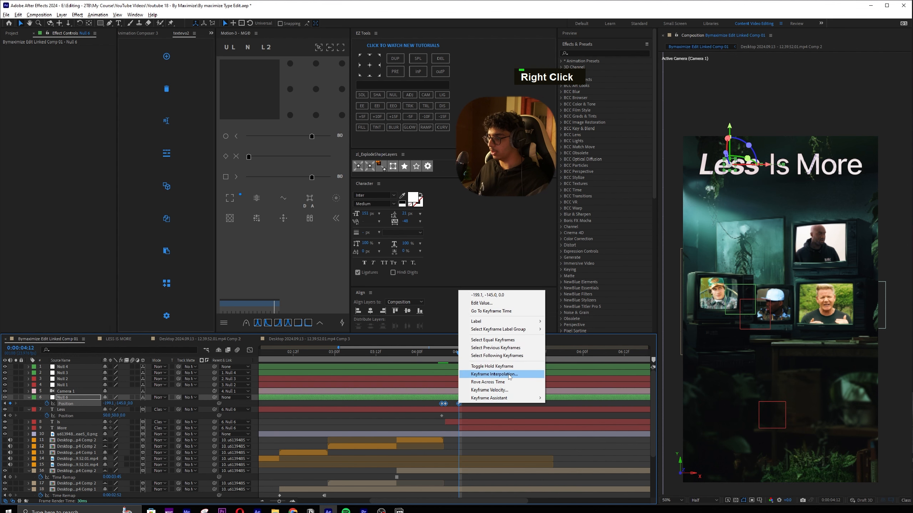
{"action": "left_click_drag", "start_coordinate": [459, 353], "coordinate": [432, 353]}
{"action": "key", "text": "space"}
{"action": "key", "text": "space"}
{"action": "mouse_move", "coordinate": [442, 352]}
{"action": "left_mouse_down"}
{"action": "mouse_move", "coordinate": [463, 350]}
{"action": "mouse_move", "coordinate": [430, 345]}
{"action": "left_mouse_up"}
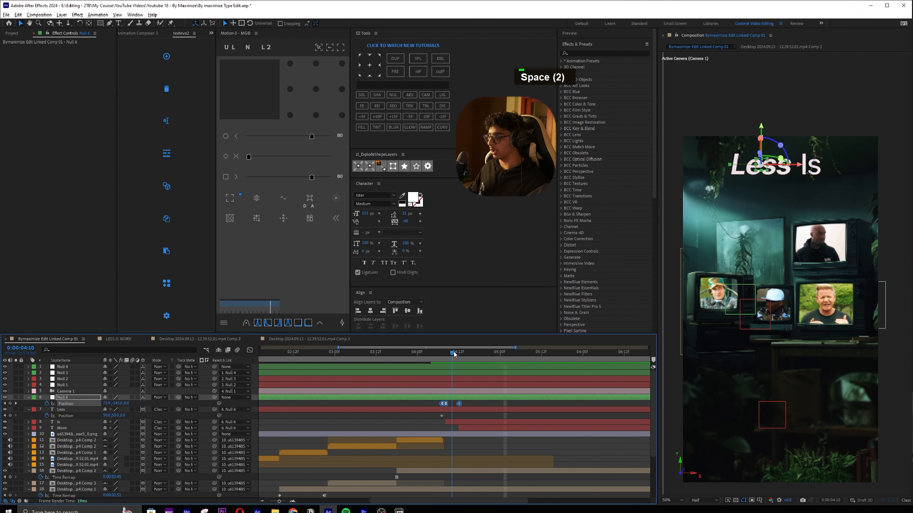
{"action": "key", "text": "space"}
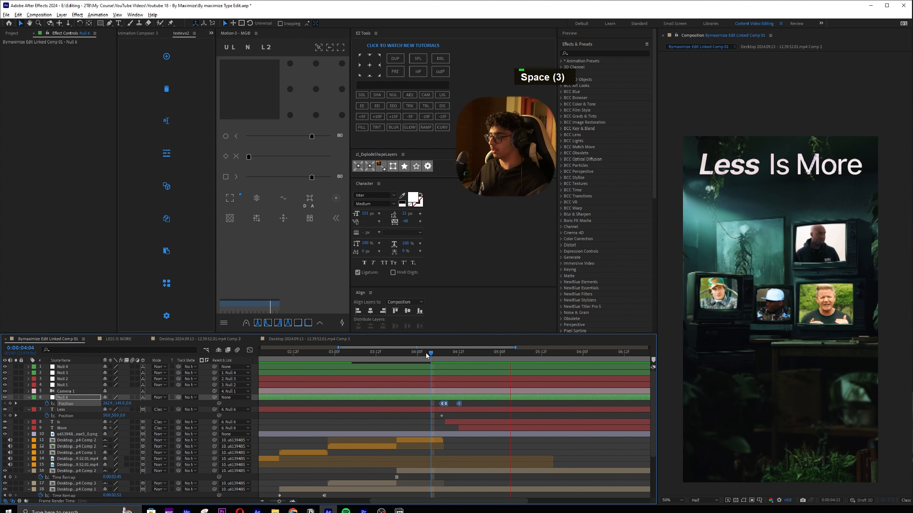
{"action": "key", "text": "ctrl+s"}
Remove the bold italic styling from "Less", nudge it toward "Is", and apply faux bold and faux italic to "More"
{"action": "left_click", "coordinate": [464, 409]}
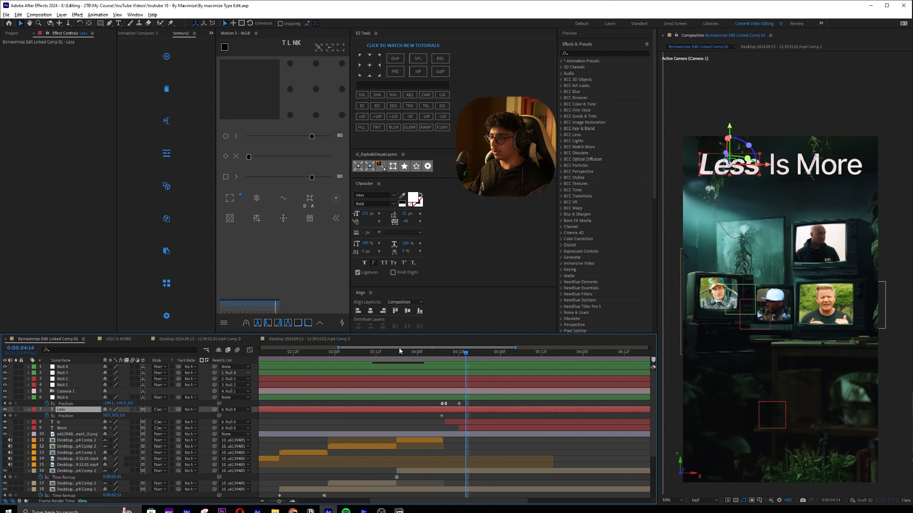
{"action": "left_click", "coordinate": [374, 204]}
{"action": "key", "text": "Up"}
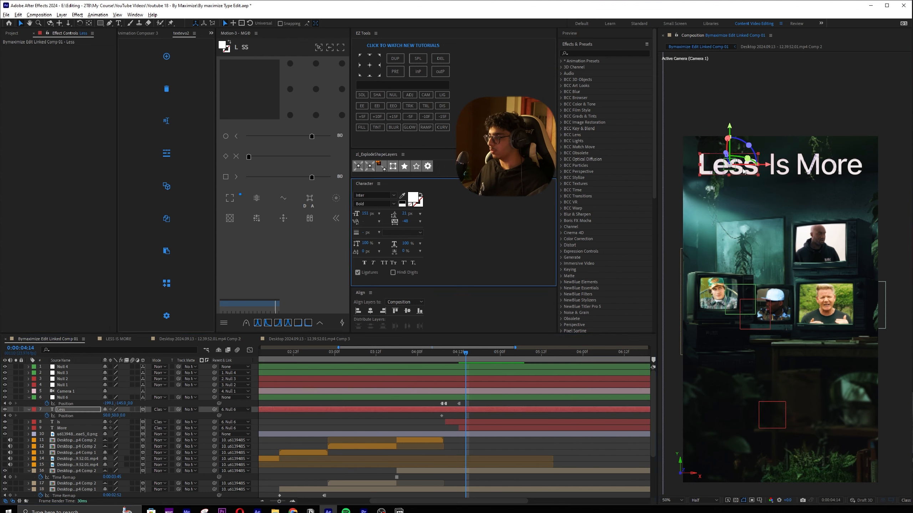
{"action": "key", "text": "v"}
{"action": "left_click", "coordinate": [677, 180]}
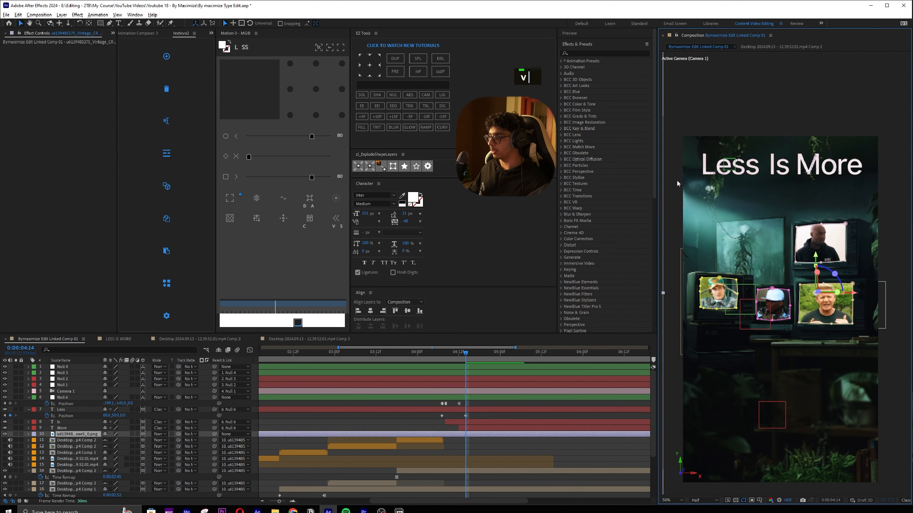
{"action": "left_click", "coordinate": [366, 265]}
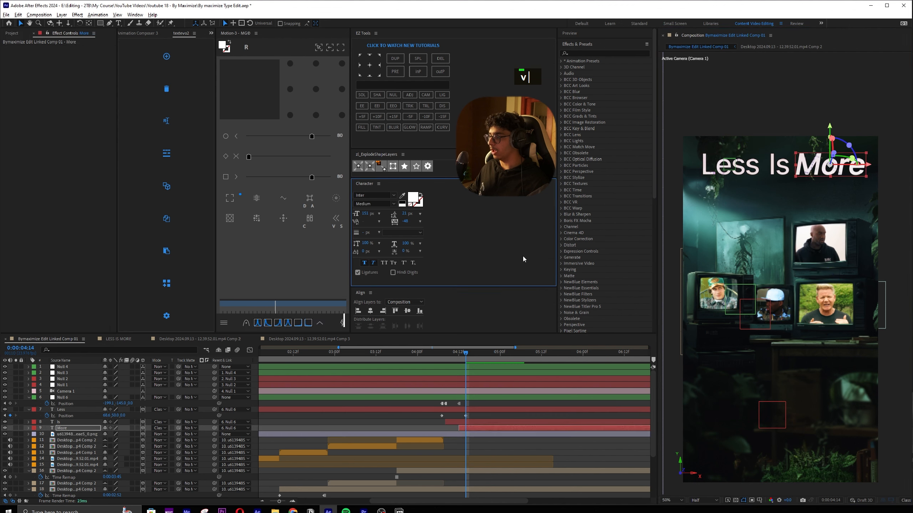
Remove the position keyframes from "Less", play back the title and save the project
{"action": "left_click", "coordinate": [496, 416]}
{"action": "key", "text": "space"}
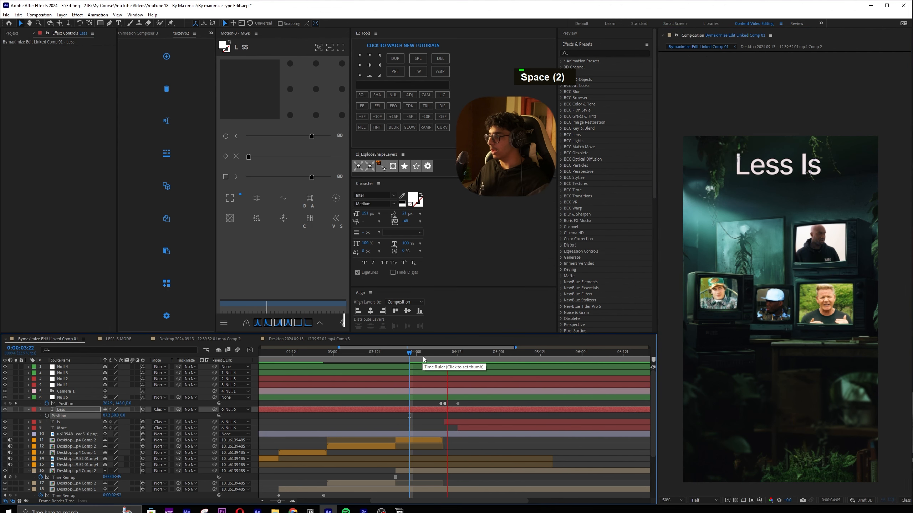
{"action": "key", "text": "space"}
{"action": "left_click", "coordinate": [457, 352]}
{"action": "key", "text": "ctrl+s"}
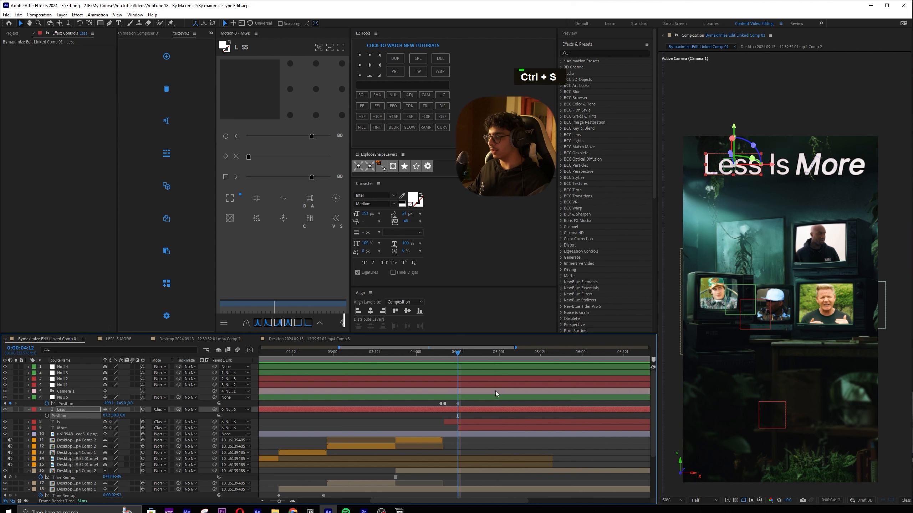
Try to split the "Less" and "More" layers at 0:00:04:15 and swap their bold italic styling on the second halves
{"action": "key", "text": "Page_Down"}
{"action": "key", "text": "Page_Down"}
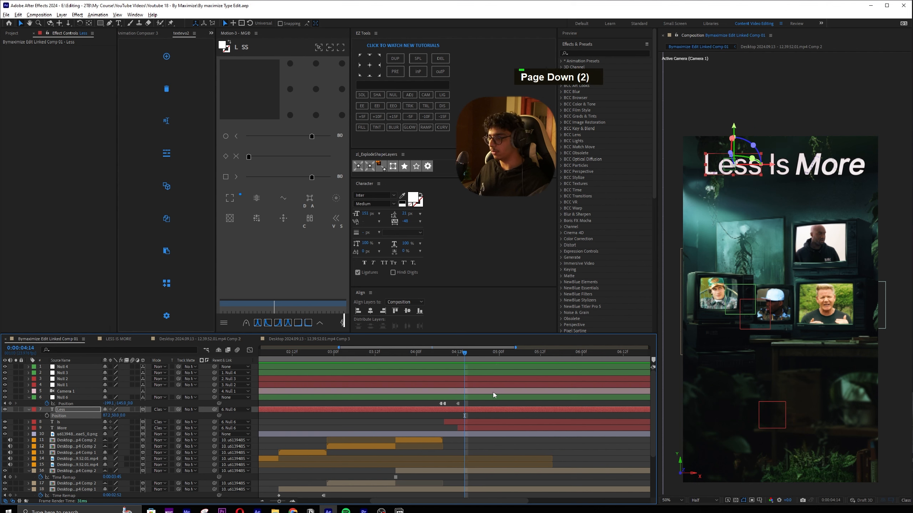
{"action": "key", "text": "Page_Down"}
{"action": "key", "text": "ctrl+shift+d"}
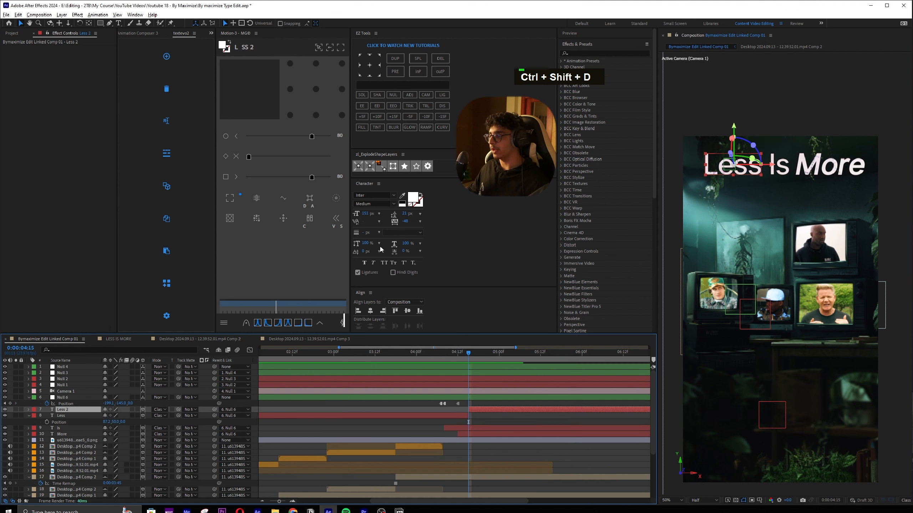
{"action": "left_click", "coordinate": [382, 264]}
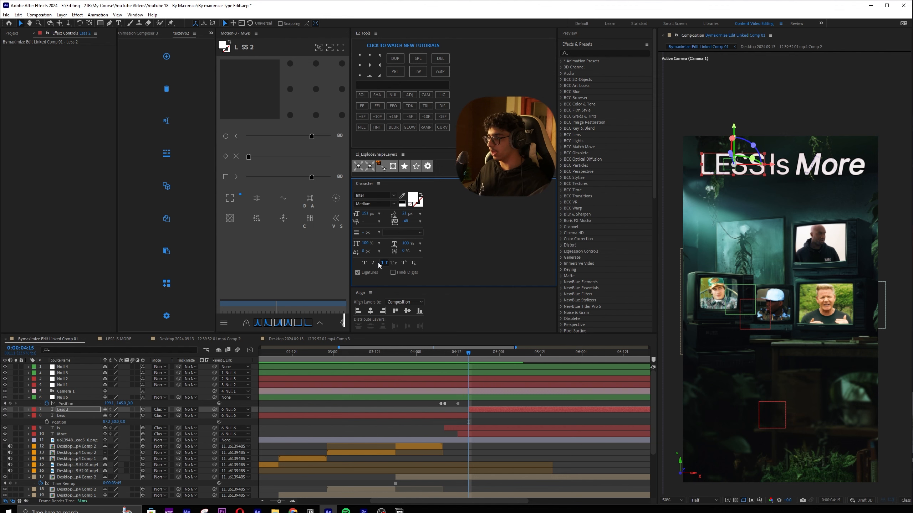
{"action": "left_click", "coordinate": [384, 264]}
{"action": "double_click", "coordinate": [828, 165]}
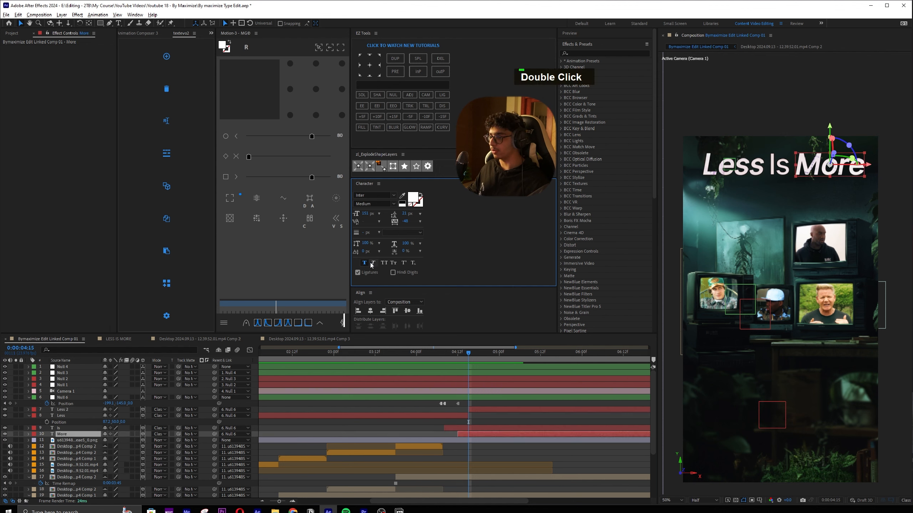
{"action": "key", "text": "ctrl+shift+d"}
{"action": "double_click", "coordinate": [373, 263]}
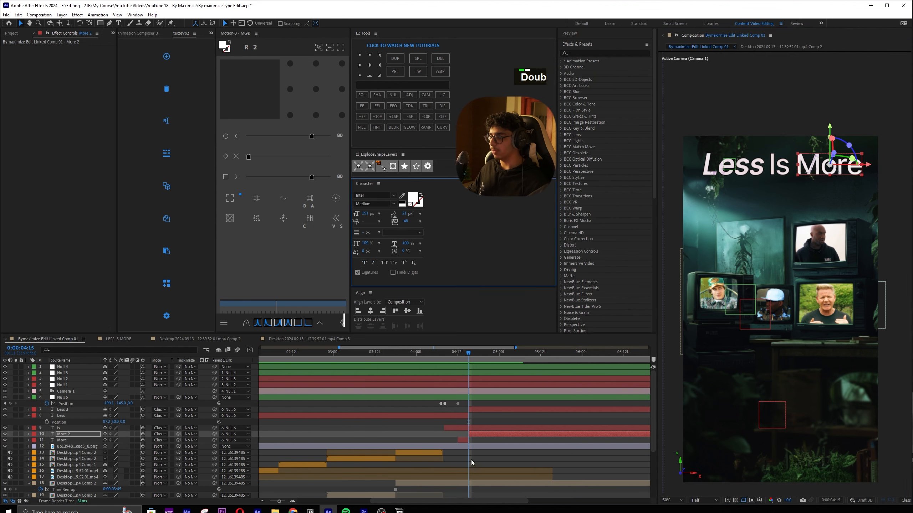
Undo the "Less" and "More" layer splits and their style changes
{"action": "key", "text": "ctrl+z"}
{"action": "key", "text": "ctrl+z"}
{"action": "key", "text": "ctrl+z"}
{"action": "key", "text": "ctrl+z"}
{"action": "key", "text": "ctrl+z"}
{"action": "key", "text": "ctrl+z"}
{"action": "key", "text": "ctrl+z"}
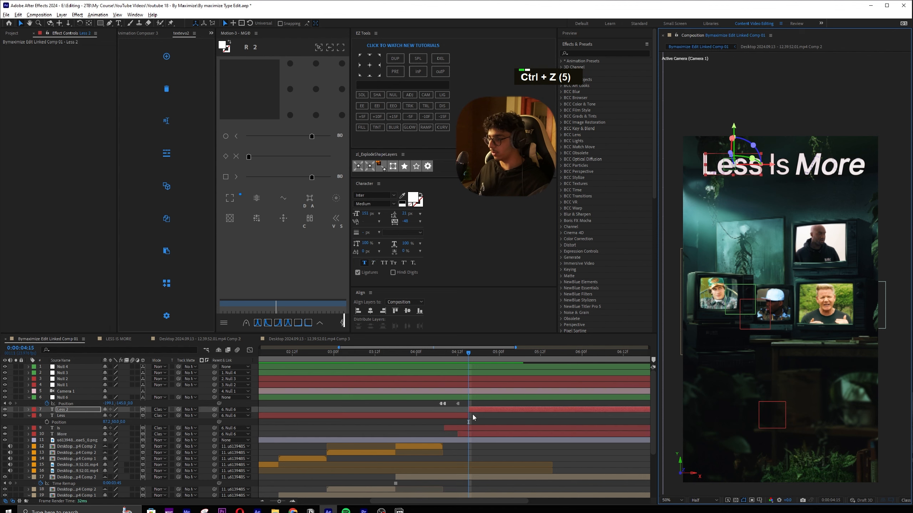
{"action": "key", "text": "ctrl+z"}
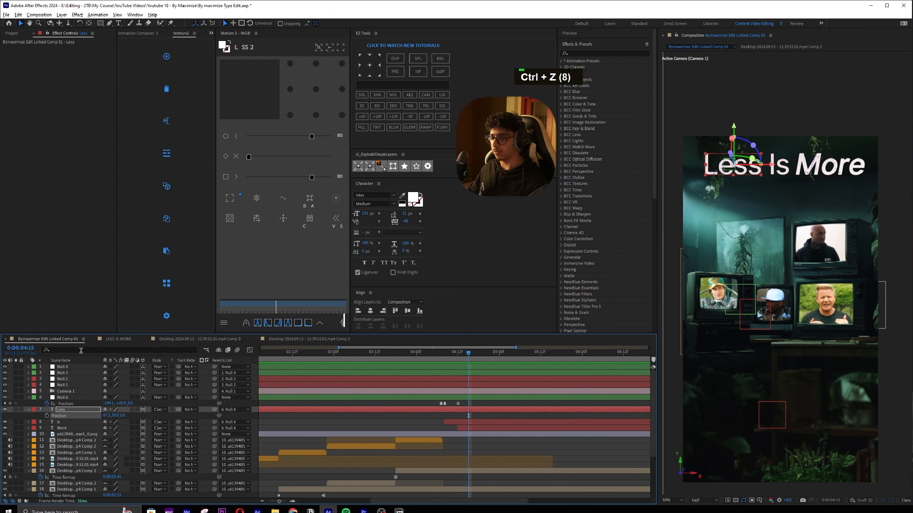
Keyframe the Source Text of "Less" so it switches to faux bold and faux italic at 0:00:04:15
{"action": "double_click", "coordinate": [129, 416]}
{"action": "left_click", "coordinate": [68, 349]}
{"action": "type", "text": "source"}
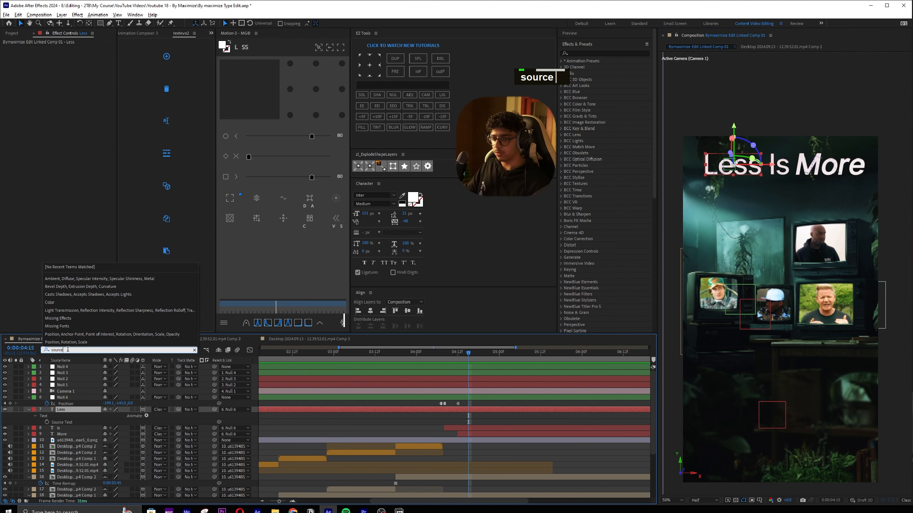
{"action": "left_click", "coordinate": [47, 422]}
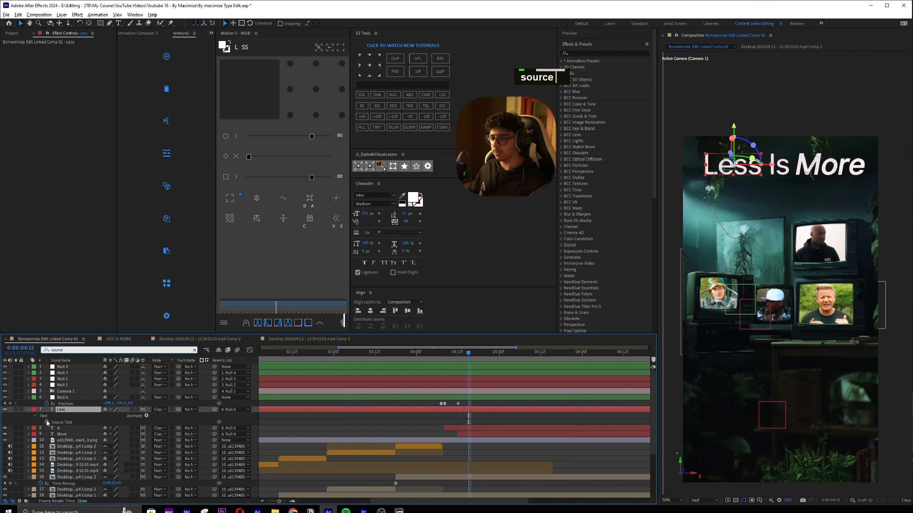
{"action": "double_click", "coordinate": [373, 263]}
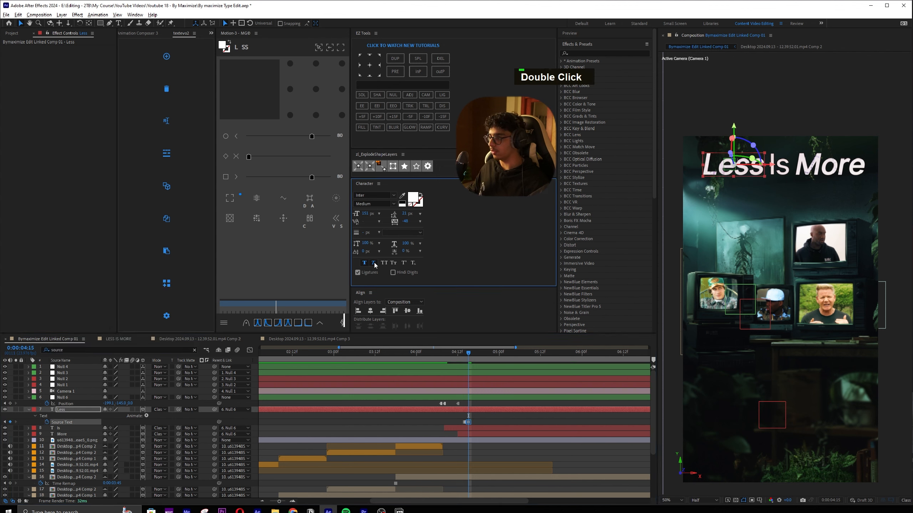
Keyframe the Source Text of "More" so it switches from bold italic to regular at 0:00:04:15, and play it back
{"action": "left_click", "coordinate": [62, 434]}
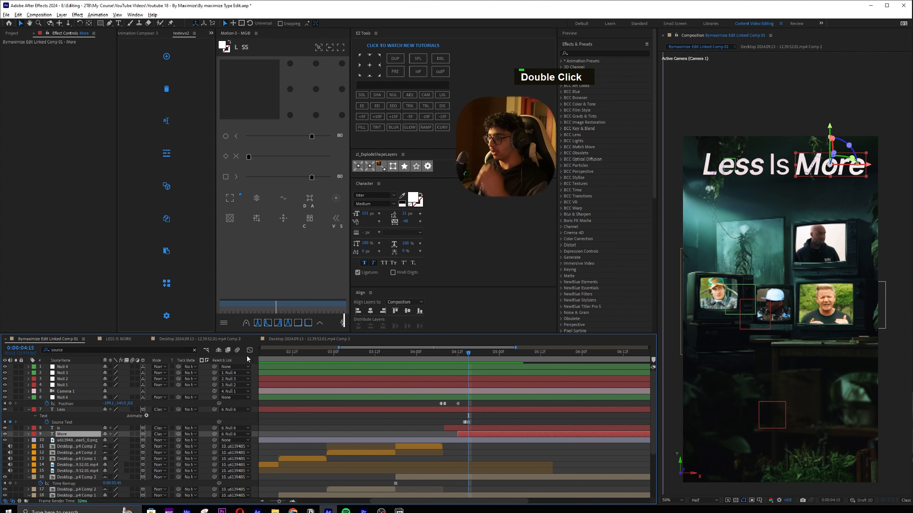
{"action": "left_click", "coordinate": [71, 351]}
{"action": "key", "text": "Return"}
{"action": "left_click", "coordinate": [47, 446]}
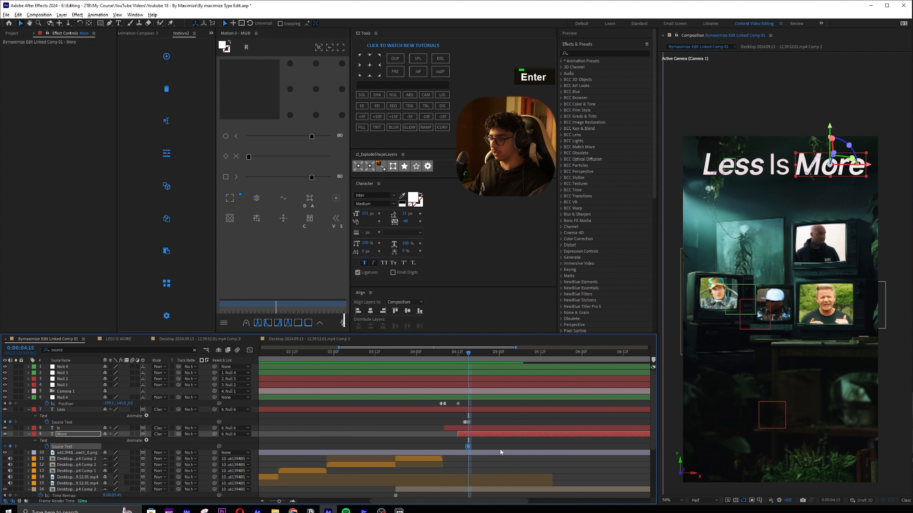
{"action": "left_click", "coordinate": [455, 350]}
{"action": "key", "text": "space"}
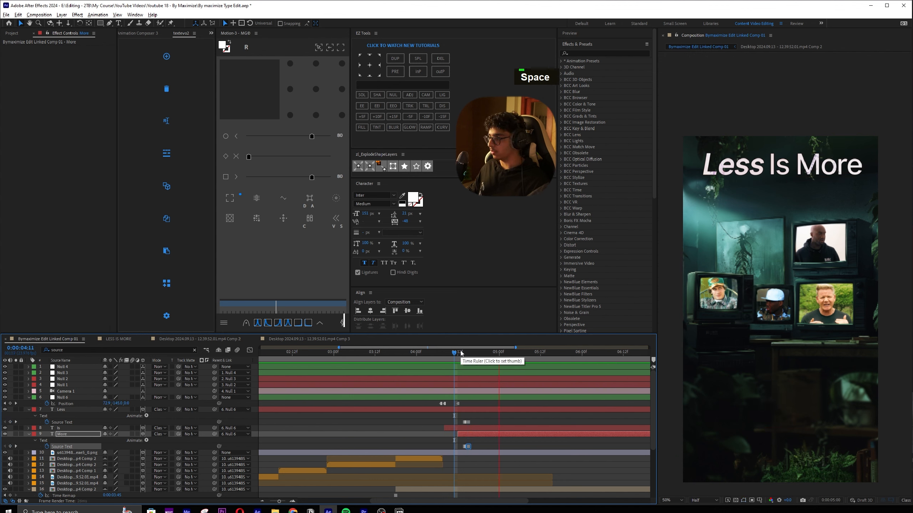
Move the Source Text keyframes of "Less" and "More" to start around 0:00:04:18, preview them and save the project
{"action": "left_click", "coordinate": [458, 352]}
{"action": "mouse_move", "coordinate": [476, 418]}
{"action": "left_mouse_down"}
{"action": "mouse_move", "coordinate": [462, 456]}
{"action": "mouse_move", "coordinate": [471, 421]}
{"action": "mouse_move", "coordinate": [480, 422]}
{"action": "left_mouse_up"}
{"action": "key", "text": "space"}
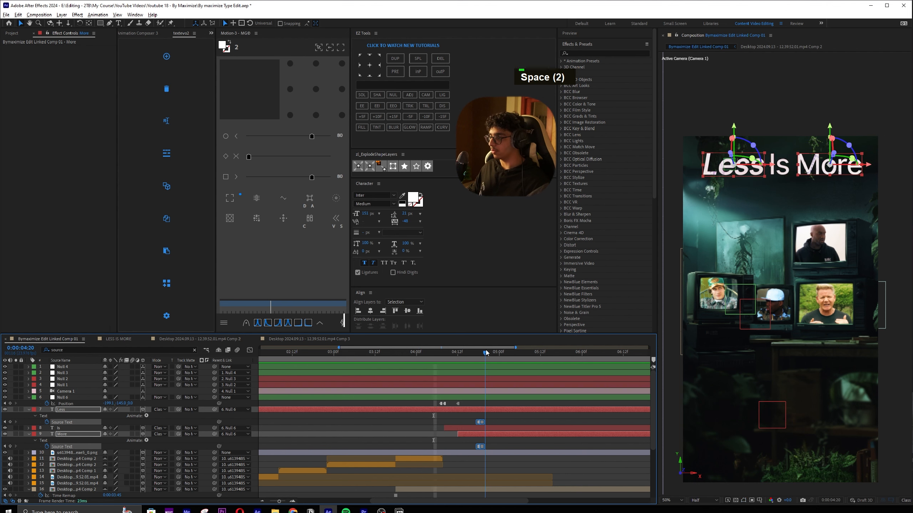
{"action": "left_click", "coordinate": [509, 414]}
{"action": "key", "text": "Page_Down"}
{"action": "key", "text": "ctrl+s"}
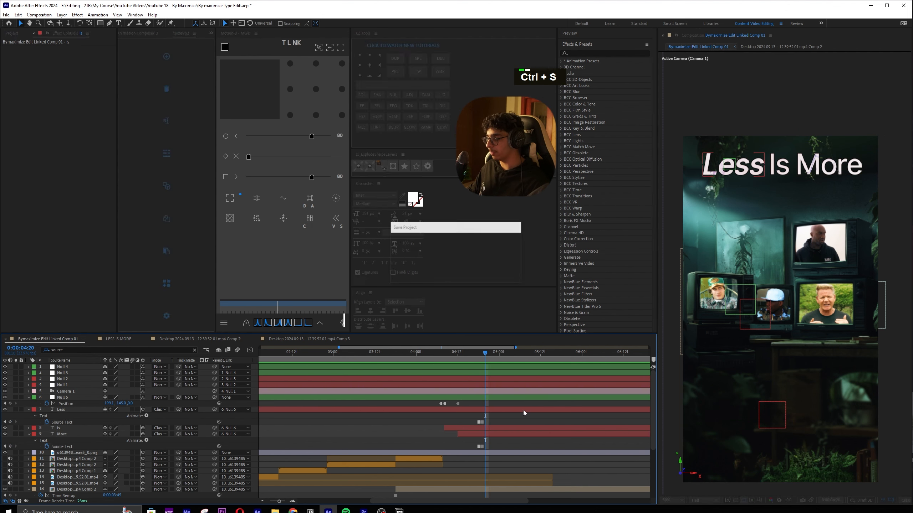
Move the three title word layers to the top of the layer stack and trim the start of "Less" to about 0:00:03:18
{"action": "left_click", "coordinate": [29, 410]}
{"action": "left_click", "coordinate": [54, 417]}
{"action": "left_click", "coordinate": [28, 422]}
{"action": "left_click", "coordinate": [61, 409], "text": "shift"}
{"action": "left_click_drag", "start_coordinate": [61, 409], "coordinate": [78, 364]}
{"action": "scroll", "coordinate": [131, 383], "scroll_direction": "up", "scroll_amount": 1}
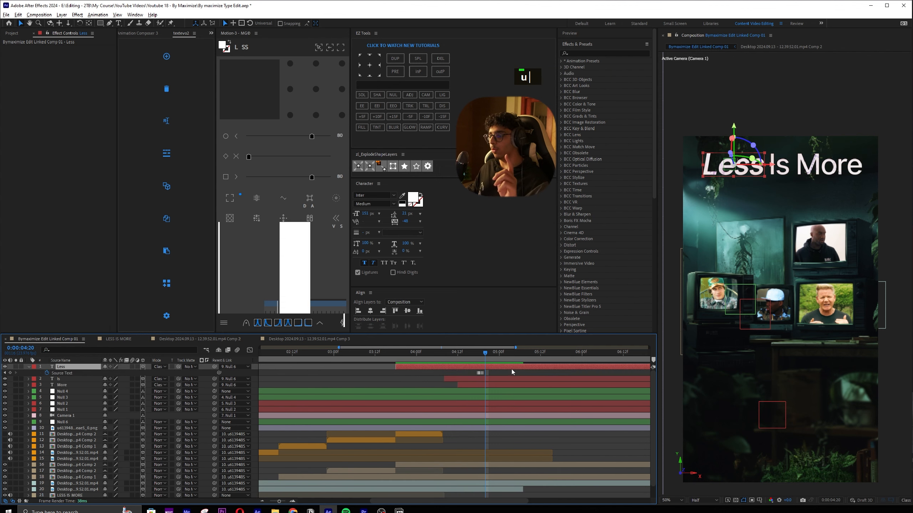
Duplicate the "Less", "Is" and "More" layers at 0:00:04:21 and place the copies as a second line directly below the first
{"action": "key", "text": "Page_Down"}
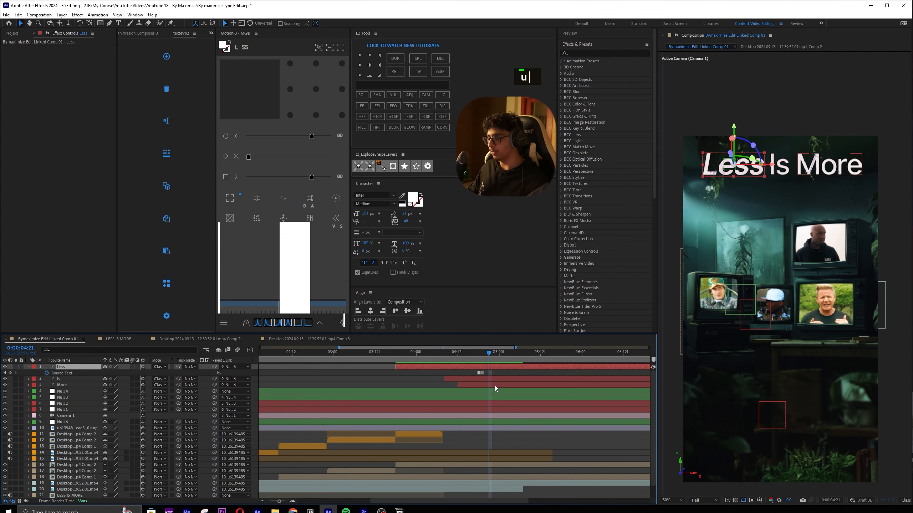
{"action": "left_click", "coordinate": [495, 385], "text": "shift"}
{"action": "key", "text": "ctrl+d"}
{"action": "left_click_drag", "start_coordinate": [754, 169], "coordinate": [784, 193]}
{"action": "key", "text": "alt+Tab"}
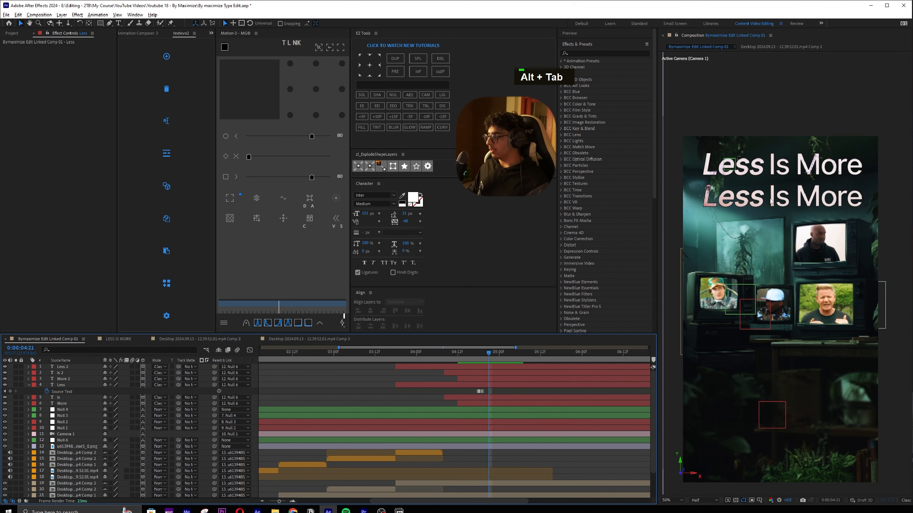
Copy the regular-style Source Text keyframe from "Less 2" and paste it at 0:00:04:21 on both "Less 2" and "Less"
{"action": "scroll", "coordinate": [770, 201], "scroll_direction": "up", "scroll_amount": 2}
{"action": "scroll", "coordinate": [770, 202], "scroll_direction": "down", "scroll_amount": 2}
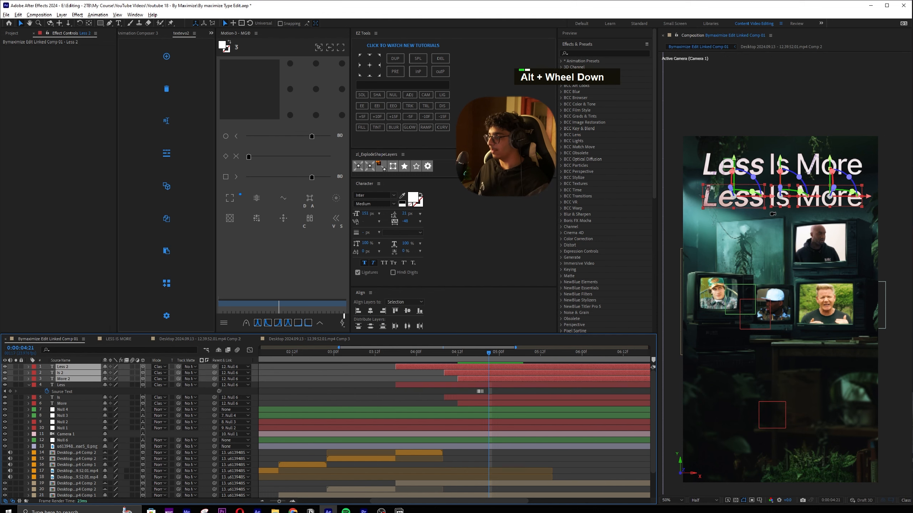
{"action": "left_click", "coordinate": [503, 386]}
{"action": "key", "text": "u"}
{"action": "left_click", "coordinate": [413, 377]}
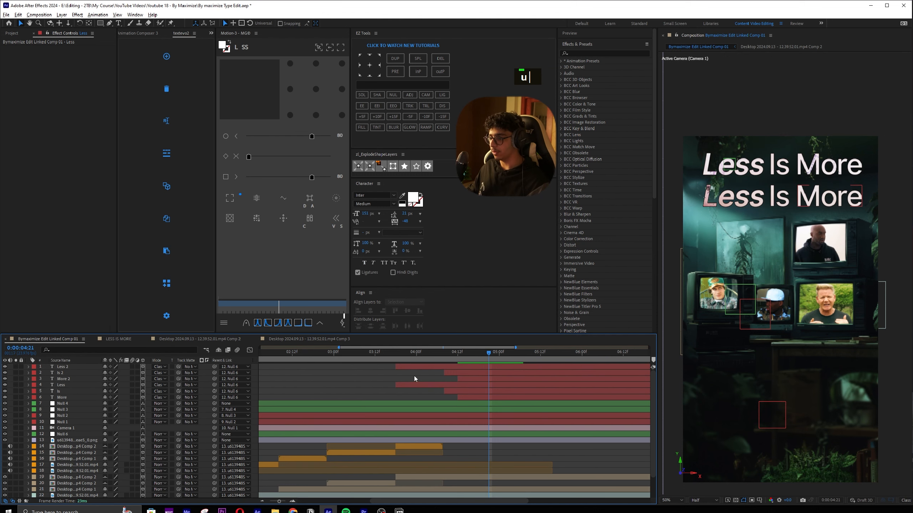
{"action": "key", "text": "u"}
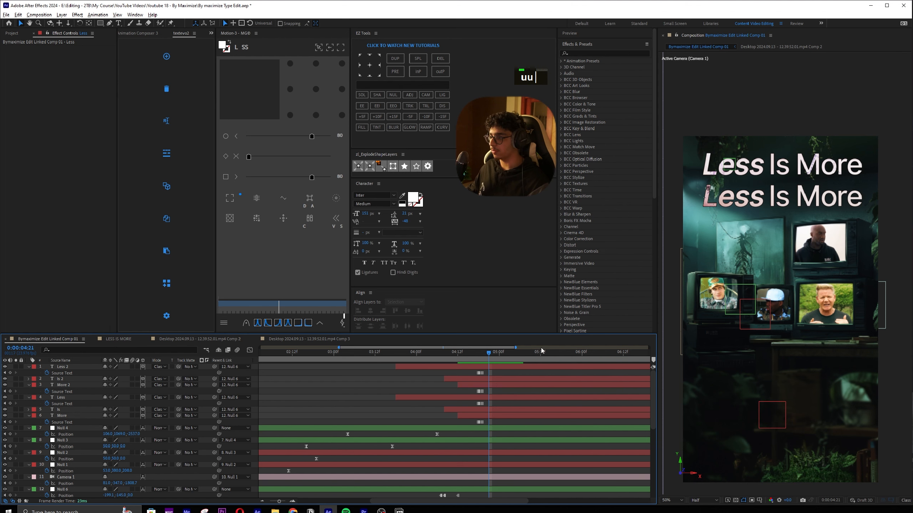
{"action": "scroll", "coordinate": [481, 426], "scroll_direction": "up", "scroll_amount": 2}
{"action": "left_click", "coordinate": [469, 373]}
{"action": "key", "text": "ctrl+c"}
{"action": "key", "text": "ctrl+v"}
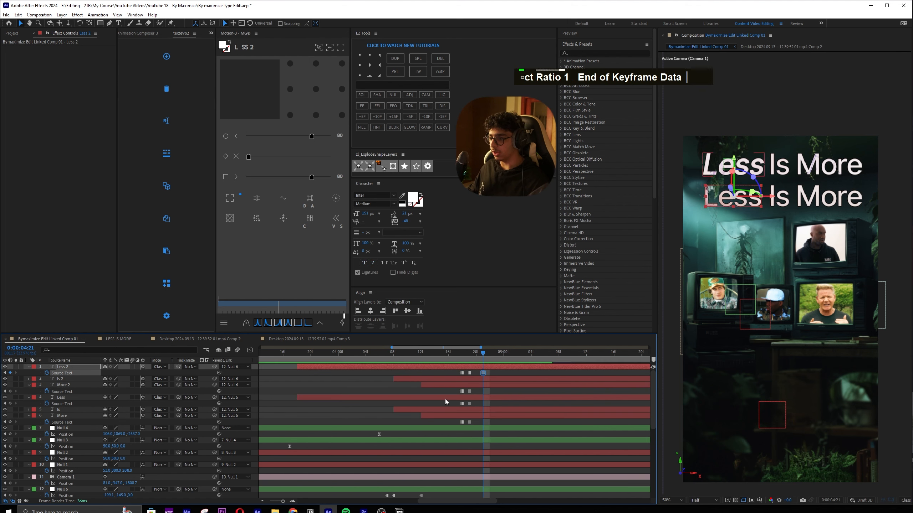
{"action": "left_click", "coordinate": [478, 398]}
{"action": "key", "text": "ctrl+v"}
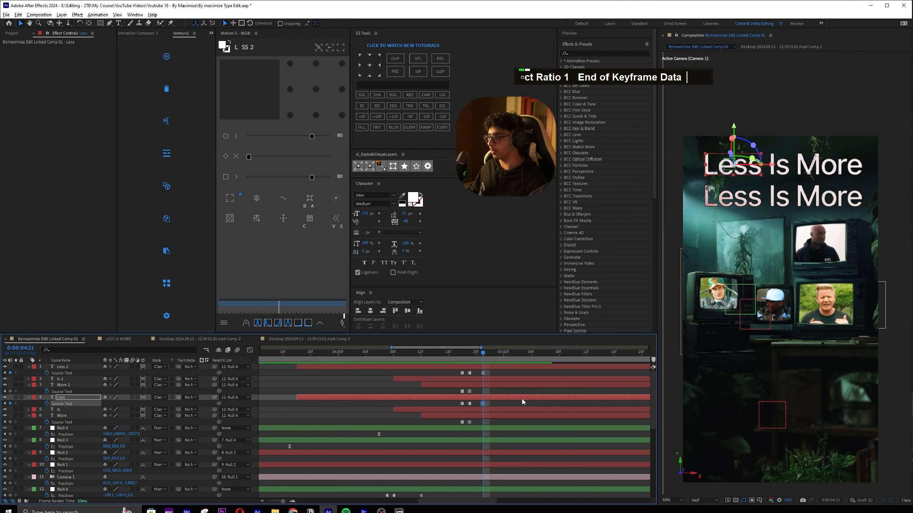
Enable Source Text keyframing on the "Is 2" and "Is" layers at 0:00:04:21
{"action": "left_click", "coordinate": [491, 379]}
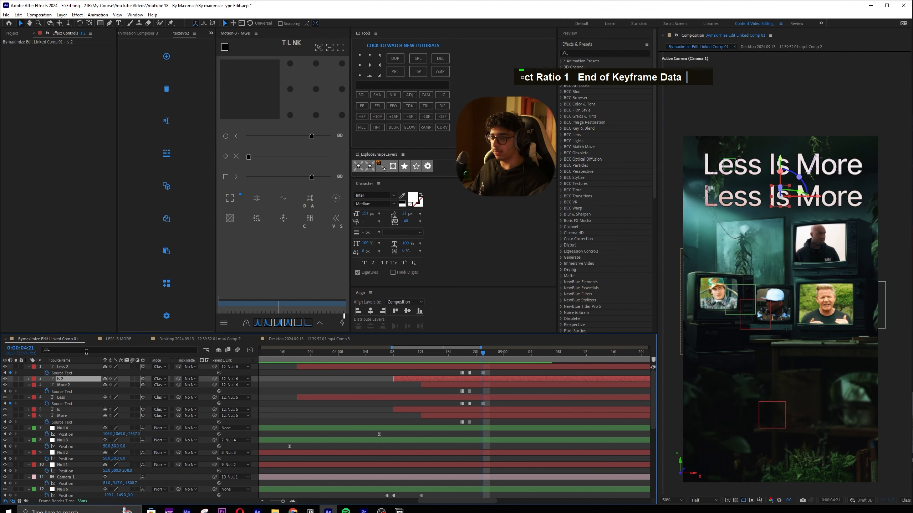
{"action": "double_click", "coordinate": [89, 349]}
{"action": "type", "text": "source"}
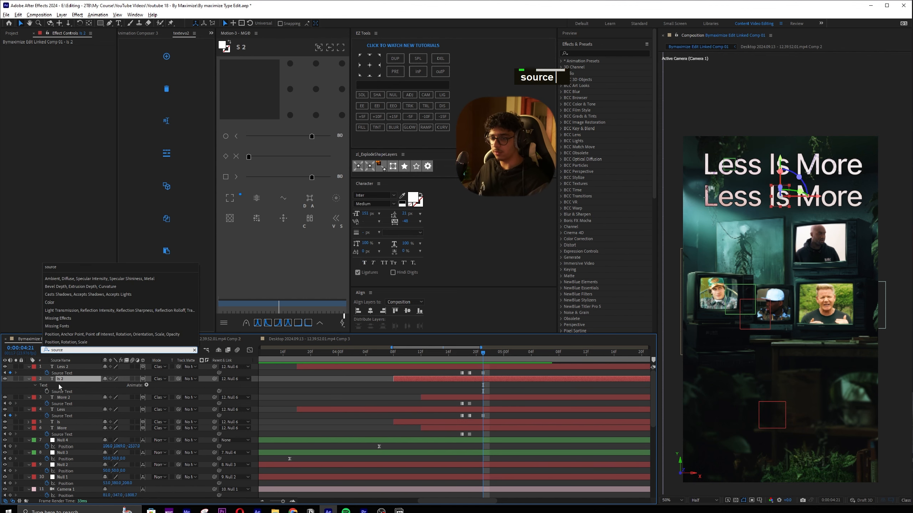
{"action": "left_click", "coordinate": [489, 423]}
{"action": "left_click", "coordinate": [82, 349]}
{"action": "type", "text": "source"}
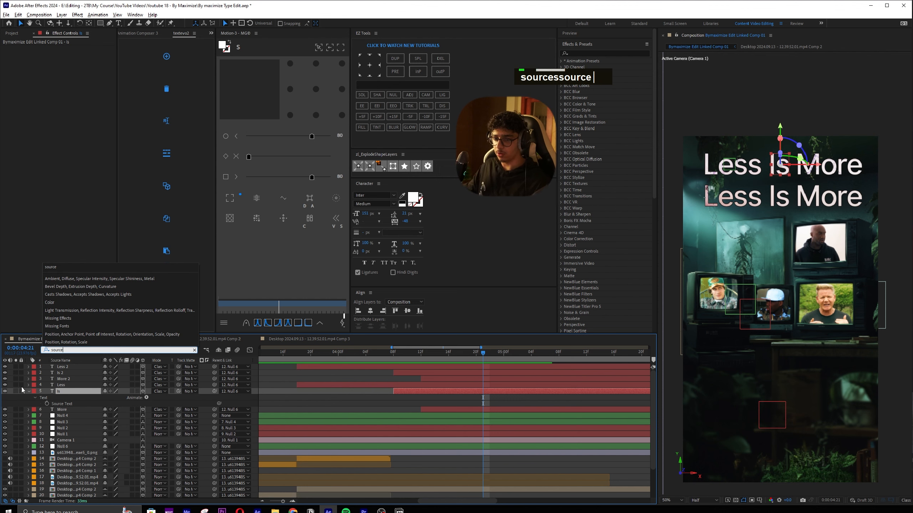
{"action": "key", "text": "Escape"}
{"action": "left_click", "coordinate": [395, 407]}
{"action": "key", "text": "u"}
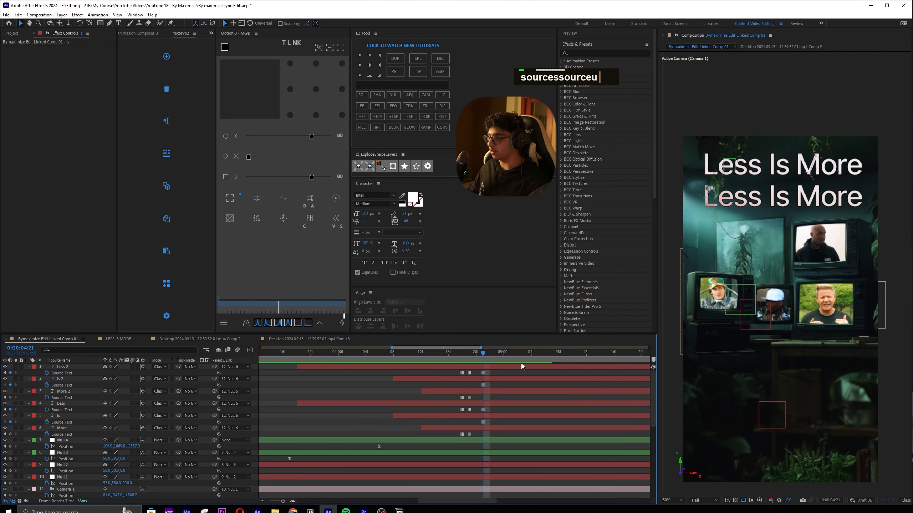
Apply faux bold and faux italic to only the "Is 2" and "Is" layers at 0:00:04:21
{"action": "left_click", "coordinate": [489, 368]}
{"action": "left_click", "coordinate": [488, 380], "text": "ctrl"}
{"action": "left_click", "coordinate": [489, 403], "text": "ctrl"}
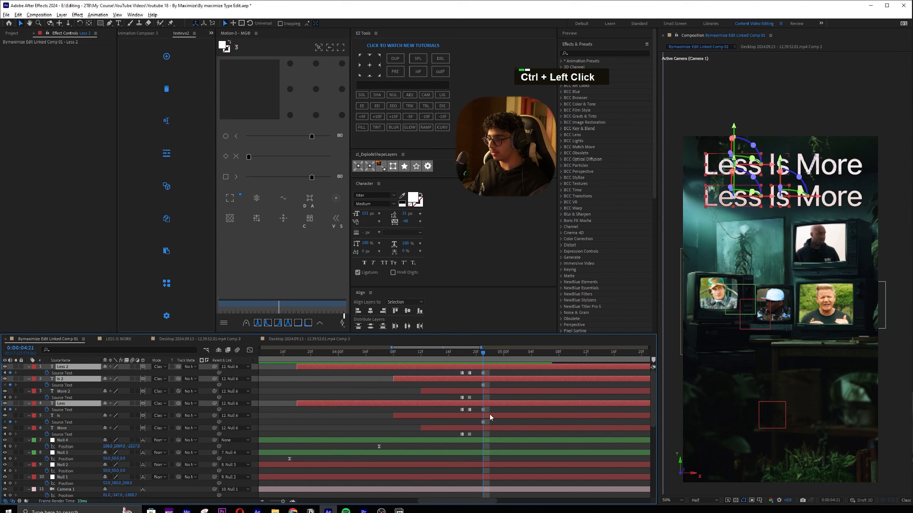
{"action": "left_click", "coordinate": [489, 415], "text": "ctrl"}
{"action": "left_click", "coordinate": [489, 403], "text": "ctrl"}
{"action": "left_click", "coordinate": [489, 367], "text": "ctrl"}
{"action": "left_click", "coordinate": [374, 262]}
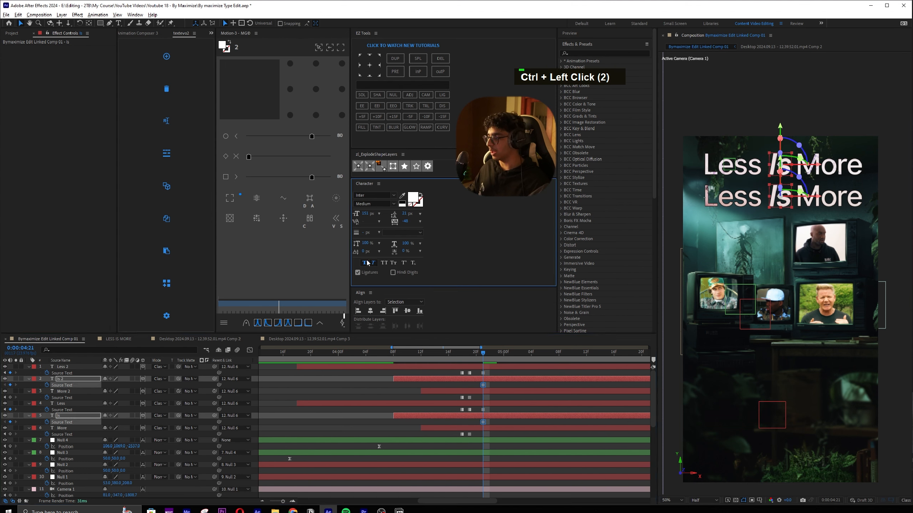
{"action": "key", "text": "alt+Tab"}
{"action": "key", "text": "alt+Tab"}
{"action": "left_click", "coordinate": [492, 388]}
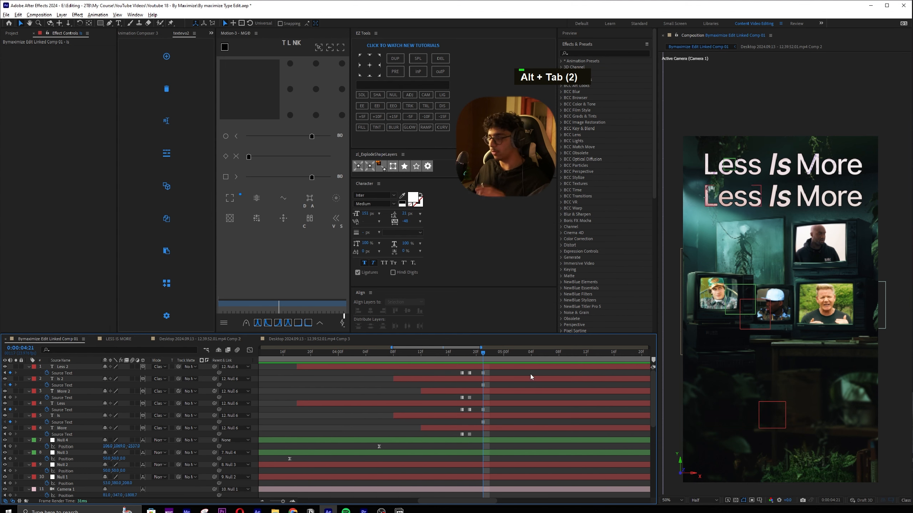
Switch "Is 2" and "Is" back to the regular style at 0:00:04:23 by removing faux bold and faux italic
{"action": "key", "text": "Page_Down"}
{"action": "key", "text": "Page_Down"}
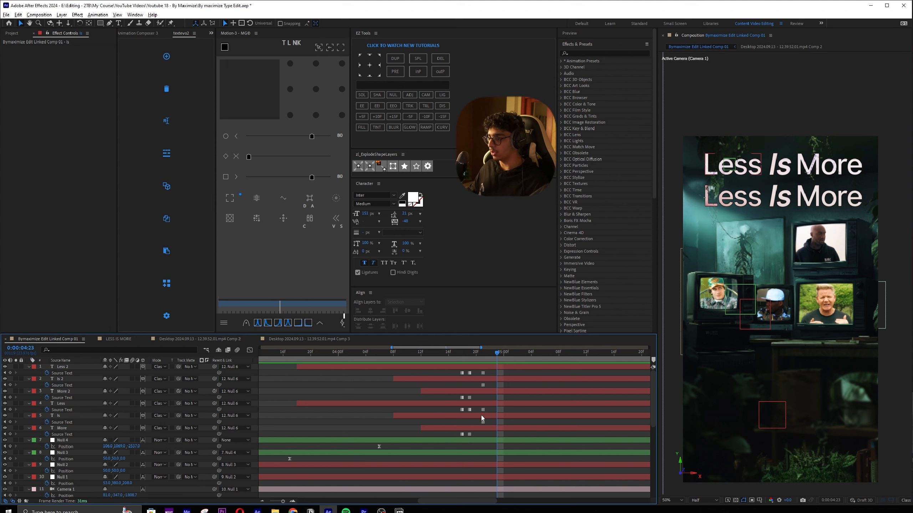
{"action": "key", "text": "Page_Down"}
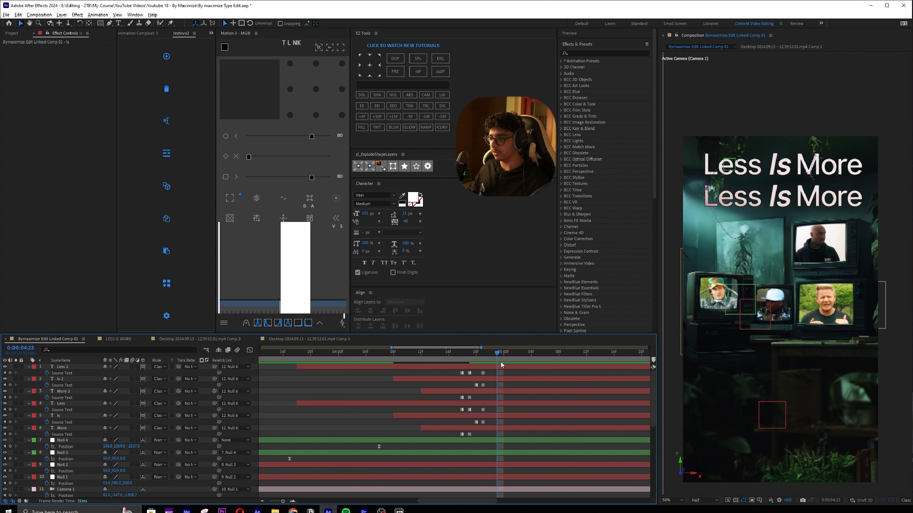
{"action": "left_click", "coordinate": [60, 379]}
{"action": "left_click", "coordinate": [59, 416], "text": "ctrl"}
{"action": "double_click", "coordinate": [372, 263]}
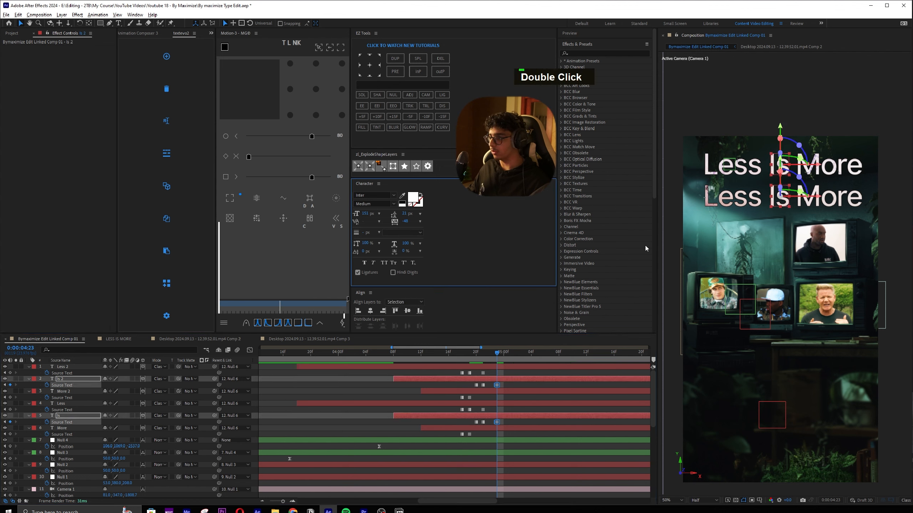
Apply faux bold and faux italic to "More 2" and "More" at 0:00:04:23
{"action": "left_click", "coordinate": [63, 391]}
{"action": "left_click", "coordinate": [62, 428], "text": "ctrl"}
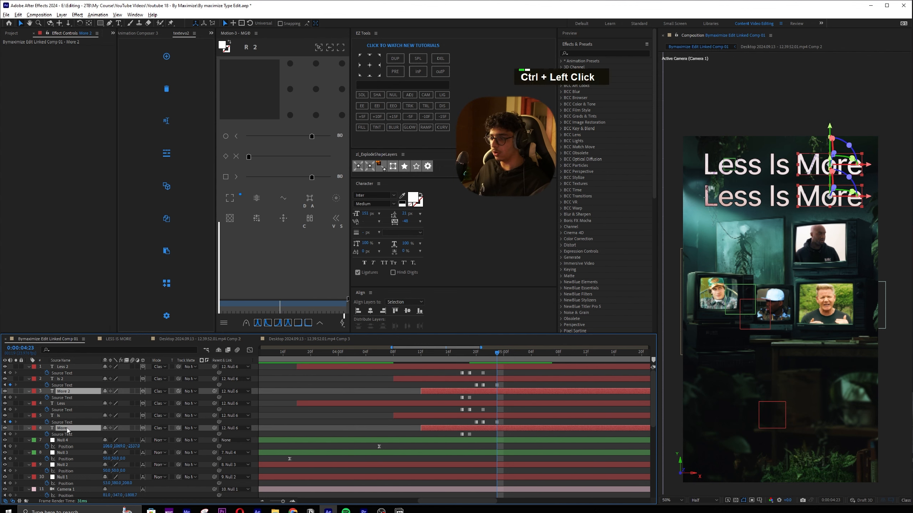
{"action": "double_click", "coordinate": [373, 262]}
Duplicate the "Less 2", "Is 2" and "More 2" layers and place the copies as a third line directly below the second
{"action": "left_click", "coordinate": [63, 366]}
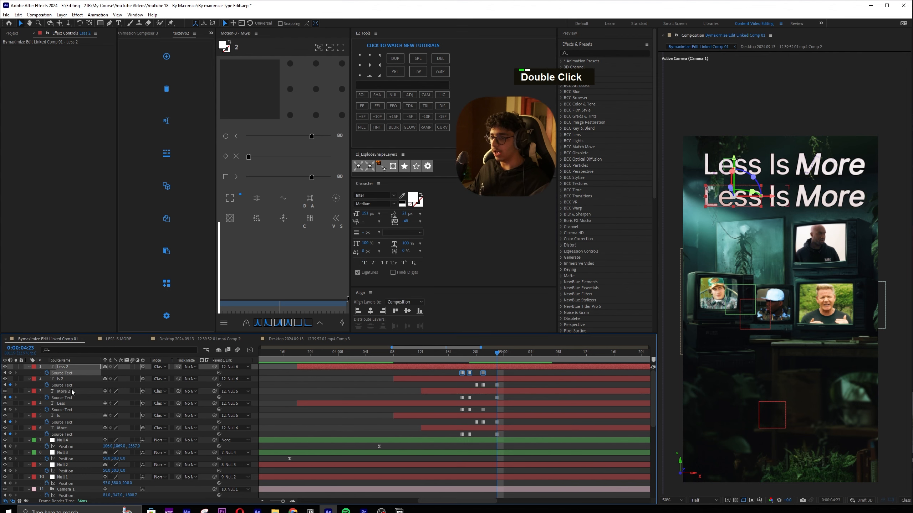
{"action": "left_click", "coordinate": [72, 392], "text": "shift"}
{"action": "key", "text": "ctrl+d"}
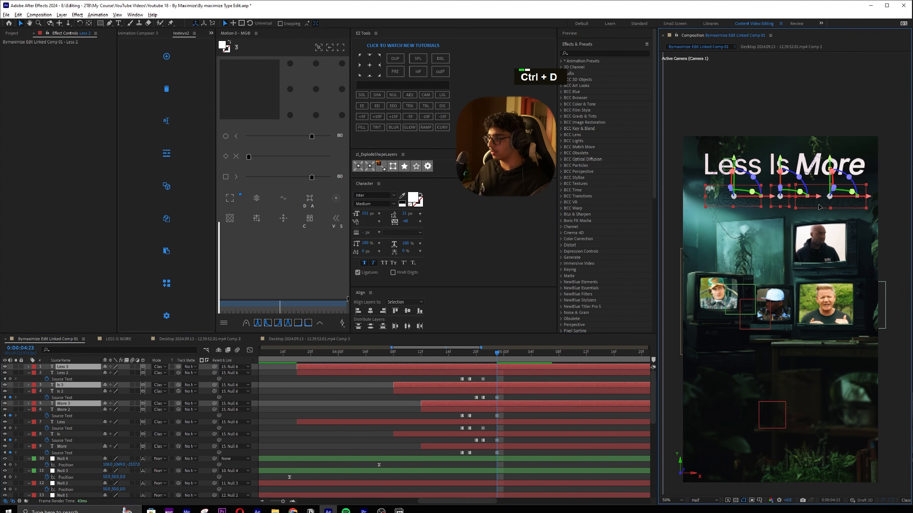
{"action": "left_click_drag", "start_coordinate": [821, 209], "coordinate": [817, 243]}
Trim the start of the second-line layers "Less 2", "Is 2" and "More 2" to 0:00:04:21
{"action": "mouse_move", "coordinate": [483, 354]}
{"action": "left_mouse_down"}
{"action": "mouse_move", "coordinate": [428, 356]}
{"action": "mouse_move", "coordinate": [483, 345]}
{"action": "mouse_move", "coordinate": [469, 345]}
{"action": "left_mouse_up"}
{"action": "key", "text": "Page_Down"}
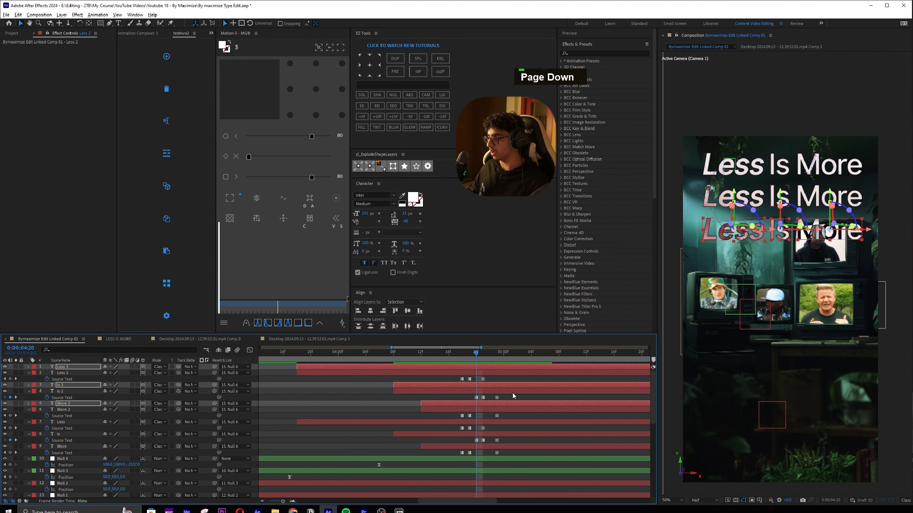
{"action": "key", "text": "Page_Down"}
{"action": "key", "text": "Page_Up"}
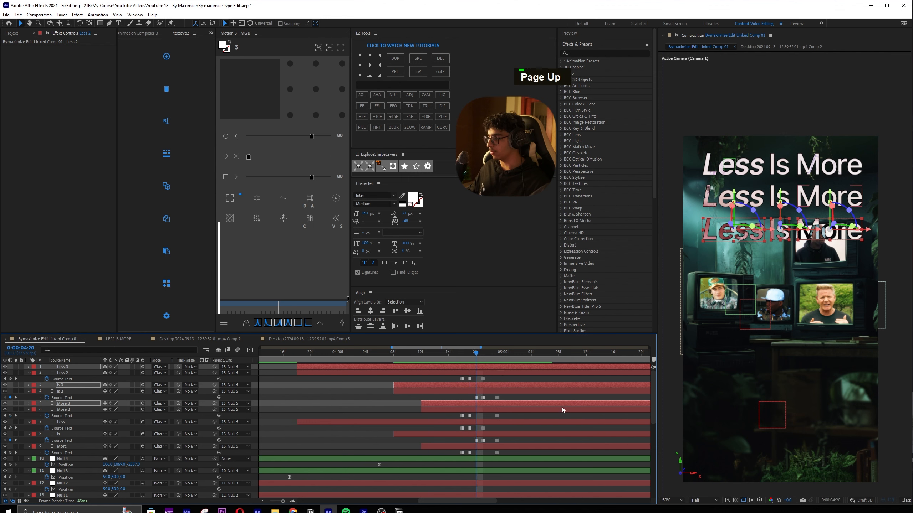
{"action": "key", "text": "Page_Down"}
{"action": "left_click", "coordinate": [540, 374]}
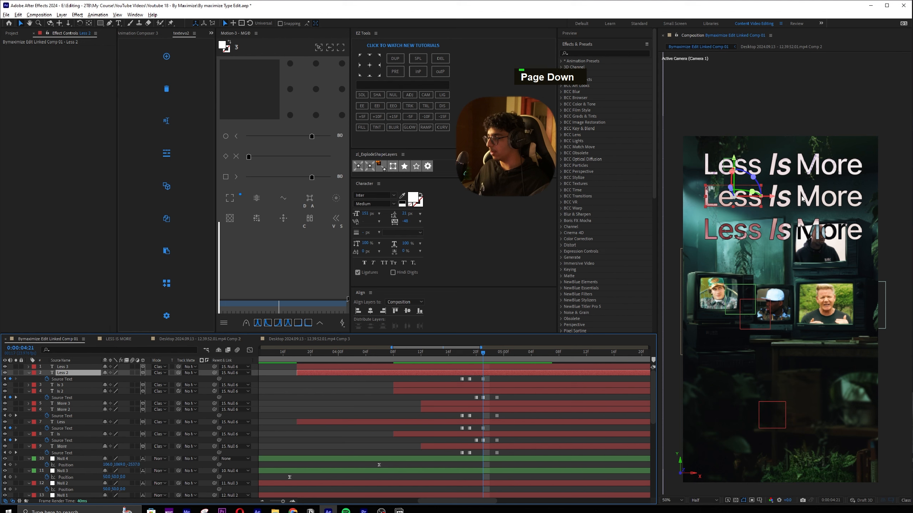
{"action": "left_click", "coordinate": [780, 197], "text": "shift"}
{"action": "left_click", "coordinate": [838, 203], "text": "shift"}
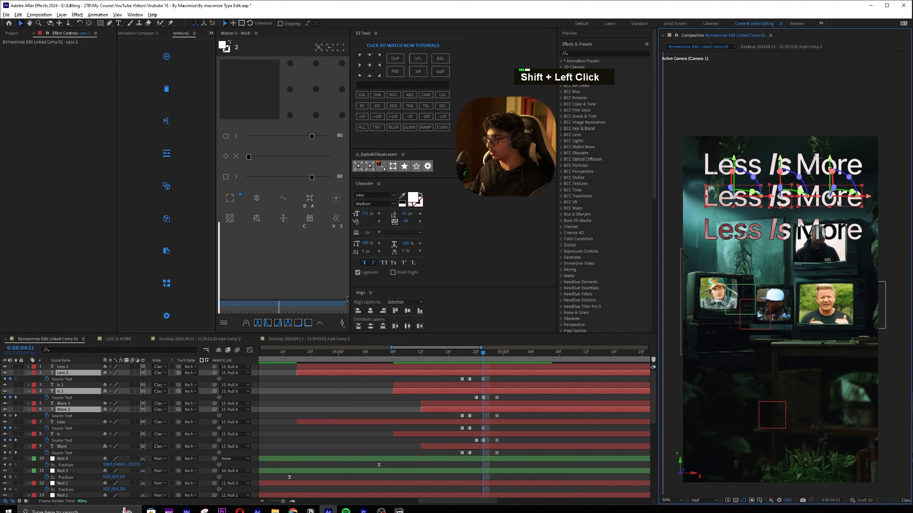
{"action": "key", "text": "alt+bracketleft"}
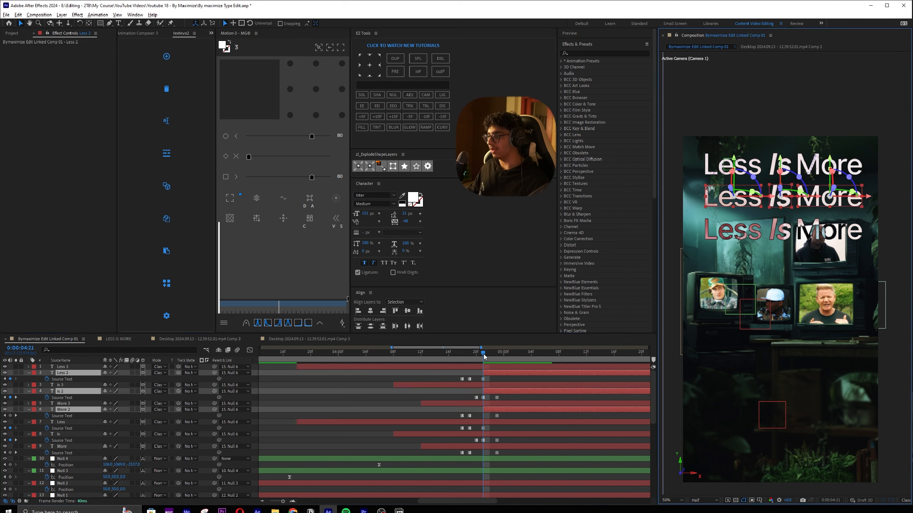
Trim the start of the third-line layers "Less 3", "Is 3" and "More 3" to 0:00:04:23
{"action": "key", "text": "Page_Up"}
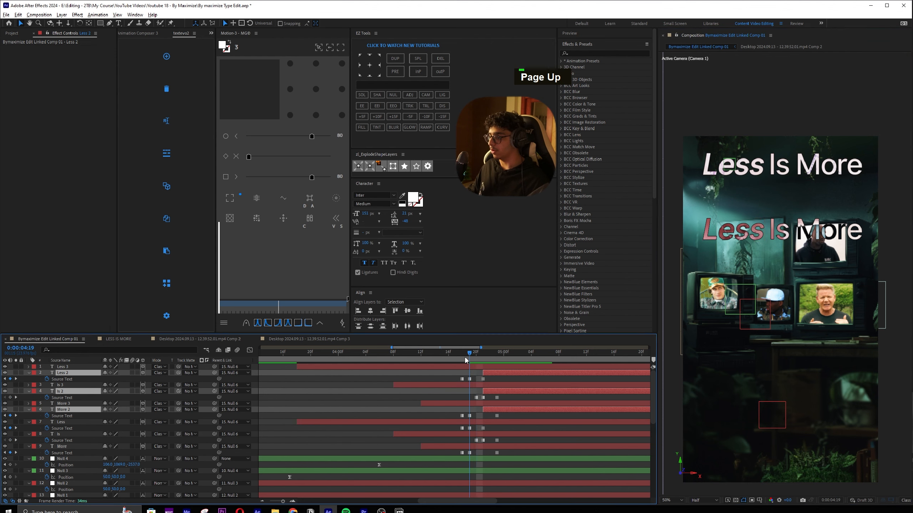
{"action": "key", "text": "Page_Down"}
{"action": "key", "text": "Page_Down"}
{"action": "key", "text": "Page_Down"}
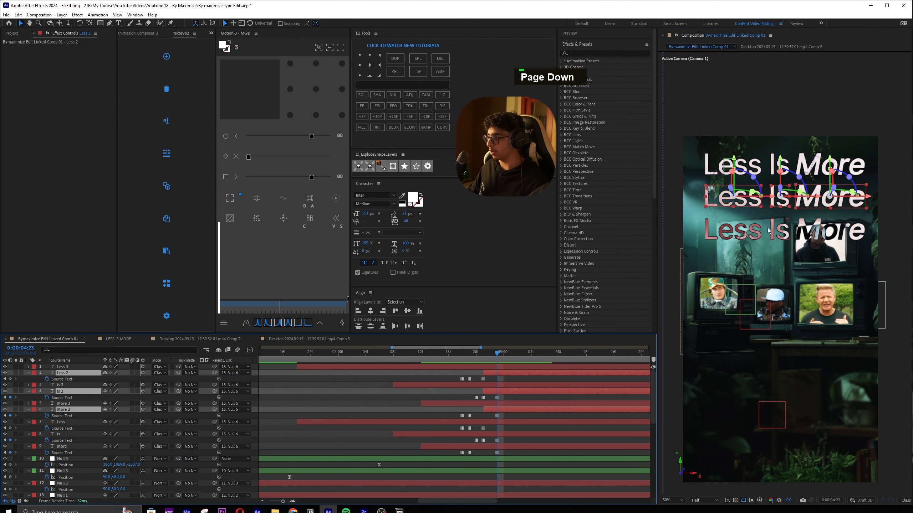
{"action": "left_click", "coordinate": [741, 234]}
{"action": "left_click", "coordinate": [779, 236], "text": "shift"}
{"action": "left_click", "coordinate": [823, 233], "text": "shift"}
{"action": "key", "text": "alt+["}
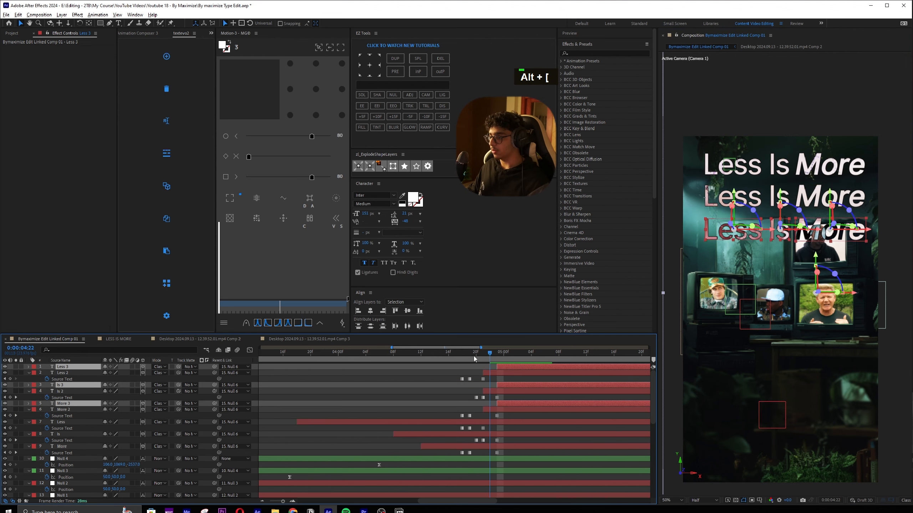
Preview the staggered appearance of the three title lines and review the layer stack
{"action": "left_click", "coordinate": [442, 355]}
{"action": "key", "text": "space"}
{"action": "scroll", "coordinate": [454, 366], "scroll_direction": "down", "scroll_amount": 3}
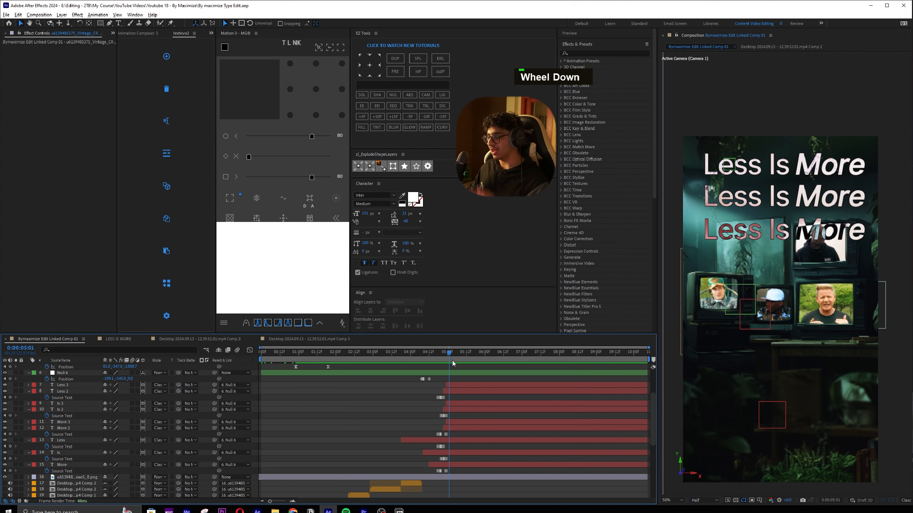
Duplicate the third "Less Is More" text line at 0:00:05:01 and place the copy directly below it as a fourth line
{"action": "mouse_move", "coordinate": [449, 354]}
{"action": "left_mouse_down"}
{"action": "mouse_move", "coordinate": [431, 353]}
{"action": "mouse_move", "coordinate": [442, 353]}
{"action": "left_mouse_up"}
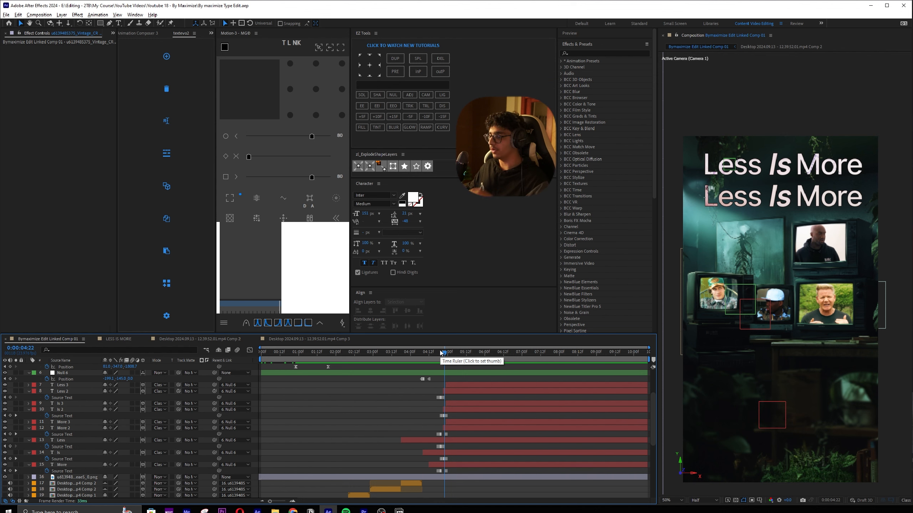
{"action": "left_click_drag", "start_coordinate": [441, 353], "coordinate": [455, 354]}
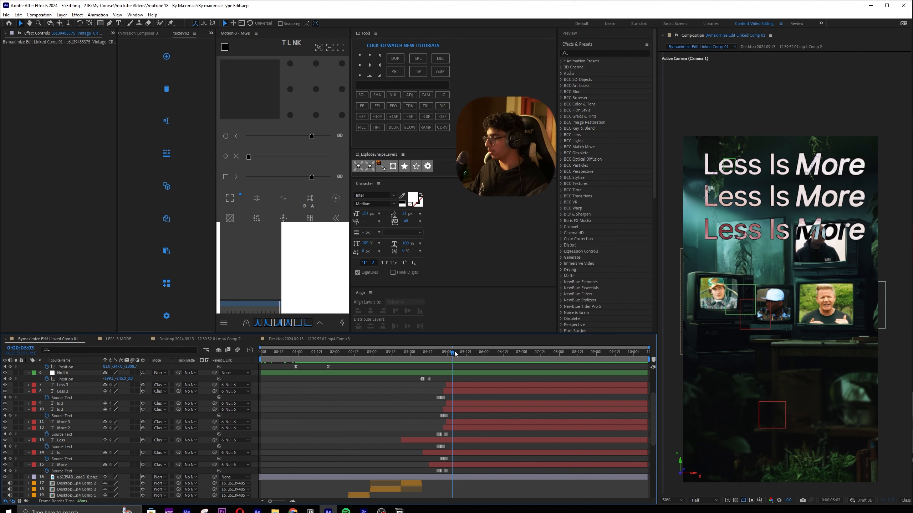
{"action": "key", "text": "Page_Up"}
{"action": "key", "text": "Page_Up"}
{"action": "key", "text": "Page_Up"}
{"action": "key", "text": "Page_Up"}
{"action": "scroll", "coordinate": [495, 400], "scroll_direction": "up", "scroll_amount": 2}
{"action": "key", "text": "Page_Down"}
{"action": "key", "text": "Page_Down"}
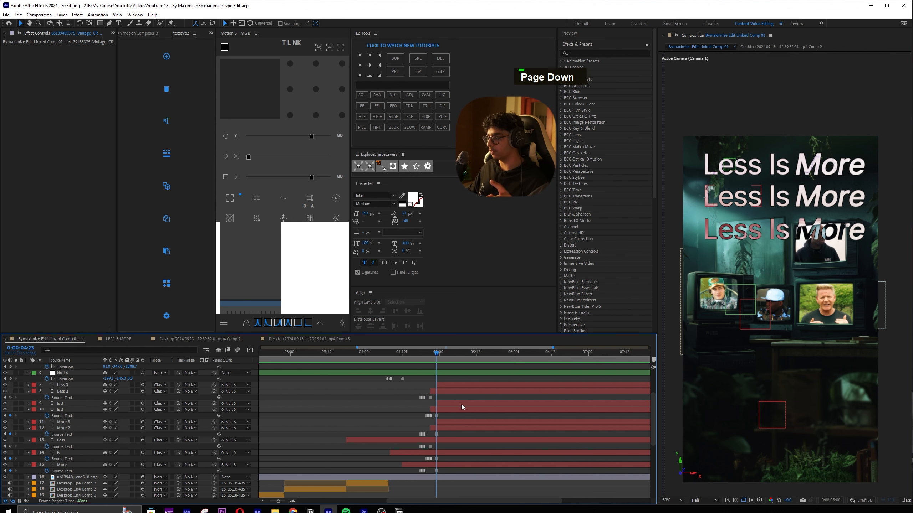
{"action": "left_click", "coordinate": [733, 231]}
{"action": "left_click", "coordinate": [780, 231], "text": "shift"}
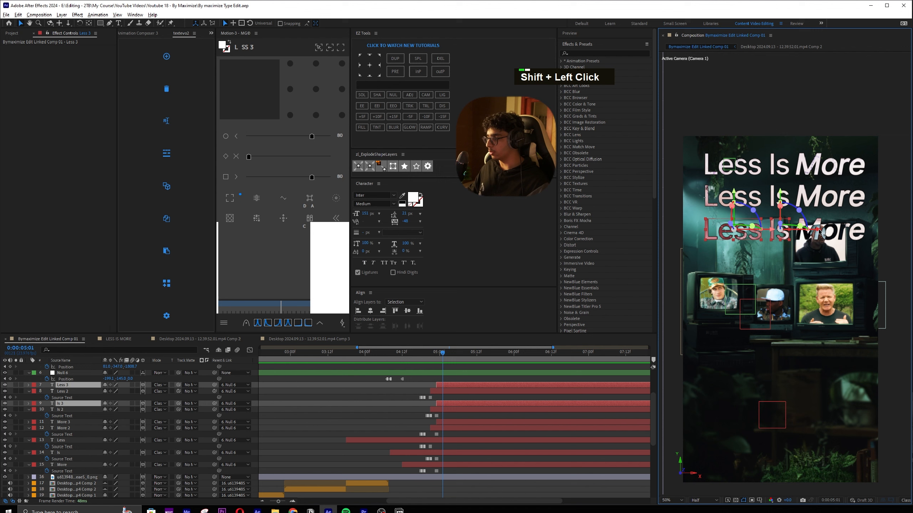
{"action": "left_click", "coordinate": [817, 229], "text": "shift"}
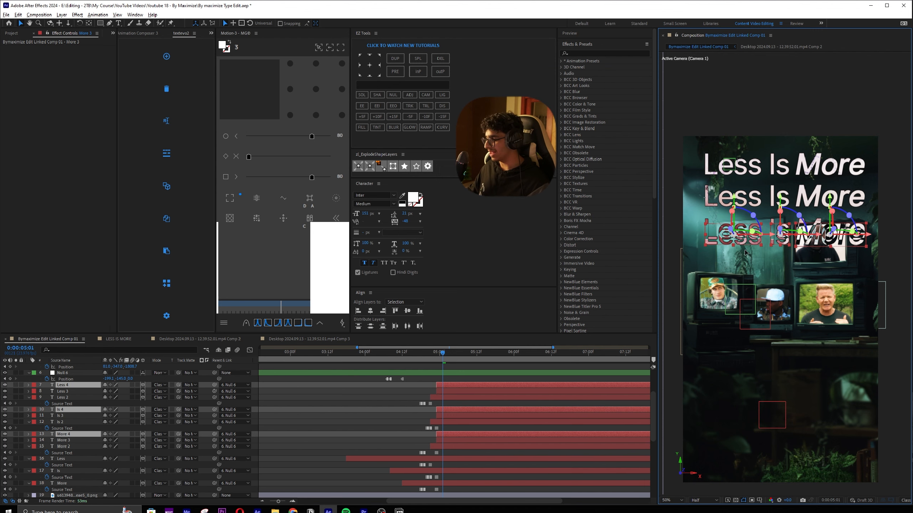
{"action": "left_click_drag", "start_coordinate": [745, 253], "coordinate": [745, 262]}
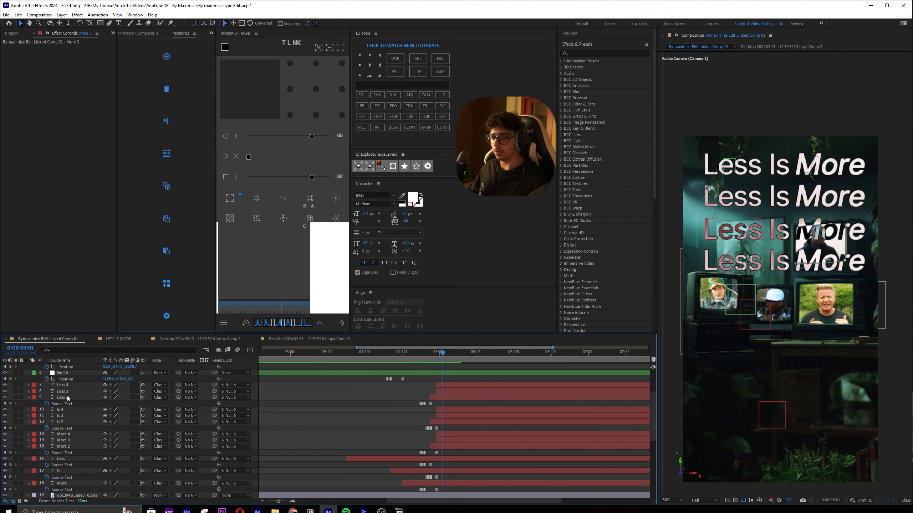
Turn off faux bold and faux italic on the four More text layers at 0:00:05:01
{"action": "left_click", "coordinate": [64, 446]}
{"action": "left_click", "coordinate": [73, 434], "text": "shift"}
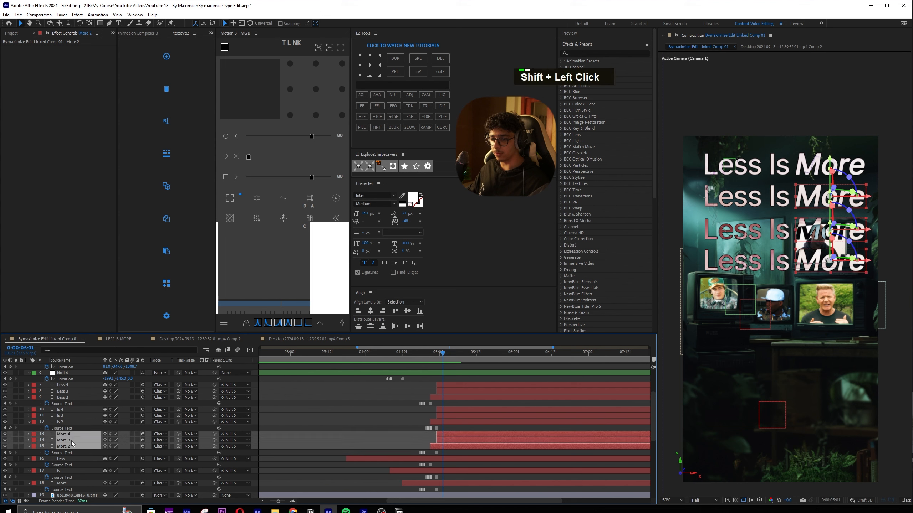
{"action": "left_click", "coordinate": [62, 483], "text": "ctrl"}
{"action": "double_click", "coordinate": [375, 262]}
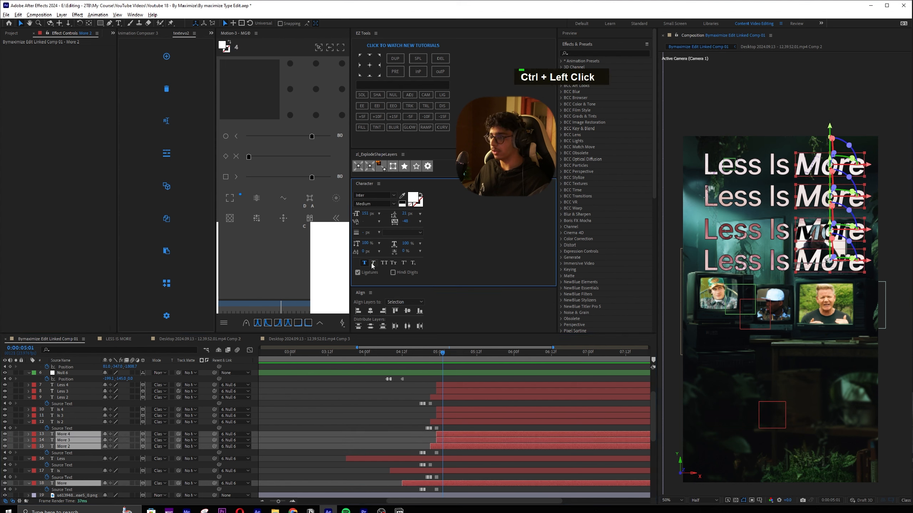
Apply faux bold and faux italic to the four Less text layers at 0:00:05:01 and preview the animation
{"action": "left_click", "coordinate": [62, 385]}
{"action": "left_click", "coordinate": [63, 397], "text": "shift"}
{"action": "left_click", "coordinate": [60, 458], "text": "ctrl"}
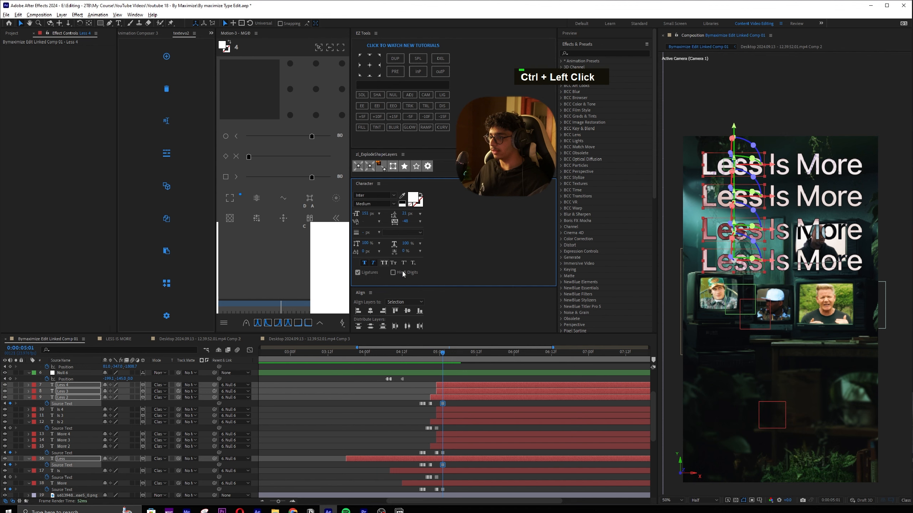
{"action": "left_click_drag", "start_coordinate": [441, 353], "coordinate": [384, 352]}
{"action": "key", "text": "space"}
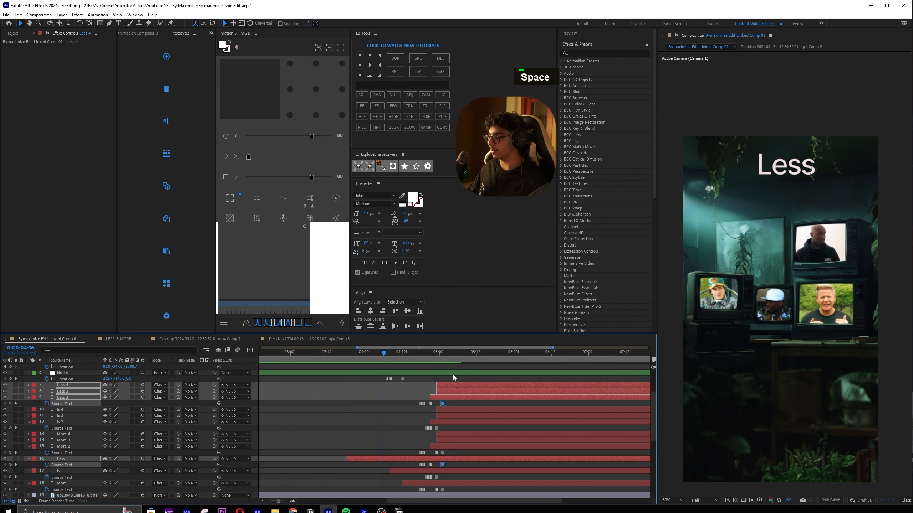
{"action": "key", "text": "space"}
Trim the starts of Less 4, Is 4 and More 4 to 0:00:05:01 and play back the line reveal
{"action": "key", "text": "Page_Down"}
{"action": "key", "text": "Page_Down"}
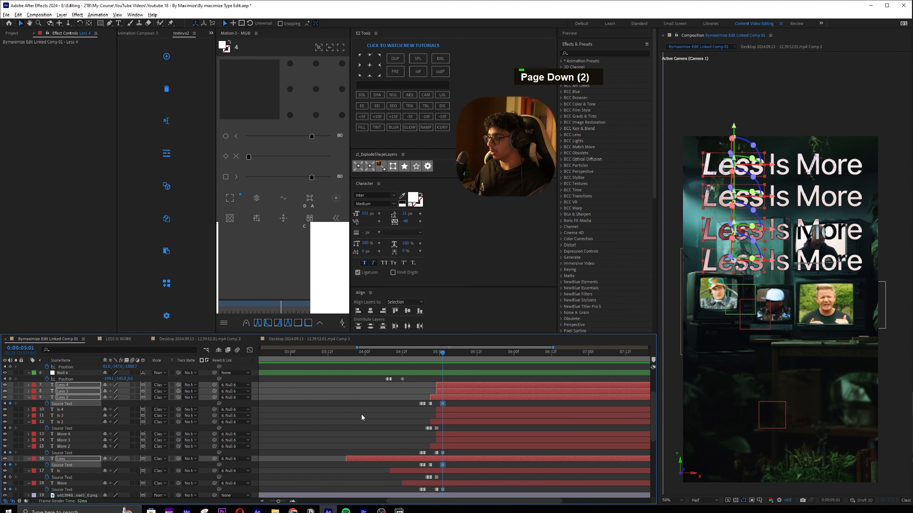
{"action": "left_click", "coordinate": [361, 414]}
{"action": "left_click", "coordinate": [80, 385]}
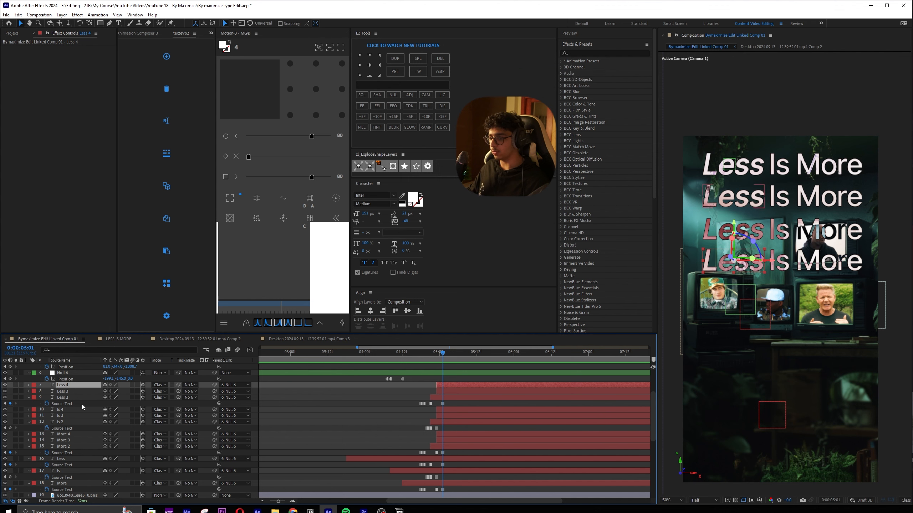
{"action": "left_click", "coordinate": [60, 410], "text": "ctrl"}
{"action": "left_click", "coordinate": [77, 433], "text": "ctrl"}
{"action": "key", "text": "alt+bracketleft"}
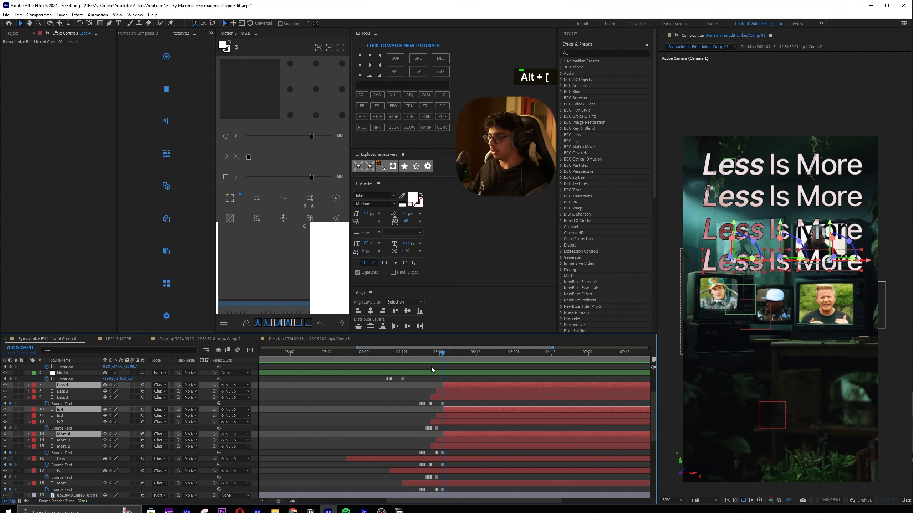
{"action": "left_click", "coordinate": [414, 355]}
{"action": "key", "text": "space"}
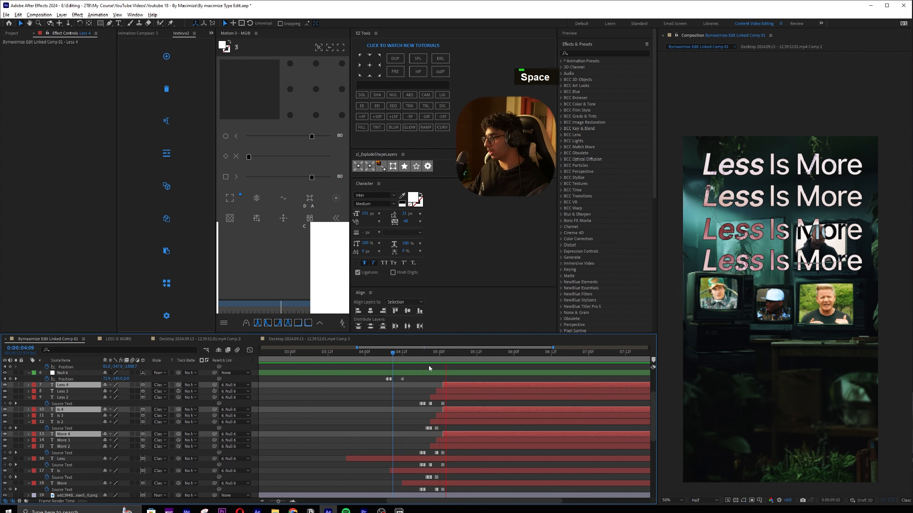
{"action": "key", "text": "space"}
Apply faux bold and faux italic to the four Is text layers at 0:00:05:03
{"action": "left_click_drag", "start_coordinate": [424, 354], "coordinate": [442, 355]}
{"action": "left_click", "coordinate": [406, 355]}
{"action": "key", "text": "Page_Down"}
{"action": "key", "text": "Page_Down"}
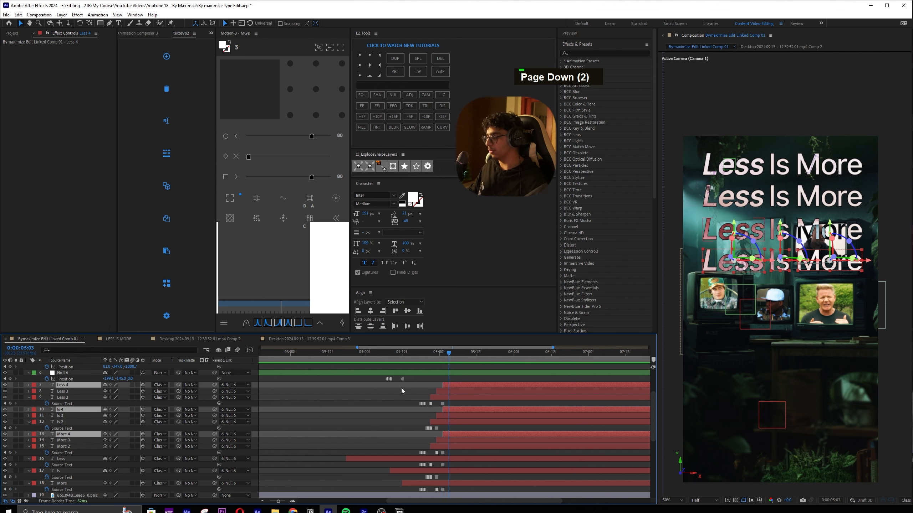
{"action": "left_click", "coordinate": [401, 387]}
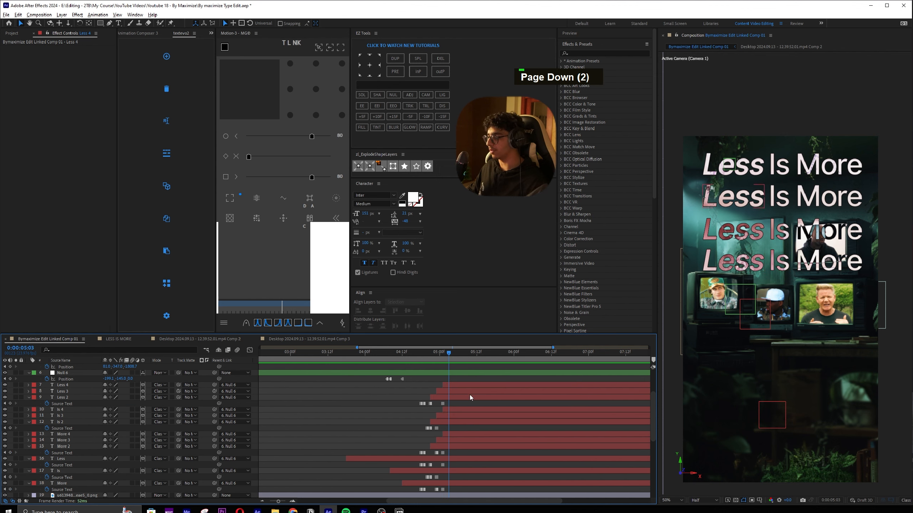
{"action": "left_click", "coordinate": [454, 421], "text": "shift"}
{"action": "left_click", "coordinate": [68, 471], "text": "ctrl"}
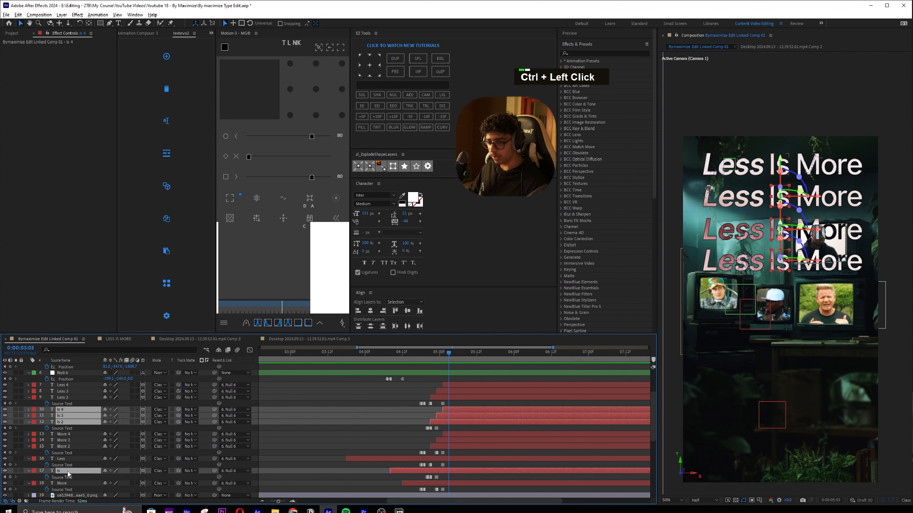
{"action": "double_click", "coordinate": [373, 263]}
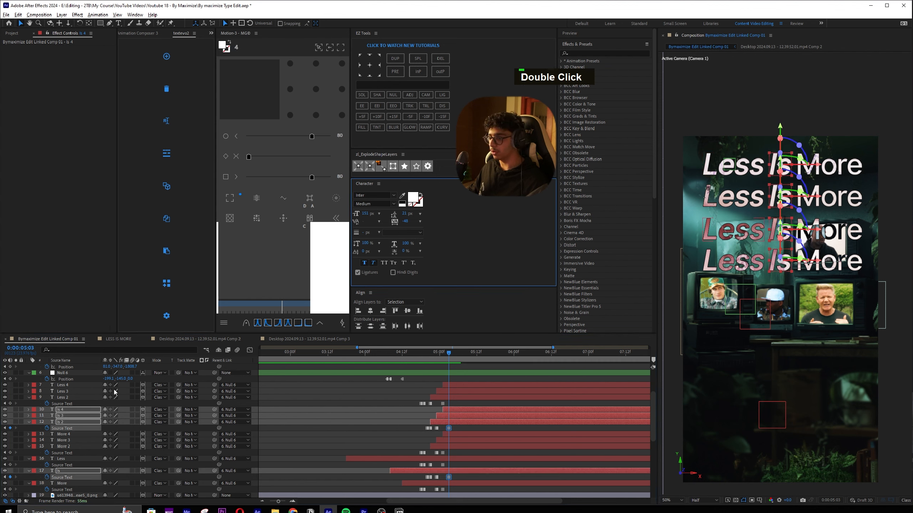
Turn off faux bold and faux italic on the four Less text layers at 0:00:05:03 and deselect them
{"action": "left_click", "coordinate": [68, 385]}
{"action": "left_click", "coordinate": [70, 398], "text": "shift"}
{"action": "left_click", "coordinate": [62, 459], "text": "ctrl"}
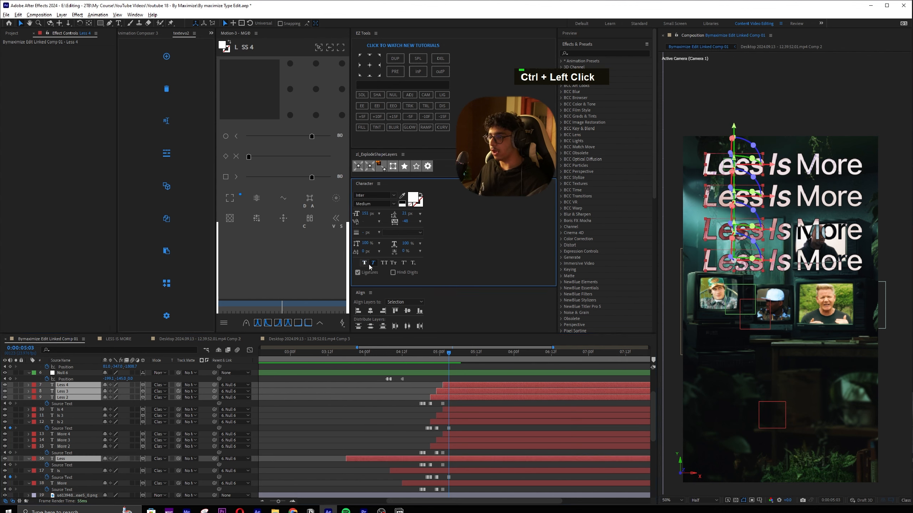
{"action": "double_click", "coordinate": [372, 263]}
{"action": "key", "text": "F2"}
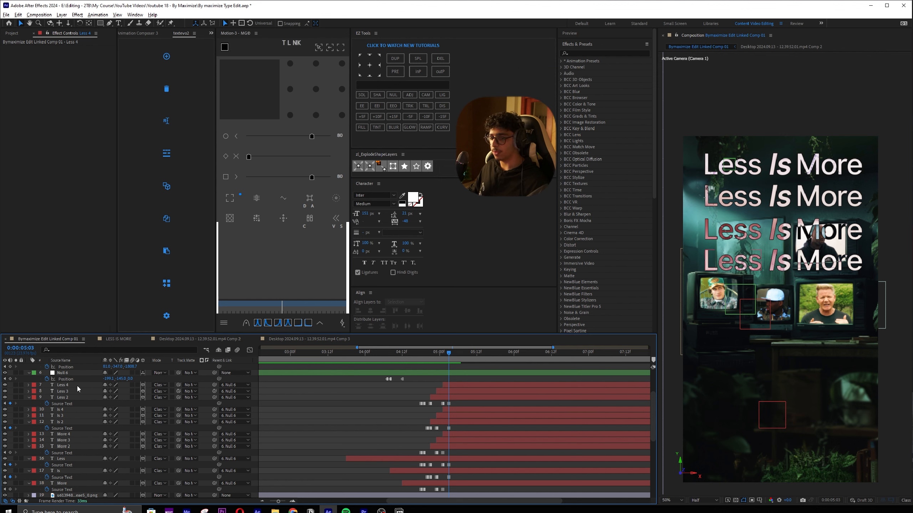
Trim the original Less, Is and More layers so the first text line ends just before 0:00:05:03
{"action": "left_click", "coordinate": [74, 399]}
{"action": "left_click", "coordinate": [61, 459]}
{"action": "left_click", "coordinate": [59, 470], "text": "ctrl"}
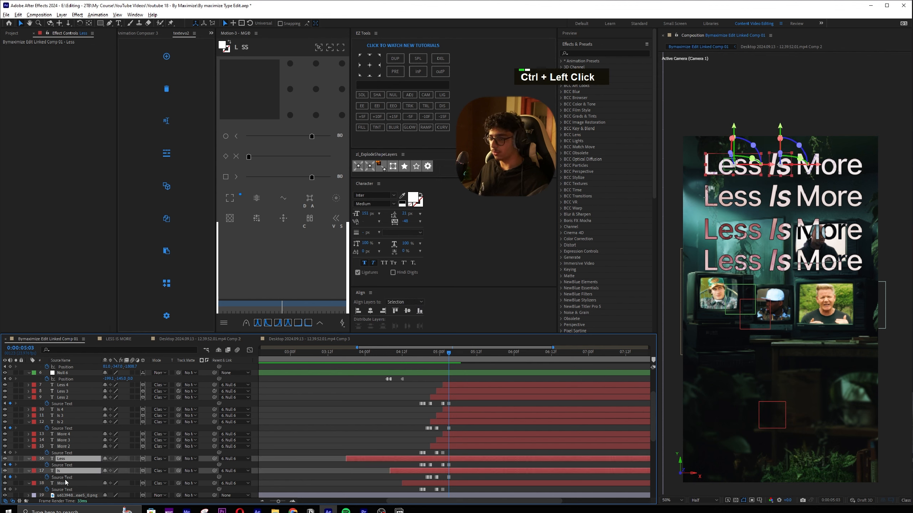
{"action": "left_click", "coordinate": [65, 484], "text": "ctrl"}
{"action": "key", "text": "alt+]"}
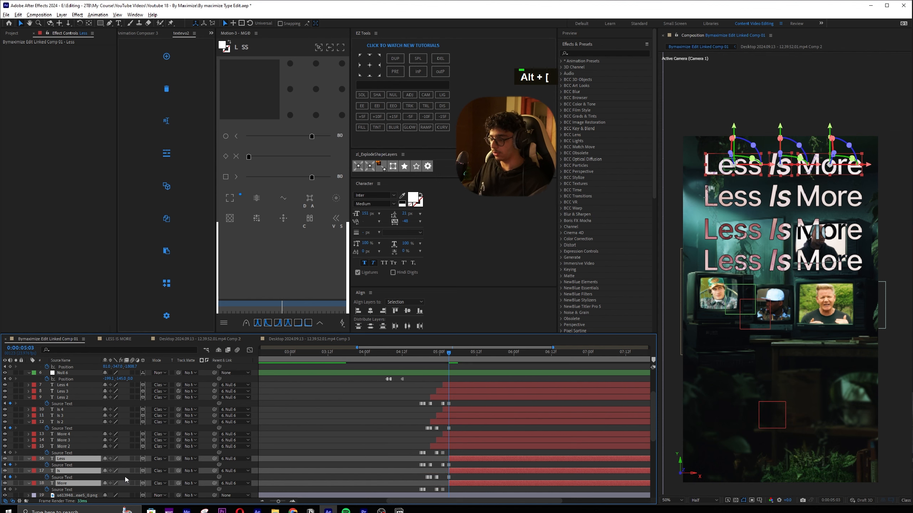
{"action": "key", "text": "Page_Up"}
{"action": "left_click", "coordinate": [485, 381]}
Turn off faux bold and faux italic on Is 2, Is 3 and Is 4 at 0:00:05:05
{"action": "key", "text": "Page_Down"}
{"action": "key", "text": "Page_Down"}
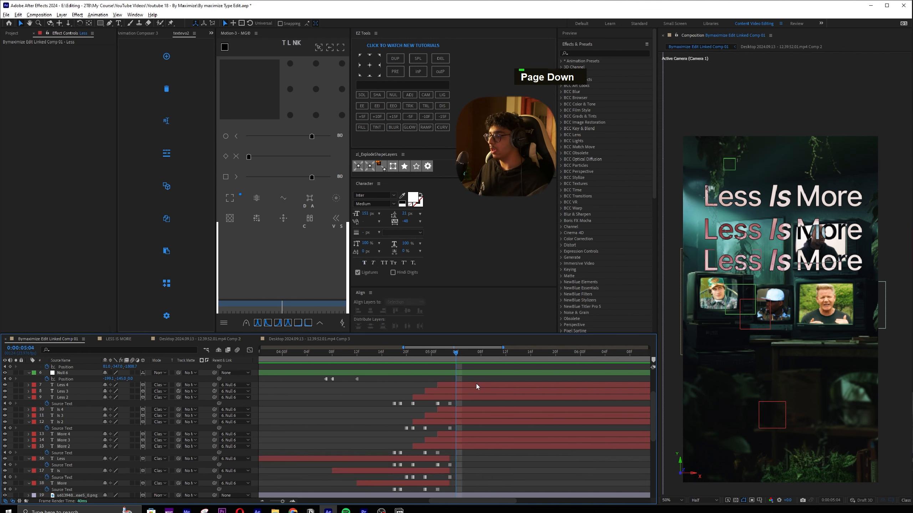
{"action": "left_click", "coordinate": [72, 412]}
{"action": "left_click", "coordinate": [71, 422], "text": "shift"}
{"action": "double_click", "coordinate": [372, 263]}
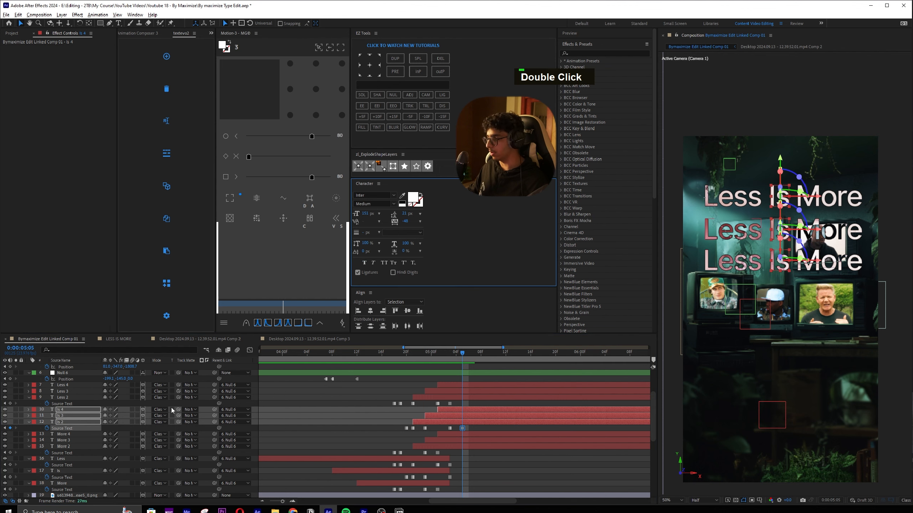
Apply faux bold and faux italic to More 2, More 3 and More 4 at 0:00:05:05
{"action": "left_click", "coordinate": [72, 434]}
{"action": "left_click", "coordinate": [71, 446], "text": "shift"}
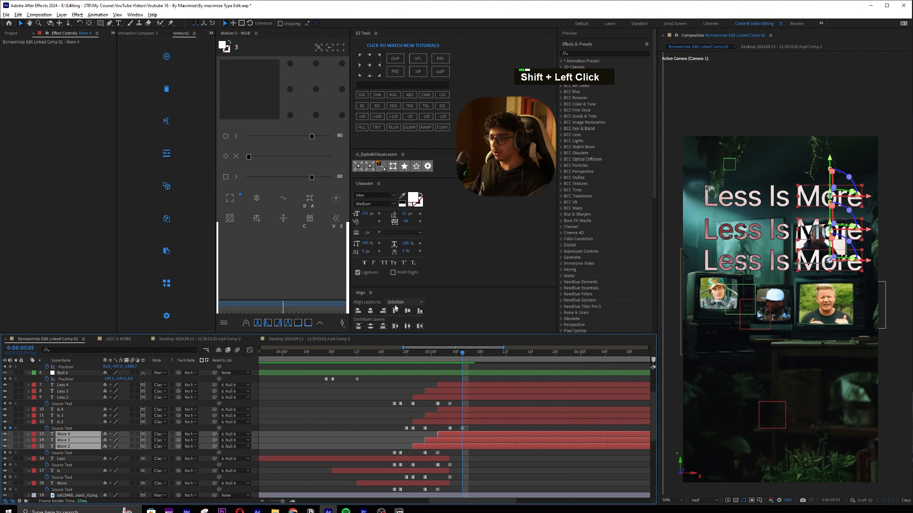
{"action": "double_click", "coordinate": [372, 263]}
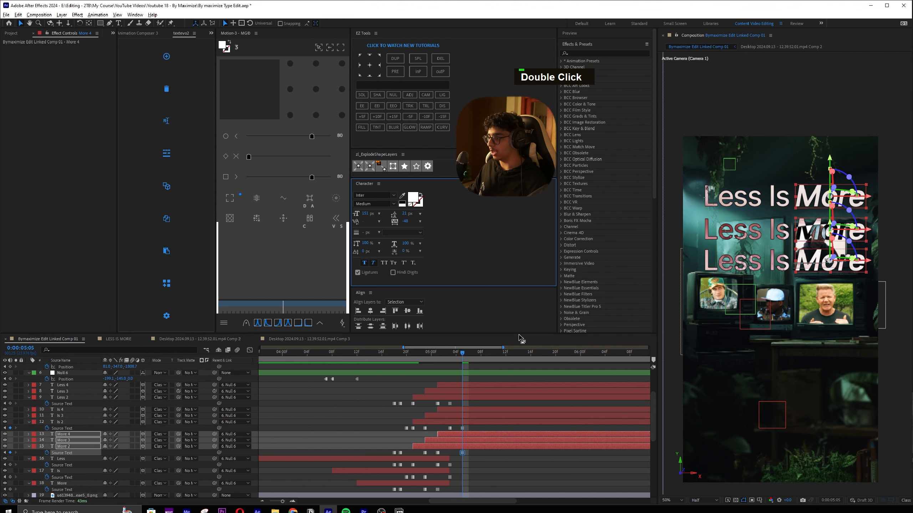
Trim Less 2, Is 2 and More 2 to end just before 0:00:05:05 and move the playhead to 0:00:05:07
{"action": "left_click", "coordinate": [73, 397]}
{"action": "left_click", "coordinate": [64, 422], "text": "ctrl"}
{"action": "left_click", "coordinate": [65, 446], "text": "ctrl"}
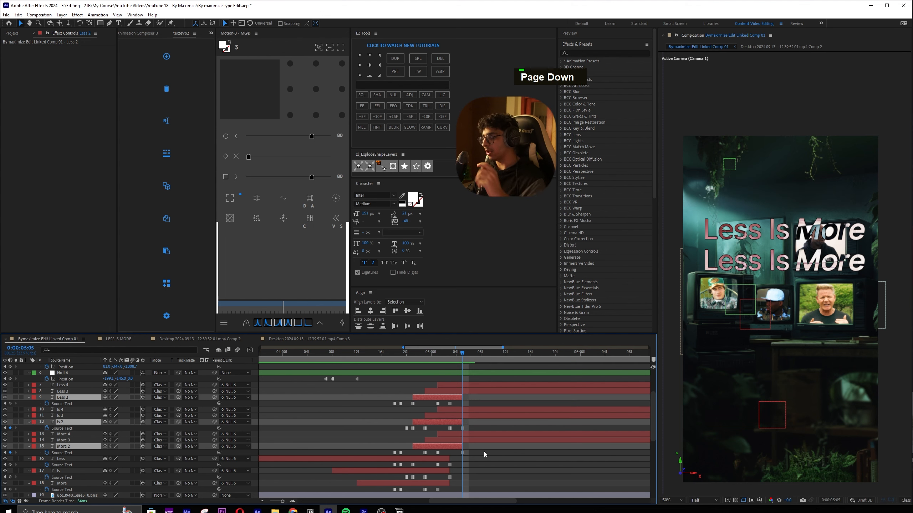
{"action": "key", "text": "Page_Down"}
{"action": "key", "text": "Page_Down"}
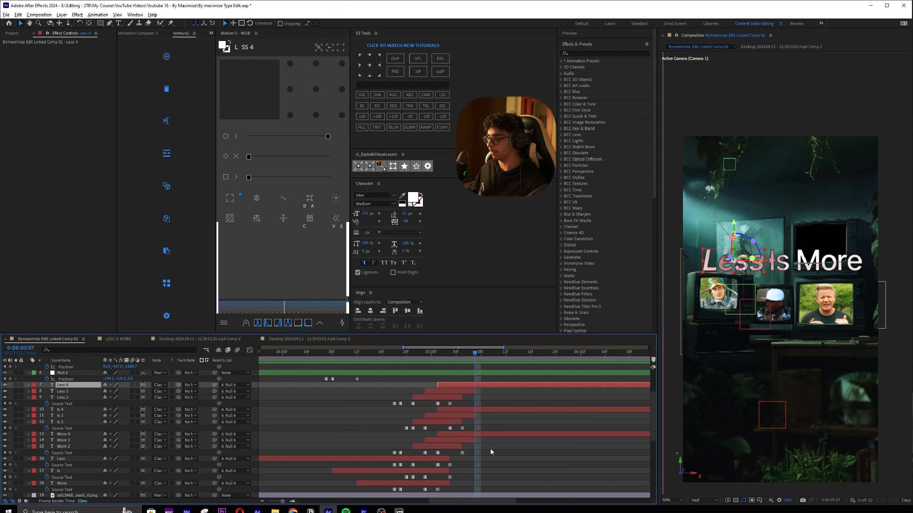
Step frame by frame through the earlier text movement up to 0:00:04:12 and return to 0:00:05:07
{"action": "scroll", "coordinate": [490, 450], "scroll_direction": "down", "scroll_amount": 3}
{"action": "left_click", "coordinate": [333, 355]}
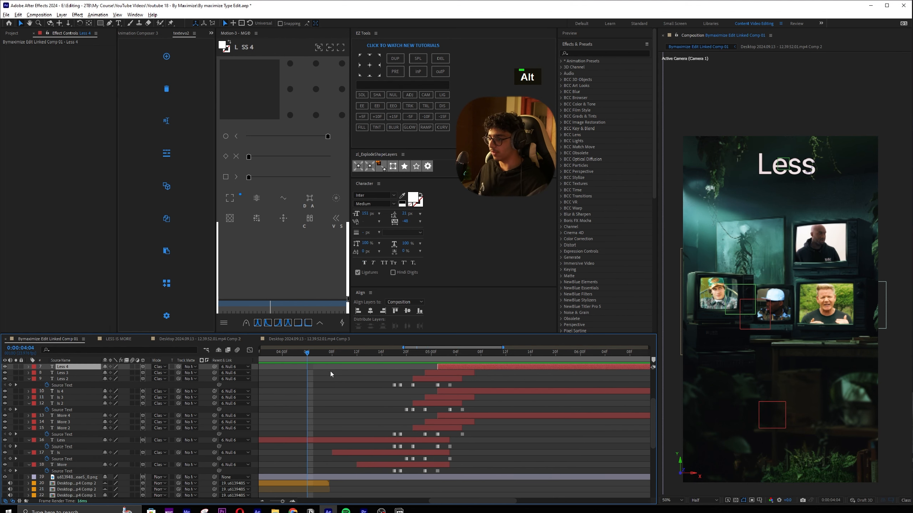
{"action": "key", "text": "Page_Down"}
{"action": "key", "text": "Page_Down"}
{"action": "key", "text": "Page_Down"}
{"action": "key", "text": "Page_Down"}
{"action": "left_click", "coordinate": [473, 354]}
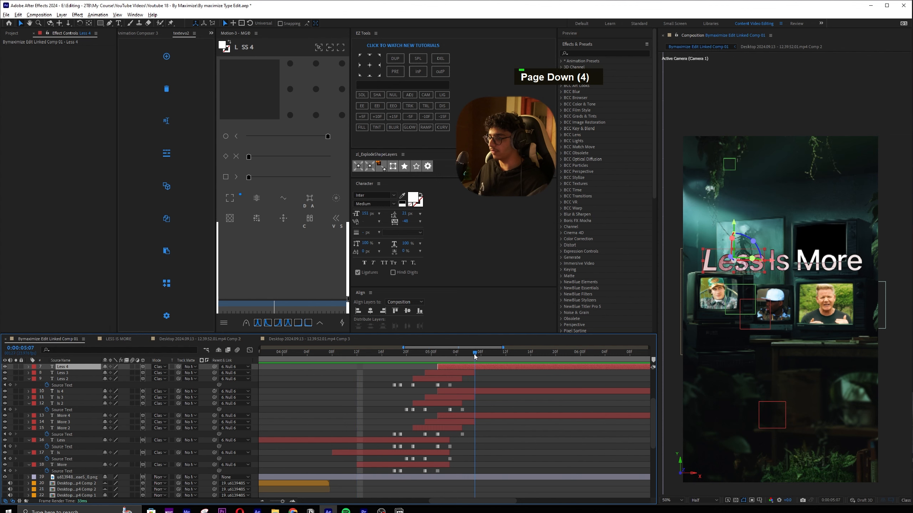
{"action": "left_click", "coordinate": [516, 471]}
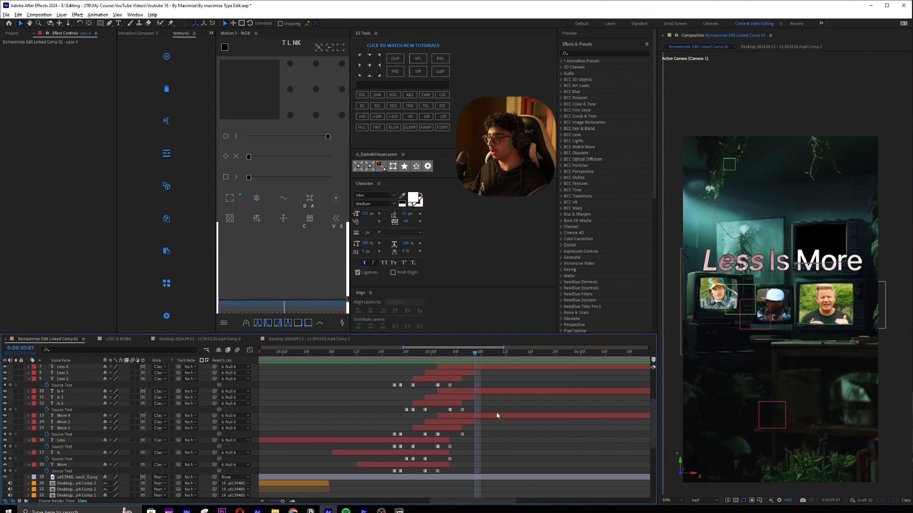
Shift the remaining text line right by keyframing Null 6's X position to about -3.2 at 0:00:05:11
{"action": "key", "text": "Page_Down"}
{"action": "key", "text": "Page_Down"}
{"action": "key", "text": "Page_Down"}
{"action": "key", "text": "Page_Down"}
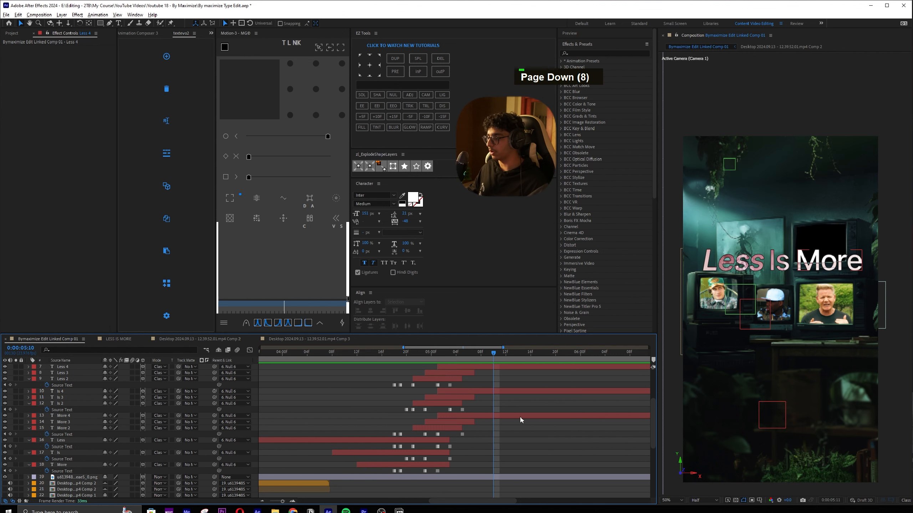
{"action": "scroll", "coordinate": [518, 391], "scroll_direction": "up", "scroll_amount": 3}
{"action": "left_click_drag", "start_coordinate": [106, 416], "coordinate": [175, 416]}
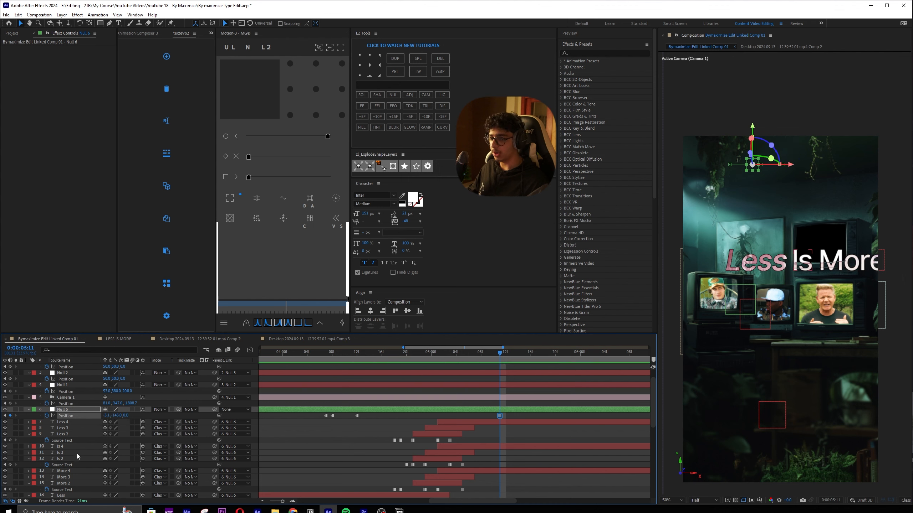
Split the More 4 layer at 0:00:05:11, delete the part after it, and advance the playhead to 0:00:05:14
{"action": "left_click", "coordinate": [74, 471]}
{"action": "key", "text": "ctrl+shift+d"}
{"action": "key", "text": "Delete"}
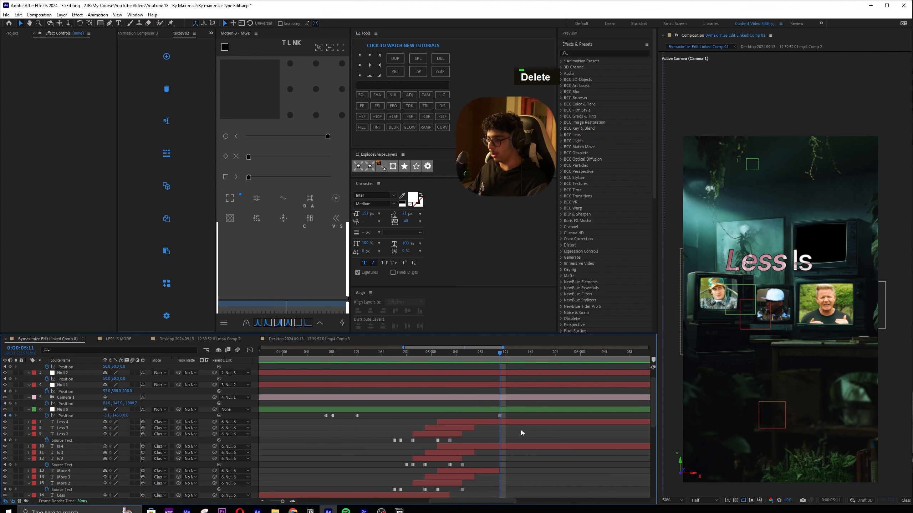
{"action": "key", "text": "Page_Down"}
{"action": "key", "text": "Page_Down"}
{"action": "key", "text": "Page_Down"}
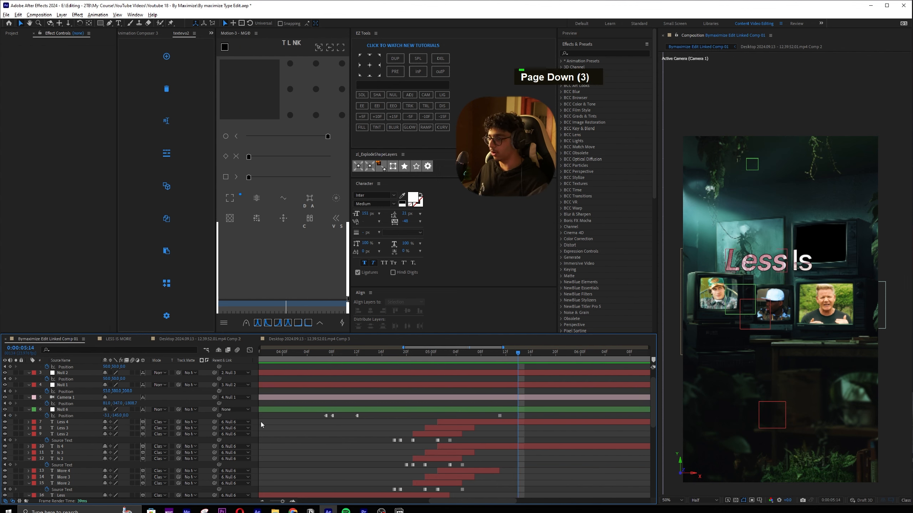
Shift the text line right by keyframing Null 6's X position to about 223 at 0:00:05:14, and delete the rest of Is 4 from there
{"action": "left_click_drag", "start_coordinate": [107, 415], "coordinate": [187, 416]}
{"action": "left_click", "coordinate": [70, 447]}
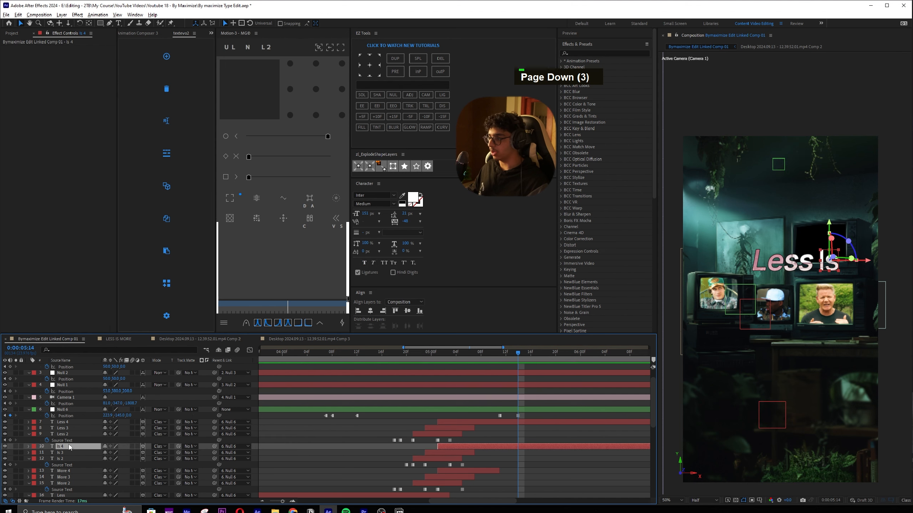
{"action": "key", "text": "ctrl+shift+d"}
{"action": "key", "text": "Delete"}
Play the edit from the beginning to check the text animation and save the project
{"action": "left_click_drag", "start_coordinate": [517, 353], "coordinate": [172, 390]}
{"action": "scroll", "coordinate": [451, 430], "scroll_direction": "down", "scroll_amount": 2, "text": "alt"}
{"action": "key", "text": "space"}
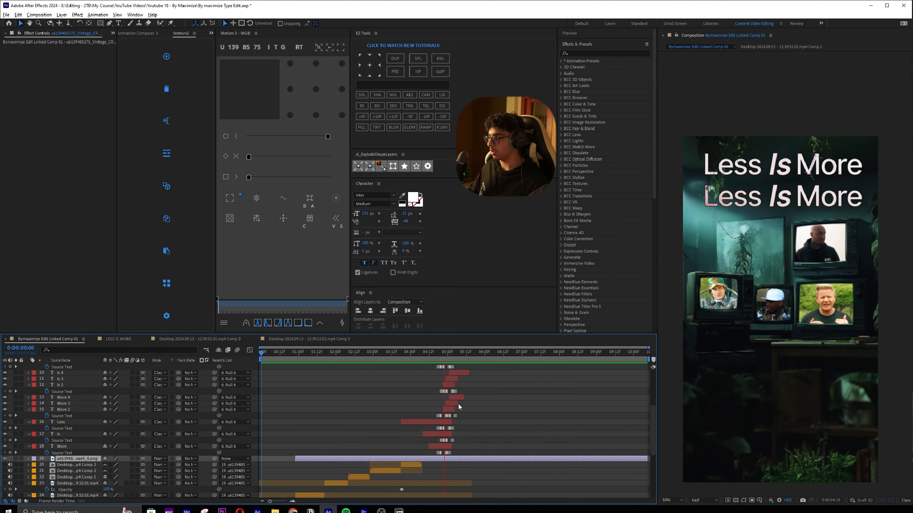
{"action": "key", "text": "ctrl+s"}
{"action": "scroll", "coordinate": [516, 426], "scroll_direction": "up", "scroll_amount": 5}
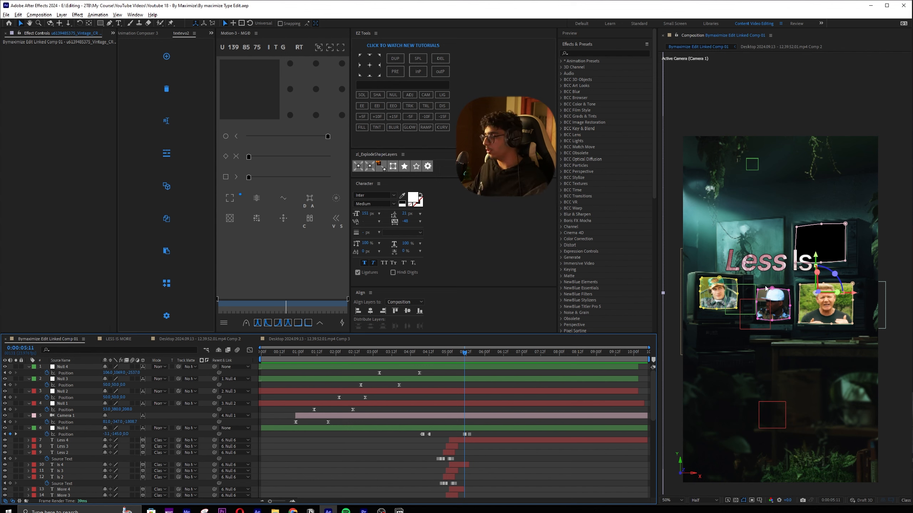
Pre-compose every layer except the two bottom footage clips as Pre-comp 1 and cut it off after 0:00:05:14
{"action": "key", "text": "Page_Down"}
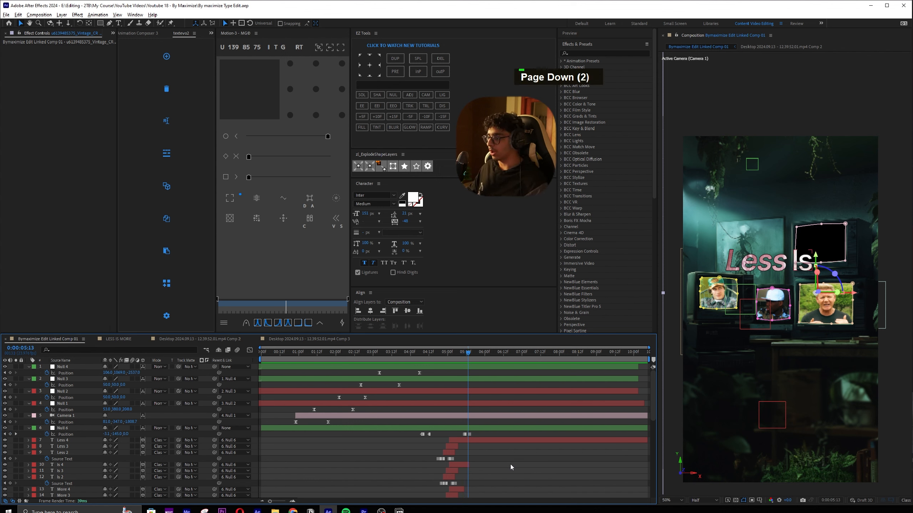
{"action": "key", "text": "Page_Down"}
{"action": "key", "text": "ctrl+a"}
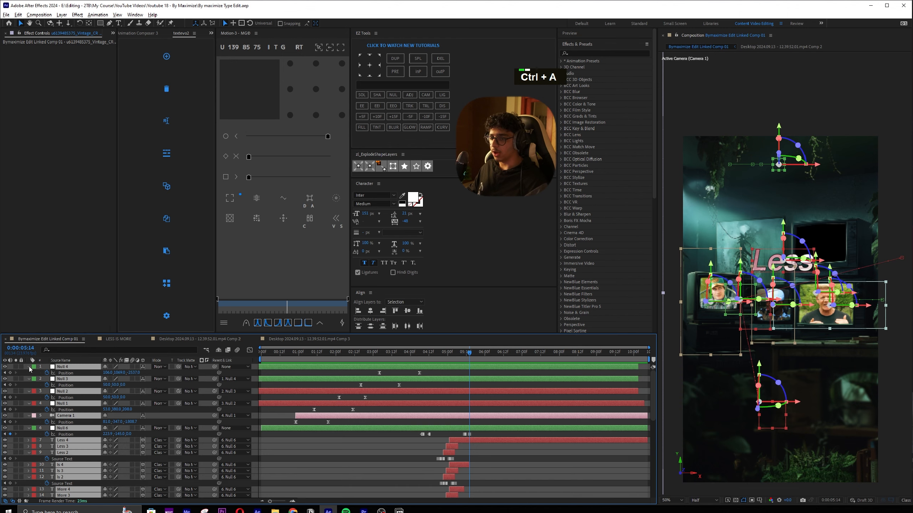
{"action": "scroll", "coordinate": [503, 468], "scroll_direction": "down", "scroll_amount": 5}
{"action": "left_click", "coordinate": [475, 466]}
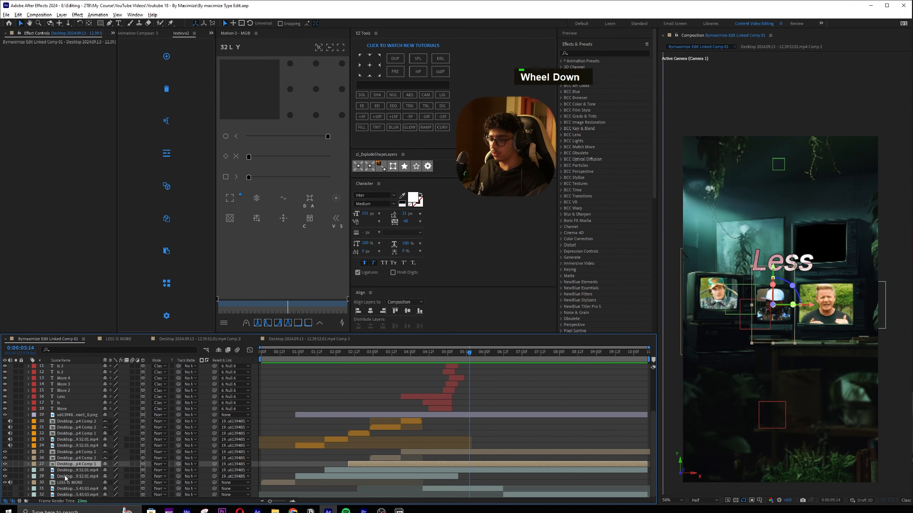
{"action": "key", "text": "ctrl+shift+c"}
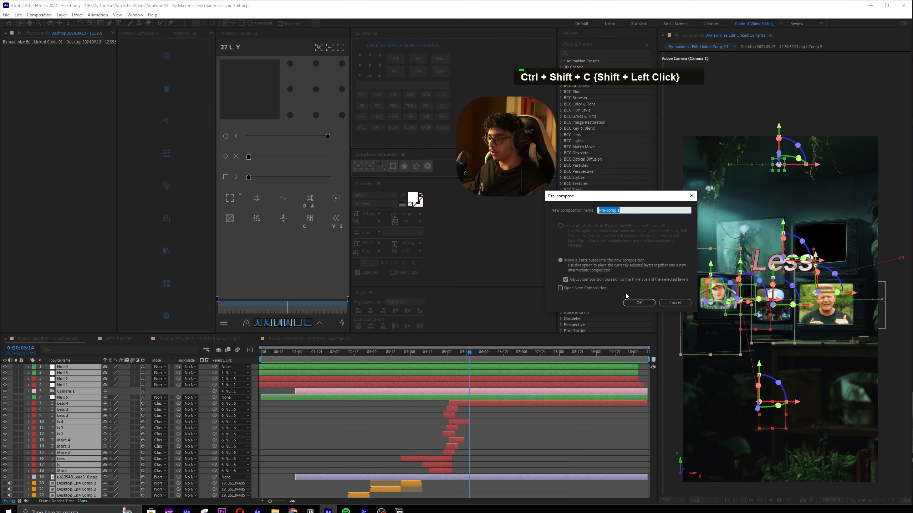
{"action": "left_click", "coordinate": [638, 302]}
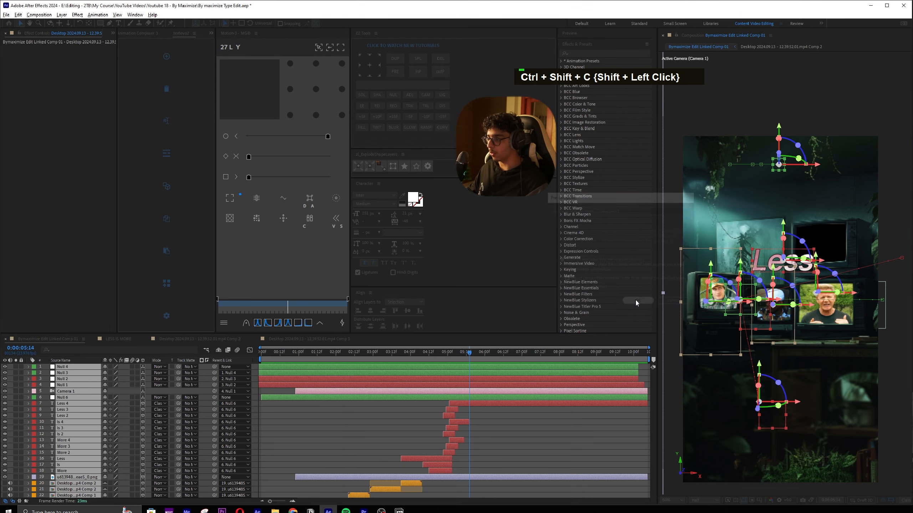
{"action": "key", "text": "Delete"}
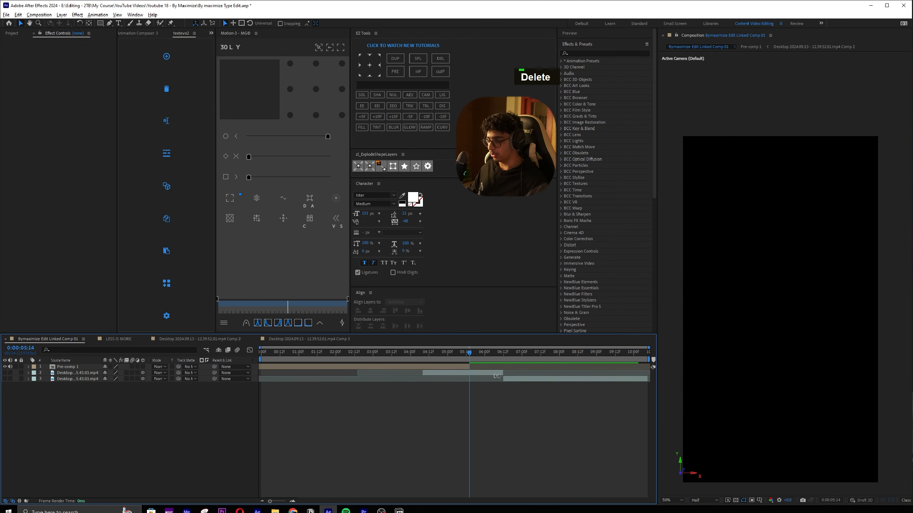
Play the pre-composed edit from the start and save the project
{"action": "key", "text": "space"}
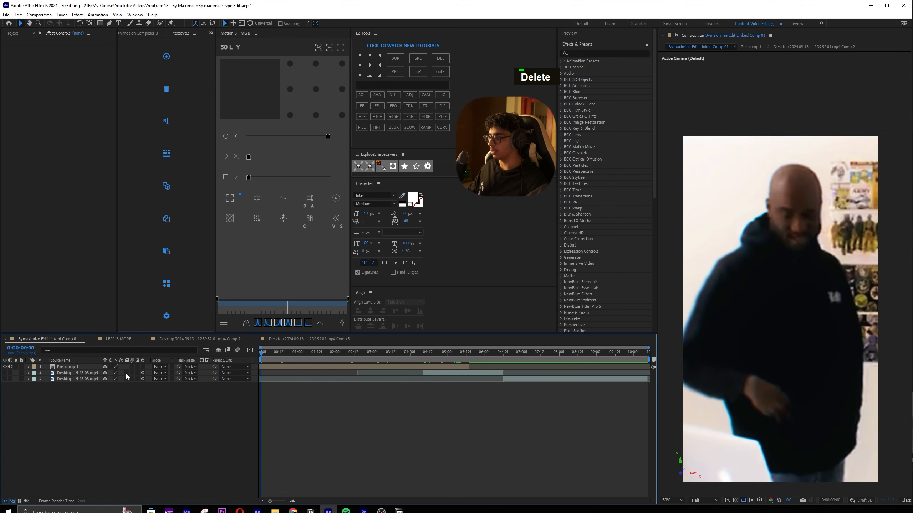
{"action": "key", "text": "space"}
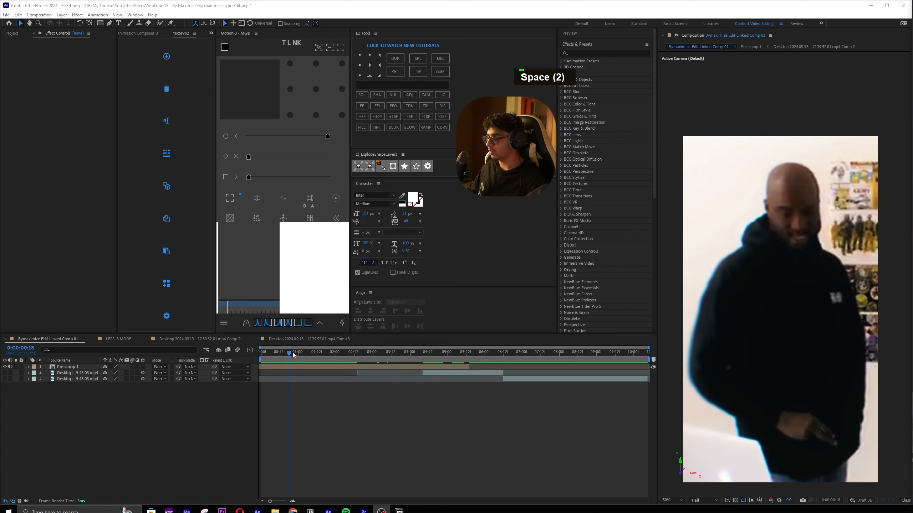
{"action": "left_click", "coordinate": [263, 353]}
{"action": "key", "text": "space"}
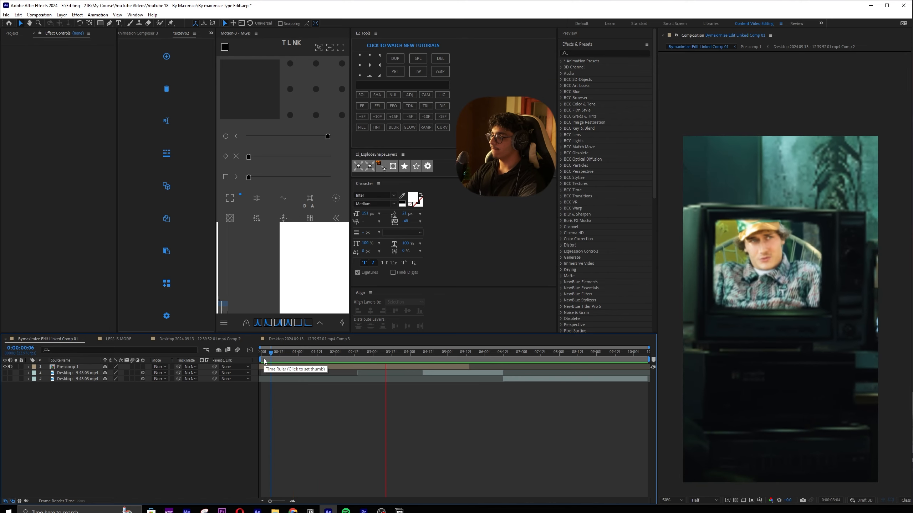
{"action": "left_click", "coordinate": [467, 367]}
{"action": "key", "text": "ctrl+s"}
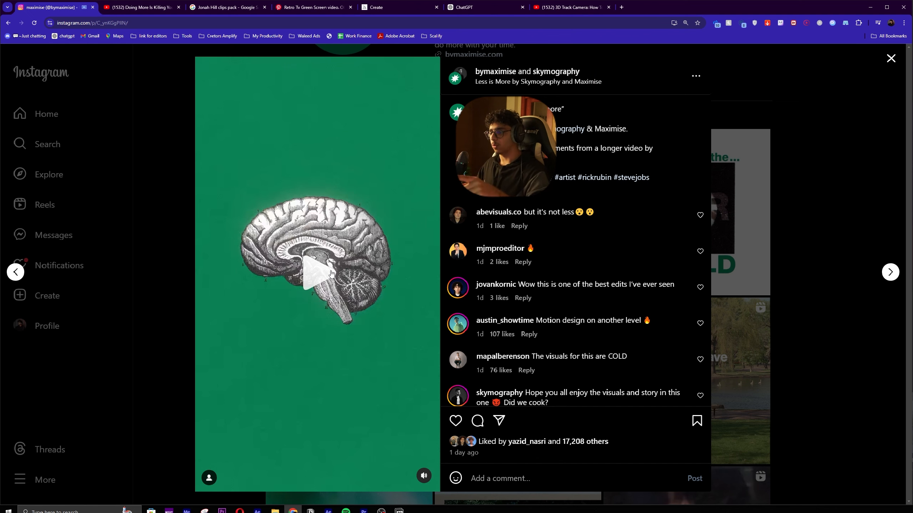
Play the reference reel on Instagram to study its brain shot on the green background, and switch back to After Effects
{"action": "left_click", "coordinate": [331, 273]}
{"action": "left_click", "coordinate": [358, 276]}
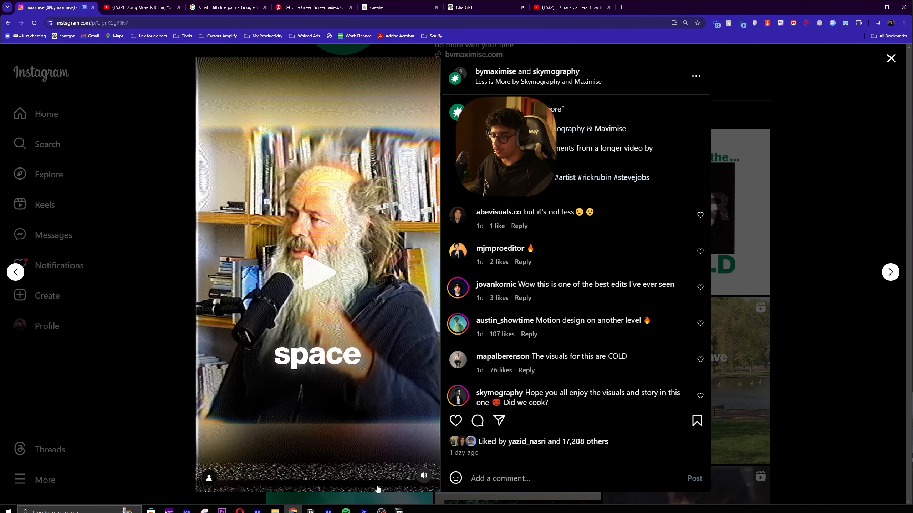
{"action": "left_click", "coordinate": [328, 510]}
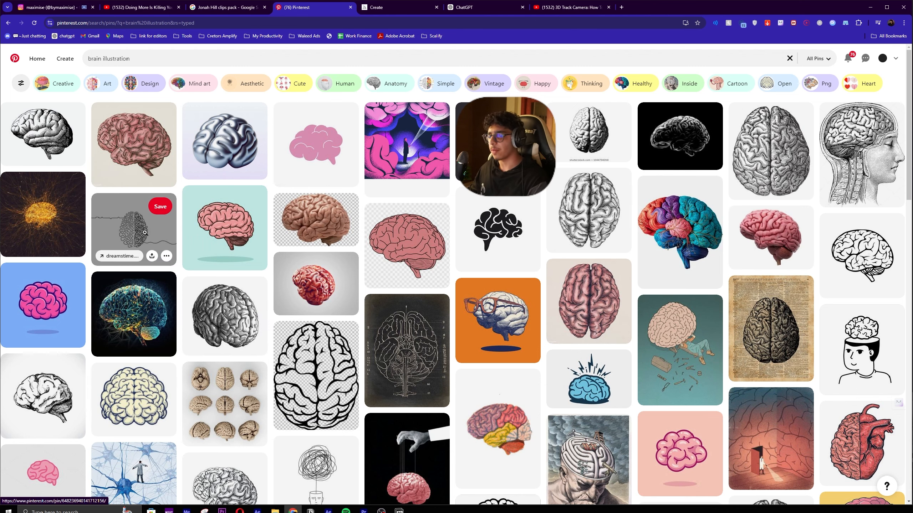
Browse the brain illustration results on Pinterest and open the black-and-white engraved brain image
{"action": "scroll", "coordinate": [72, 145], "scroll_direction": "down", "scroll_amount": 2}
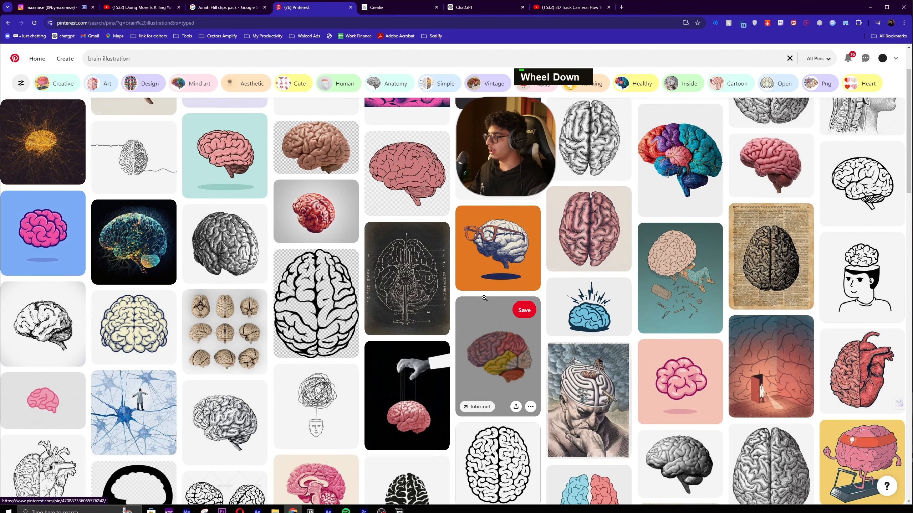
{"action": "scroll", "coordinate": [72, 145], "scroll_direction": "up", "scroll_amount": 2}
{"action": "left_click", "coordinate": [72, 145]}
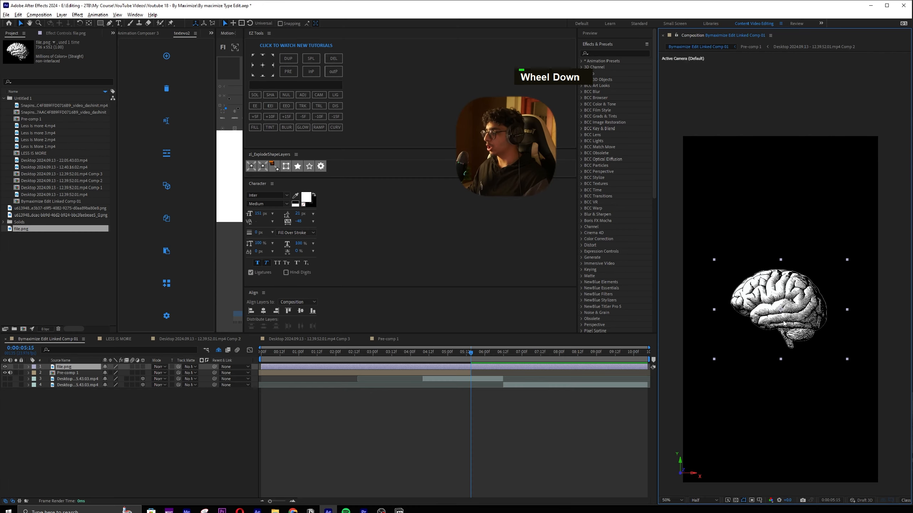
Nudge the brain image slightly upward toward the centre of the frame and deselect it
{"action": "scroll", "coordinate": [158, 379], "scroll_direction": "down", "scroll_amount": 1}
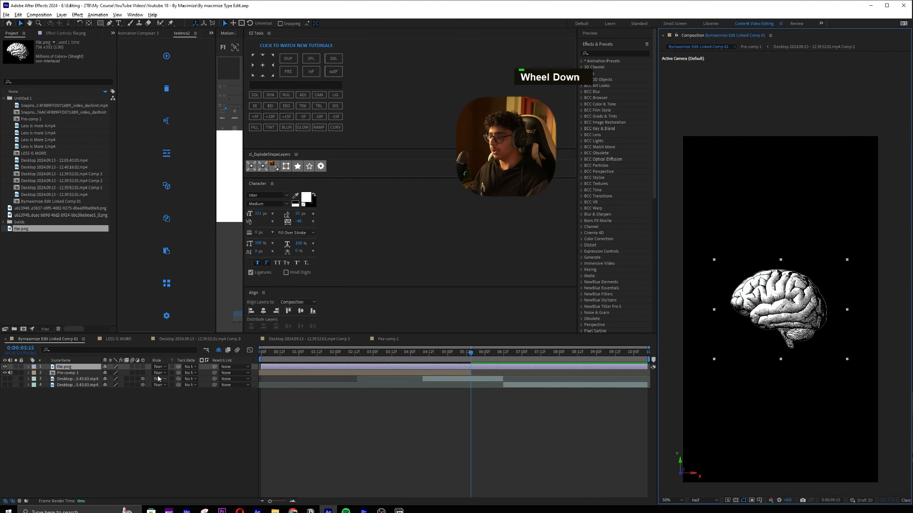
{"action": "left_click_drag", "start_coordinate": [783, 312], "coordinate": [780, 307]}
{"action": "right_click", "coordinate": [491, 422]}
{"action": "left_click", "coordinate": [470, 398]}
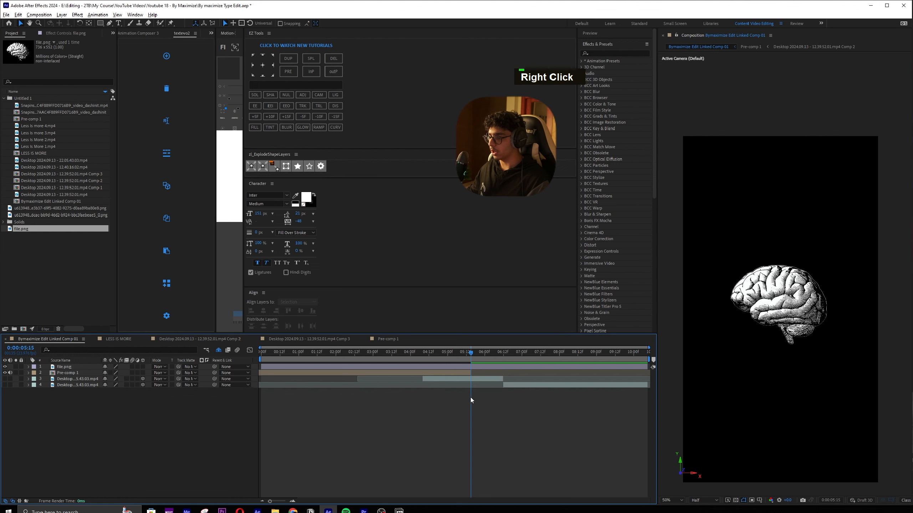
Add a full-frame green solid beneath file.png, trim it to start at 0:00:05:15 and save the project
{"action": "right_click", "coordinate": [491, 426]}
{"action": "left_click", "coordinate": [483, 368]}
{"action": "key", "text": "alt+["}
{"action": "left_click_drag", "start_coordinate": [77, 367], "coordinate": [80, 377]}
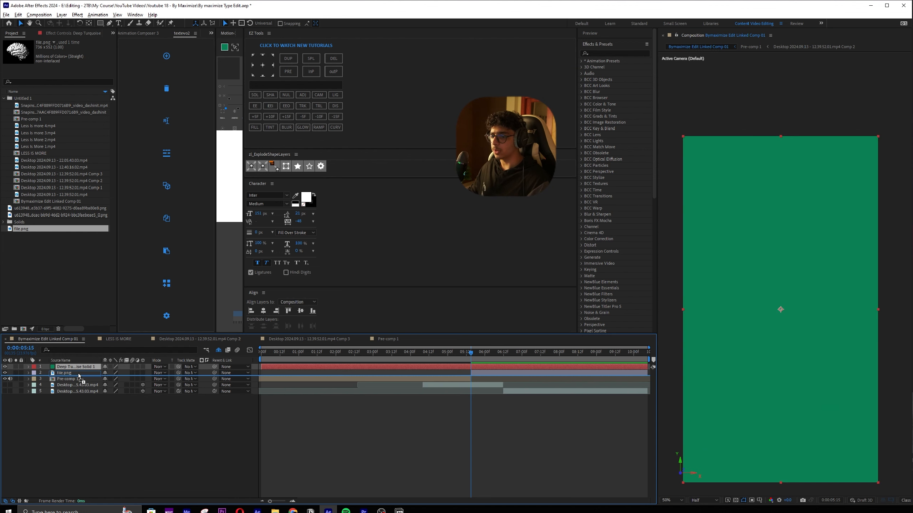
{"action": "key", "text": "alt+["}
{"action": "key", "text": "ctrl+s"}
Step frame by frame across the cut from the text scene to the brain shot, ending at 0:00:05:15
{"action": "key", "text": "Page_Up"}
{"action": "key", "text": "Page_Up"}
{"action": "key", "text": "Page_Up"}
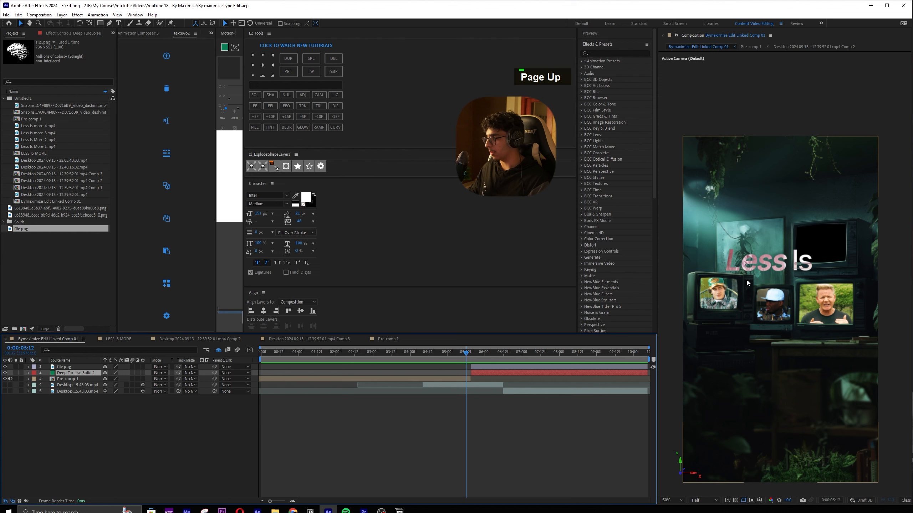
{"action": "key", "text": "Page_Down"}
{"action": "key", "text": "Page_Down"}
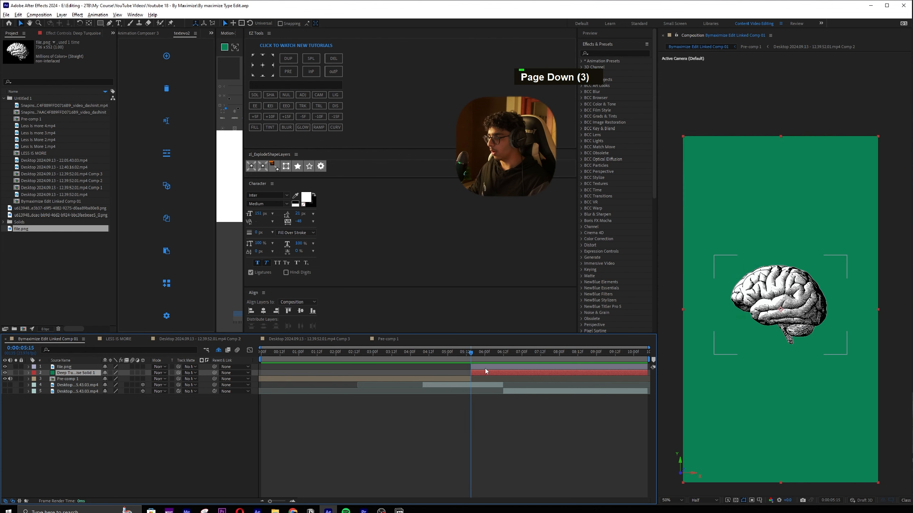
Keyframe the solid's position at 0:00:05:15 and animate file.png from off-frame at X about -370 to the frame centre over about ten frames
{"action": "left_click", "coordinate": [488, 367]}
{"action": "left_click", "coordinate": [496, 374]}
{"action": "key", "text": "p"}
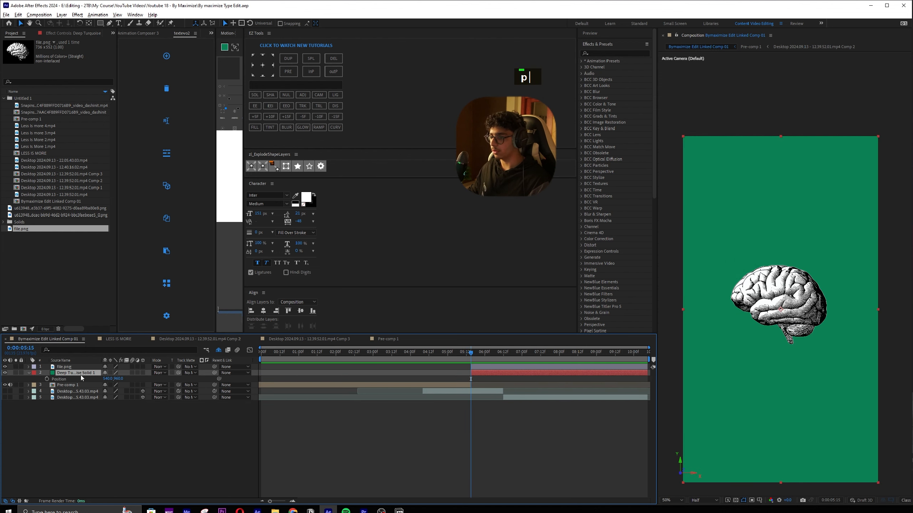
{"action": "left_click", "coordinate": [46, 378]}
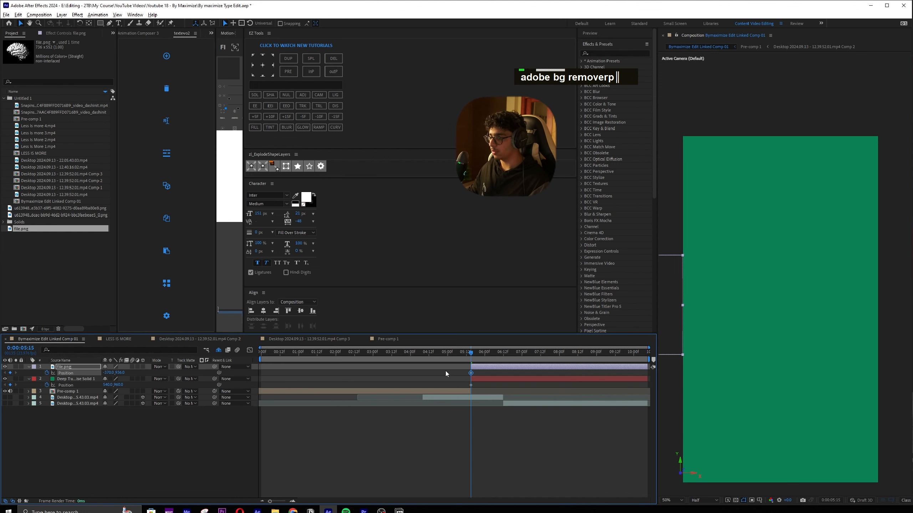
{"action": "left_click_drag", "start_coordinate": [472, 353], "coordinate": [485, 353]}
{"action": "key", "text": "ctrl+alt+Home"}
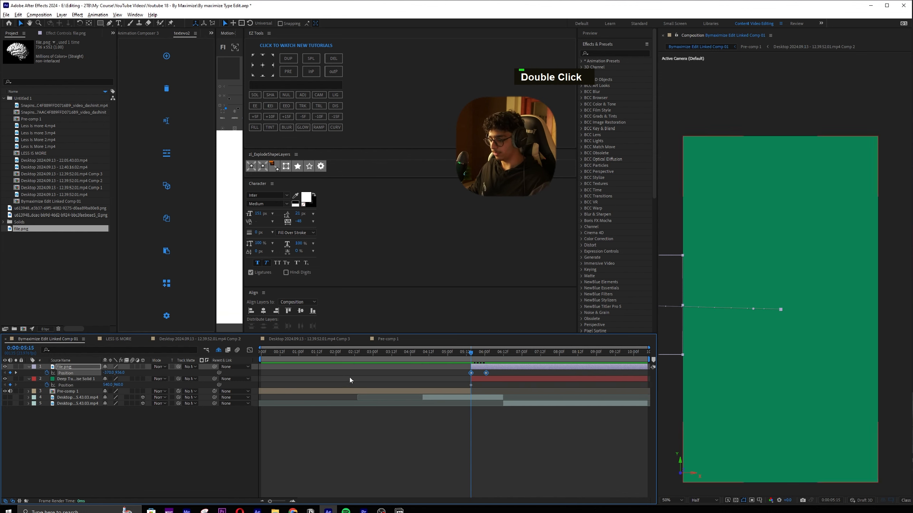
Apply Easy Ease to the brain's position keyframes and lengthen the ease into the last keyframe in the speed graph
{"action": "key", "text": "F9"}
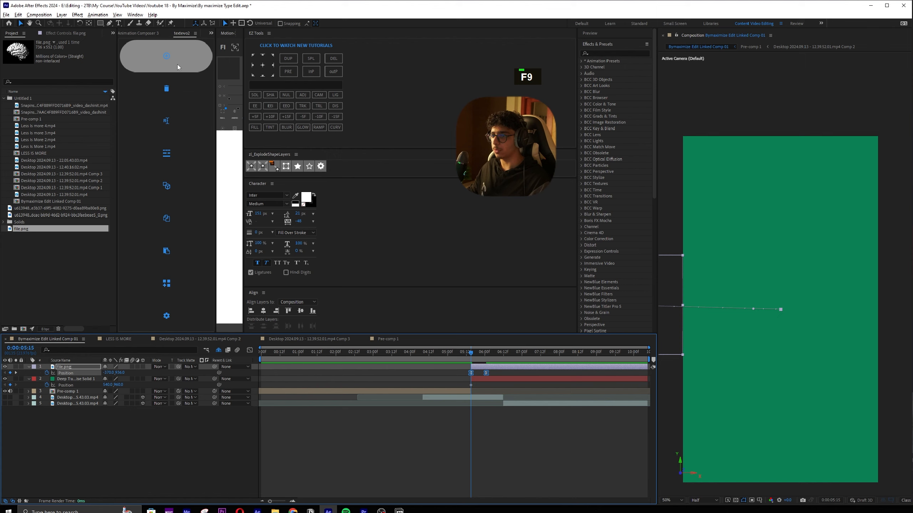
{"action": "left_click", "coordinate": [152, 33]}
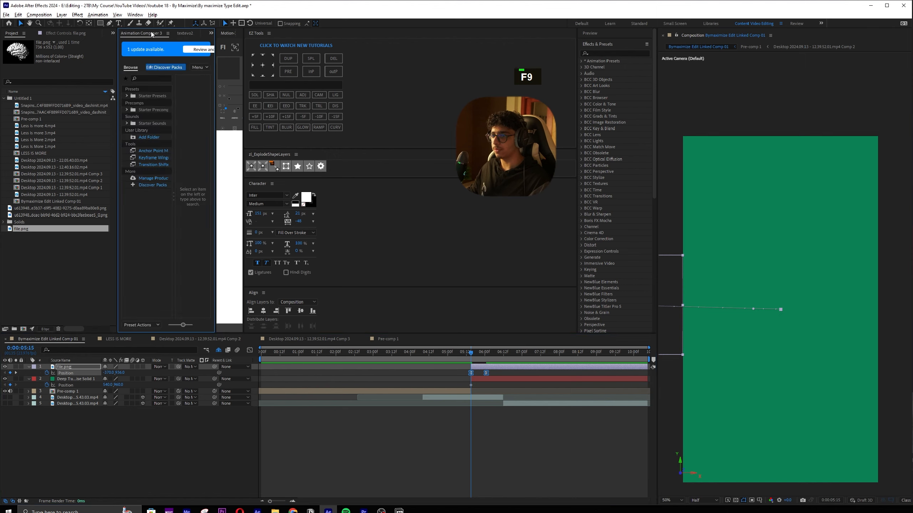
{"action": "scroll", "coordinate": [491, 483], "scroll_direction": "up", "scroll_amount": 3}
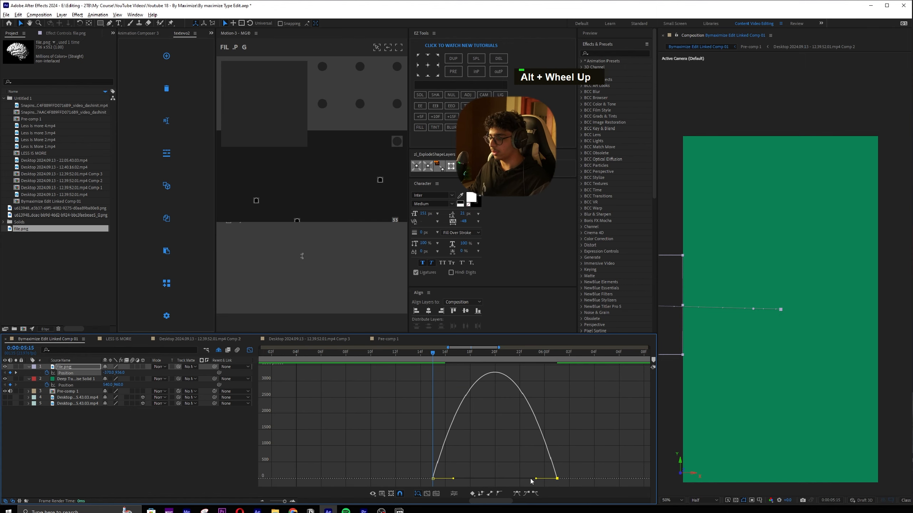
{"action": "left_click_drag", "start_coordinate": [536, 479], "coordinate": [422, 480]}
{"action": "left_click", "coordinate": [450, 479]}
{"action": "left_click", "coordinate": [250, 350]}
Slide the brain layer with its keyframes about five frames earlier, trim its start to 0:00:05:15 and preview the entrance
{"action": "left_click_drag", "start_coordinate": [466, 366], "coordinate": [431, 357]}
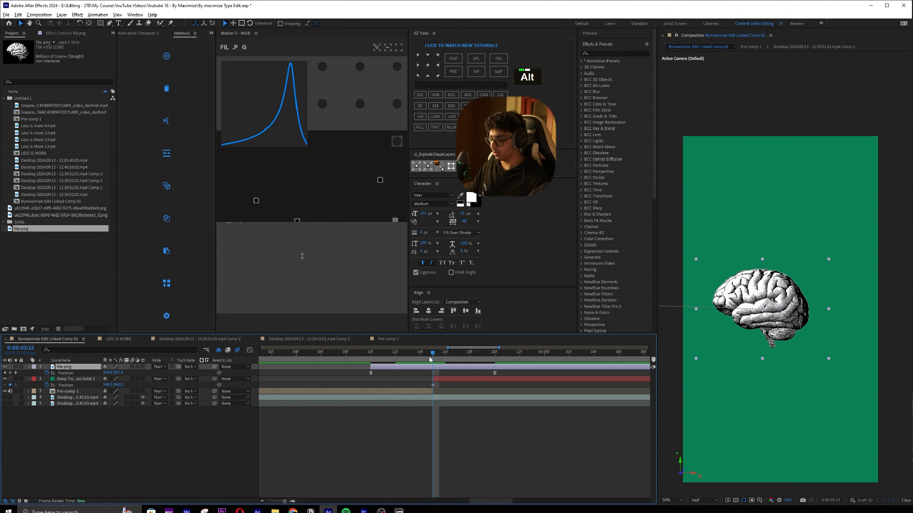
{"action": "key", "text": "alt+["}
{"action": "left_click", "coordinate": [395, 355]}
{"action": "key", "text": "space"}
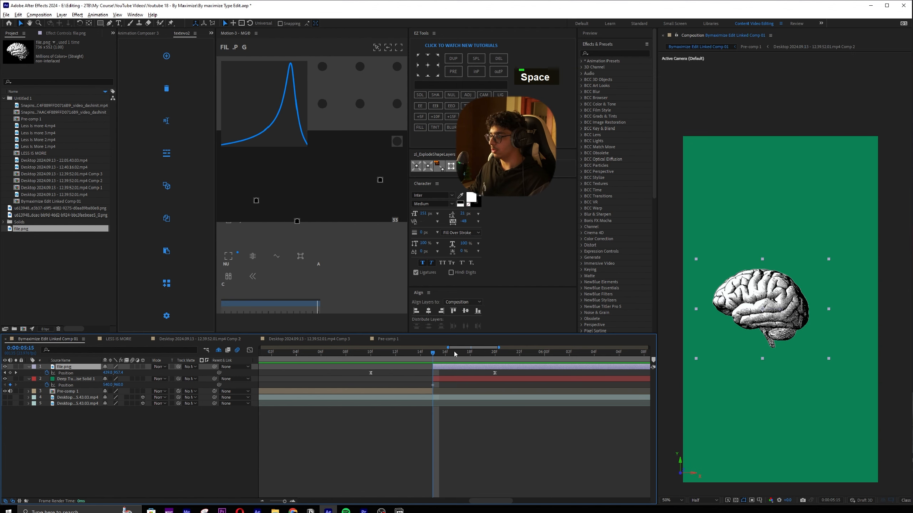
Spread the brain's position keyframes further apart, with the last at about 0:00:06:00, and preview the slower movement
{"action": "left_click_drag", "start_coordinate": [495, 374], "coordinate": [557, 373]}
{"action": "key", "text": "space"}
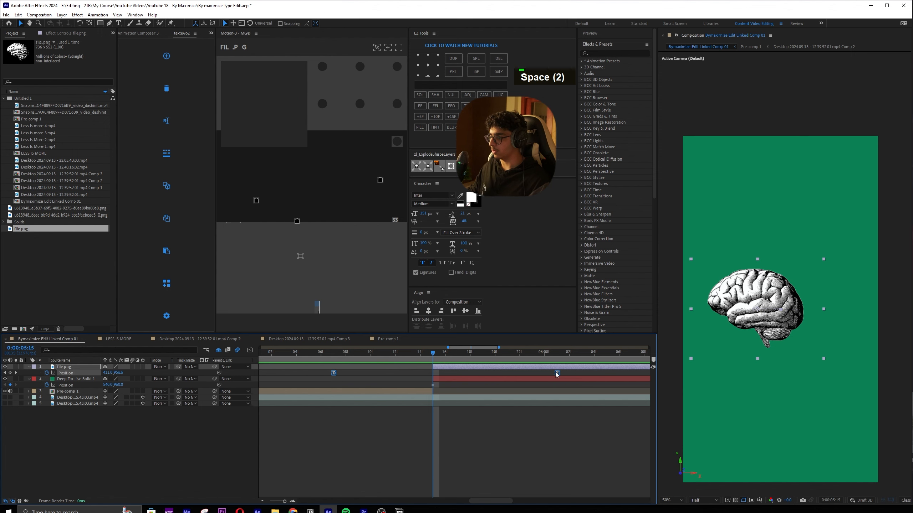
{"action": "scroll", "coordinate": [524, 374], "scroll_direction": "down", "scroll_amount": 5, "text": "alt"}
Add a null as the brain's parent and keyframe its position to move upward from 0:00:05:15 to 0:00:06:22
{"action": "left_click", "coordinate": [230, 264]}
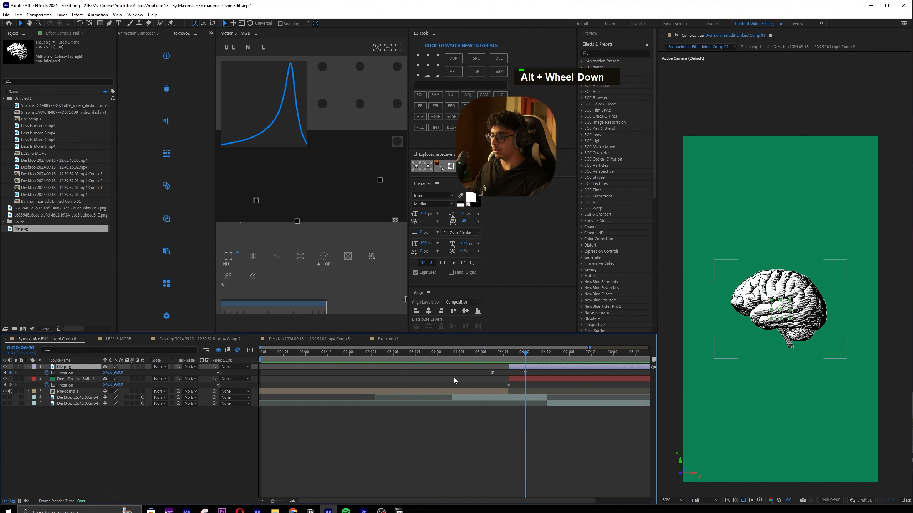
{"action": "left_click_drag", "start_coordinate": [527, 359], "coordinate": [509, 359]}
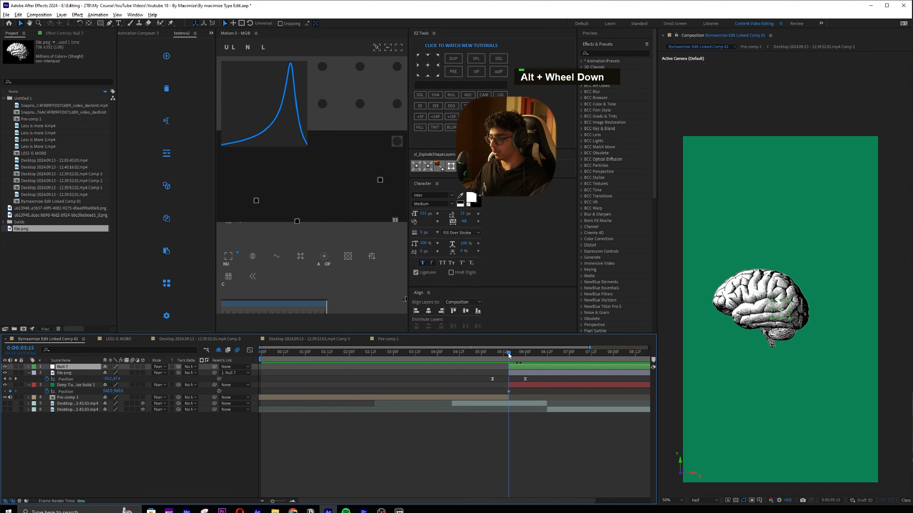
{"action": "key", "text": "p"}
{"action": "left_click", "coordinate": [565, 354]}
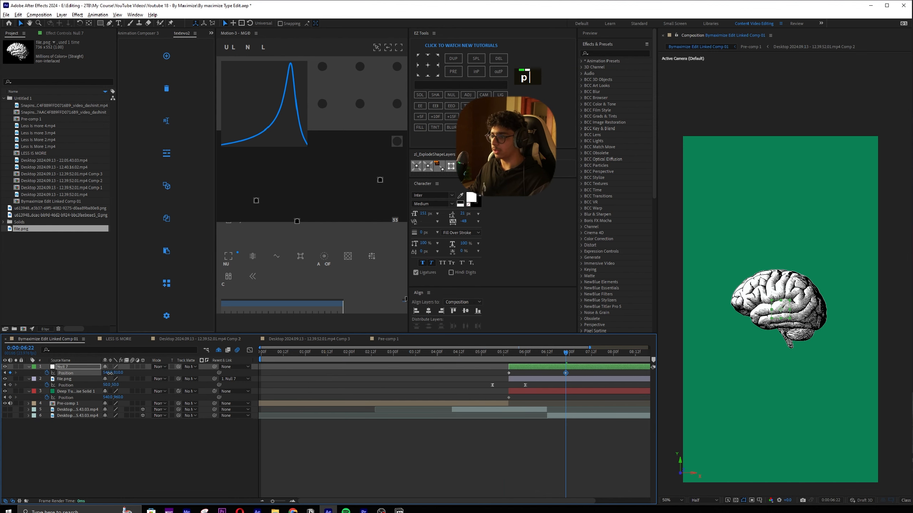
{"action": "left_click_drag", "start_coordinate": [110, 373], "coordinate": [96, 373]}
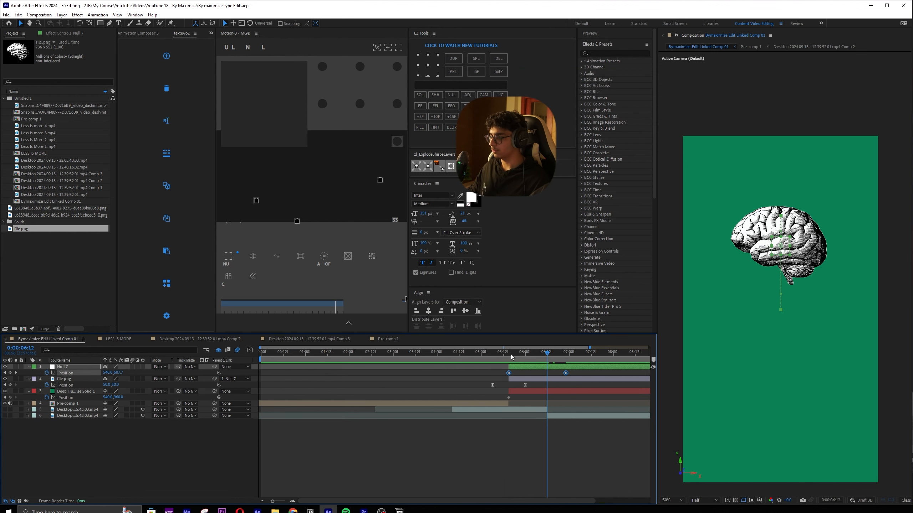
Apply Easy Ease to the null's position keyframes, lengthen the ease into the last one in the speed graph, and preview the motion
{"action": "left_click", "coordinate": [249, 350]}
{"action": "key", "text": "F9"}
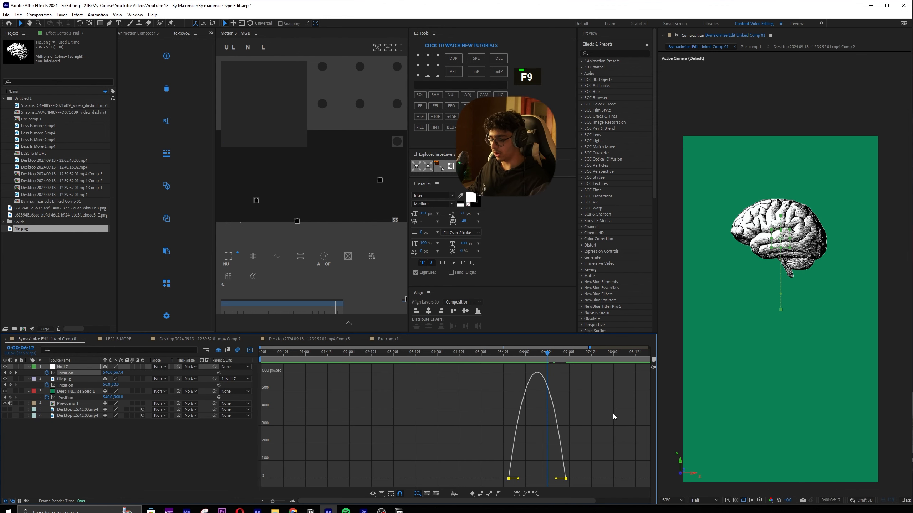
{"action": "left_click_drag", "start_coordinate": [614, 416], "coordinate": [537, 478]}
{"action": "left_click", "coordinate": [509, 479], "text": "shift"}
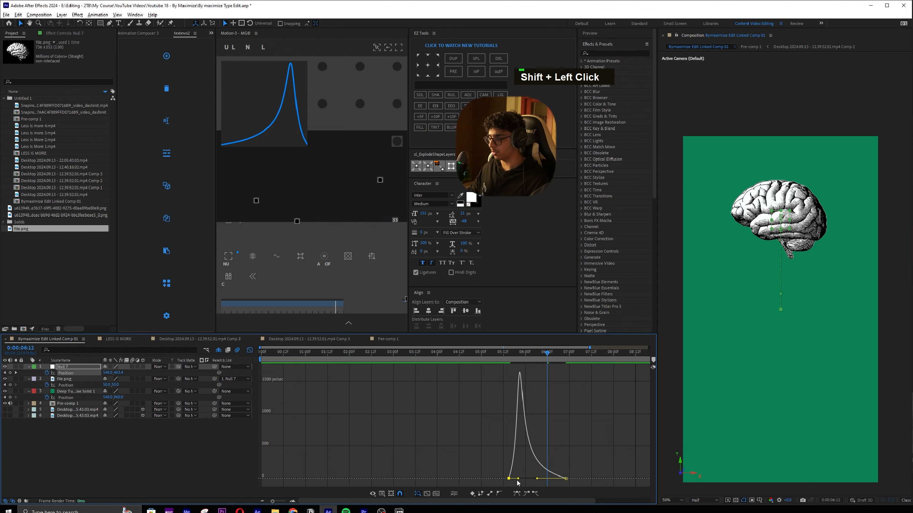
{"action": "left_click", "coordinate": [492, 352]}
{"action": "key", "text": "F9"}
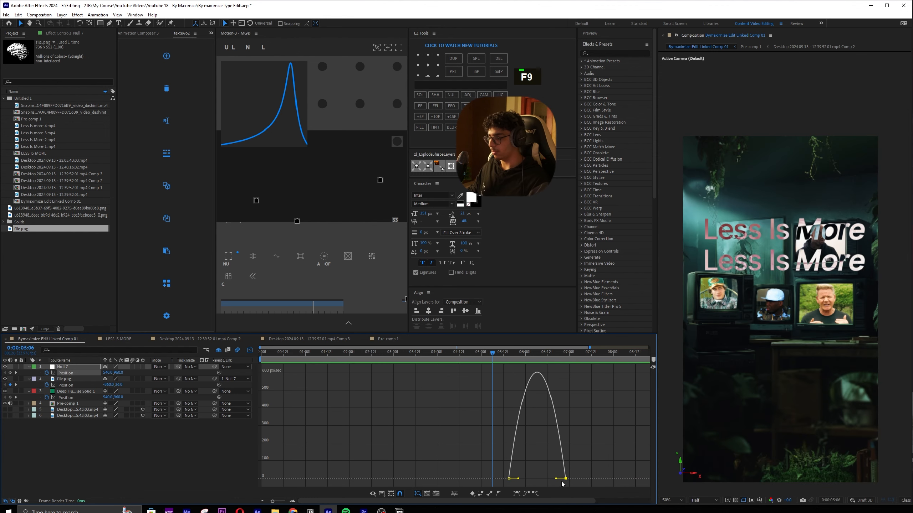
{"action": "left_click_drag", "start_coordinate": [556, 478], "coordinate": [536, 479]}
{"action": "key", "text": "space"}
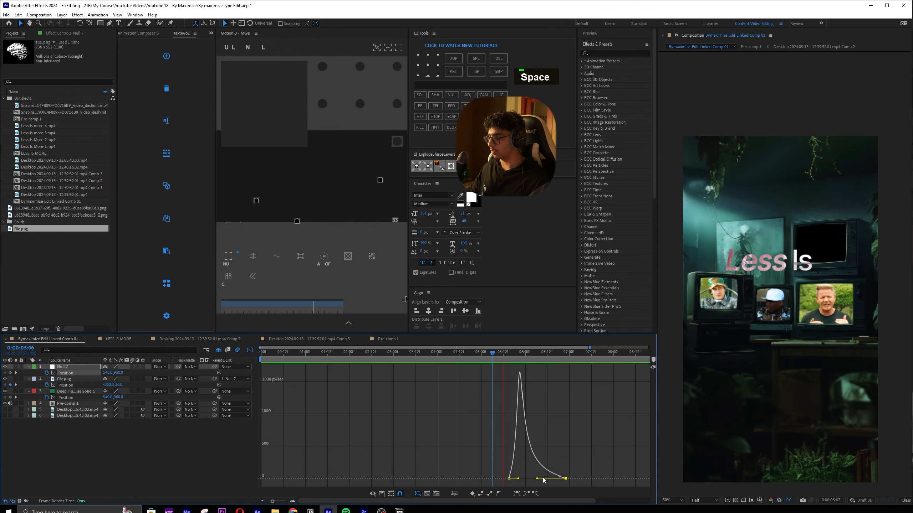
{"action": "key", "text": "space"}
{"action": "key", "text": "shift+space"}
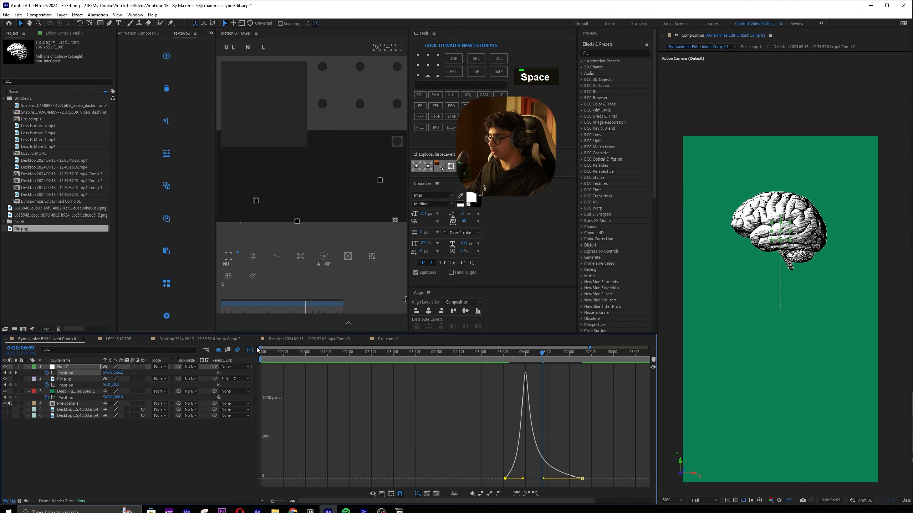
Move the null's last position keyframe to about 0:00:07:12 and preview the slower rise
{"action": "left_click", "coordinate": [249, 349]}
{"action": "left_click_drag", "start_coordinate": [582, 373], "coordinate": [591, 372]}
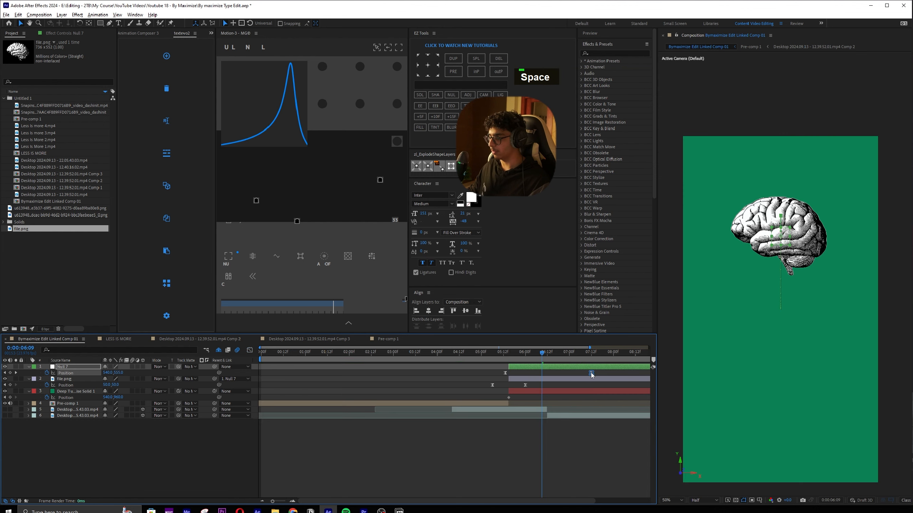
{"action": "key", "text": "space"}
{"action": "left_click", "coordinate": [350, 412]}
{"action": "key", "text": "space"}
{"action": "key", "text": "space"}
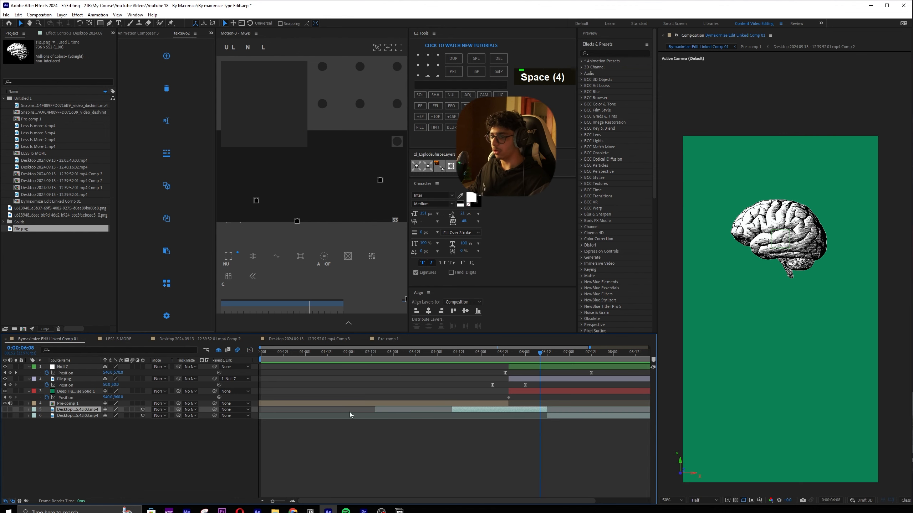
Turn on the audio of the two Desktop clips, slide both later so the first starts at 0:00:05:15, preview and save
{"action": "double_click", "coordinate": [11, 416]}
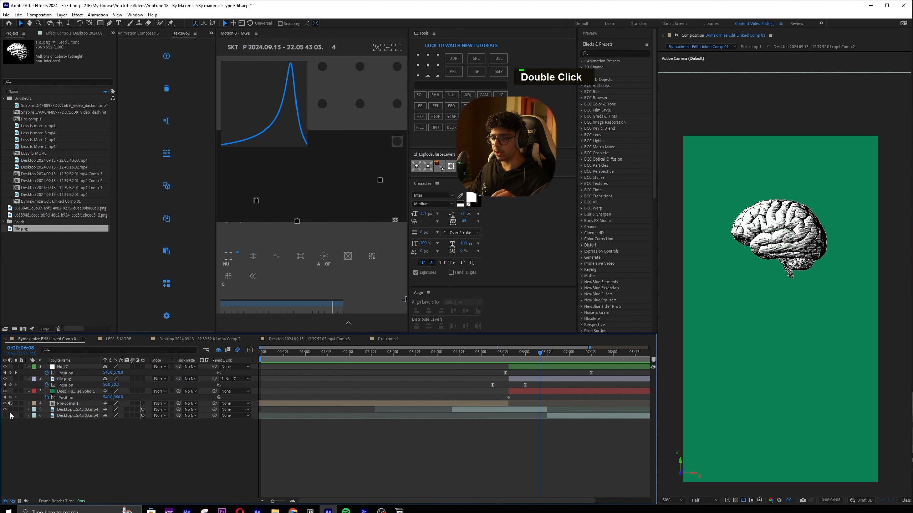
{"action": "left_click_drag", "start_coordinate": [498, 414], "coordinate": [539, 414]}
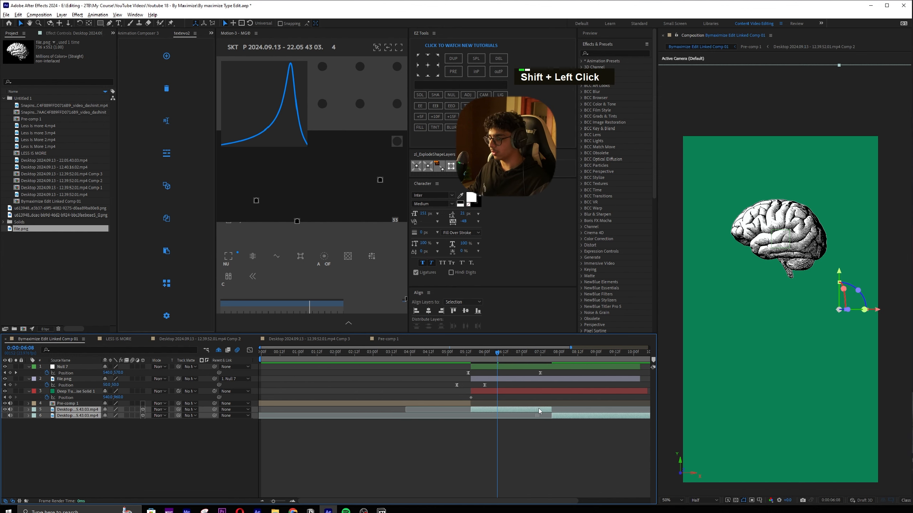
{"action": "left_click", "coordinate": [514, 404], "text": "shift"}
{"action": "left_click", "coordinate": [514, 409]}
{"action": "key", "text": "space"}
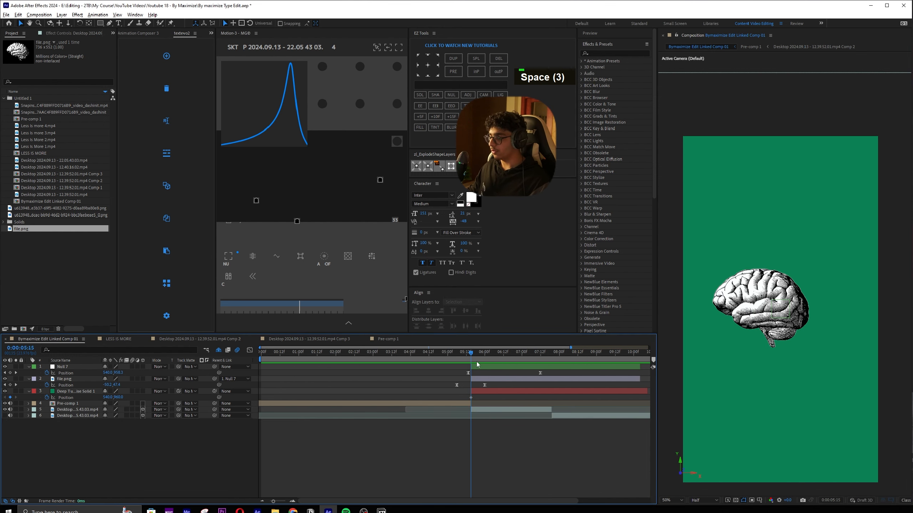
{"action": "left_click", "coordinate": [483, 367]}
{"action": "left_click_drag", "start_coordinate": [470, 355], "coordinate": [472, 355]}
{"action": "key", "text": "space"}
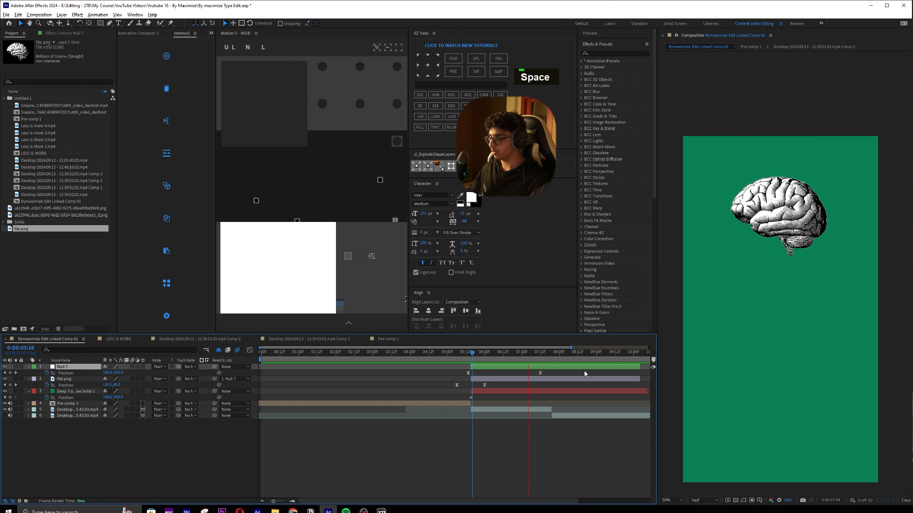
{"action": "key", "text": "space"}
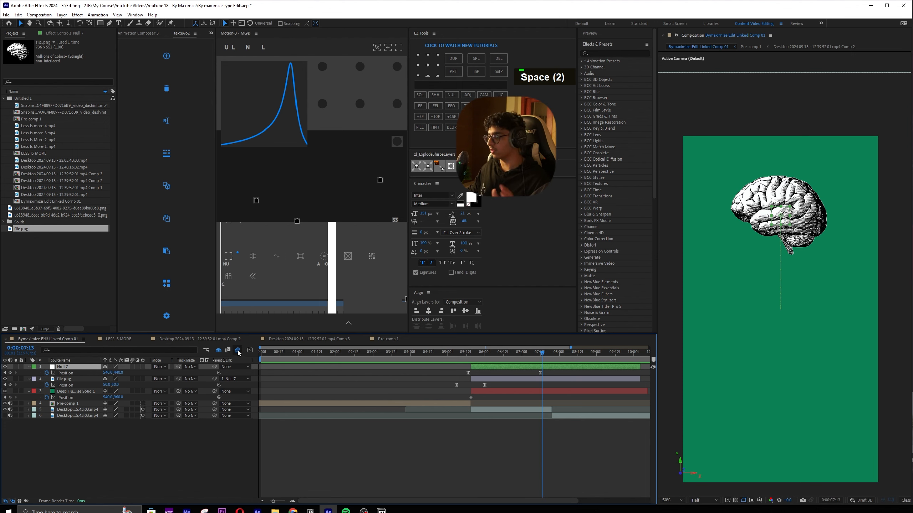
{"action": "key", "text": "ctrl+s"}
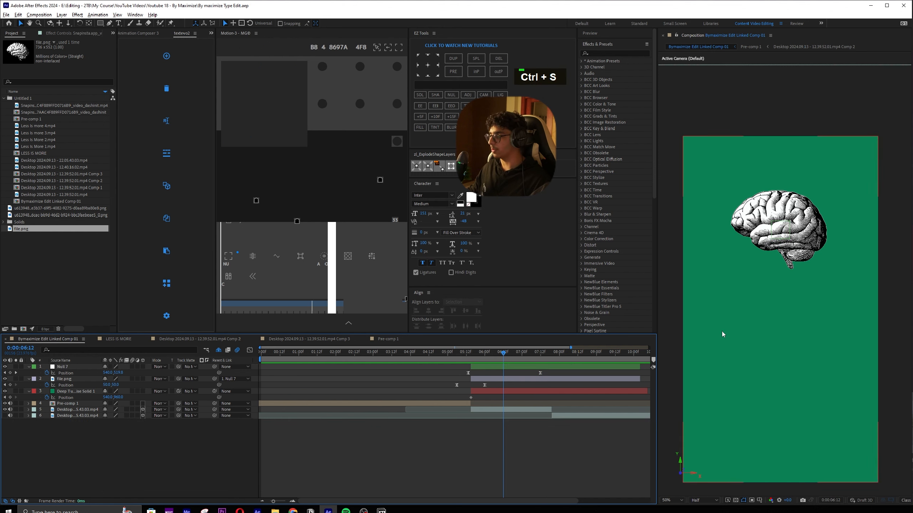
Add the text "the" below the brain at 0:00:06:12, without faux bold or italic, in Inter Bold with a centered anchor point
{"action": "key", "text": "ctrl+t"}
{"action": "left_click", "coordinate": [721, 325]}
{"action": "type", "text": "the"}
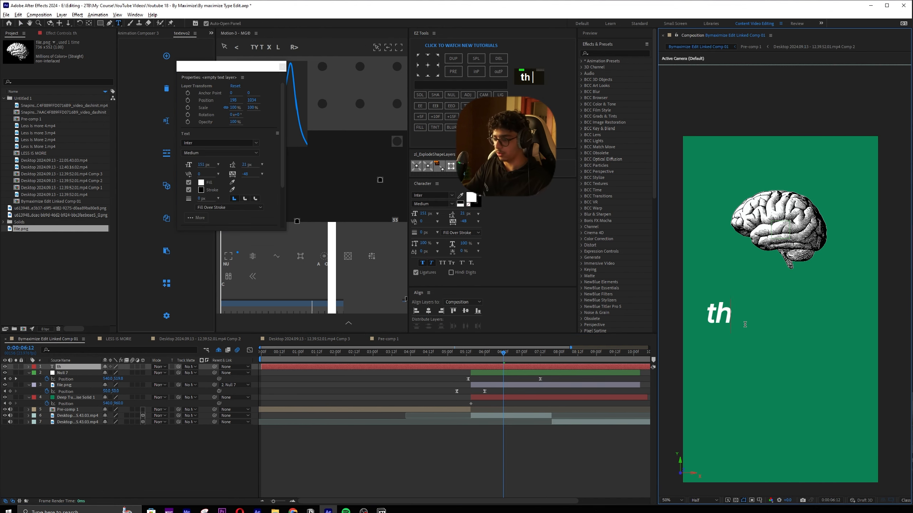
{"action": "key", "text": "ctrl+Return"}
{"action": "key", "text": "ctrl+alt+Home"}
{"action": "left_click", "coordinate": [430, 263]}
{"action": "left_click", "coordinate": [422, 263]}
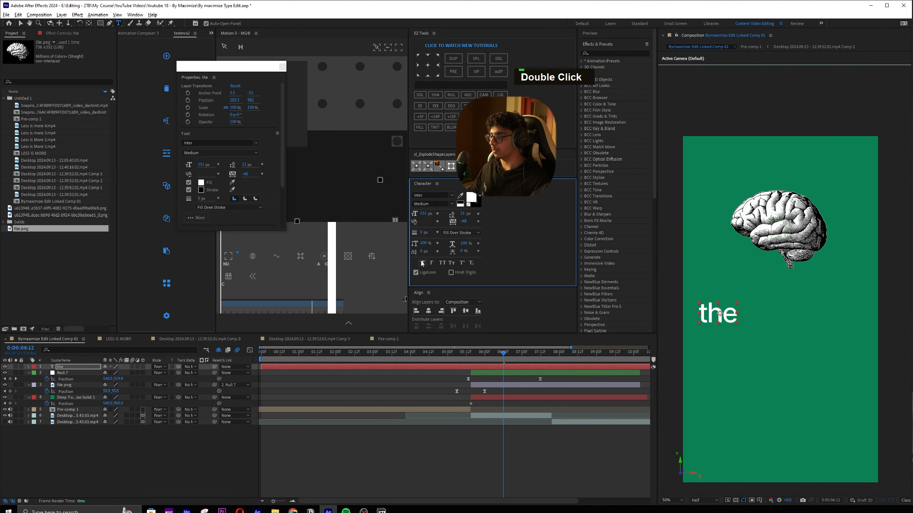
{"action": "left_click", "coordinate": [431, 204]}
{"action": "left_click", "coordinate": [437, 312]}
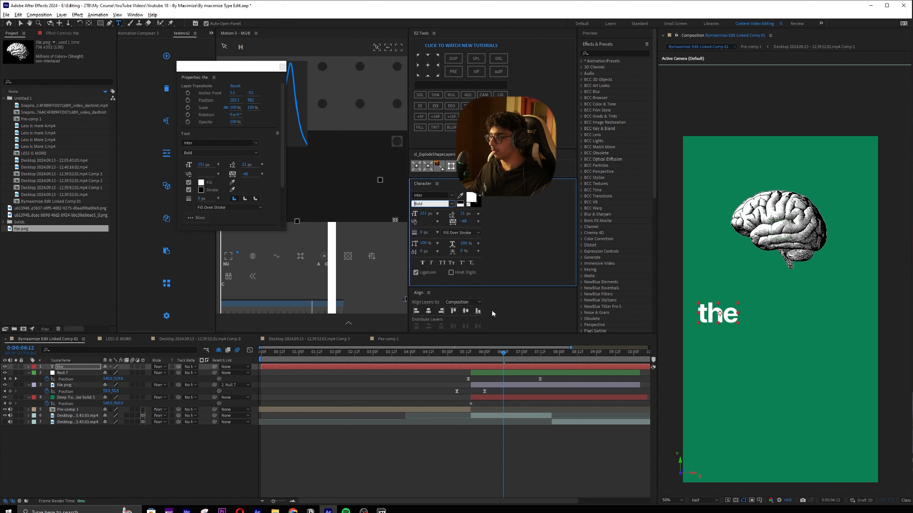
Capitalize the word to "The", set its font style to Extra Bold, and trim the layer's start to 0:00:06:12
{"action": "left_click", "coordinate": [707, 313]}
{"action": "key", "text": "BackSpace"}
{"action": "type", "text": "T"}
{"action": "key", "text": "ctrl+Return"}
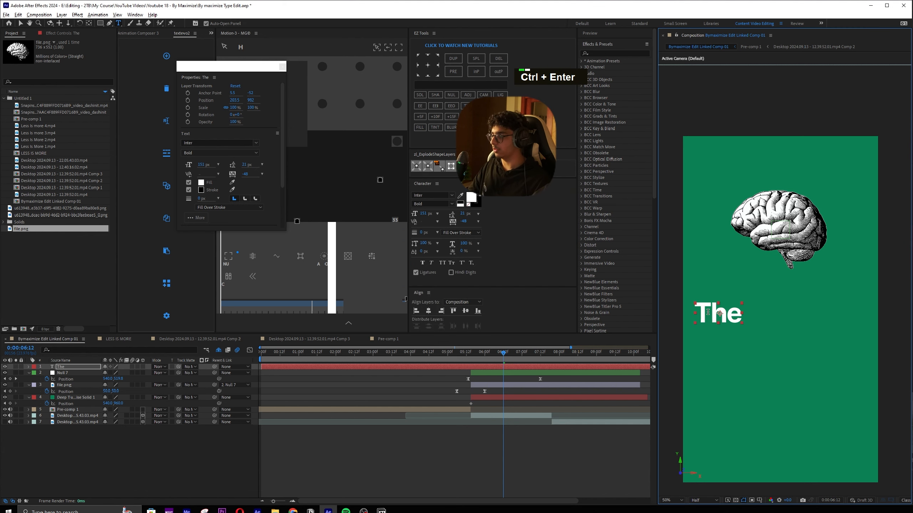
{"action": "key", "text": "ctrl+alt+Home"}
{"action": "left_click", "coordinate": [431, 204]}
{"action": "left_click", "coordinate": [427, 323]}
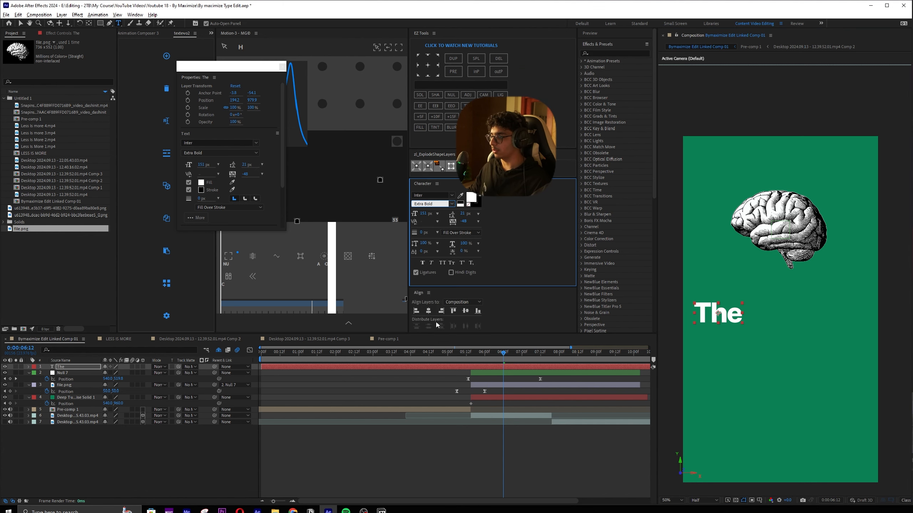
{"action": "key", "text": "alt+["}
Replace the duplicated word with "LESS", center its anchor point, and scale it to about 191%
{"action": "double_click", "coordinate": [762, 312]}
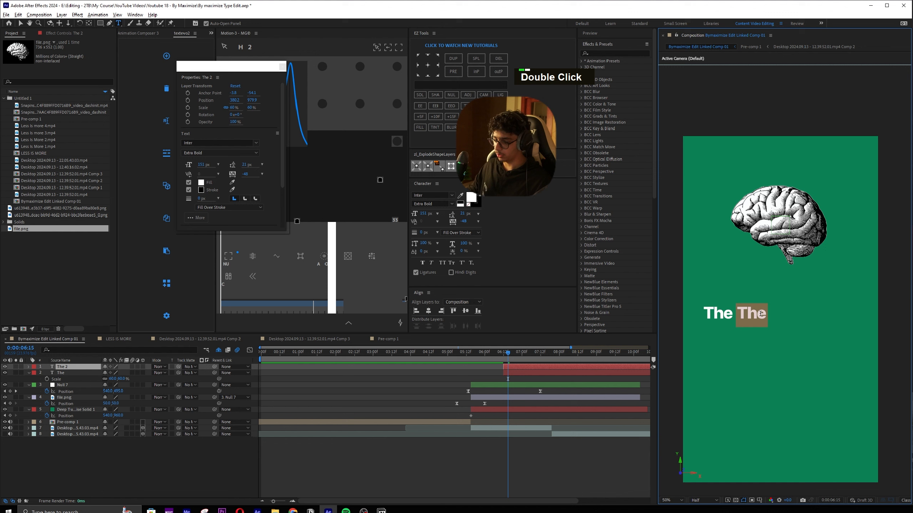
{"action": "type", "text": "LESS"}
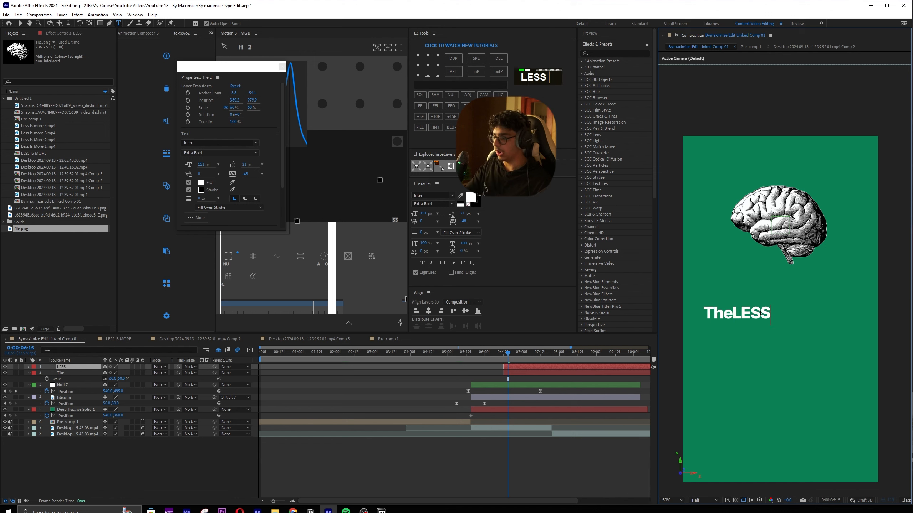
{"action": "key", "text": "ctrl+Return"}
{"action": "key", "text": "ctrl+alt+Home"}
{"action": "left_click_drag", "start_coordinate": [508, 354], "coordinate": [511, 355]}
{"action": "left_click_drag", "start_coordinate": [512, 355], "coordinate": [512, 355]}
{"action": "key", "text": "s"}
{"action": "left_click_drag", "start_coordinate": [112, 373], "coordinate": [159, 373]}
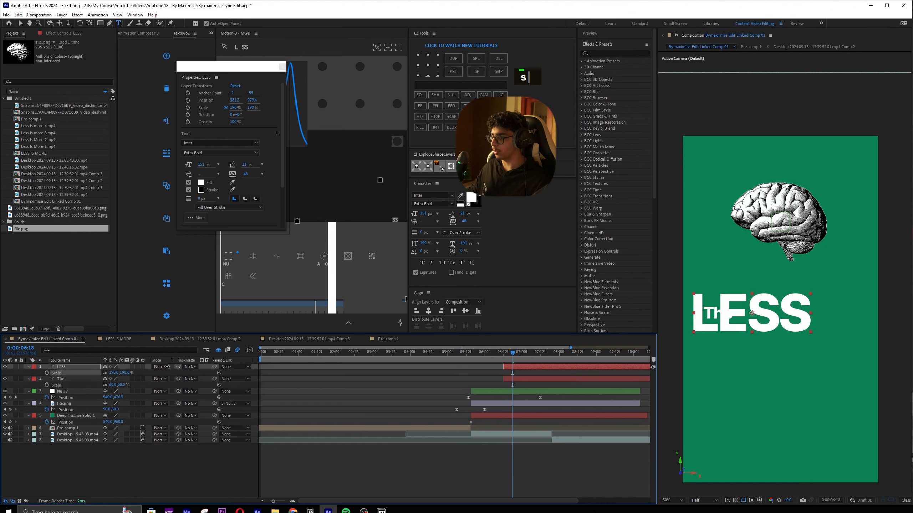
Place "LESS" beside "The" and line up their baselines against a horizontal ruler guide
{"action": "key", "text": "v"}
{"action": "left_click_drag", "start_coordinate": [767, 301], "coordinate": [813, 286]}
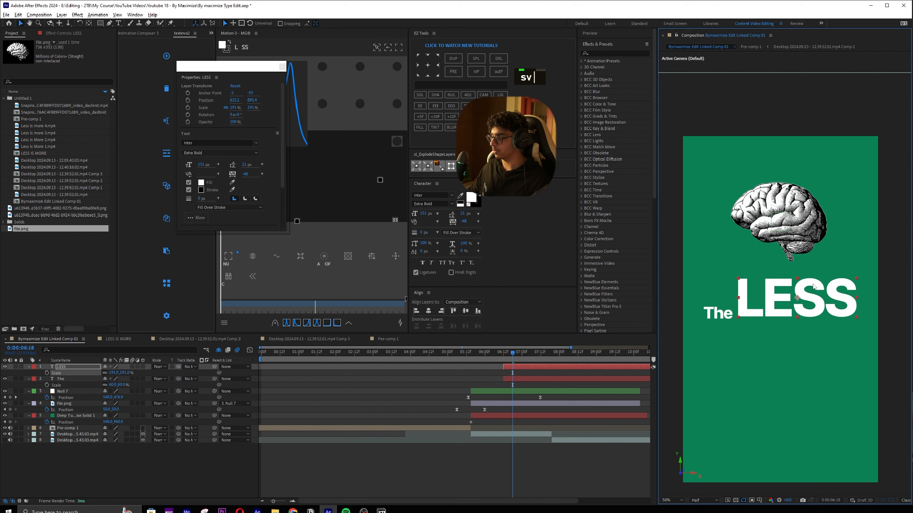
{"action": "key", "text": "ctrl+r"}
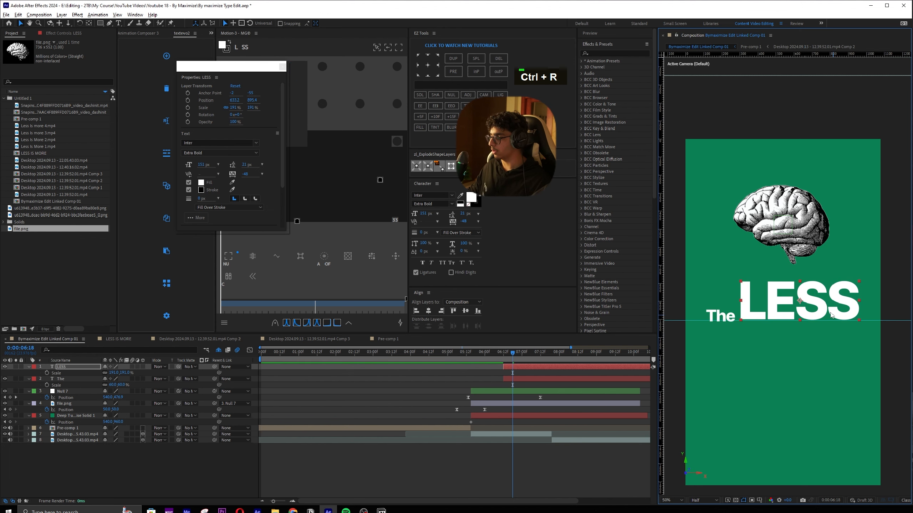
{"action": "left_click_drag", "start_coordinate": [831, 315], "coordinate": [831, 316]}
{"action": "scroll", "coordinate": [786, 322], "scroll_direction": "up", "scroll_amount": 2}
{"action": "key", "text": "space"}
{"action": "left_click_drag", "start_coordinate": [703, 372], "coordinate": [809, 302]}
{"action": "left_click_drag", "start_coordinate": [734, 374], "coordinate": [802, 345]}
{"action": "scroll", "coordinate": [817, 338], "scroll_direction": "down", "scroll_amount": 2}
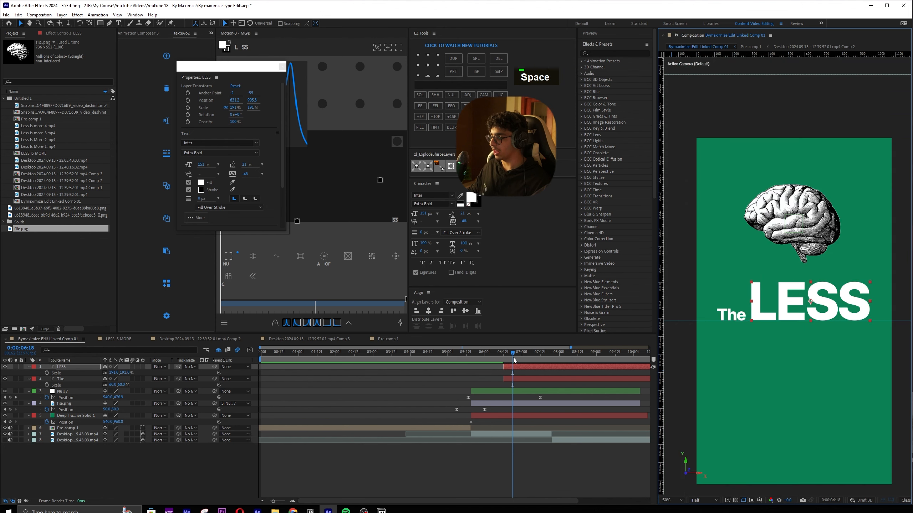
Duplicate "The" directly below itself, change the copy to "elements", and scale it to 84%
{"action": "key", "text": "ctrl+d"}
{"action": "left_click_drag", "start_coordinate": [739, 318], "coordinate": [739, 336]}
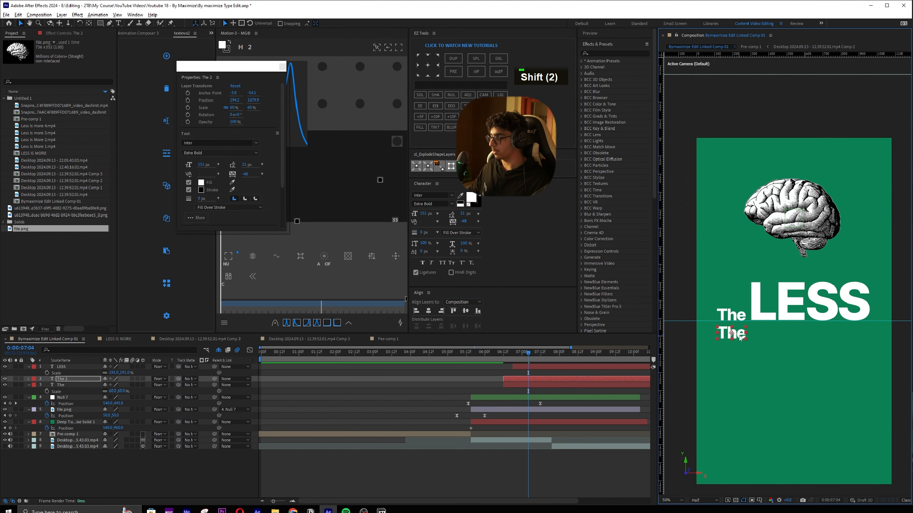
{"action": "double_click", "coordinate": [739, 334]}
{"action": "type", "text": "elements"}
{"action": "key", "text": "ctrl+Return"}
{"action": "key", "text": "s"}
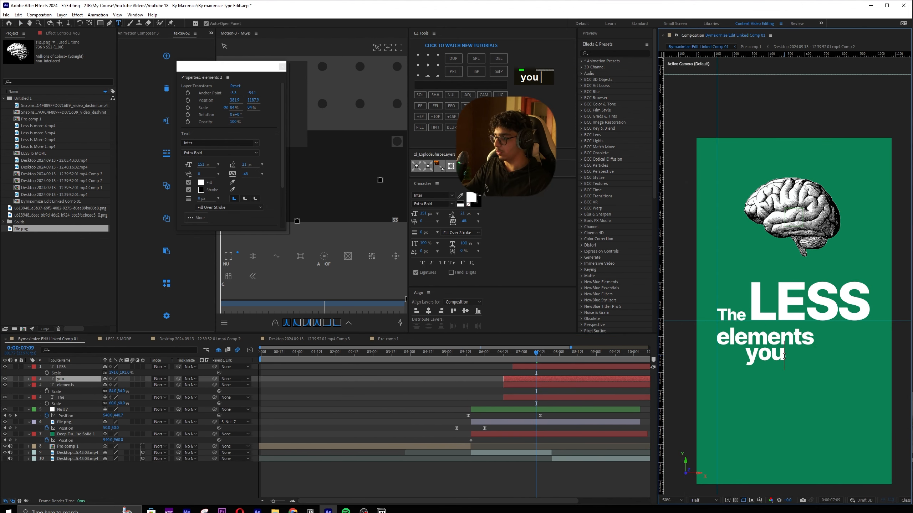
Change the duplicate below "elements" to "you have." and center its anchor point
{"action": "type", "text": "have"}
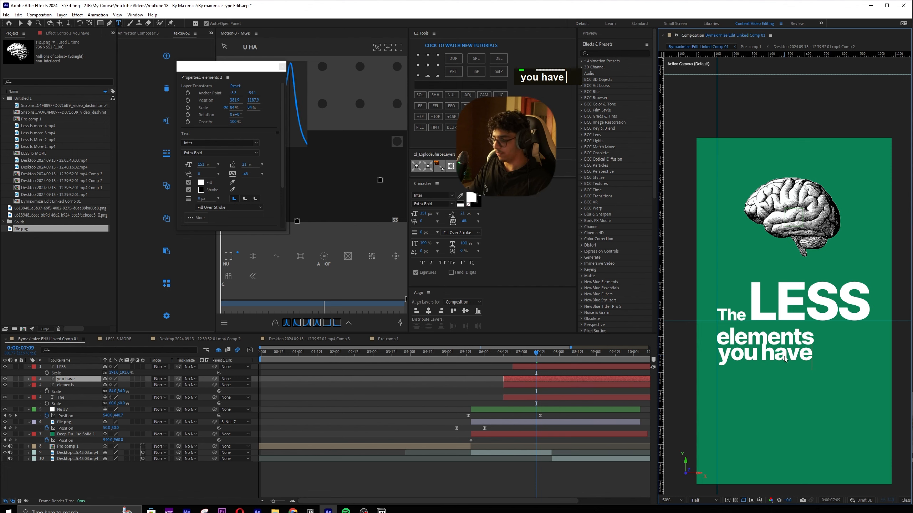
{"action": "type", "text": "."}
{"action": "key", "text": "ctrl+Return"}
{"action": "key", "text": "ctrl+alt+Home"}
Split the "you have." layer into separate word layers with TextExploder, deleting the original layer
{"action": "left_click", "coordinate": [135, 14]}
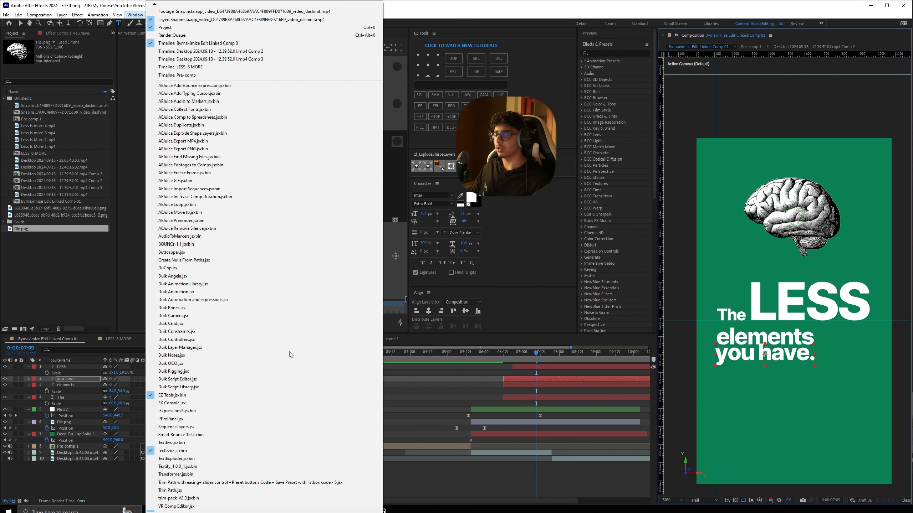
{"action": "left_click", "coordinate": [176, 459]}
{"action": "double_click", "coordinate": [115, 65]}
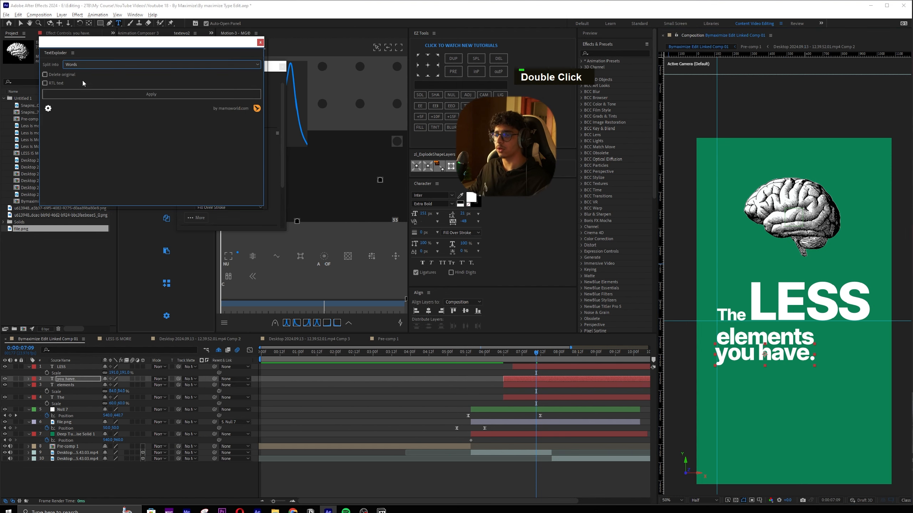
{"action": "left_click", "coordinate": [44, 75]}
{"action": "left_click", "coordinate": [150, 93]}
{"action": "left_click", "coordinate": [546, 367]}
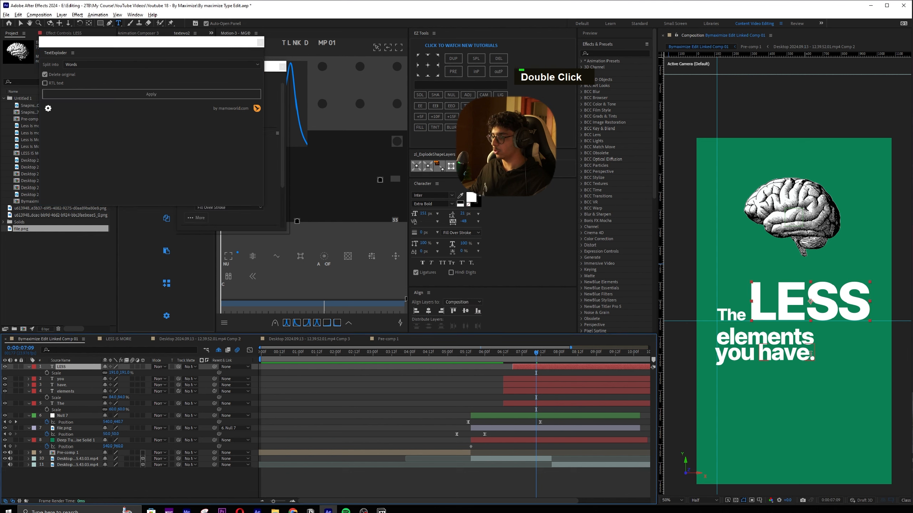
Stagger "you" and "have." diagonally down to the right below "elements", scaling "you" to 75%
{"action": "key", "text": "v"}
{"action": "left_click_drag", "start_coordinate": [788, 359], "coordinate": [815, 392]}
{"action": "left_click_drag", "start_coordinate": [747, 357], "coordinate": [822, 364]}
{"action": "key", "text": "s"}
{"action": "left_click_drag", "start_coordinate": [120, 386], "coordinate": [119, 385]}
{"action": "left_click_drag", "start_coordinate": [807, 391], "coordinate": [839, 380]}
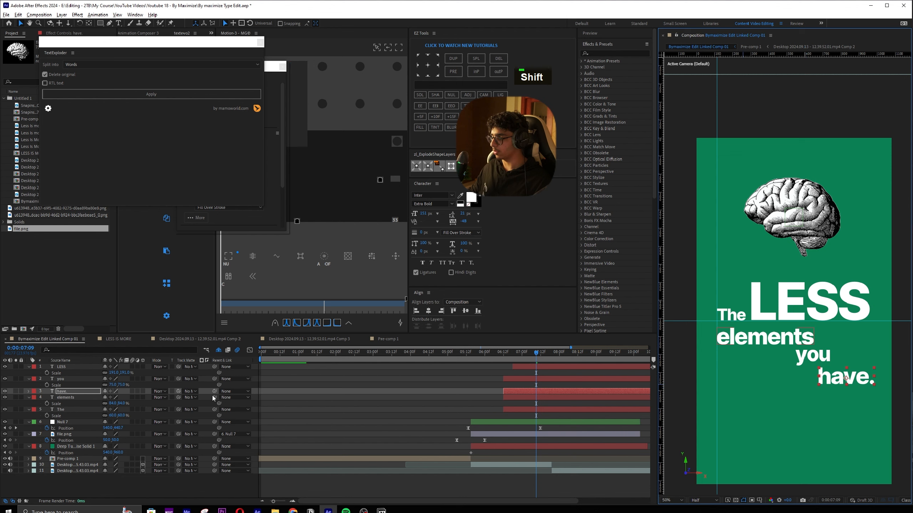
Set the scale of "have." to 60% and save the project
{"action": "key", "text": "s"}
{"action": "left_click", "coordinate": [128, 398]}
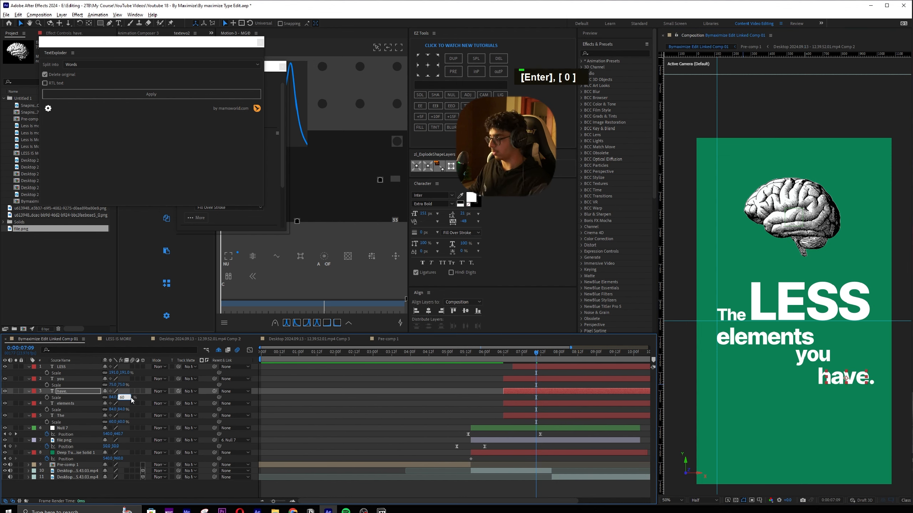
{"action": "key", "text": "ctrl+s"}
Split the "LESS" layer at 0:00:07:03 and delete the part after the cut
{"action": "key", "text": "Page_Down"}
{"action": "key", "text": "Page_Up"}
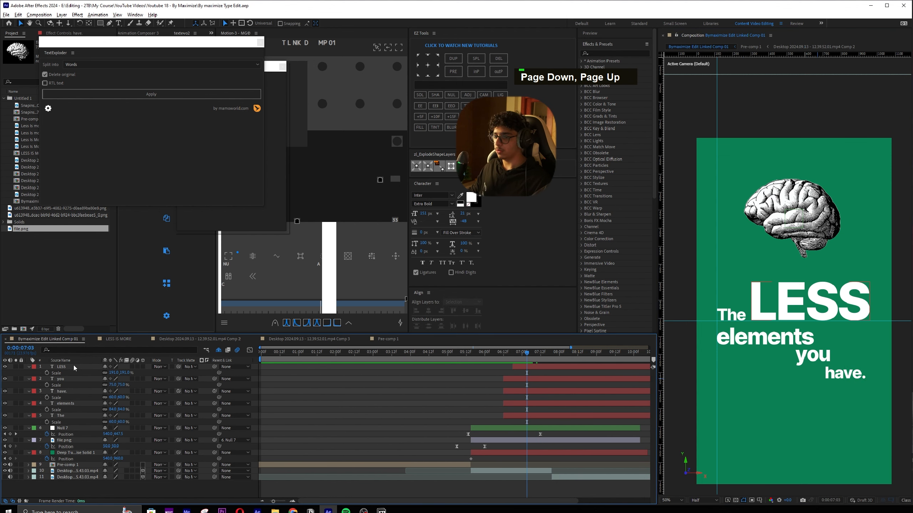
{"action": "left_click", "coordinate": [73, 368]}
{"action": "key", "text": "ctrl+shift+d"}
{"action": "key", "text": "Delete"}
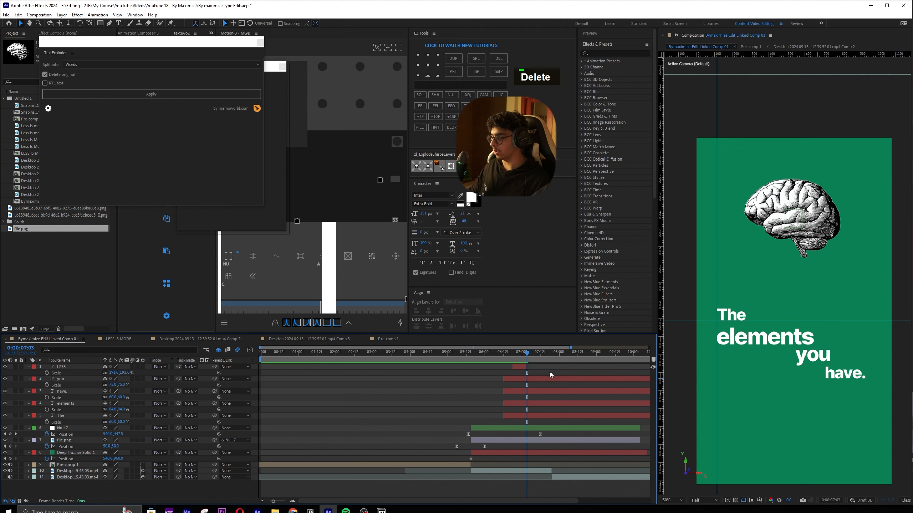
Trim the end of the "The" layer at 0:00:07:02
{"action": "key", "text": "Page_Up"}
{"action": "left_click", "coordinate": [74, 416]}
{"action": "key", "text": "alt+bracketright"}
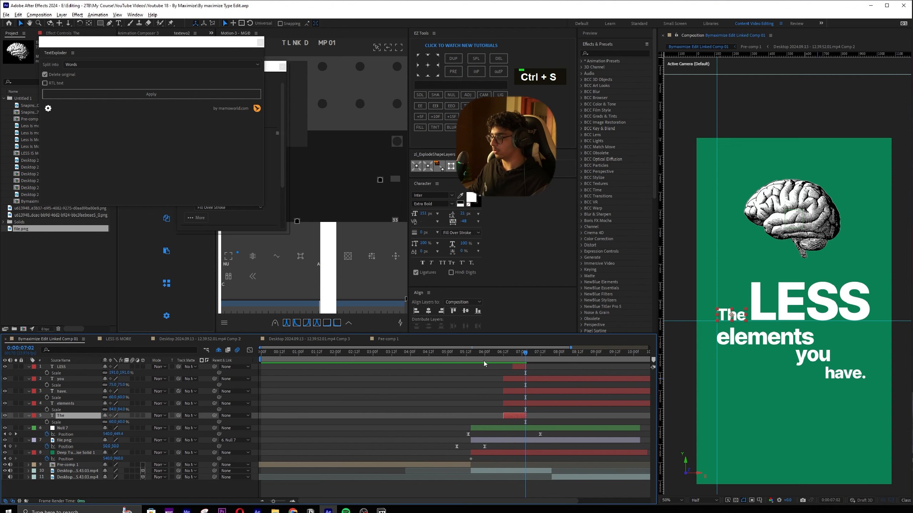
Trim the start of the "elements" text layer to 0:00:06:21 and save the project
{"action": "key", "text": "Page_Up"}
{"action": "key", "text": "Page_Up"}
{"action": "key", "text": "Page_Up"}
{"action": "key", "text": "Page_Up"}
{"action": "key", "text": "Page_Up"}
{"action": "left_click", "coordinate": [82, 403]}
{"action": "key", "text": "alt+bracketleft"}
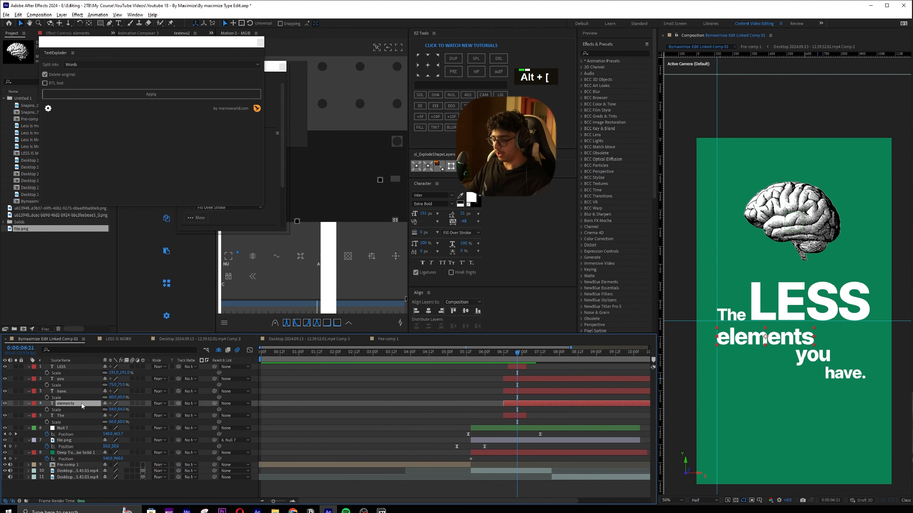
{"action": "key", "text": "ctrl+s"}
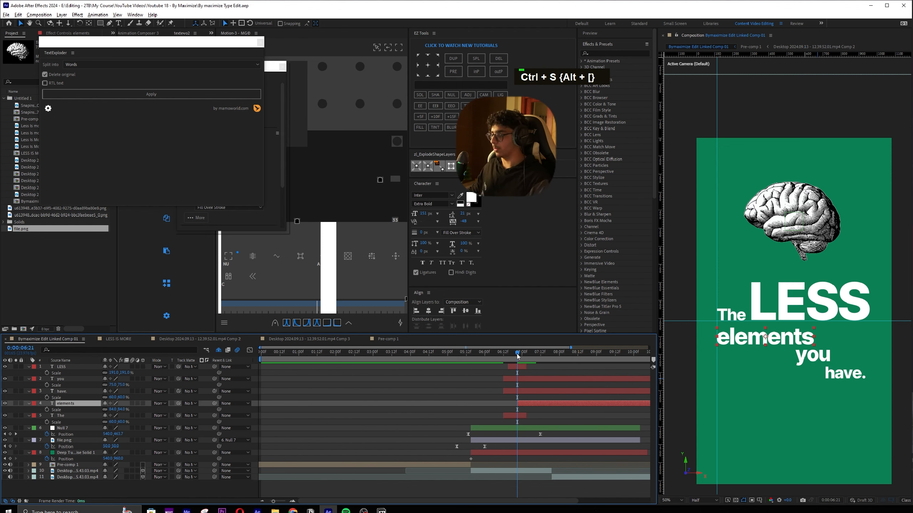
Trim the start of the "you" layer to just after "elements" begins and "have." to three frames later, and save the project
{"action": "left_click_drag", "start_coordinate": [517, 356], "coordinate": [487, 357]}
{"action": "left_click", "coordinate": [533, 382]}
{"action": "key", "text": "alt+bracketleft"}
{"action": "key", "text": "Page_Down"}
{"action": "key", "text": "Page_Down"}
{"action": "key", "text": "Page_Down"}
{"action": "left_click", "coordinate": [539, 391]}
{"action": "key", "text": "alt+bracketleft"}
{"action": "key", "text": "ctrl+s"}
Play back the text timing and shift both Desktop recording layers later together so the upper one starts at 0:00:06:12
{"action": "key", "text": "space"}
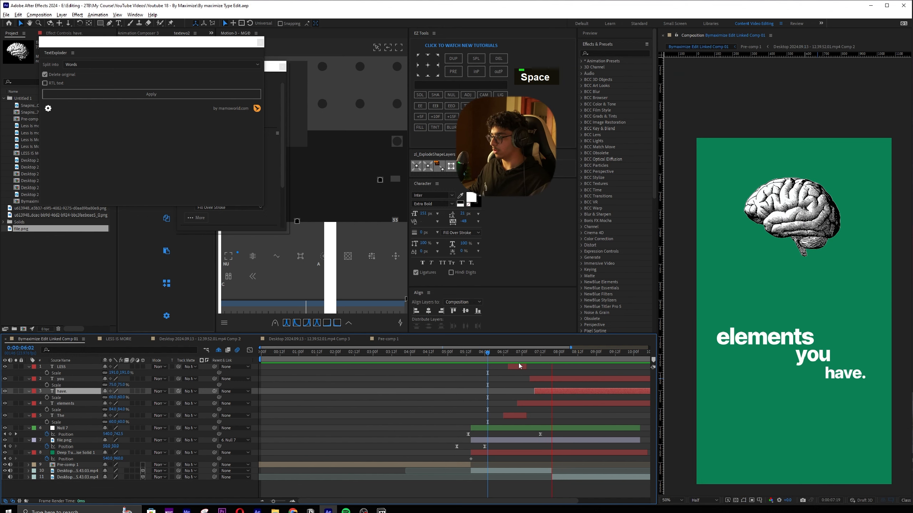
{"action": "key", "text": "space"}
{"action": "key", "text": "space"}
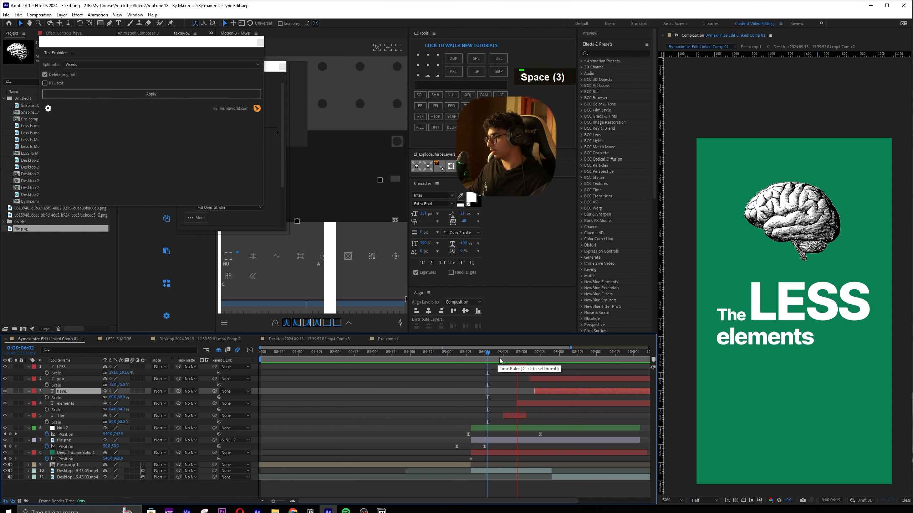
{"action": "key", "text": "space"}
{"action": "left_click_drag", "start_coordinate": [499, 358], "coordinate": [494, 356]}
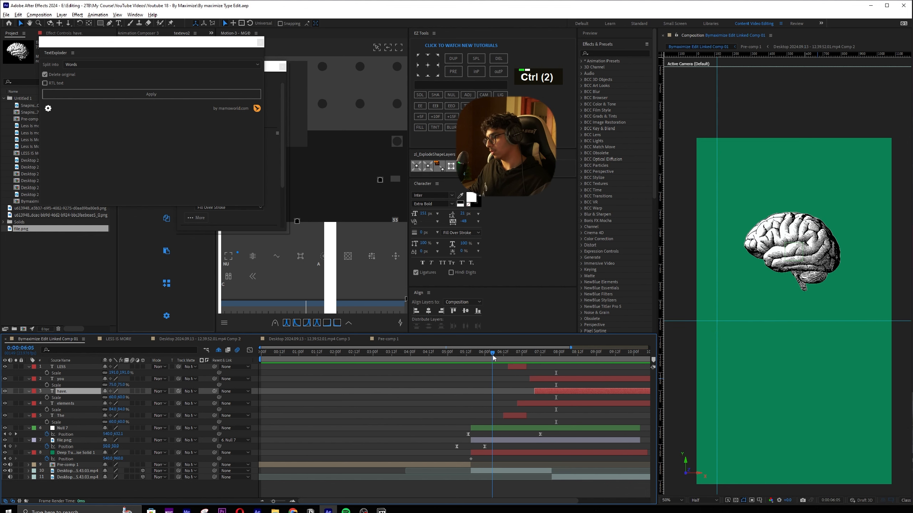
{"action": "key", "text": "ctrl+space"}
{"action": "left_click", "coordinate": [528, 471]}
{"action": "left_click", "coordinate": [562, 477], "text": "shift"}
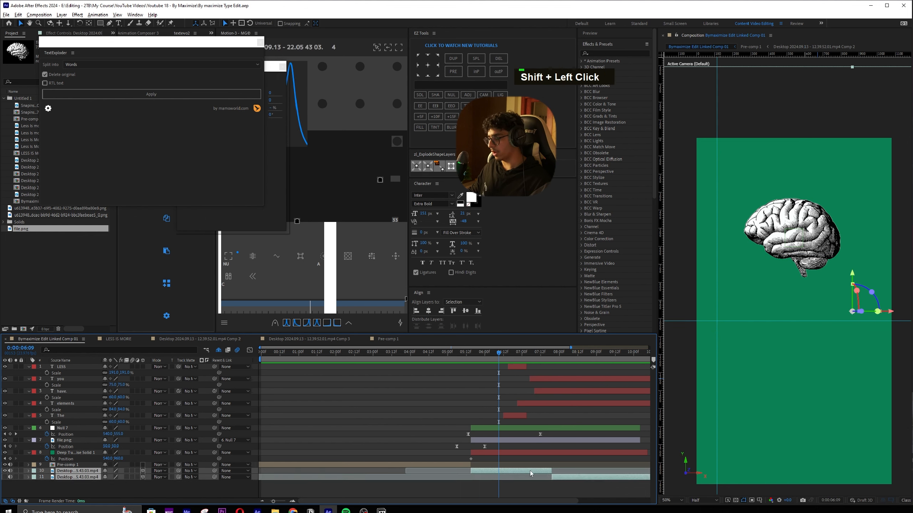
{"action": "left_click_drag", "start_coordinate": [529, 470], "coordinate": [562, 471]}
Preview the shifted voice-over and extend the ends of the "LESS" and "The" layers to around 0:00:07:09
{"action": "key", "text": "space"}
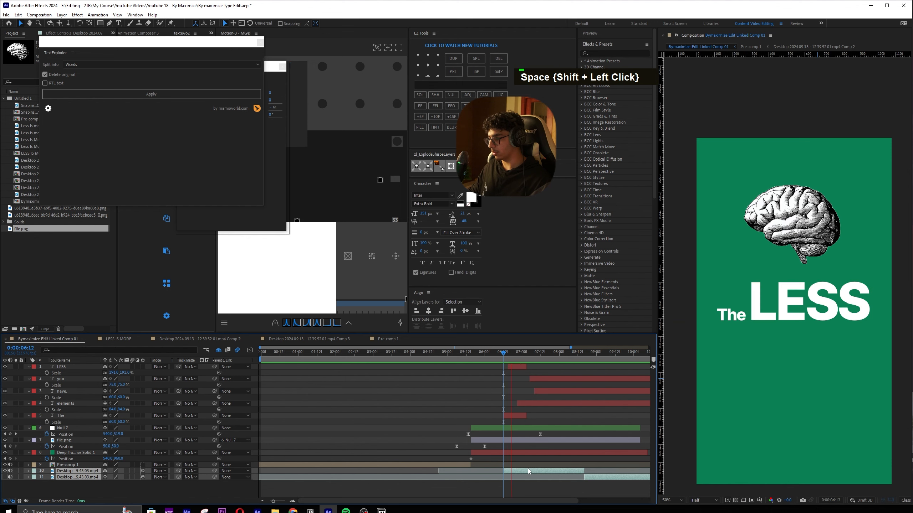
{"action": "key", "text": "space"}
{"action": "key", "text": "space"}
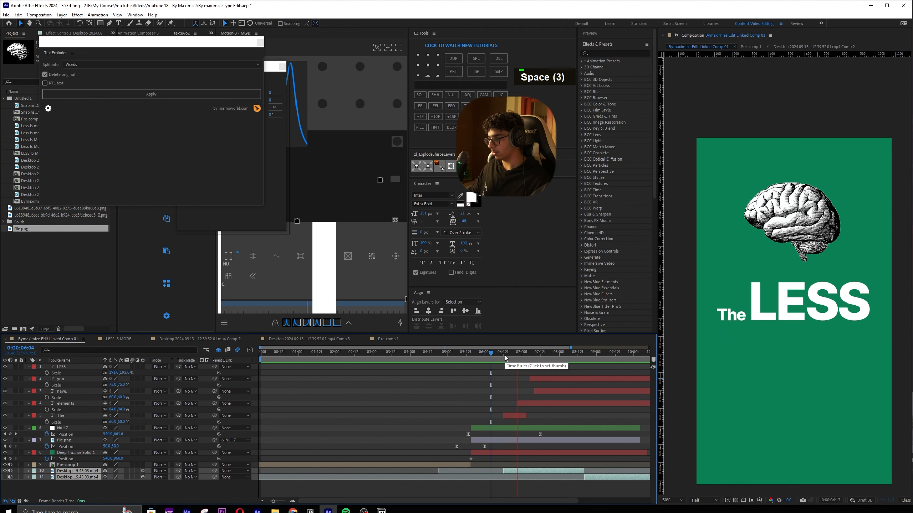
{"action": "key", "text": "ctrl"}
{"action": "key", "text": "ctrl"}
{"action": "left_click", "coordinate": [535, 370]}
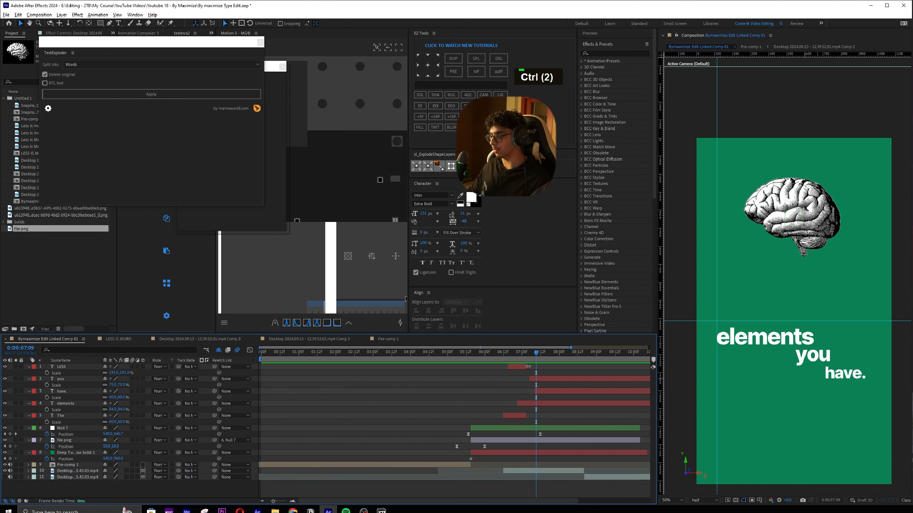
{"action": "mouse_move", "coordinate": [528, 366]}
{"action": "left_mouse_down"}
{"action": "mouse_move", "coordinate": [536, 365]}
{"action": "mouse_move", "coordinate": [521, 357]}
{"action": "left_mouse_up"}
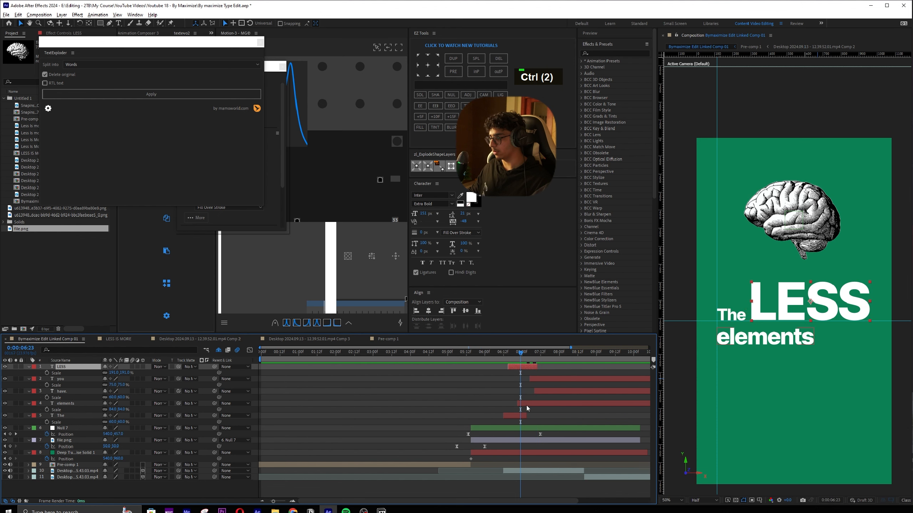
{"action": "left_click_drag", "start_coordinate": [526, 416], "coordinate": [534, 415]}
{"action": "left_click", "coordinate": [537, 368], "text": "shift"}
{"action": "key", "text": "ctrl+z"}
Split "elements", "you" and "have." near 0:00:07:22, keeping the earlier part of "elements" and only the later parts of the other two
{"action": "key", "text": "space"}
{"action": "key", "text": "space"}
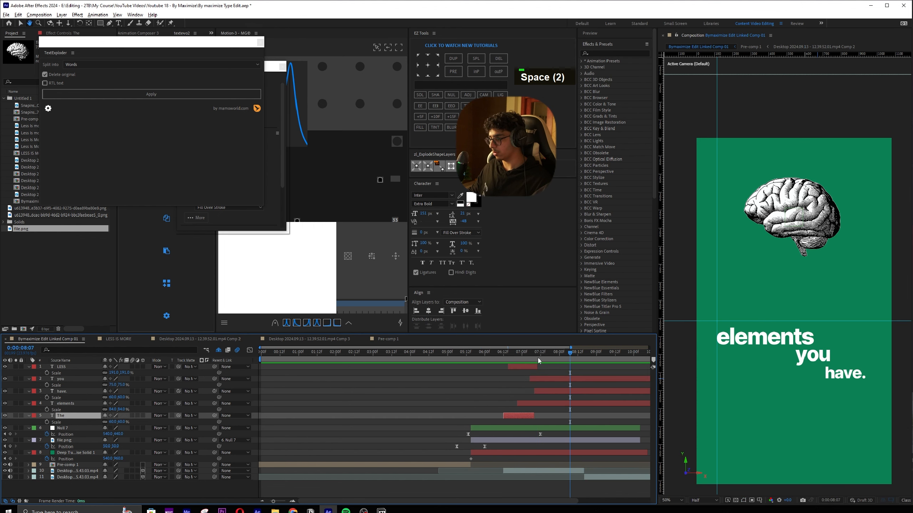
{"action": "key", "text": "ctrl+shift+d"}
{"action": "key", "text": "ctrl+shift+d"}
{"action": "key", "text": "Delete"}
{"action": "left_click", "coordinate": [547, 384]}
{"action": "key", "text": "Delete"}
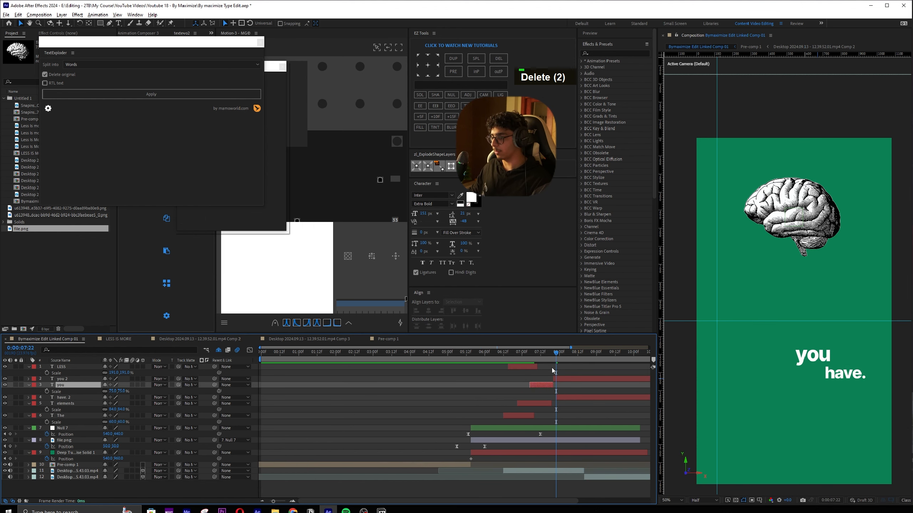
{"action": "left_click", "coordinate": [529, 351]}
Check the word timing in playback and trim the start of the "elements" layer to 0:00:07:08
{"action": "key", "text": "space"}
{"action": "key", "text": "space"}
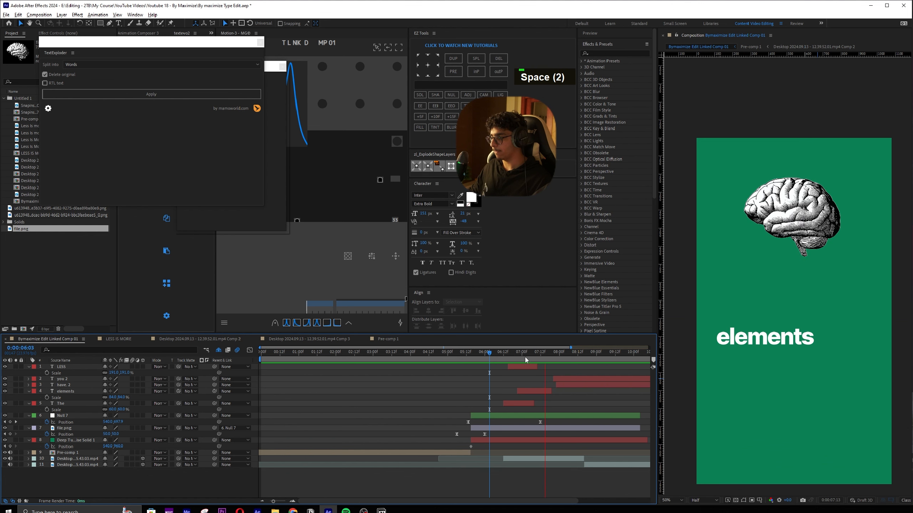
{"action": "key", "text": "space"}
{"action": "left_click_drag", "start_coordinate": [489, 353], "coordinate": [504, 355]}
{"action": "key", "text": "space"}
{"action": "key", "text": "space"}
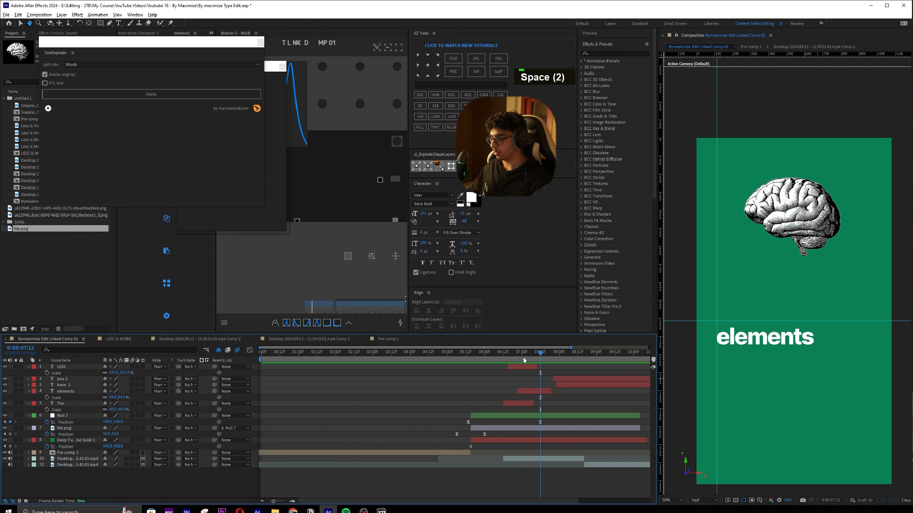
{"action": "left_click", "coordinate": [522, 392]}
{"action": "left_click_drag", "start_coordinate": [535, 388], "coordinate": [537, 389]}
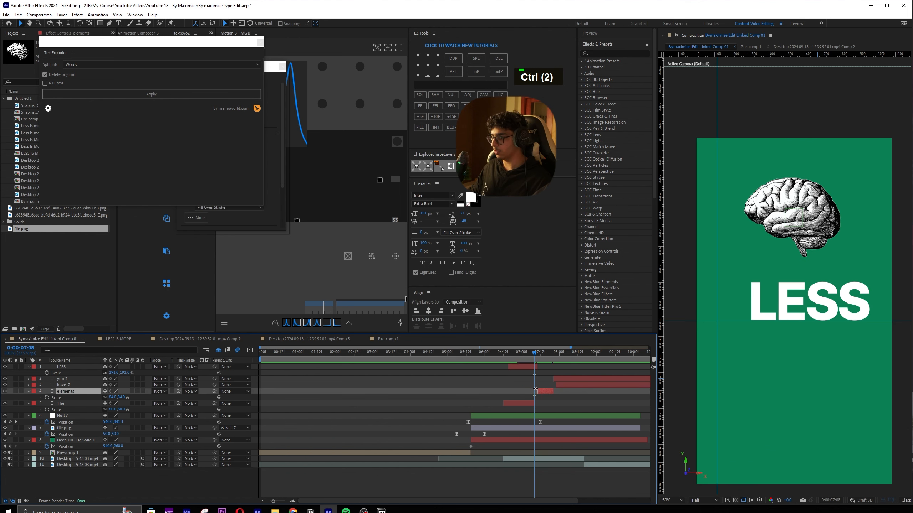
{"action": "key", "text": "space"}
{"action": "left_click", "coordinate": [487, 353]}
{"action": "key", "text": "space"}
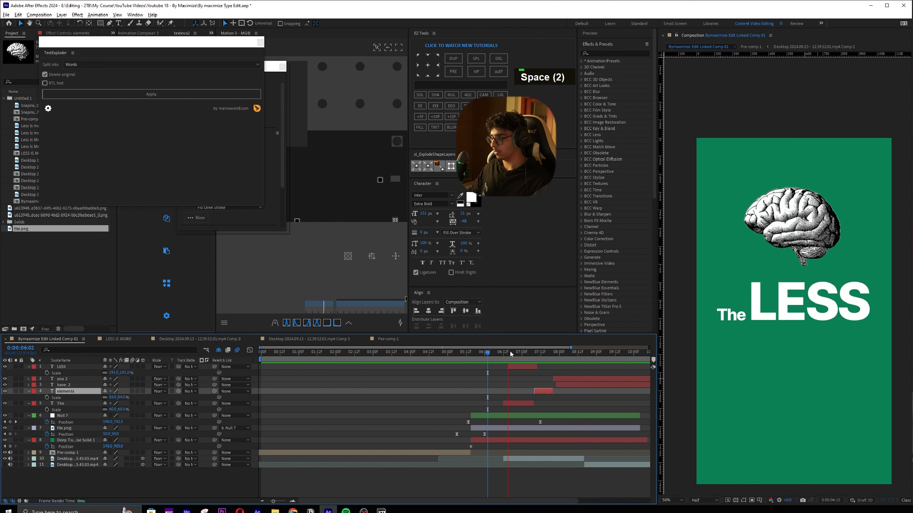
{"action": "key", "text": "space"}
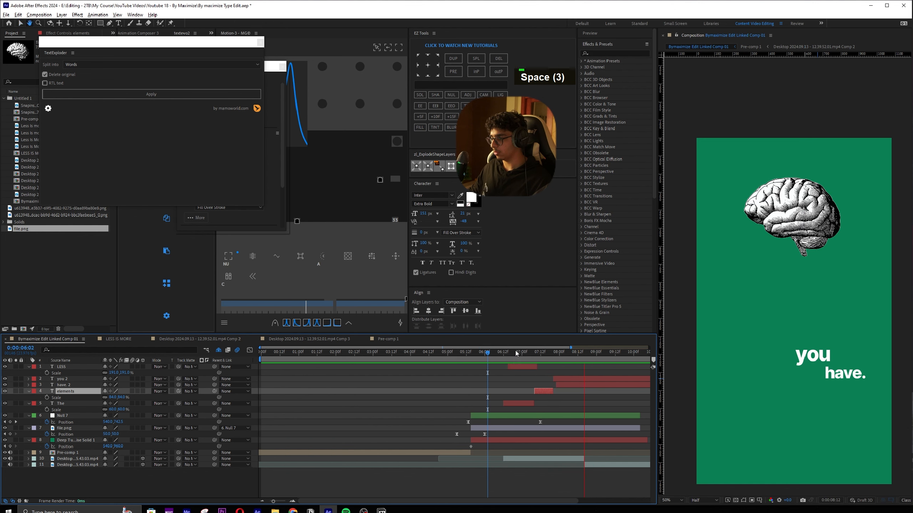
Keyframe the position of "The" from 0:00:06:12 to 0:00:06:22 so it slides in from the left, applying Easy Ease
{"action": "left_click", "coordinate": [503, 352]}
{"action": "left_click_drag", "start_coordinate": [502, 352], "coordinate": [503, 352]}
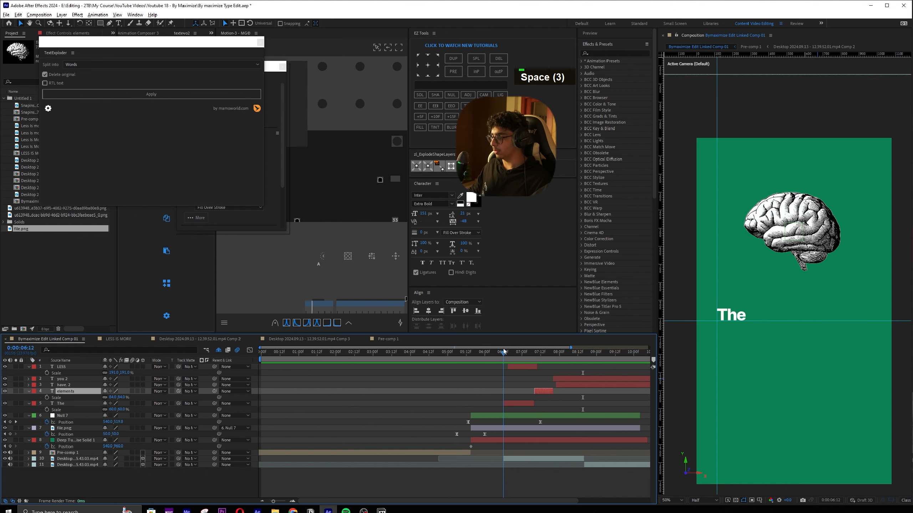
{"action": "left_click", "coordinate": [516, 403]}
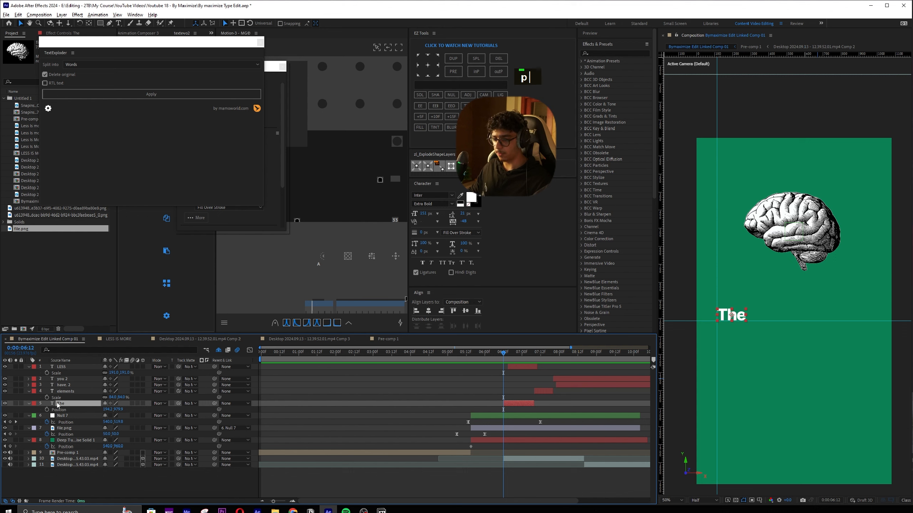
{"action": "scroll", "coordinate": [533, 402], "scroll_direction": "up", "scroll_amount": 2}
{"action": "key", "text": "ctrl+s"}
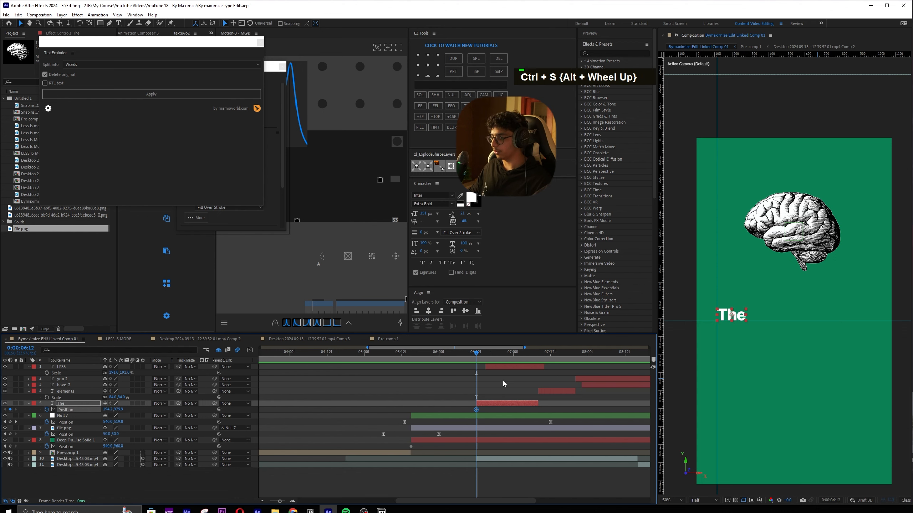
{"action": "key", "text": "Page_Down"}
{"action": "key", "text": "ctrl+shift+Right"}
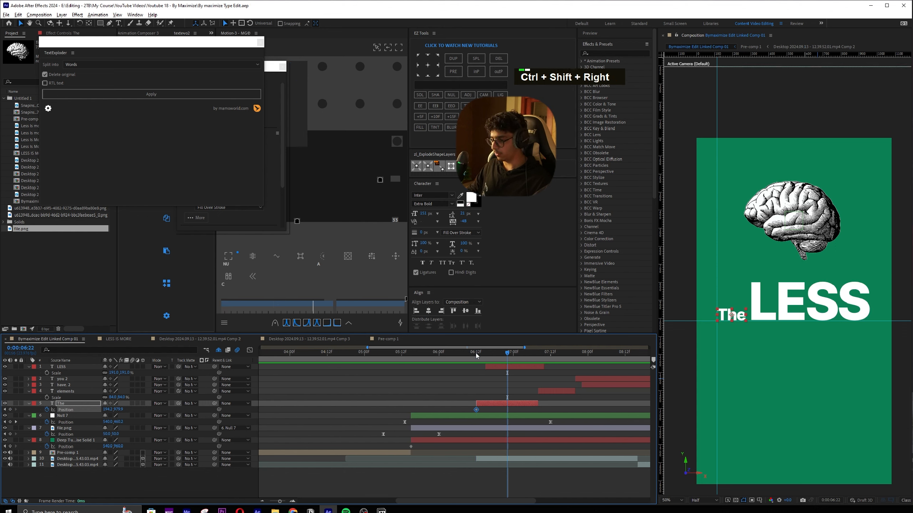
{"action": "left_click", "coordinate": [10, 410]}
{"action": "key", "text": "j"}
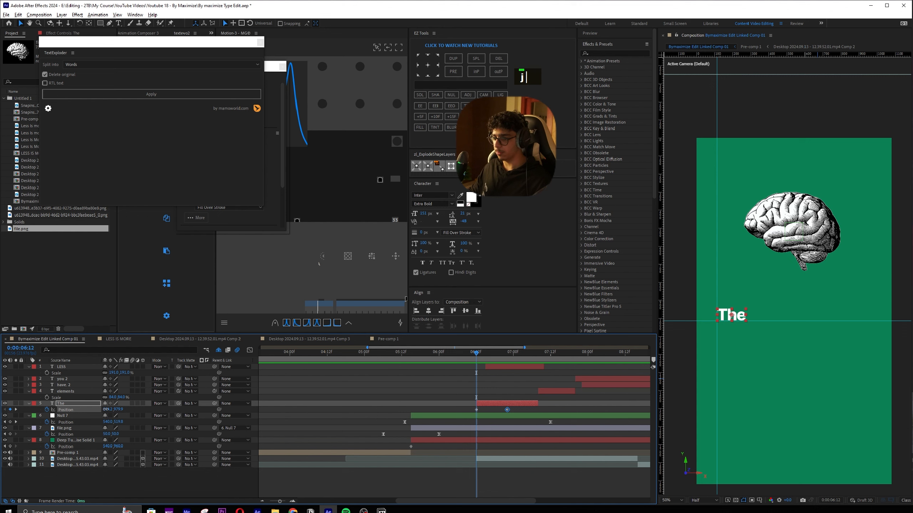
{"action": "key", "text": "F9"}
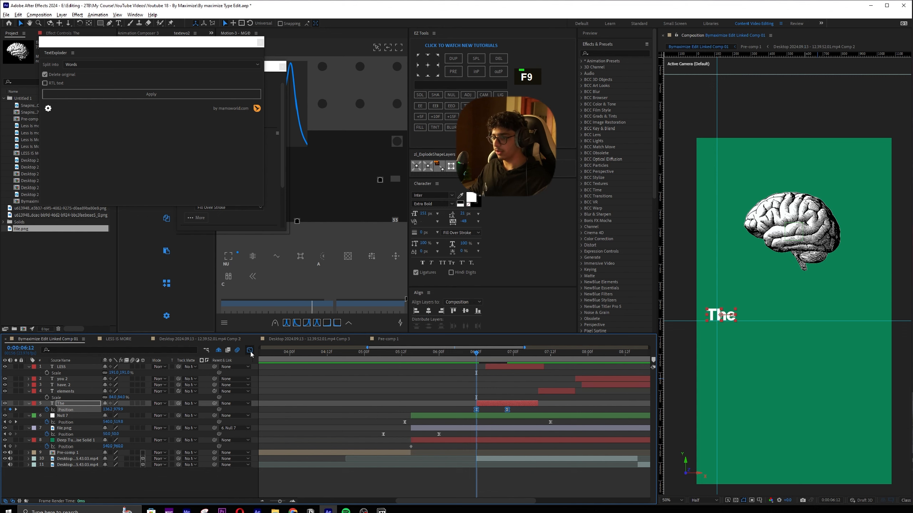
Reshape the position speed curve of "The" for a fast start and slow finish, and preview the motion
{"action": "left_click", "coordinate": [250, 350]}
{"action": "left_click_drag", "start_coordinate": [563, 434], "coordinate": [475, 480]}
{"action": "left_click", "coordinate": [249, 350]}
{"action": "key", "text": "space"}
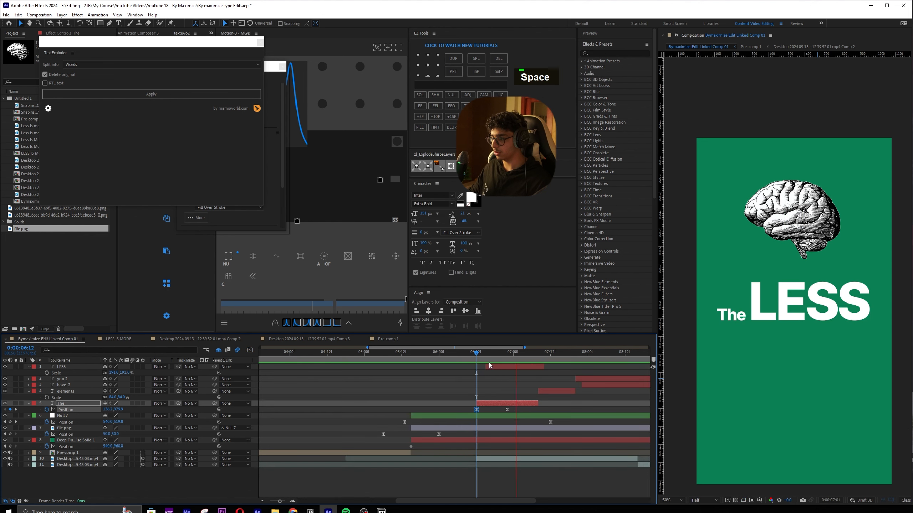
{"action": "key", "text": "space"}
Keyframe the position of "LESS" from 0:00:06:15 to 0:00:07:01 so it drops into place from above with eased motion
{"action": "left_click_drag", "start_coordinate": [477, 354], "coordinate": [488, 357]}
{"action": "key", "text": "Page_Down"}
{"action": "left_click", "coordinate": [491, 367]}
{"action": "key", "text": "p"}
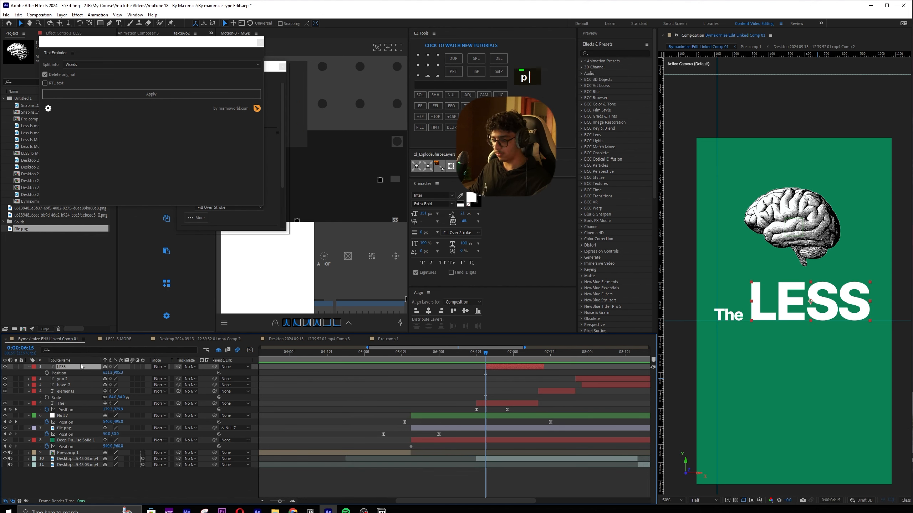
{"action": "scroll", "coordinate": [489, 375], "scroll_direction": "up", "scroll_amount": 3, "text": "alt"}
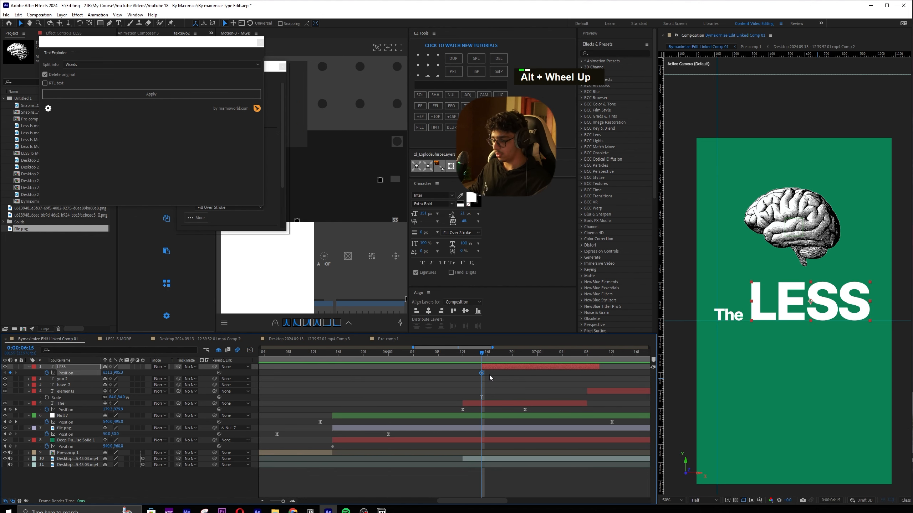
{"action": "key", "text": "ctrl+shift+Right"}
{"action": "left_click", "coordinate": [10, 373]}
{"action": "key", "text": "j"}
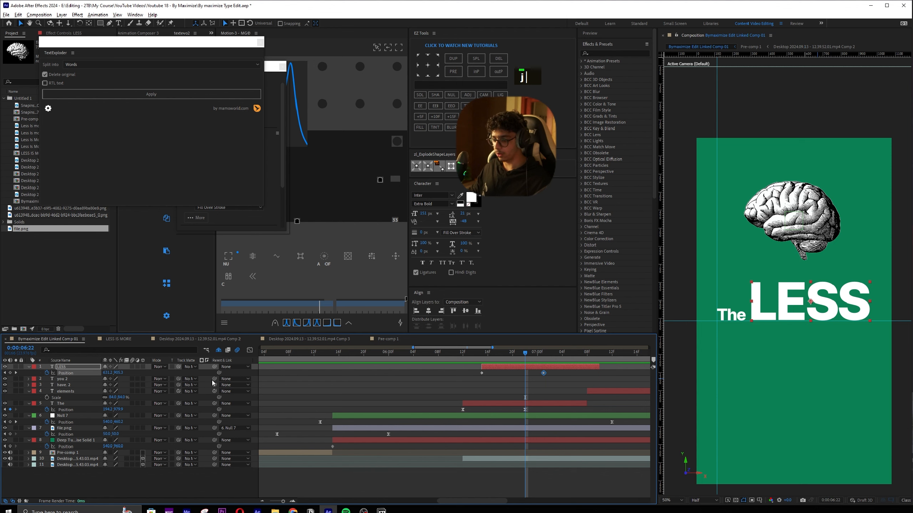
{"action": "key", "text": "j"}
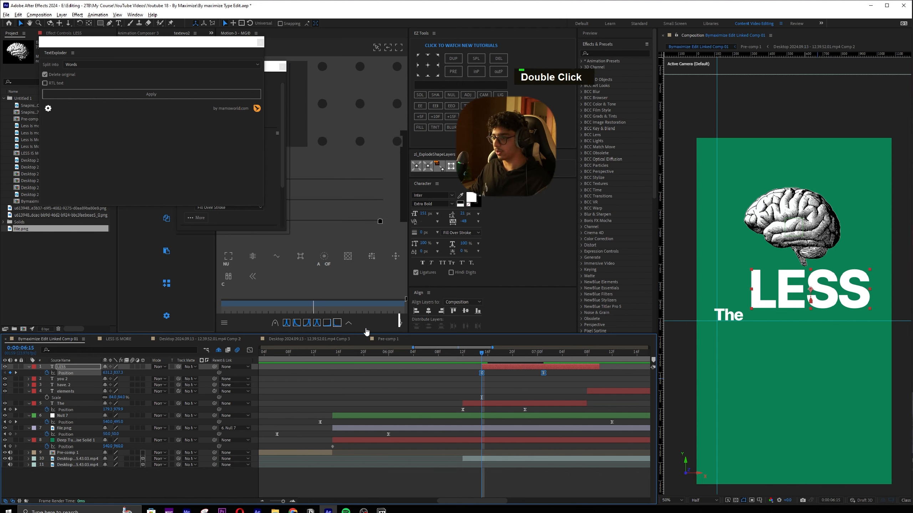
Preview the text animation against the voice-over and split the upper Desktop recording layer at 0:00:07:06
{"action": "key", "text": "space"}
{"action": "key", "text": "space"}
{"action": "scroll", "coordinate": [501, 385], "scroll_direction": "down", "scroll_amount": 5, "text": "alt"}
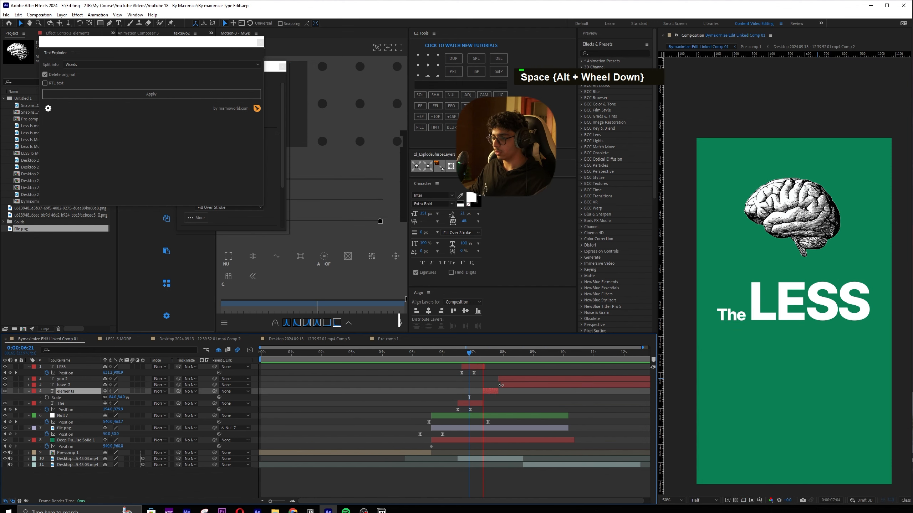
{"action": "left_click_drag", "start_coordinate": [491, 356], "coordinate": [473, 360]}
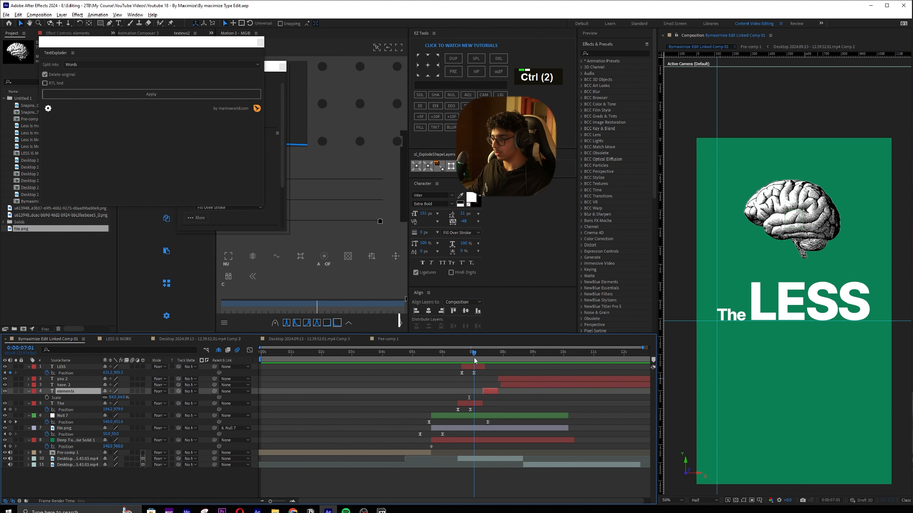
{"action": "key", "text": "space"}
{"action": "left_click", "coordinate": [477, 357]}
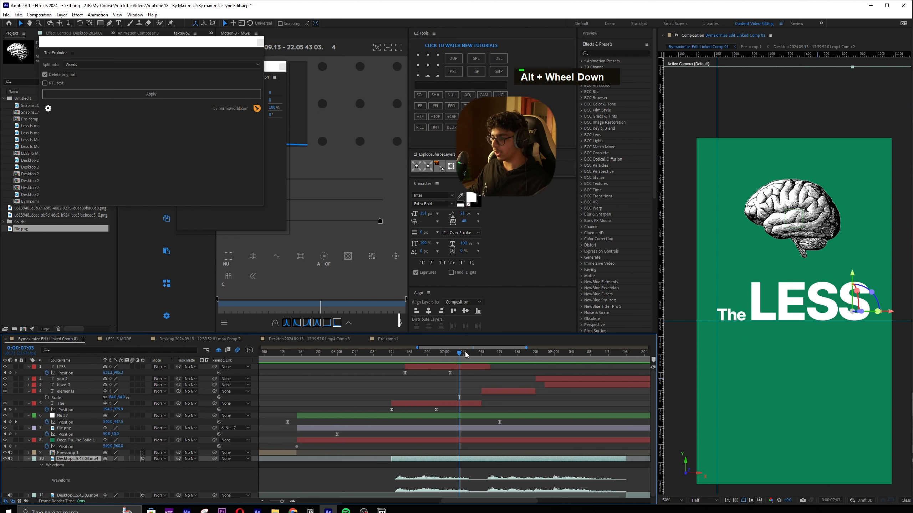
{"action": "left_click_drag", "start_coordinate": [466, 355], "coordinate": [472, 354]}
{"action": "key", "text": "ctrl+shift+d"}
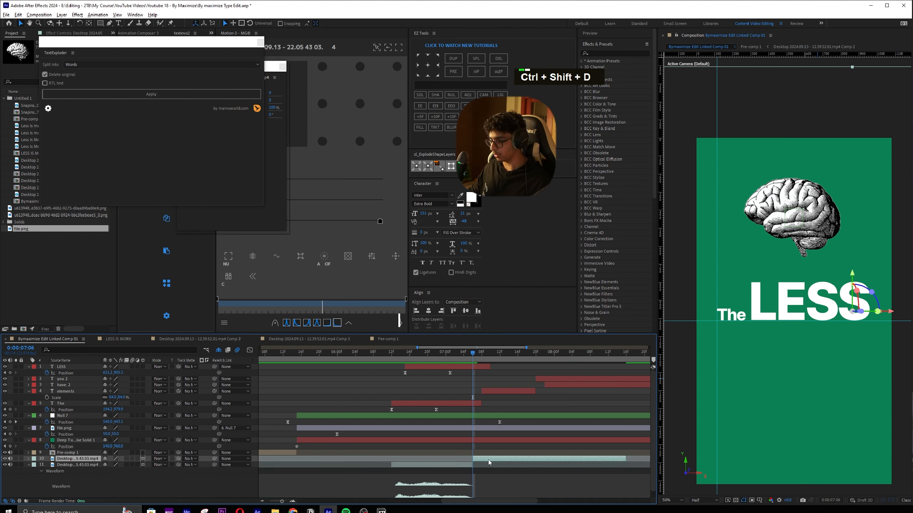
Using the audio waveform, trim the silent start of the recording's later part and move it to begin at 0:00:07:06
{"action": "key", "text": "l"}
{"action": "key", "text": "l"}
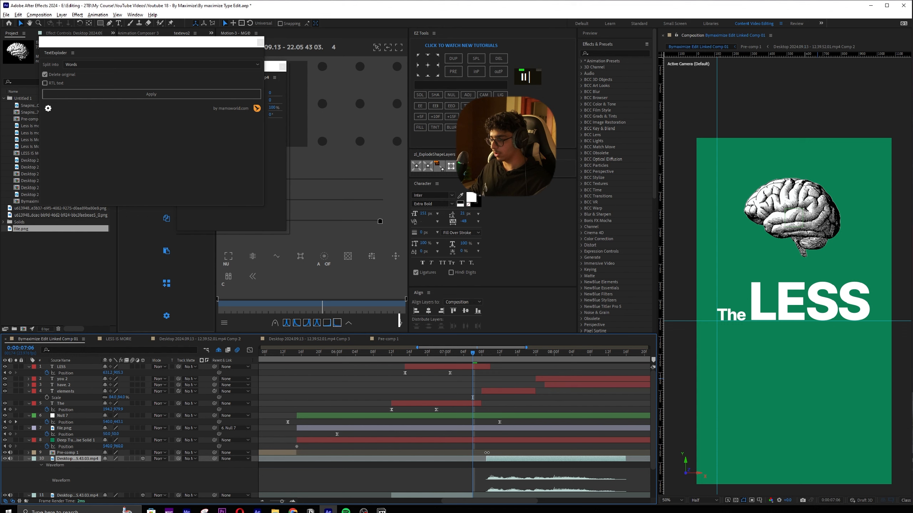
{"action": "left_click_drag", "start_coordinate": [485, 463], "coordinate": [475, 451]}
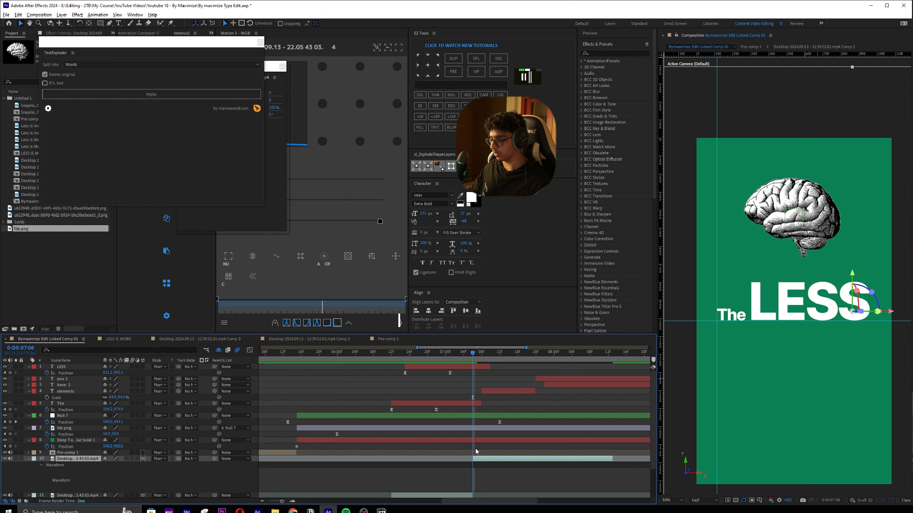
{"action": "left_click_drag", "start_coordinate": [912, 336], "coordinate": [912, 403]}
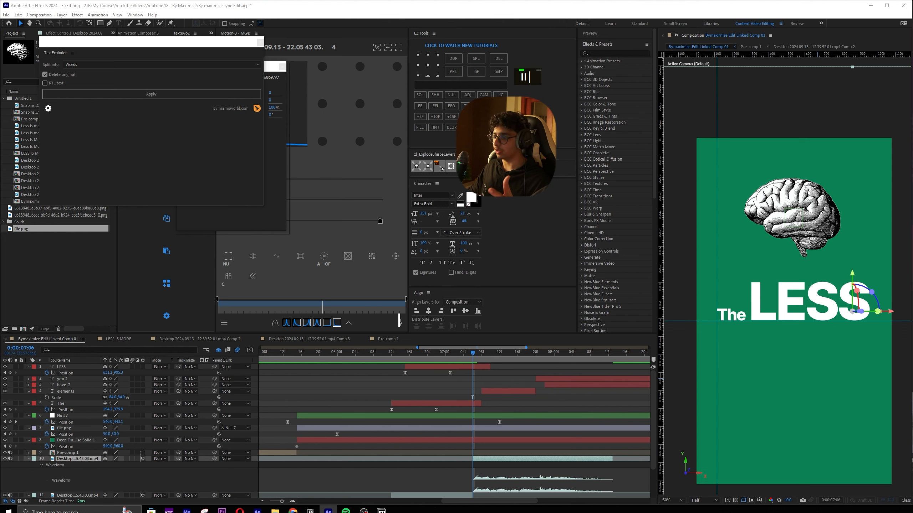
Start "elements" at 0:00:07:06 and keyframe its position through 0:00:07:16 so it slides in from the right with eased motion
{"action": "left_click", "coordinate": [480, 390]}
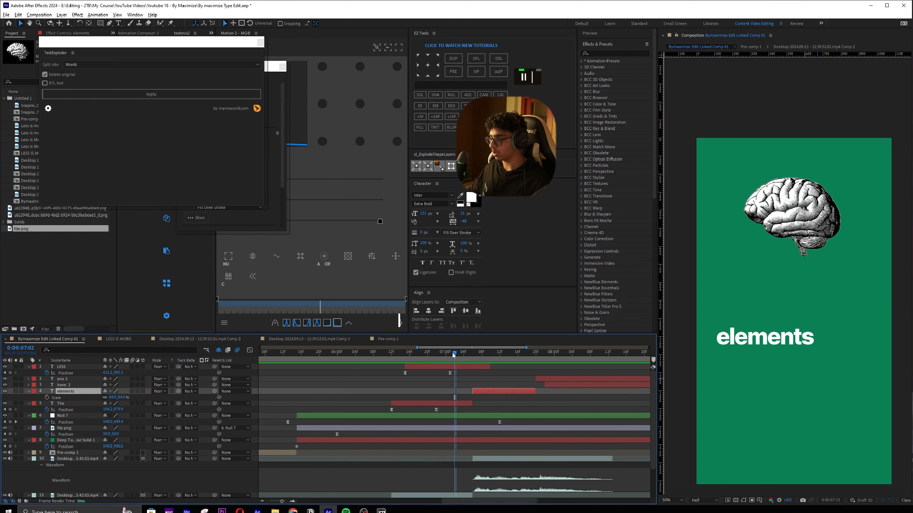
{"action": "left_click_drag", "start_coordinate": [456, 355], "coordinate": [473, 355]}
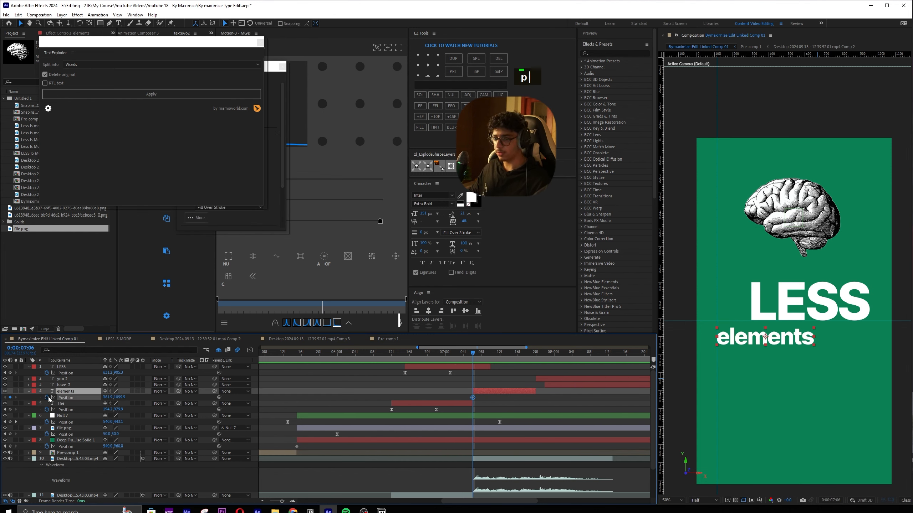
{"action": "key", "text": "ctrl+c"}
{"action": "key", "text": "shift+Page_Down"}
{"action": "key", "text": "ctrl+v"}
{"action": "key", "text": "k"}
{"action": "key", "text": "j"}
{"action": "key", "text": "j"}
{"action": "key", "text": "j"}
{"action": "left_click_drag", "start_coordinate": [107, 397], "coordinate": [131, 399]}
{"action": "double_click", "coordinate": [442, 401]}
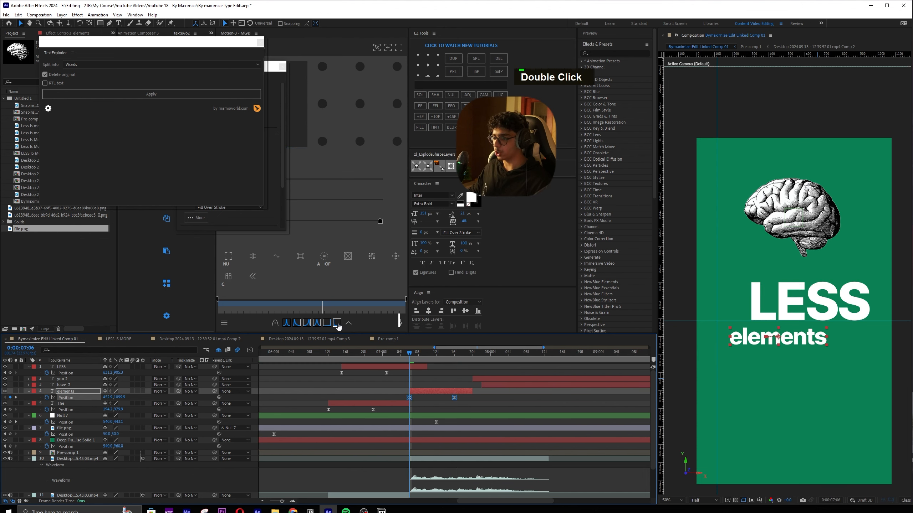
{"action": "key", "text": "space"}
{"action": "key", "text": "space"}
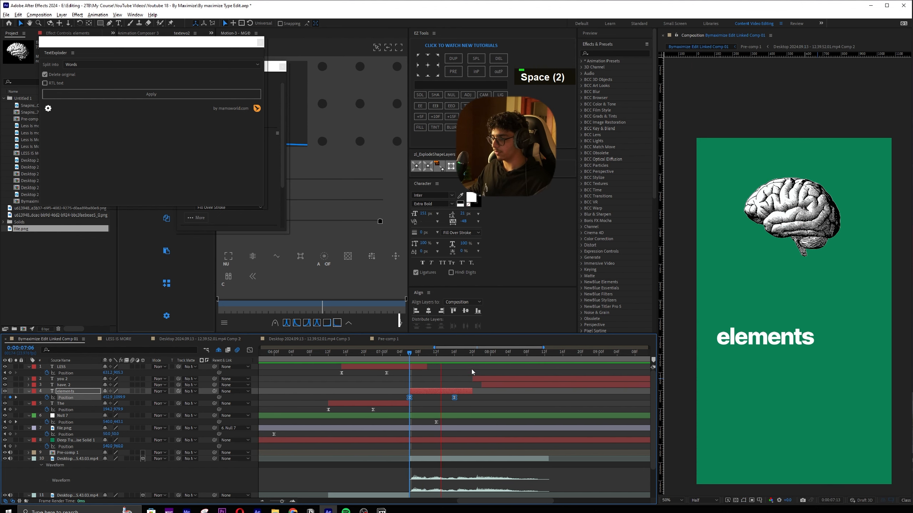
Shift the "you" and "have." layers earlier so "you" starts at 0:00:07:16 and "have." at 0:00:07:18
{"action": "mouse_move", "coordinate": [457, 355]}
{"action": "left_mouse_down"}
{"action": "mouse_move", "coordinate": [393, 357]}
{"action": "mouse_move", "coordinate": [454, 356]}
{"action": "left_mouse_up"}
{"action": "left_click", "coordinate": [488, 385]}
{"action": "left_click", "coordinate": [488, 380], "text": "shift"}
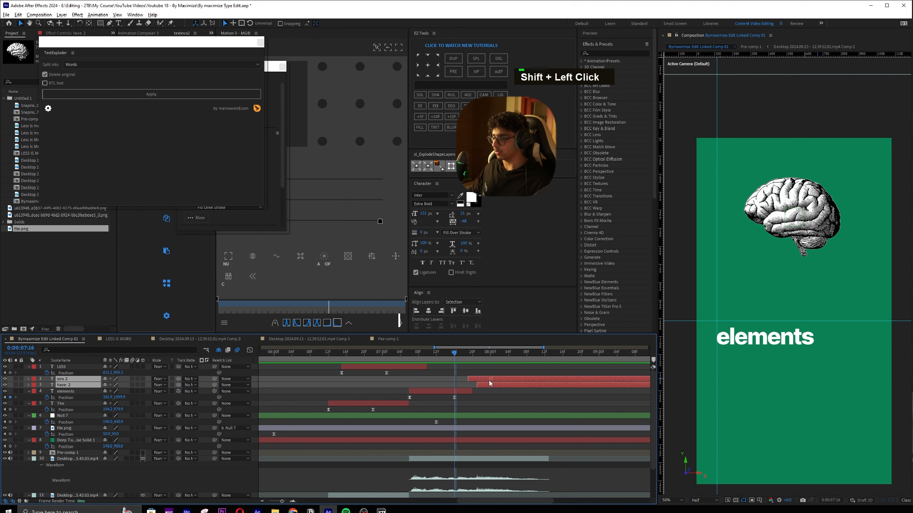
{"action": "double_click", "coordinate": [479, 379]}
Keyframe the position of "you" from 0:00:07:16 to 0:00:08:02 so it rises into place, and parent "have." to it
{"action": "key", "text": "p"}
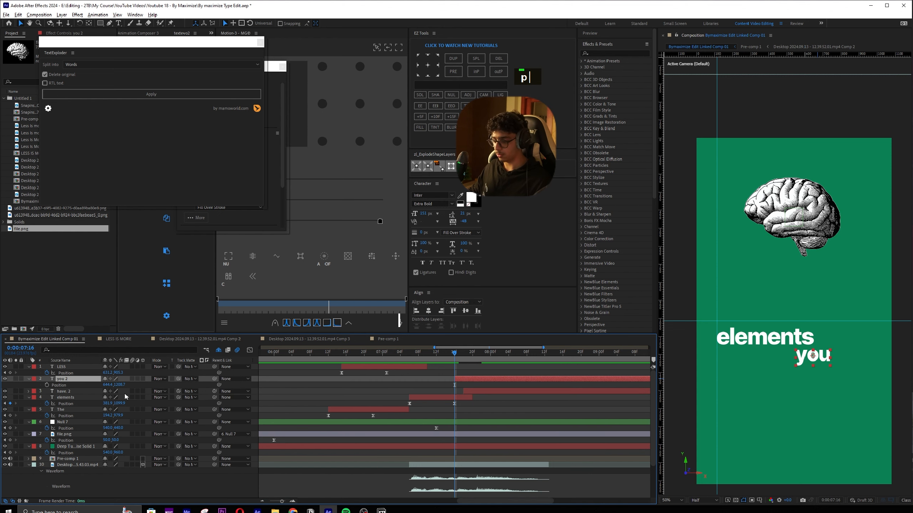
{"action": "left_click", "coordinate": [54, 391]}
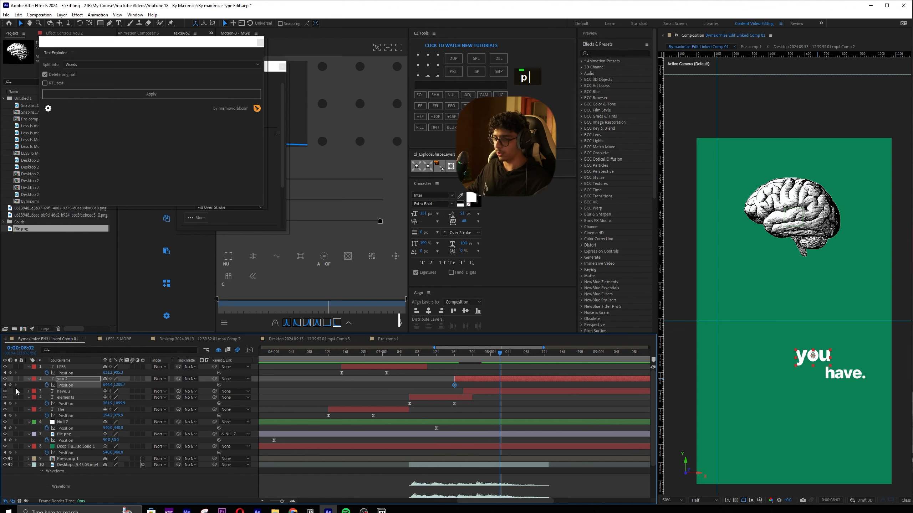
{"action": "key", "text": "j"}
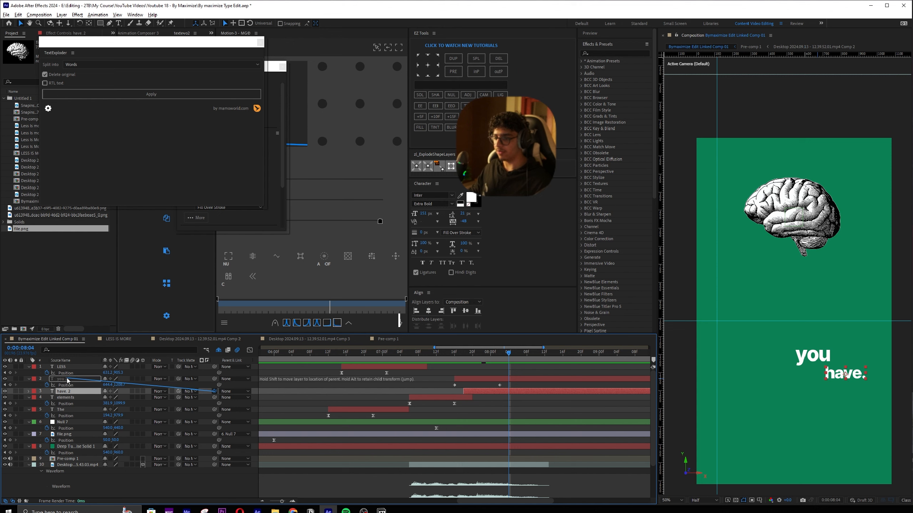
{"action": "left_click", "coordinate": [67, 380]}
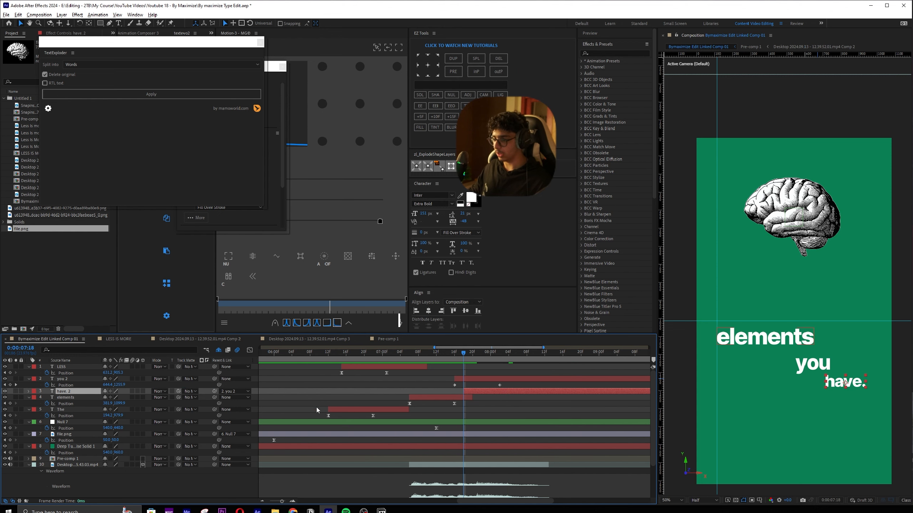
Keyframe "have." sliding in from the right between 0:00:07:18 and 0:00:08:04, with eased position keyframes on both "you" and "have."
{"action": "key", "text": "p"}
{"action": "left_click", "coordinate": [47, 398]}
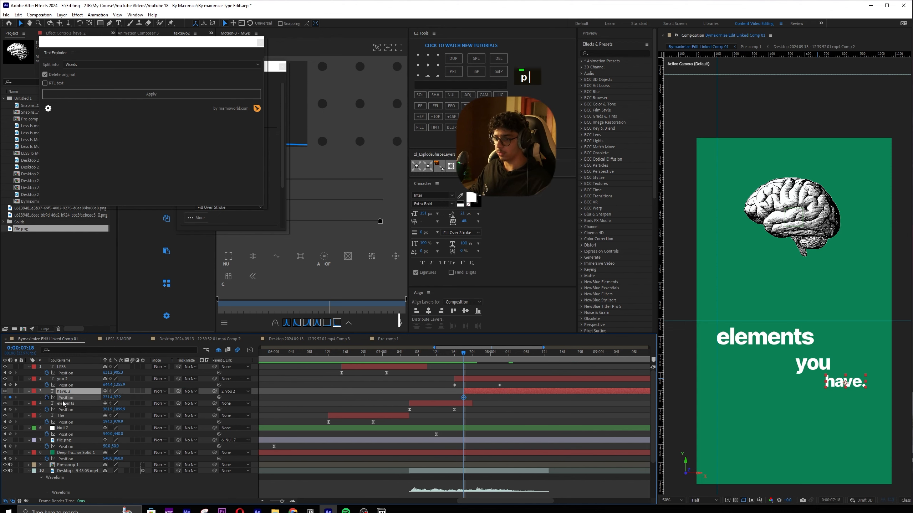
{"action": "left_click_drag", "start_coordinate": [464, 397], "coordinate": [314, 366]}
{"action": "key", "text": "ctrl+s"}
{"action": "key", "text": "space"}
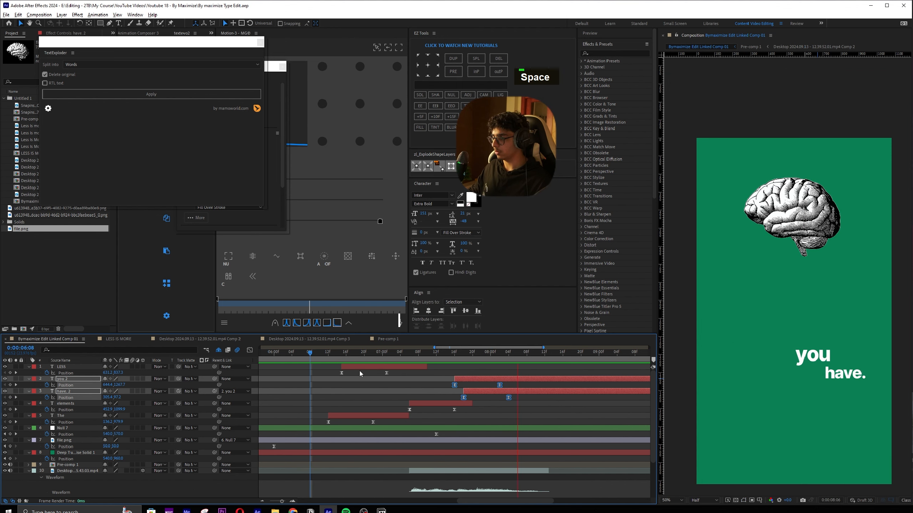
Add a Gaussian Blur effect to "The" and try out its blurriness on the word
{"action": "left_click_drag", "start_coordinate": [408, 358], "coordinate": [360, 355]}
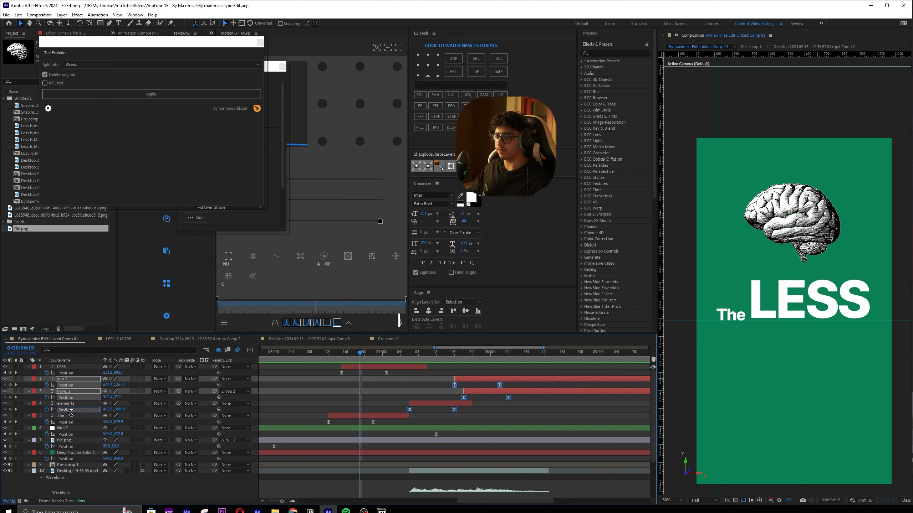
{"action": "left_click", "coordinate": [71, 413]}
{"action": "left_click", "coordinate": [81, 416]}
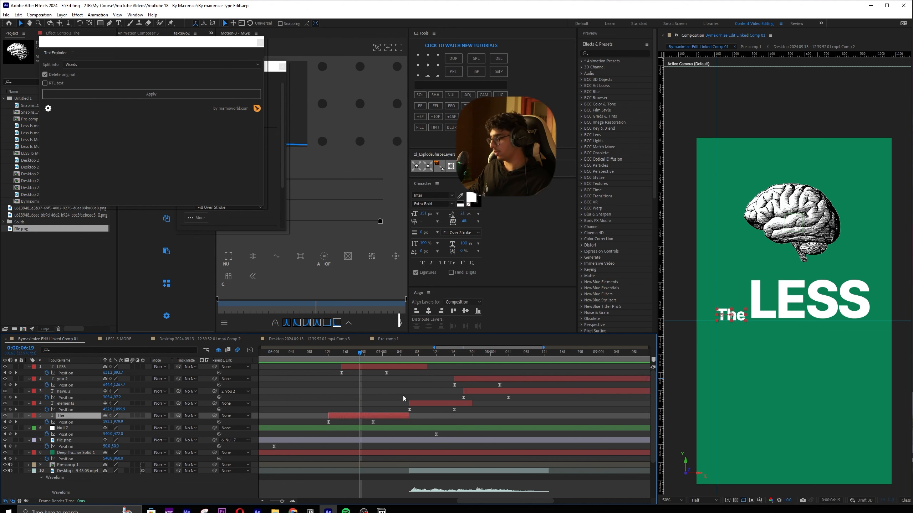
{"action": "key", "text": "ctrl+space"}
{"action": "type", "text": "gau"}
{"action": "key", "text": "Return"}
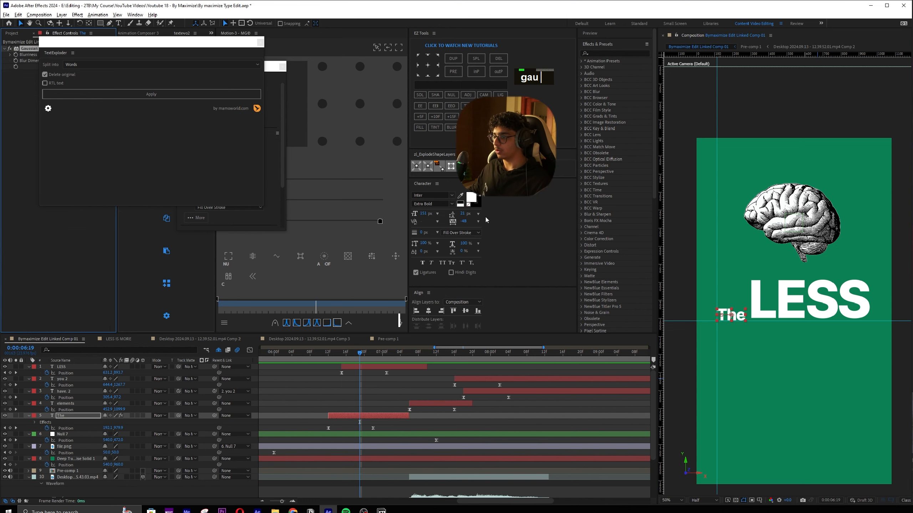
{"action": "left_click", "coordinate": [259, 42]}
{"action": "left_click_drag", "start_coordinate": [202, 64], "coordinate": [68, 58]}
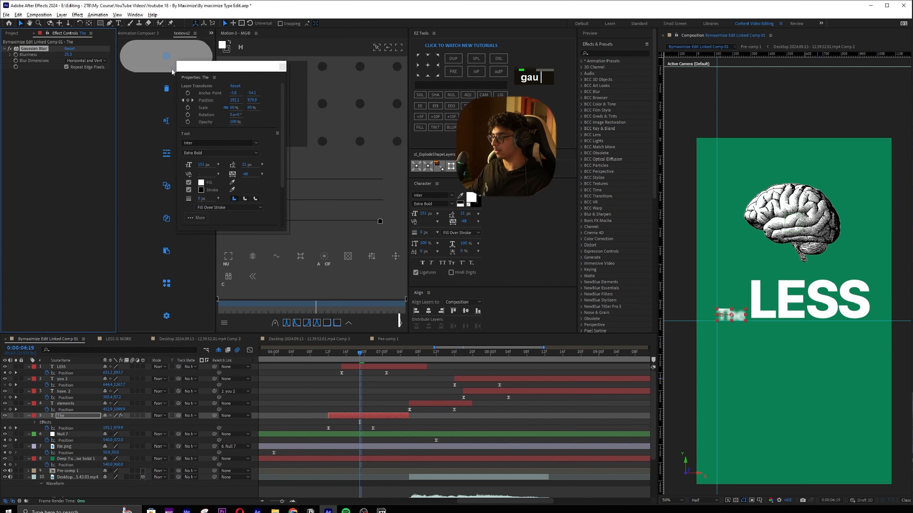
{"action": "scroll", "coordinate": [698, 294], "scroll_direction": "up", "scroll_amount": 1}
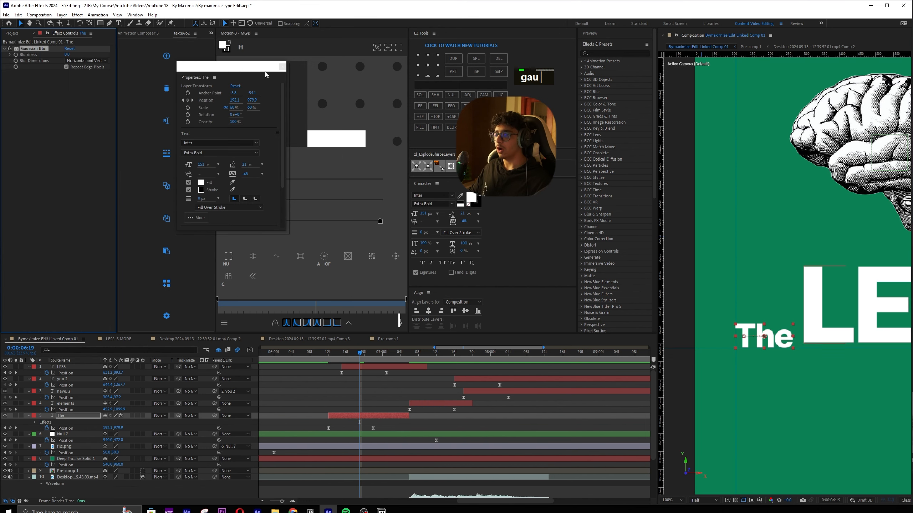
Add a TextEvo animation to "The" with 0% opacity and a blur of 50
{"action": "left_click", "coordinate": [282, 67]}
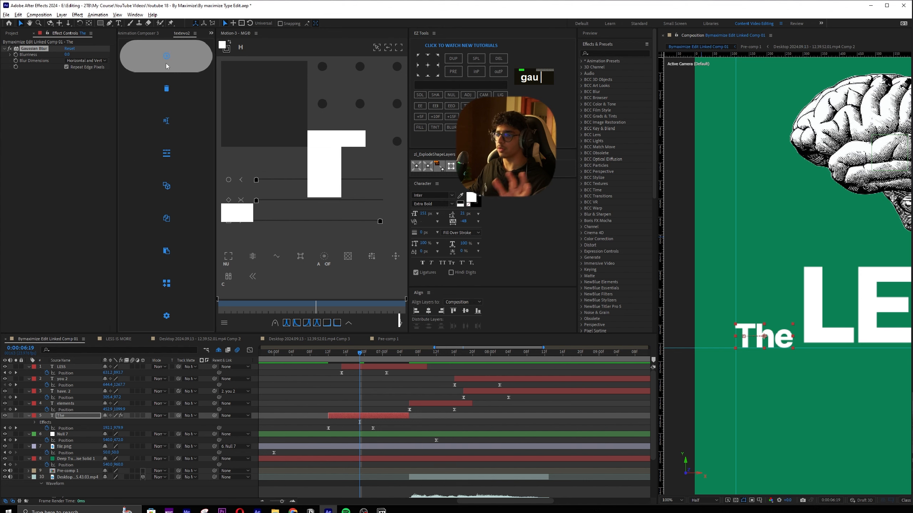
{"action": "left_click", "coordinate": [167, 66]}
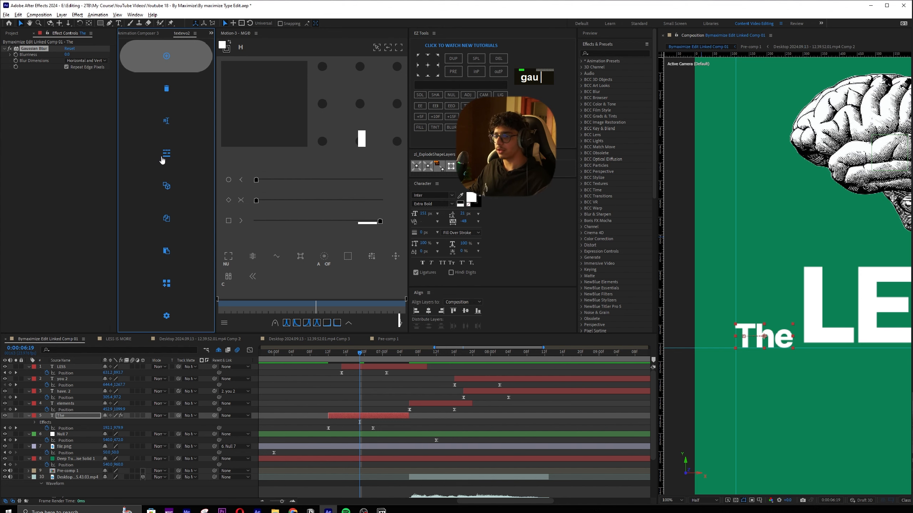
{"action": "left_click", "coordinate": [86, 197]}
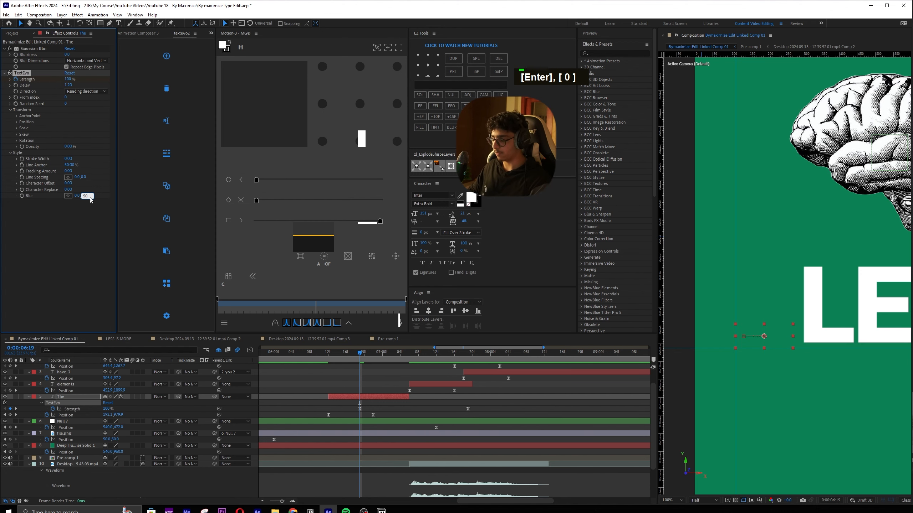
Reverse the TextEvo Strength keyframes of "The", place them from 0:00:06:18 to 0:00:07:05, and set the delay to 3.60
{"action": "left_click", "coordinate": [373, 415]}
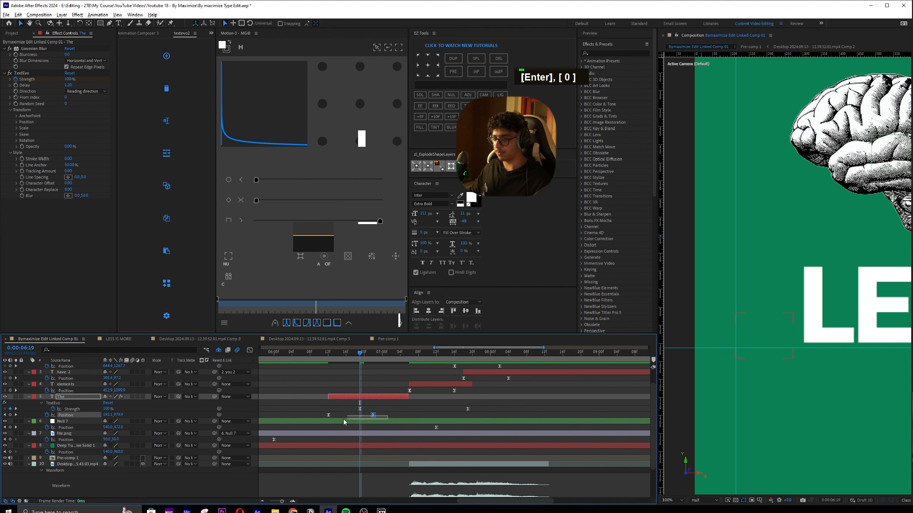
{"action": "left_click_drag", "start_coordinate": [355, 405], "coordinate": [468, 411]}
{"action": "right_click", "coordinate": [467, 409]}
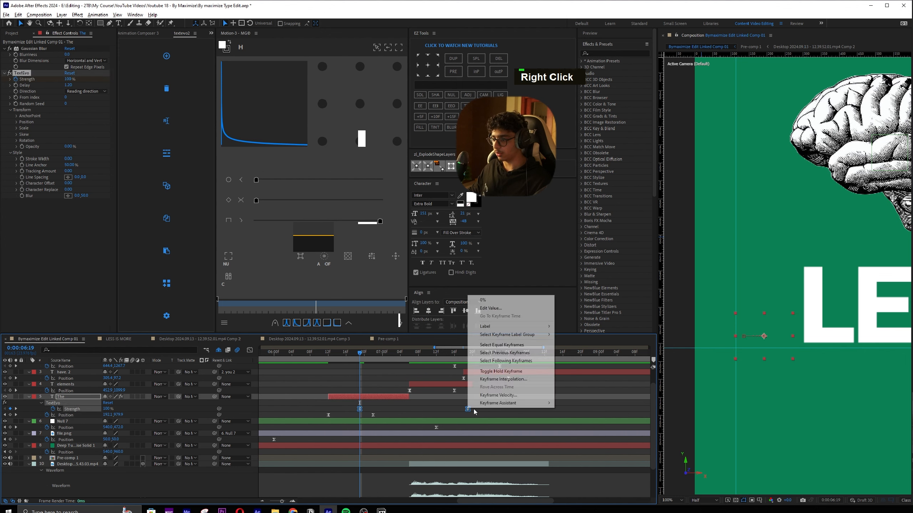
{"action": "mouse_move", "coordinate": [506, 403]}
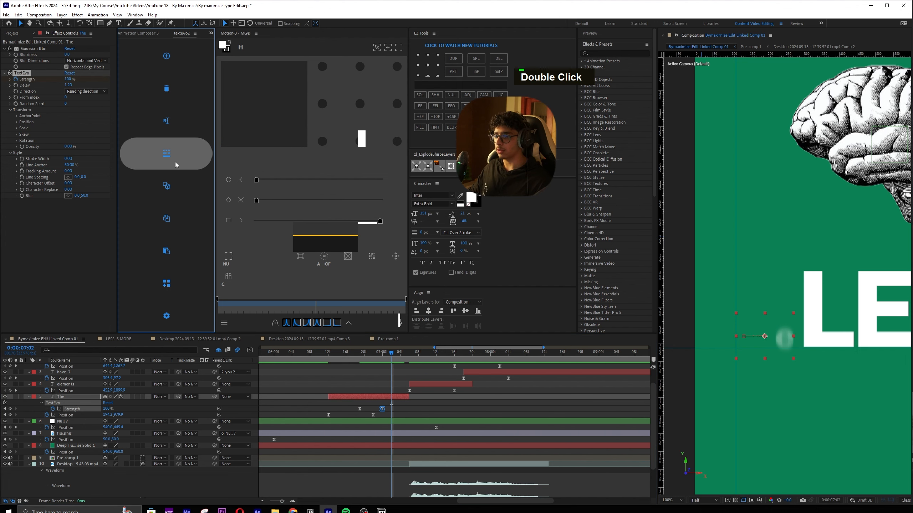
{"action": "left_click", "coordinate": [175, 163]}
{"action": "left_click", "coordinate": [620, 251]}
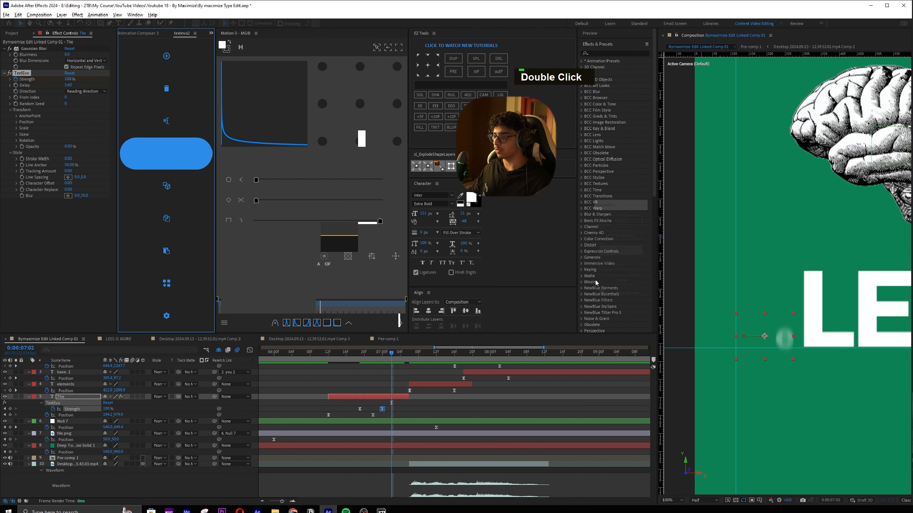
{"action": "left_click", "coordinate": [359, 354]}
{"action": "key", "text": "Return"}
{"action": "key", "text": "KP_0"}
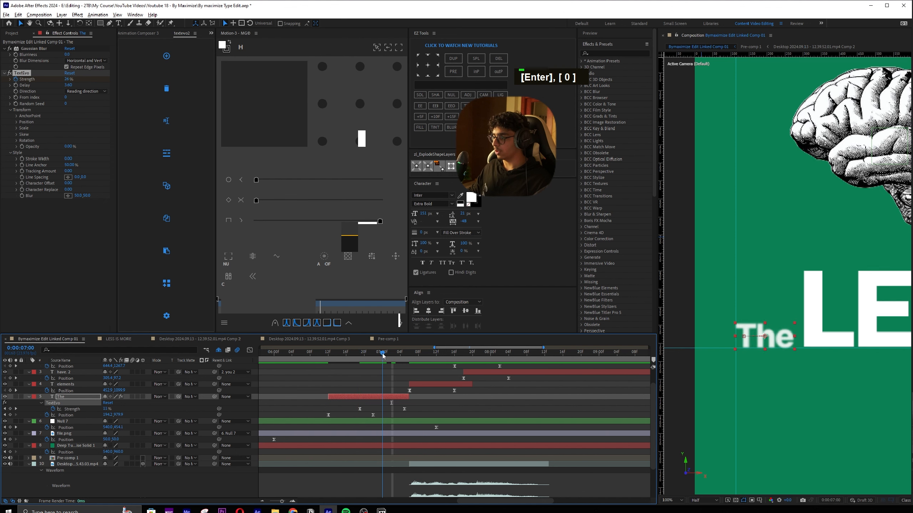
{"action": "key", "text": "space"}
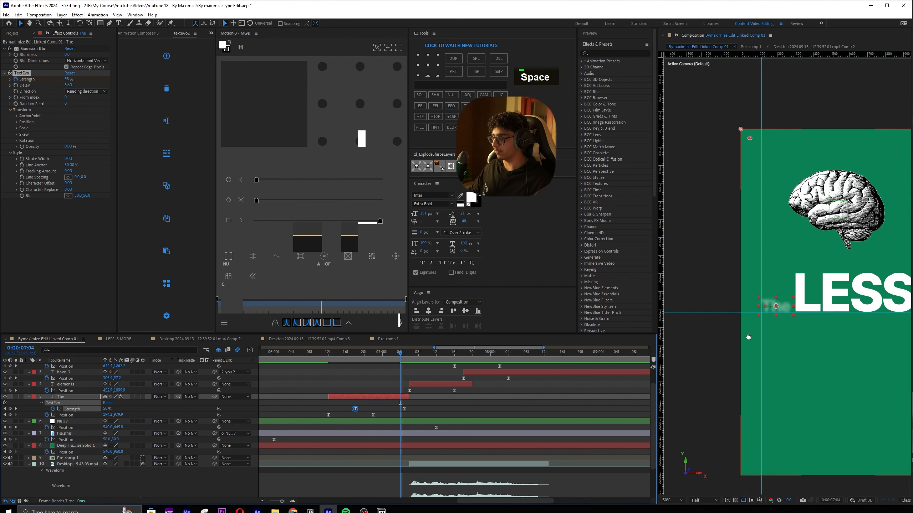
{"action": "key", "text": "space"}
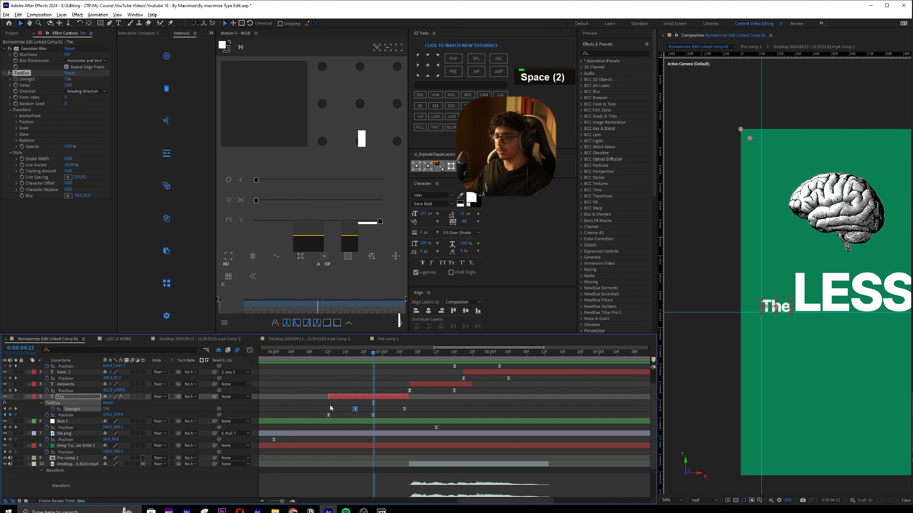
Copy the TextEvo animation from "The" onto the "elements", "have.", "you" and "LESS" layers
{"action": "left_click", "coordinate": [310, 402]}
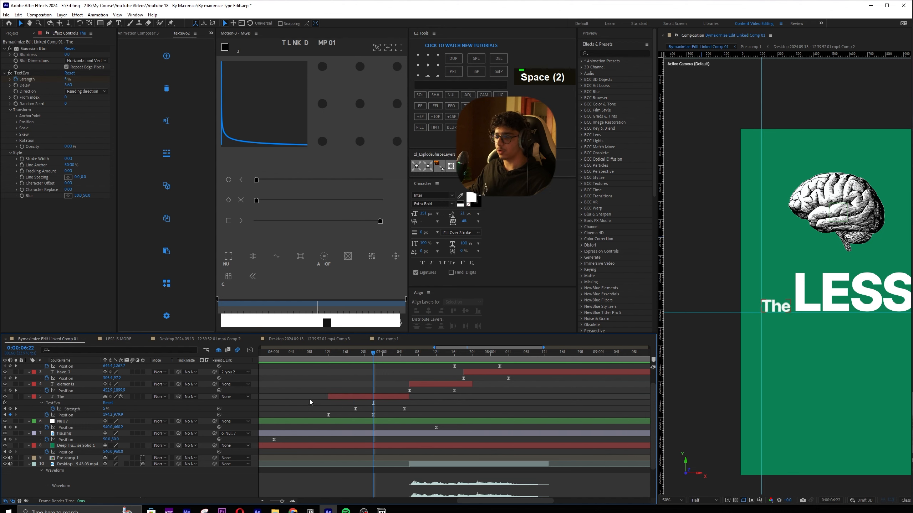
{"action": "left_click", "coordinate": [66, 384]}
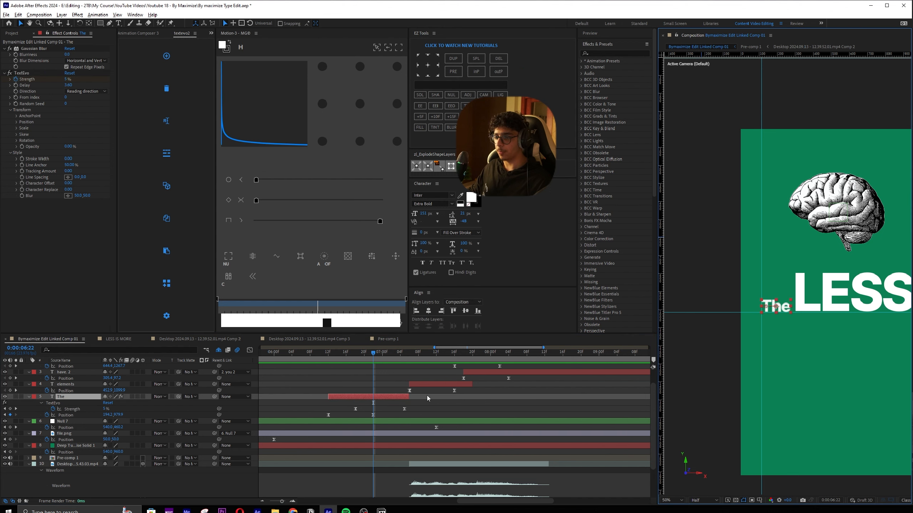
{"action": "left_click", "coordinate": [172, 260]}
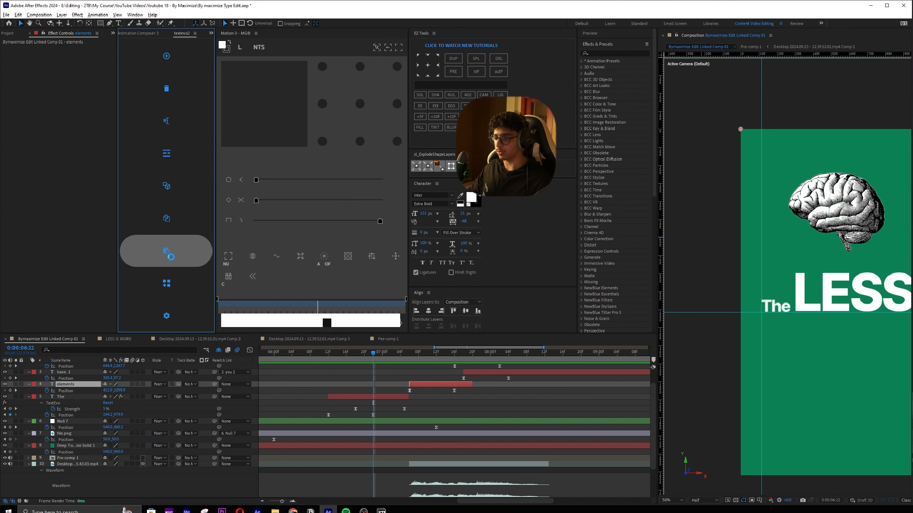
{"action": "left_click", "coordinate": [71, 365], "text": "shift"}
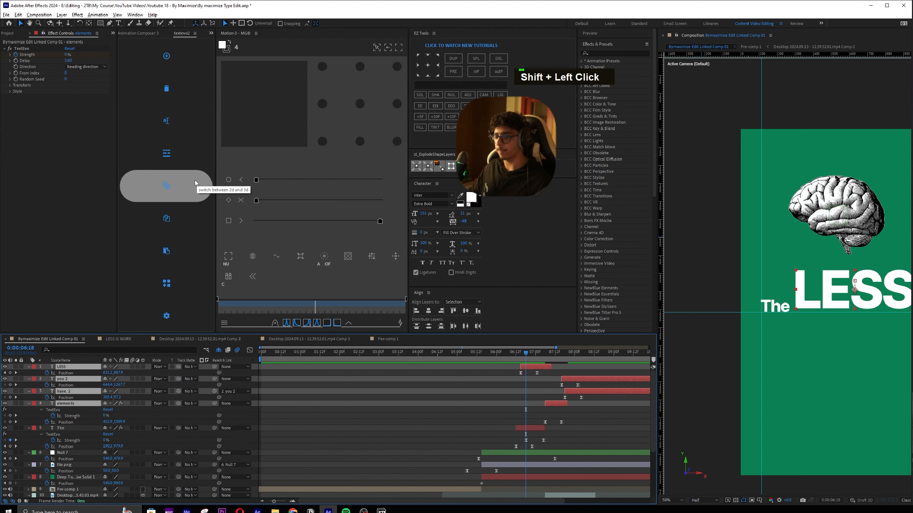
Preview the animated words together with the preceding scene and save the project
{"action": "key", "text": "space"}
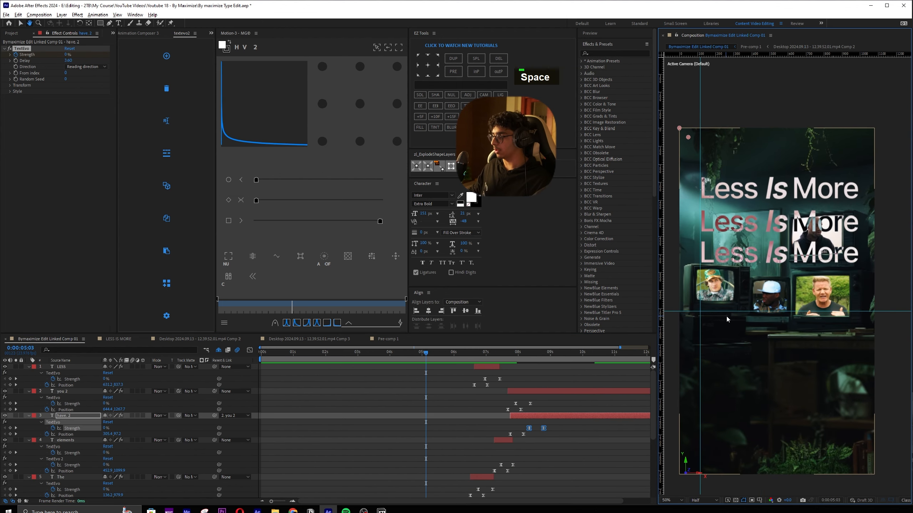
{"action": "key", "text": "space"}
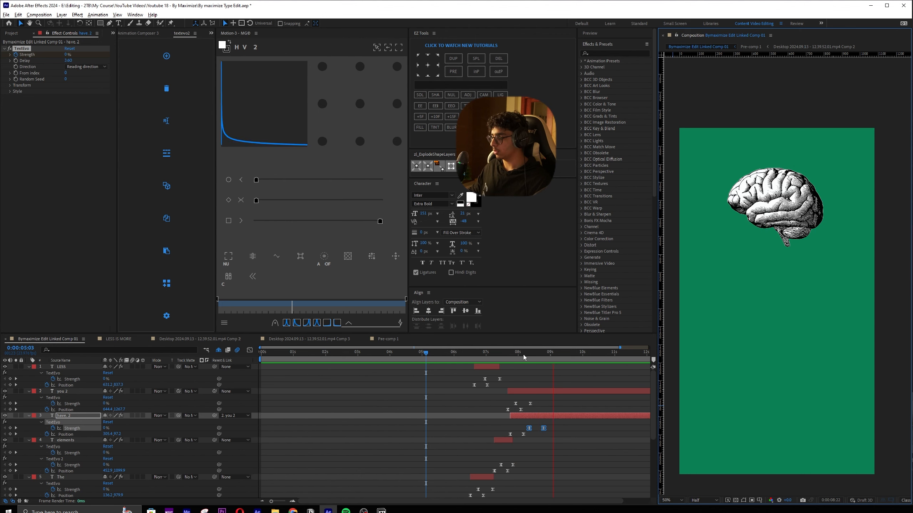
{"action": "left_click_drag", "start_coordinate": [517, 356], "coordinate": [485, 356]}
{"action": "key", "text": "ctrl+s"}
{"action": "scroll", "coordinate": [485, 357], "scroll_direction": "down", "scroll_amount": 1, "text": "alt"}
{"action": "key", "text": "ctrl+s"}
Keyframe the brain image's Scale from 100% at 0:00:07:13 to 50% at 0:00:07:20
{"action": "left_click", "coordinate": [773, 210]}
{"action": "scroll", "coordinate": [505, 420], "scroll_direction": "down", "scroll_amount": 4}
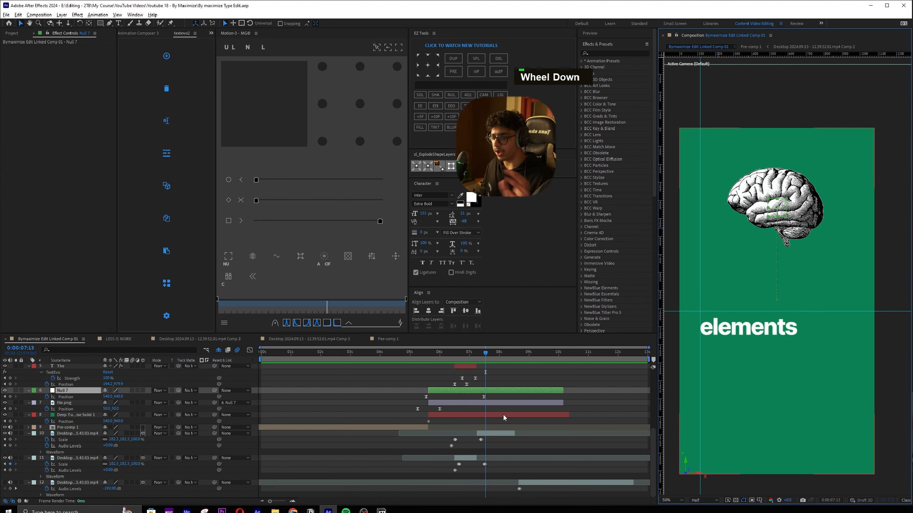
{"action": "left_click", "coordinate": [503, 415]}
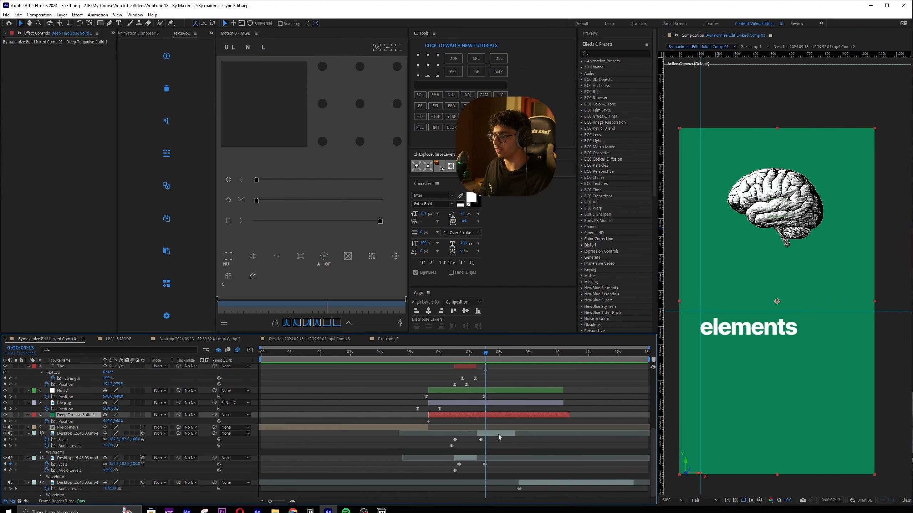
{"action": "left_click", "coordinate": [500, 434]}
{"action": "double_click", "coordinate": [503, 402]}
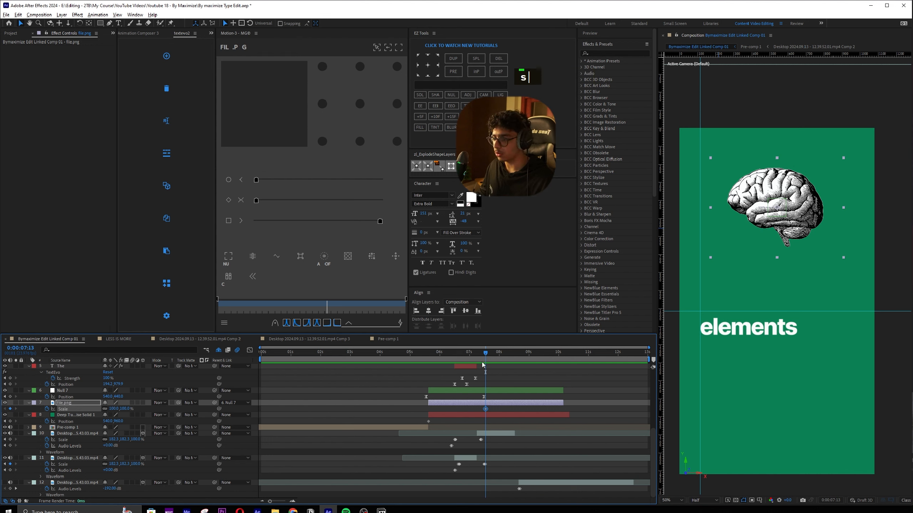
{"action": "left_click", "coordinate": [126, 409]}
{"action": "type", "text": "50"}
{"action": "key", "text": "Return"}
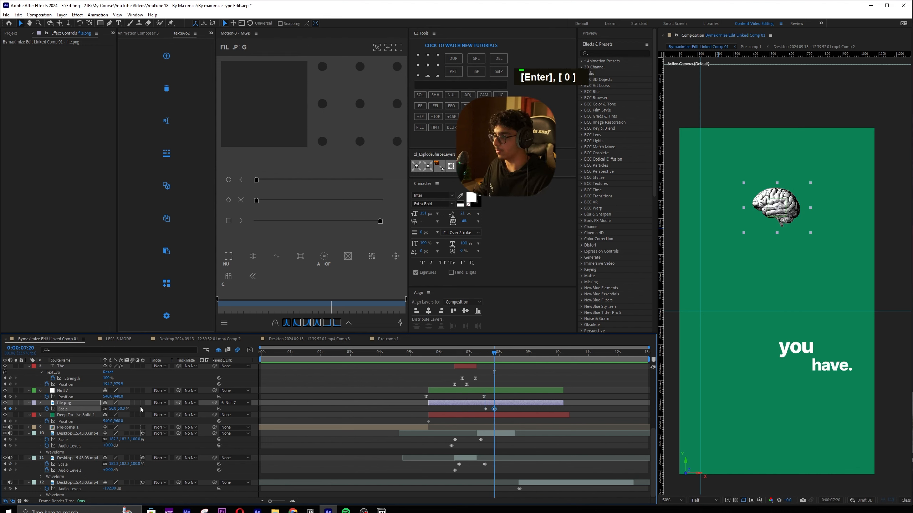
Easy-ease the brain's Scale keyframes and reshape their speed graph into a steep curve
{"action": "key", "text": "ctrl+s"}
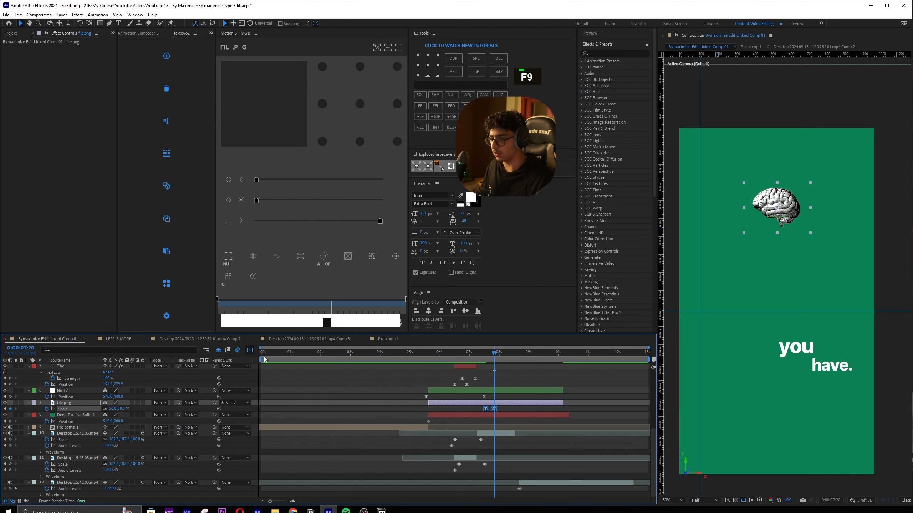
{"action": "left_click", "coordinate": [249, 350]}
{"action": "scroll", "coordinate": [481, 430], "scroll_direction": "up", "scroll_amount": 2}
{"action": "left_click_drag", "start_coordinate": [505, 387], "coordinate": [546, 373]}
{"action": "left_click_drag", "start_coordinate": [581, 369], "coordinate": [561, 376]}
{"action": "left_click_drag", "start_coordinate": [558, 373], "coordinate": [561, 373]}
Move the brain's final Scale keyframe to 0:00:08:01, raise its value to about 70%, and preview the shrink
{"action": "left_click", "coordinate": [538, 355]}
{"action": "key", "text": "space"}
{"action": "left_click", "coordinate": [544, 355]}
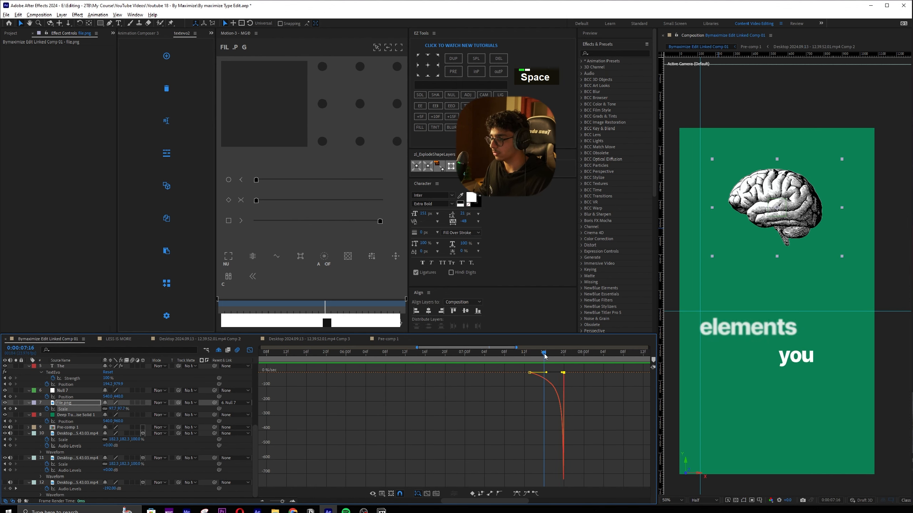
{"action": "key", "text": "shift+F3"}
{"action": "left_click_drag", "start_coordinate": [564, 408], "coordinate": [589, 409]}
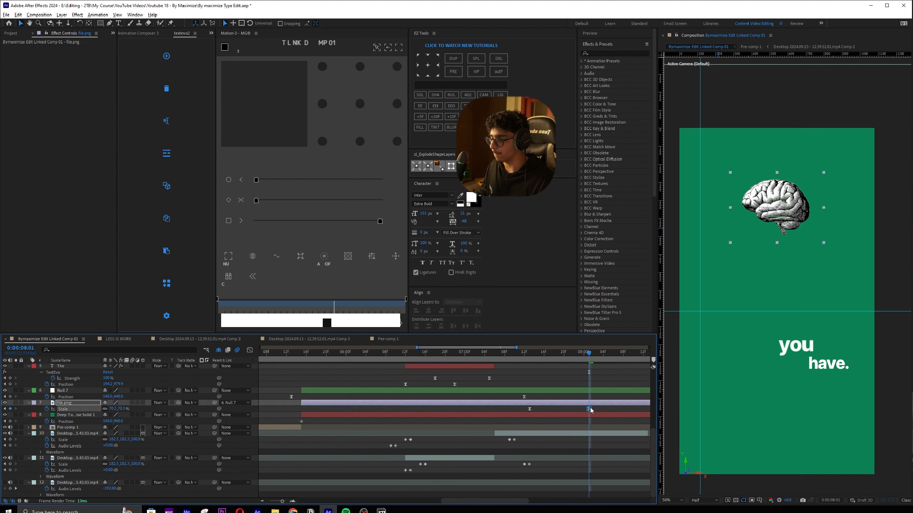
{"action": "key", "text": "space"}
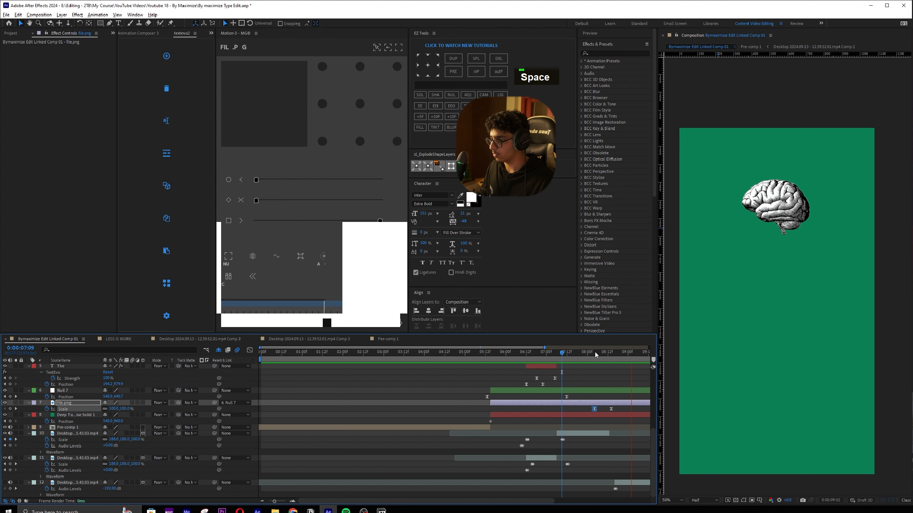
Split the "you", "have.", Null 7, file.png and green solid layers at 0:00:08:14, delete the parts after it, and save
{"action": "scroll", "coordinate": [575, 396], "scroll_direction": "down", "scroll_amount": 6}
{"action": "scroll", "coordinate": [431, 395], "scroll_direction": "down", "scroll_amount": 1}
{"action": "key", "text": "ctrl+a"}
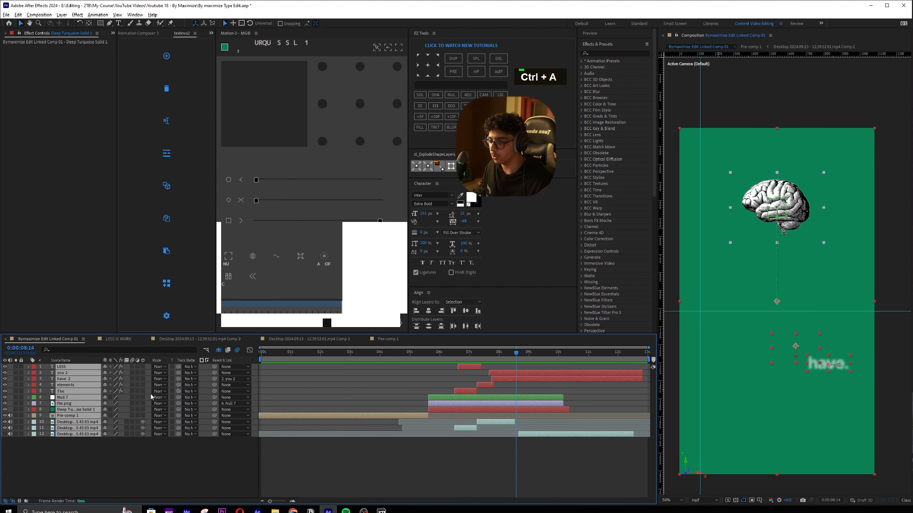
{"action": "left_click", "coordinate": [515, 414]}
{"action": "left_click", "coordinate": [518, 409]}
{"action": "left_click", "coordinate": [525, 374], "text": "shift"}
{"action": "key", "text": "ctrl+shift+d"}
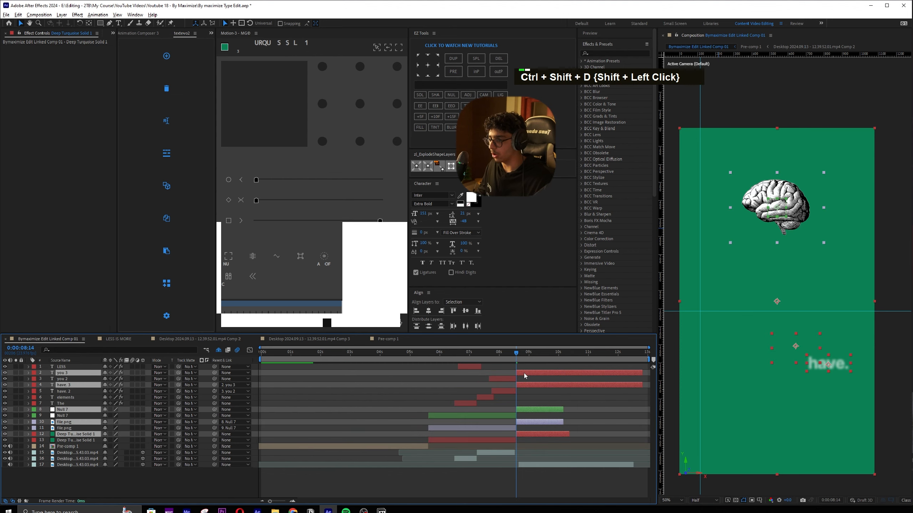
{"action": "key", "text": "Delete"}
{"action": "key", "text": "ctrl+s"}
Try to replace the last footage clip by deleting it and extending the preceding footage clip to the end
{"action": "left_click", "coordinate": [521, 434]}
{"action": "key", "text": "Delete"}
{"action": "left_click_drag", "start_coordinate": [515, 422], "coordinate": [726, 419]}
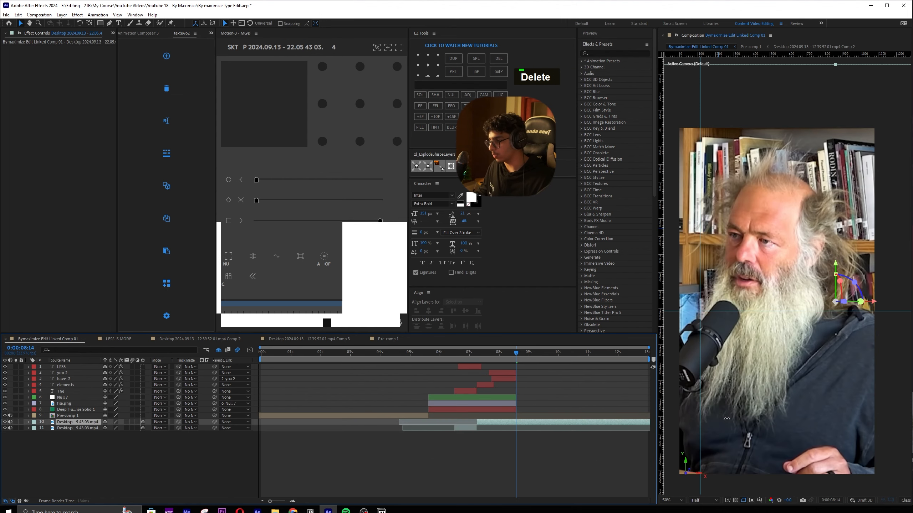
{"action": "key", "text": "space"}
{"action": "scroll", "coordinate": [527, 369], "scroll_direction": "down", "scroll_amount": 2}
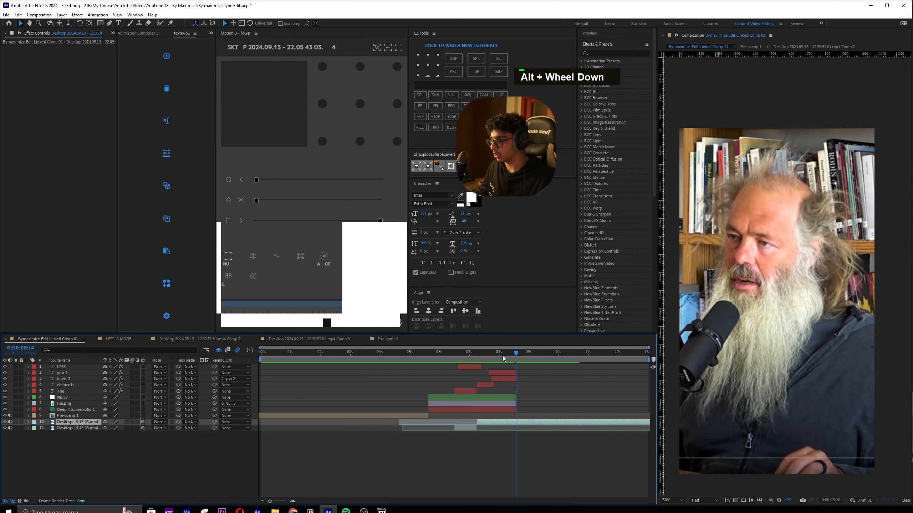
{"action": "key", "text": "space"}
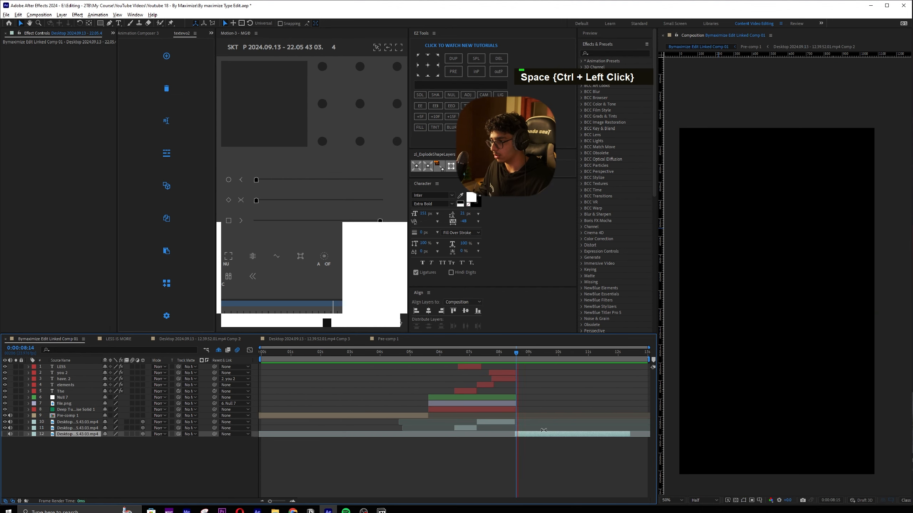
Play the closing footage clip to find where the edit should end
{"action": "key", "text": "space"}
{"action": "key", "text": "space"}
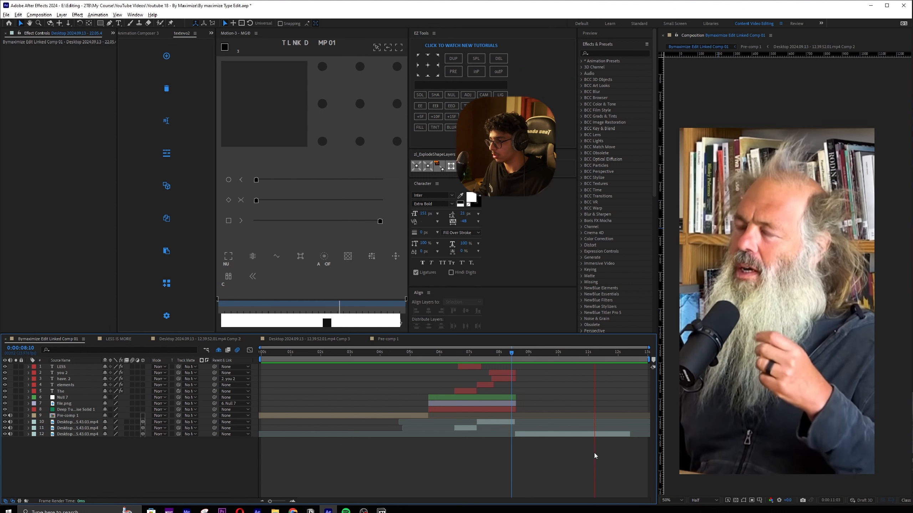
{"action": "key", "text": "space"}
{"action": "key", "text": "space"}
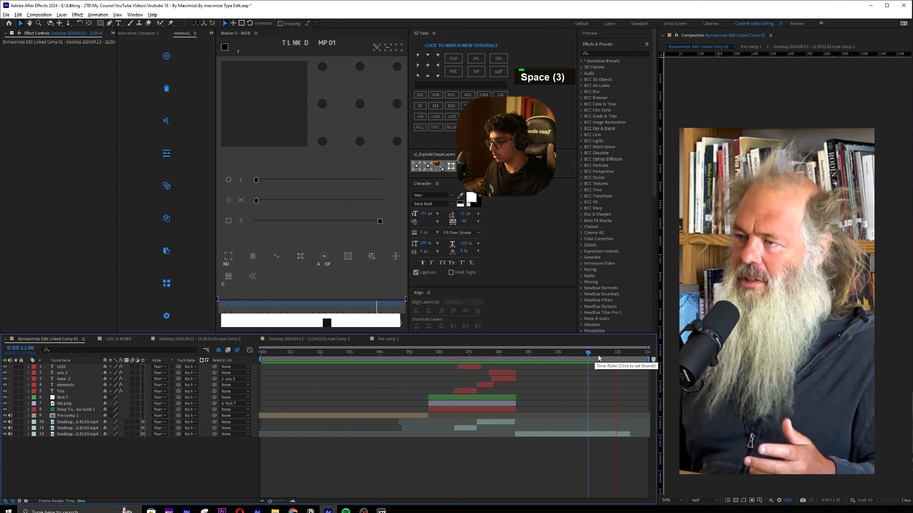
{"action": "key", "text": "space"}
Extend the closing footage clip, trim the composition to a work area ending at 0:00:12:09, and save
{"action": "left_click_drag", "start_coordinate": [629, 435], "coordinate": [652, 434]}
{"action": "key", "text": "space"}
{"action": "left_click", "coordinate": [613, 352]}
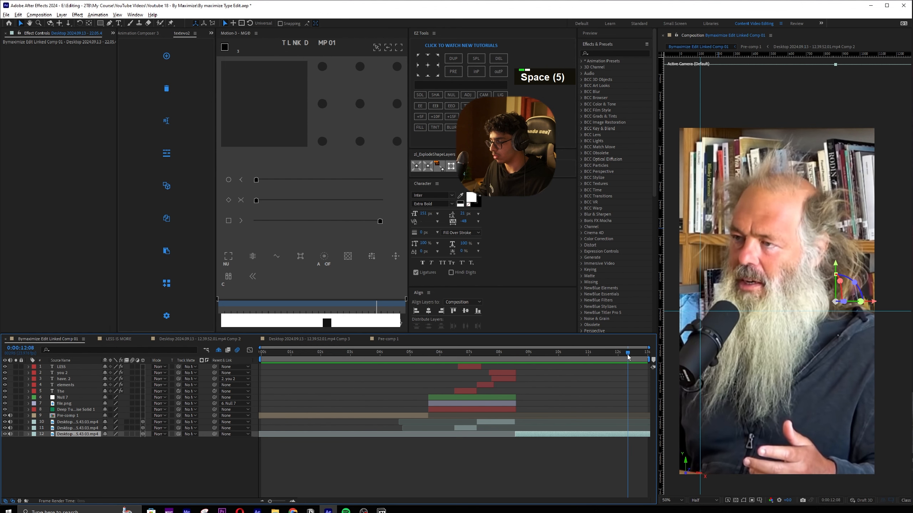
{"action": "key", "text": "n"}
{"action": "right_click", "coordinate": [618, 360]}
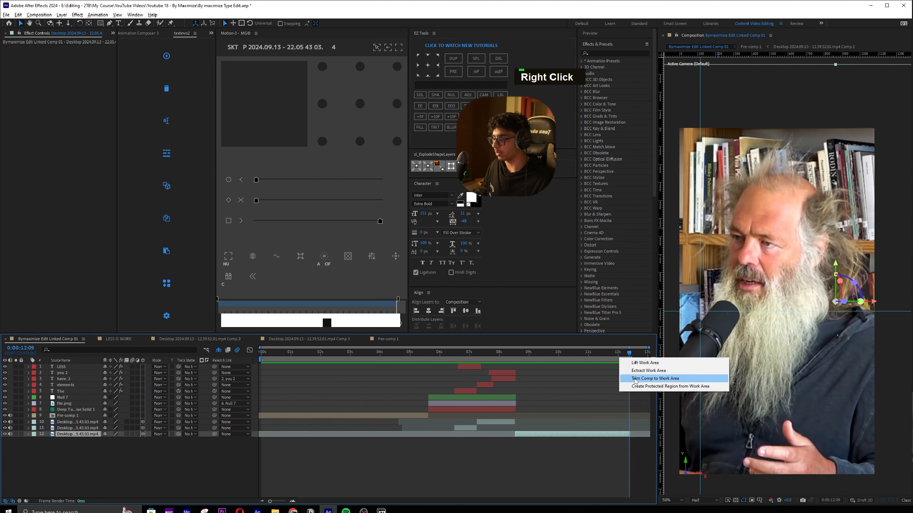
{"action": "left_click", "coordinate": [654, 378]}
{"action": "key", "text": "ctrl+s"}
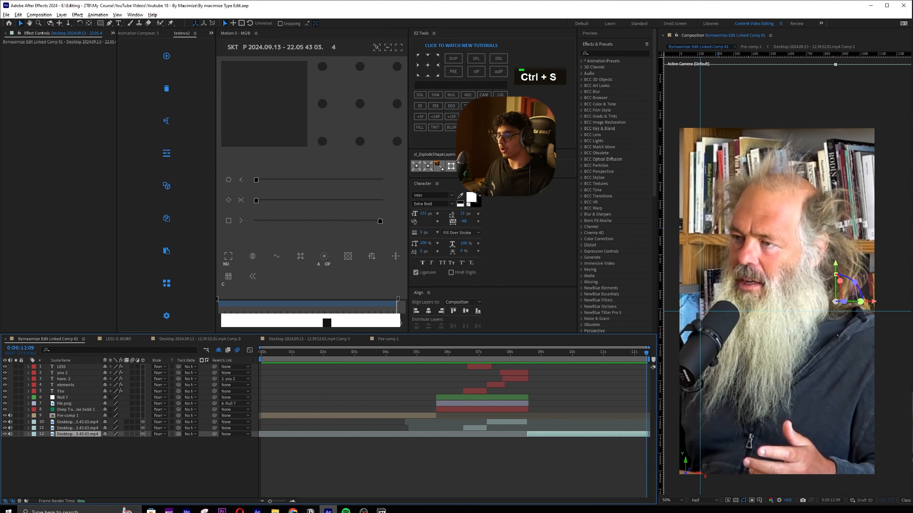
Switch to Premiere Pro, save the project, and return to the start of the sequence
{"action": "key", "text": "super"}
{"action": "type", "text": "pr"}
{"action": "key", "text": "Return"}
{"action": "double_click", "coordinate": [448, 417]}
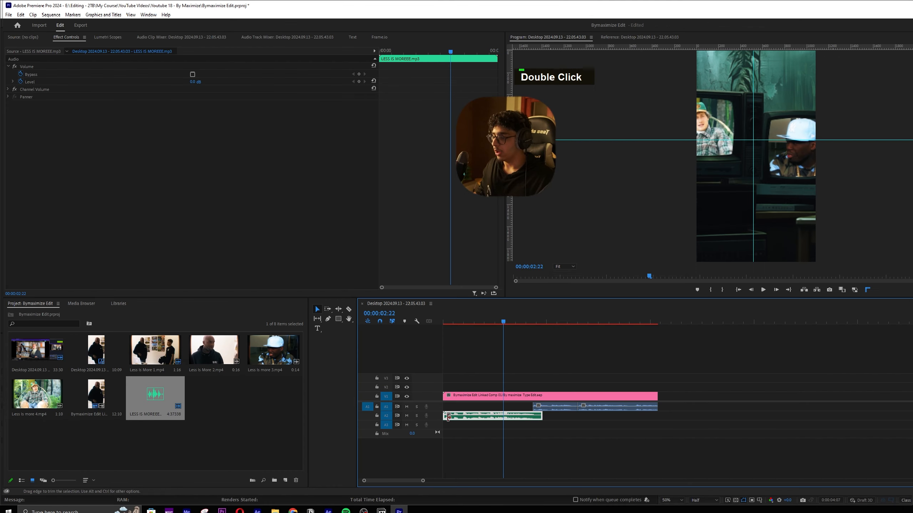
{"action": "left_click", "coordinate": [614, 436]}
{"action": "key", "text": "ctrl+s"}
{"action": "key", "text": "Home"}
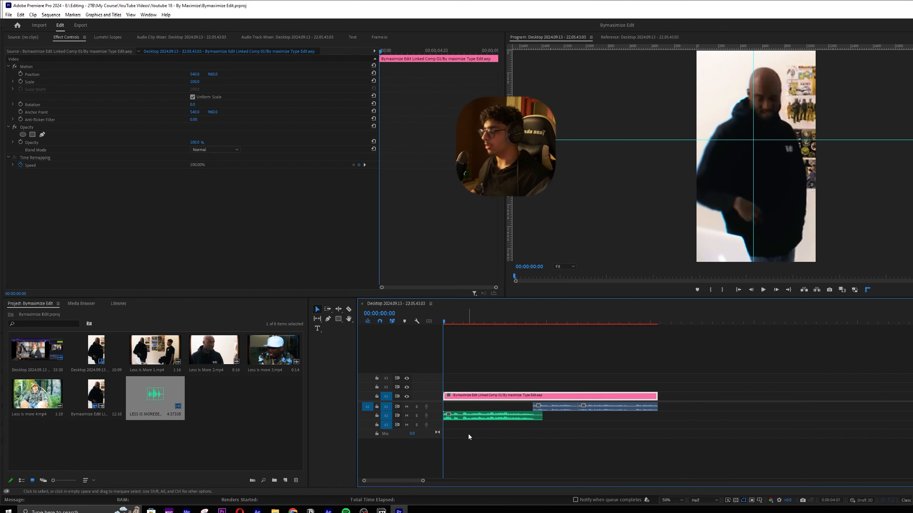
Play the linked sequence from the start and stop at 0:00:05:14 to check the audio sync
{"action": "left_click", "coordinate": [494, 419]}
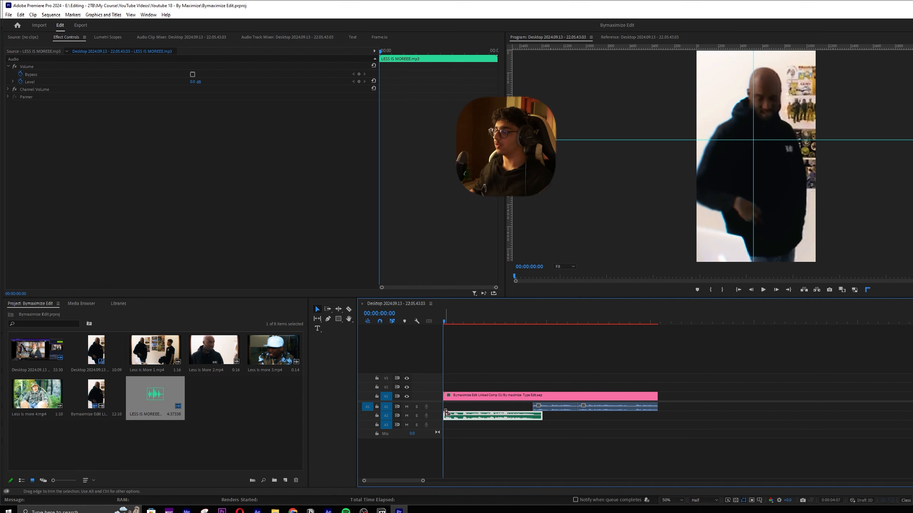
{"action": "left_click", "coordinate": [498, 376]}
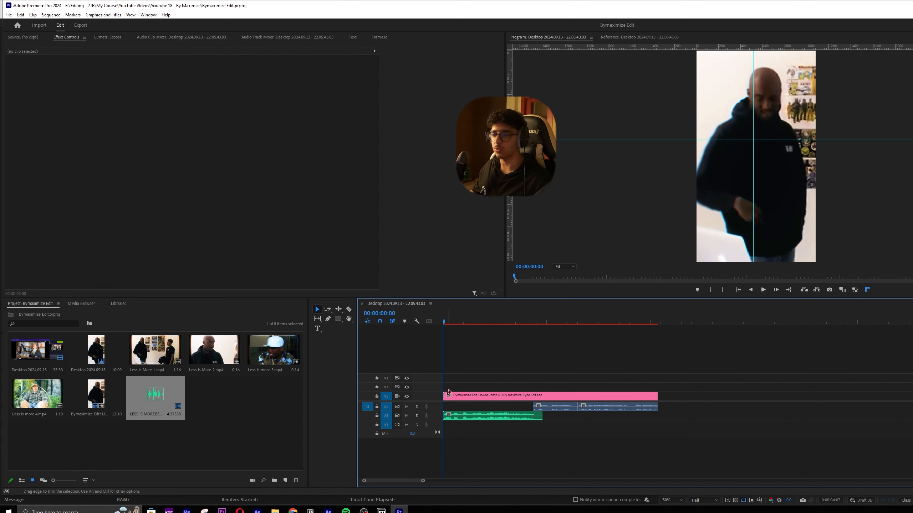
{"action": "key", "text": "space"}
{"action": "left_click_drag", "start_coordinate": [555, 322], "coordinate": [560, 321]}
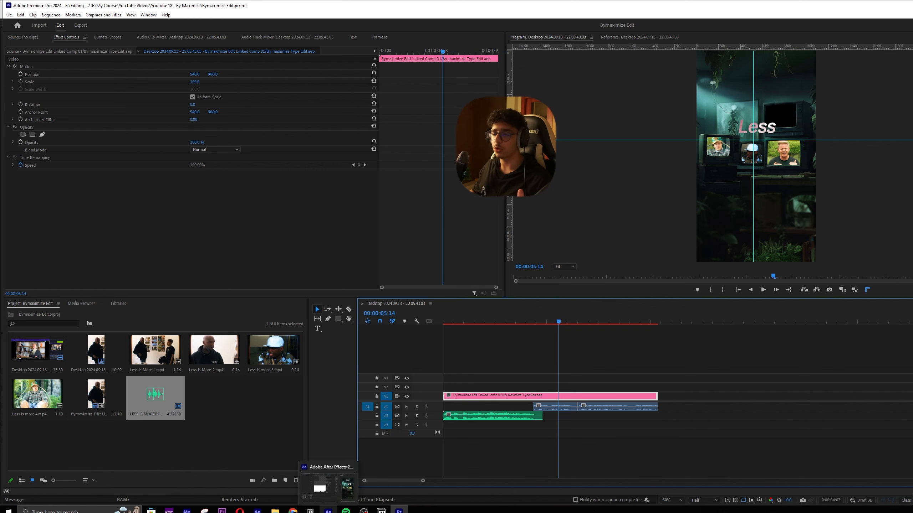
Switch to After Effects and check in Bymaximize Edit Linked Comp 01 where the "The" voice clip starts
{"action": "left_click", "coordinate": [328, 510]}
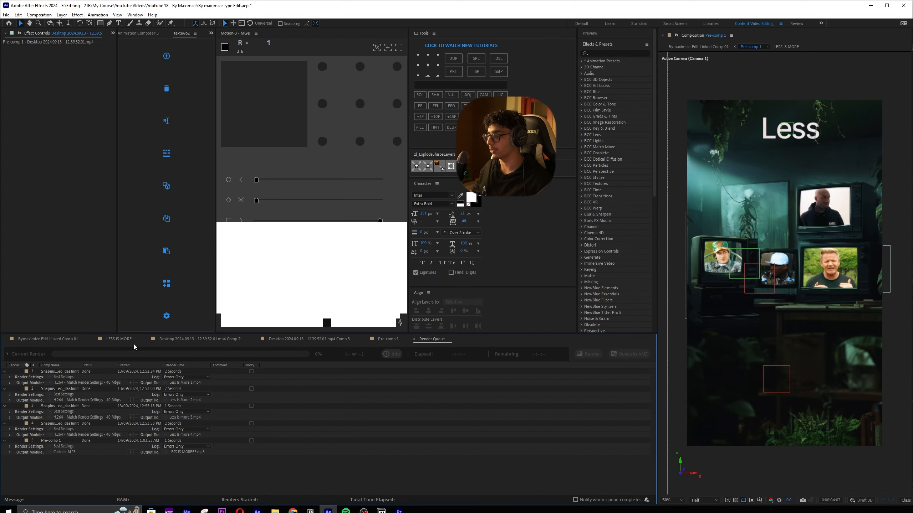
{"action": "left_click", "coordinate": [67, 341]}
{"action": "left_click_drag", "start_coordinate": [395, 354], "coordinate": [463, 356]}
{"action": "scroll", "coordinate": [488, 414], "scroll_direction": "up", "scroll_amount": 5}
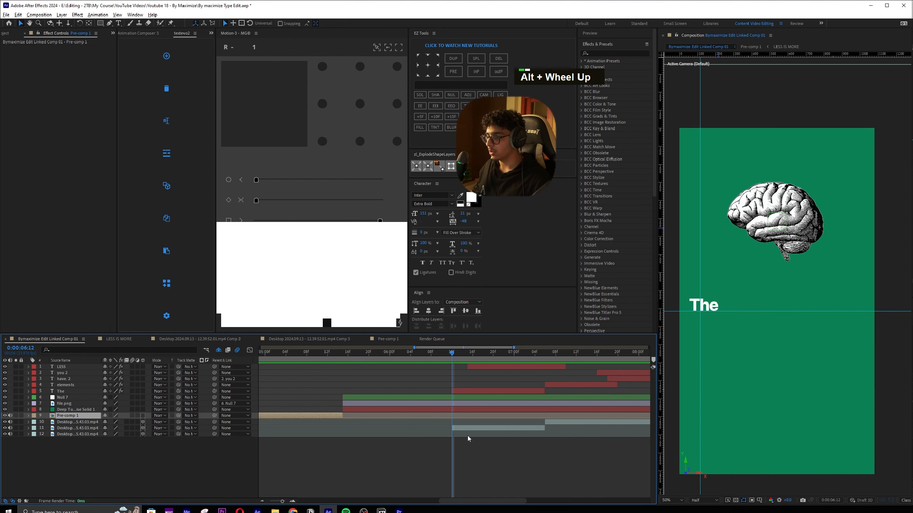
{"action": "left_click", "coordinate": [467, 429]}
{"action": "key", "text": "Page_Down"}
{"action": "key", "text": "Page_Up"}
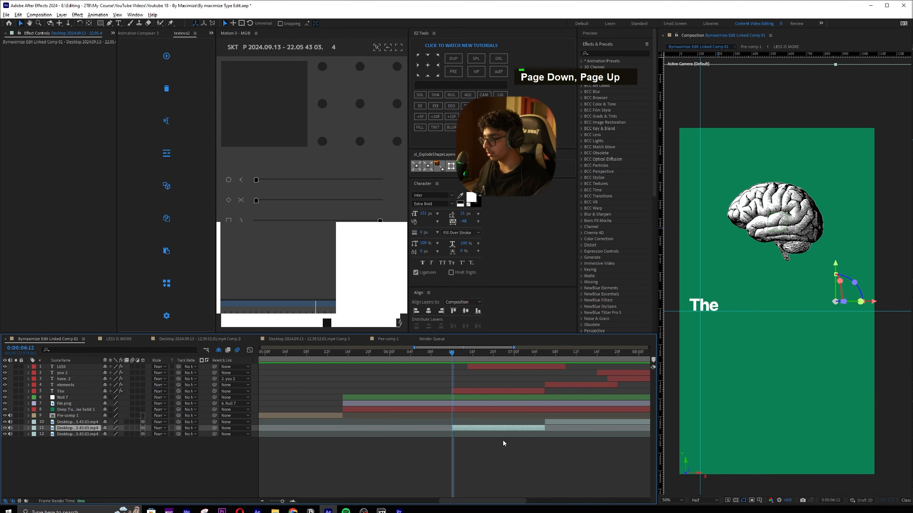
{"action": "left_click", "coordinate": [435, 356]}
{"action": "key", "text": "space"}
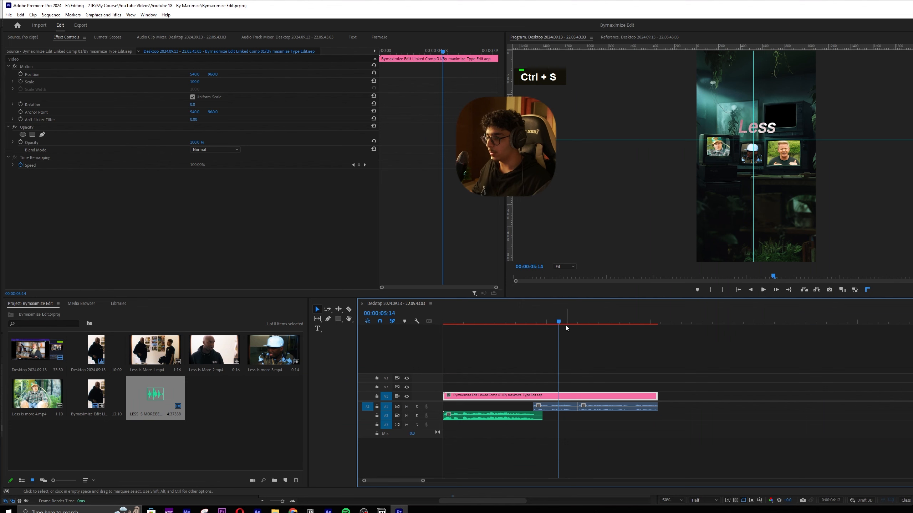
Switch to Premiere Pro and shift the voice-over audio clips to start with "The" at 0:00:06:12
{"action": "left_click_drag", "start_coordinate": [567, 324], "coordinate": [576, 324]}
{"action": "key", "text": "Page_Up"}
{"action": "key", "text": "Right"}
{"action": "left_click_drag", "start_coordinate": [665, 429], "coordinate": [626, 408]}
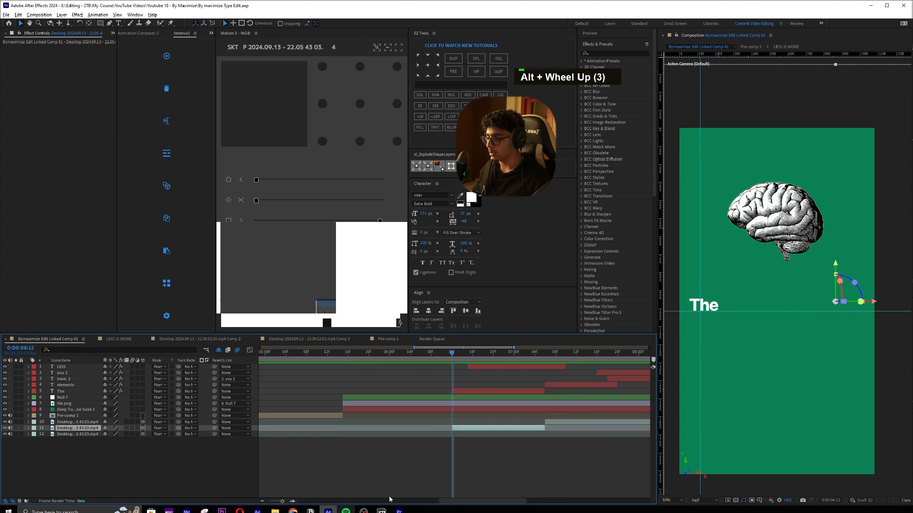
Switch to After Effects, set the linked composition's duration to 0:00:13:00, and save
{"action": "scroll", "coordinate": [604, 447], "scroll_direction": "down", "scroll_amount": 5}
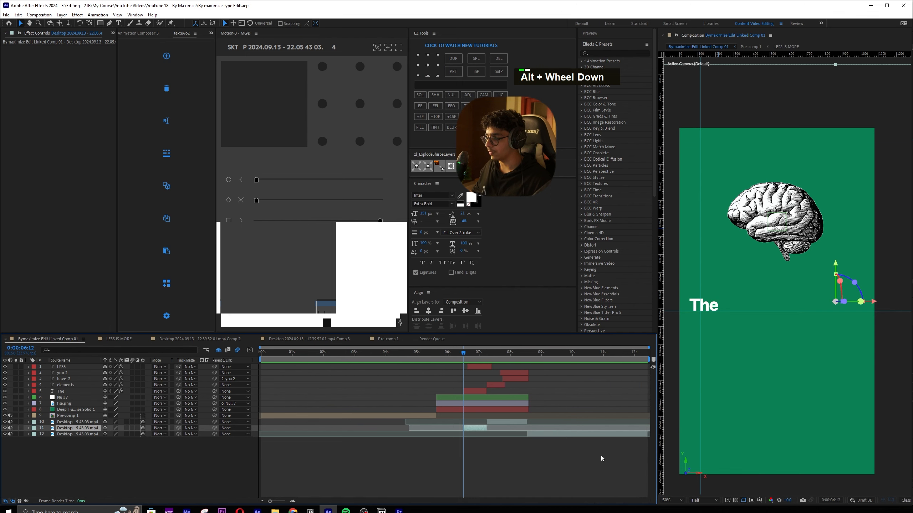
{"action": "right_click", "coordinate": [609, 461]}
{"action": "left_click", "coordinate": [631, 391]}
{"action": "key", "text": "ctrl+k"}
{"action": "left_click", "coordinate": [373, 250]}
{"action": "type", "text": "1300"}
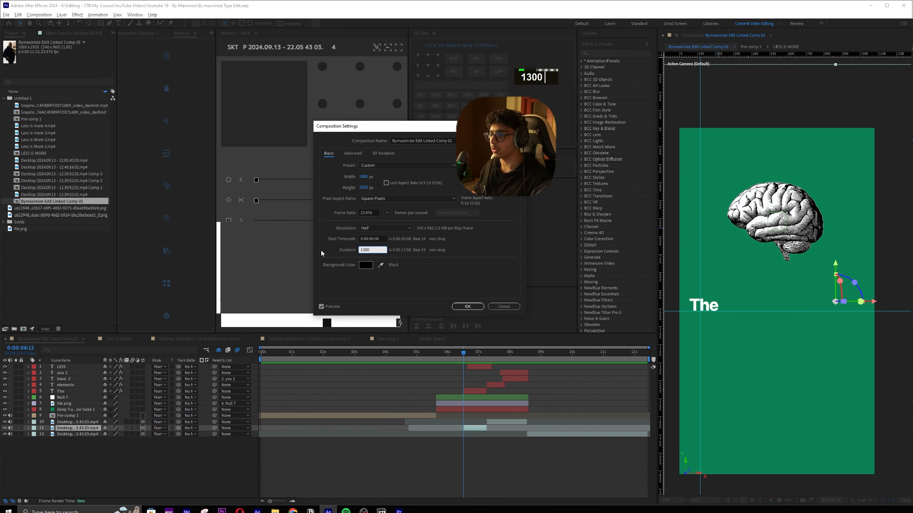
{"action": "key", "text": "Return"}
{"action": "scroll", "coordinate": [454, 396], "scroll_direction": "down", "scroll_amount": 2}
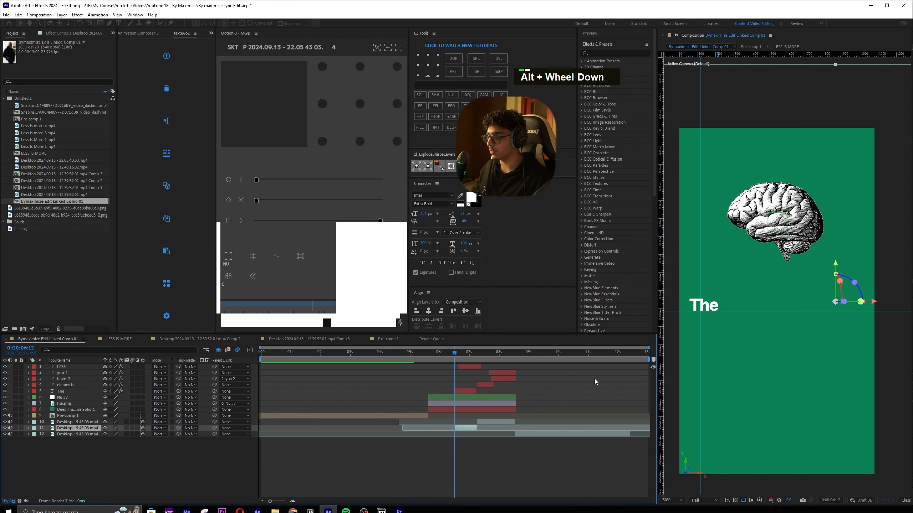
{"action": "key", "text": "ctrl+s"}
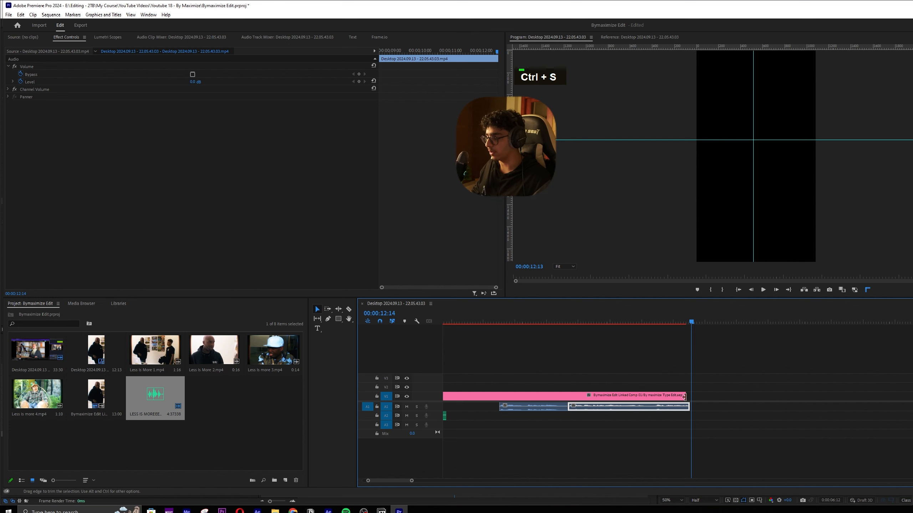
In Premiere Pro, trim the linked comp to the end of the voice-over, set the sequence's out point there, and save
{"action": "scroll", "coordinate": [699, 395], "scroll_direction": "up", "scroll_amount": 2}
{"action": "mouse_move", "coordinate": [674, 317]}
{"action": "left_mouse_down"}
{"action": "mouse_move", "coordinate": [664, 319]}
{"action": "mouse_move", "coordinate": [678, 320]}
{"action": "left_mouse_up"}
{"action": "key", "text": "ctrl+k"}
{"action": "left_click", "coordinate": [688, 397]}
{"action": "key", "text": "Delete"}
{"action": "key", "text": "o"}
{"action": "scroll", "coordinate": [589, 373], "scroll_direction": "down", "scroll_amount": 11}
{"action": "key", "text": "ctrl+s"}
{"action": "key", "text": "Home"}
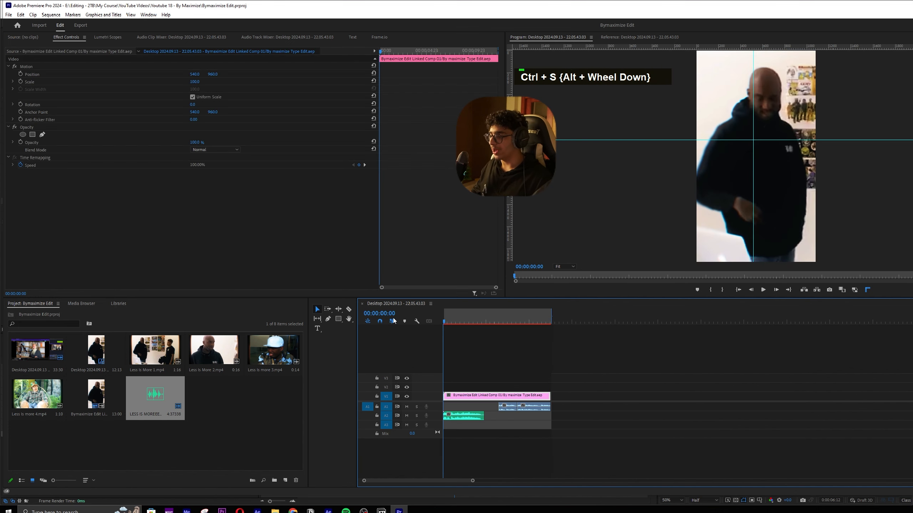
Play the trimmed sequence to review the picture and audio sync
{"action": "key", "text": "space"}
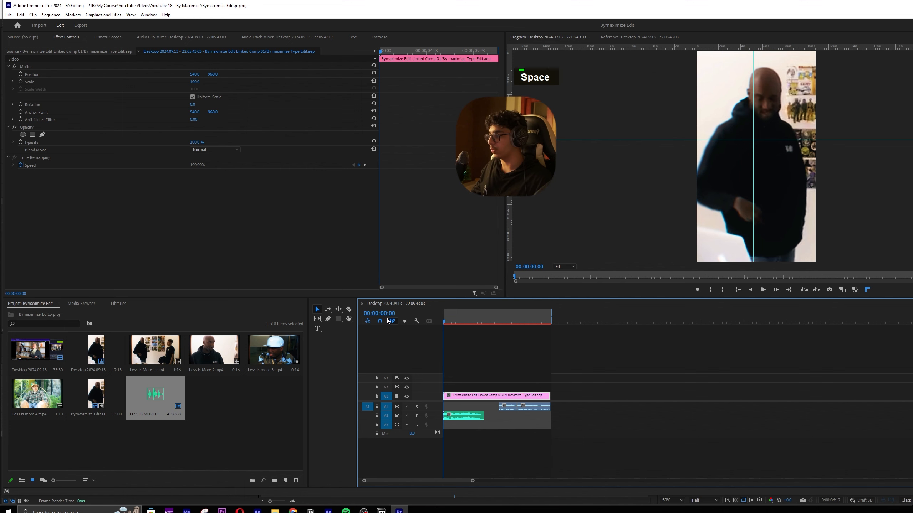
{"action": "left_click", "coordinate": [485, 332]}
{"action": "key", "text": "space"}
{"action": "key", "text": "space"}
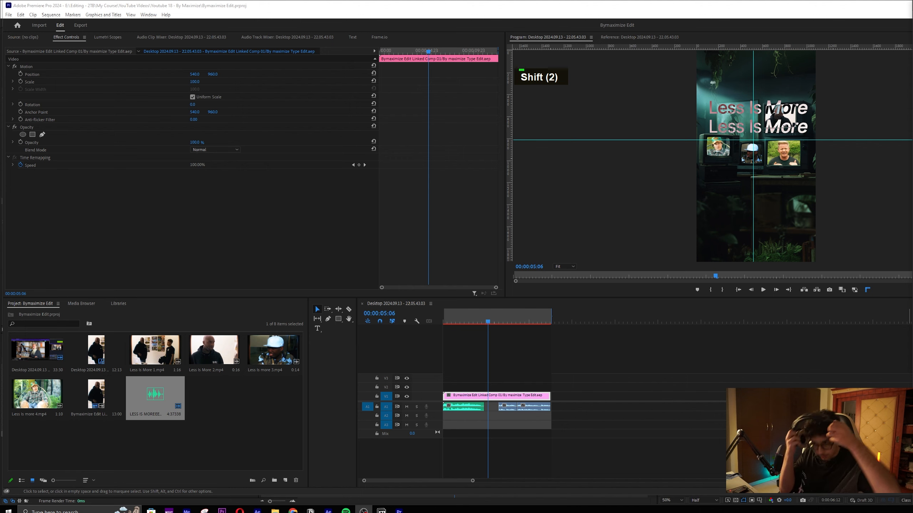
Play the voice-over from its start and cue 0:00:08:16, where the second voice-over clip begins
{"action": "scroll", "coordinate": [480, 381], "scroll_direction": "up", "scroll_amount": 1, "text": "alt"}
{"action": "scroll", "coordinate": [480, 381], "scroll_direction": "up", "scroll_amount": 4, "text": "alt"}
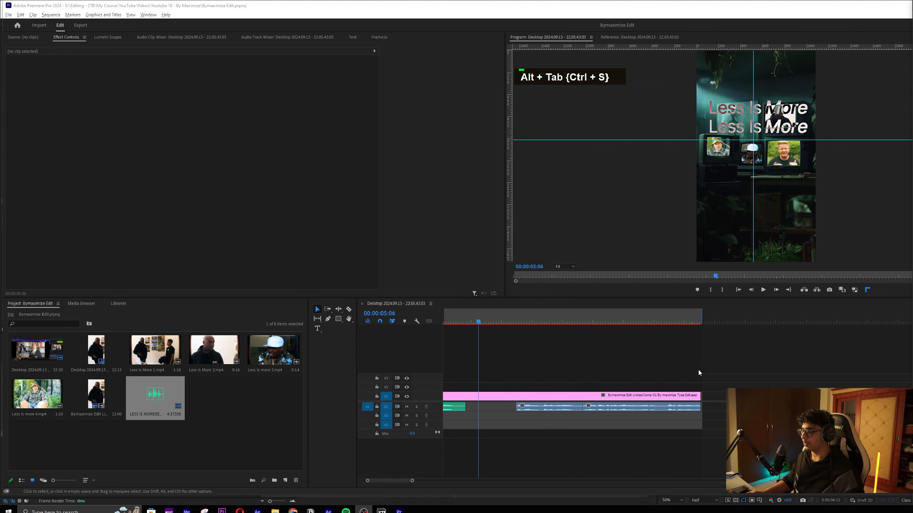
{"action": "left_click", "coordinate": [594, 350]}
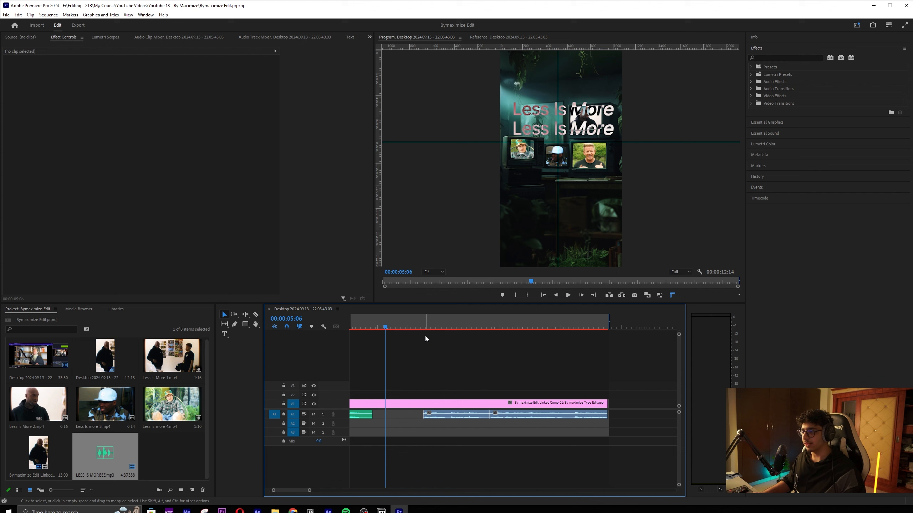
{"action": "mouse_move", "coordinate": [430, 325]}
{"action": "left_mouse_down"}
{"action": "mouse_move", "coordinate": [446, 320]}
{"action": "mouse_move", "coordinate": [426, 322]}
{"action": "left_mouse_up"}
{"action": "key", "text": "space"}
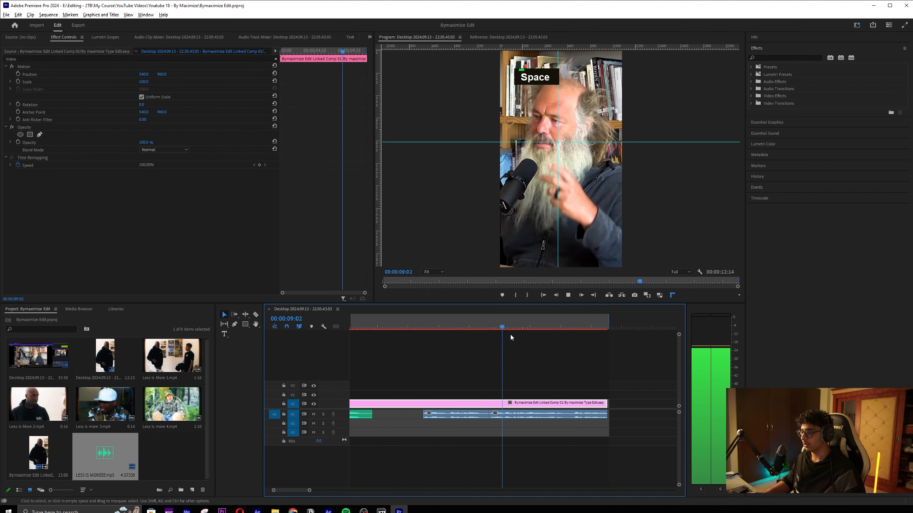
{"action": "left_click_drag", "start_coordinate": [485, 325], "coordinate": [487, 324]}
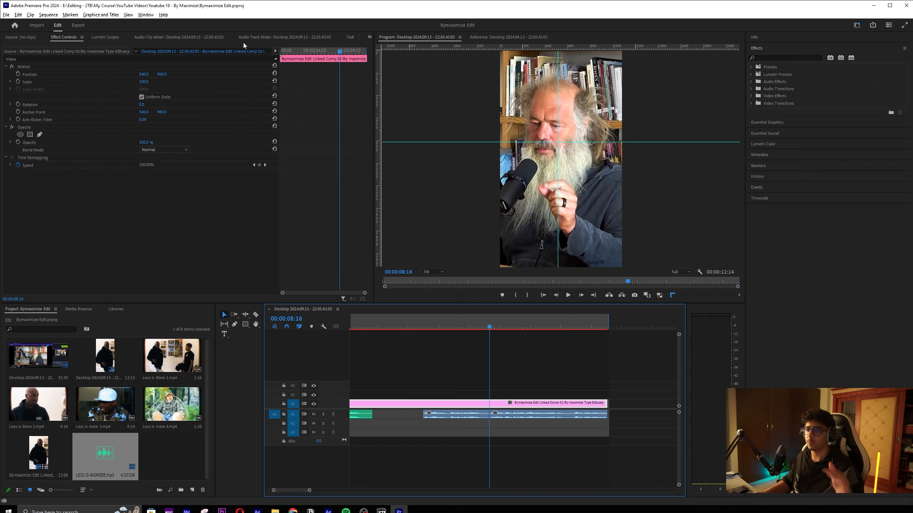
Create captions from the sequence transcript using the Subtitle default preset with double lines
{"action": "left_click", "coordinate": [350, 37]}
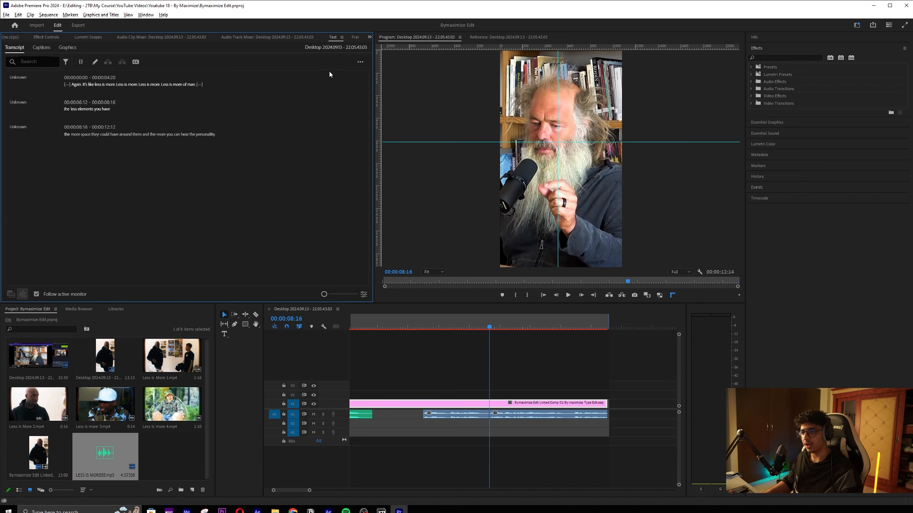
{"action": "left_click", "coordinate": [359, 63]}
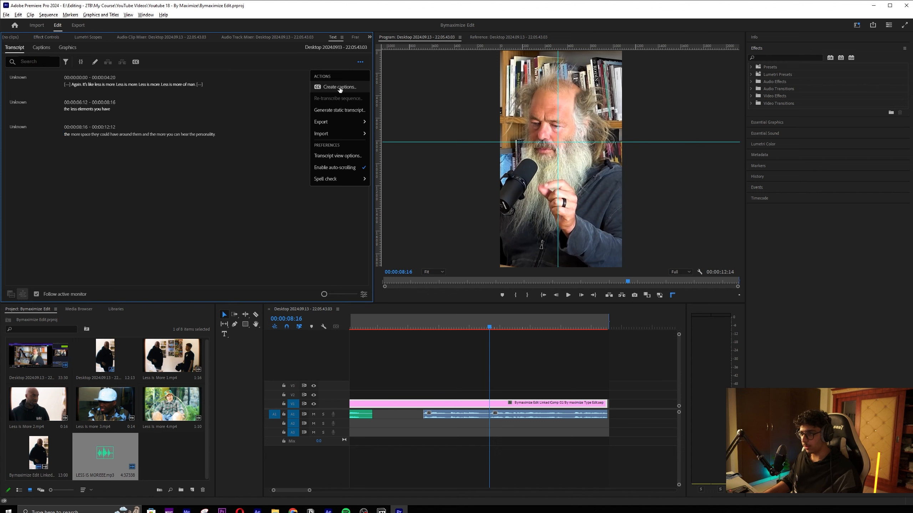
{"action": "left_click", "coordinate": [339, 87]}
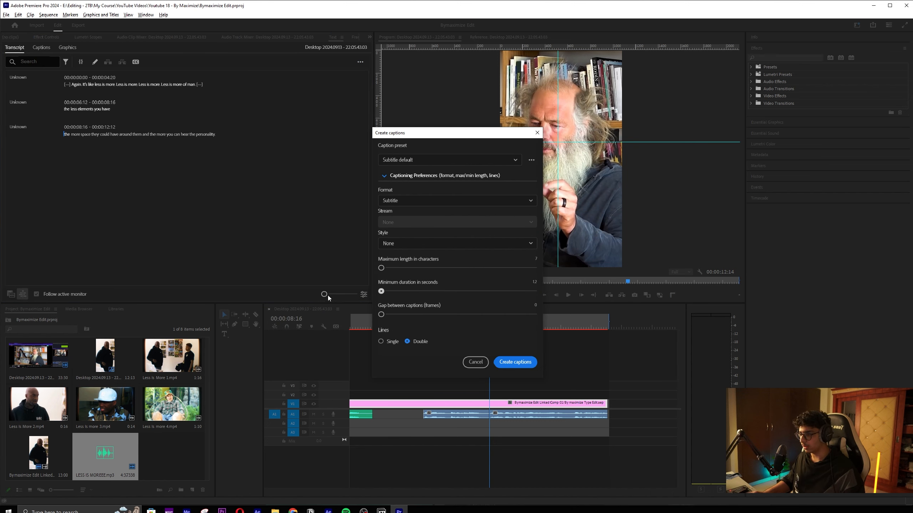
{"action": "left_click", "coordinate": [514, 361]}
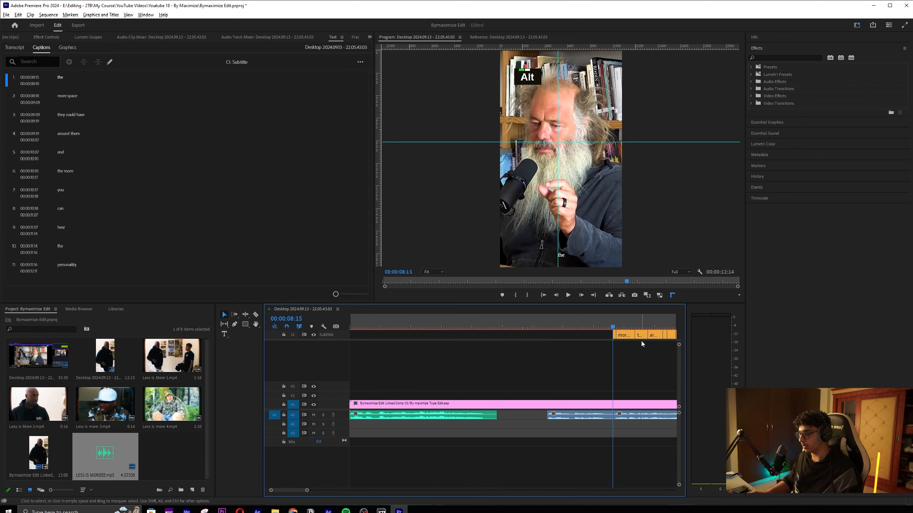
Select all the captions and set them in a large Inter Bold font
{"action": "scroll", "coordinate": [642, 344], "scroll_direction": "up", "scroll_amount": 3, "text": "alt"}
{"action": "left_click_drag", "start_coordinate": [603, 356], "coordinate": [456, 331]}
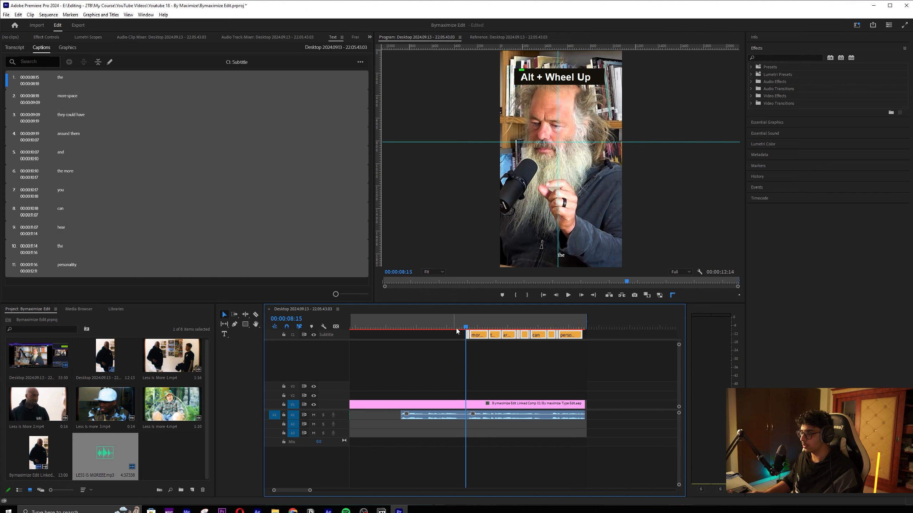
{"action": "left_click", "coordinate": [773, 122]}
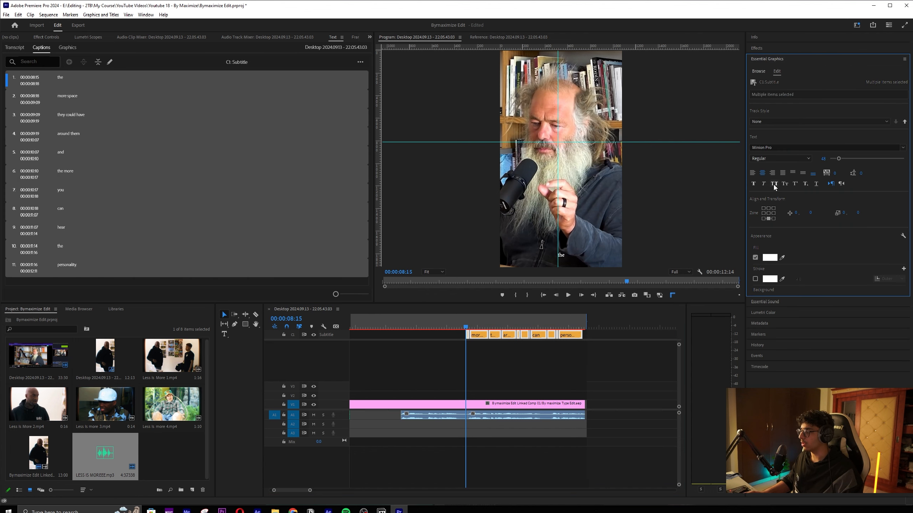
{"action": "left_click", "coordinate": [784, 147]}
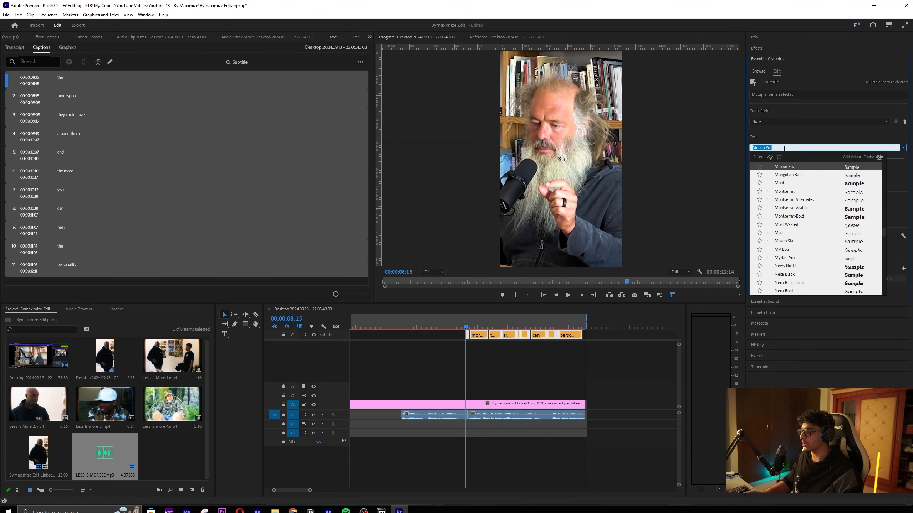
{"action": "type", "text": "Inter"}
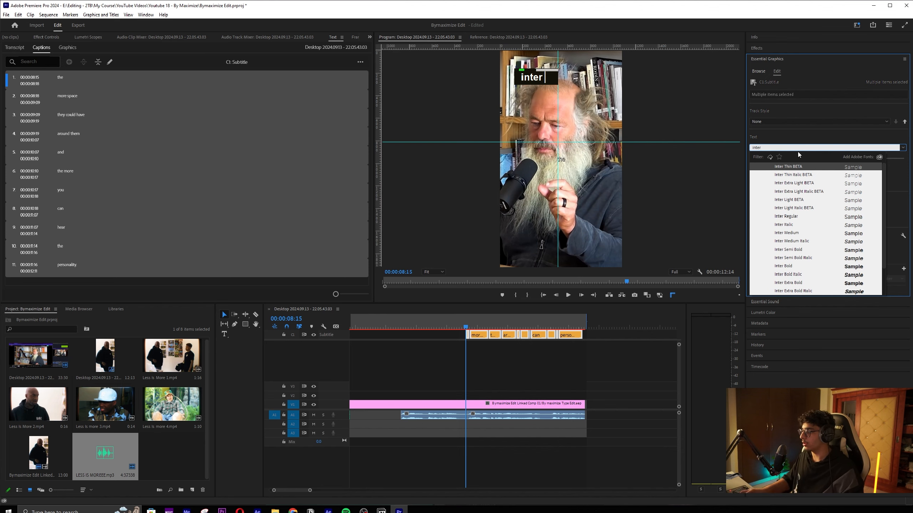
{"action": "key", "text": "Return"}
{"action": "left_click_drag", "start_coordinate": [860, 162], "coordinate": [874, 161]}
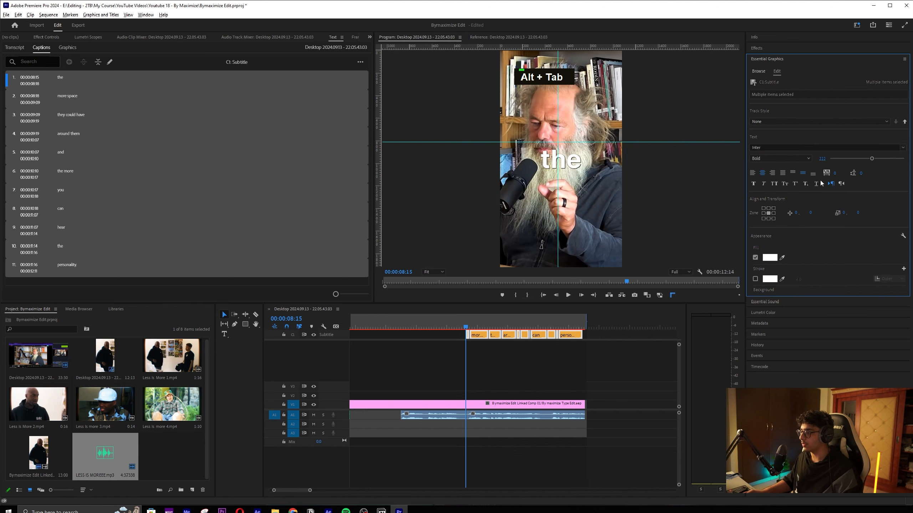
Move the selected captions down onto the speaker's chest and turn off their shadow
{"action": "left_click_drag", "start_coordinate": [871, 207], "coordinate": [898, 209]}
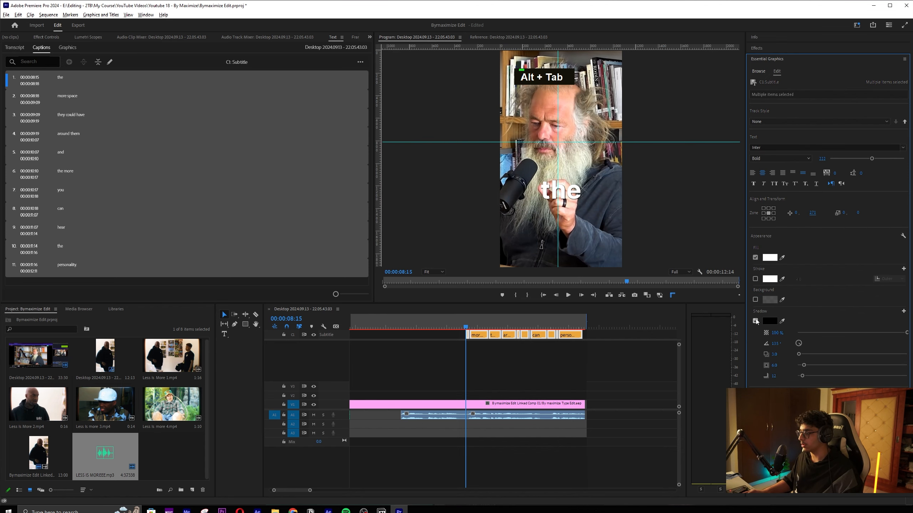
{"action": "left_click", "coordinate": [755, 321]}
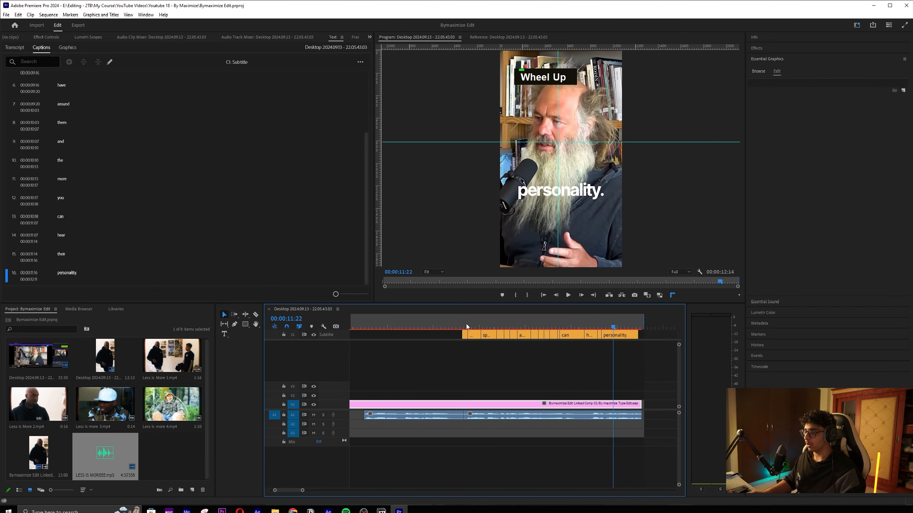
Play back the single-word captions and upgrade all of them to graphics
{"action": "key", "text": "space"}
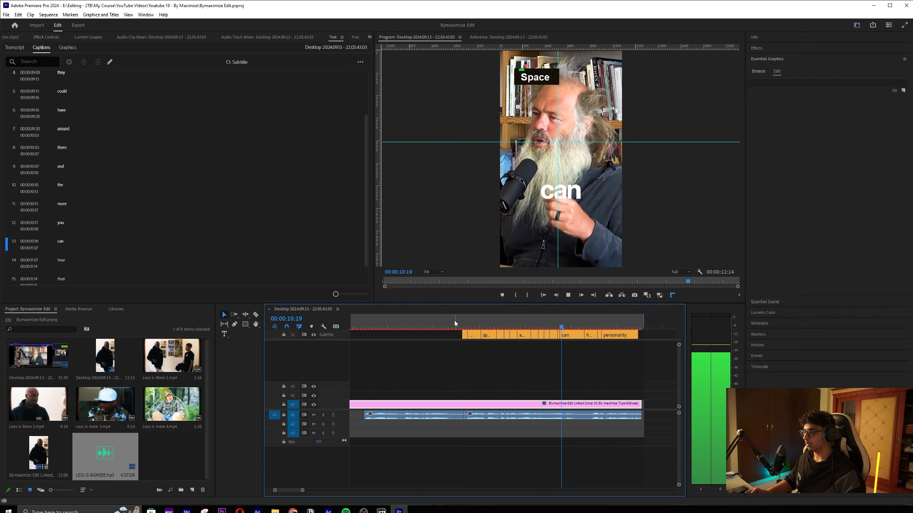
{"action": "key", "text": "space"}
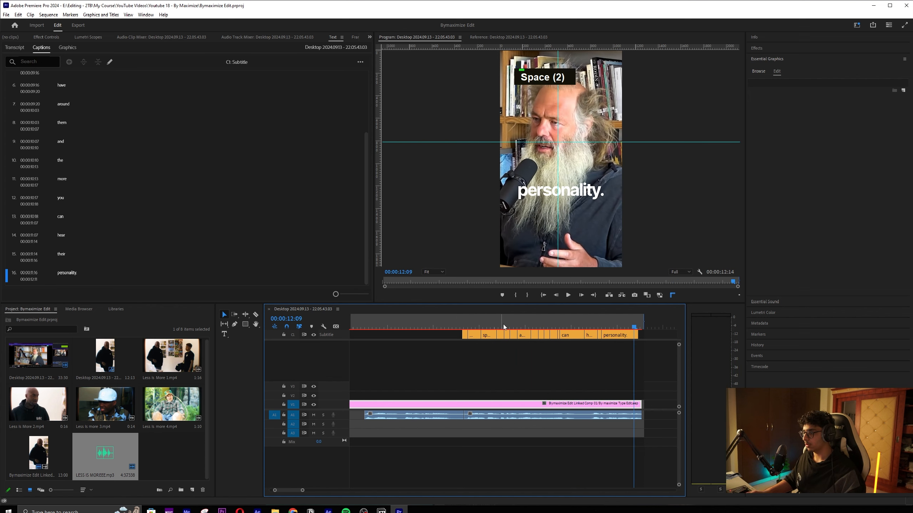
{"action": "left_click_drag", "start_coordinate": [638, 361], "coordinate": [442, 314]}
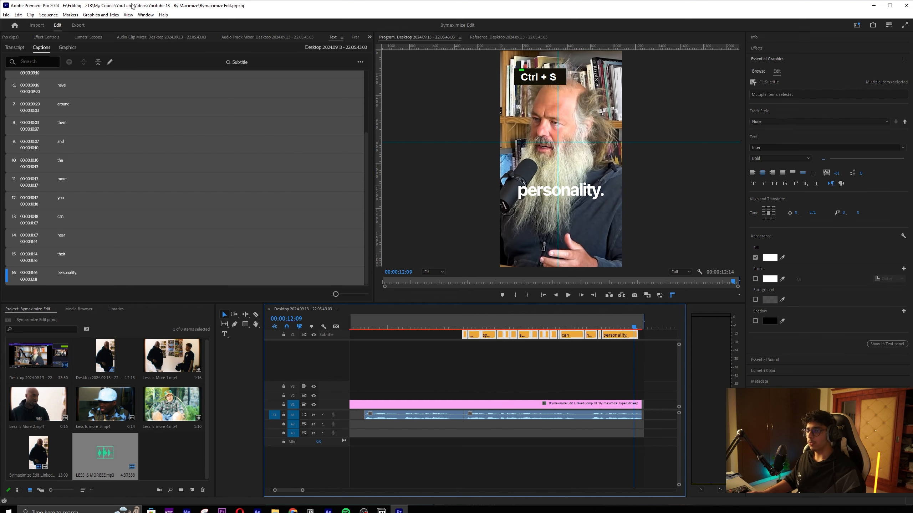
{"action": "left_click", "coordinate": [96, 14]}
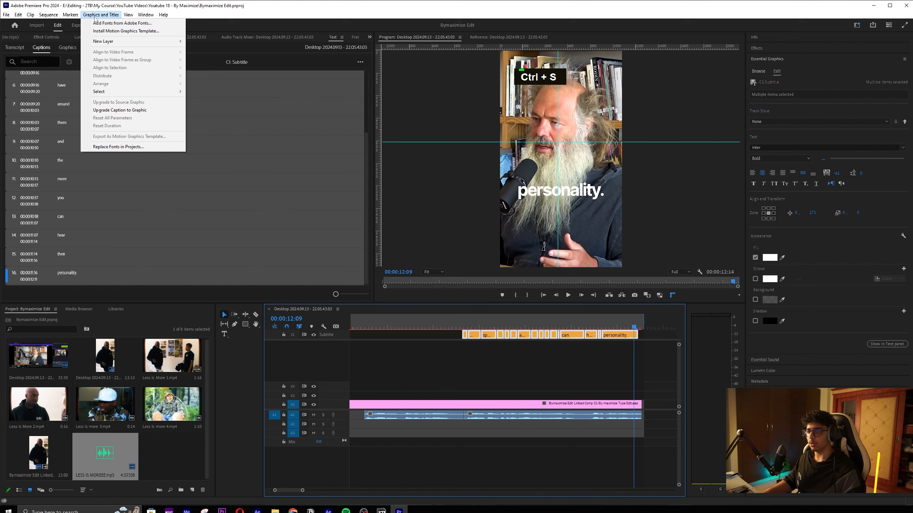
{"action": "left_click", "coordinate": [138, 110]}
Replace all the caption graphics on the upper video track with an After Effects composition
{"action": "left_click_drag", "start_coordinate": [675, 373], "coordinate": [462, 392]}
{"action": "right_click", "coordinate": [470, 391]}
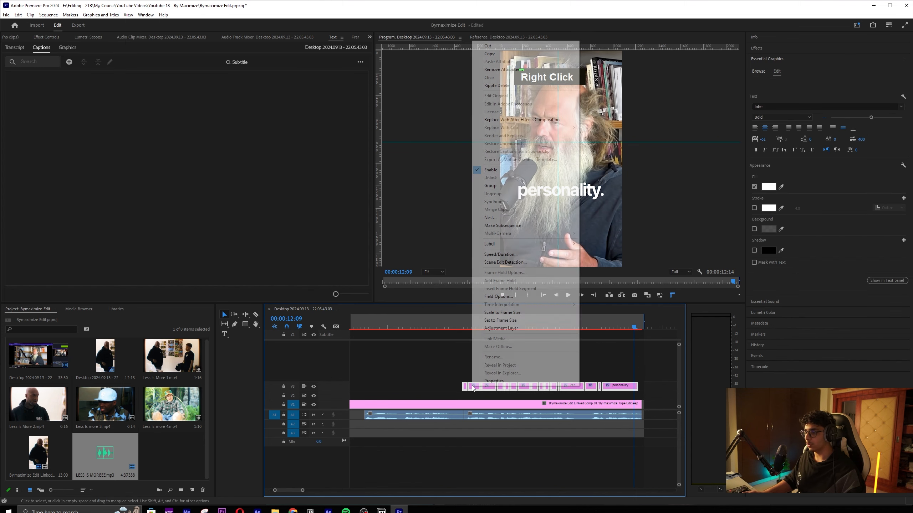
{"action": "left_click", "coordinate": [525, 119]}
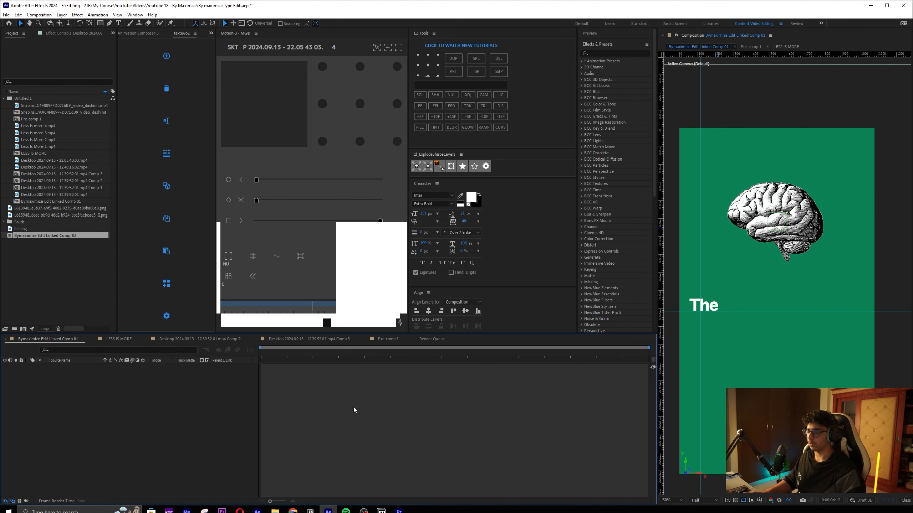
In After Effects, copy all caption word layers from Bymaximize Edit Linked Comp 02 into Bymaximize Edit Linked Comp 01
{"action": "left_click", "coordinate": [77, 374]}
{"action": "key", "text": "ctrl+Up"}
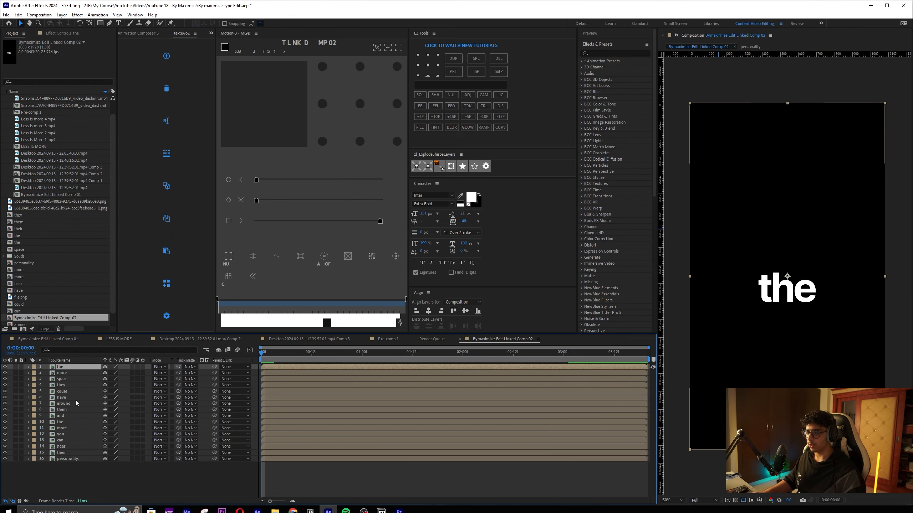
{"action": "left_click", "coordinate": [75, 460], "text": "shift"}
{"action": "left_click", "coordinate": [71, 339]}
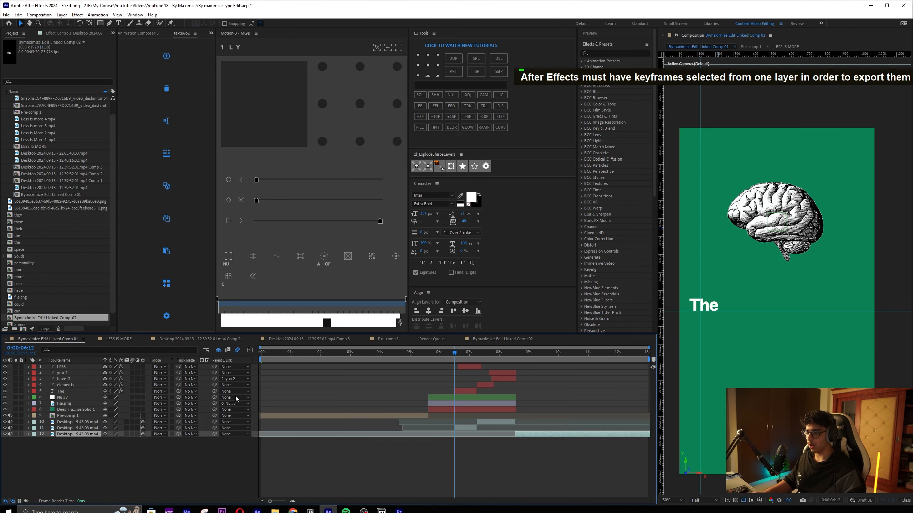
{"action": "key", "text": "ctrl+v"}
Align the start of the pasted caption layers to 0:00:08:14, where the green-background section ends
{"action": "key", "text": "bracketleft"}
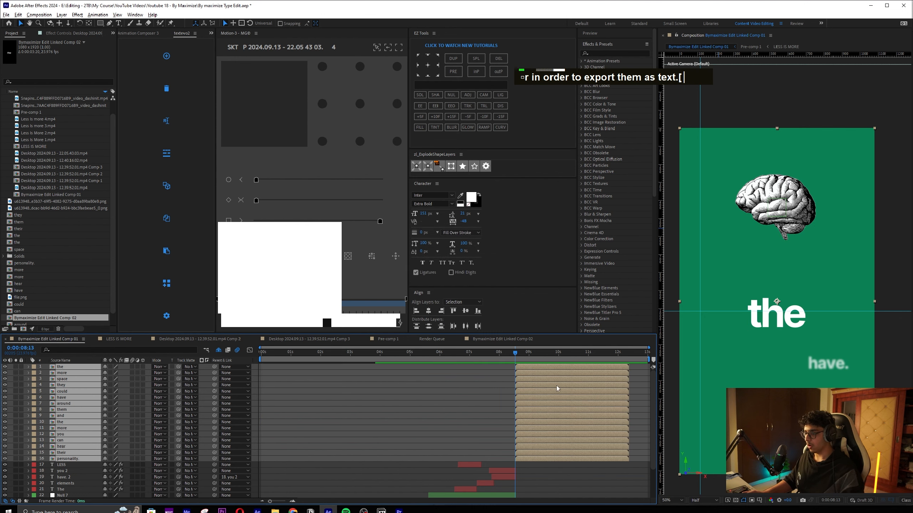
{"action": "scroll", "coordinate": [347, 402], "scroll_direction": "up", "scroll_amount": 5}
{"action": "left_click", "coordinate": [339, 369], "text": "shift"}
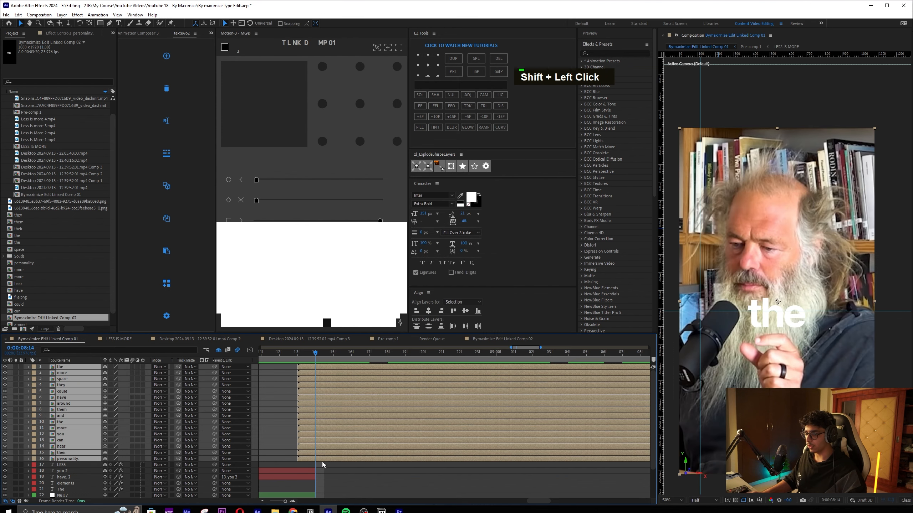
{"action": "key", "text": "bracketleft"}
Preview the composition to review the caption words' timing over the speaker's footage
{"action": "key", "text": "space"}
{"action": "scroll", "coordinate": [474, 415], "scroll_direction": "down", "scroll_amount": 1}
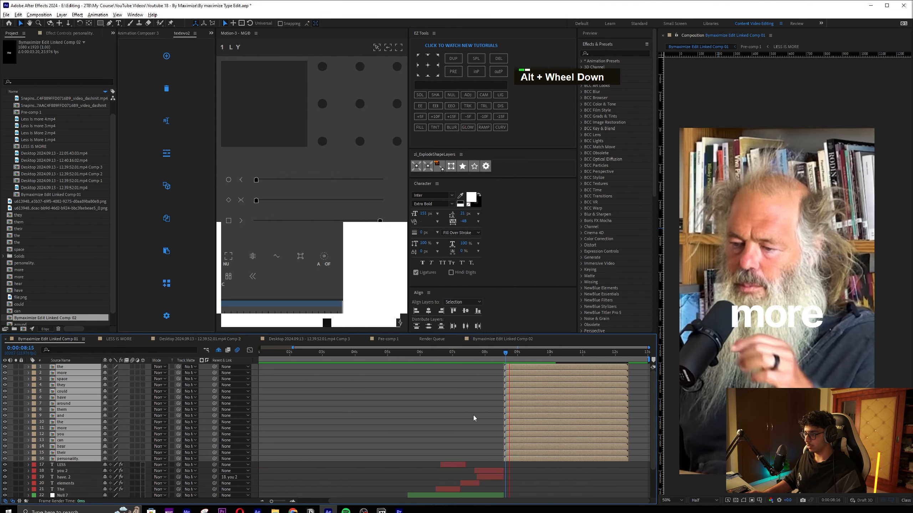
{"action": "scroll", "coordinate": [487, 412], "scroll_direction": "down", "scroll_amount": 1}
{"action": "left_click", "coordinate": [585, 355]}
{"action": "key", "text": "ctrl+space"}
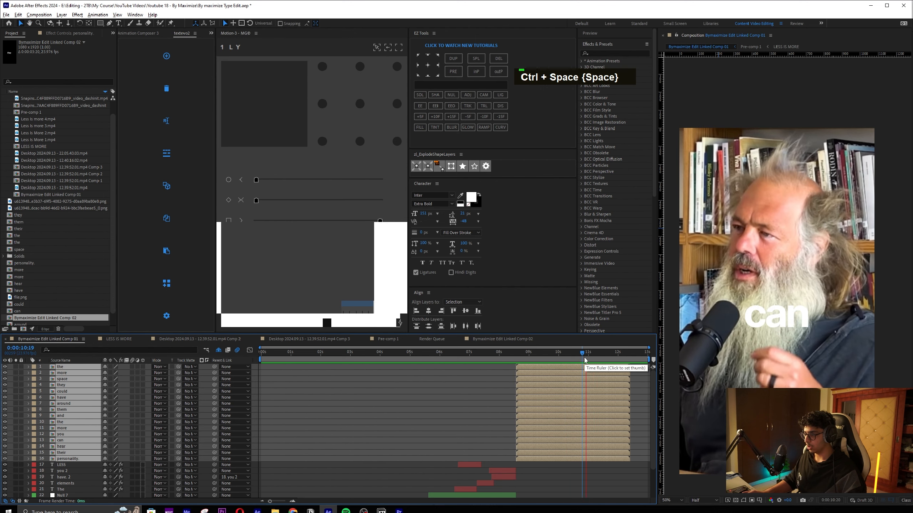
{"action": "key", "text": "space"}
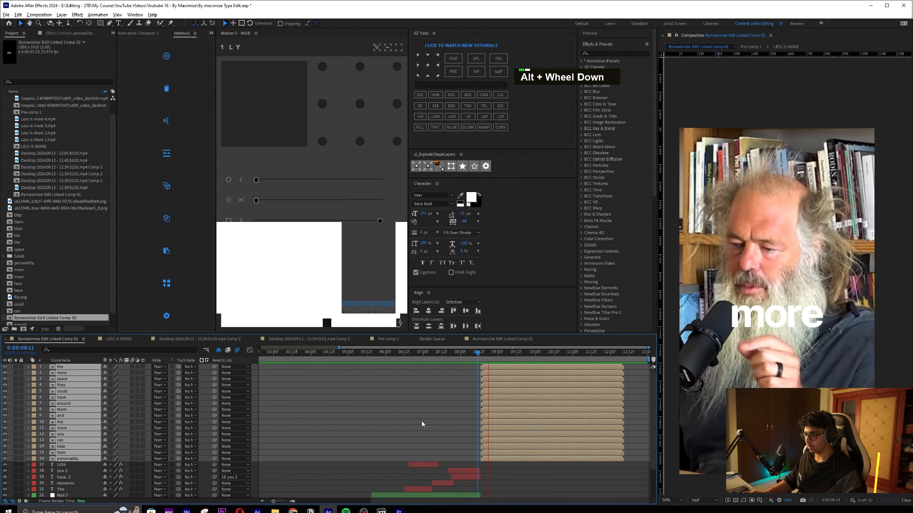
{"action": "scroll", "coordinate": [463, 399], "scroll_direction": "down", "scroll_amount": 1}
{"action": "key", "text": "space"}
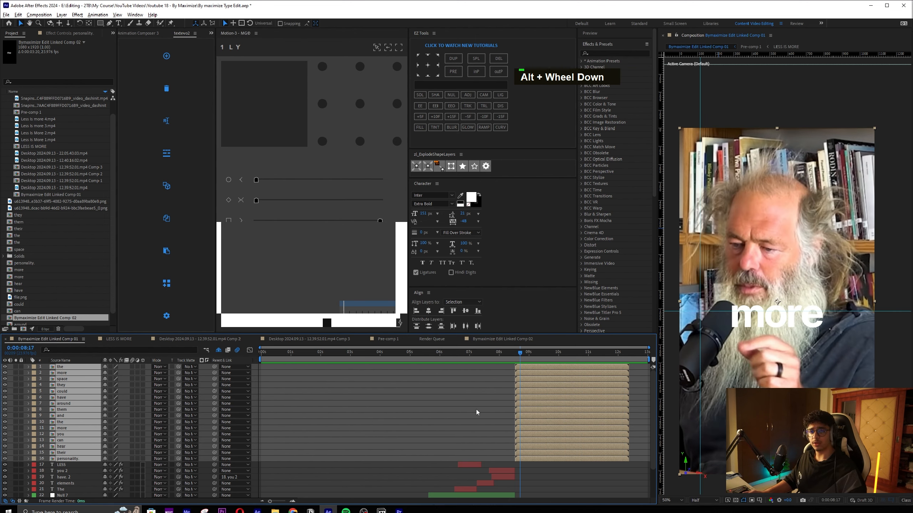
{"action": "key", "text": "alt+Tab"}
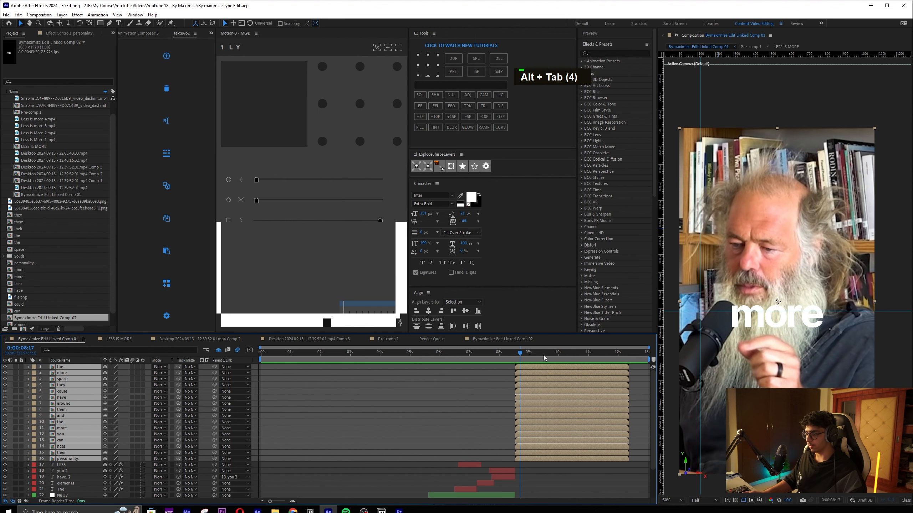
At 0:00:11:14, scale the "personality" caption layer up to about 171%
{"action": "left_click_drag", "start_coordinate": [543, 355], "coordinate": [605, 355]}
{"action": "left_click", "coordinate": [377, 400]}
{"action": "left_click", "coordinate": [94, 459]}
{"action": "key", "text": "s"}
{"action": "left_click_drag", "start_coordinate": [127, 465], "coordinate": [169, 465]}
Parent all the caption word layers to a new null and scale the null down to about 68%
{"action": "left_click", "coordinate": [587, 369], "text": "shift"}
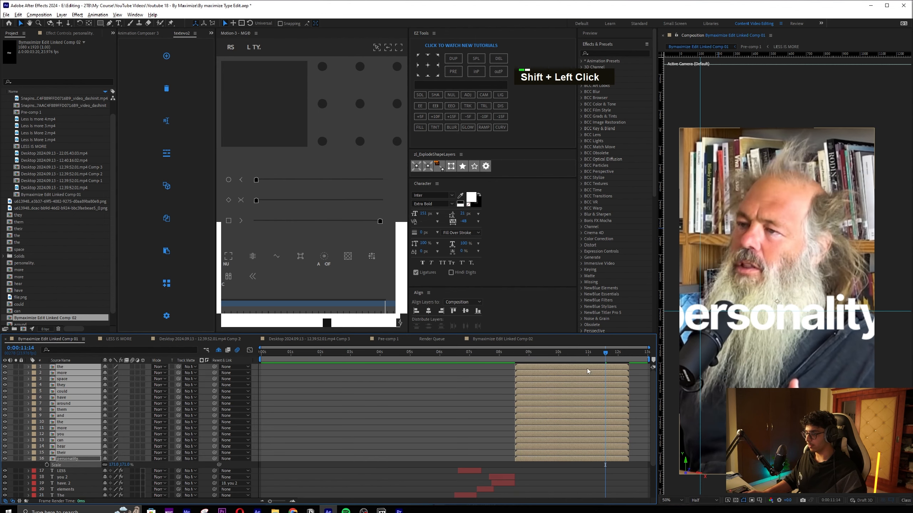
{"action": "scroll", "coordinate": [534, 373], "scroll_direction": "up", "scroll_amount": 1}
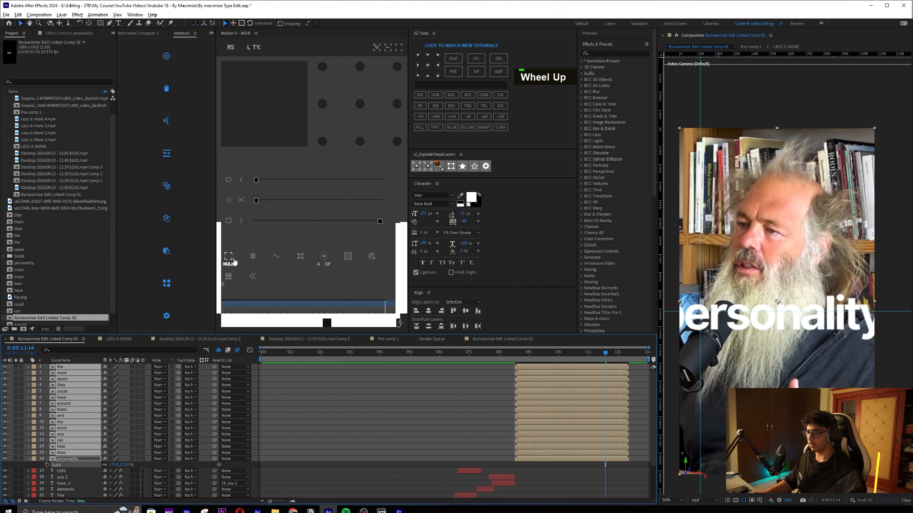
{"action": "key", "text": "s"}
{"action": "left_click_drag", "start_coordinate": [114, 373], "coordinate": [111, 372]}
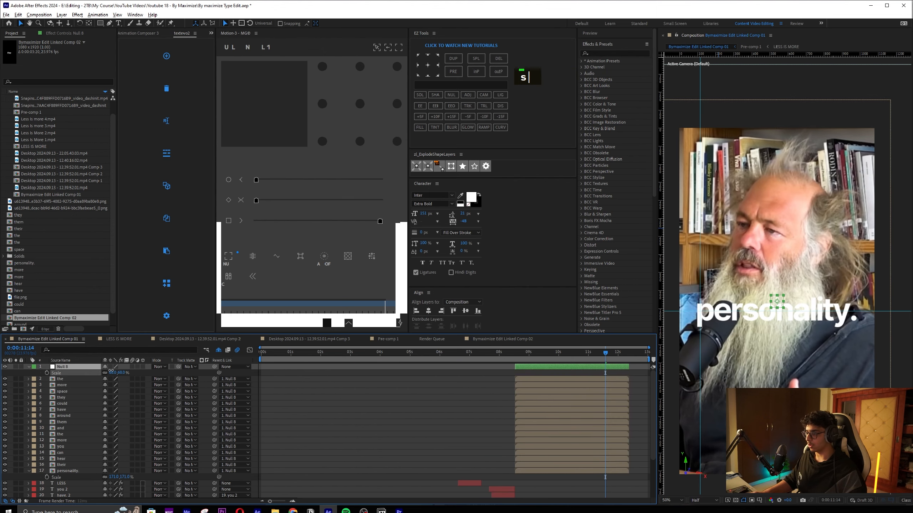
Move the captions' null lower over the speaker's chest and precompose all the caption word layers
{"action": "left_click_drag", "start_coordinate": [771, 299], "coordinate": [770, 364]}
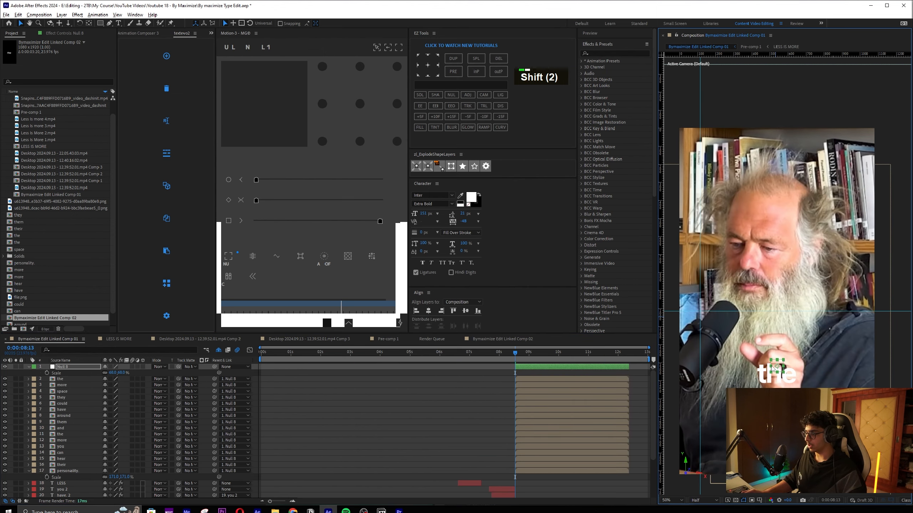
{"action": "key", "text": "alt+Tab"}
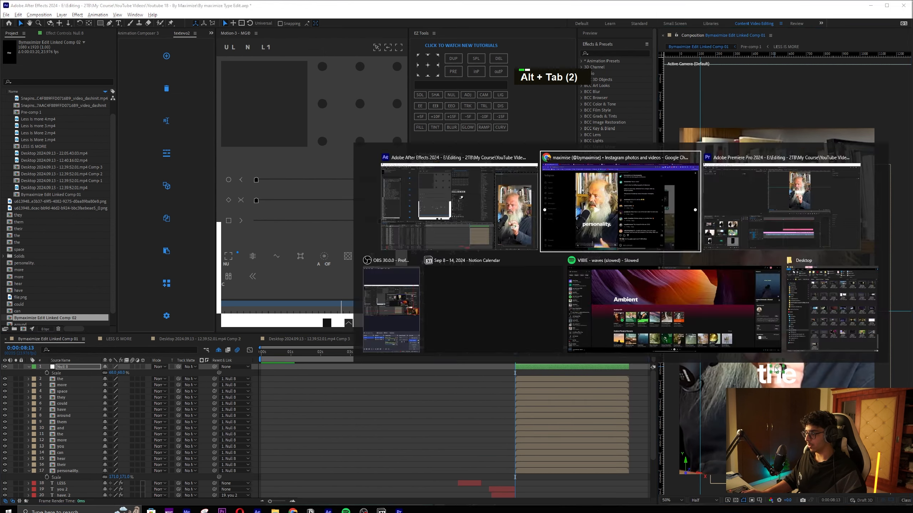
{"action": "left_click", "coordinate": [535, 471], "text": "shift"}
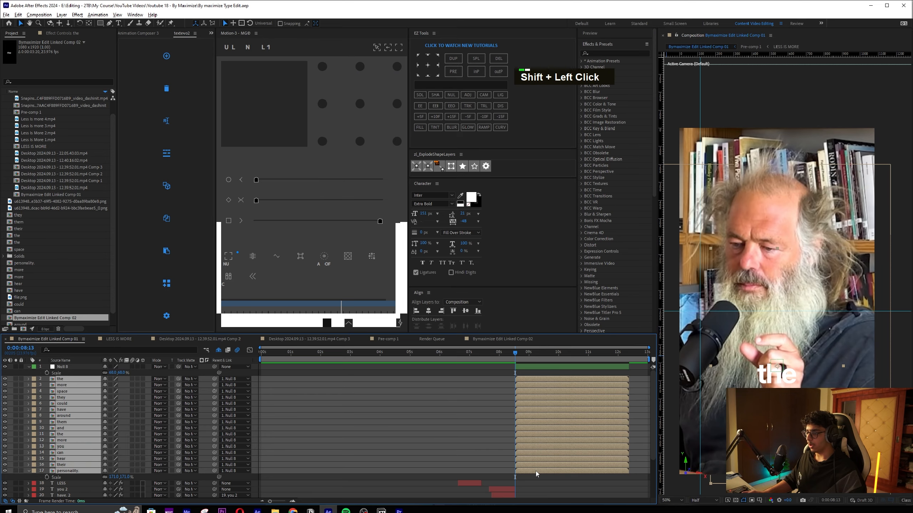
{"action": "key", "text": "ctrl+shift+c"}
{"action": "left_click", "coordinate": [640, 305]}
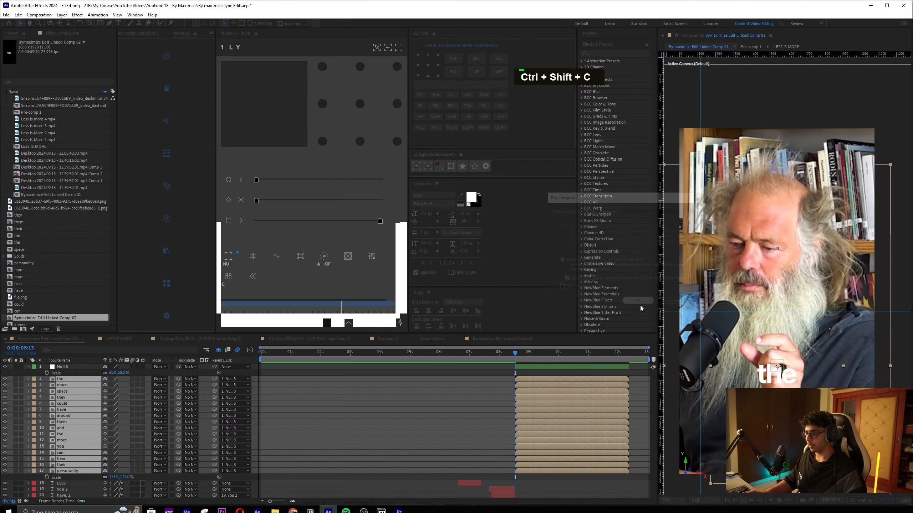
Apply Deep Glow to the captions pre-comp with exposure 0.4 and radius 400, and save the project
{"action": "key", "text": "ctrl+space"}
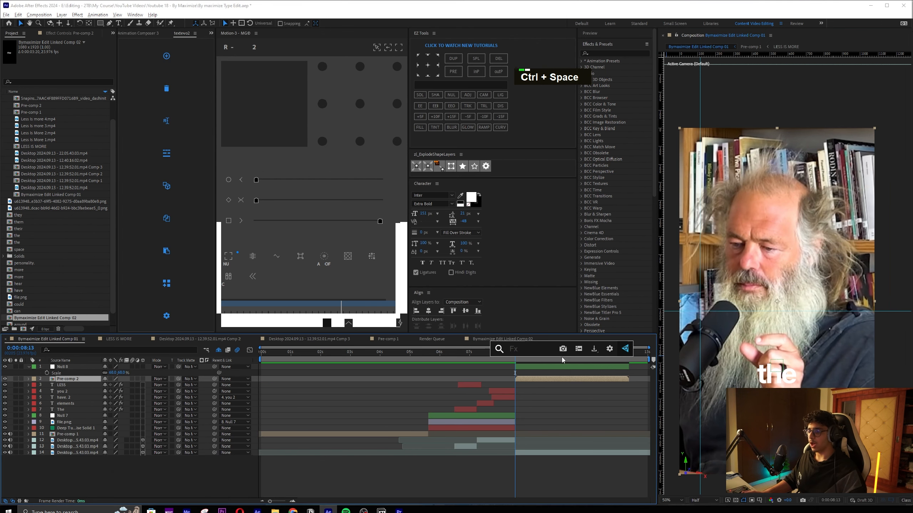
{"action": "type", "text": "deep"}
{"action": "key", "text": "Return"}
{"action": "key", "text": "ctrl+s"}
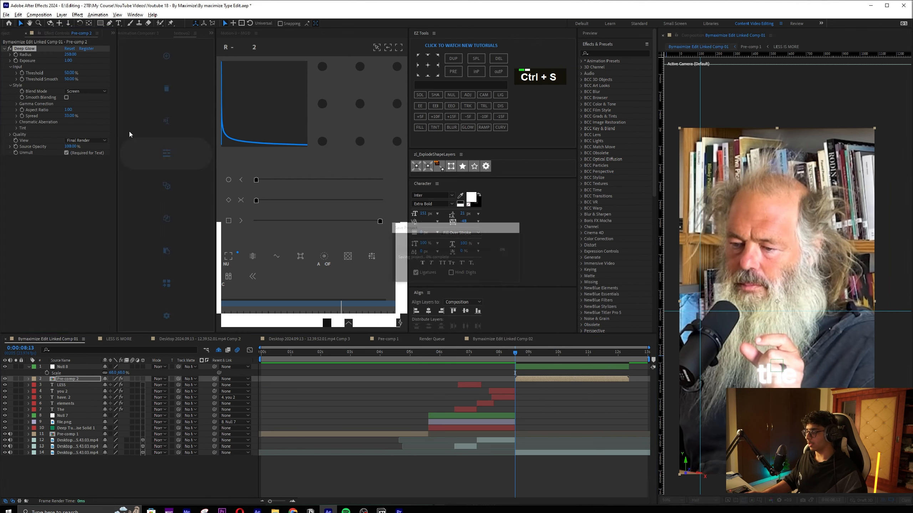
{"action": "left_click", "coordinate": [66, 61]}
{"action": "type", "text": ".4"}
{"action": "key", "text": "Return"}
{"action": "left_click", "coordinate": [70, 55]}
{"action": "type", "text": "4"}
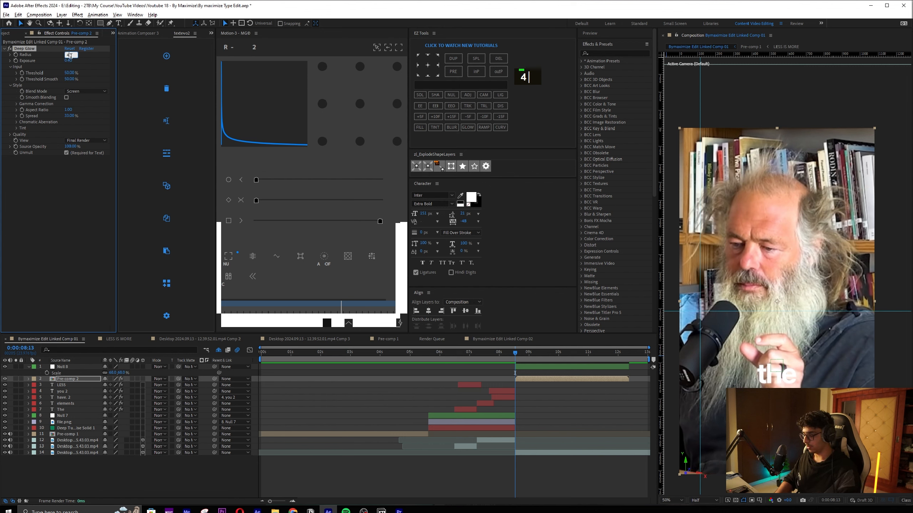
{"action": "type", "text": "00"}
{"action": "key", "text": "ctrl+s"}
Add a Drop Shadow effect with 20% opacity to the captions pre-comp and preview the captions over the footage
{"action": "key", "text": "ctrl+space"}
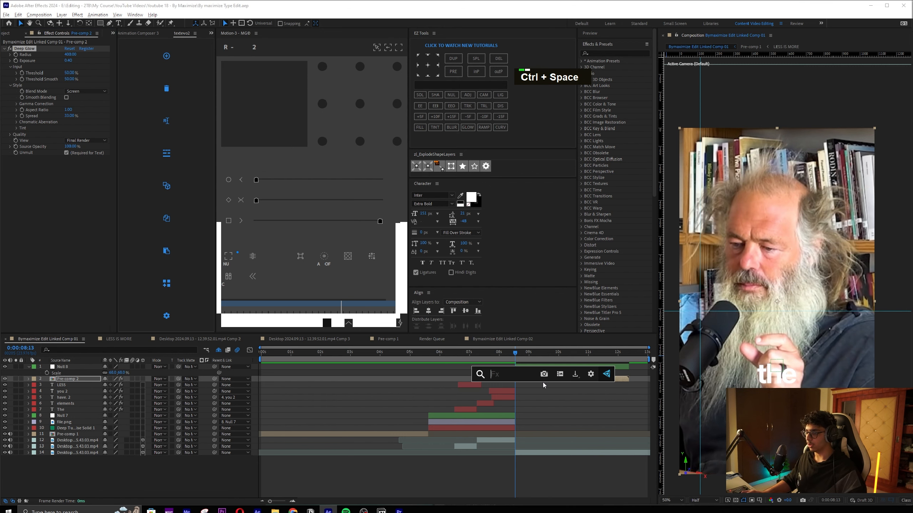
{"action": "type", "text": "drop"}
{"action": "left_click", "coordinate": [523, 396]}
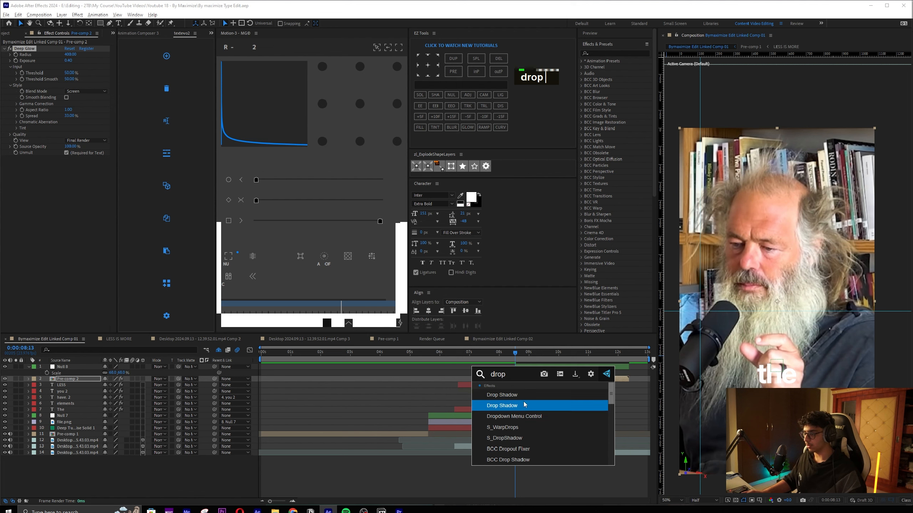
{"action": "left_click", "coordinate": [74, 173]}
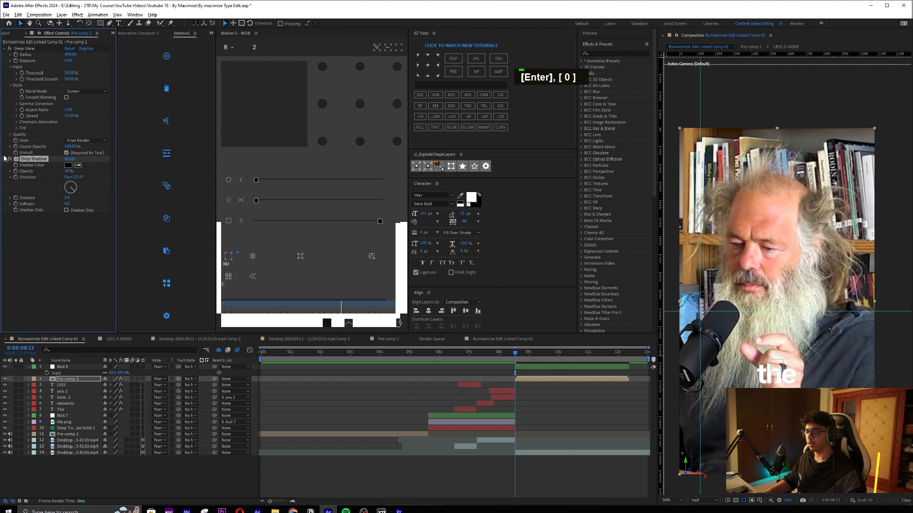
{"action": "key", "text": "space"}
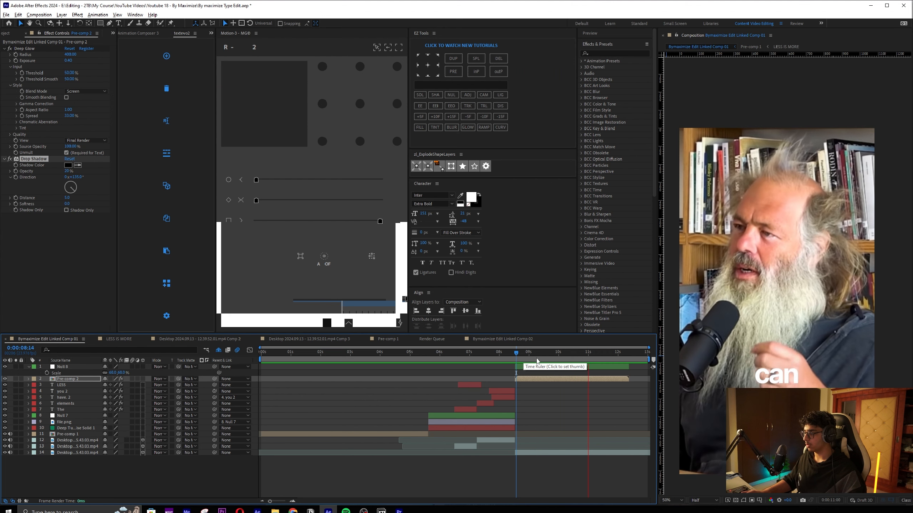
{"action": "key", "text": "space"}
Open the nested "personality." composition and scale its text layer down to about 83%
{"action": "double_click", "coordinate": [87, 438]}
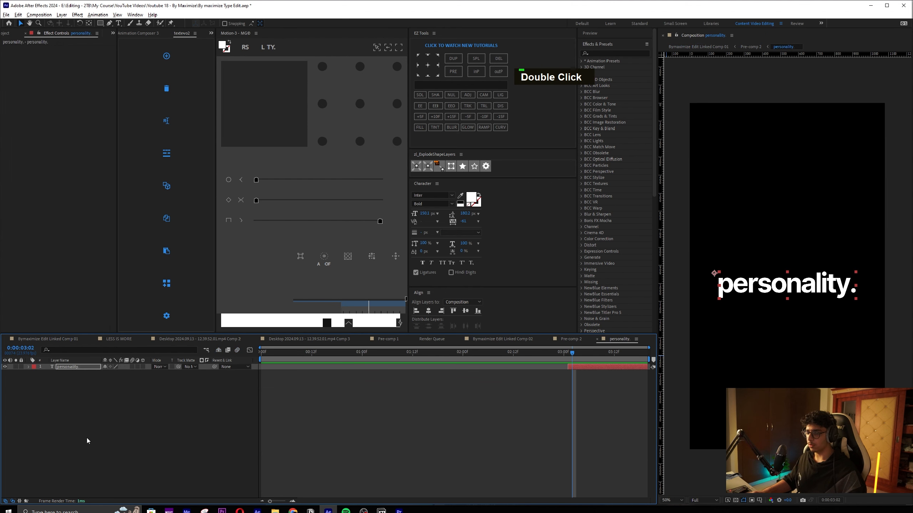
{"action": "key", "text": "s"}
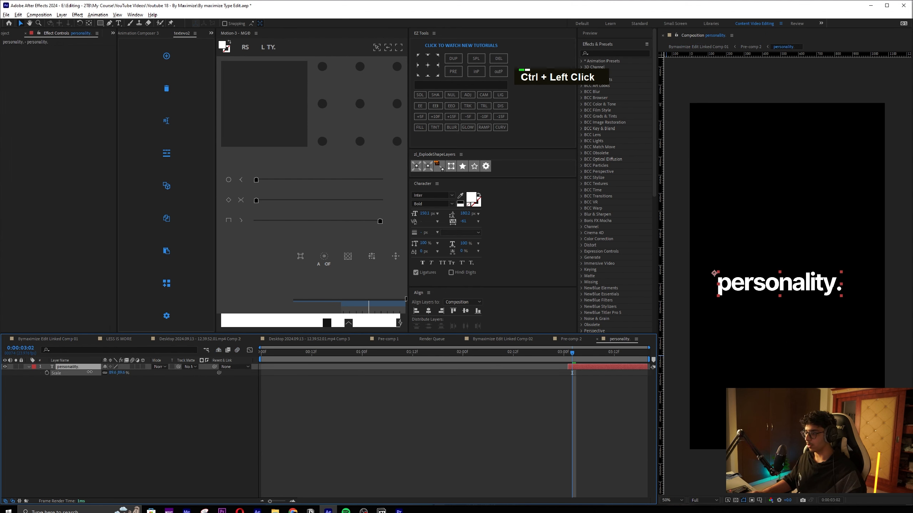
Check the resized word in its parent compositions and reopen the nested "personality." composition through Pre-comp 2
{"action": "key", "text": "Tab"}
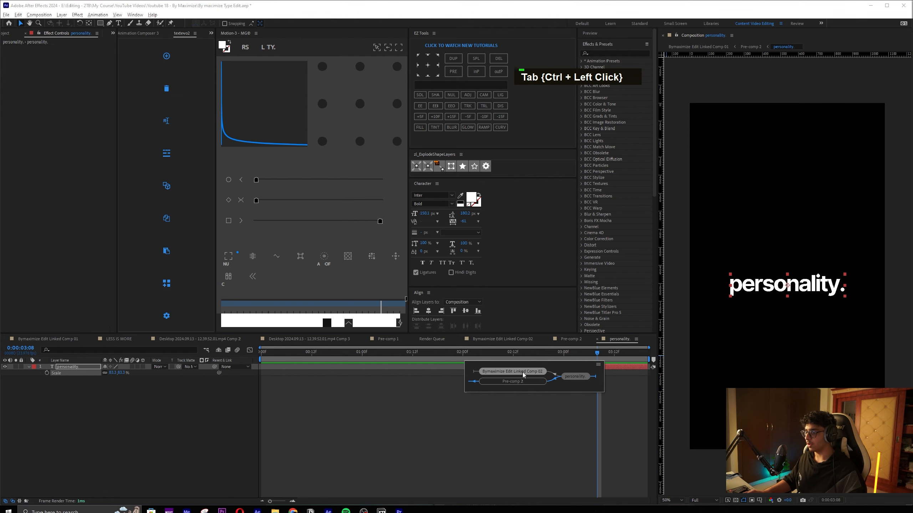
{"action": "left_click", "coordinate": [512, 372], "text": "ctrl"}
{"action": "key", "text": "Tab"}
{"action": "key", "text": "Tab"}
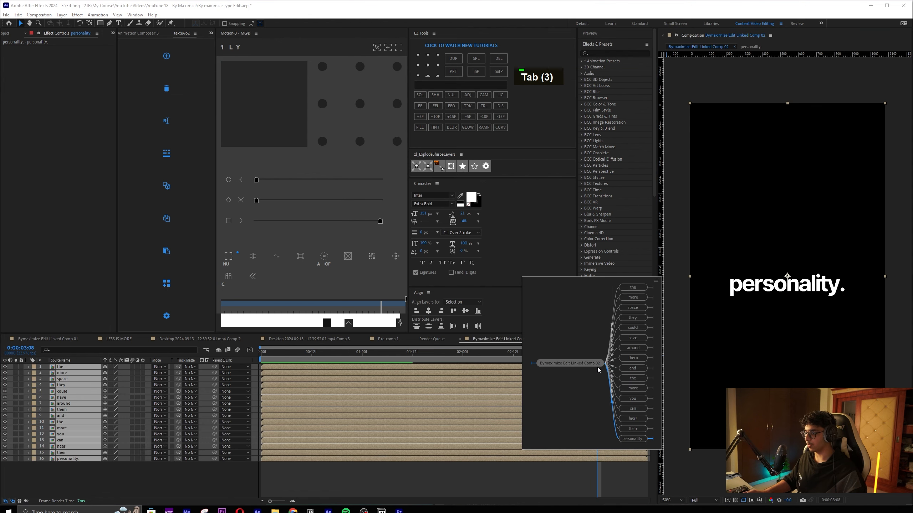
{"action": "left_click", "coordinate": [47, 338]}
{"action": "double_click", "coordinate": [110, 458]}
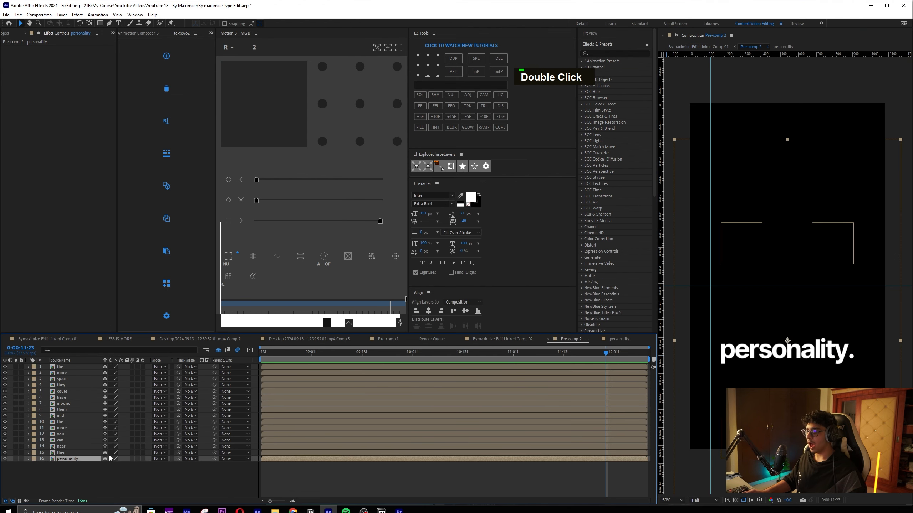
{"action": "double_click", "coordinate": [74, 459]}
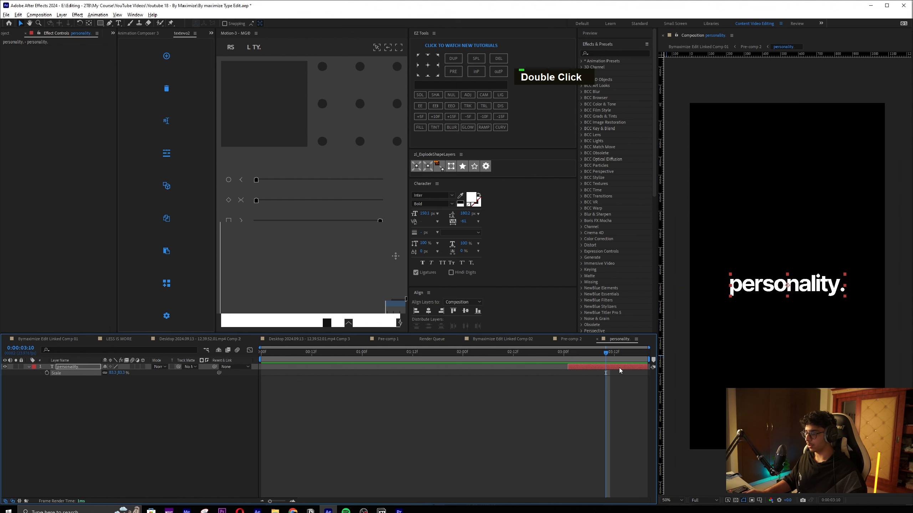
Try to split the "personality." text layer into characters with TextExploder, deleting the original
{"action": "left_click", "coordinate": [135, 15]}
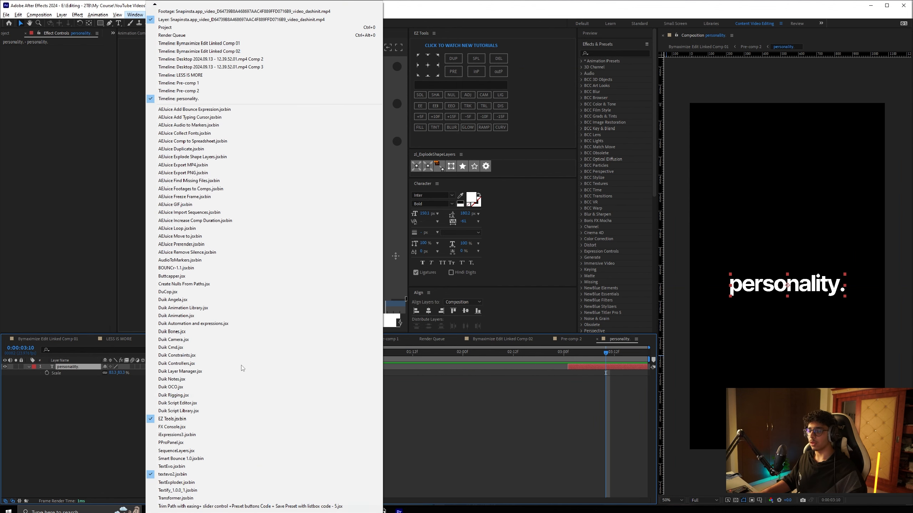
{"action": "left_click", "coordinate": [180, 483]}
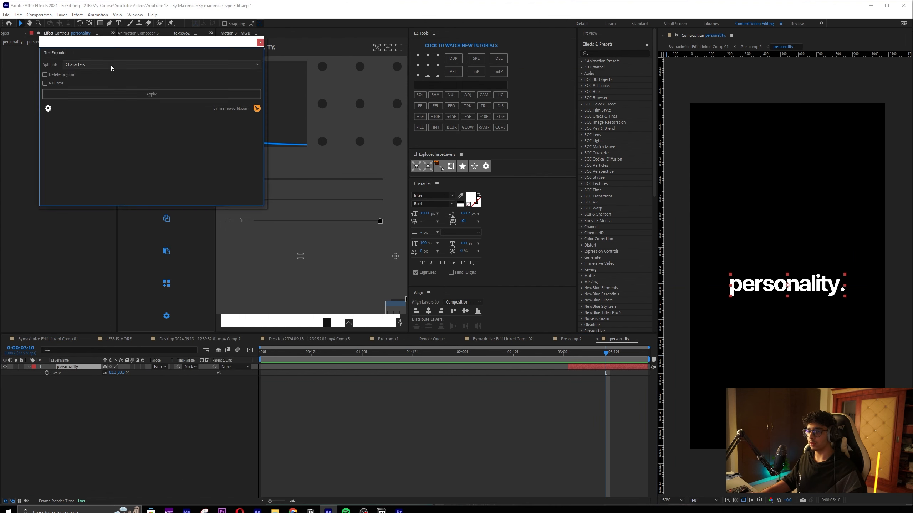
{"action": "left_click", "coordinate": [113, 66]}
{"action": "left_click", "coordinate": [108, 80]}
{"action": "left_click", "coordinate": [100, 93]}
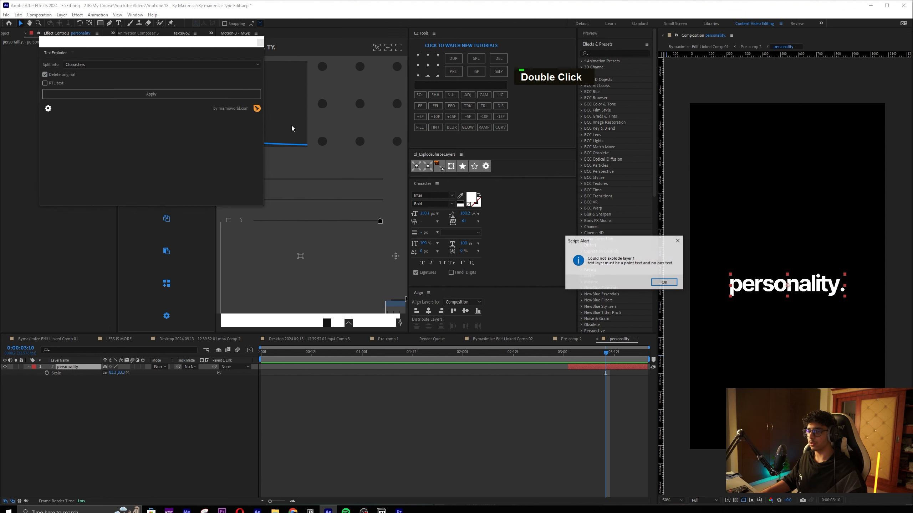
{"action": "key", "text": "Return"}
Split the "personality." text layer at 0:00:03:07, six frames after it starts
{"action": "left_click", "coordinate": [573, 355]}
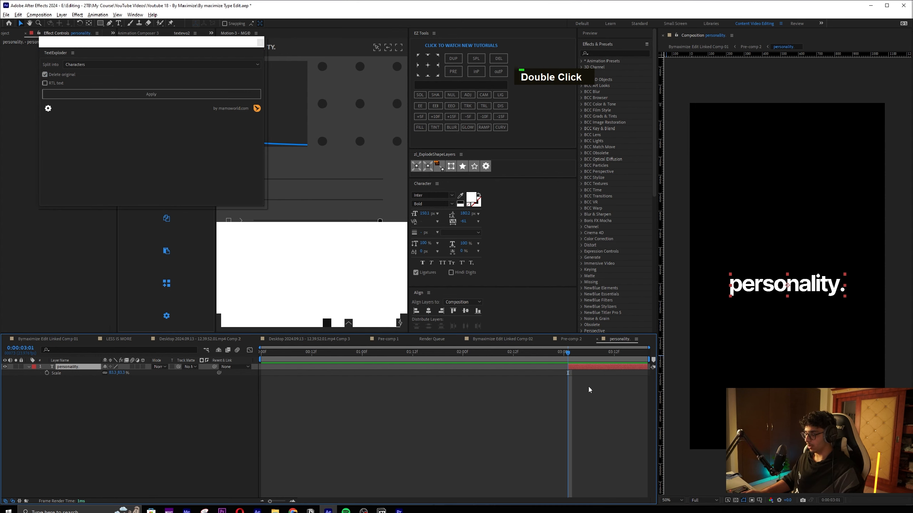
{"action": "key", "text": "Page_Down"}
{"action": "key", "text": "Page_Down"}
{"action": "key", "text": "Page_Down"}
{"action": "key", "text": "Page_Down"}
{"action": "key", "text": "Page_Down"}
{"action": "key", "text": "Page_Down"}
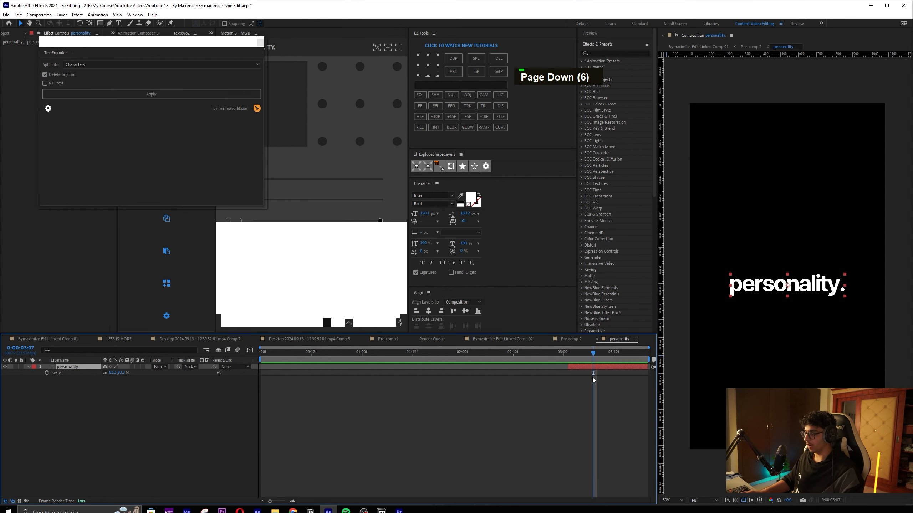
{"action": "key", "text": "ctrl+shift+d"}
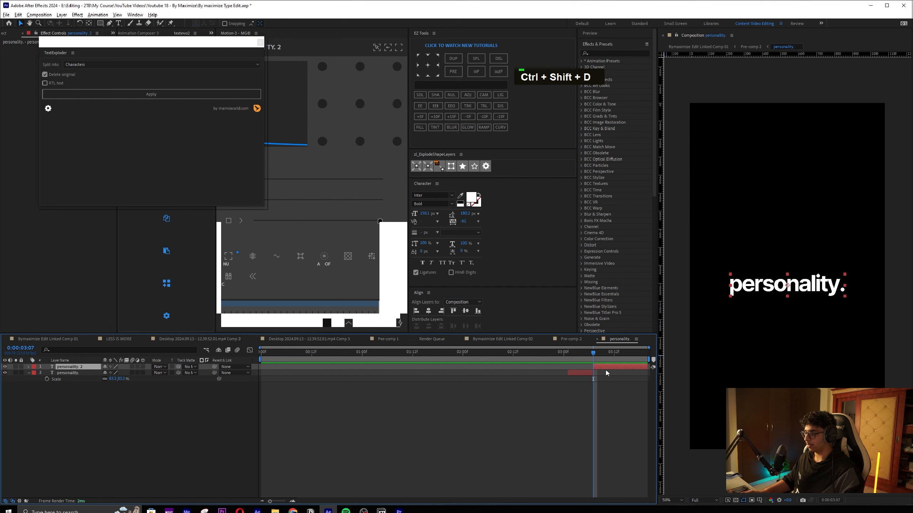
Split the remaining part of the "personality." layer at 0:00:03:11 and again at 0:00:03:15
{"action": "key", "text": "Page_Down"}
{"action": "key", "text": "Page_Down"}
{"action": "key", "text": "Page_Down"}
{"action": "key", "text": "Page_Down"}
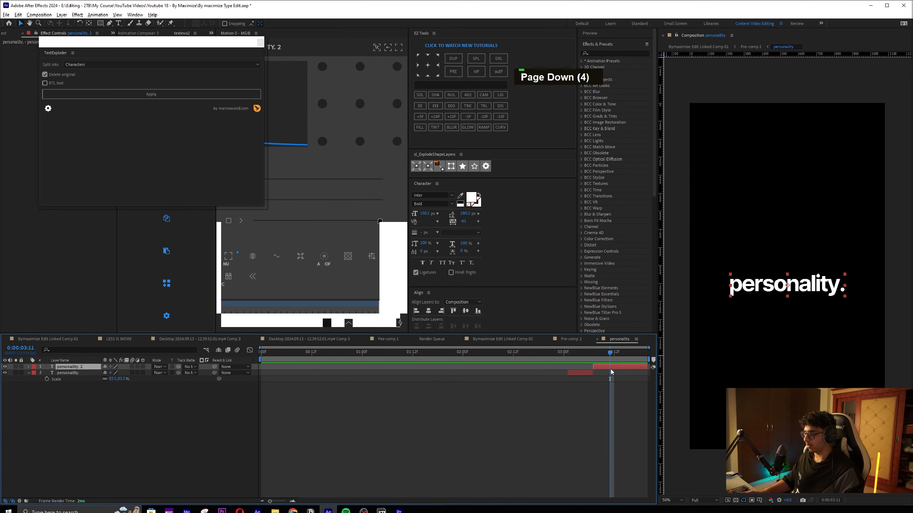
{"action": "key", "text": "ctrl+shift+d"}
{"action": "key", "text": "Page_Down"}
{"action": "key", "text": "Page_Down"}
{"action": "key", "text": "Page_Down"}
{"action": "key", "text": "Page_Down"}
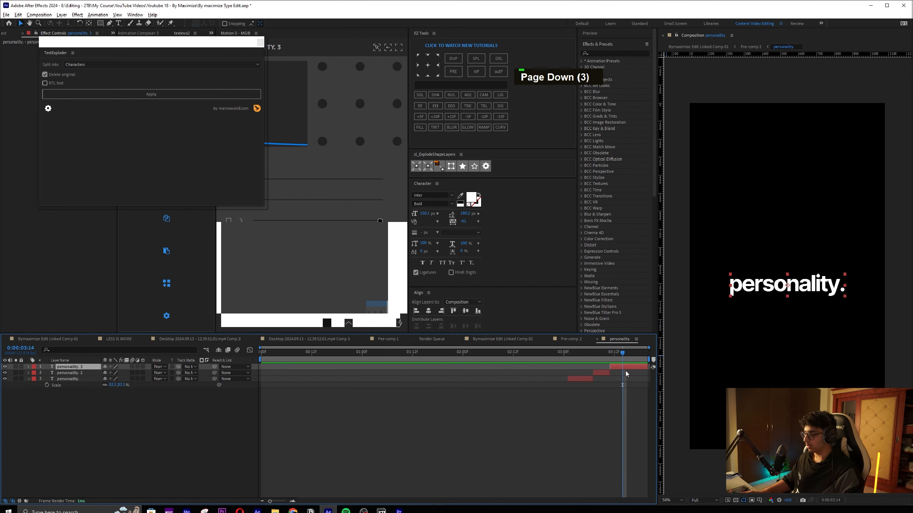
{"action": "key", "text": "ctrl+shift+d"}
{"action": "left_click_drag", "start_coordinate": [627, 374], "coordinate": [589, 374]}
{"action": "double_click", "coordinate": [762, 284]}
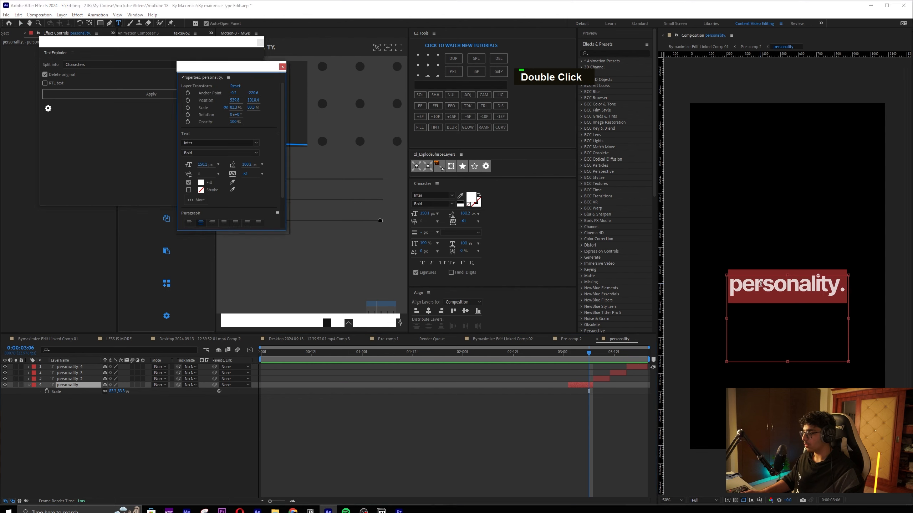
{"action": "key", "text": "BackSpace"}
Centre the anchor points of all four "personality." text layers and left-align their paragraph text
{"action": "left_click", "coordinate": [78, 368], "text": "shift"}
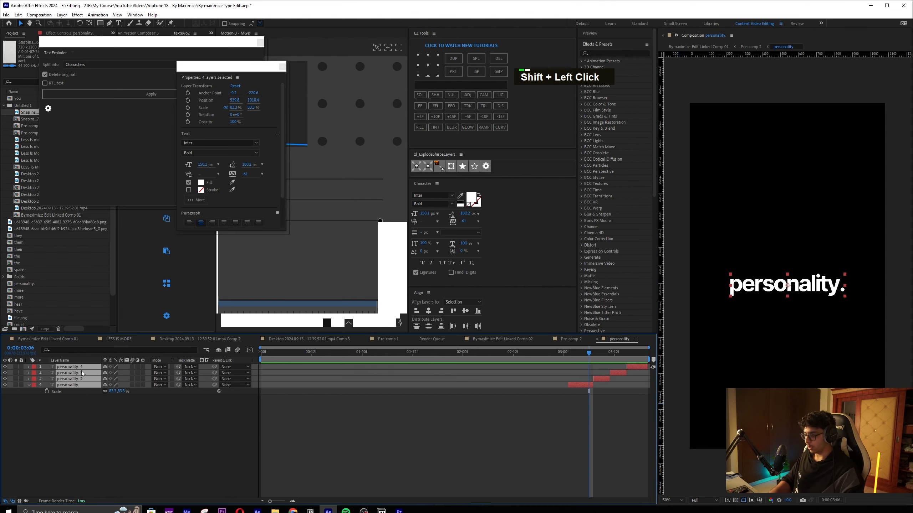
{"action": "key", "text": "ctrl+alt+Home"}
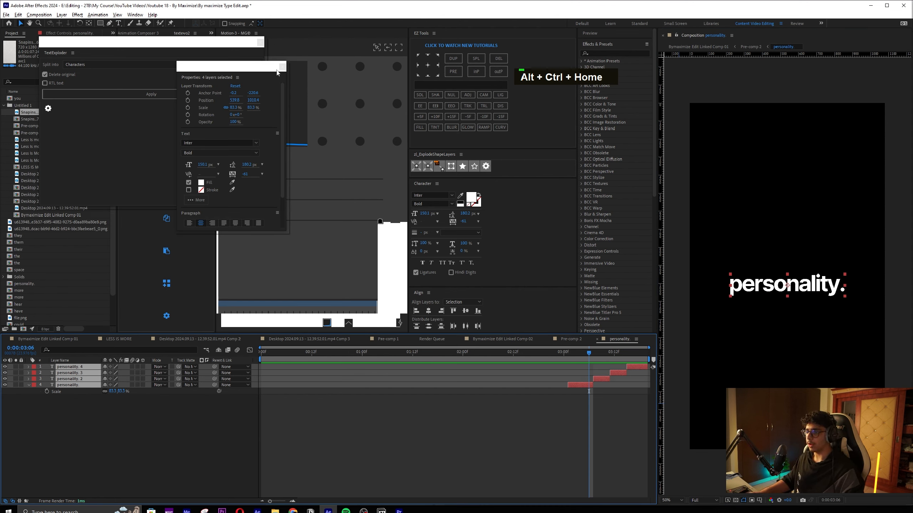
{"action": "left_click", "coordinate": [282, 67]}
{"action": "left_click", "coordinate": [260, 42]}
{"action": "left_click", "coordinate": [583, 65]}
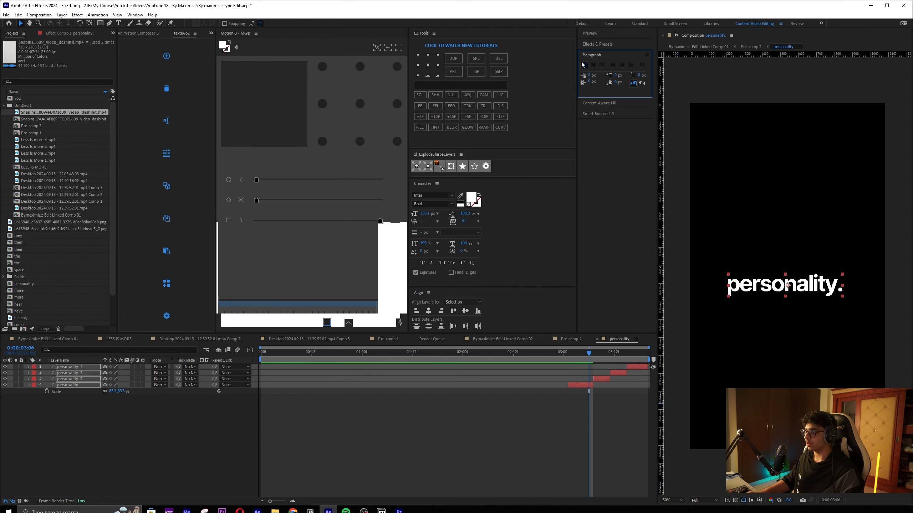
{"action": "left_click", "coordinate": [427, 313]}
Shorten the text of the first three split layers to "per", "person" and "personali", in playback order
{"action": "left_click", "coordinate": [579, 400]}
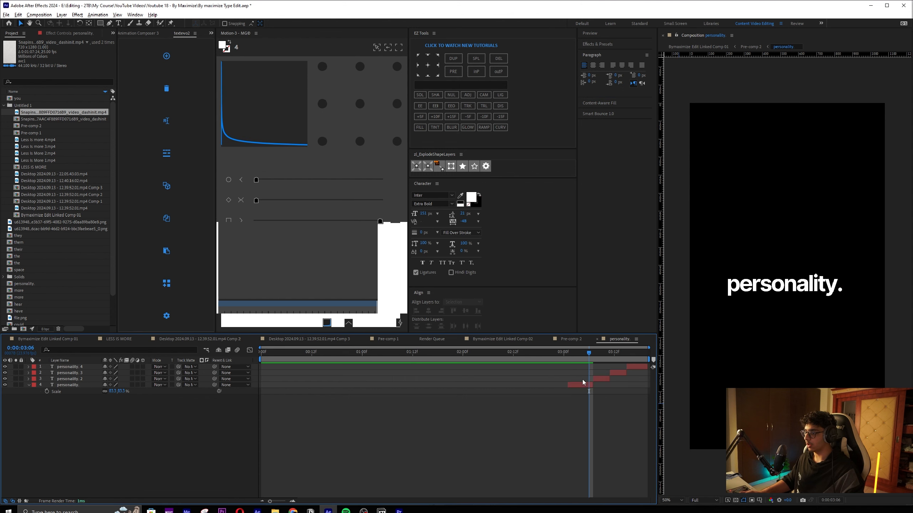
{"action": "double_click", "coordinate": [757, 286]}
{"action": "left_click_drag", "start_coordinate": [757, 286], "coordinate": [788, 342]}
{"action": "key", "text": "BackSpace"}
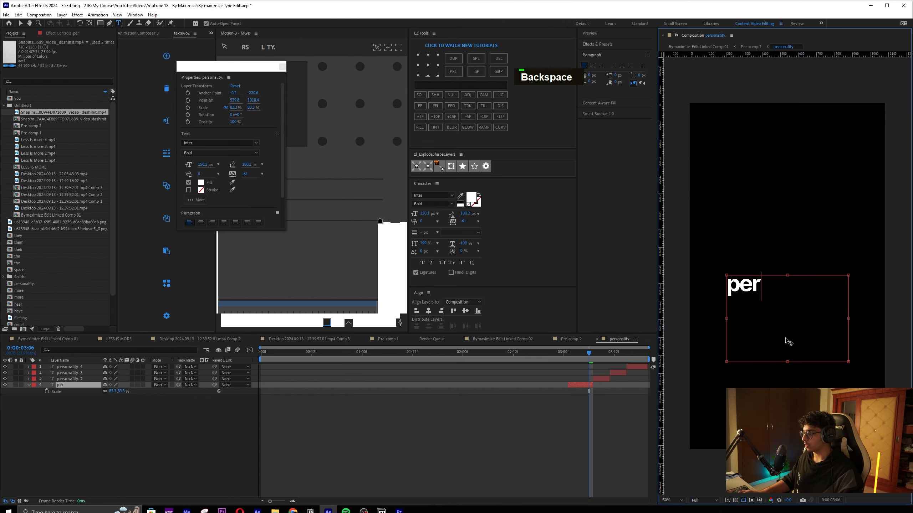
{"action": "left_click", "coordinate": [595, 356]}
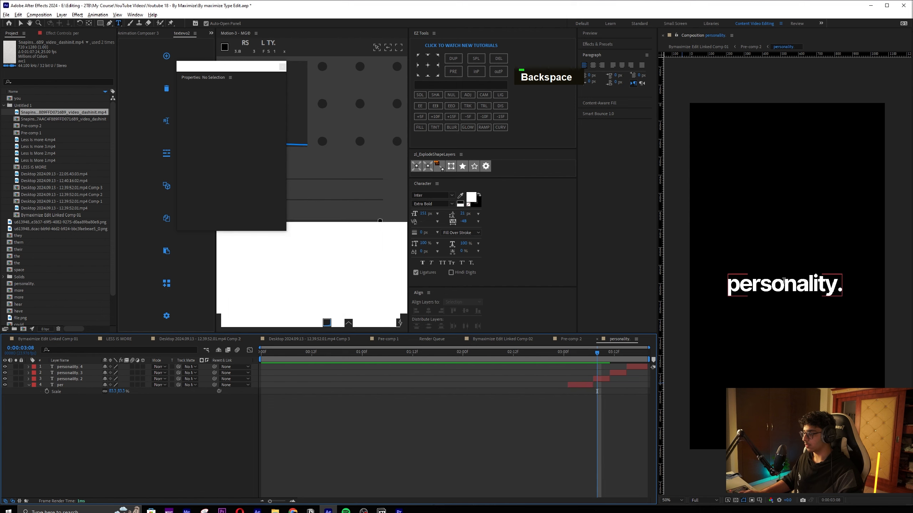
{"action": "left_click", "coordinate": [793, 284]}
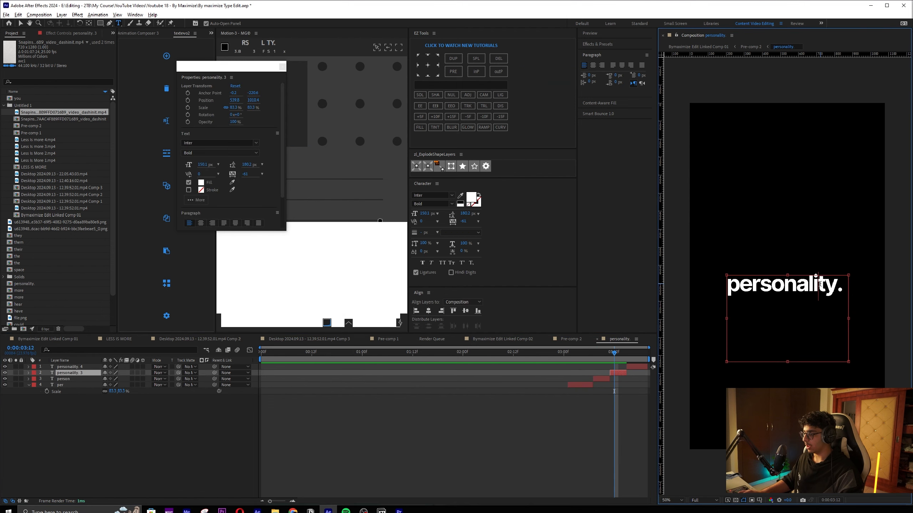
{"action": "left_click_drag", "start_coordinate": [816, 286], "coordinate": [856, 313]}
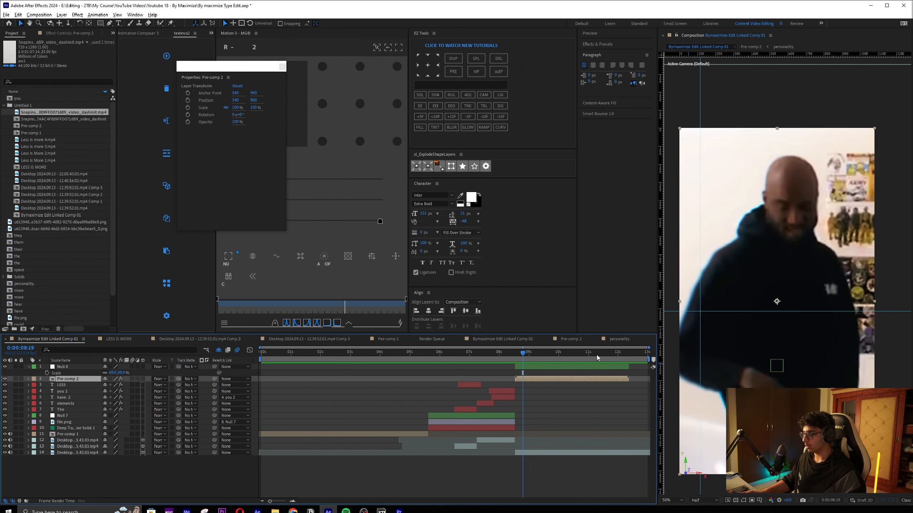
Inspect the split word inside Pre-comp 2 and return to the main linked composition
{"action": "double_click", "coordinate": [593, 379]}
{"action": "key", "text": "Tab"}
{"action": "left_click", "coordinate": [534, 381]}
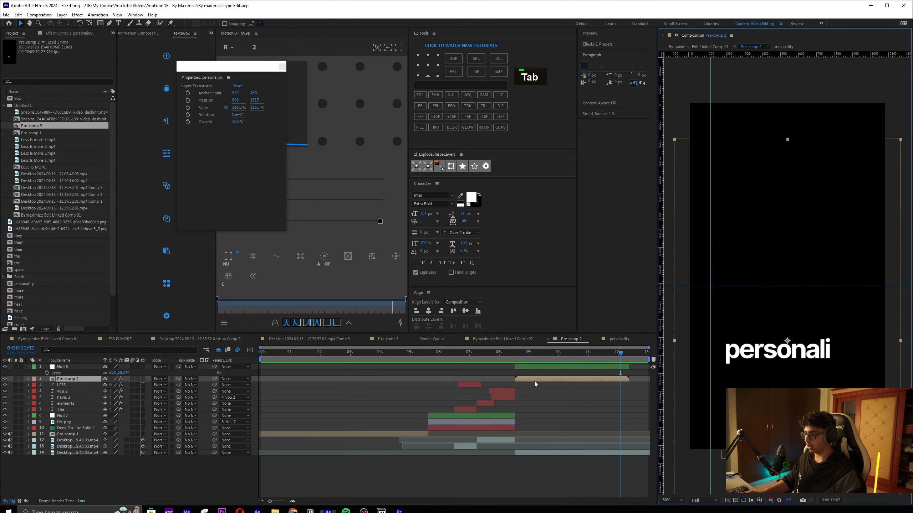
Split Pre-comp 2 at 0:00:11:14, where "per" begins, and set the later piece's blend mode to Exclusion
{"action": "key", "text": "ctrl+shift+d"}
{"action": "left_click", "coordinate": [160, 379]}
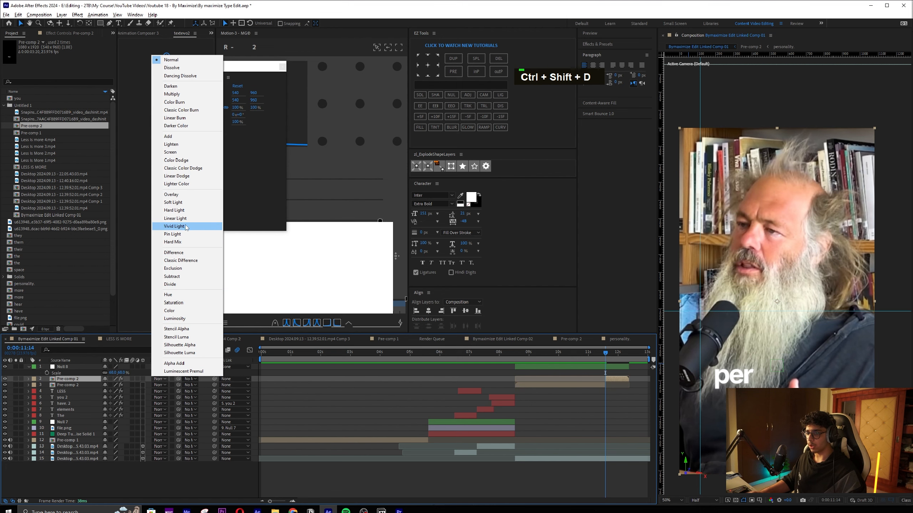
{"action": "left_click", "coordinate": [196, 268]}
{"action": "left_click", "coordinate": [612, 355]}
{"action": "left_click_drag", "start_coordinate": [613, 356], "coordinate": [619, 355]}
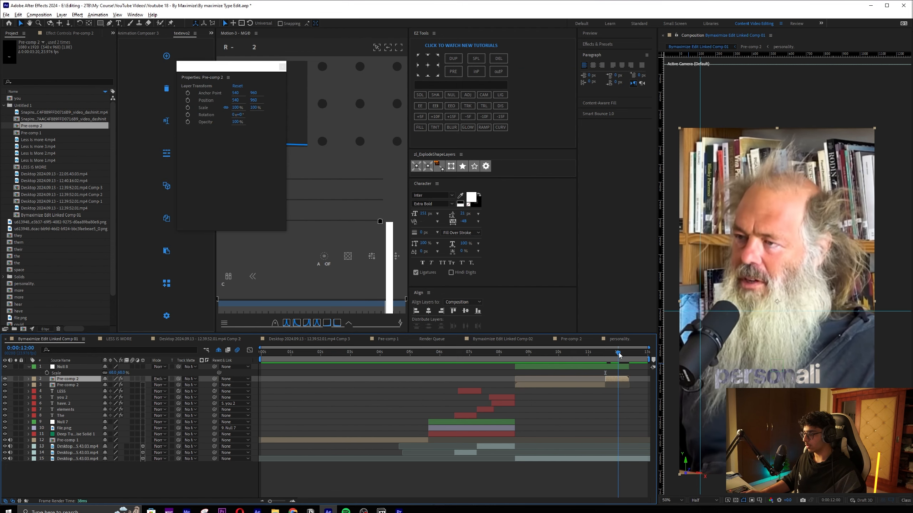
{"action": "key", "text": "space"}
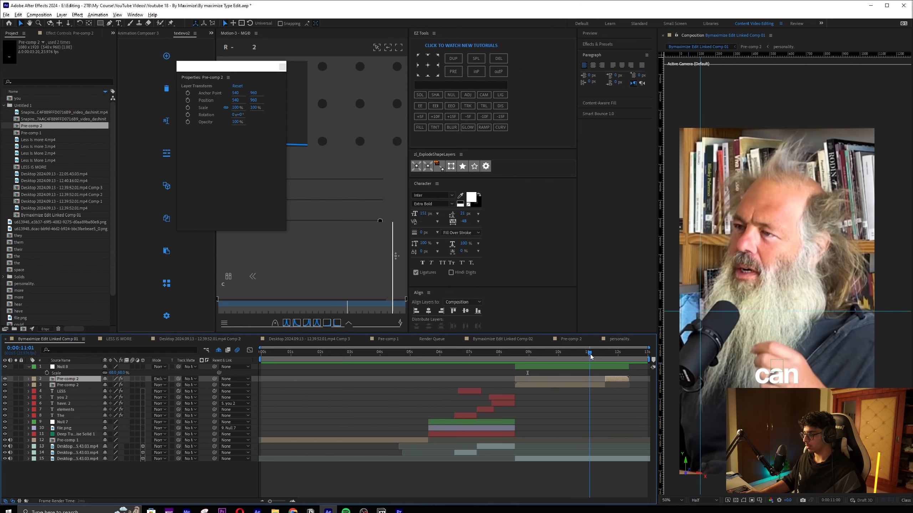
Split the earlier Pre-comp 2 layer before and after the "space" caption to isolate that word
{"action": "key", "text": "ctrl+shift+d"}
{"action": "left_click", "coordinate": [539, 354]}
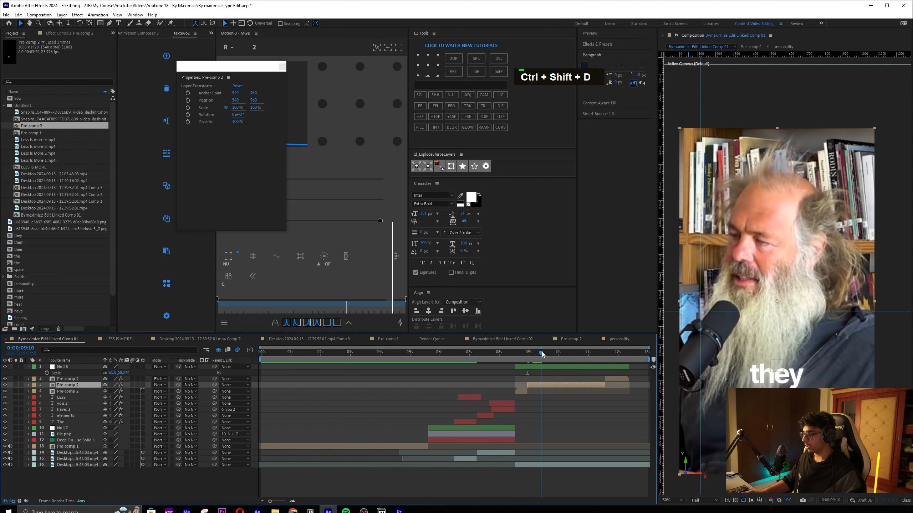
{"action": "key", "text": "ctrl+shift+d"}
{"action": "key", "text": "ctrl+z"}
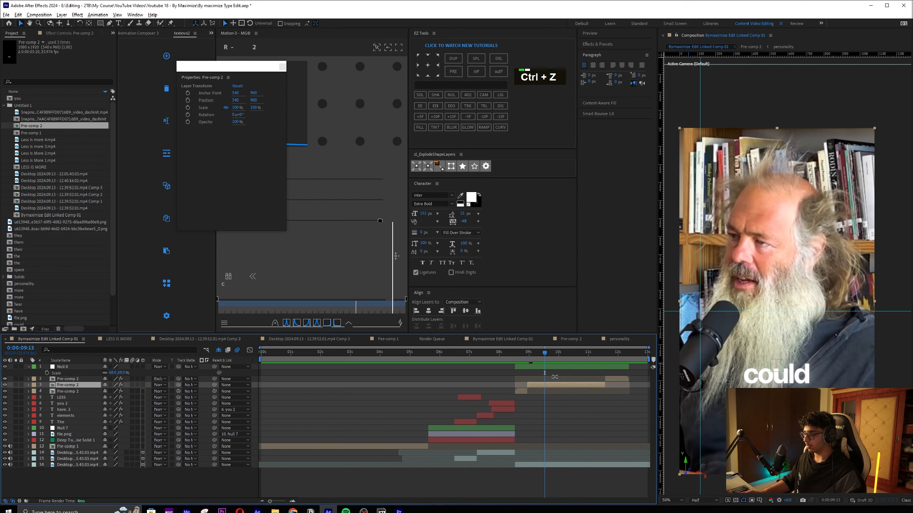
{"action": "key", "text": "Page_Down"}
{"action": "key", "text": "ctrl+shift+d"}
Set the blend mode of the isolated "space" piece of Pre-comp 2 to Exclusion and preview the captions
{"action": "left_click", "coordinate": [536, 354]}
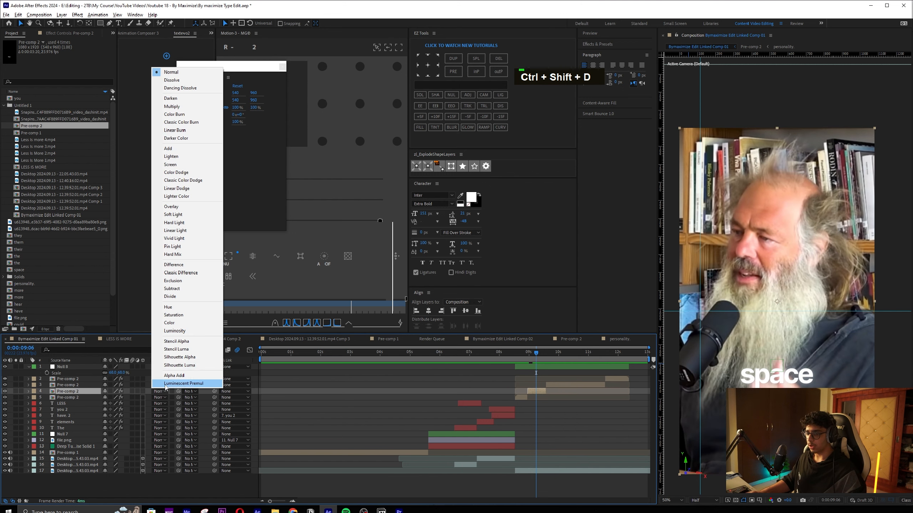
{"action": "left_click", "coordinate": [160, 391]}
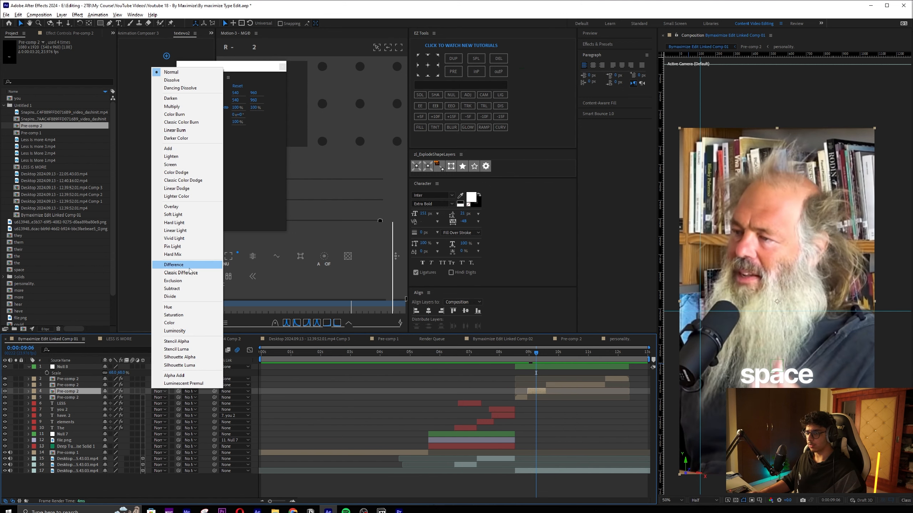
{"action": "left_click", "coordinate": [172, 281]}
{"action": "key", "text": "space"}
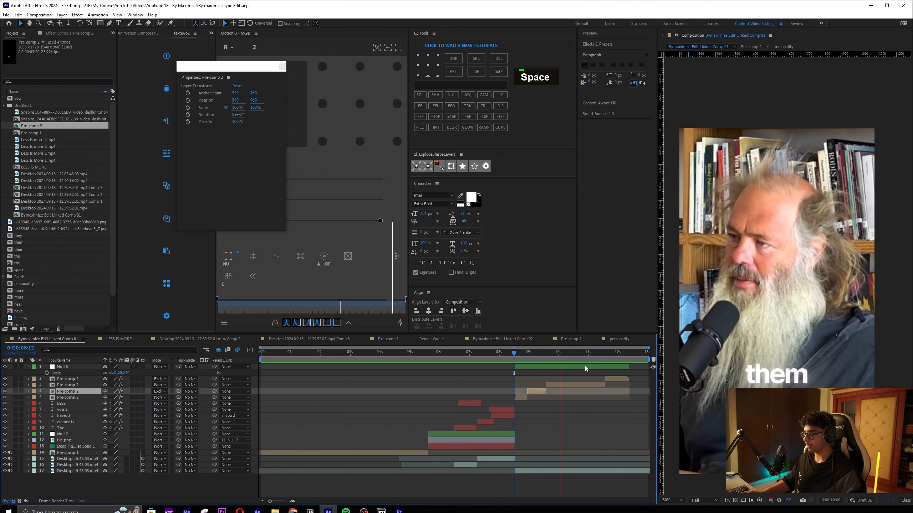
{"action": "key", "text": "space"}
Split the last talking-head video layer at 0:00:11:06, make the new part 2D and move its anchor point onto the speaker
{"action": "left_click", "coordinate": [93, 471]}
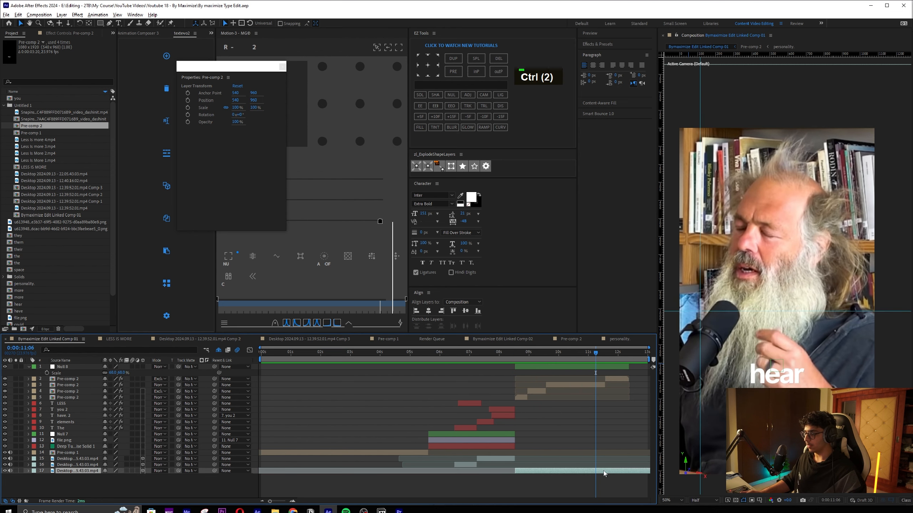
{"action": "key", "text": "ctrl+shift+d"}
{"action": "key", "text": "s"}
{"action": "left_click", "coordinate": [143, 471], "text": "ctrl"}
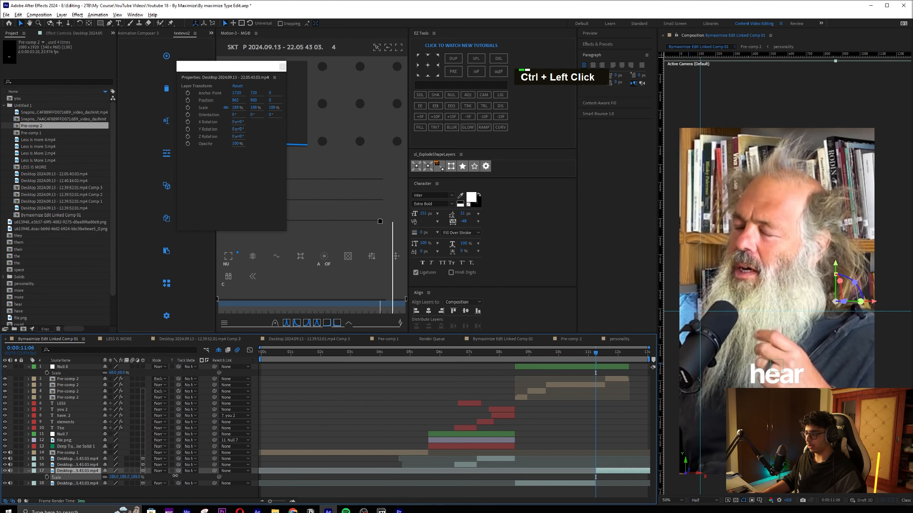
{"action": "key", "text": "y"}
{"action": "left_click_drag", "start_coordinate": [834, 302], "coordinate": [766, 308]}
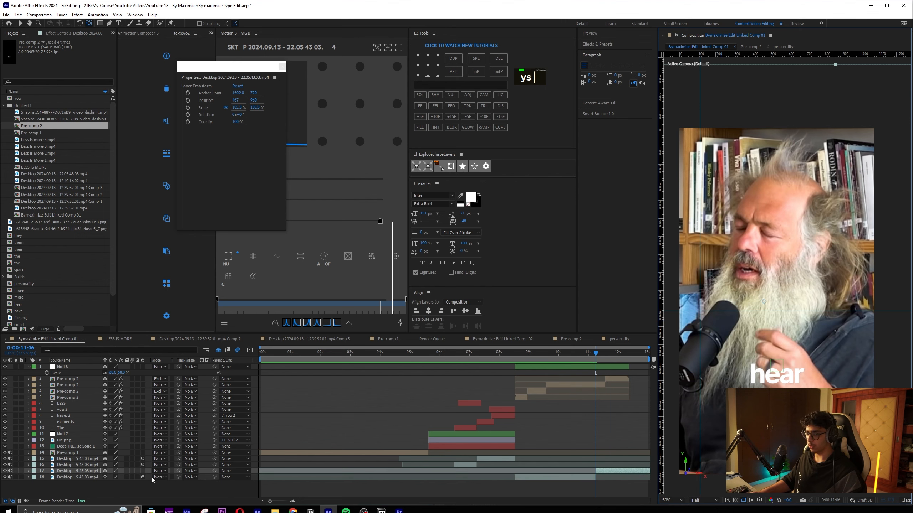
Scale up the new video part for a punch-in on "hear", preview the cut and save the project
{"action": "left_click_drag", "start_coordinate": [113, 477], "coordinate": [564, 452]}
{"action": "key", "text": "space"}
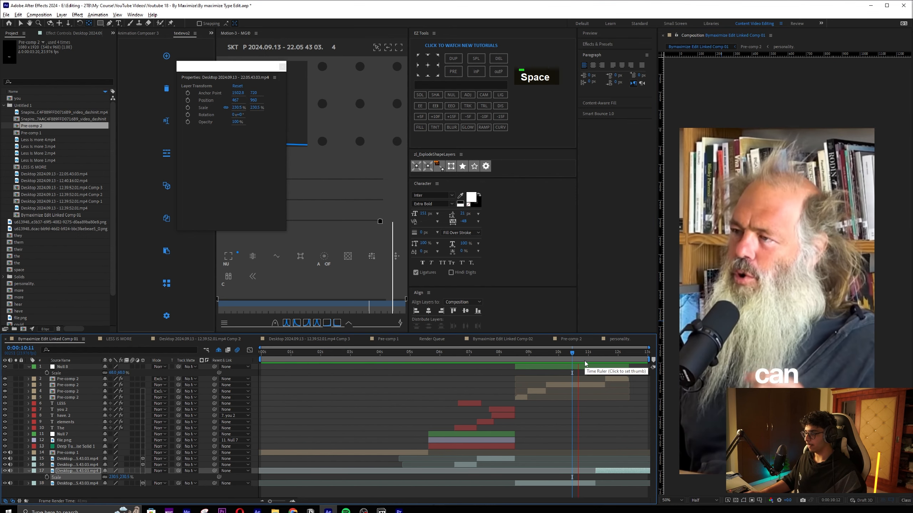
{"action": "key", "text": "space"}
{"action": "key", "text": "ctrl+s"}
{"action": "left_click_drag", "start_coordinate": [584, 354], "coordinate": [550, 366]}
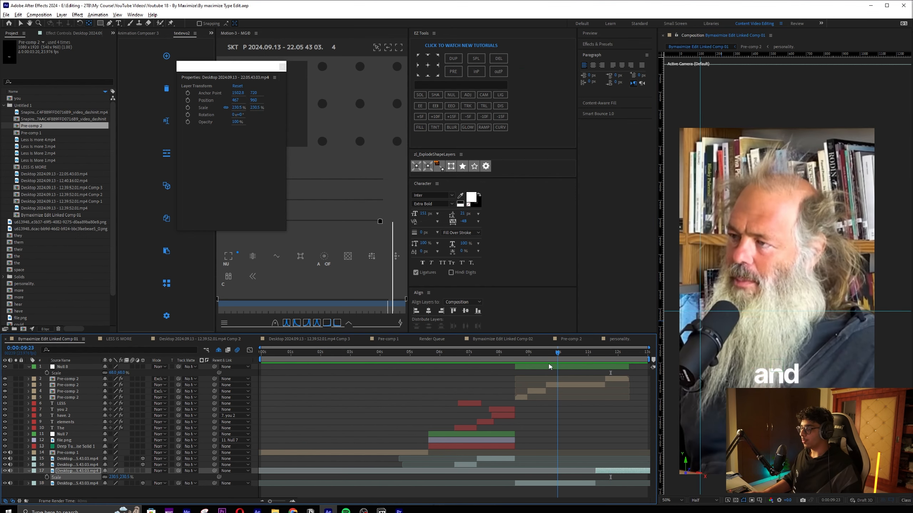
Switch to Premiere Pro, save the project and remove the Linked Comp 02 clip from the upper video track
{"action": "key", "text": "alt+Tab"}
{"action": "key", "text": "ctrl+s"}
{"action": "scroll", "coordinate": [463, 351], "scroll_direction": "down", "scroll_amount": 1}
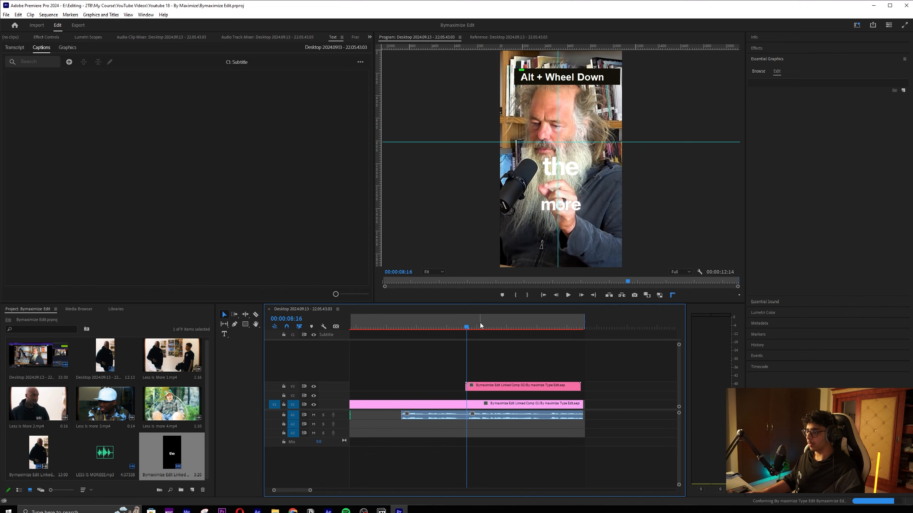
{"action": "key", "text": "alt+Tab"}
{"action": "key", "text": "space"}
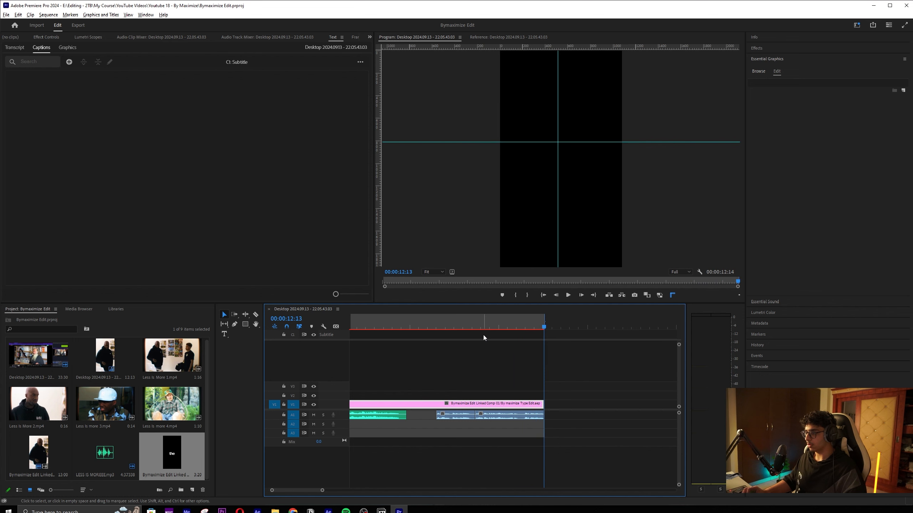
Play the whole sequence from the start to review the linked edit, then save the project
{"action": "scroll", "coordinate": [496, 376], "scroll_direction": "down", "scroll_amount": 3, "text": "alt"}
{"action": "left_click_drag", "start_coordinate": [444, 322], "coordinate": [310, 322]}
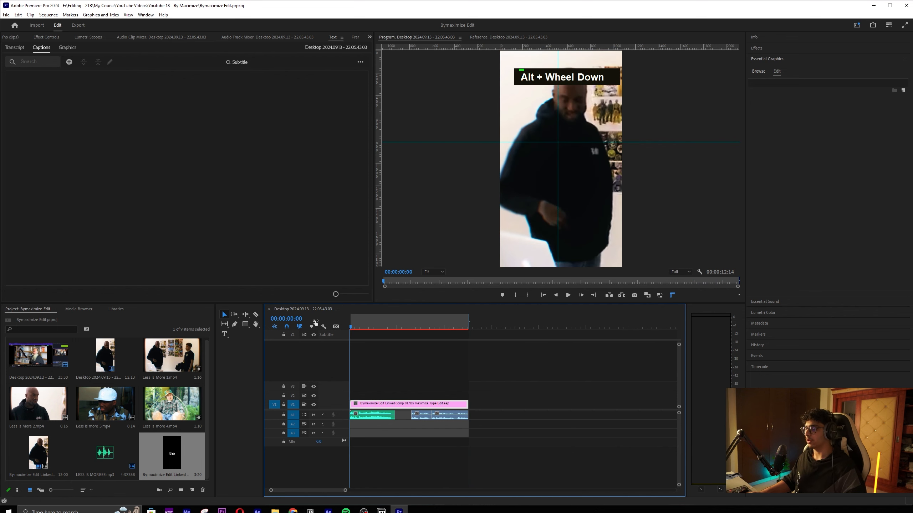
{"action": "key", "text": "space"}
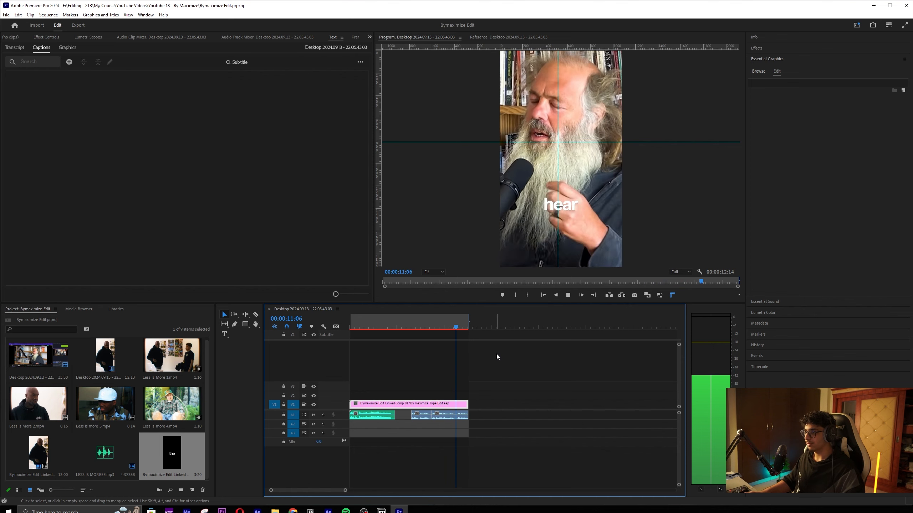
{"action": "left_click", "coordinate": [455, 327]}
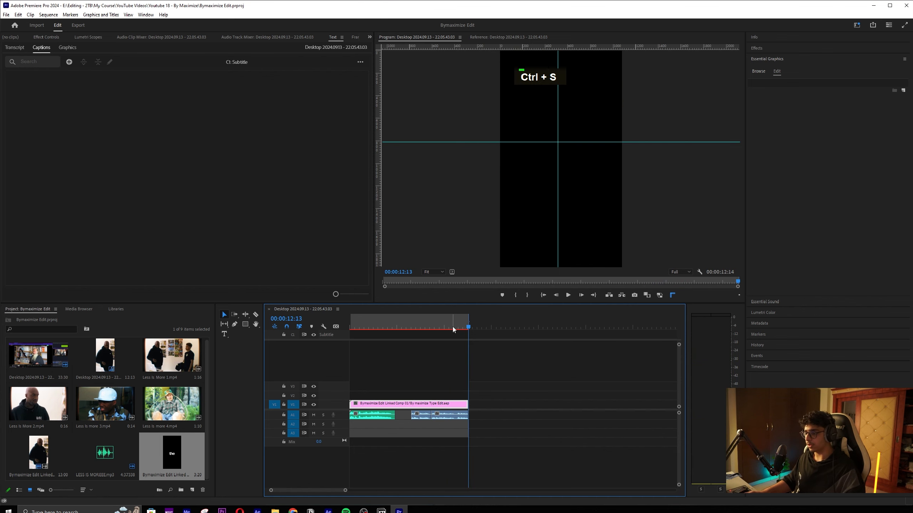
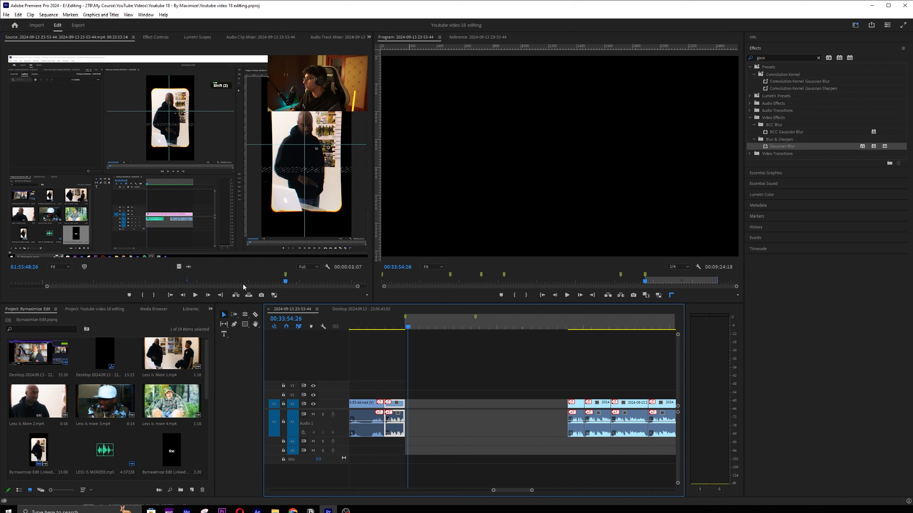
Switch to the "Youtube video 18 editing" project and review the end of the source recording
{"action": "left_click", "coordinate": [225, 282]}
{"action": "left_click_drag", "start_coordinate": [234, 275], "coordinate": [286, 281]}
{"action": "key", "text": "space"}
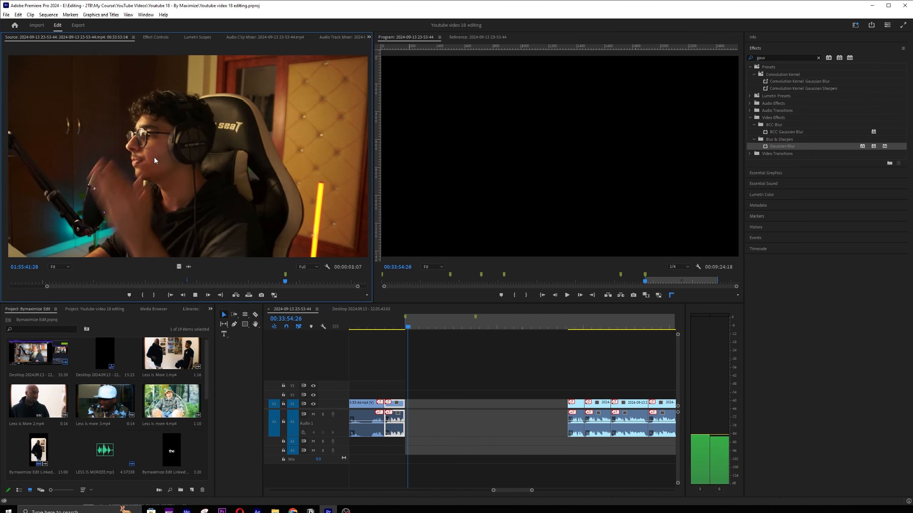
{"action": "key", "text": "space"}
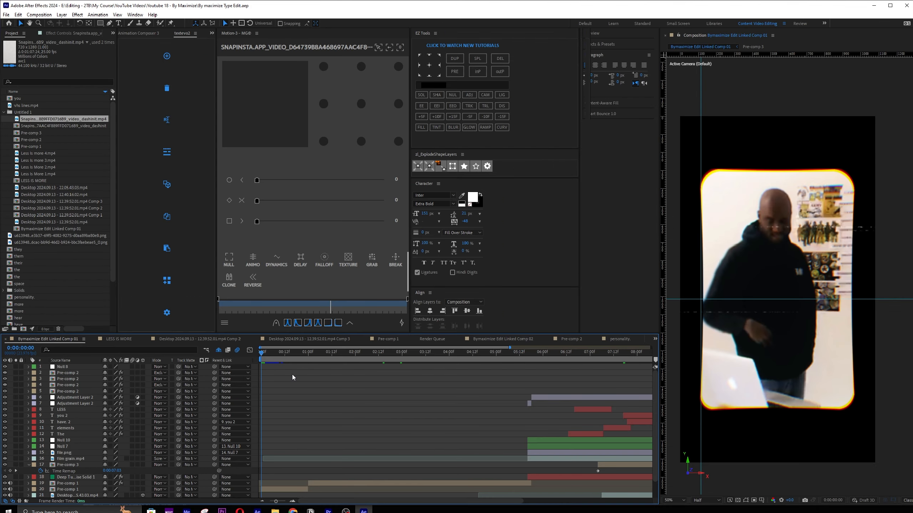
Return to After Effects, open the first Pre-comp 1 from the main composition and select its LESS IS MORE layer
{"action": "scroll", "coordinate": [286, 462], "scroll_direction": "down", "scroll_amount": 2}
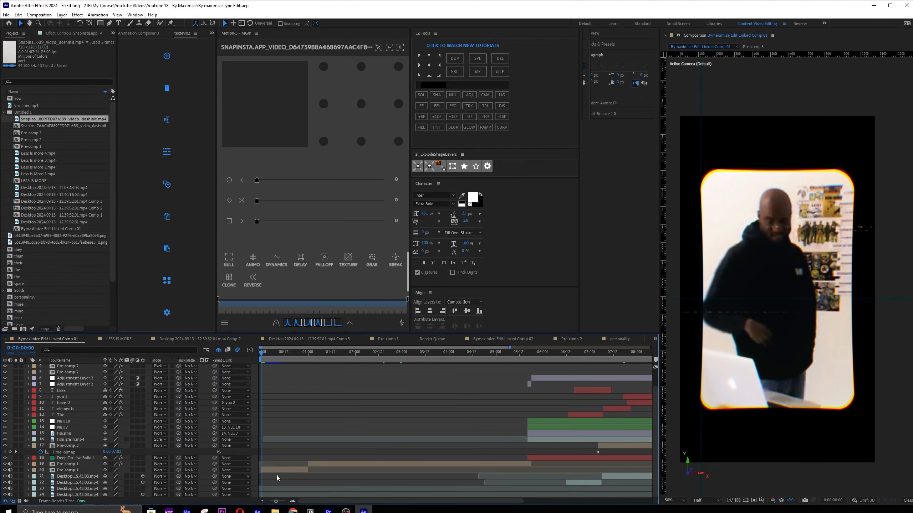
{"action": "double_click", "coordinate": [279, 471]}
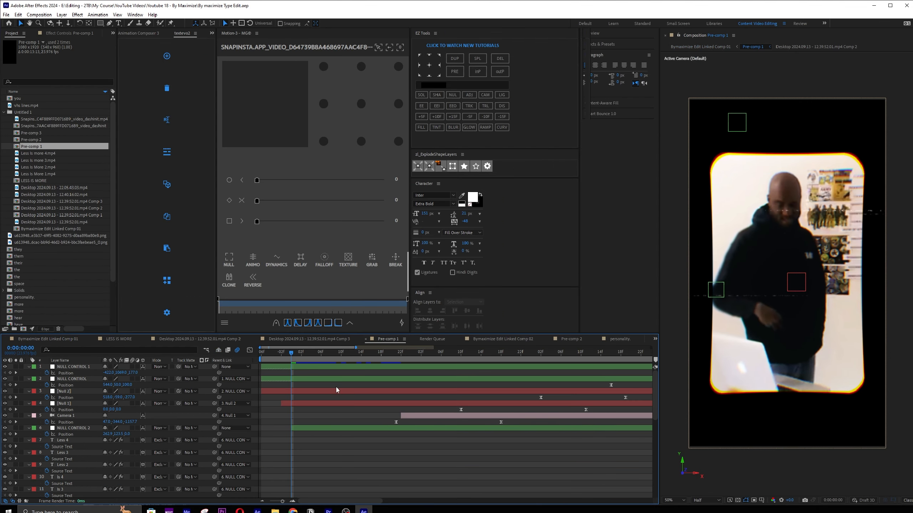
{"action": "left_click", "coordinate": [793, 272]}
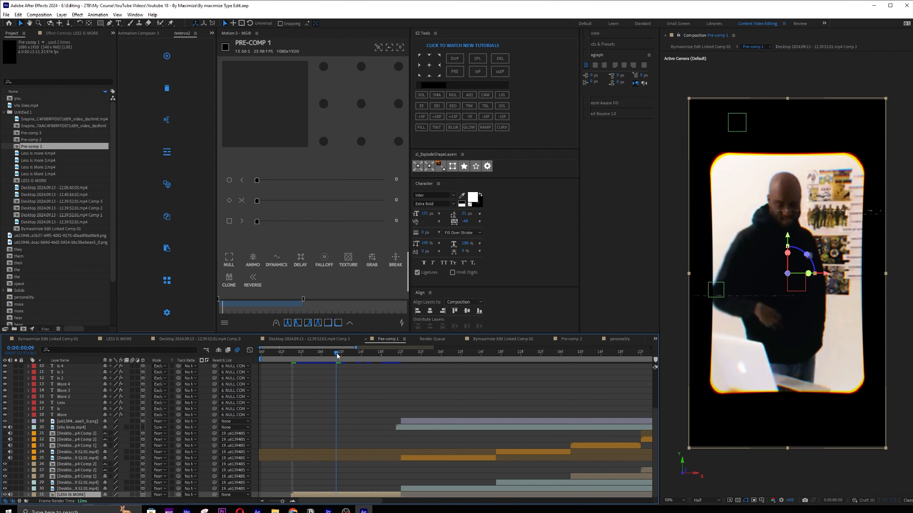
Open the LESS IS MORE composition and compare its desktop clip with the Chromatic Aberration effect off and on
{"action": "left_click_drag", "start_coordinate": [337, 355], "coordinate": [346, 355]}
{"action": "double_click", "coordinate": [362, 495]}
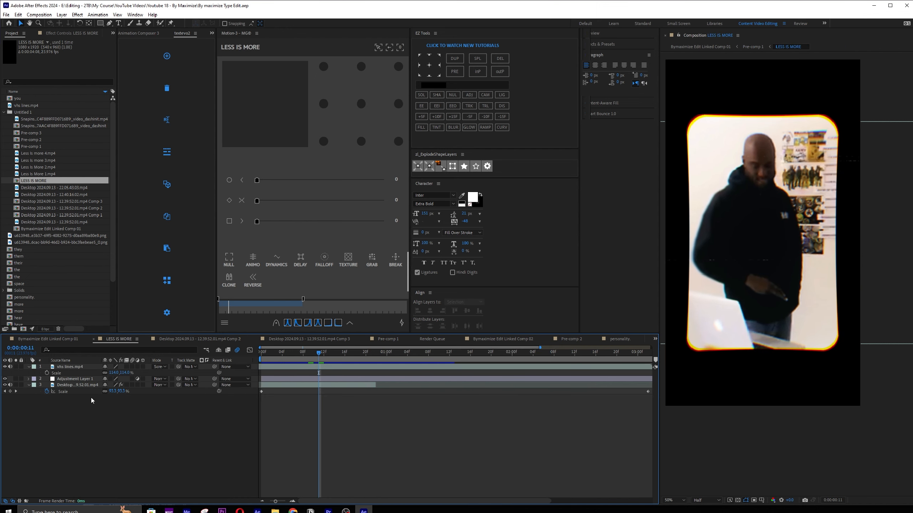
{"action": "left_click", "coordinate": [81, 367]}
{"action": "left_click", "coordinate": [78, 385]}
{"action": "left_click", "coordinate": [60, 33]}
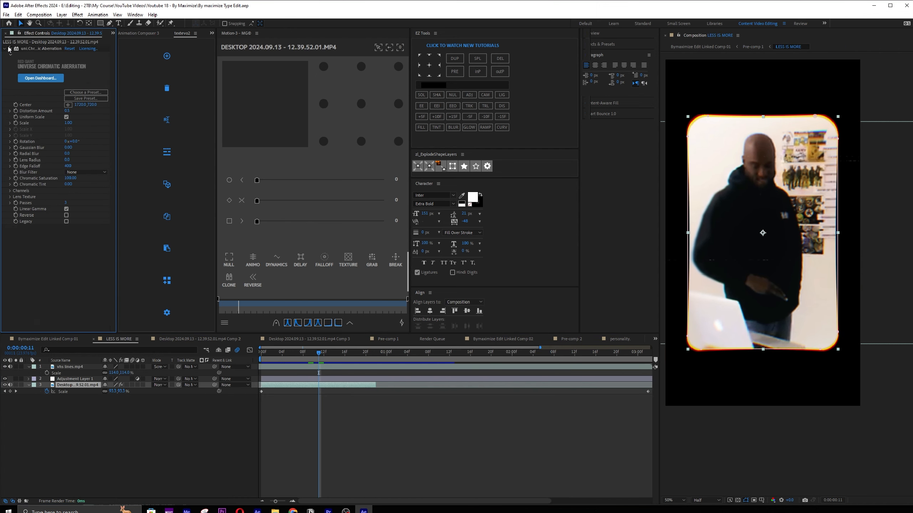
{"action": "left_click", "coordinate": [9, 49]}
{"action": "left_click", "coordinate": [9, 49]}
Try setting the mode of Mask 1 on the desktop clip to None
{"action": "left_click", "coordinate": [27, 385]}
{"action": "left_click", "coordinate": [48, 404]}
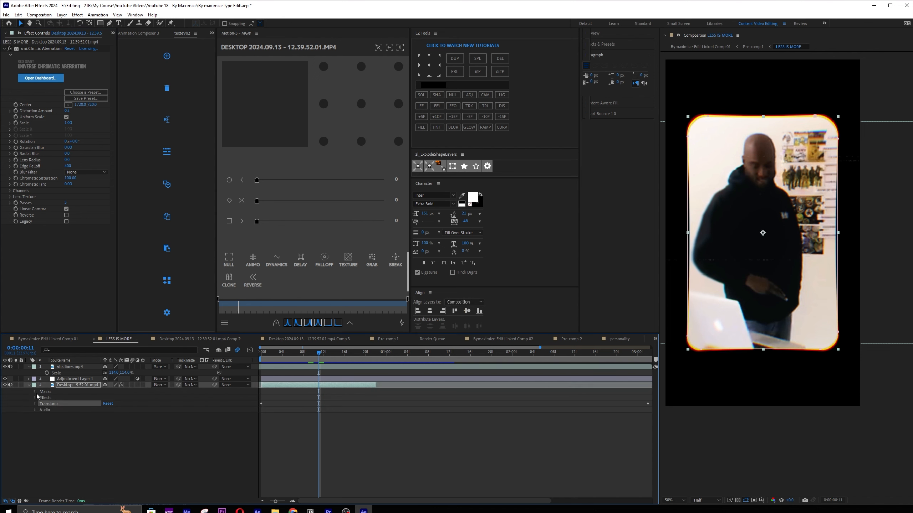
{"action": "left_click", "coordinate": [35, 392]}
{"action": "left_click", "coordinate": [120, 397]}
{"action": "left_click", "coordinate": [115, 403]}
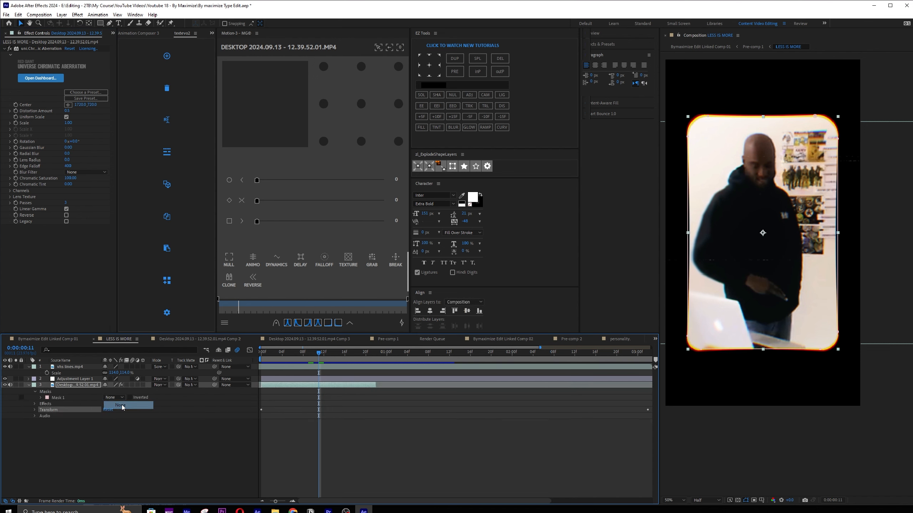
{"action": "key", "text": "ctrl+z"}
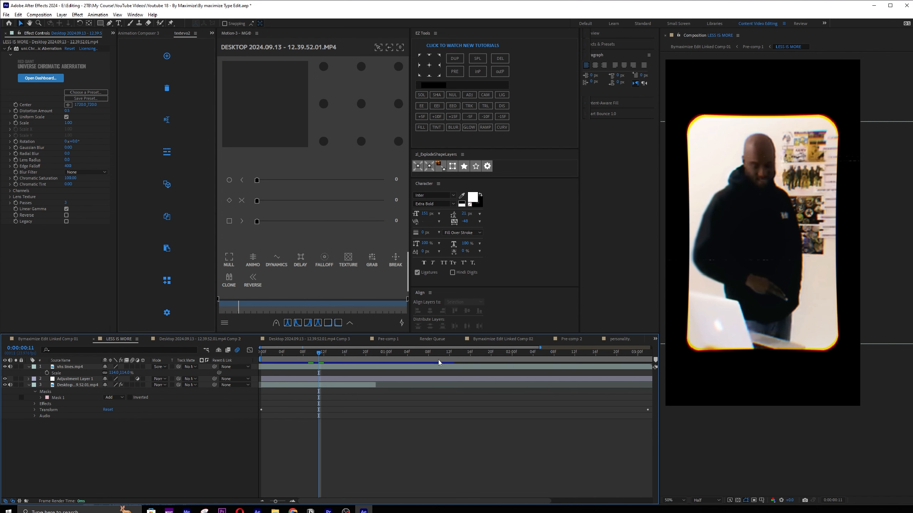
Try drawing a second mask on the desktop clip with the Pen tool, starting beside the man's head
{"action": "left_click", "coordinate": [336, 391]}
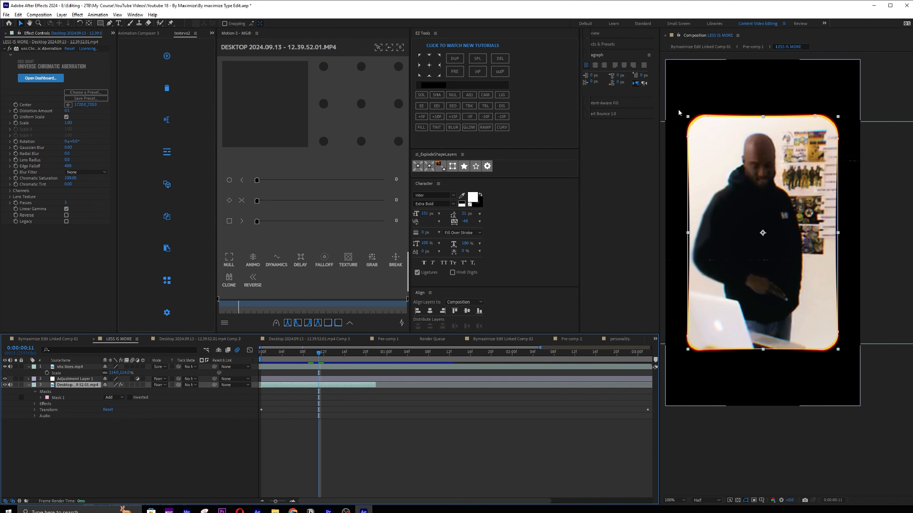
{"action": "left_click", "coordinate": [109, 23]}
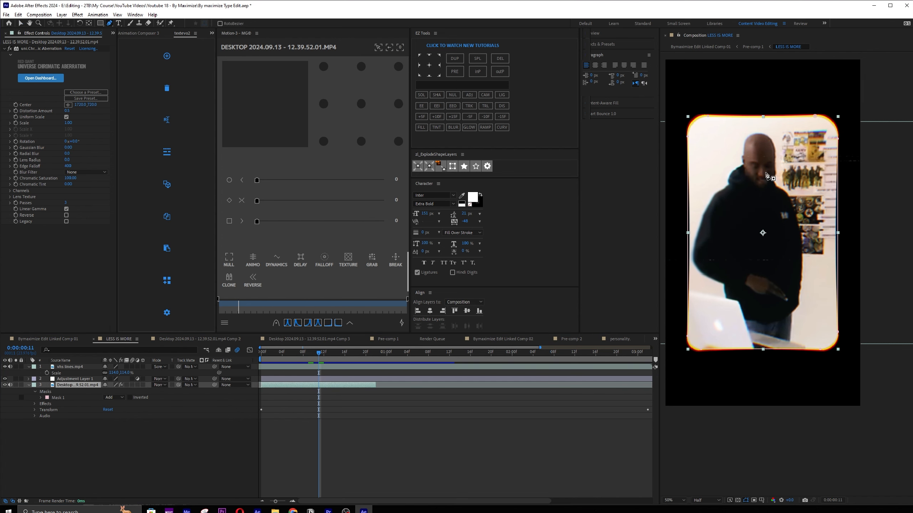
{"action": "left_click", "coordinate": [744, 153]}
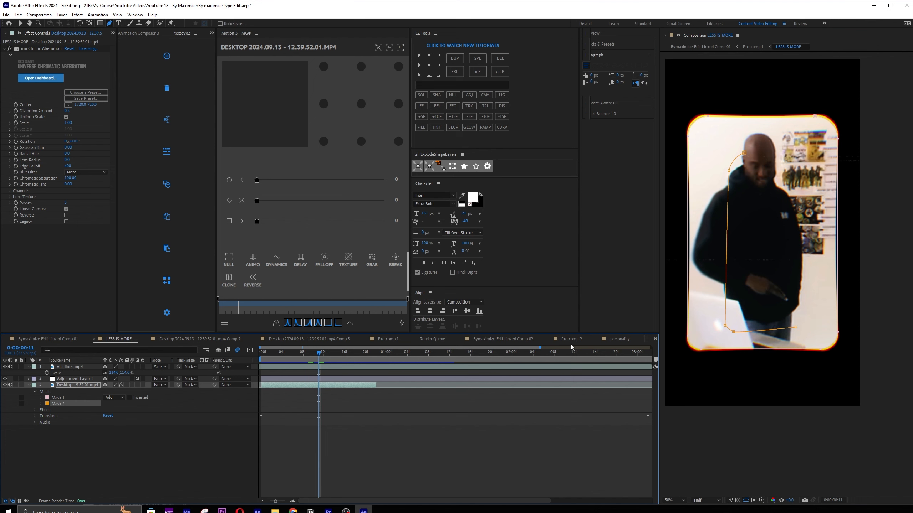
{"action": "key", "text": "Delete"}
{"action": "left_click", "coordinate": [418, 393]}
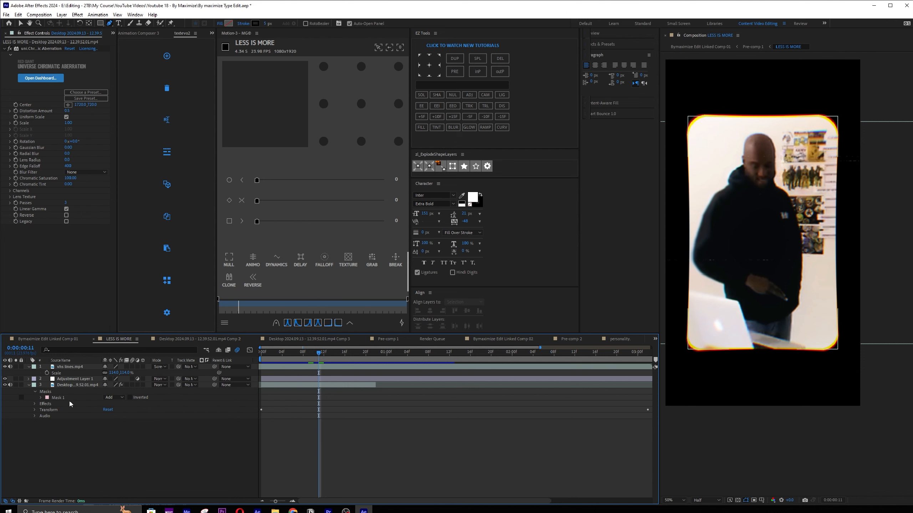
Switch off the desktop clip's Chromatic Aberration effect and search the effects for "chrom" and "rgb"
{"action": "left_click", "coordinate": [72, 384]}
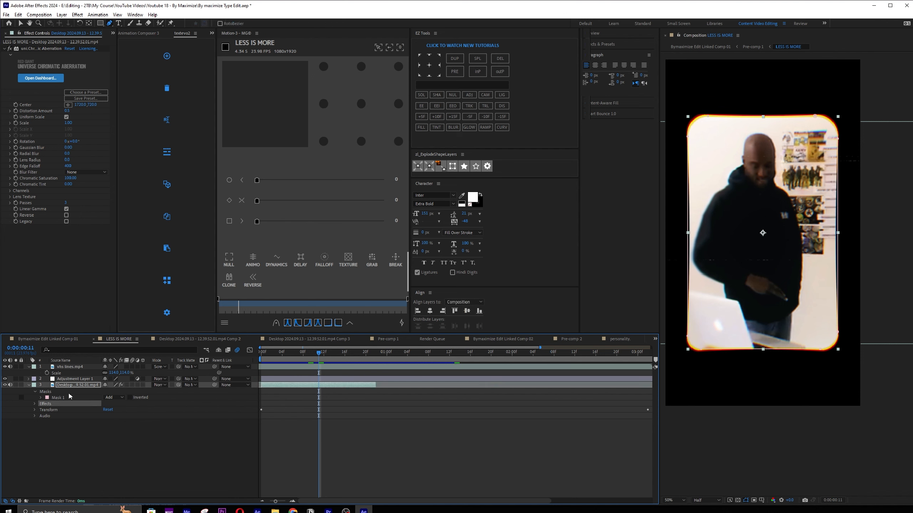
{"action": "left_click", "coordinate": [40, 48]}
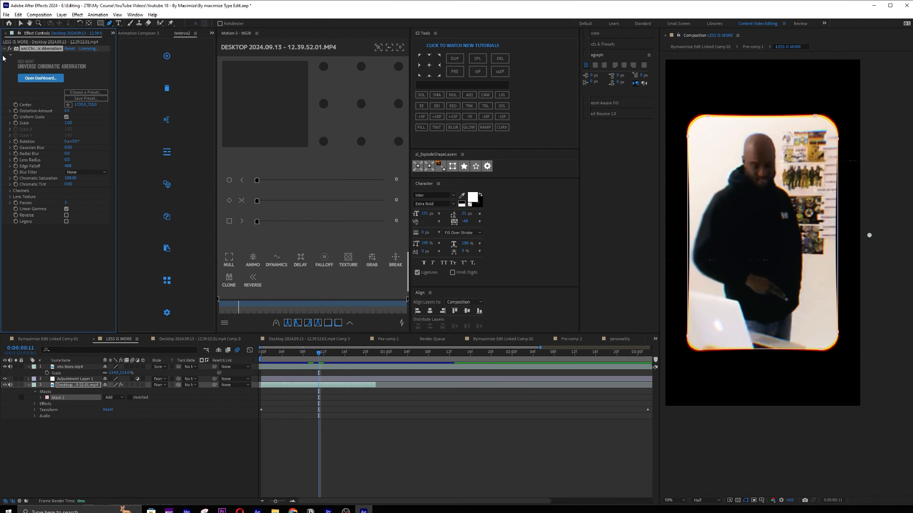
{"action": "key", "text": "ctrl+space"}
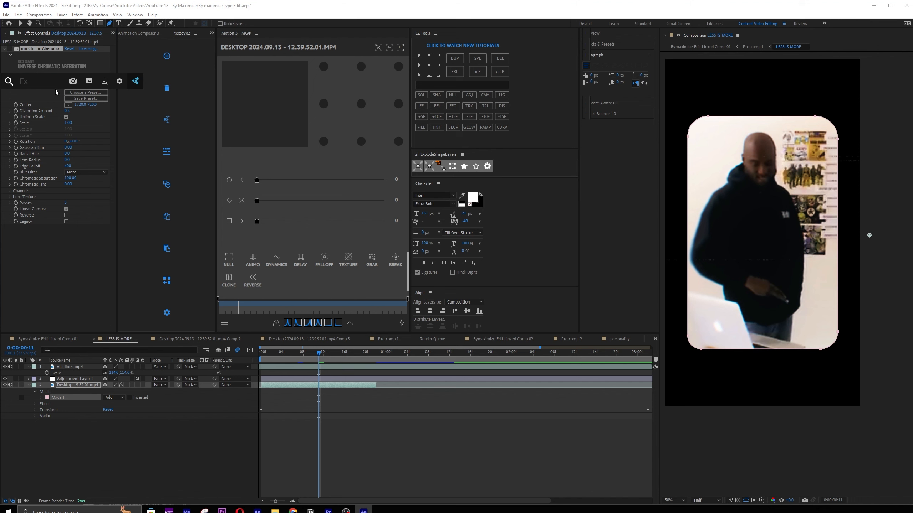
{"action": "type", "text": "chromo"}
{"action": "key", "text": "BackSpace"}
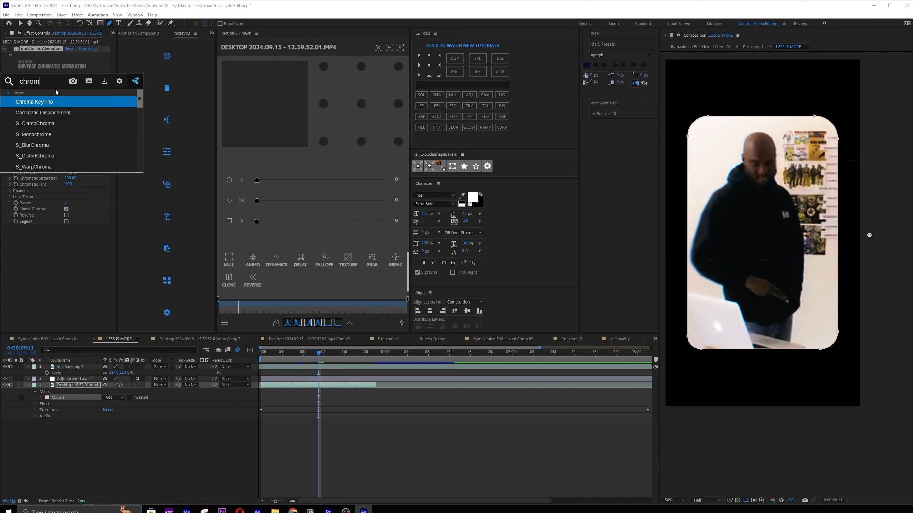
{"action": "key", "text": "ctrl+a"}
{"action": "type", "text": "rgb"}
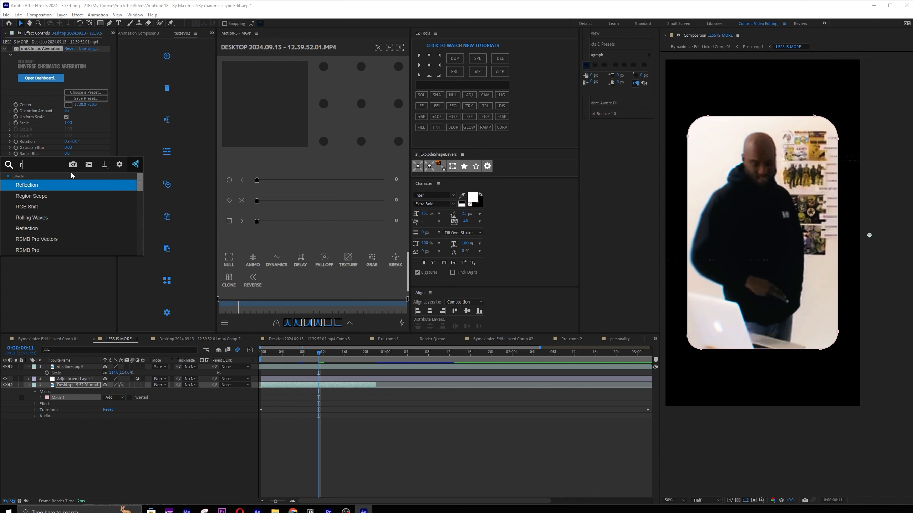
{"action": "type", "text": "gb"}
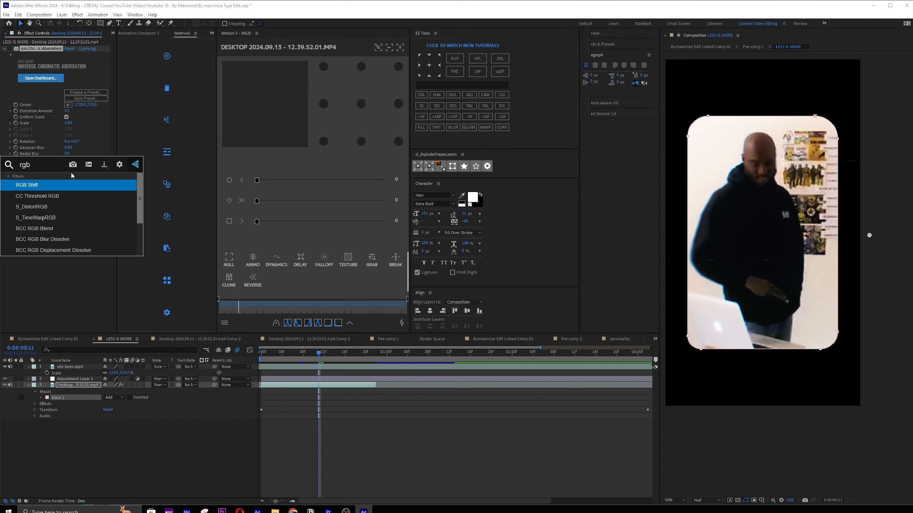
{"action": "scroll", "coordinate": [65, 209], "scroll_direction": "down", "scroll_amount": 3}
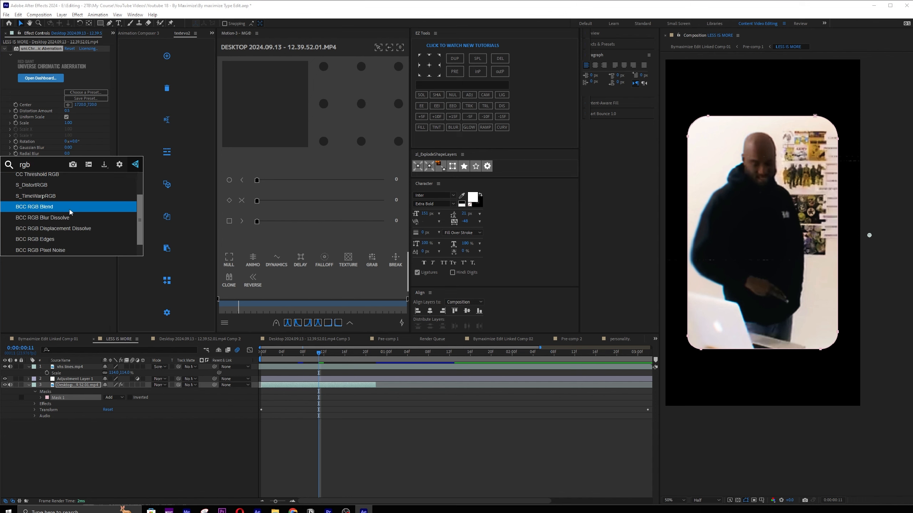
{"action": "scroll", "coordinate": [67, 210], "scroll_direction": "up", "scroll_amount": 3}
{"action": "key", "text": "Escape"}
Search the effects for "s_chr" and "rgb", and switch the desktop clip's Chromatic Aberration effect back on
{"action": "key", "text": "ctrl+space"}
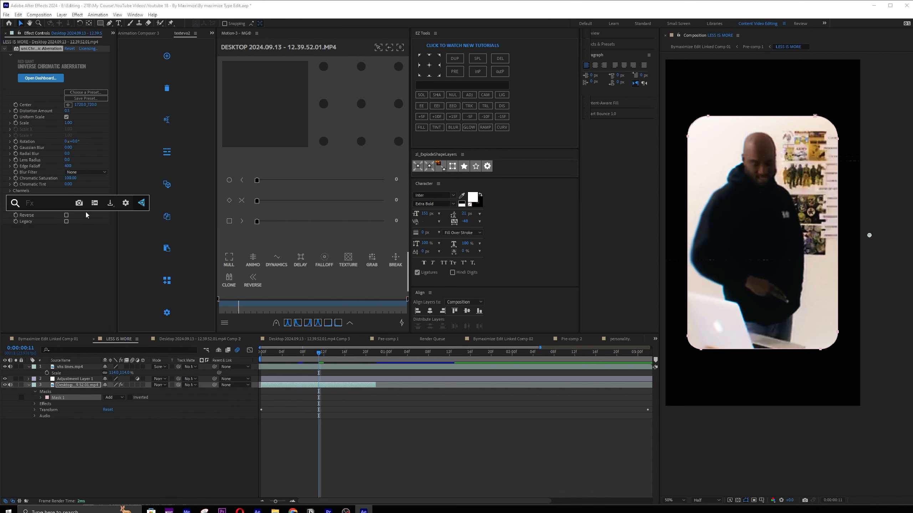
{"action": "type", "text": "s_"}
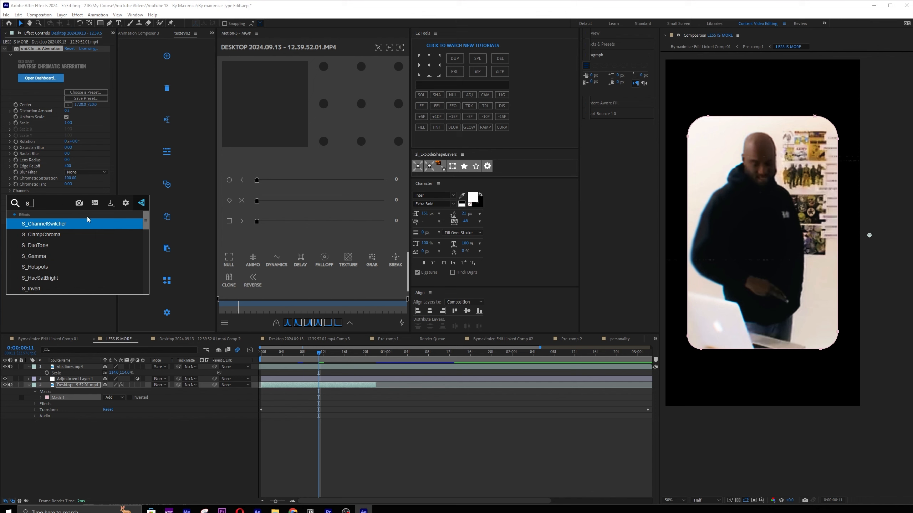
{"action": "type", "text": "chr"}
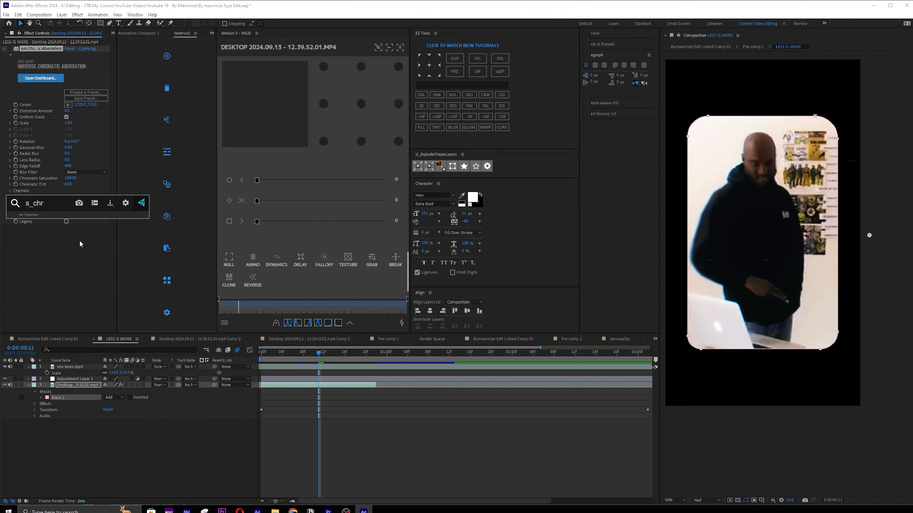
{"action": "key", "text": "ctrl+a"}
{"action": "type", "text": "rgb"}
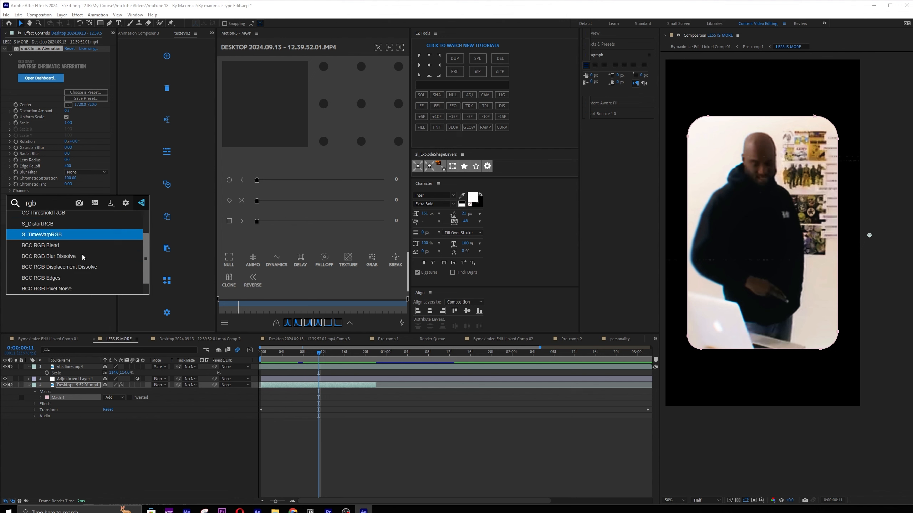
{"action": "scroll", "coordinate": [82, 254], "scroll_direction": "down", "scroll_amount": 1}
{"action": "left_click", "coordinate": [82, 390]}
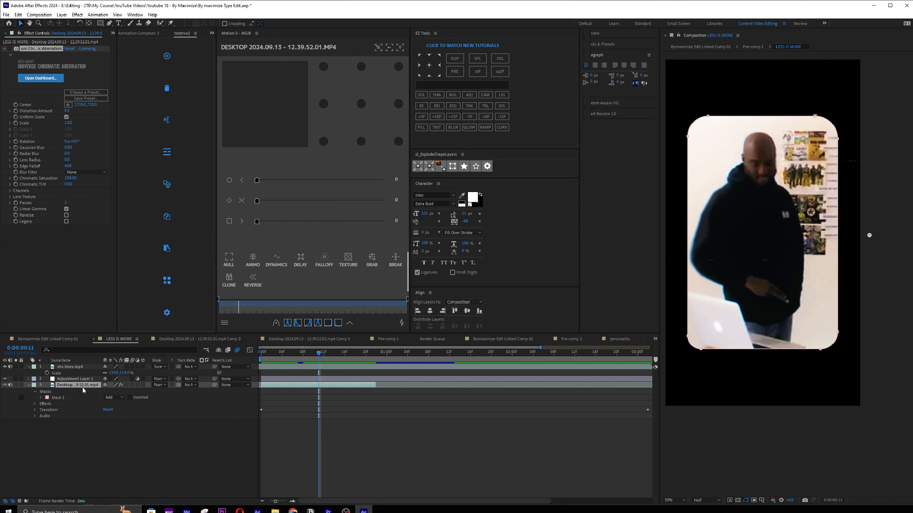
{"action": "left_click", "coordinate": [9, 48]}
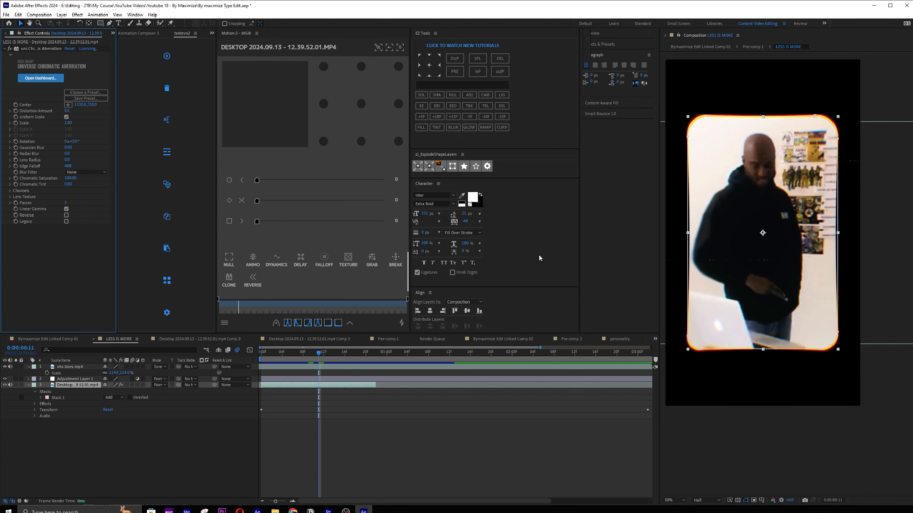
Delete Adjustment Layer 1 from the LESS IS MORE composition
{"action": "left_click", "coordinate": [310, 403]}
{"action": "left_click", "coordinate": [68, 380]}
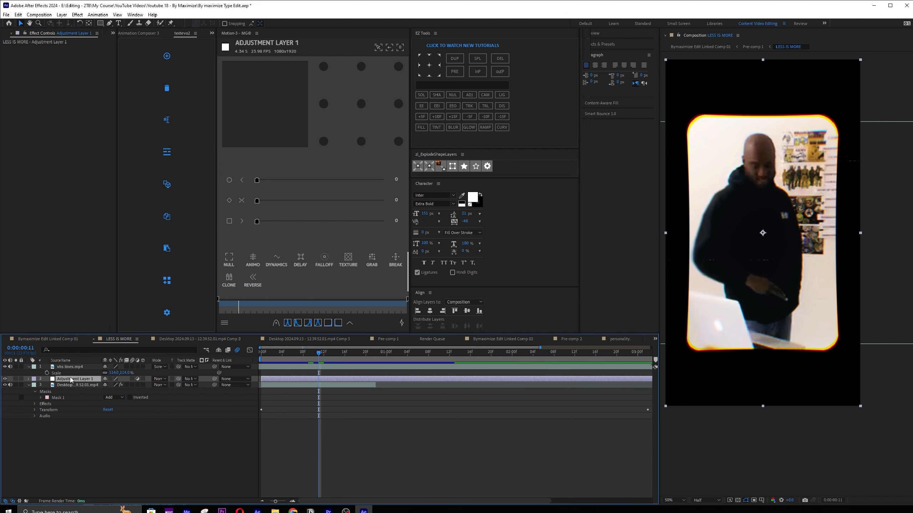
{"action": "key", "text": "Delete"}
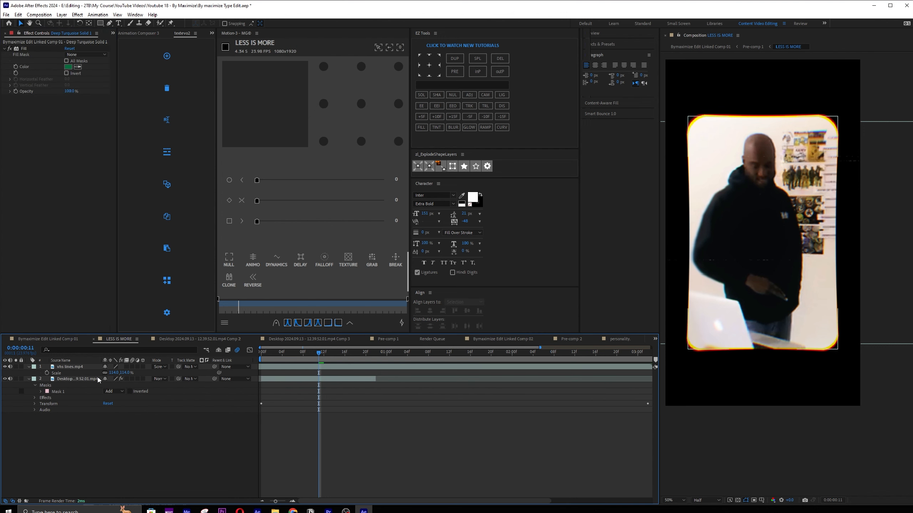
View the vhs lines.mp4 overlay on its own at different times, and close its layer viewer
{"action": "left_click", "coordinate": [9, 369]}
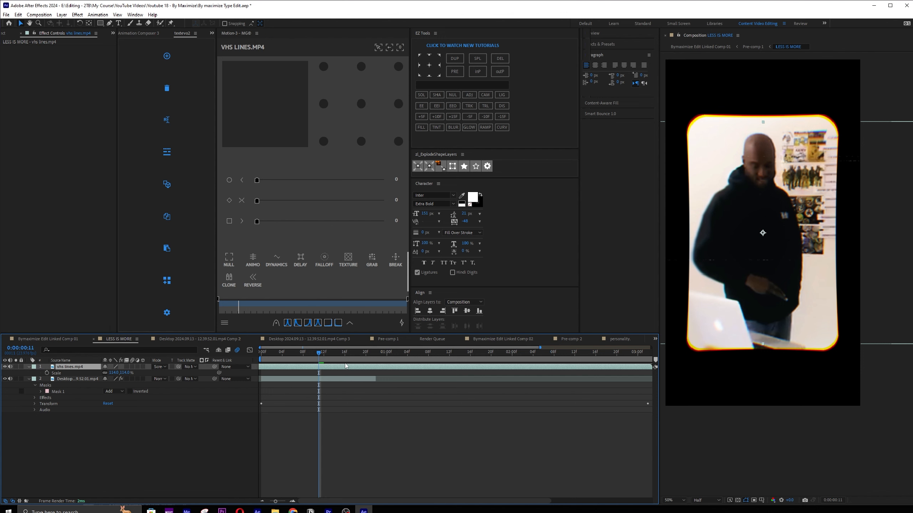
{"action": "double_click", "coordinate": [327, 368]}
{"action": "left_click", "coordinate": [754, 451]}
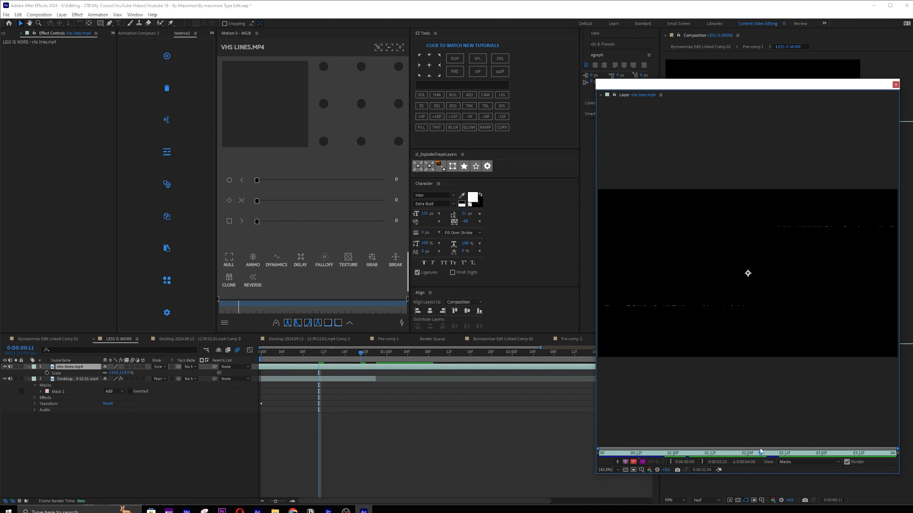
{"action": "left_click", "coordinate": [389, 385]}
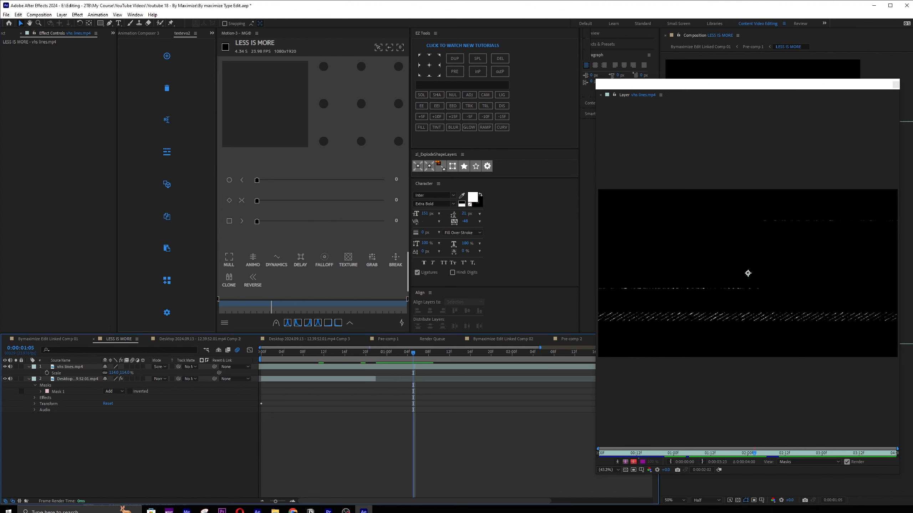
{"action": "left_click", "coordinate": [896, 85]}
Return through Pre-comp 1 to the Bymaximize Edit Linked Comp 01 composition and save the project
{"action": "left_click", "coordinate": [388, 339]}
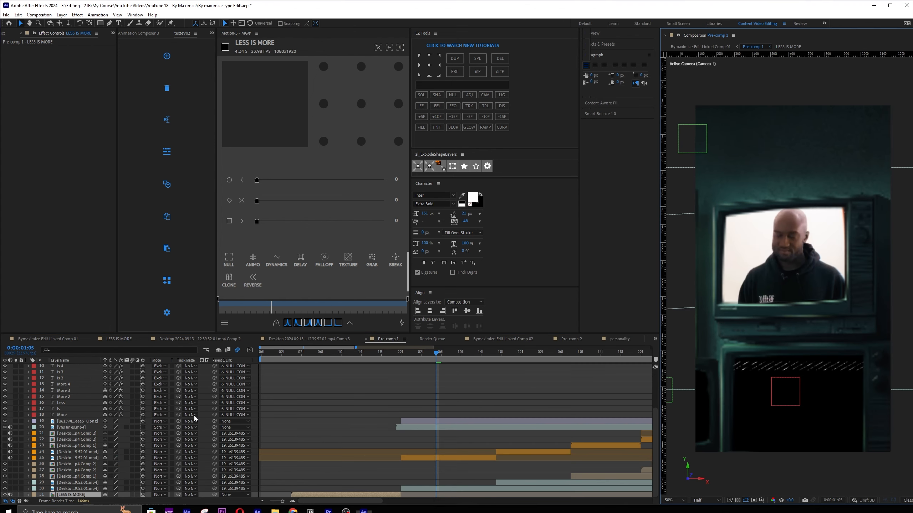
{"action": "left_click", "coordinate": [48, 339]}
{"action": "key", "text": "ctrl+s"}
Examine the Posterize Time effect on the Pre-comp 1 layer and preview the edit up to 0:00:04:20
{"action": "left_click", "coordinate": [368, 465]}
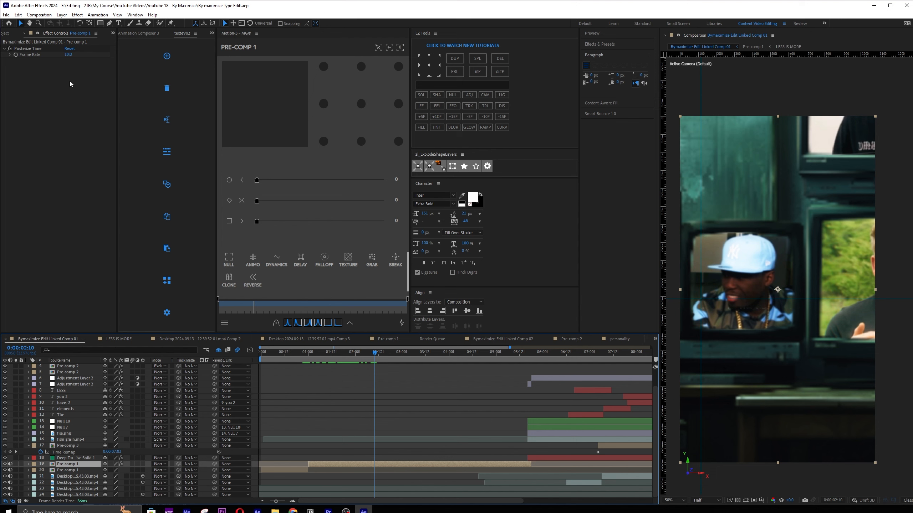
{"action": "left_click", "coordinate": [35, 49]}
{"action": "left_click_drag", "start_coordinate": [410, 353], "coordinate": [489, 347]}
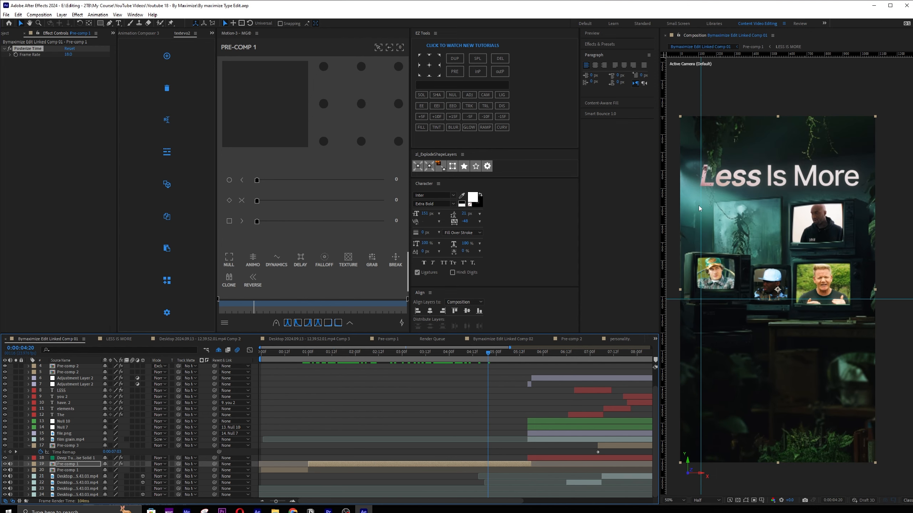
Open Pre-comp 1 and examine its More, Is, Less and More 2 text layers and the TV background image layer
{"action": "double_click", "coordinate": [487, 465]}
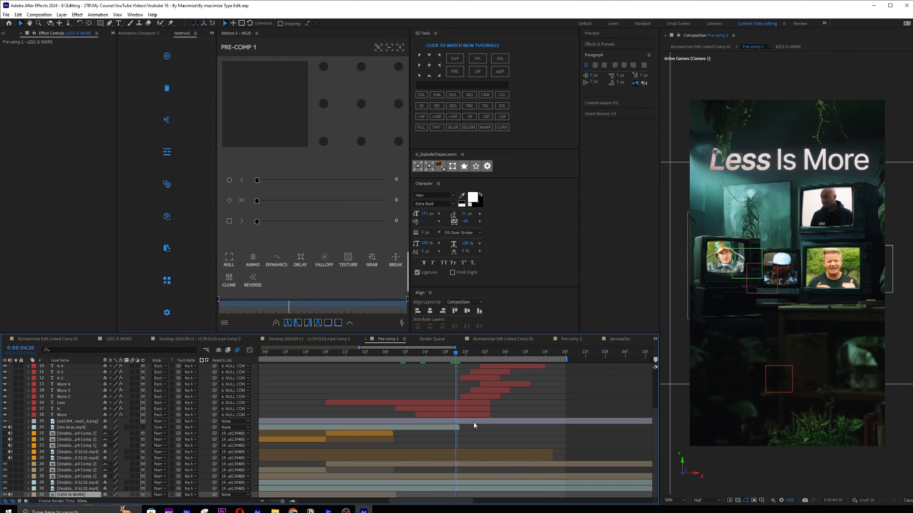
{"action": "left_click", "coordinate": [460, 416]}
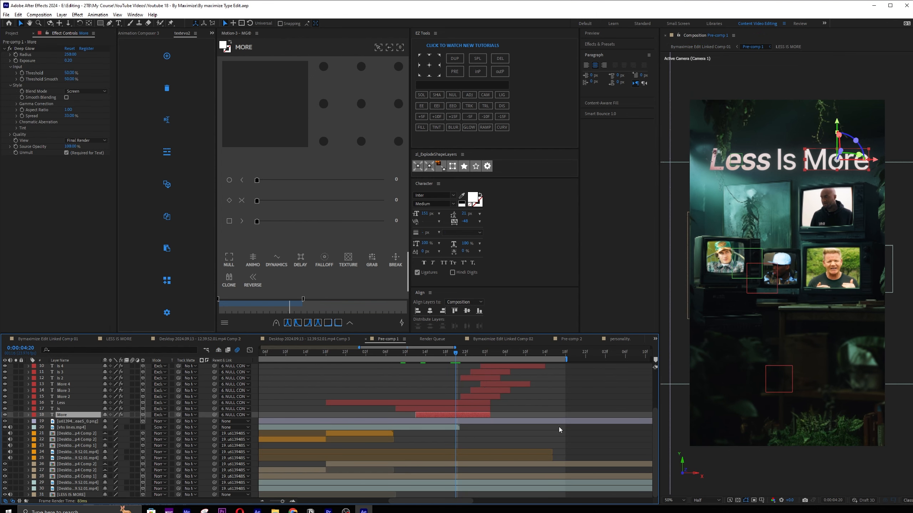
{"action": "left_click", "coordinate": [467, 409]}
{"action": "left_click", "coordinate": [471, 403]}
{"action": "left_click", "coordinate": [470, 397]}
{"action": "left_click", "coordinate": [473, 422]}
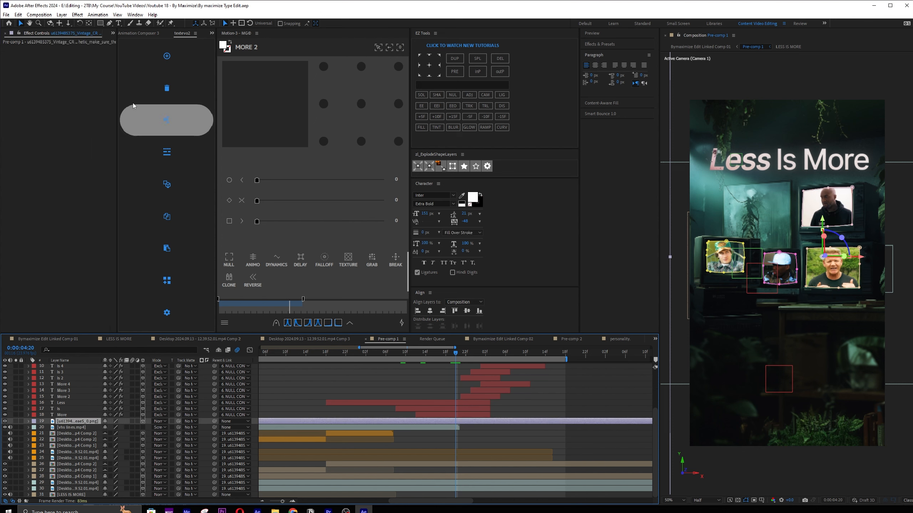
Preview the stacked Less Is More titles up to 0:00:05:01 and go back to Bymaximize Edit Linked Comp 01
{"action": "left_click_drag", "start_coordinate": [466, 352], "coordinate": [490, 349]}
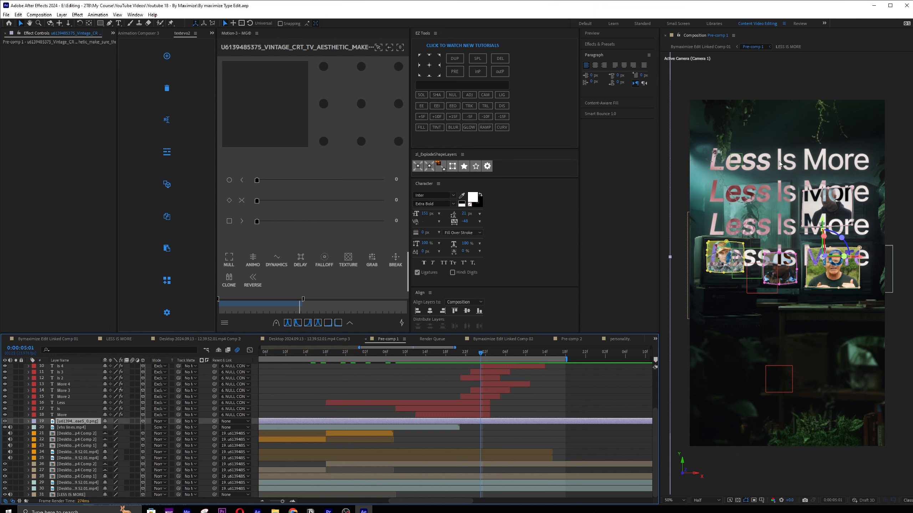
{"action": "key", "text": "Tab"}
{"action": "left_click", "coordinate": [421, 407]}
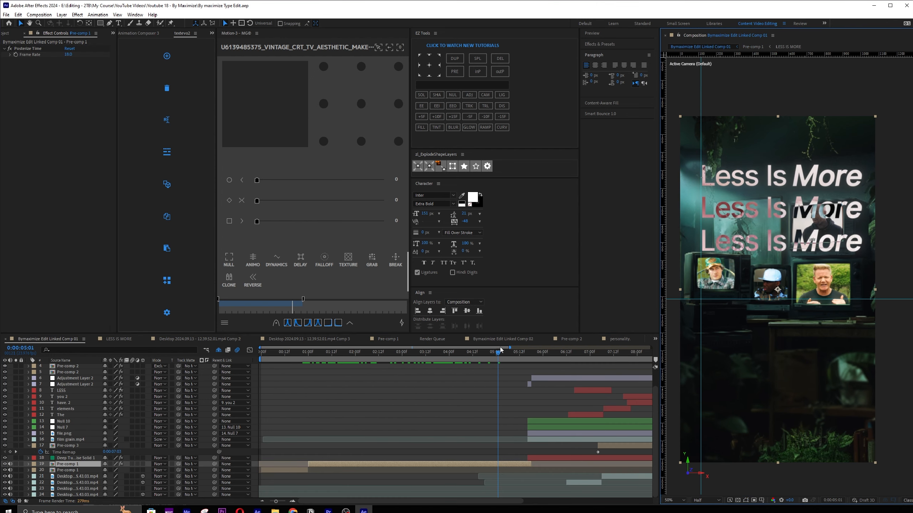
Preview the green brain section and examine the effects on Adjustment Layer 2 and the elements text layer
{"action": "left_click_drag", "start_coordinate": [500, 352], "coordinate": [529, 351]}
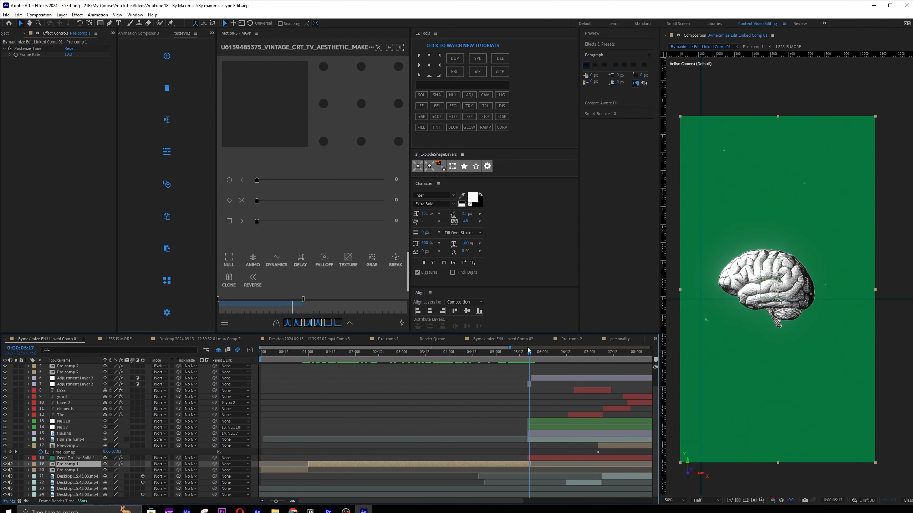
{"action": "left_click", "coordinate": [526, 385]}
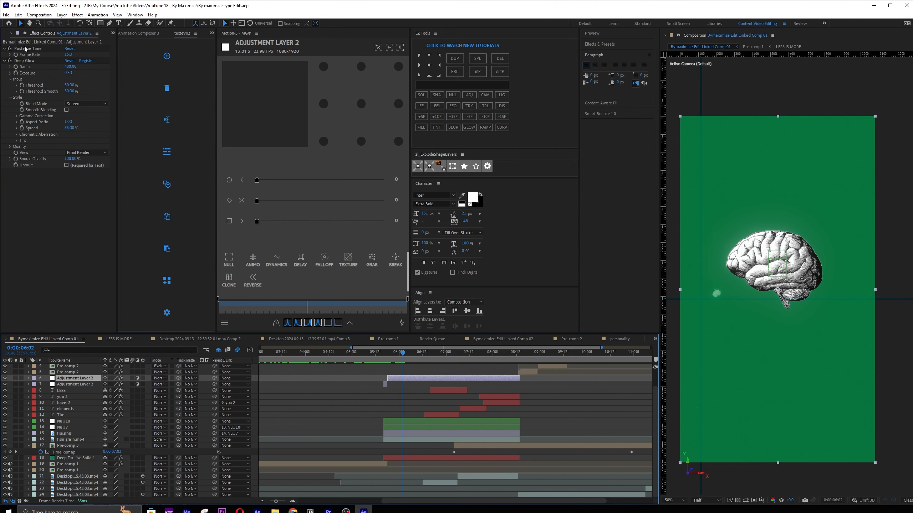
{"action": "left_click_drag", "start_coordinate": [402, 353], "coordinate": [393, 355]}
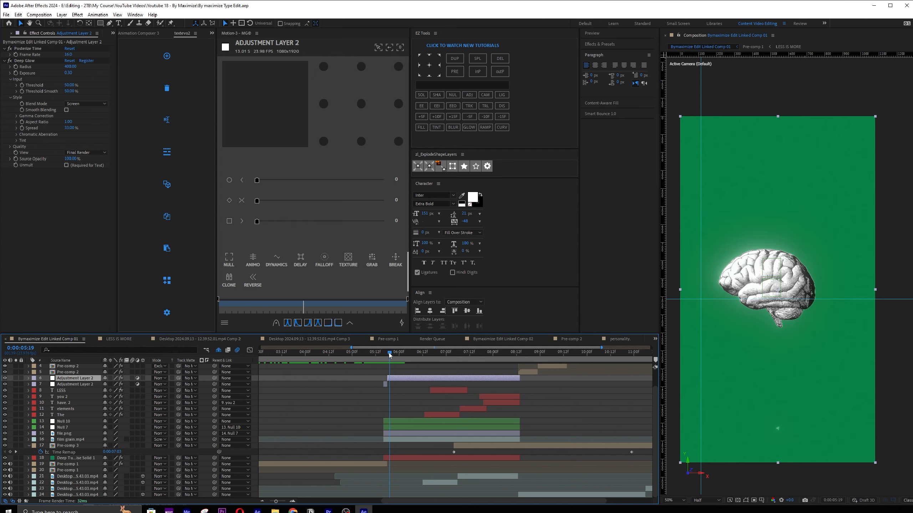
{"action": "key", "text": "space"}
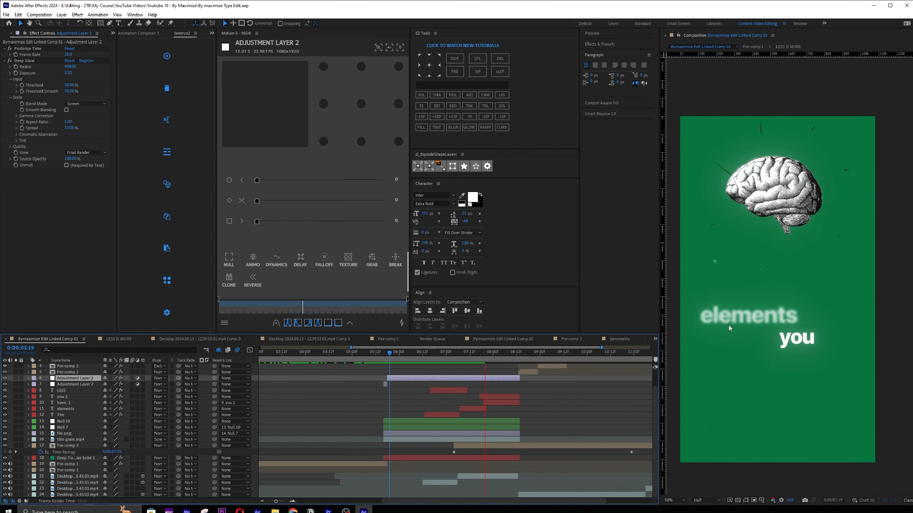
{"action": "left_click_drag", "start_coordinate": [496, 354], "coordinate": [467, 353]}
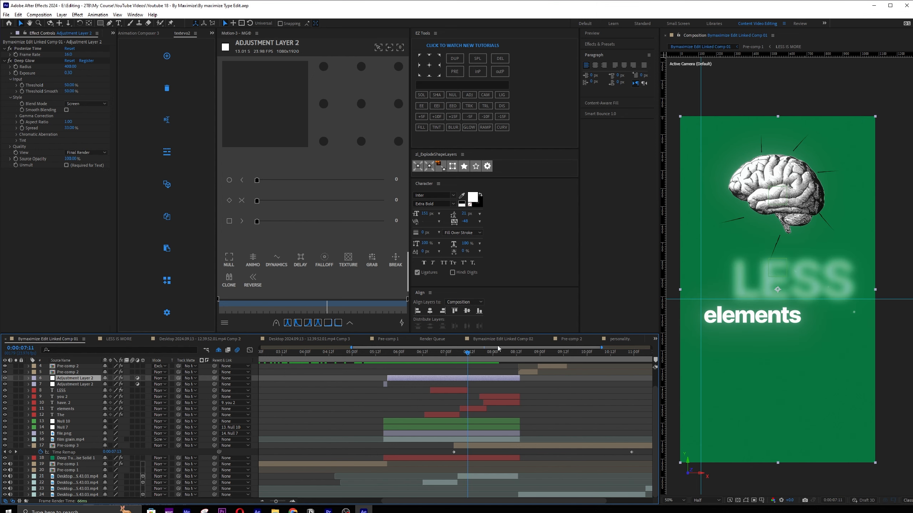
{"action": "left_click", "coordinate": [470, 408]}
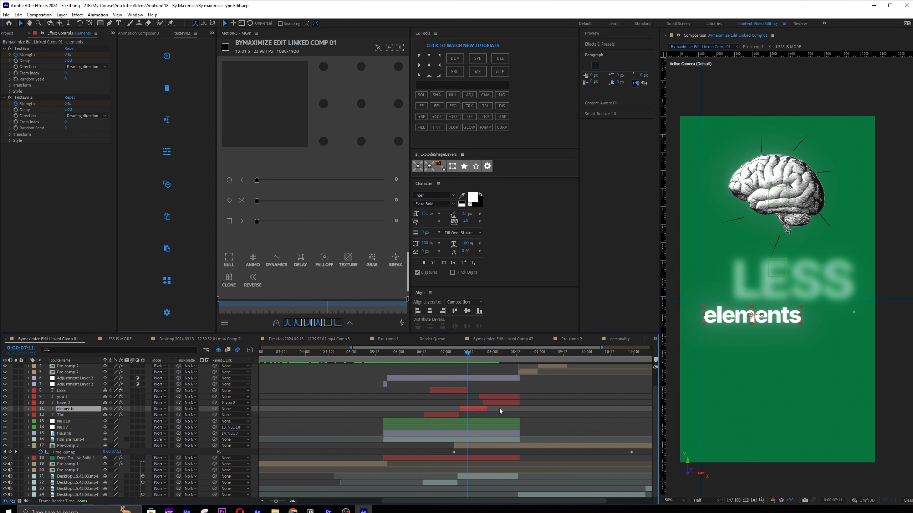
Open Pre-comp 3 and scrub its animated radiating lines to 0:00:07:20
{"action": "double_click", "coordinate": [474, 445]}
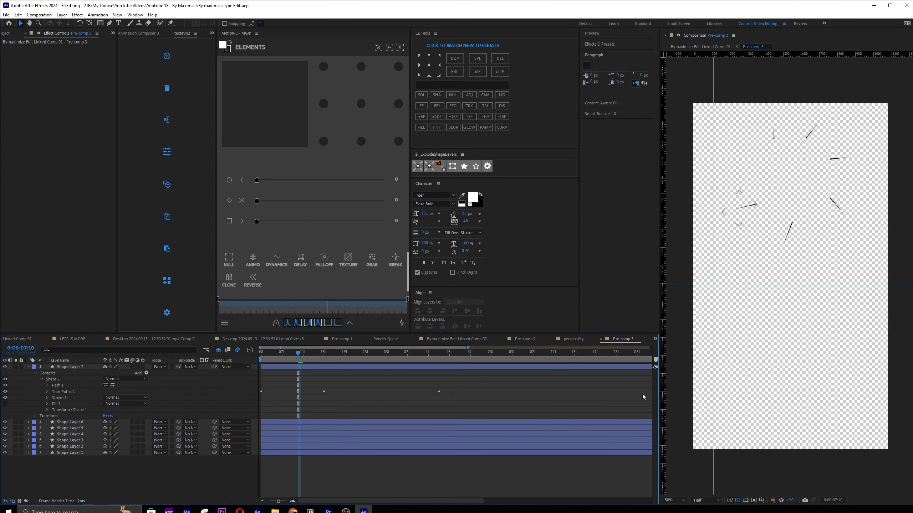
{"action": "left_click", "coordinate": [737, 501]}
{"action": "left_click", "coordinate": [736, 501]}
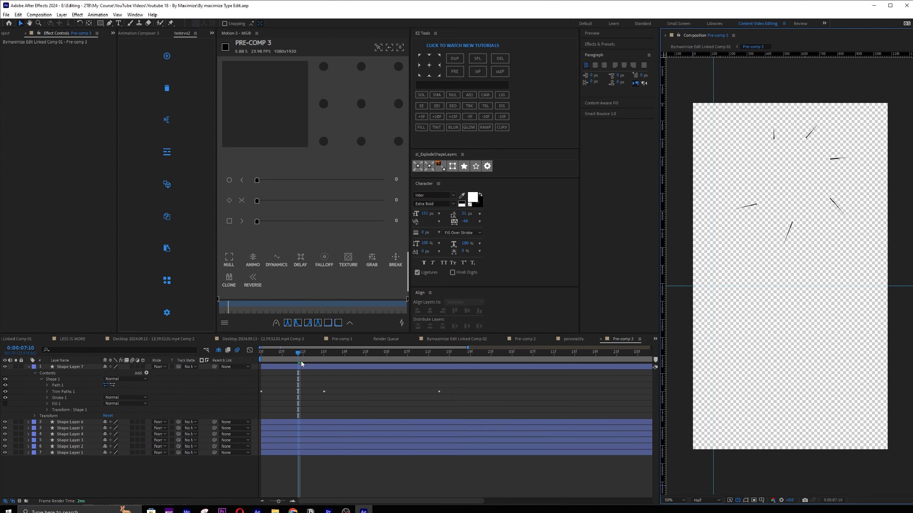
{"action": "left_click_drag", "start_coordinate": [302, 364], "coordinate": [351, 364]}
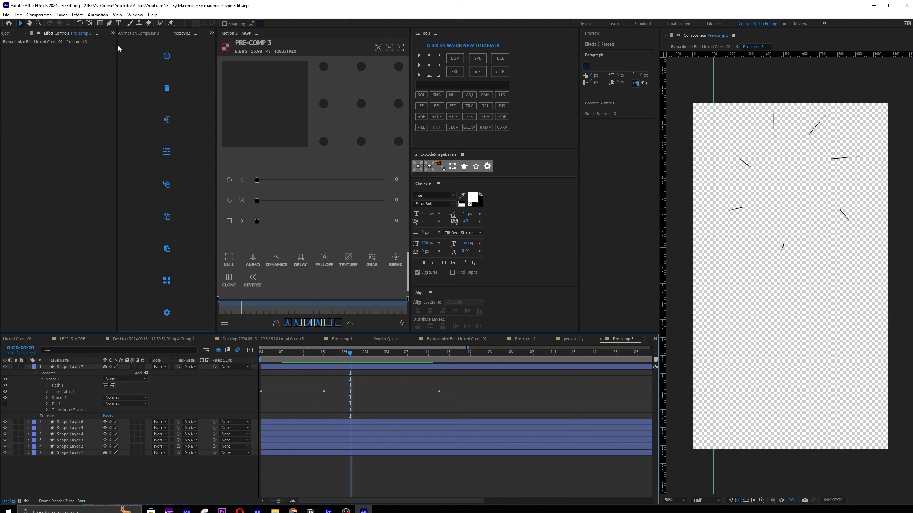
Draw a short diagonal line with the Pen tool next to the lower-right radiating line and dismiss the floating Properties panel
{"action": "left_click", "coordinate": [109, 24]}
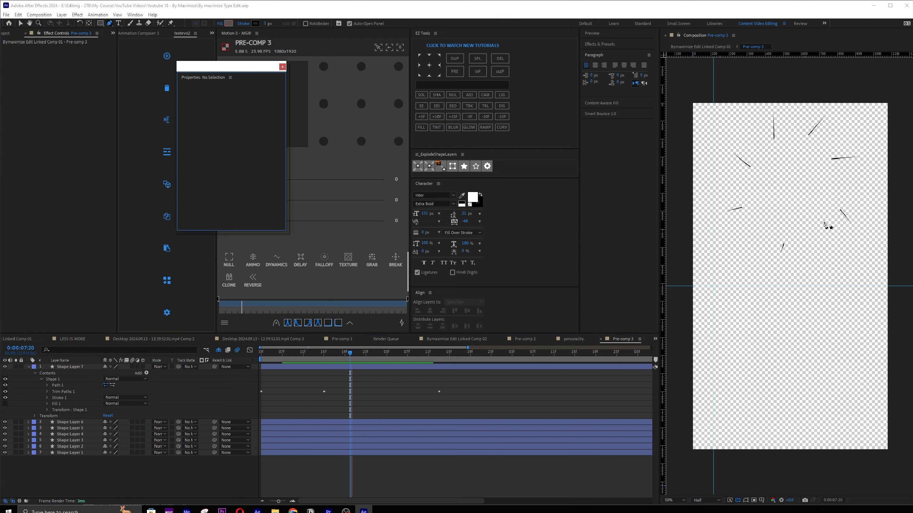
{"action": "left_click", "coordinate": [830, 216]}
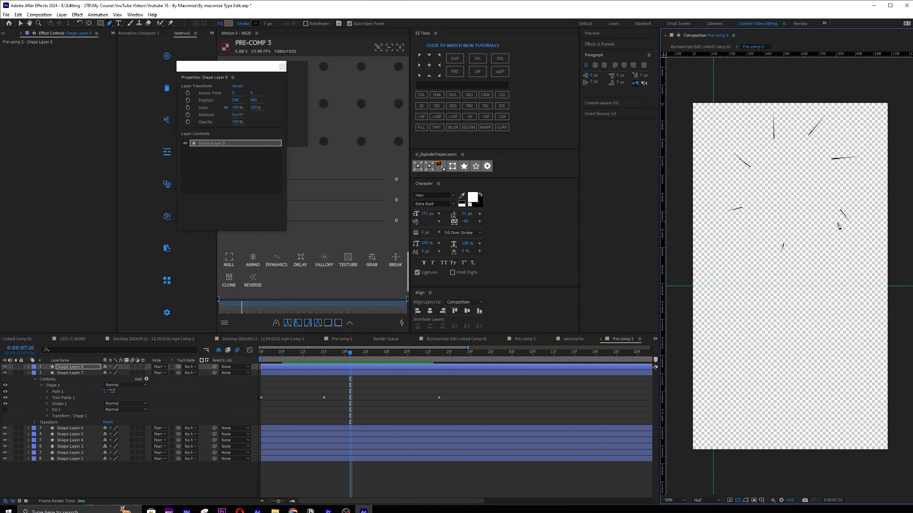
{"action": "left_click", "coordinate": [843, 230]}
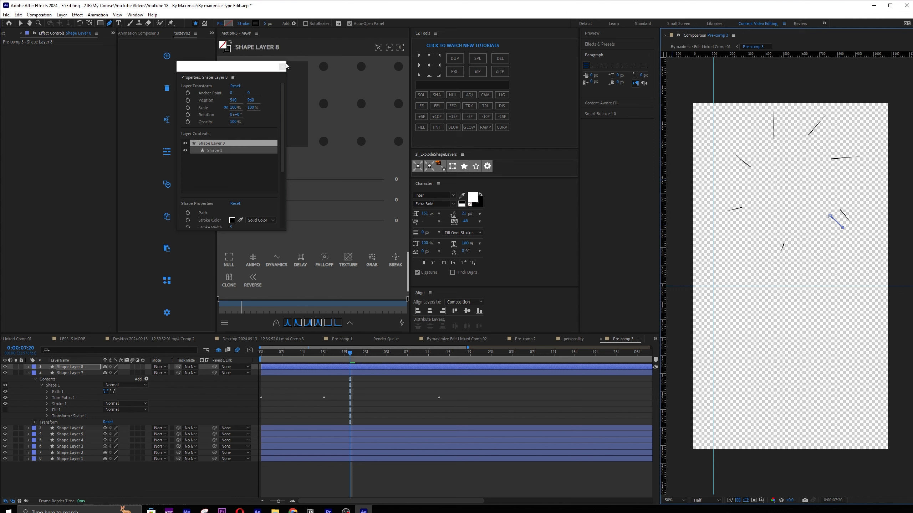
{"action": "left_click", "coordinate": [269, 53]}
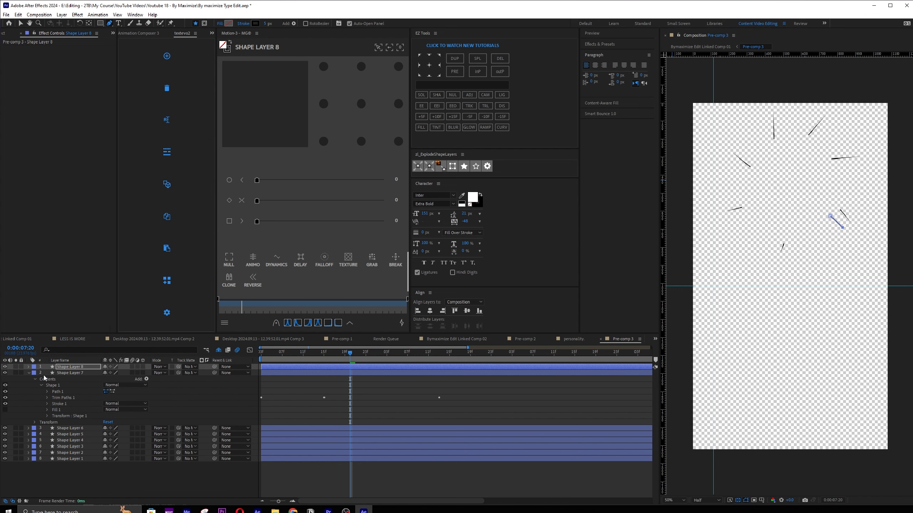
Set the new line's stroke colour to white and turn off the transparency grid
{"action": "left_click", "coordinate": [29, 367]}
{"action": "left_click", "coordinate": [34, 374]}
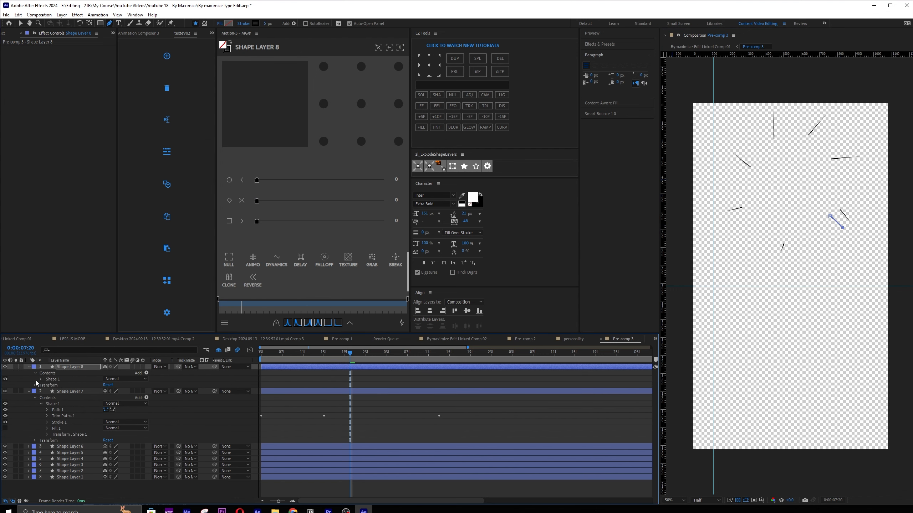
{"action": "left_click", "coordinate": [43, 379]}
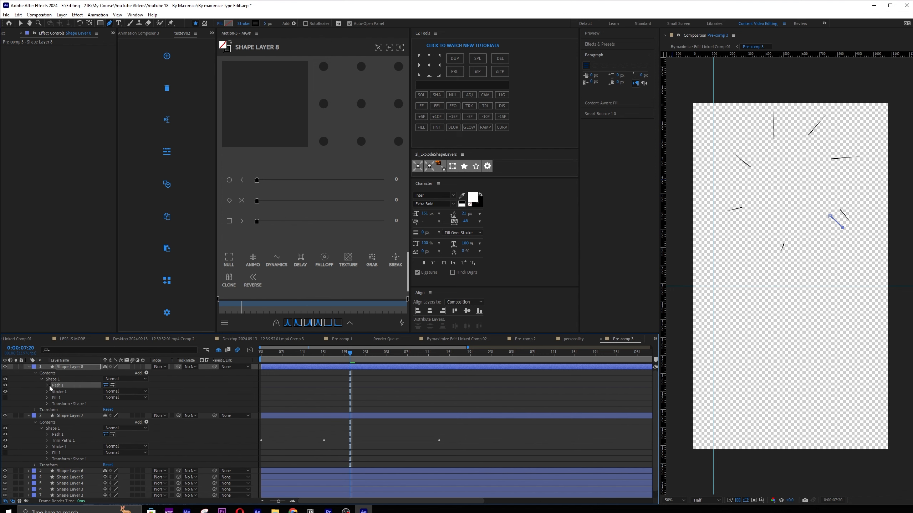
{"action": "left_click", "coordinate": [255, 24]}
{"action": "left_click_drag", "start_coordinate": [200, 243], "coordinate": [175, 232]}
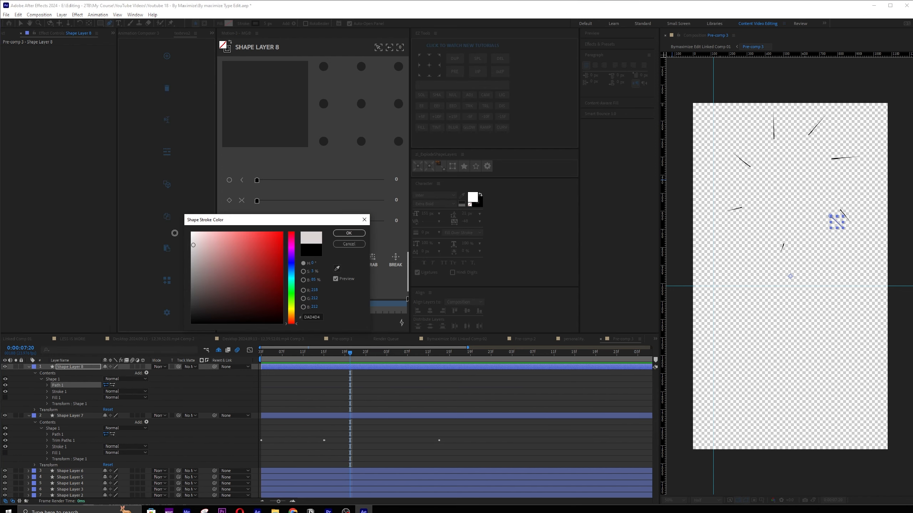
{"action": "left_click", "coordinate": [356, 235]}
{"action": "left_click", "coordinate": [739, 500]}
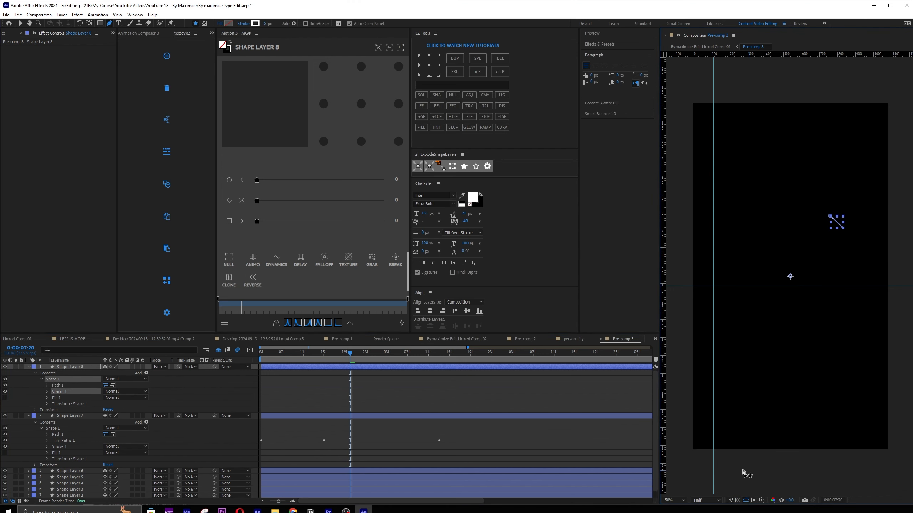
Taper the stroke of the white line on Shape Layer 8 by setting its taper End Length to 100%
{"action": "scroll", "coordinate": [842, 213], "scroll_direction": "up", "scroll_amount": 4}
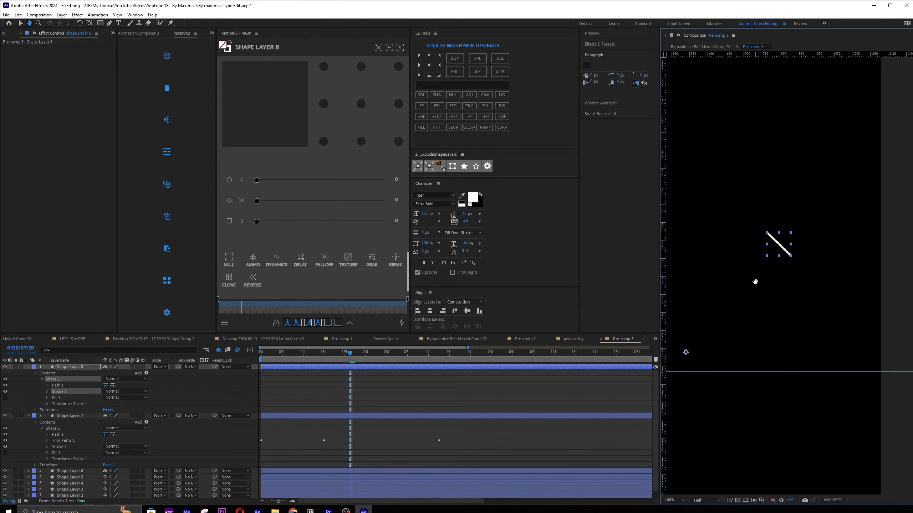
{"action": "key", "text": "g"}
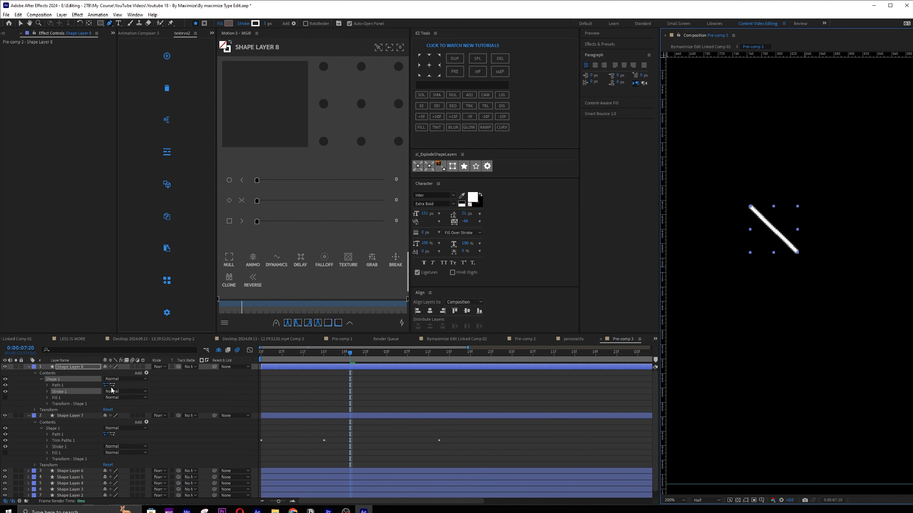
{"action": "left_click", "coordinate": [47, 392]}
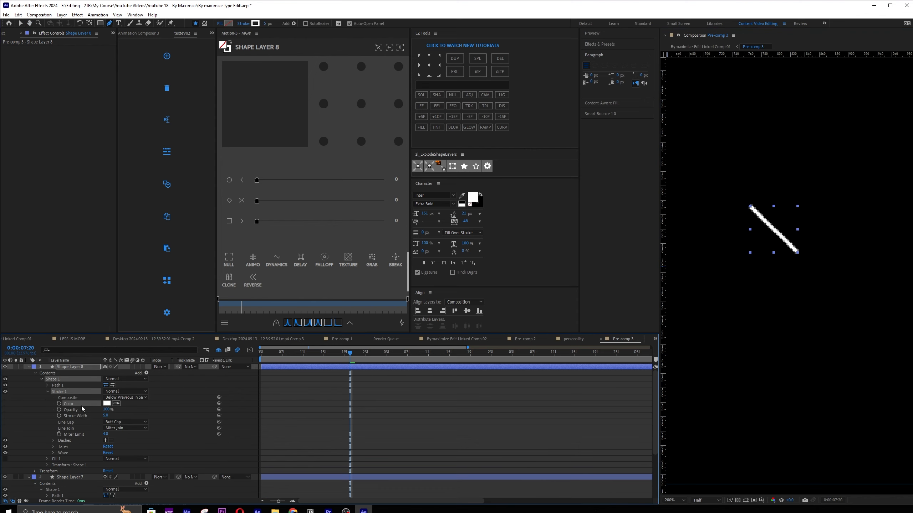
{"action": "left_click", "coordinate": [53, 447]}
{"action": "left_click_drag", "start_coordinate": [106, 466], "coordinate": [176, 462]}
{"action": "left_click", "coordinate": [252, 457]}
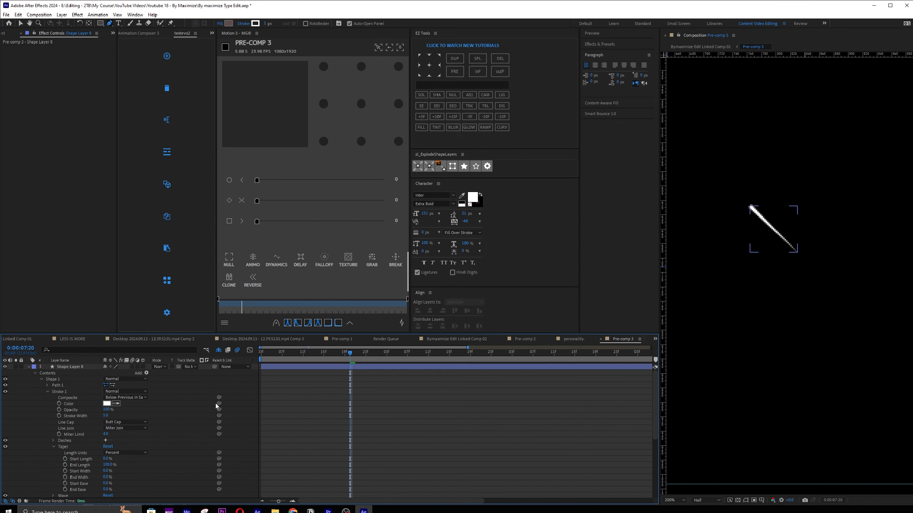
Return to 0:00:07:03 and add Trim Paths to the contents of Shape Layer 8
{"action": "left_click_drag", "start_coordinate": [357, 355], "coordinate": [163, 388]}
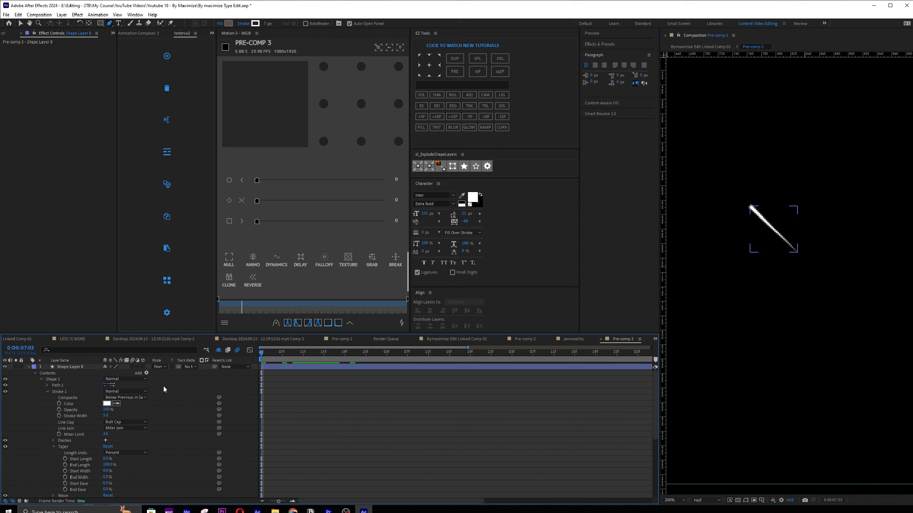
{"action": "left_click", "coordinate": [146, 375]}
{"action": "left_click", "coordinate": [169, 336]}
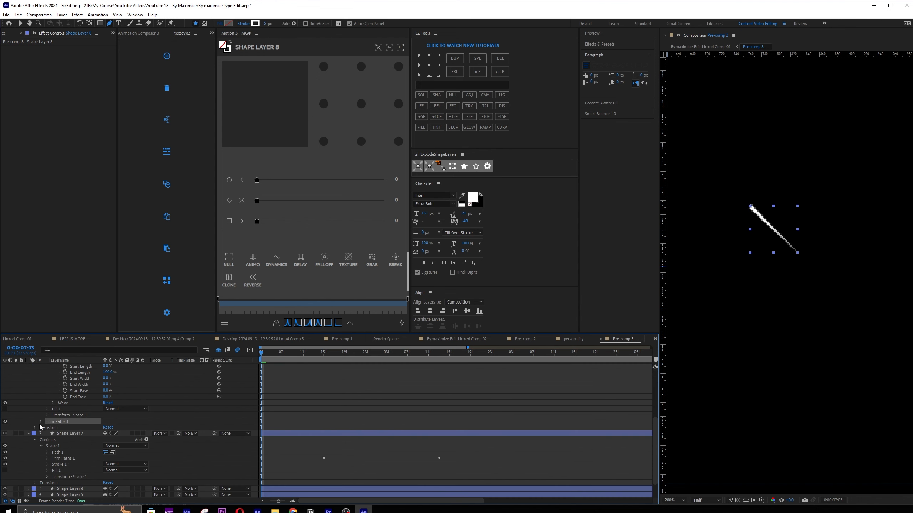
{"action": "scroll", "coordinate": [150, 406], "scroll_direction": "up", "scroll_amount": 5}
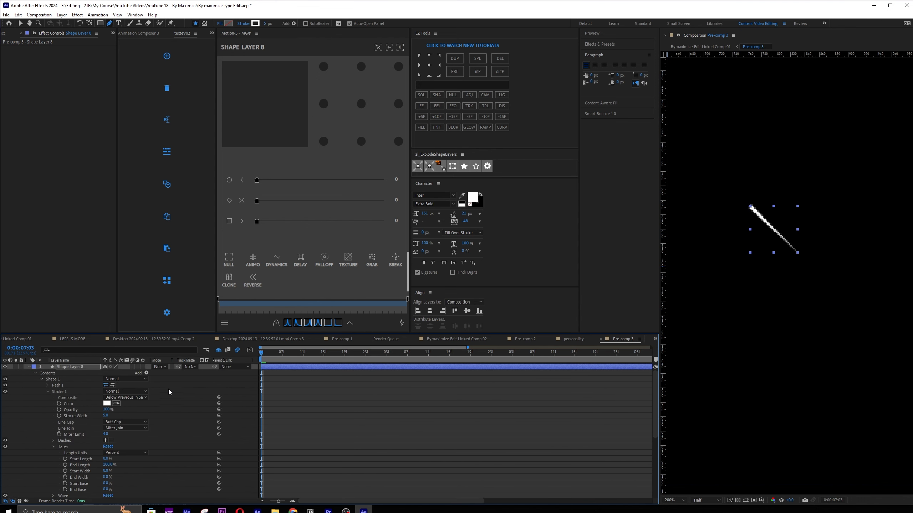
{"action": "left_click", "coordinate": [146, 373]}
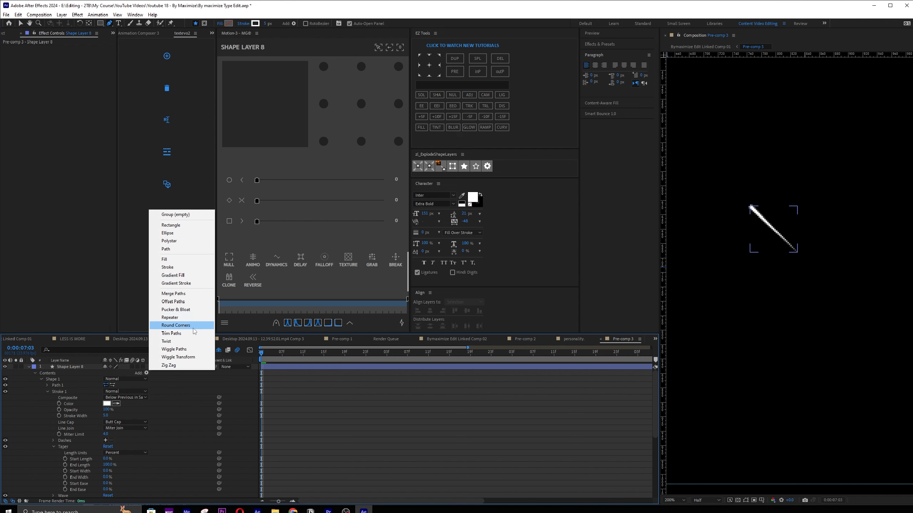
{"action": "left_click", "coordinate": [287, 381]}
Keyframe the Trim Paths End of Shape Layer 8 from 0% at 0:00:07:03 to 100% at 0:00:07:15 and preview it
{"action": "scroll", "coordinate": [128, 442], "scroll_direction": "down", "scroll_amount": 5}
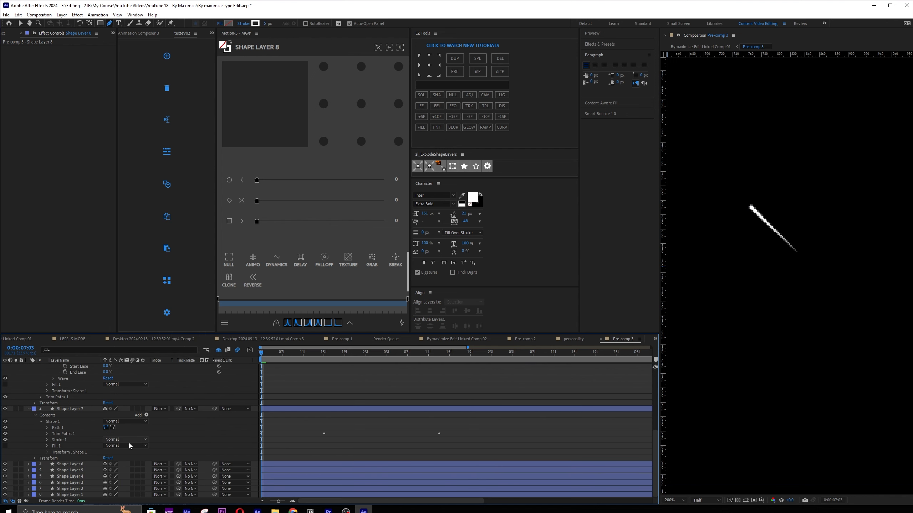
{"action": "left_click", "coordinate": [41, 397]}
{"action": "left_click", "coordinate": [76, 408]}
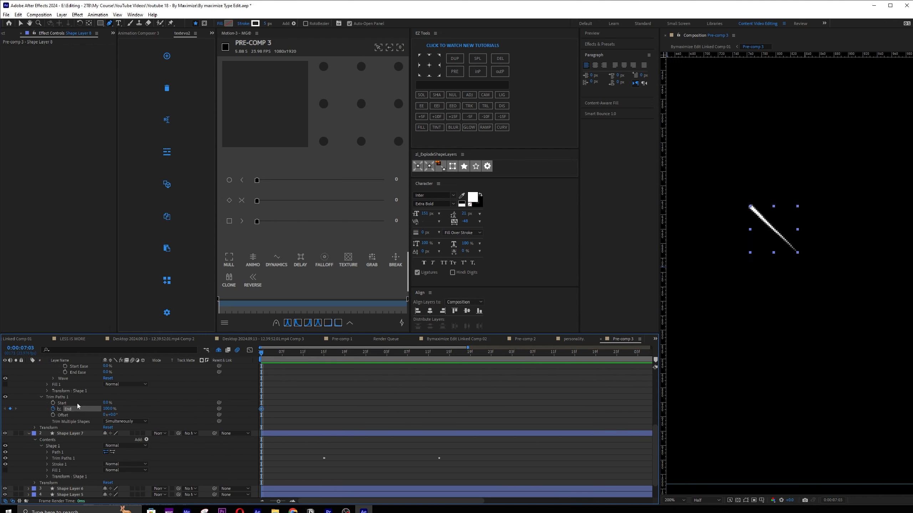
{"action": "left_click_drag", "start_coordinate": [288, 354], "coordinate": [259, 361]}
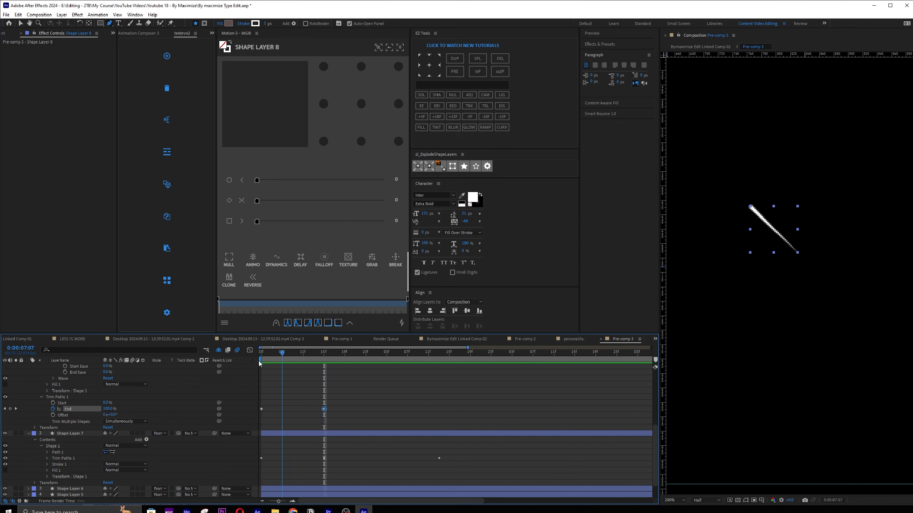
{"action": "left_click", "coordinate": [202, 408]}
{"action": "left_click_drag", "start_coordinate": [108, 410], "coordinate": [66, 410]}
{"action": "key", "text": "space"}
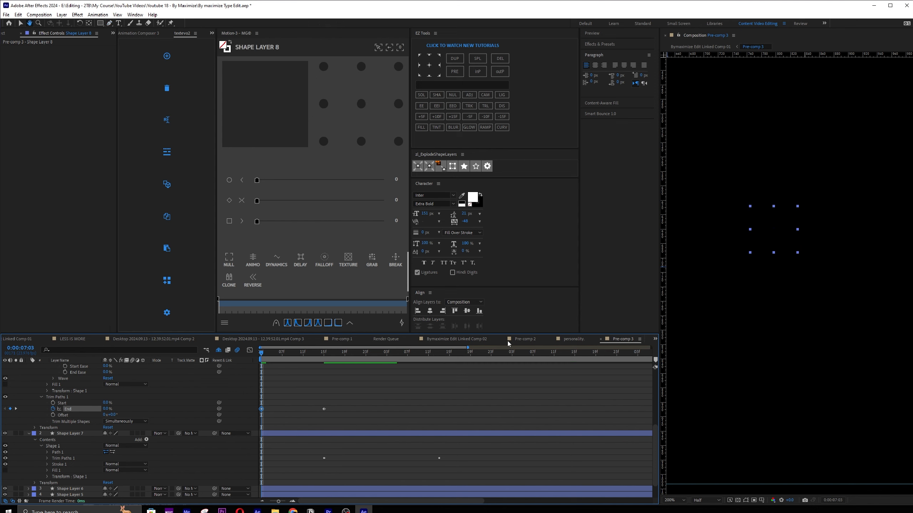
{"action": "key", "text": "space"}
Keyframe the Trim Paths Start from 0% at 0:00:07:15 to 100% at 0:00:08:13 and preview the line animation
{"action": "left_click_drag", "start_coordinate": [423, 355], "coordinate": [439, 358]}
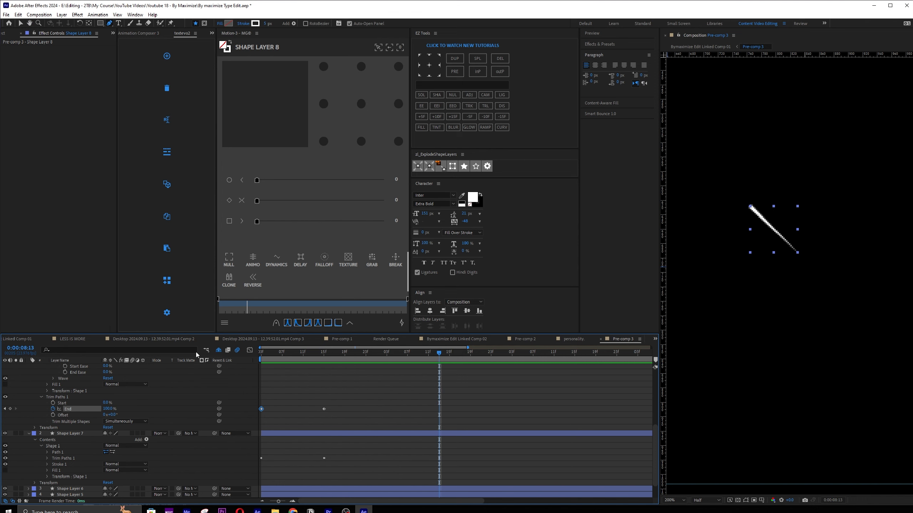
{"action": "left_click", "coordinate": [53, 402]}
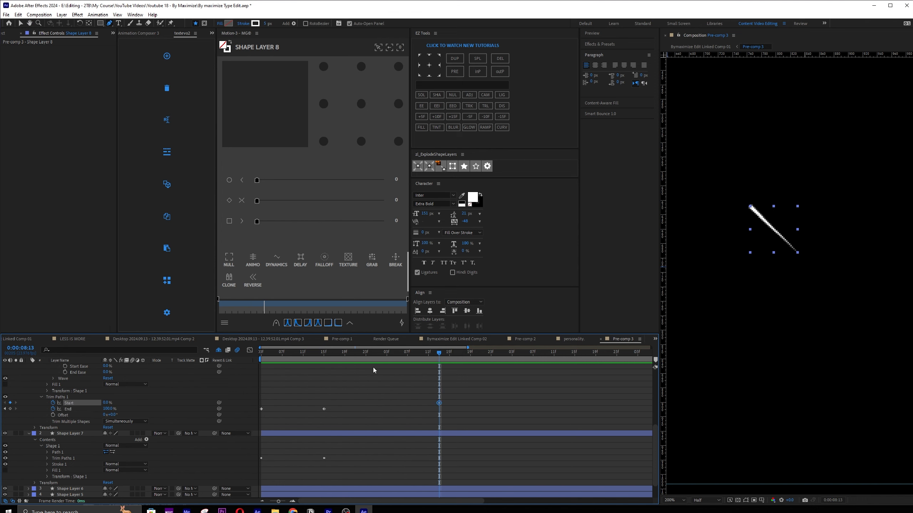
{"action": "left_click_drag", "start_coordinate": [427, 405], "coordinate": [328, 405]}
{"action": "left_click_drag", "start_coordinate": [107, 402], "coordinate": [155, 401]}
{"action": "left_click", "coordinate": [396, 388]}
{"action": "left_click_drag", "start_coordinate": [427, 353], "coordinate": [261, 356]}
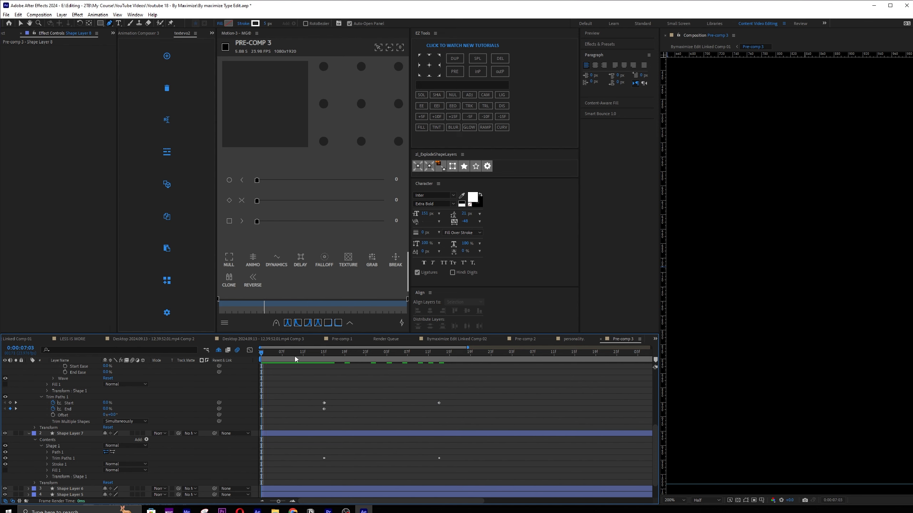
{"action": "key", "text": "space"}
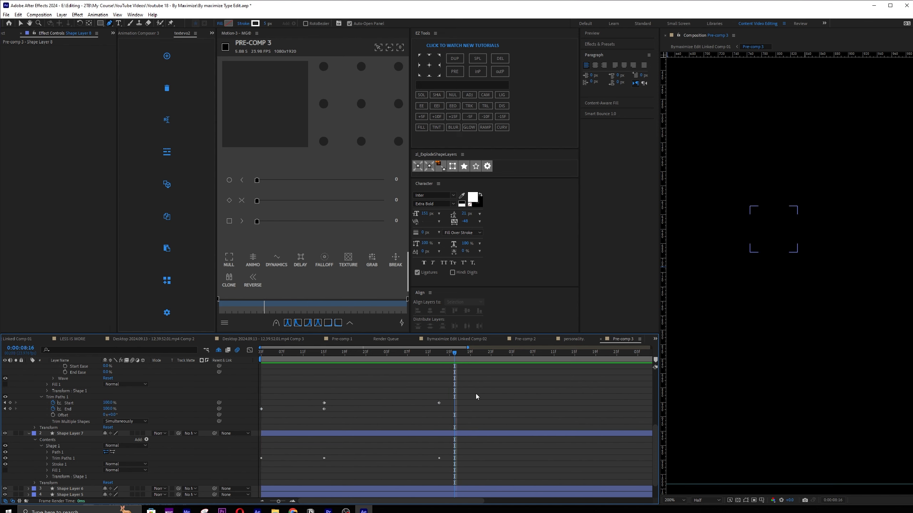
Reshape the speed curves of Shape Layer 8's Trim Paths Start and End keyframes to start fast and ease out gradually, previewing the motion
{"action": "left_click_drag", "start_coordinate": [476, 394], "coordinate": [248, 419]}
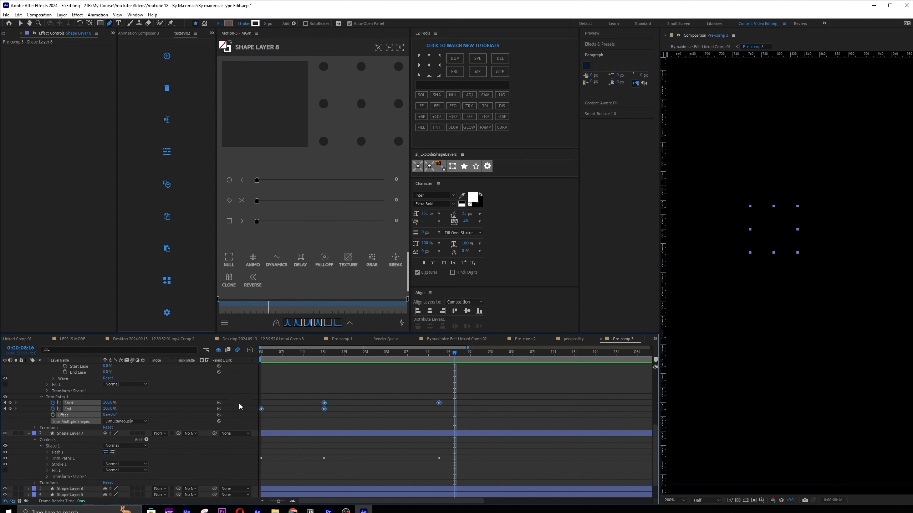
{"action": "left_click", "coordinate": [250, 350]}
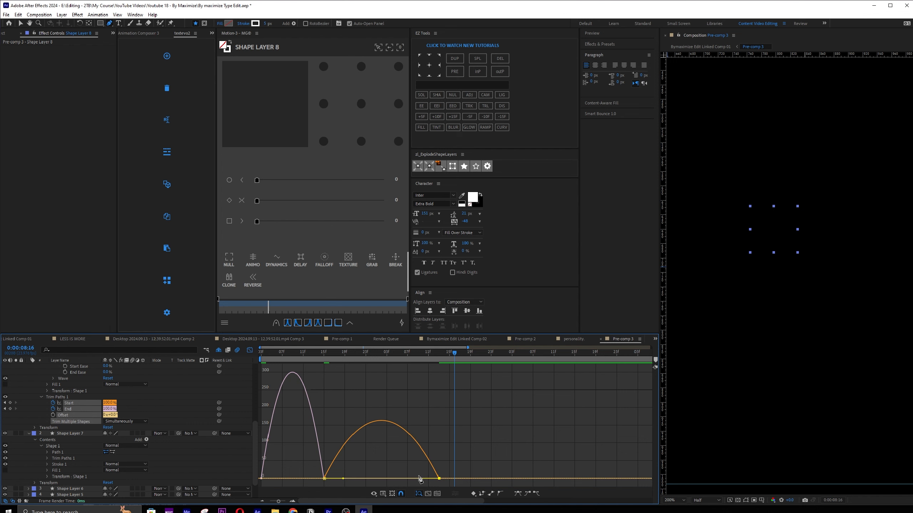
{"action": "left_click_drag", "start_coordinate": [419, 479], "coordinate": [293, 479]}
{"action": "key", "text": "space"}
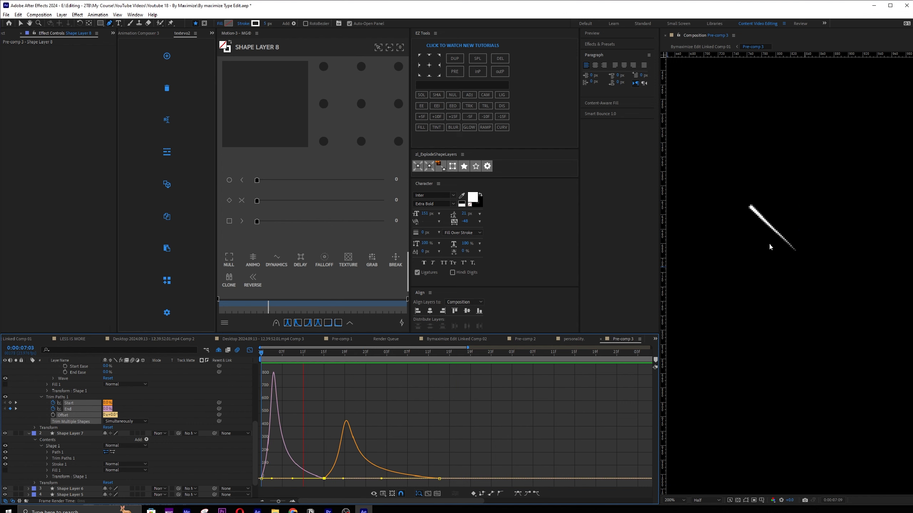
{"action": "key", "text": "space"}
{"action": "key", "text": "v"}
{"action": "left_click", "coordinate": [250, 350]}
{"action": "left_click", "coordinate": [426, 414]}
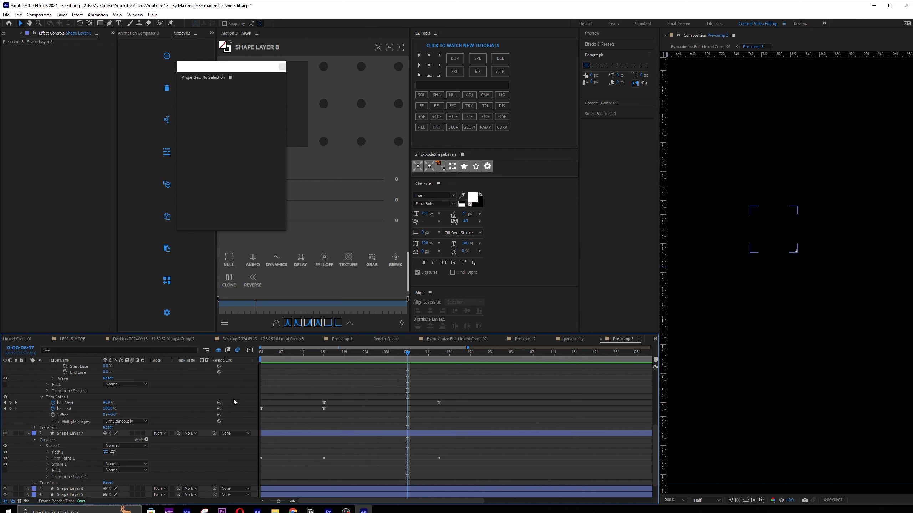
{"action": "left_click", "coordinate": [303, 352]}
{"action": "key", "text": "space"}
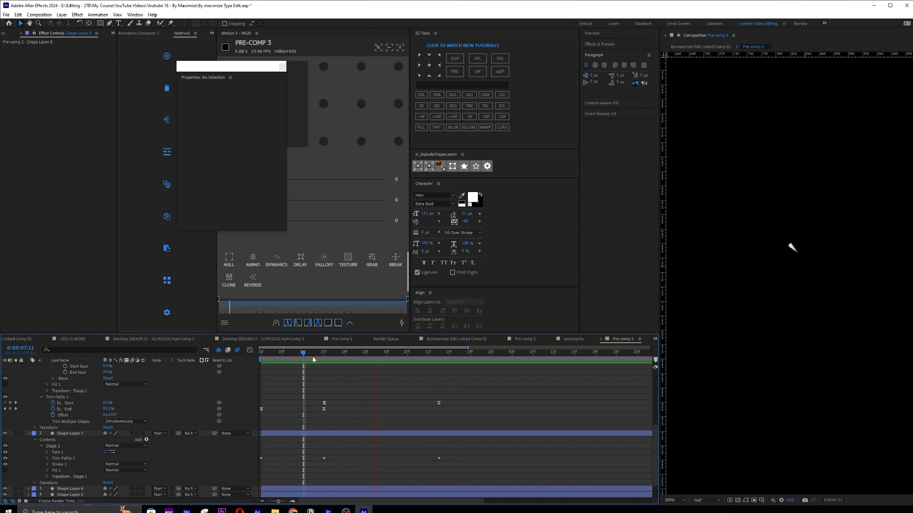
{"action": "key", "text": "space"}
Overlap the trim animations by moving the Start keyframes to 0:00:07:07 and 0:00:08:05 and the last End keyframe to 0:00:07:21, previewing the timing
{"action": "left_click_drag", "start_coordinate": [491, 390], "coordinate": [298, 403]}
{"action": "left_click", "coordinate": [261, 353]}
{"action": "key", "text": "space"}
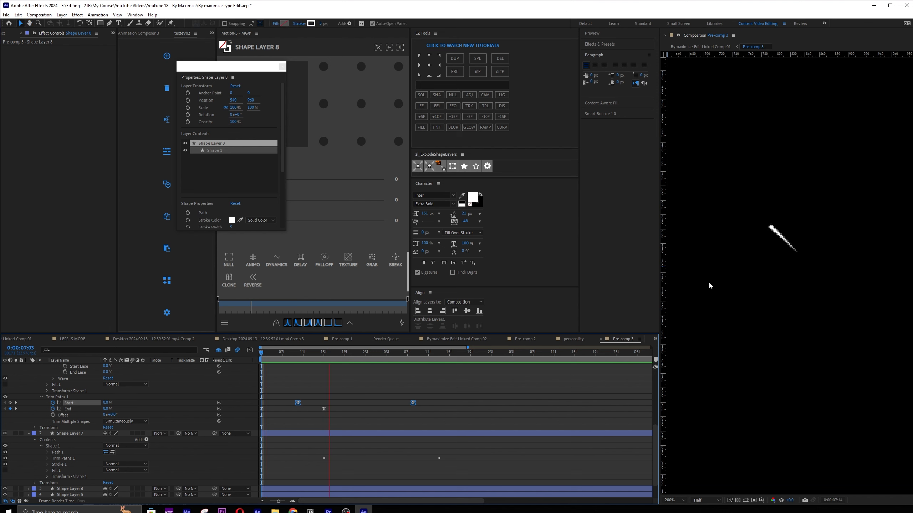
{"action": "key", "text": "space"}
{"action": "left_click_drag", "start_coordinate": [324, 409], "coordinate": [355, 410]}
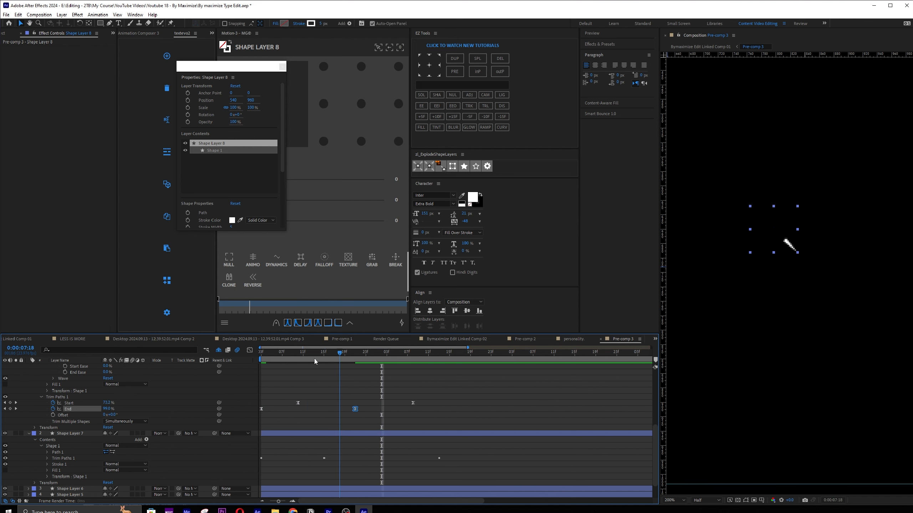
{"action": "key", "text": "space"}
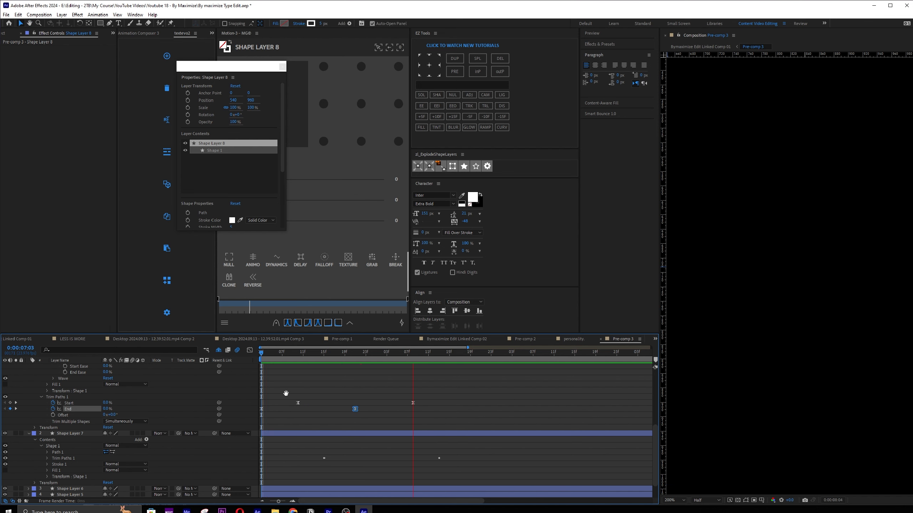
{"action": "key", "text": "space"}
{"action": "left_click_drag", "start_coordinate": [453, 396], "coordinate": [283, 403]}
{"action": "key", "text": "space"}
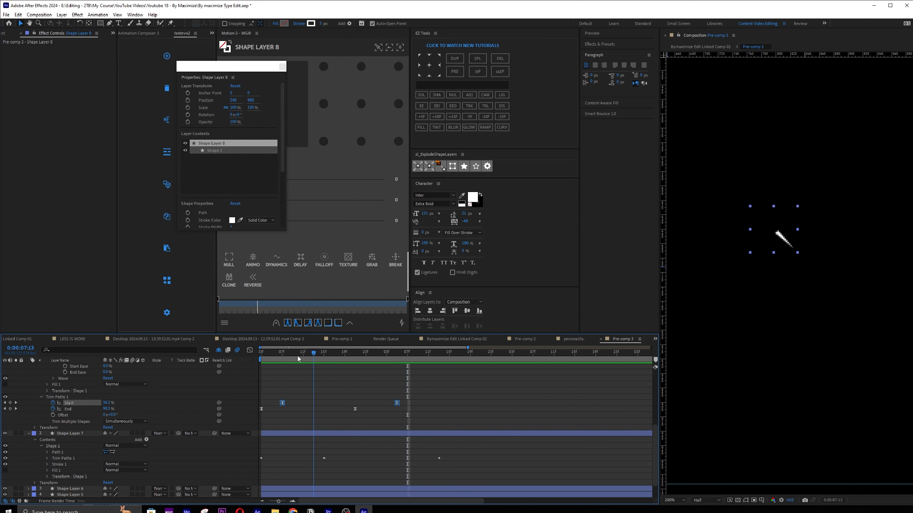
{"action": "key", "text": "space"}
Return to the Bymaximize Edit Linked Comp 01 composition and collapse the keyframed properties of Pre-comp 3
{"action": "key", "text": "Tab"}
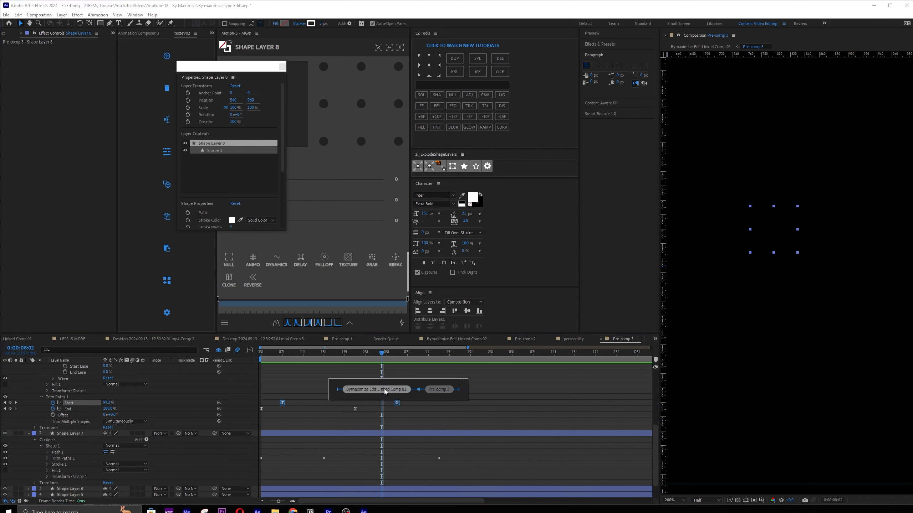
{"action": "left_click", "coordinate": [385, 391]}
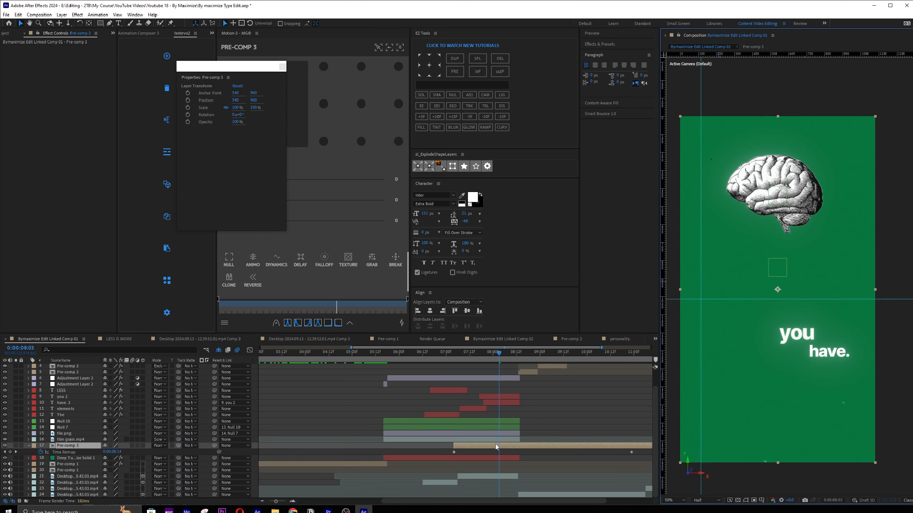
{"action": "key", "text": "u"}
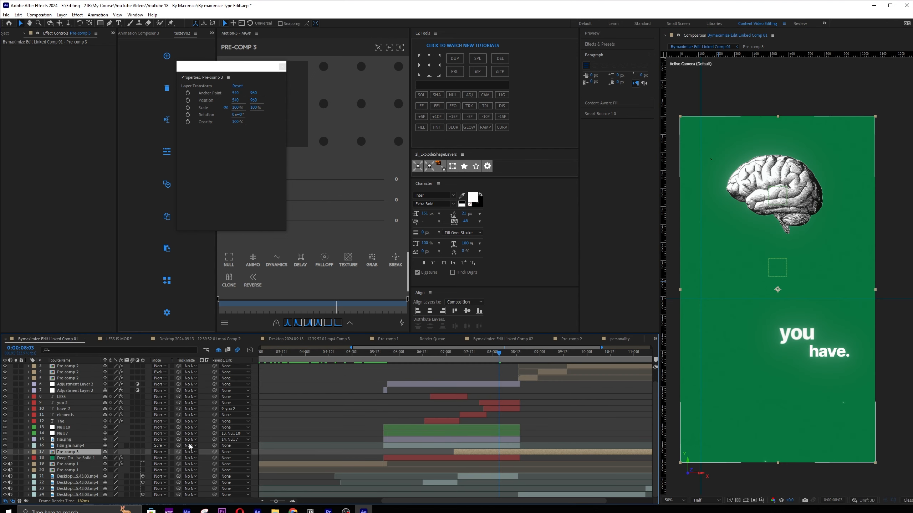
Inspect the film grain.mp4 footage in its own layer viewer and close the viewer
{"action": "left_click", "coordinate": [73, 446]}
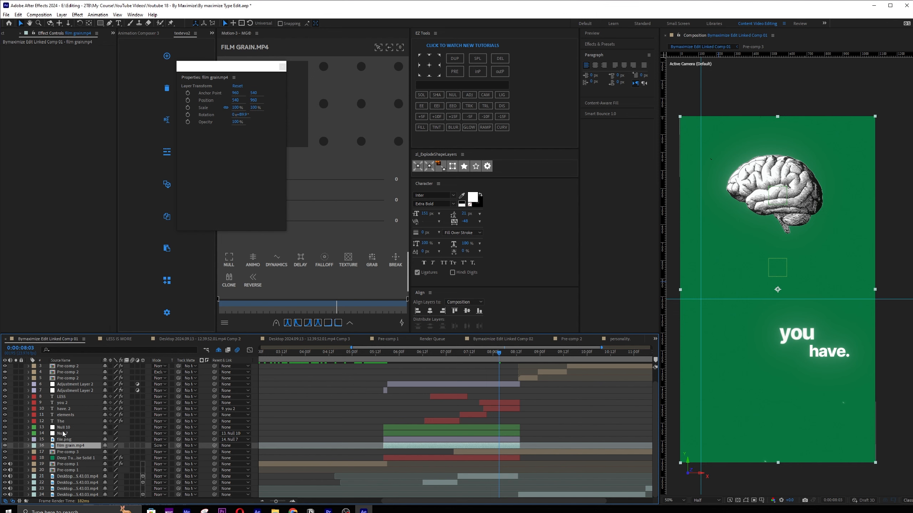
{"action": "double_click", "coordinate": [77, 447]}
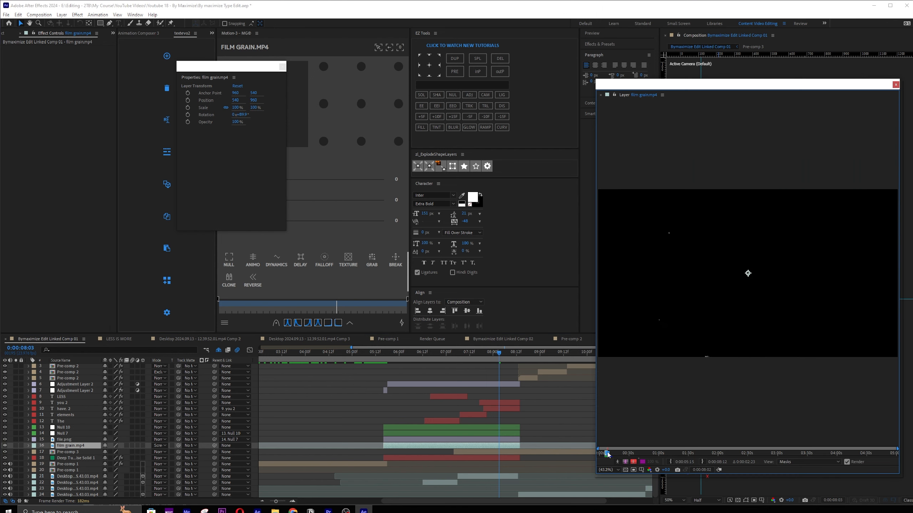
{"action": "left_click_drag", "start_coordinate": [607, 454], "coordinate": [607, 453]}
{"action": "left_click", "coordinate": [896, 84]}
Examine the file.png, film grain.mp4, Pre-comp 3 and Deep Turquoise solid layers, scrubbing back to 0:00:06:21
{"action": "left_click", "coordinate": [65, 439]}
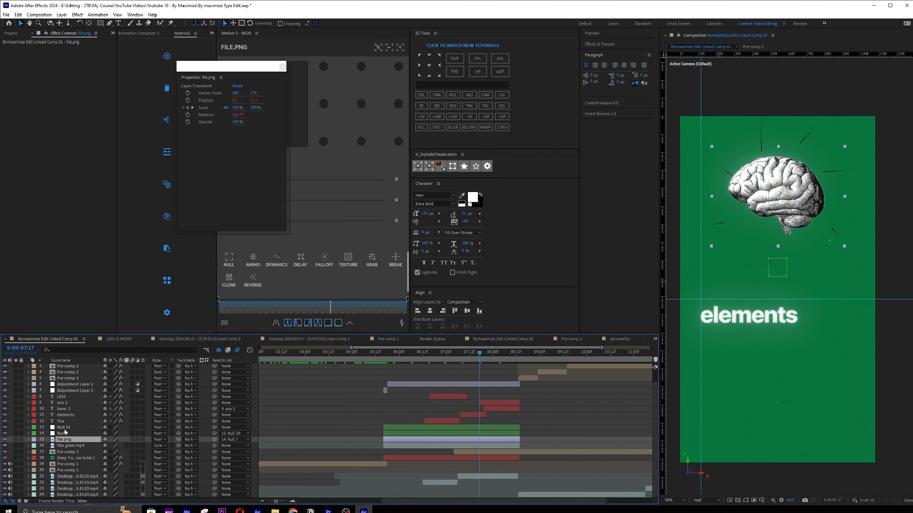
{"action": "left_click", "coordinate": [80, 453]}
{"action": "left_click", "coordinate": [78, 458]}
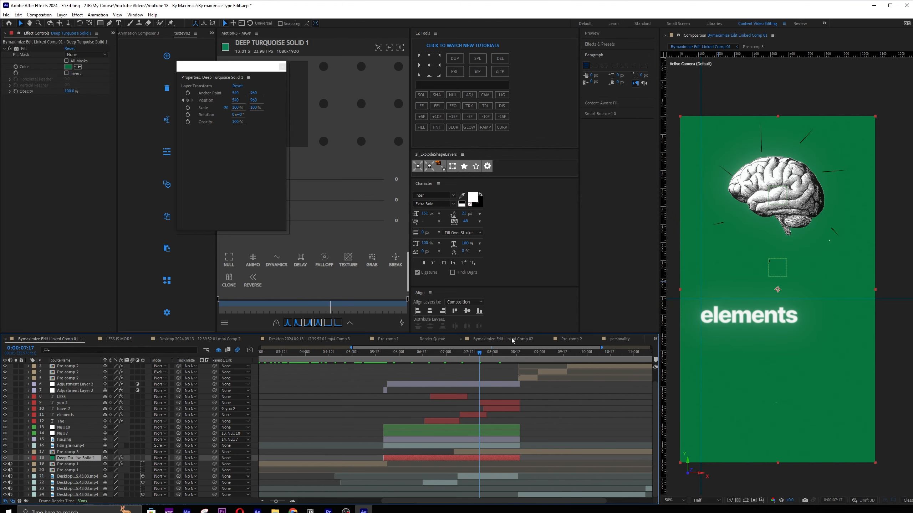
{"action": "left_click_drag", "start_coordinate": [499, 356], "coordinate": [440, 354]}
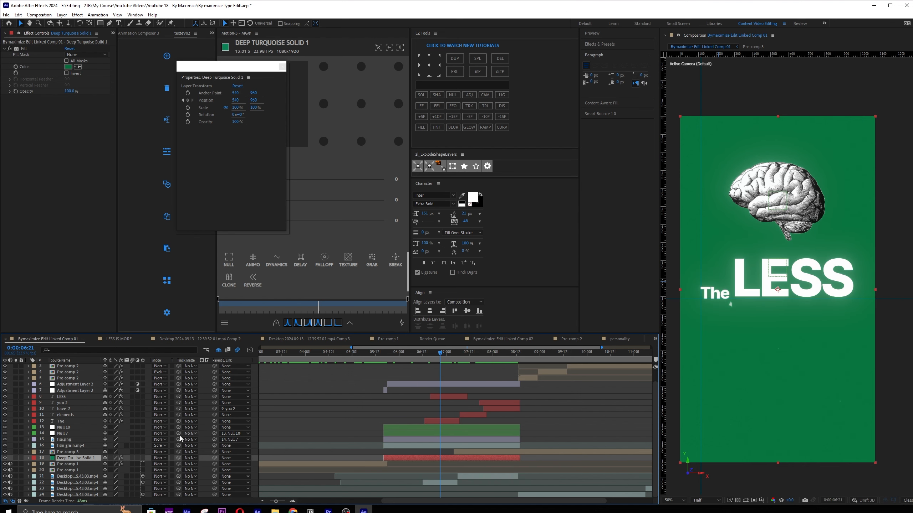
{"action": "left_click", "coordinate": [72, 446]}
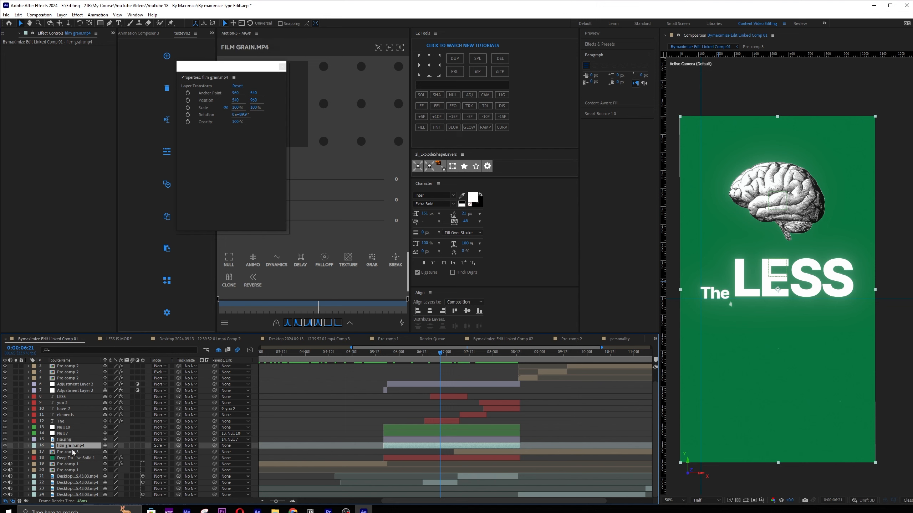
{"action": "left_click", "coordinate": [75, 452]}
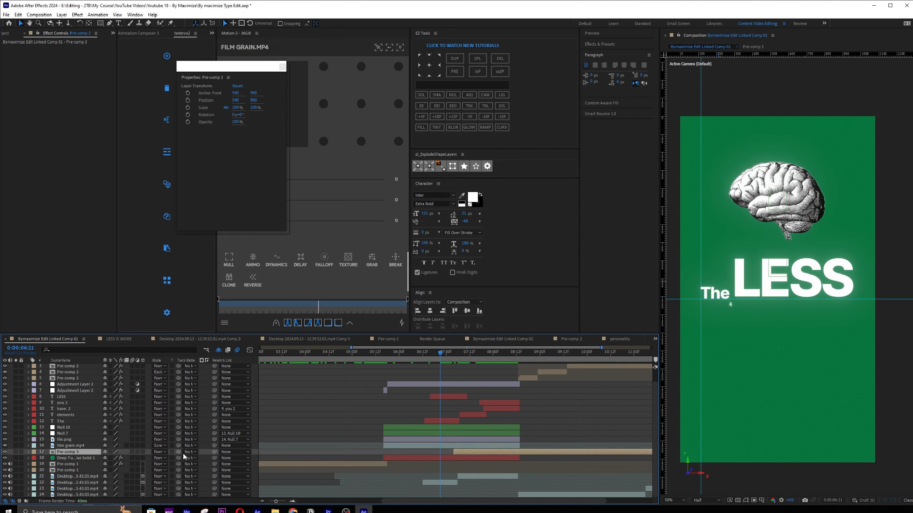
Toggle the visibility of the file.png brain layer off and on, and scrub back to 0:00:06:02 to review it
{"action": "scroll", "coordinate": [460, 471], "scroll_direction": "up", "scroll_amount": 2}
{"action": "left_click", "coordinate": [444, 393]}
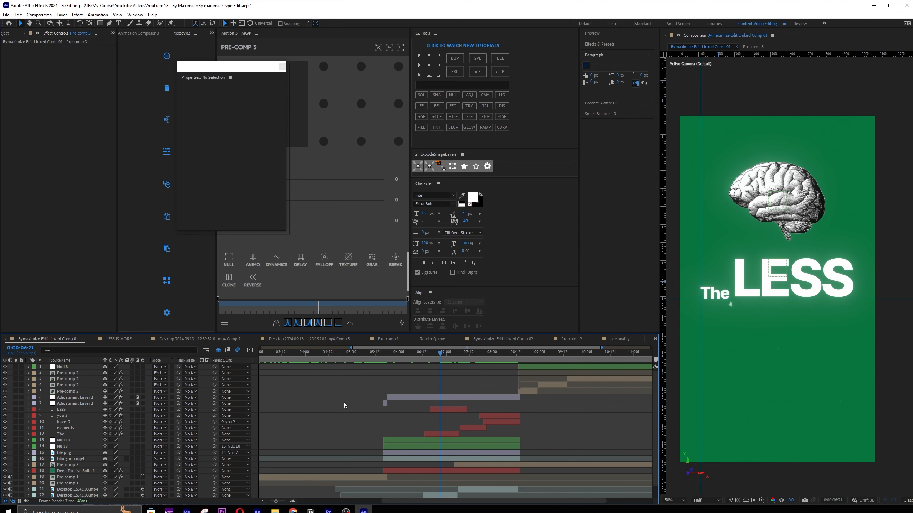
{"action": "left_click", "coordinate": [448, 409]}
{"action": "left_click", "coordinate": [67, 452]}
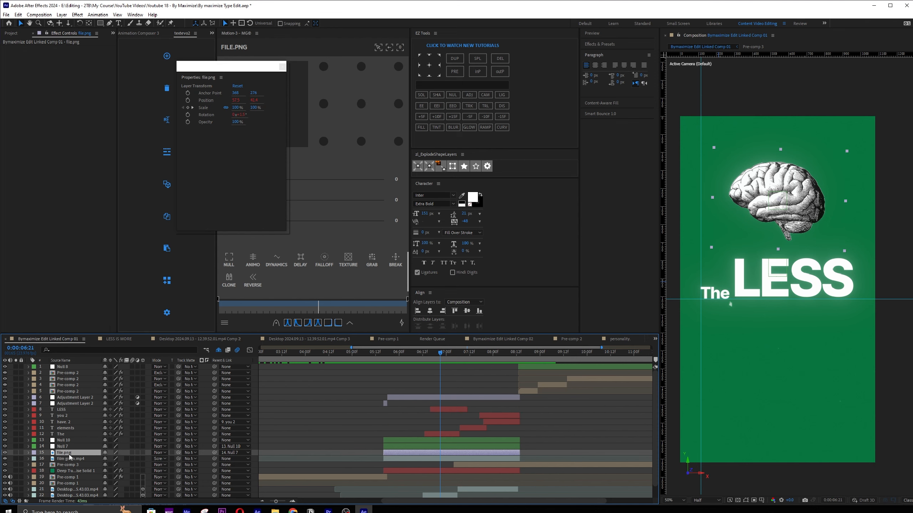
{"action": "double_click", "coordinate": [5, 453]}
{"action": "left_click_drag", "start_coordinate": [481, 356], "coordinate": [402, 353]}
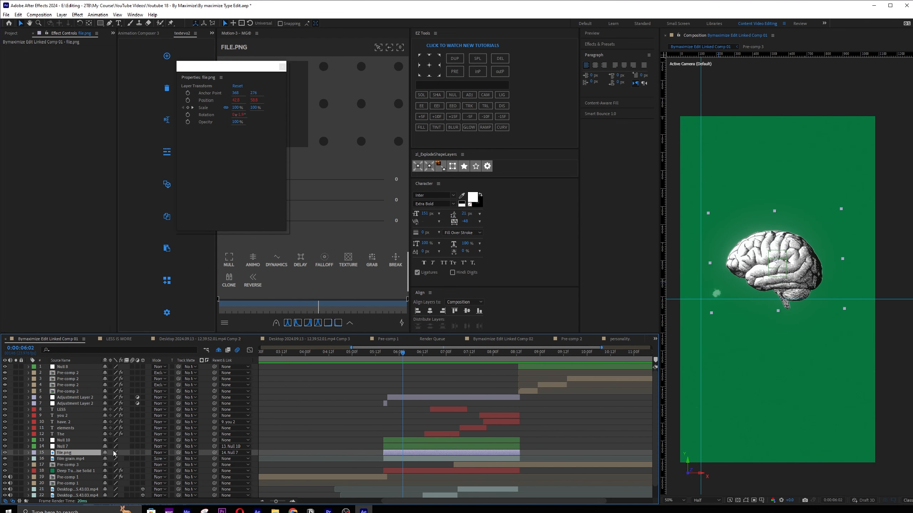
Expand the transform properties of file.png, inspect its Position expression and delete that expression
{"action": "left_click", "coordinate": [29, 453]}
{"action": "left_click", "coordinate": [298, 469]}
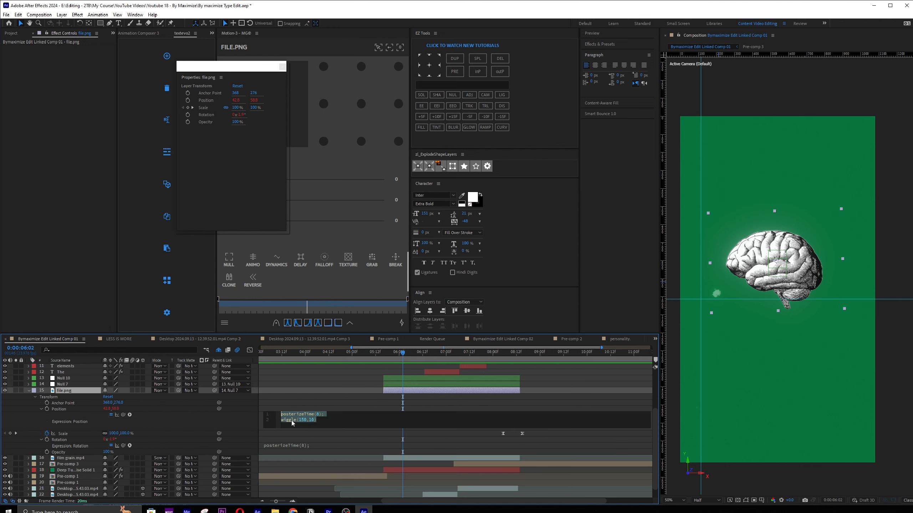
{"action": "left_click", "coordinate": [317, 398]}
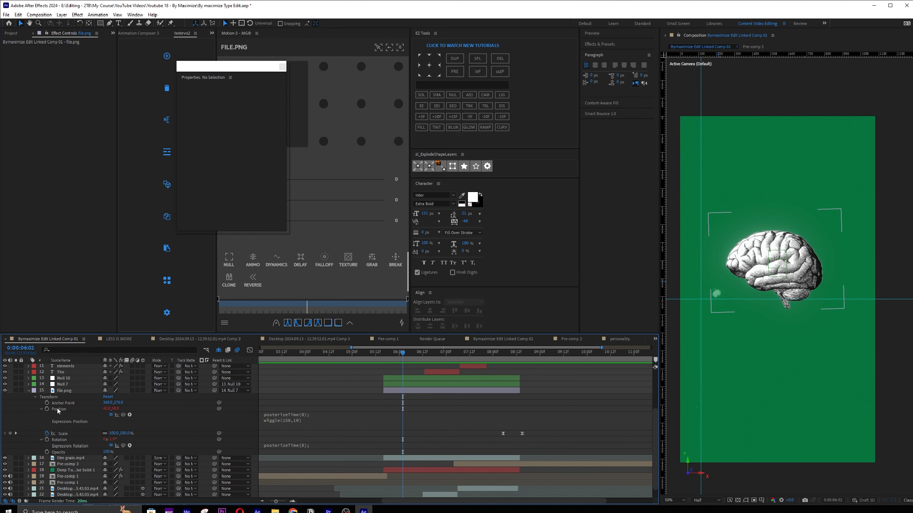
{"action": "left_click", "coordinate": [89, 419]}
{"action": "key", "text": "Delete"}
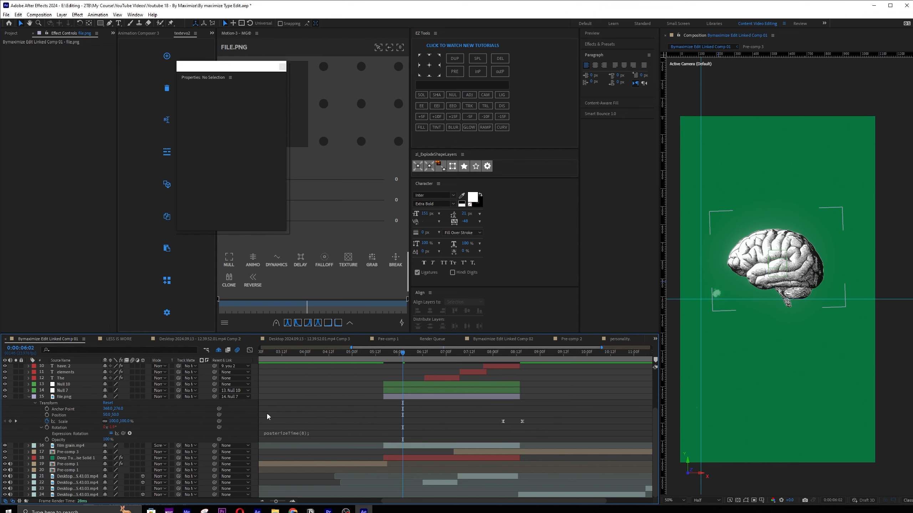
Add an expression to the Position of file.png containing posterizeTime(8);
{"action": "left_click", "coordinate": [48, 415], "text": "alt"}
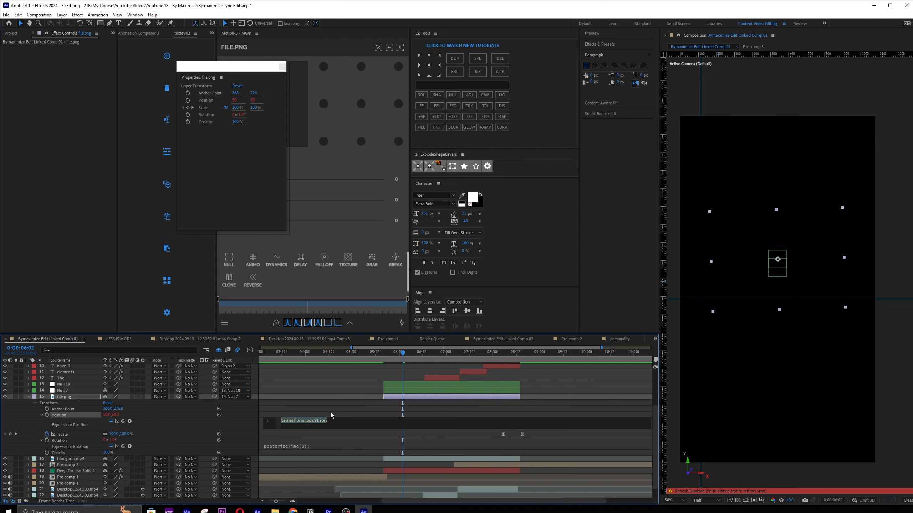
{"action": "type", "text": "pos"}
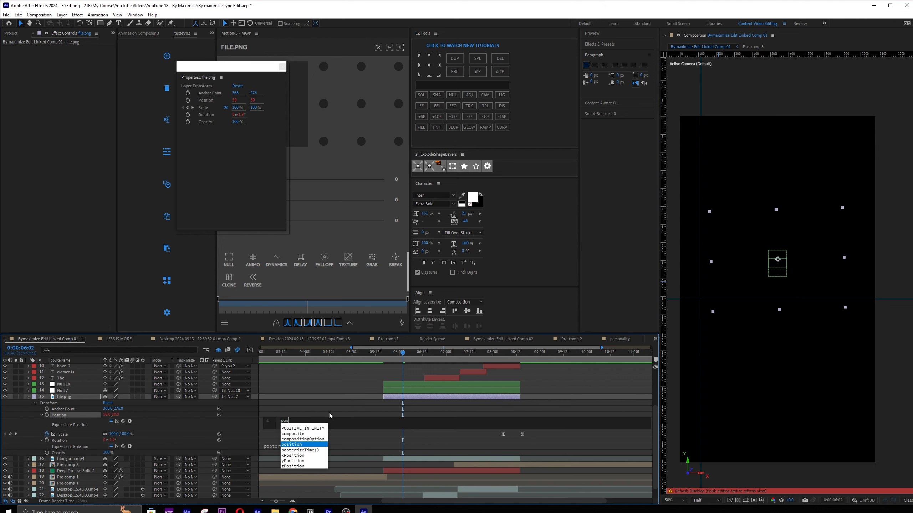
{"action": "left_click", "coordinate": [309, 450]}
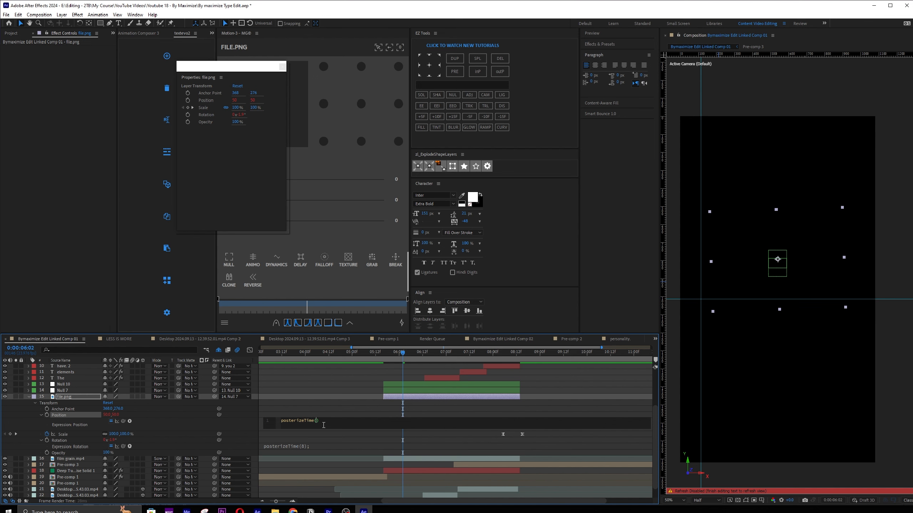
{"action": "left_click", "coordinate": [375, 432]}
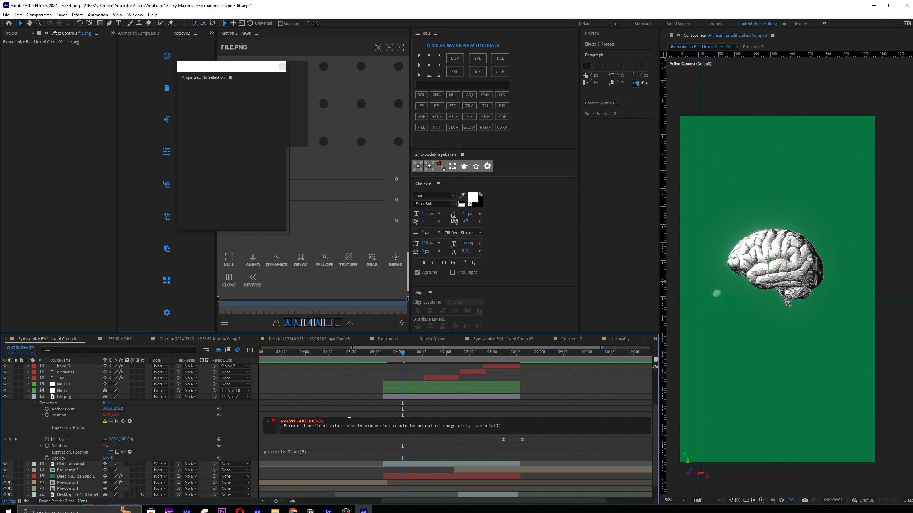
Add a second line, wiggle(1500,4), to the Position expression of file.png
{"action": "left_click", "coordinate": [349, 420]}
{"action": "key", "text": "Return"}
{"action": "type", "text": "wi"}
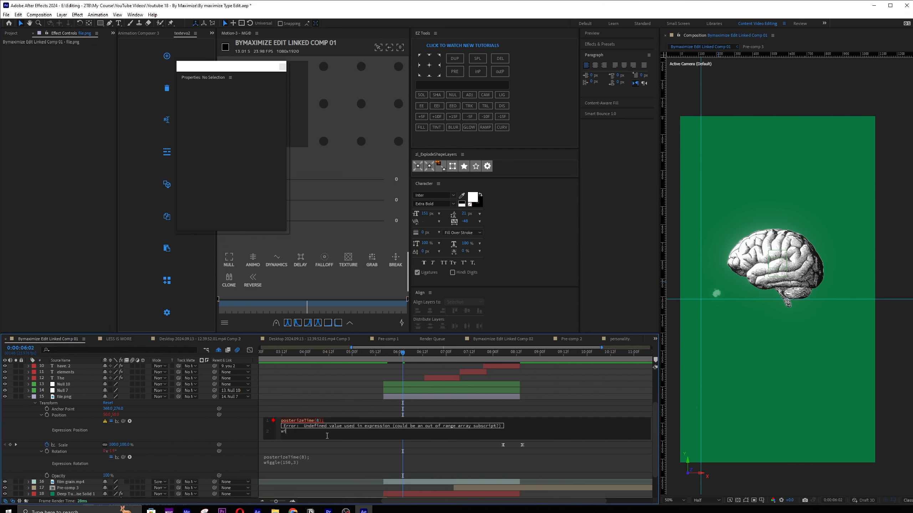
{"action": "type", "text": "ggl"}
{"action": "key", "text": "Return"}
{"action": "left_click", "coordinate": [296, 428]}
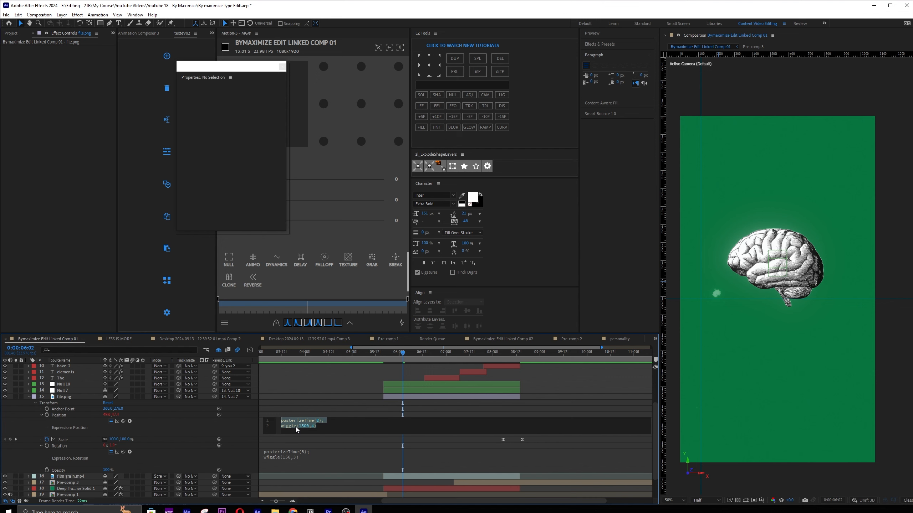
Change the wiggle in file.png's Position expression to wiggle(150,4), preview the brain's shake from 0:00:05:22 and collapse the layer's properties
{"action": "left_click", "coordinate": [305, 427]}
{"action": "key", "text": "BackSpace"}
{"action": "left_click", "coordinate": [342, 399]}
{"action": "left_click", "coordinate": [287, 424]}
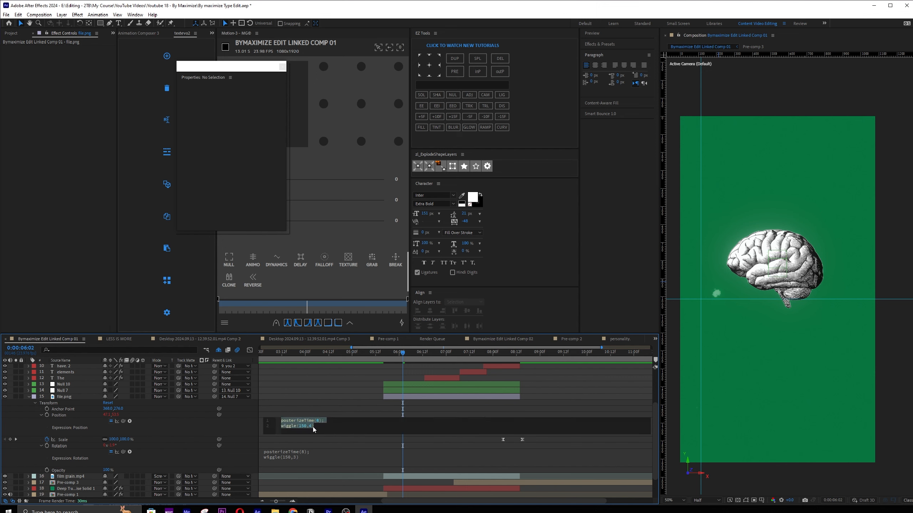
{"action": "mouse_move", "coordinate": [403, 352]}
{"action": "left_mouse_down"}
{"action": "mouse_move", "coordinate": [478, 354]}
{"action": "mouse_move", "coordinate": [397, 355]}
{"action": "left_mouse_up"}
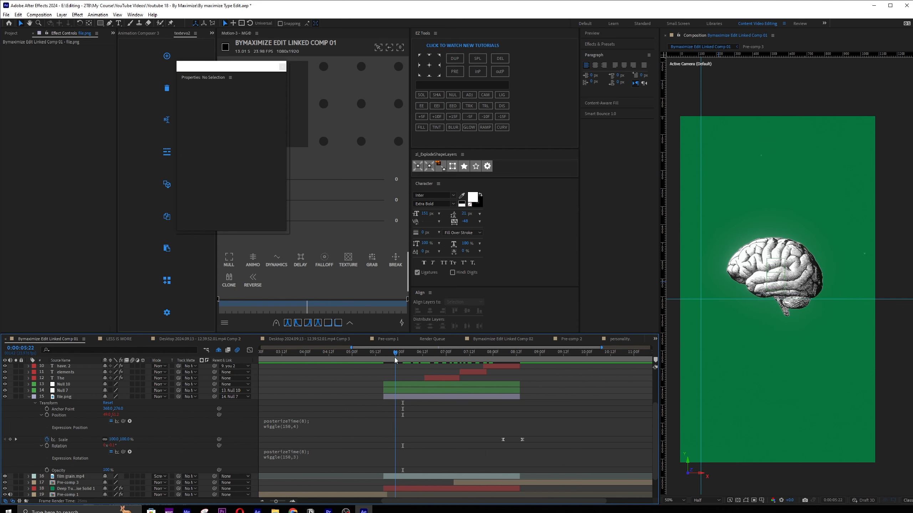
{"action": "key", "text": "space"}
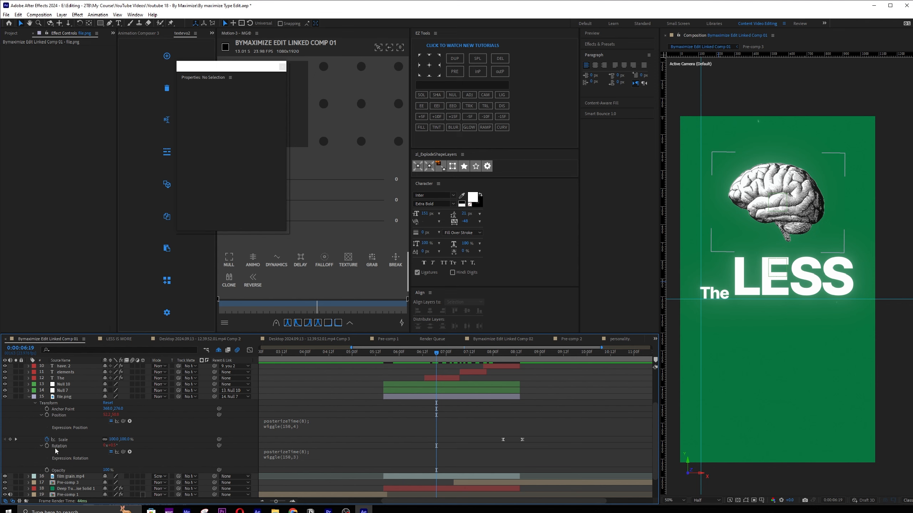
{"action": "key", "text": "u"}
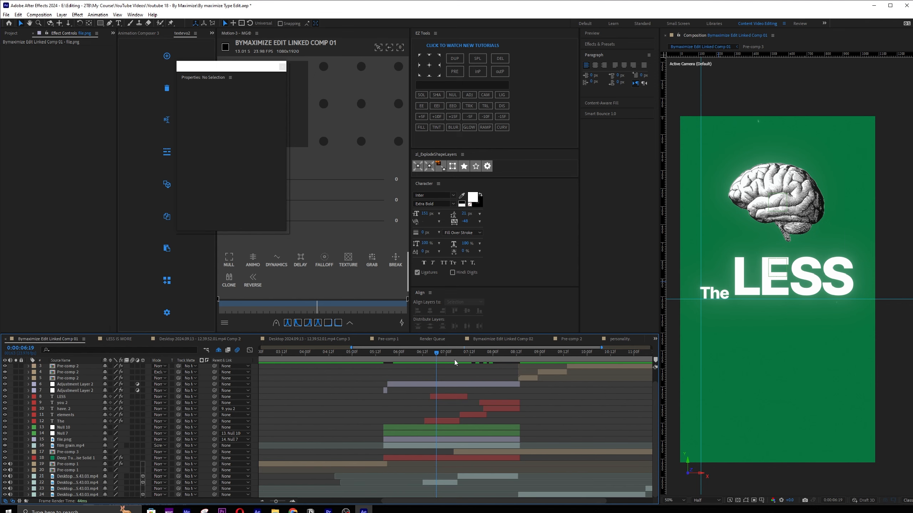
Examine the you 2 and have. 2 text layers, the Adjustment Layer 2 effects and the composition's remaining scenes
{"action": "left_click_drag", "start_coordinate": [436, 352], "coordinate": [485, 352]}
{"action": "left_click", "coordinate": [489, 404]}
{"action": "left_click", "coordinate": [491, 409]}
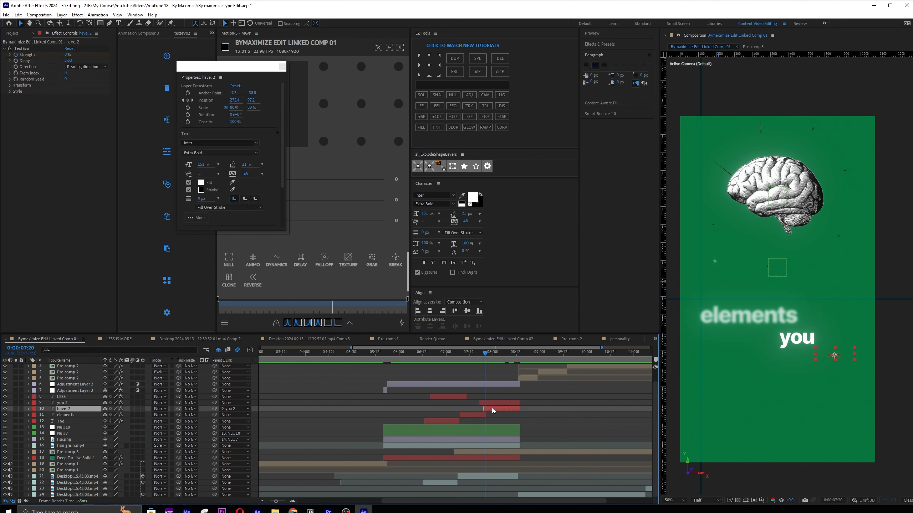
{"action": "left_click", "coordinate": [494, 403]}
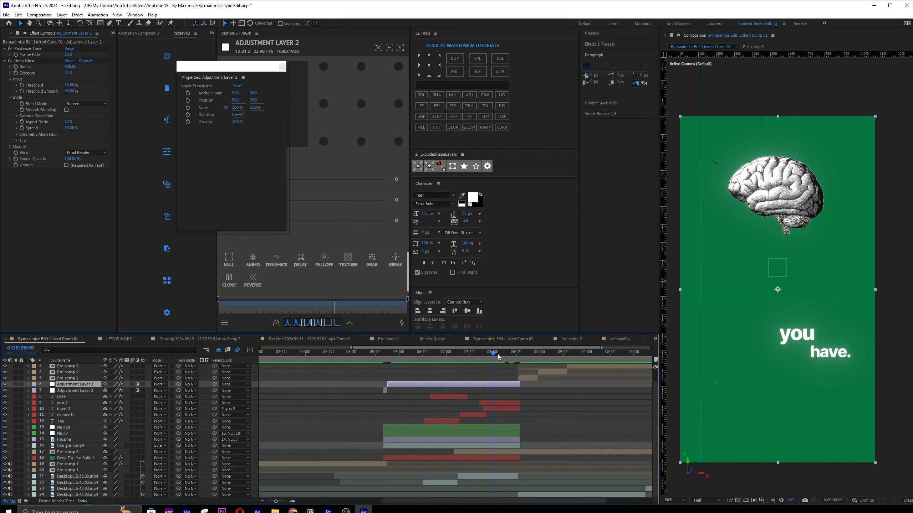
{"action": "left_click_drag", "start_coordinate": [499, 357], "coordinate": [534, 355]}
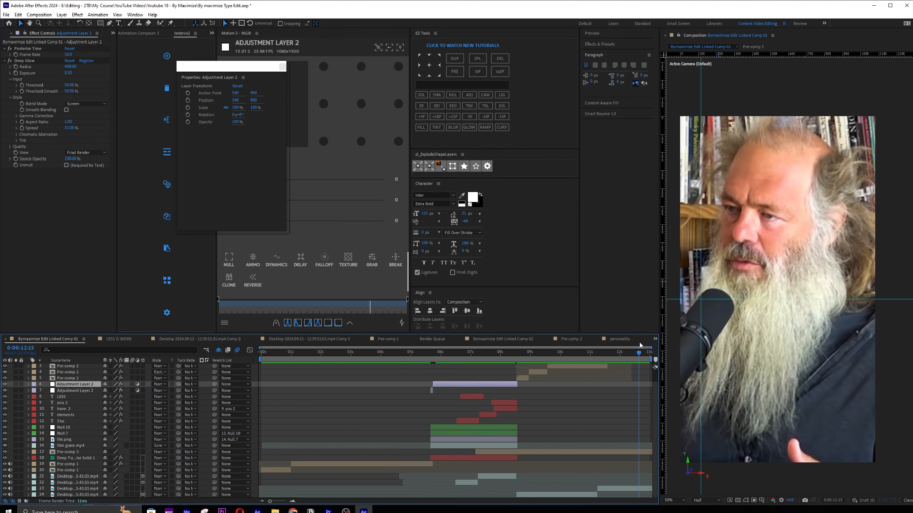
{"action": "left_click_drag", "start_coordinate": [640, 346], "coordinate": [466, 378]}
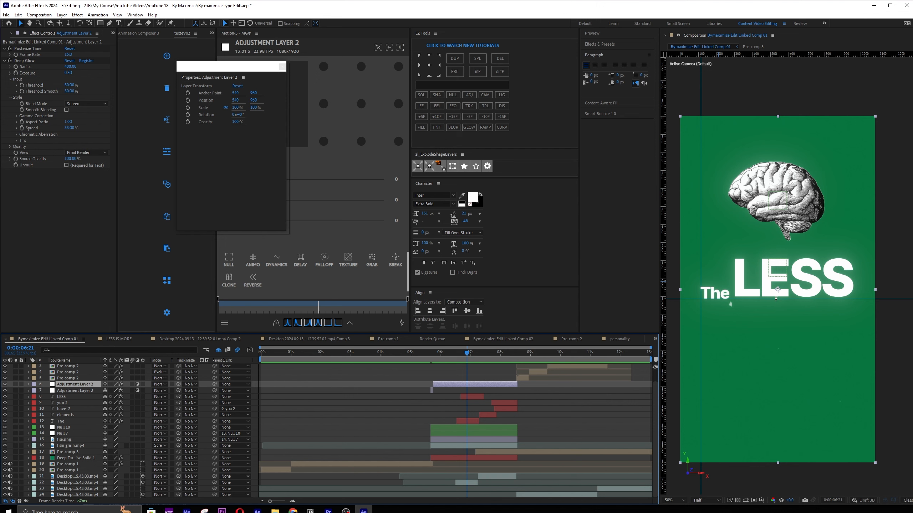
{"action": "right_click", "coordinate": [764, 354]}
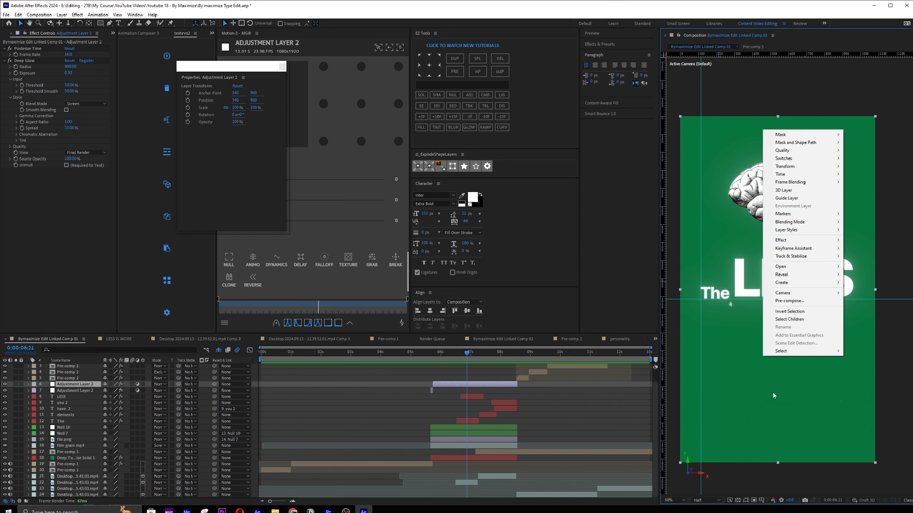
{"action": "left_click", "coordinate": [579, 408]}
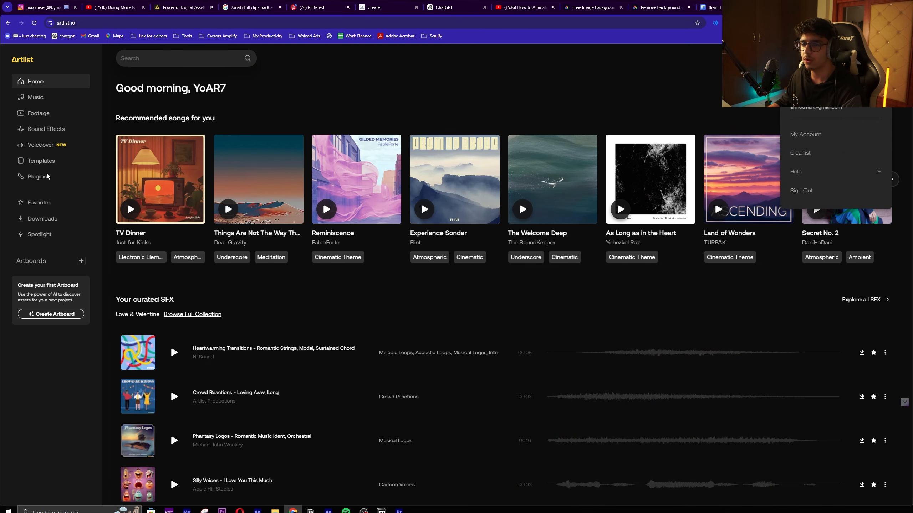
Check the downloaded songs on Artlist, switch to Premiere Pro and place Flew Too Close to the Sun.wav on audio track 2 at the sequence start
{"action": "double_click", "coordinate": [45, 222]}
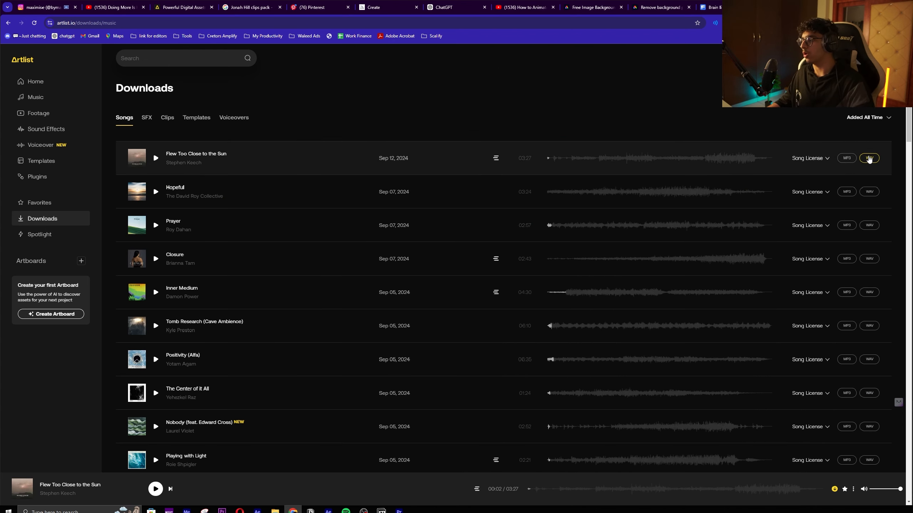
{"action": "left_click", "coordinate": [399, 510]}
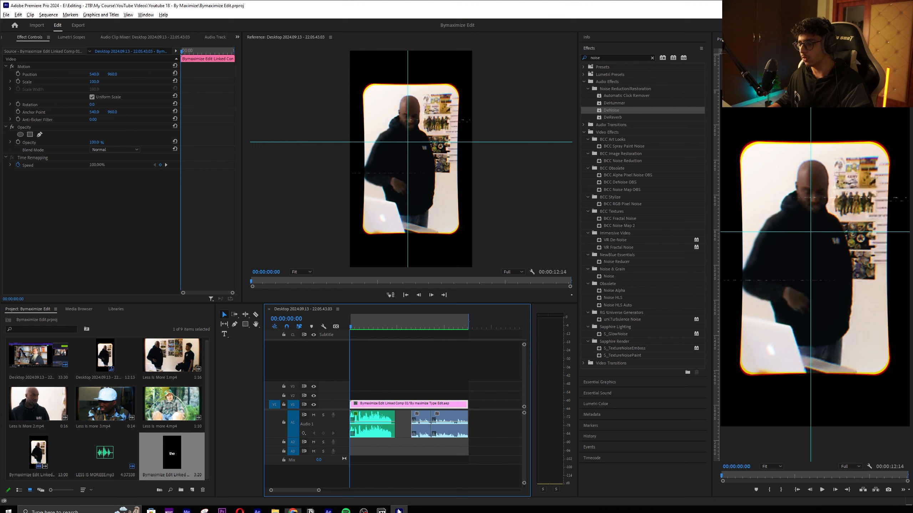
{"action": "left_click", "coordinate": [400, 354]}
{"action": "key", "text": "ctrl"}
{"action": "key", "text": "ctrl"}
{"action": "type", "text": "flew to"}
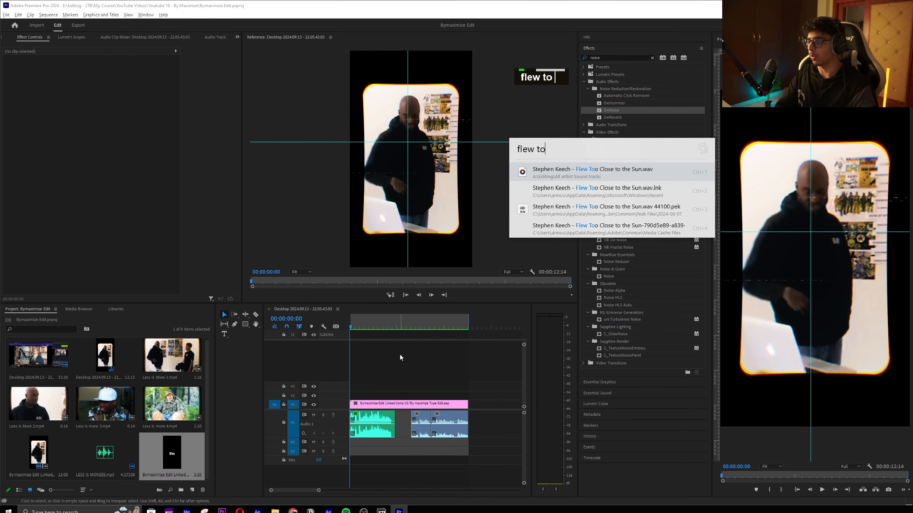
{"action": "left_click_drag", "start_coordinate": [592, 172], "coordinate": [356, 444]}
{"action": "key", "text": "ctrl+s"}
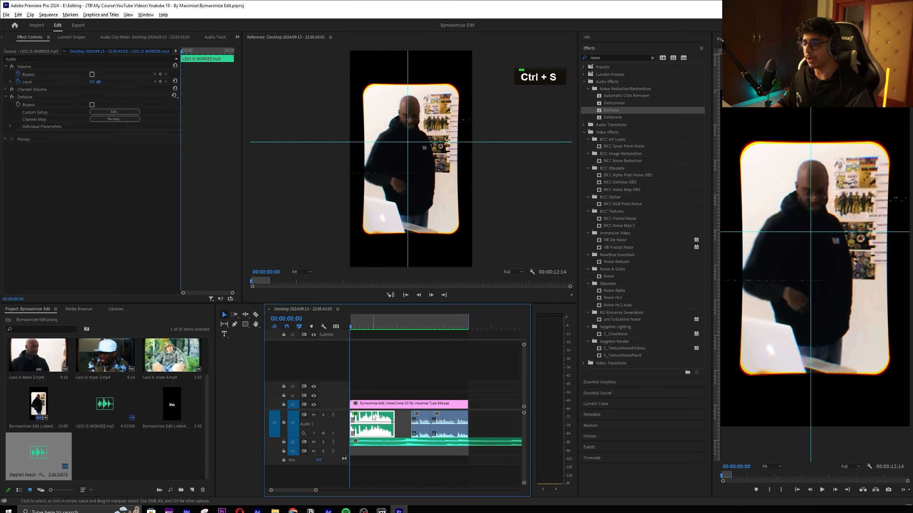
Inspect the DeNoise custom setup of the LESS IS MOREEE.mp3 clip and close its editor
{"action": "left_click", "coordinate": [114, 112]}
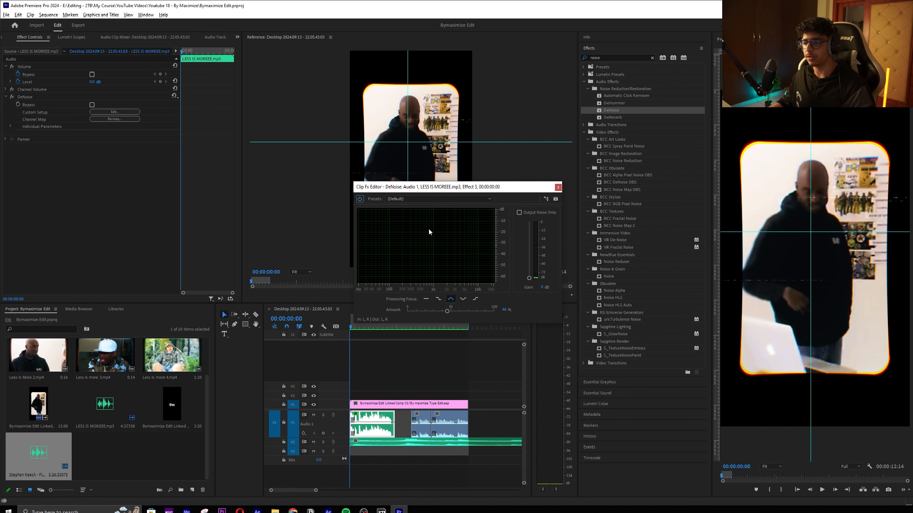
{"action": "left_click", "coordinate": [557, 187]}
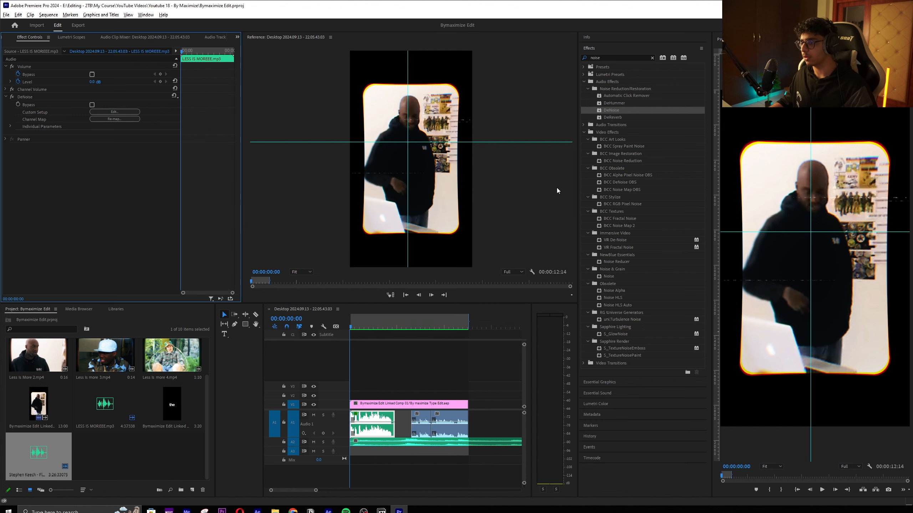
{"action": "left_click", "coordinate": [426, 374]}
Expand audio track 2, widen the timeline area and preview the edit with the music
{"action": "left_click", "coordinate": [396, 442]}
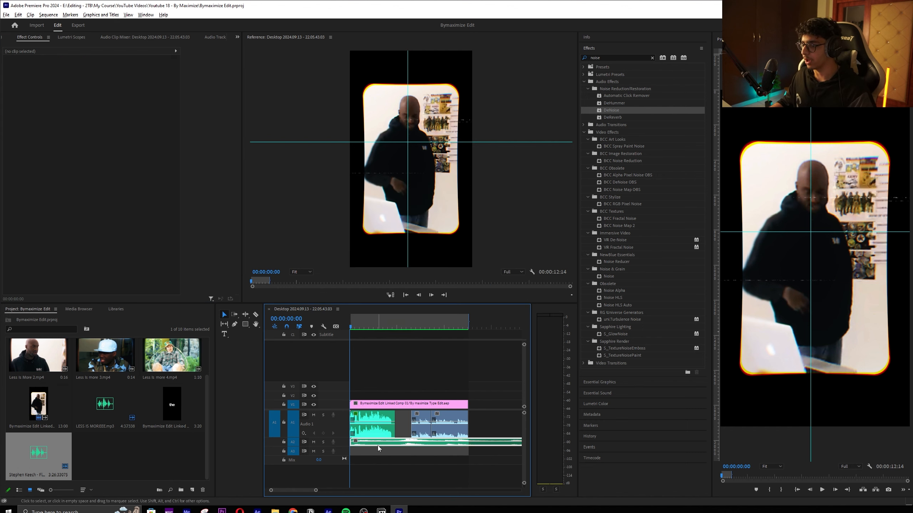
{"action": "double_click", "coordinate": [343, 447]}
{"action": "scroll", "coordinate": [370, 443], "scroll_direction": "up", "scroll_amount": 2}
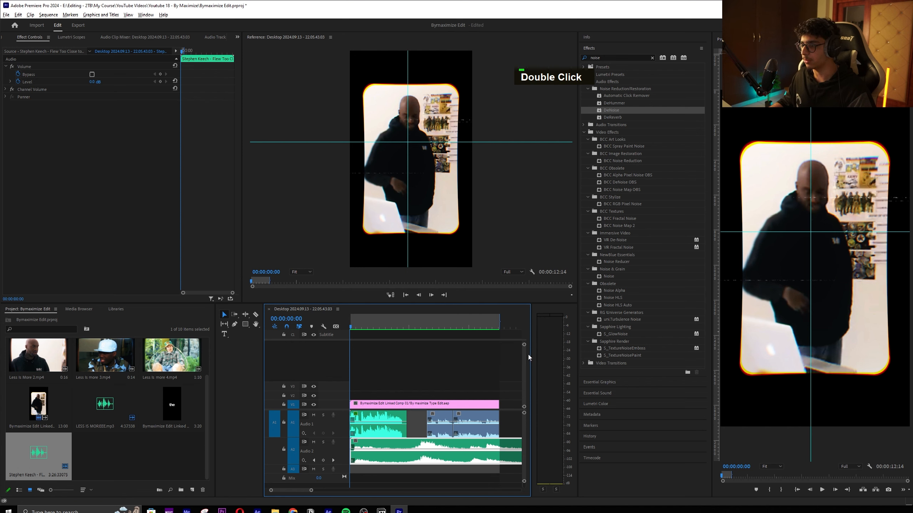
{"action": "left_click_drag", "start_coordinate": [529, 356], "coordinate": [623, 344]}
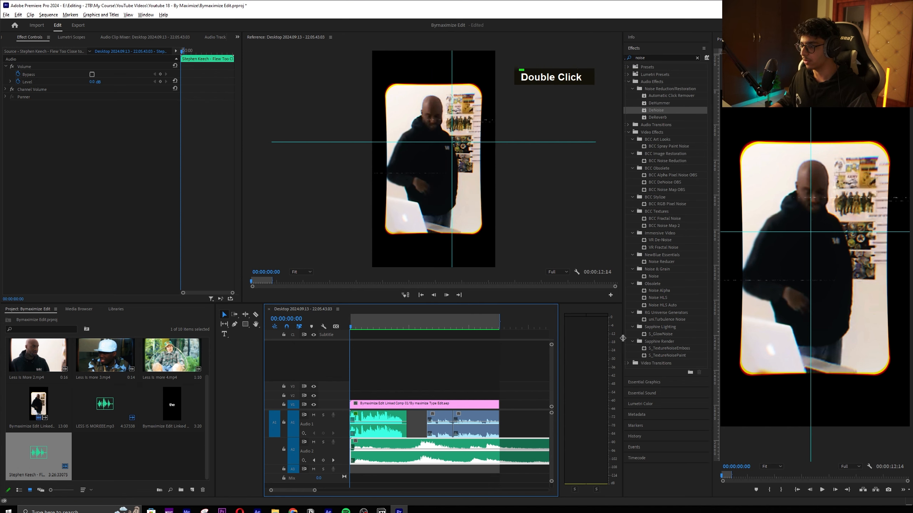
{"action": "key", "text": "space"}
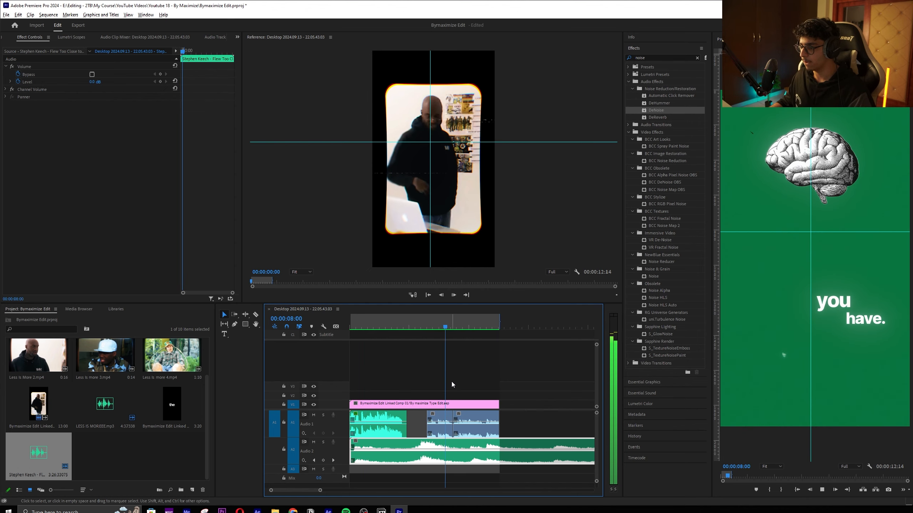
{"action": "key", "text": "space"}
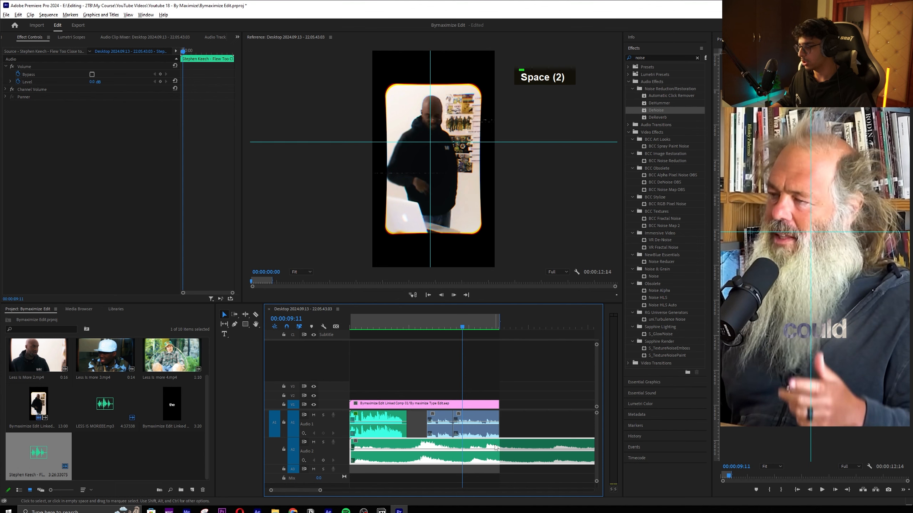
Load the music clip in the Source monitor, mark its beat at 00:00:05:22 and play the edit's opening
{"action": "double_click", "coordinate": [496, 446]}
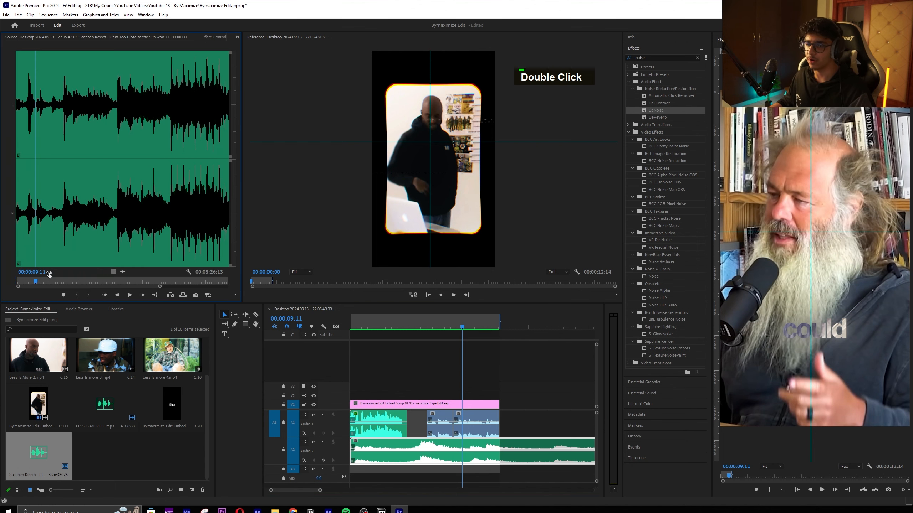
{"action": "left_click", "coordinate": [395, 369]}
{"action": "key", "text": "space"}
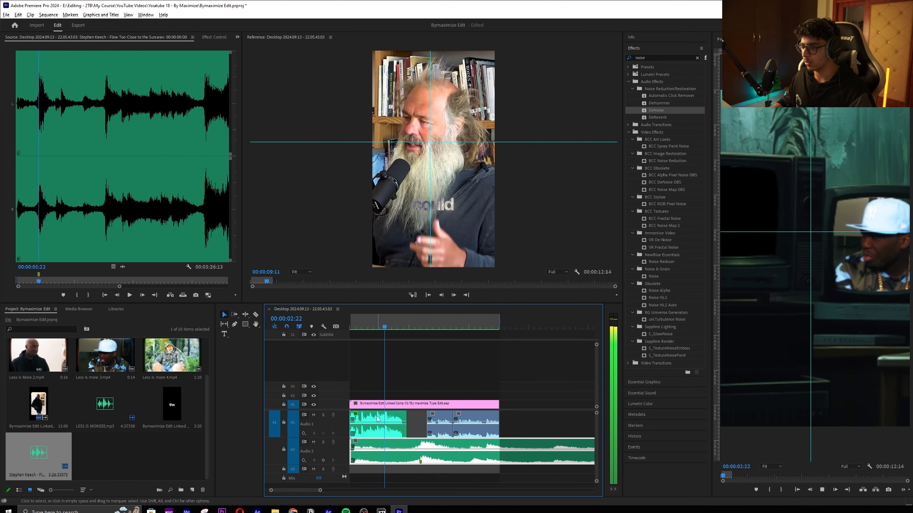
{"action": "scroll", "coordinate": [388, 419], "scroll_direction": "up", "scroll_amount": 2}
{"action": "key", "text": "space"}
{"action": "scroll", "coordinate": [388, 420], "scroll_direction": "down", "scroll_amount": 5}
Trim the music clip's start to a duration of 00:03:25:00, align it with the sequence start and preview the edit
{"action": "mouse_move", "coordinate": [351, 447]}
{"action": "left_mouse_down"}
{"action": "mouse_move", "coordinate": [406, 443]}
{"action": "mouse_move", "coordinate": [351, 442]}
{"action": "left_mouse_up"}
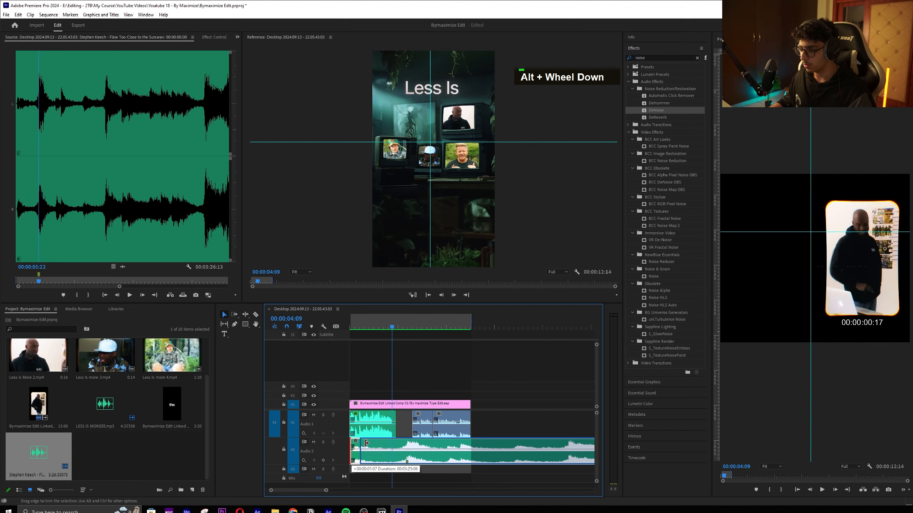
{"action": "scroll", "coordinate": [390, 443], "scroll_direction": "up", "scroll_amount": 1}
{"action": "scroll", "coordinate": [390, 445], "scroll_direction": "up", "scroll_amount": 2}
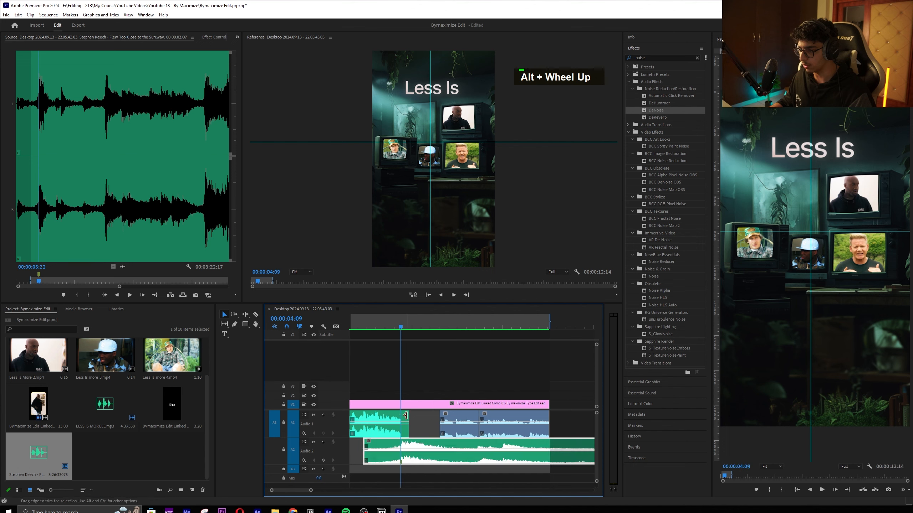
{"action": "left_click", "coordinate": [365, 323]}
{"action": "key", "text": "space"}
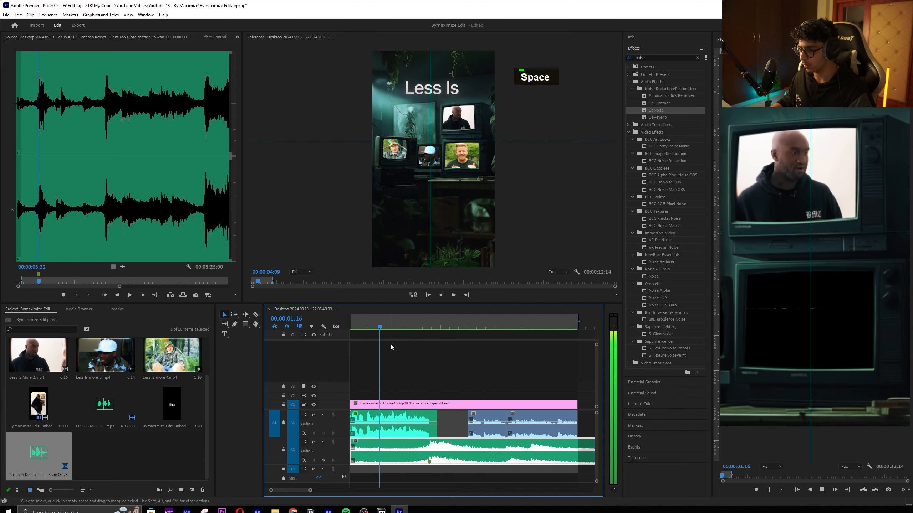
{"action": "scroll", "coordinate": [451, 468], "scroll_direction": "up", "scroll_amount": 1}
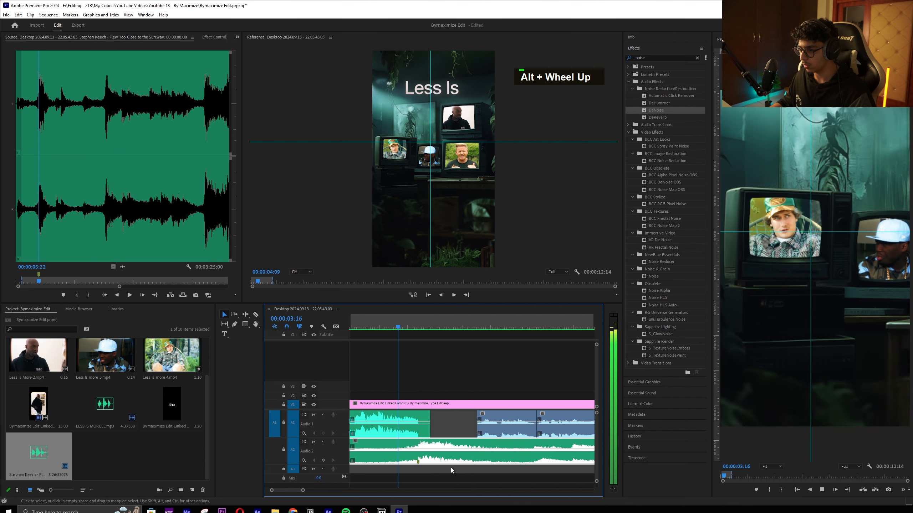
{"action": "scroll", "coordinate": [475, 453], "scroll_direction": "down", "scroll_amount": 1}
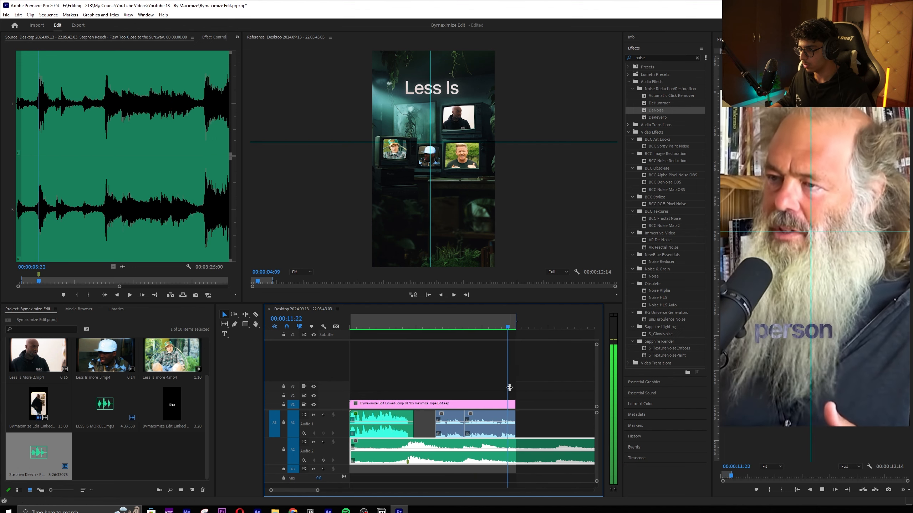
{"action": "key", "text": "space"}
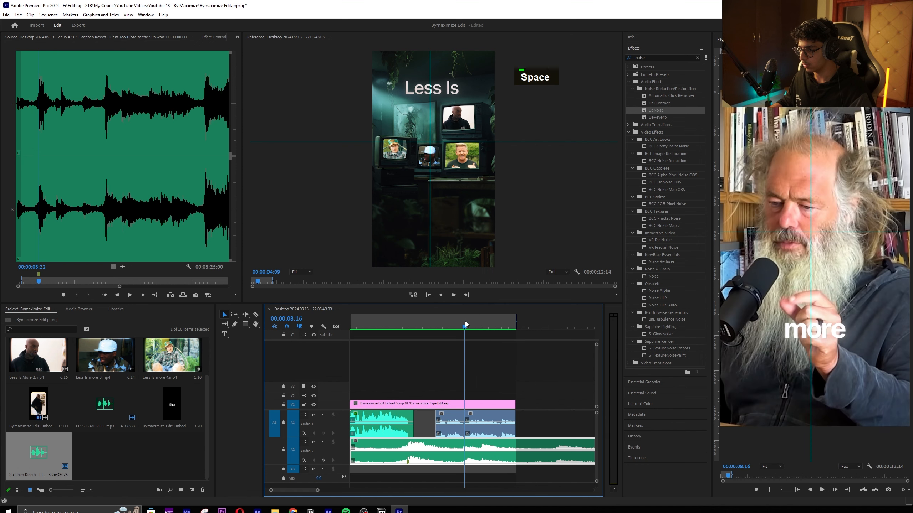
Cut out the music section following 00:00:11:06 and move the remaining part onto audio track 3, overlapping the first part's end
{"action": "scroll", "coordinate": [523, 430], "scroll_direction": "up", "scroll_amount": 1}
{"action": "key", "text": "space"}
{"action": "key", "text": "Delete"}
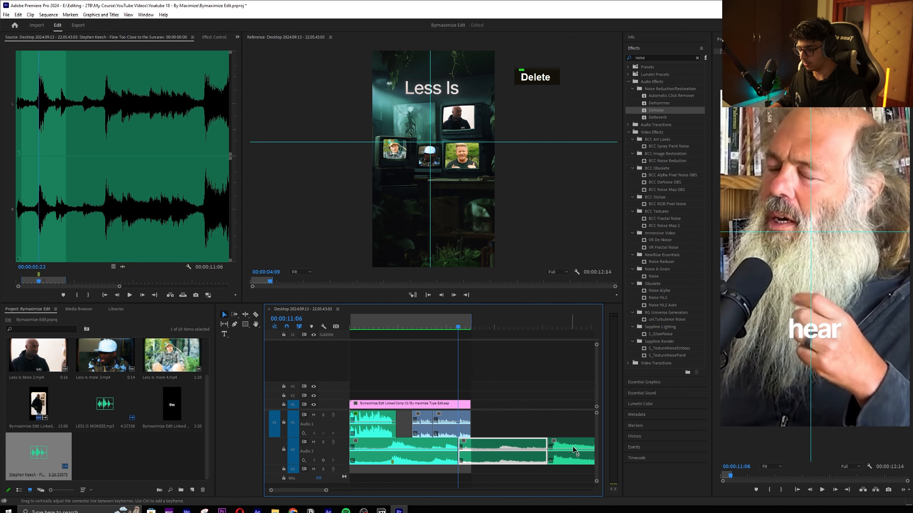
{"action": "left_click_drag", "start_coordinate": [574, 454], "coordinate": [499, 471]}
{"action": "scroll", "coordinate": [460, 474], "scroll_direction": "up", "scroll_amount": 1}
{"action": "double_click", "coordinate": [337, 469]}
{"action": "key", "text": "space"}
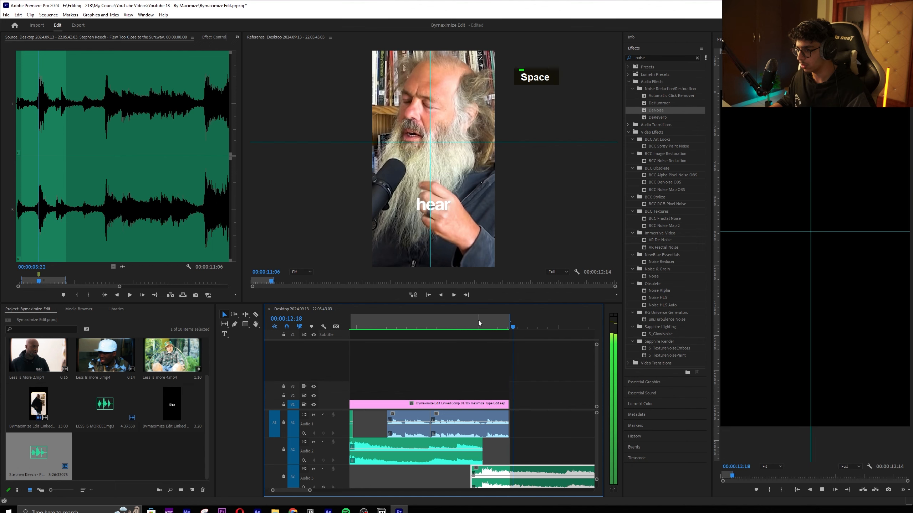
{"action": "key", "text": "space"}
Shorten the music clip on audio track 2 to 00:00:07:19 and add Constant Power fades at both ends
{"action": "key", "text": "space"}
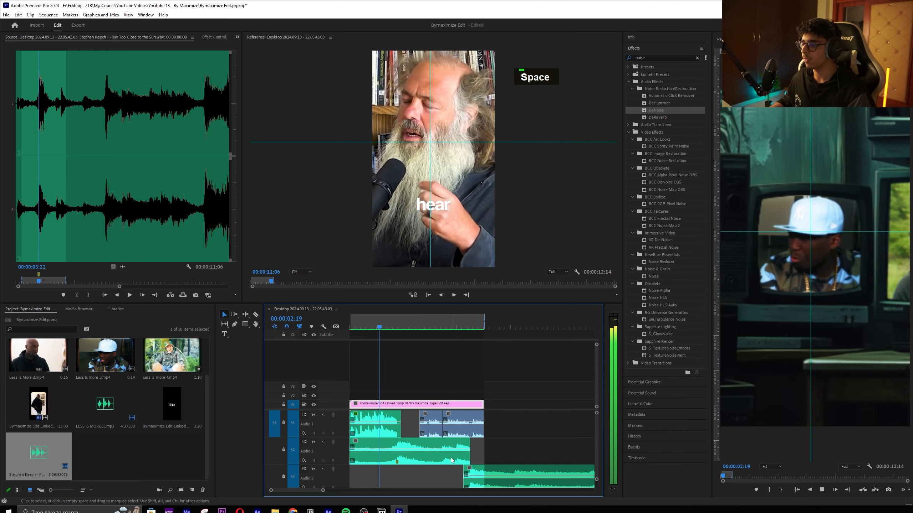
{"action": "key", "text": "space"}
{"action": "key", "text": "space"}
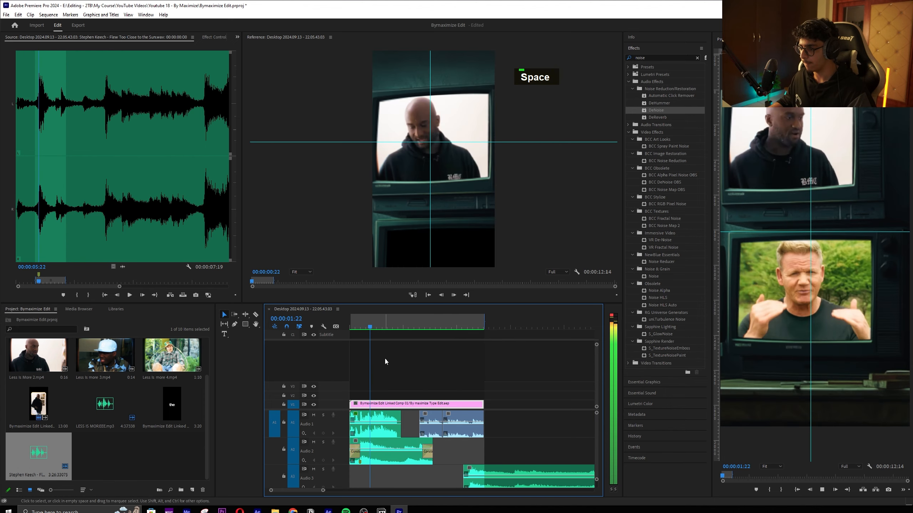
{"action": "scroll", "coordinate": [402, 445], "scroll_direction": "up", "scroll_amount": 2}
{"action": "key", "text": "space"}
Trim the track 2 music clip to 00:00:06:05 and move the track 3 music clip earlier so it overlaps the closing fade
{"action": "left_click", "coordinate": [441, 325]}
{"action": "key", "text": "space"}
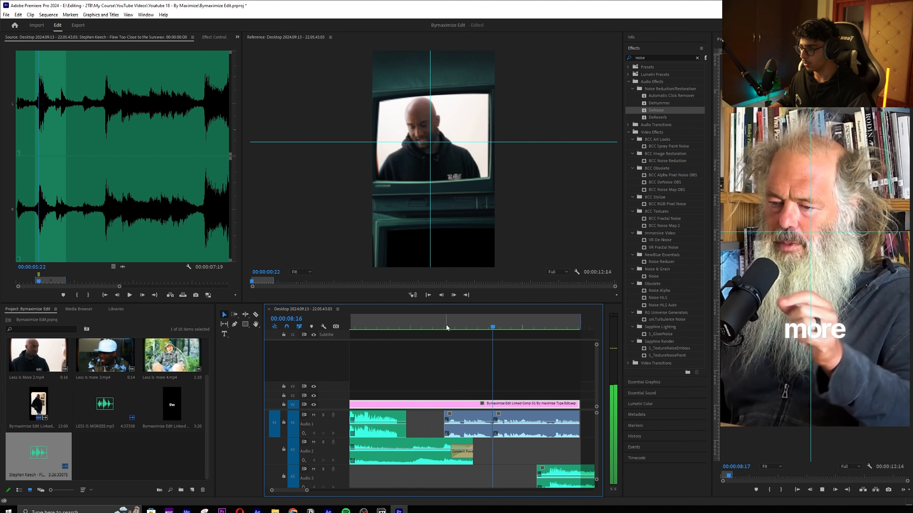
{"action": "left_click", "coordinate": [403, 326]}
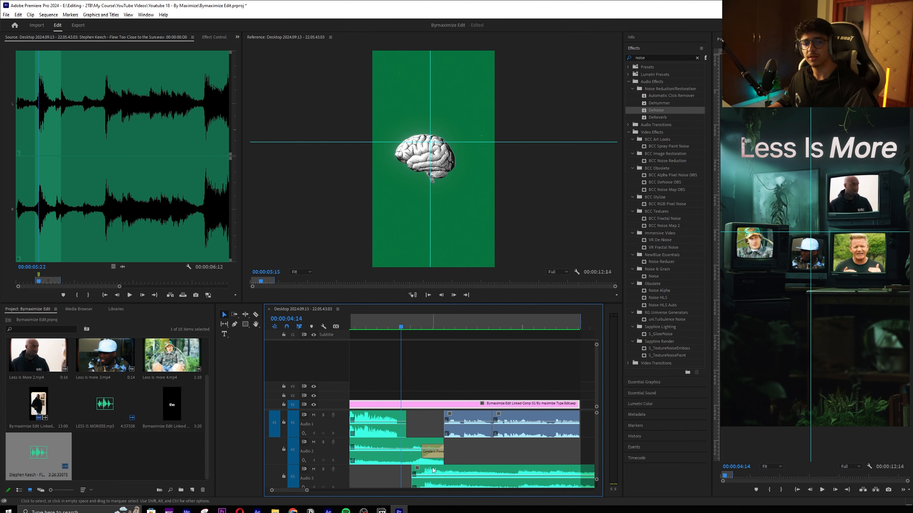
{"action": "left_click_drag", "start_coordinate": [445, 451], "coordinate": [441, 450]}
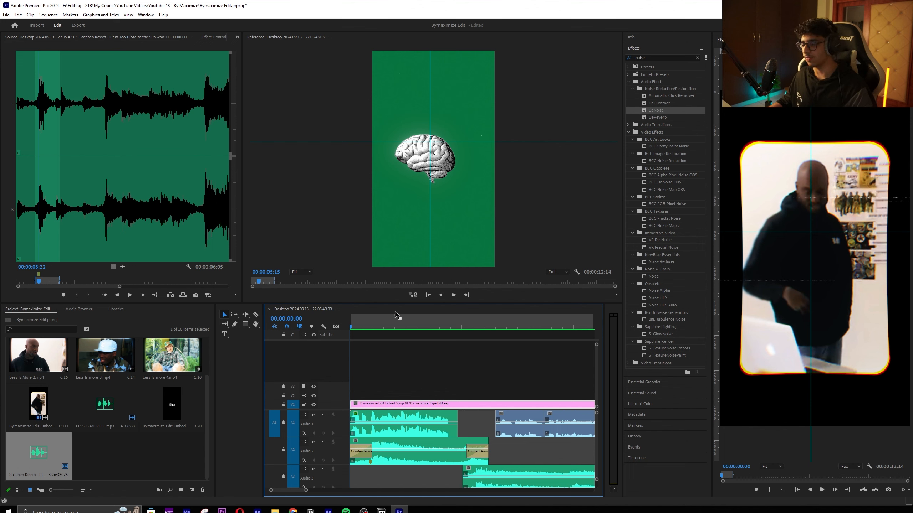
Play the edit from the start and replay the music transition around the Less Is More title
{"action": "key", "text": "space"}
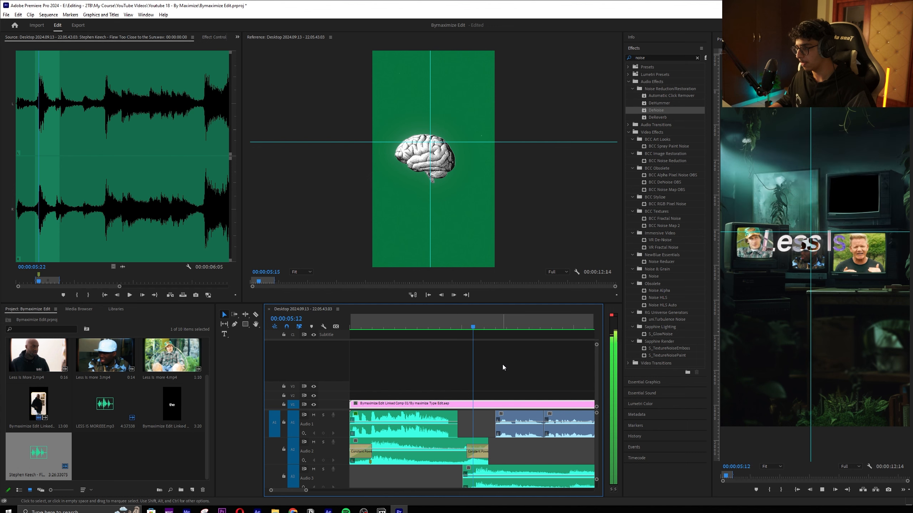
{"action": "left_click", "coordinate": [453, 319]}
{"action": "key", "text": "space"}
{"action": "key", "text": "space"}
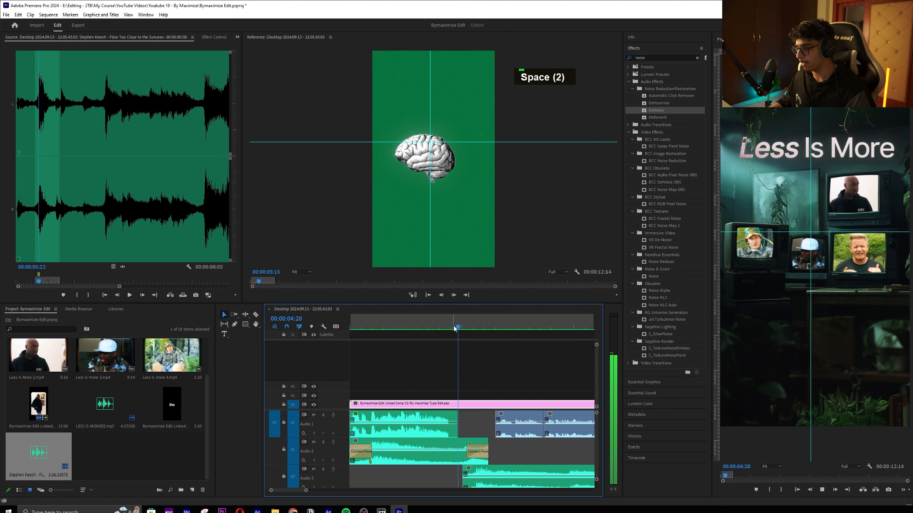
{"action": "scroll", "coordinate": [469, 468], "scroll_direction": "up", "scroll_amount": 5, "text": "alt"}
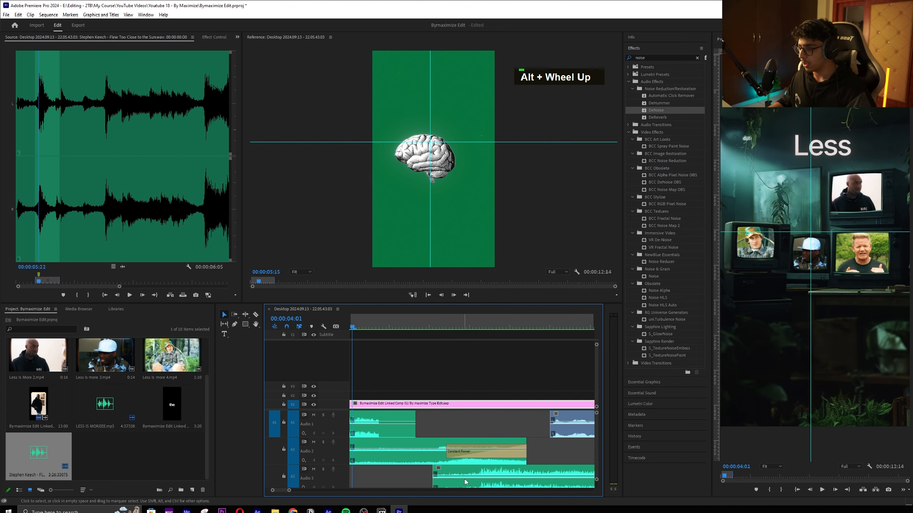
Add a Constant Power fade at the start of the track 3 music clip, shorten both overlapping music fades, and play the transition
{"action": "key", "text": "d"}
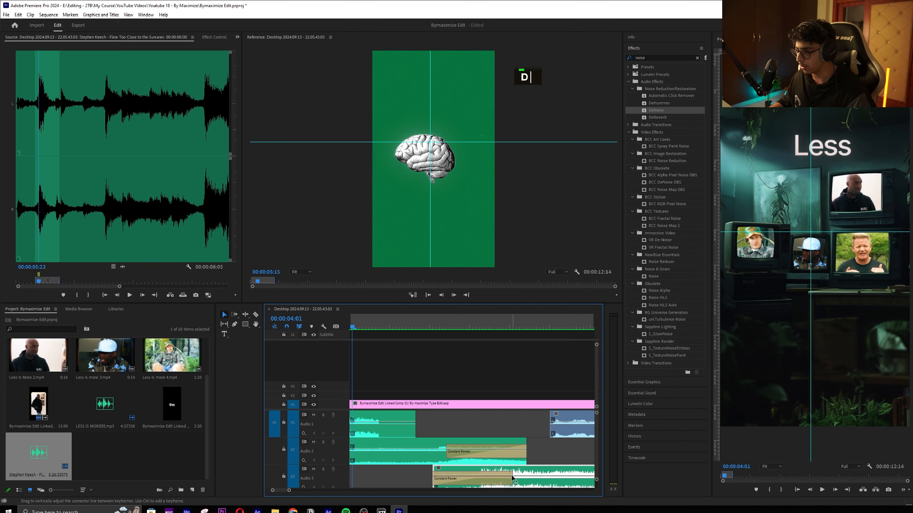
{"action": "left_click_drag", "start_coordinate": [513, 479], "coordinate": [489, 479]}
{"action": "left_click_drag", "start_coordinate": [447, 454], "coordinate": [487, 457]}
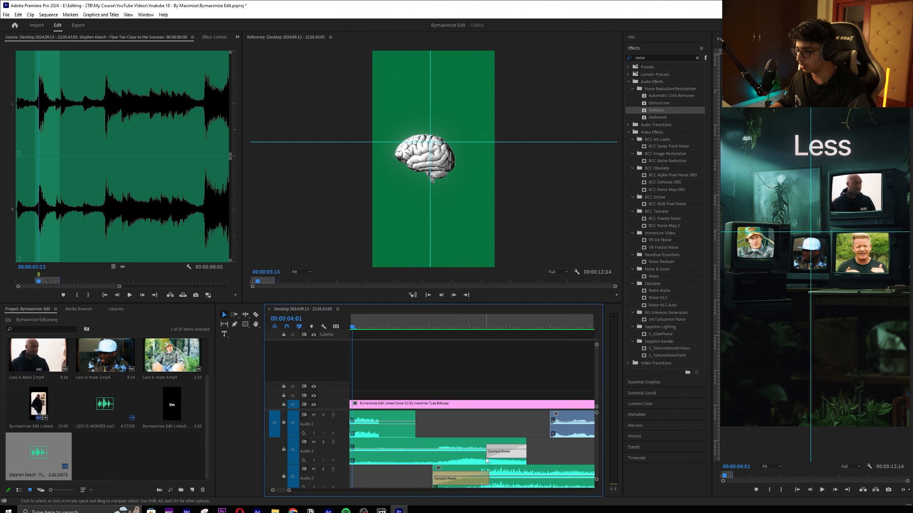
{"action": "key", "text": "space"}
{"action": "scroll", "coordinate": [508, 472], "scroll_direction": "down", "scroll_amount": 3, "text": "alt"}
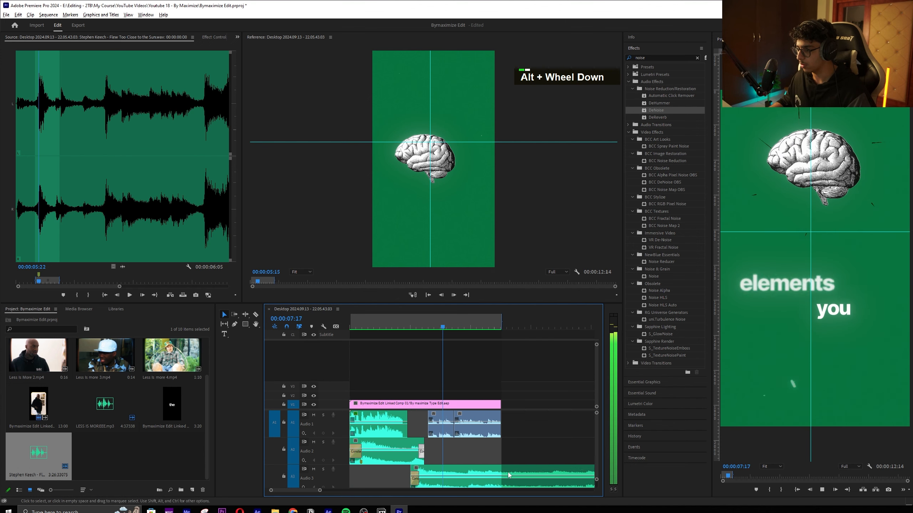
{"action": "scroll", "coordinate": [508, 473], "scroll_direction": "down", "scroll_amount": 1, "text": "alt"}
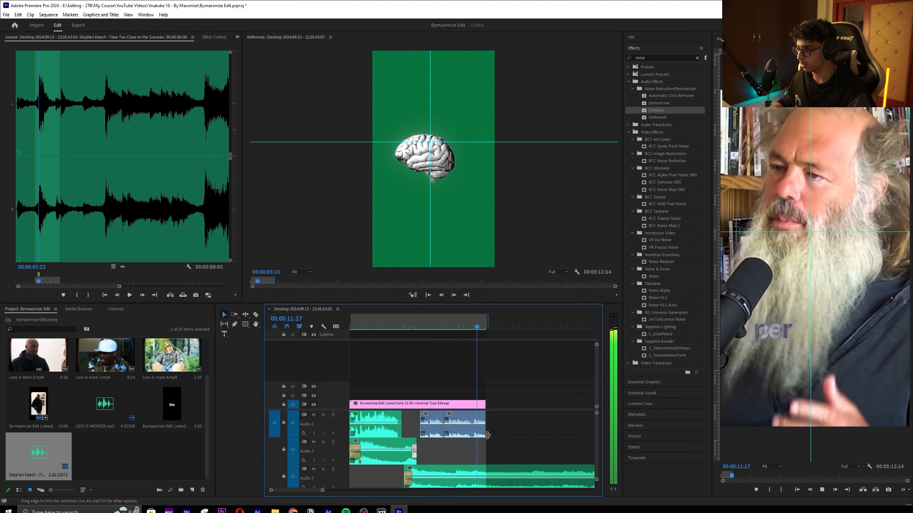
Cut off the excess track 3 music, add a Constant Power fade at its end, and extend the clip past the video's end
{"action": "left_click", "coordinate": [470, 326]}
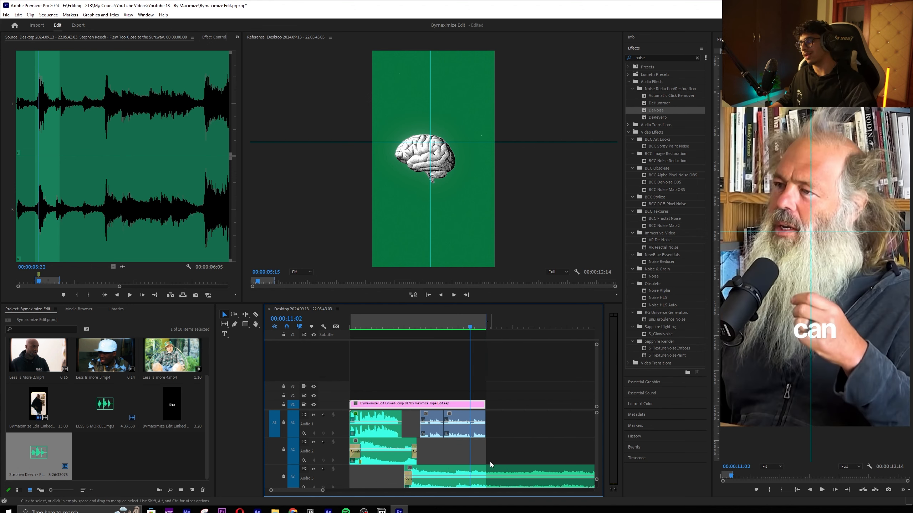
{"action": "scroll", "coordinate": [490, 464], "scroll_direction": "up", "scroll_amount": 2, "text": "alt"}
{"action": "key", "text": "s"}
{"action": "key", "text": "v"}
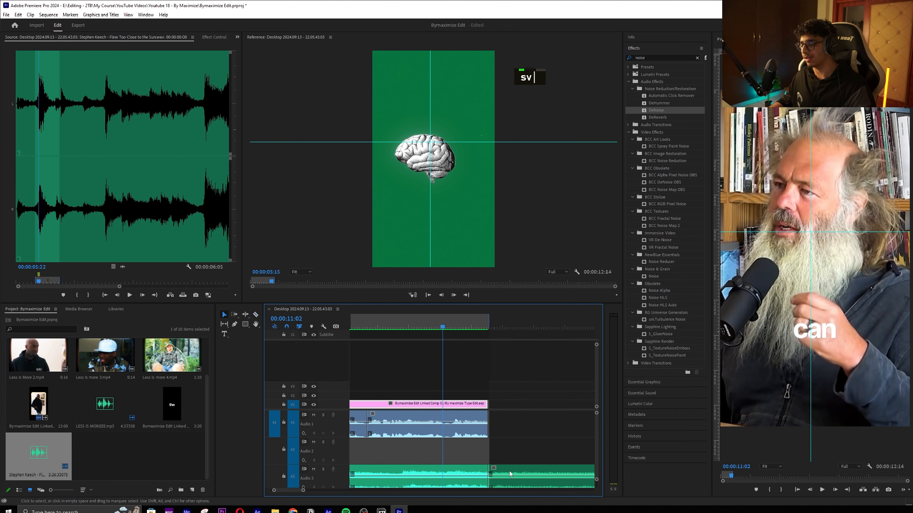
{"action": "left_click", "coordinate": [509, 474]}
{"action": "key", "text": "Delete"}
{"action": "left_click", "coordinate": [473, 474]}
{"action": "key", "text": "shift+d"}
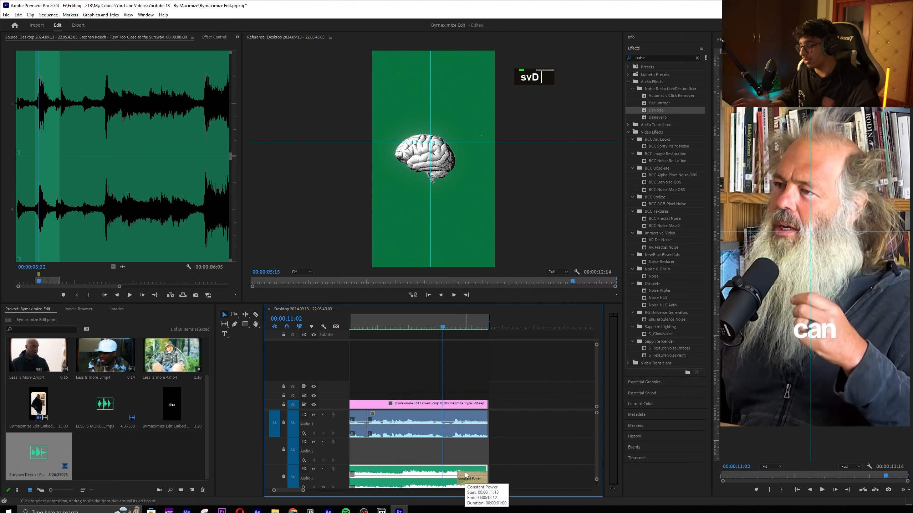
{"action": "scroll", "coordinate": [494, 446], "scroll_direction": "down", "scroll_amount": 5, "text": "alt"}
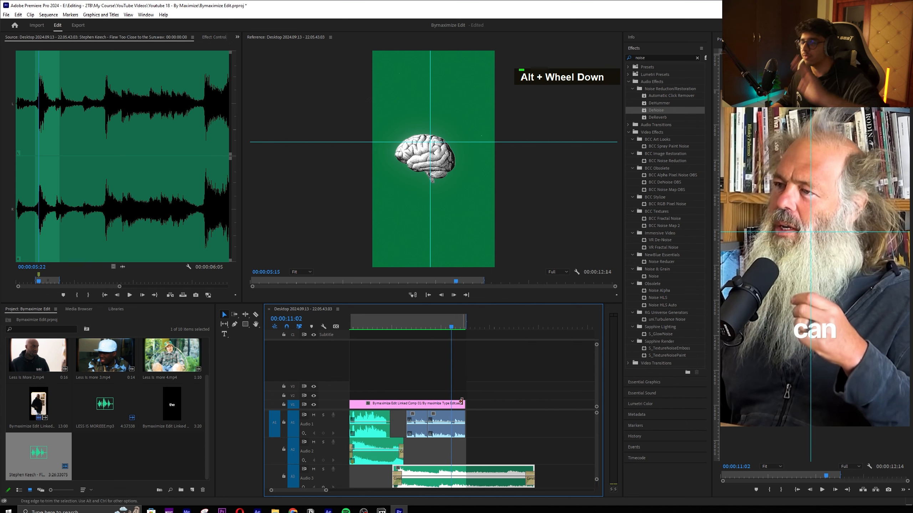
Play the whole edit from the start and save the project
{"action": "key", "text": "Home"}
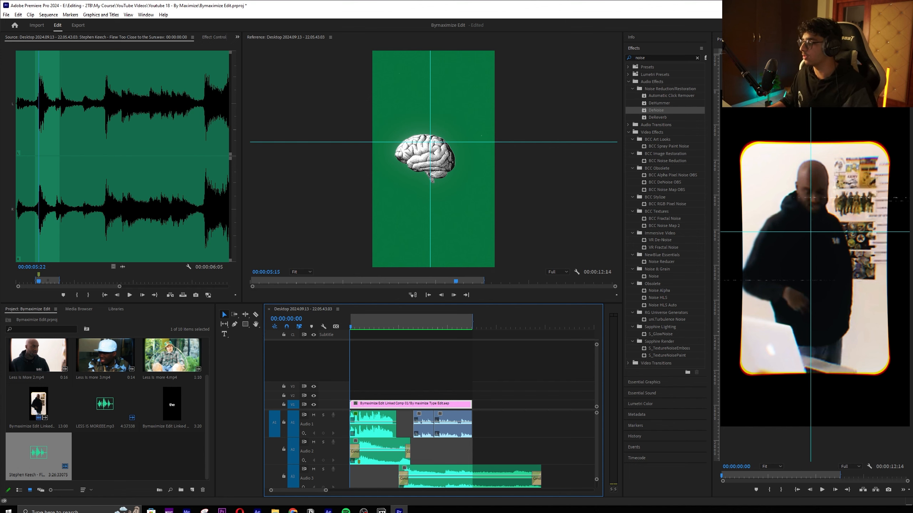
{"action": "key", "text": "space"}
{"action": "key", "text": "space"}
{"action": "key", "text": "space"}
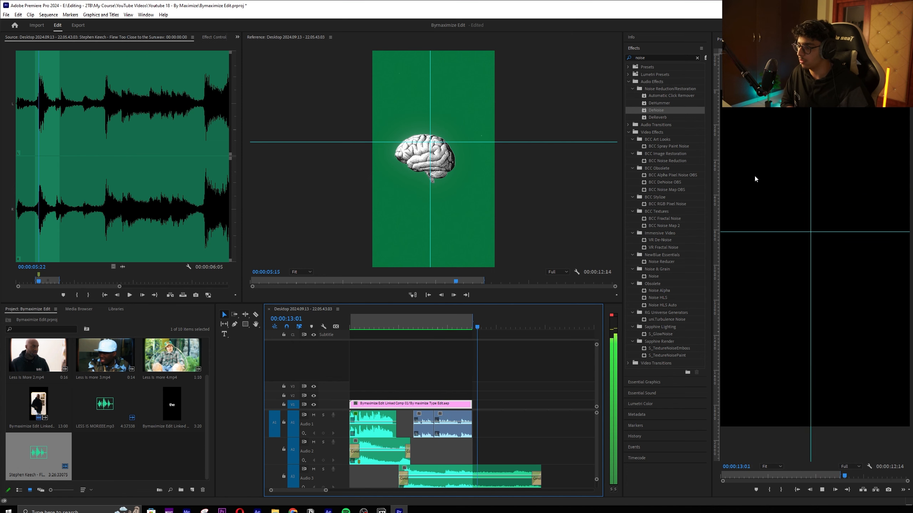
{"action": "key", "text": "space"}
{"action": "key", "text": "ctrl+s"}
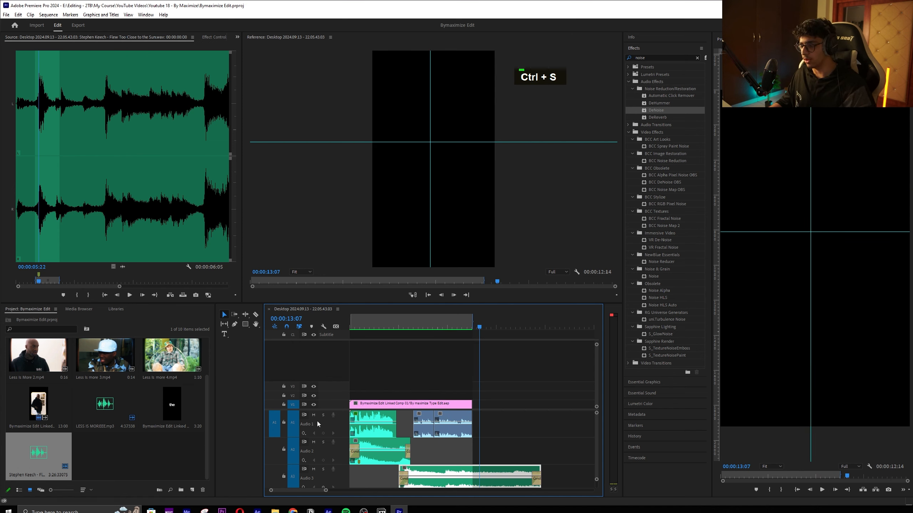
Mute audio track 1, play the edit from the start, and replay the section around 00:00:11:01
{"action": "left_click", "coordinate": [315, 415]}
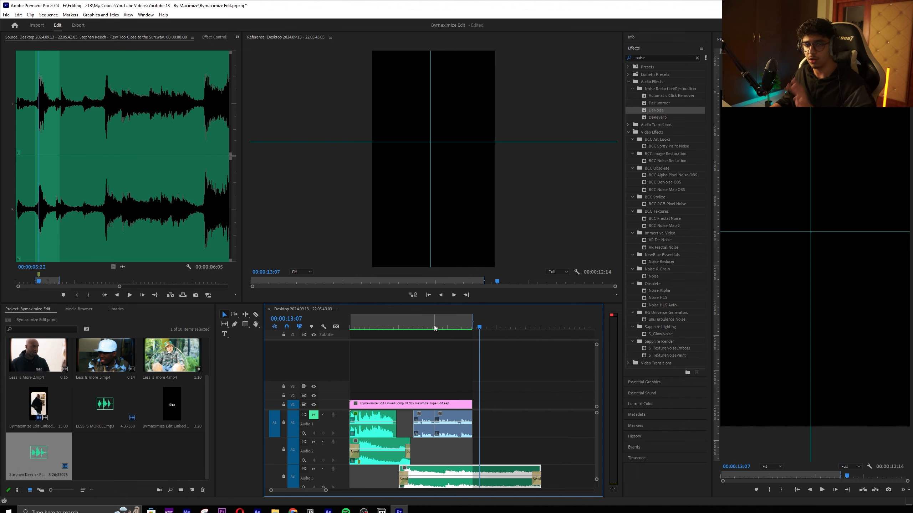
{"action": "left_click_drag", "start_coordinate": [435, 328], "coordinate": [302, 328]}
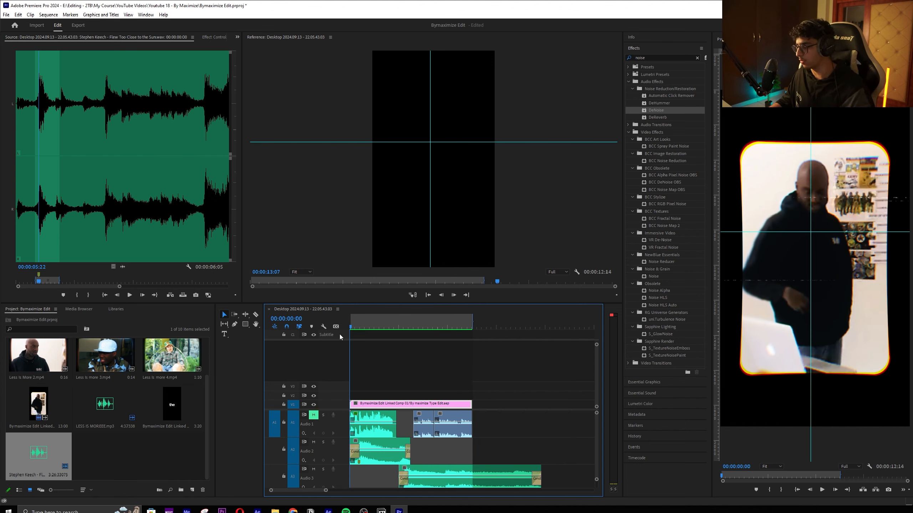
{"action": "key", "text": "space"}
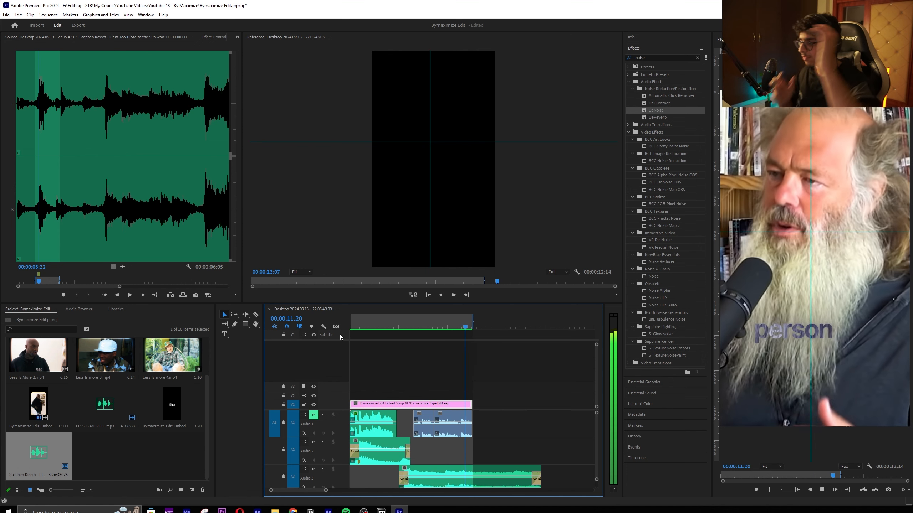
{"action": "left_click", "coordinate": [458, 325]}
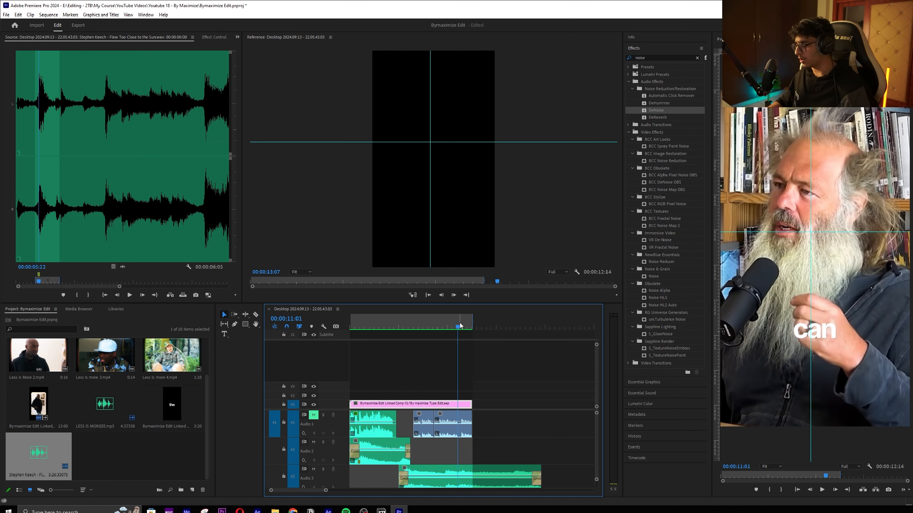
{"action": "scroll", "coordinate": [453, 429], "scroll_direction": "up", "scroll_amount": 2}
{"action": "key", "text": "space"}
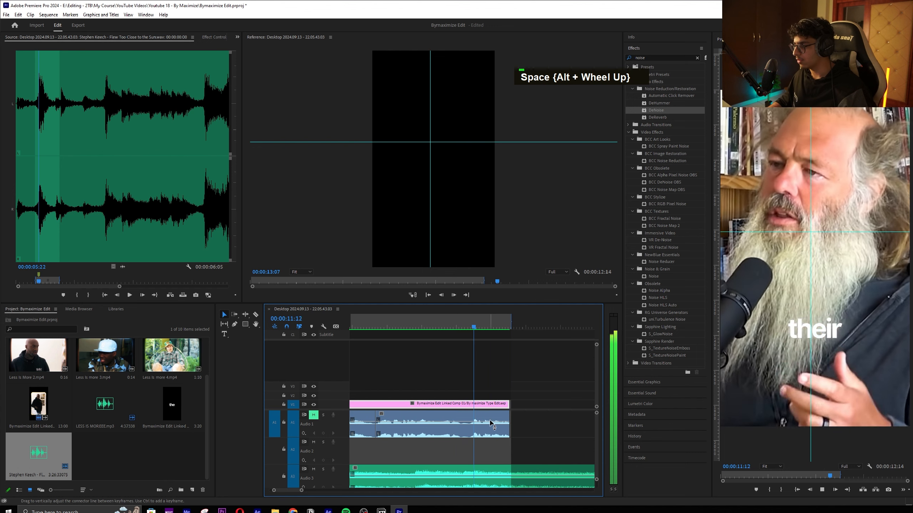
{"action": "left_click", "coordinate": [459, 326]}
{"action": "key", "text": "space"}
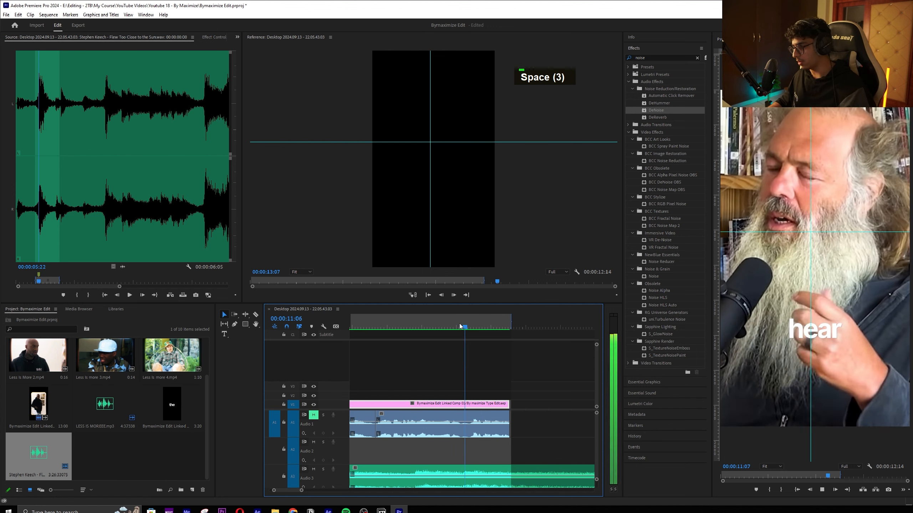
{"action": "key", "text": "ctrl+s"}
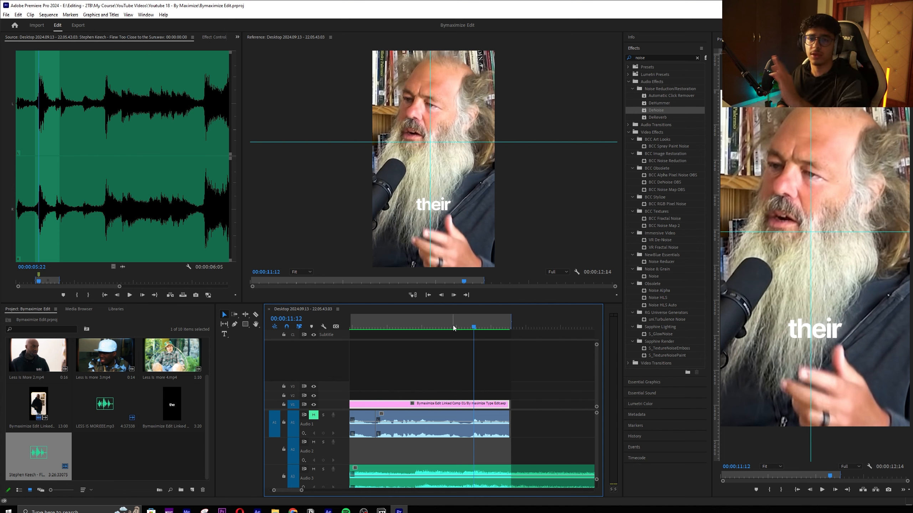
Play the full edit once more with only the music audible, and unmute audio track 1
{"action": "scroll", "coordinate": [430, 410], "scroll_direction": "down", "scroll_amount": 5}
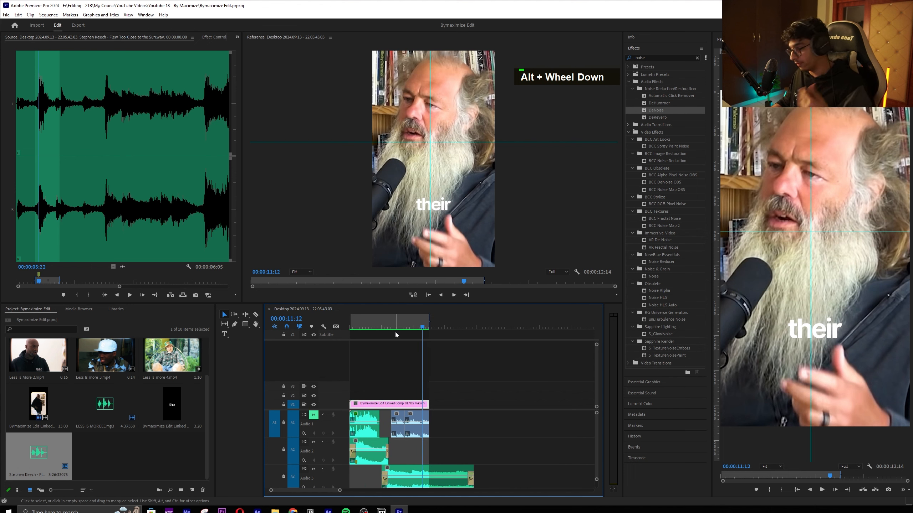
{"action": "key", "text": "Home"}
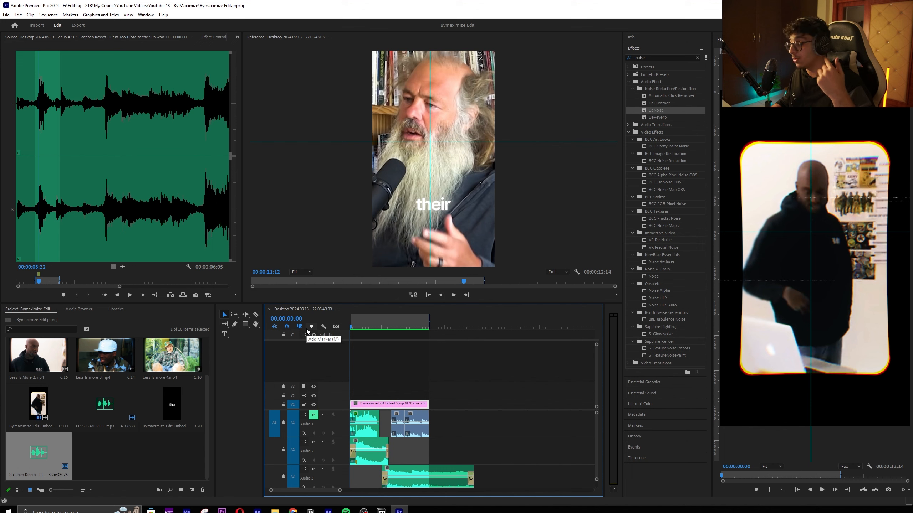
{"action": "key", "text": "space"}
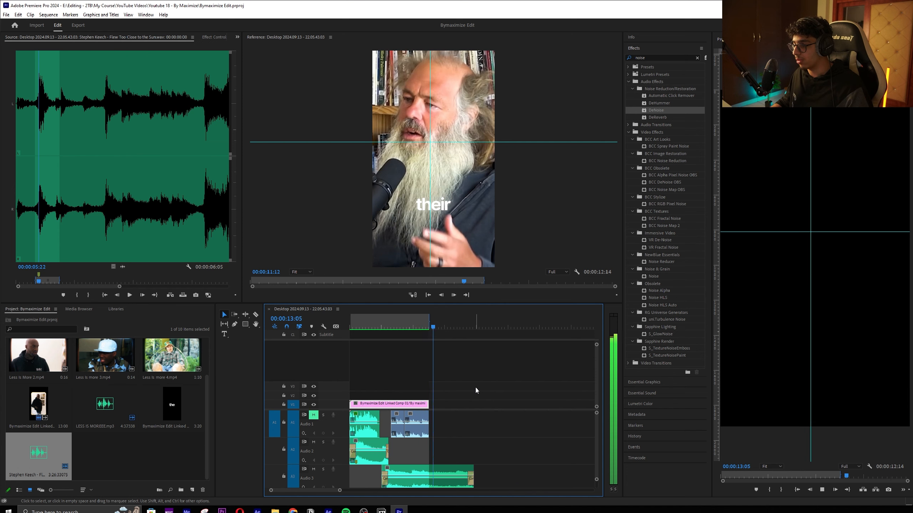
{"action": "key", "text": "space"}
{"action": "left_click", "coordinate": [444, 478]}
{"action": "left_click", "coordinate": [313, 415]}
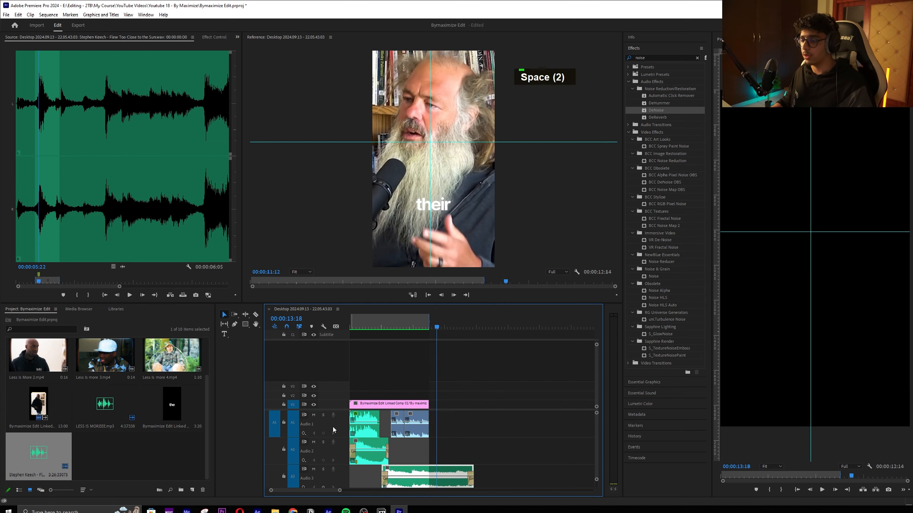
Collapse audio tracks 1 and 2 and play the opening of the edit
{"action": "double_click", "coordinate": [333, 427]}
{"action": "double_click", "coordinate": [340, 431]}
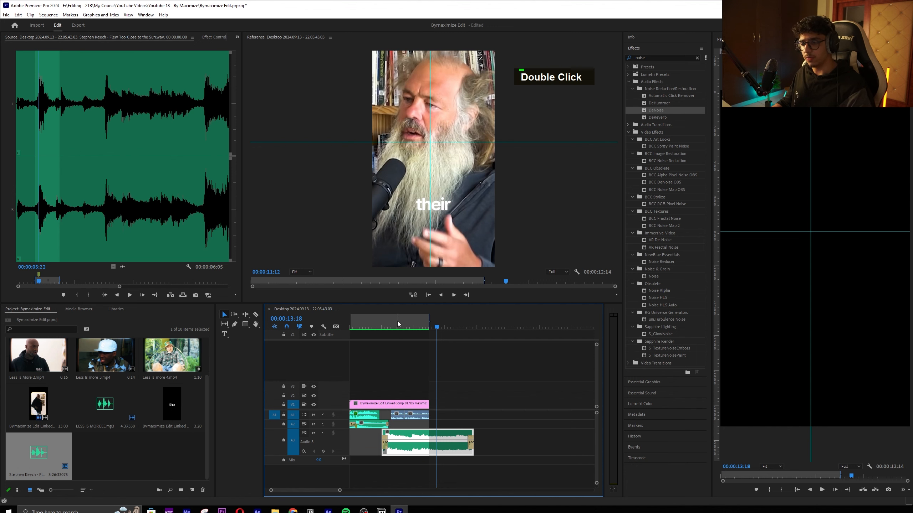
{"action": "left_click_drag", "start_coordinate": [397, 322], "coordinate": [321, 330]}
{"action": "key", "text": "space"}
{"action": "key", "text": "space"}
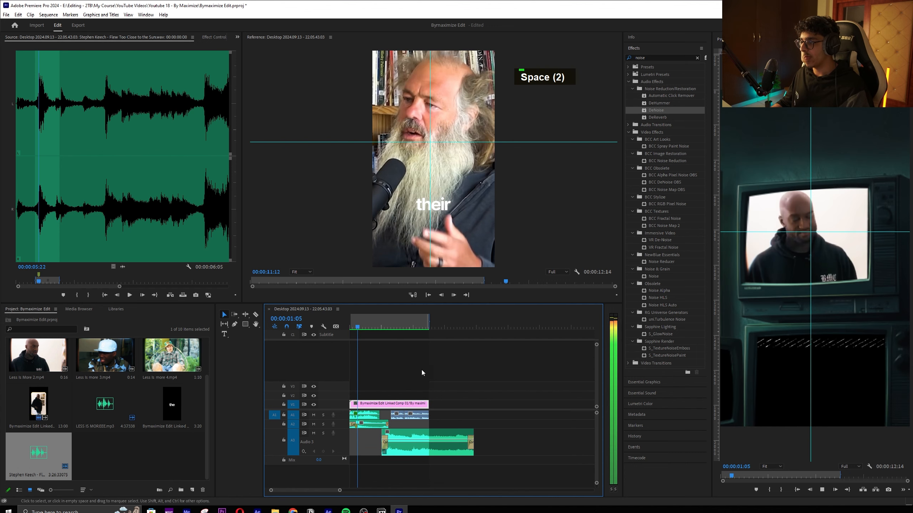
Fade in the start of the Video 1 clip from black with opacity keyframes, expand audio track 2, and save the project
{"action": "double_click", "coordinate": [345, 404]}
{"action": "scroll", "coordinate": [366, 390], "scroll_direction": "up", "scroll_amount": 4, "text": "alt"}
{"action": "scroll", "coordinate": [369, 393], "scroll_direction": "down", "scroll_amount": 3}
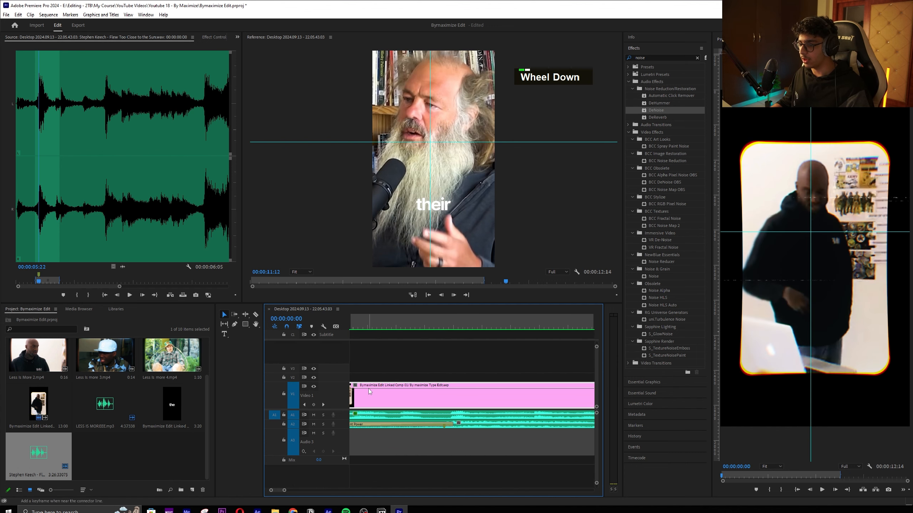
{"action": "double_click", "coordinate": [342, 427]}
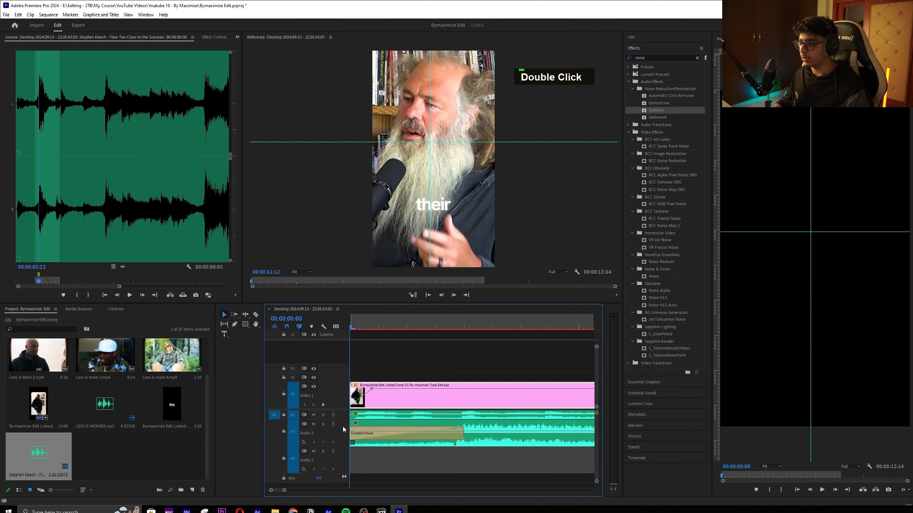
{"action": "scroll", "coordinate": [475, 429], "scroll_direction": "down", "scroll_amount": 3, "text": "alt"}
{"action": "key", "text": "ctrl+s"}
Apply the SIMPLE PARAMETIC BEST preset to the track 2 music clip and open its effect controls
{"action": "left_click", "coordinate": [446, 431]}
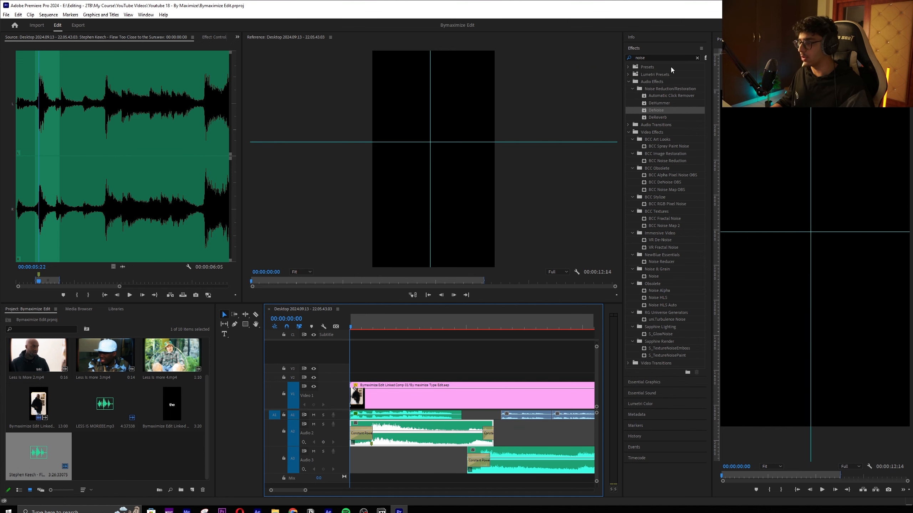
{"action": "left_click", "coordinate": [654, 57]}
{"action": "key", "text": "ctrl+a"}
{"action": "type", "text": "simple"}
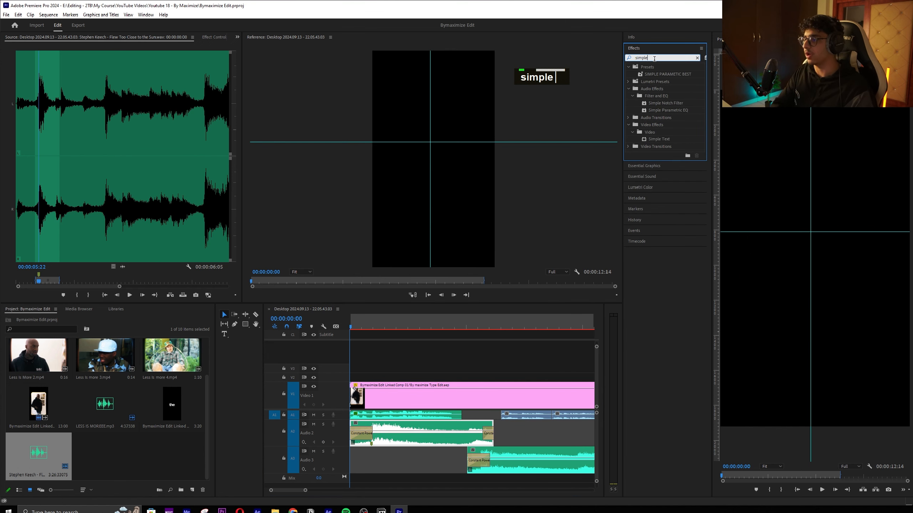
{"action": "left_click_drag", "start_coordinate": [674, 76], "coordinate": [416, 425]}
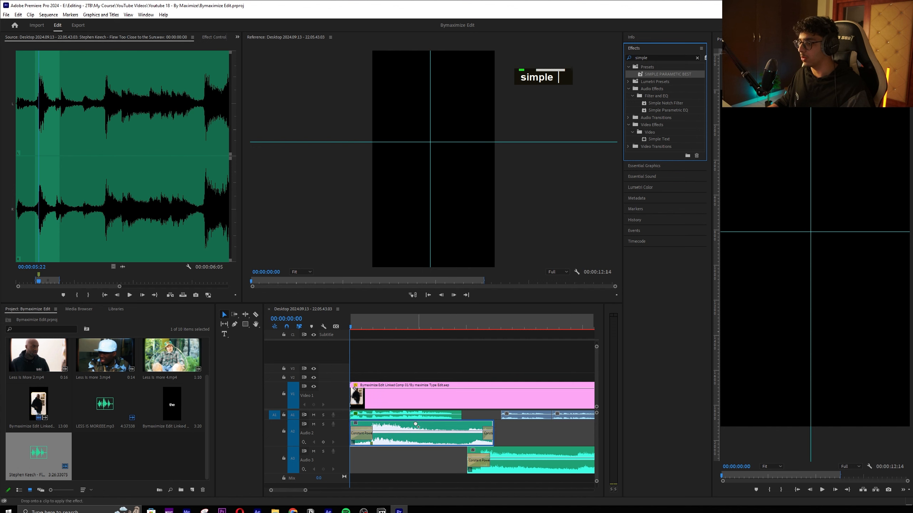
{"action": "left_click", "coordinate": [212, 37]}
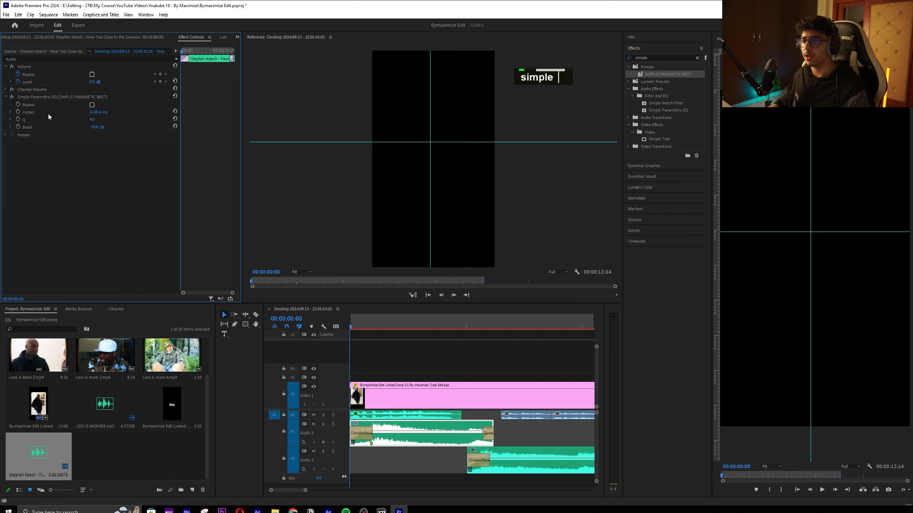
Paste the Simple Parametric EQ onto the track 3 music clip and play the edit's opening
{"action": "left_click", "coordinate": [524, 460]}
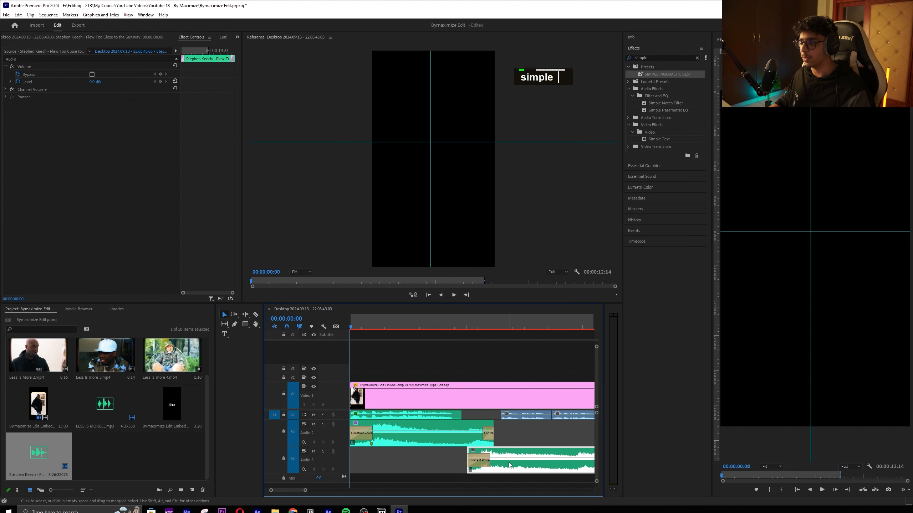
{"action": "key", "text": "ctrl+v"}
{"action": "key", "text": "space"}
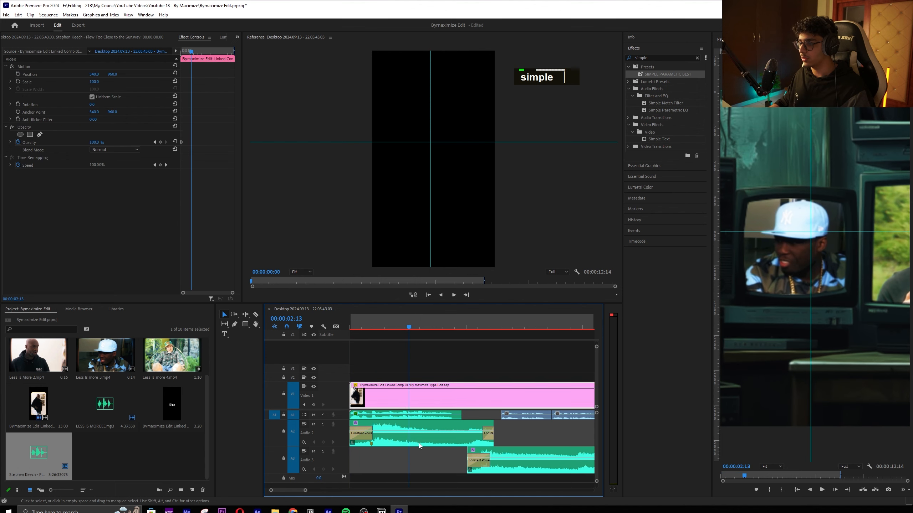
Set the Simple Parametric EQ's Boost on the track 2 music clip to -10.0 dB and resume playback
{"action": "left_click", "coordinate": [421, 423]}
{"action": "left_click", "coordinate": [101, 126]}
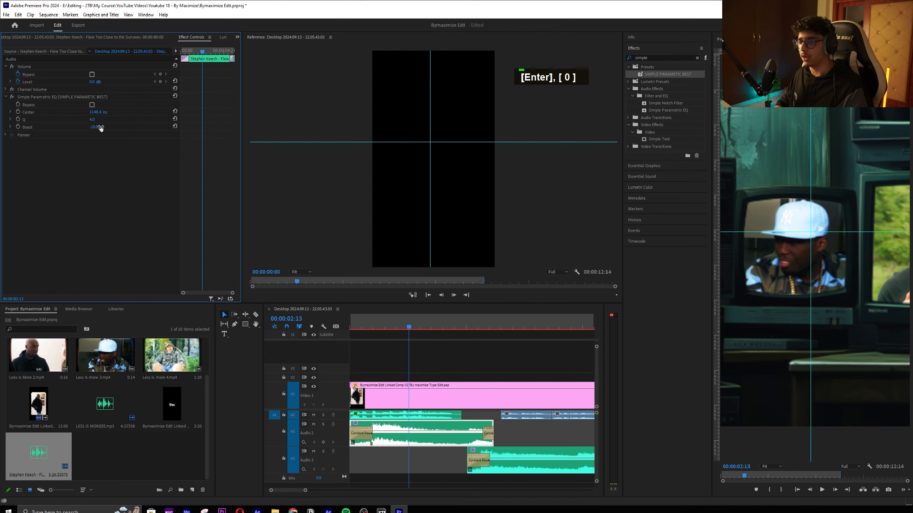
{"action": "key", "text": "space"}
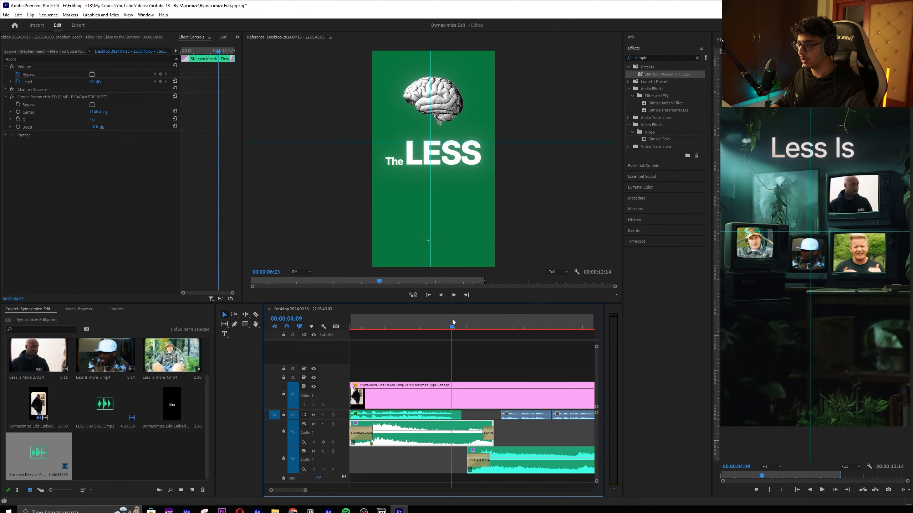
Play the music transition and fade down the end of the first clip on audio track 1 with volume keyframes
{"action": "key", "text": "space"}
{"action": "left_click", "coordinate": [424, 424], "text": "ctrl"}
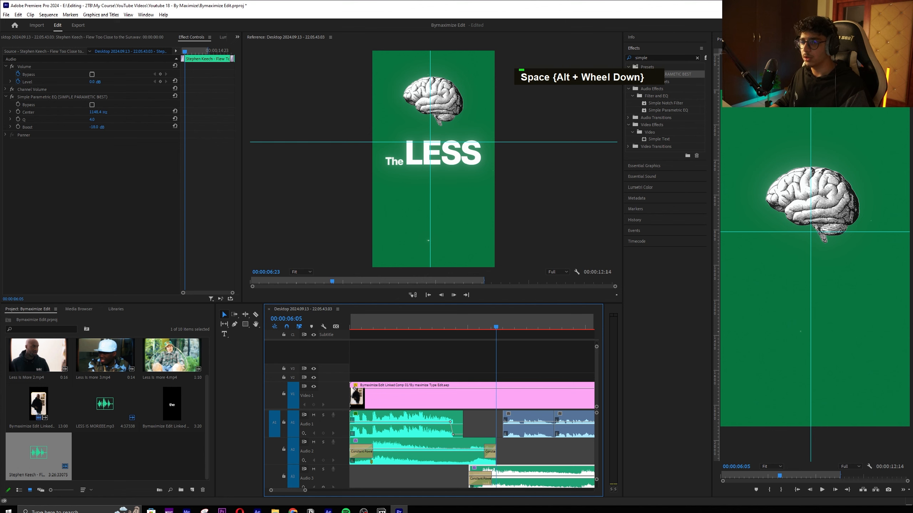
Set the Simple Parametric EQ's Boost on the track 2 music clip to -6 dB and play the music transition
{"action": "left_click", "coordinate": [96, 127]}
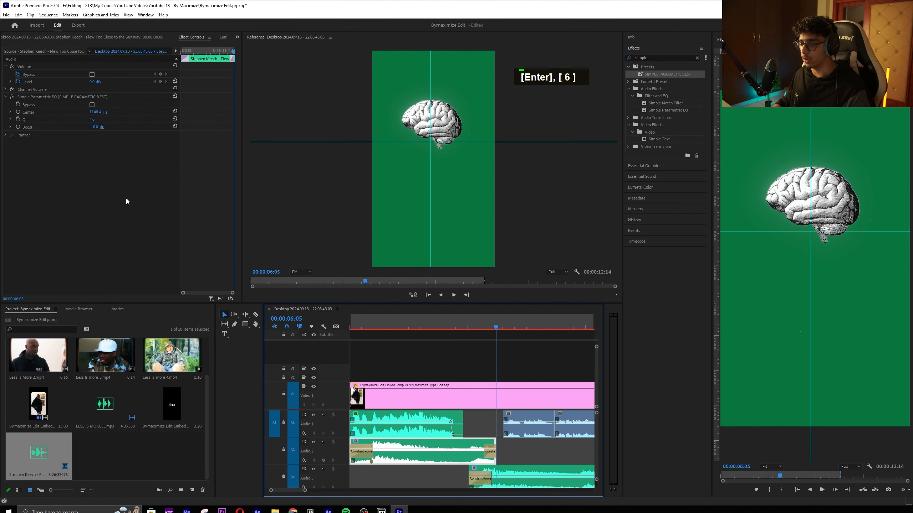
{"action": "left_click", "coordinate": [97, 126]}
{"action": "key", "text": "Return"}
{"action": "key", "text": "space"}
{"action": "scroll", "coordinate": [401, 442], "scroll_direction": "down", "scroll_amount": 2}
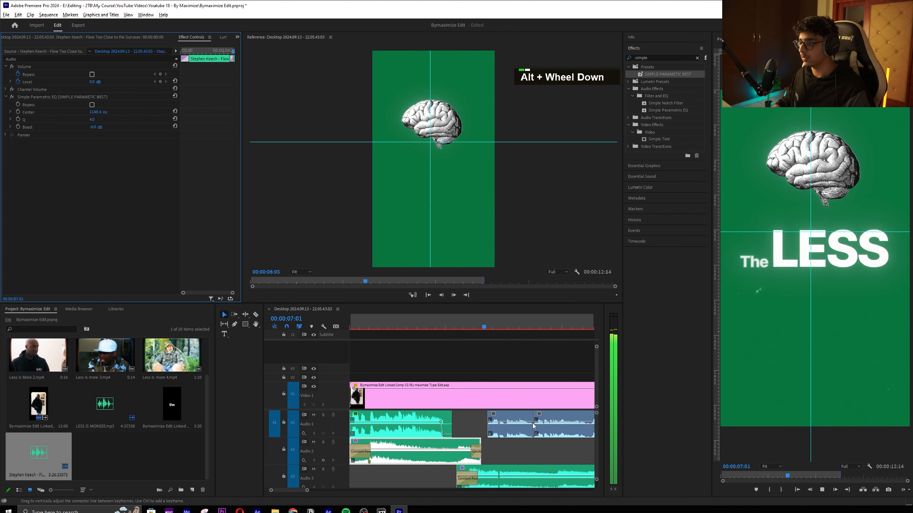
{"action": "scroll", "coordinate": [401, 442], "scroll_direction": "up", "scroll_amount": 2}
{"action": "key", "text": "space"}
{"action": "scroll", "coordinate": [401, 442], "scroll_direction": "up", "scroll_amount": 5}
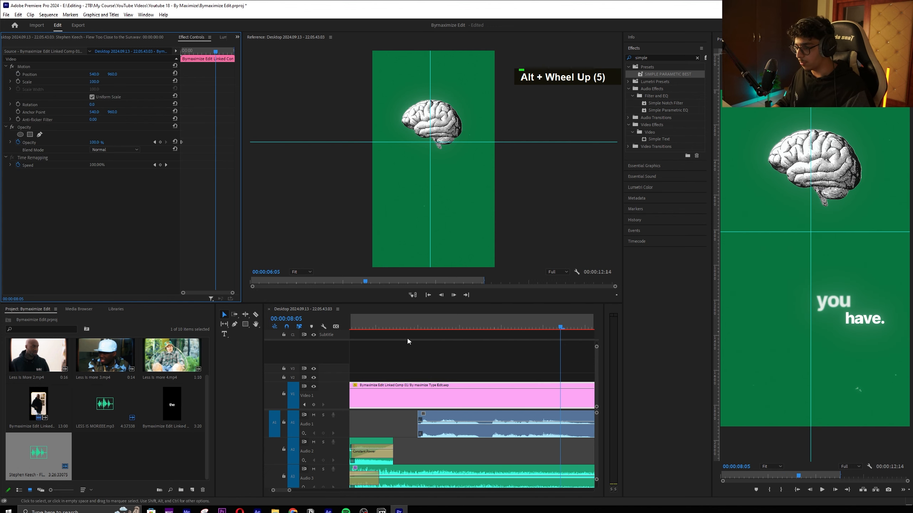
Animate the track 3 music clip's EQ Boost down to -14 dB at 00:00:06:12 and shift that keyframe slightly later
{"action": "double_click", "coordinate": [418, 329]}
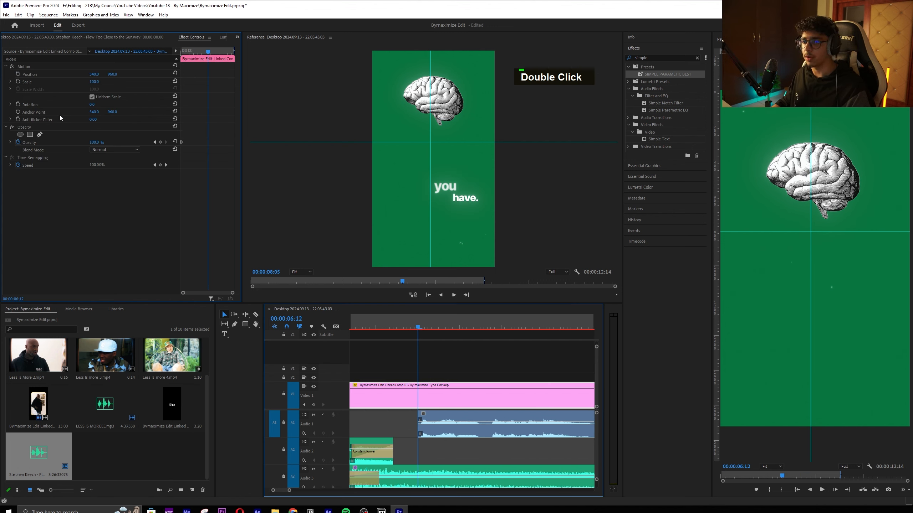
{"action": "left_click", "coordinate": [461, 472]}
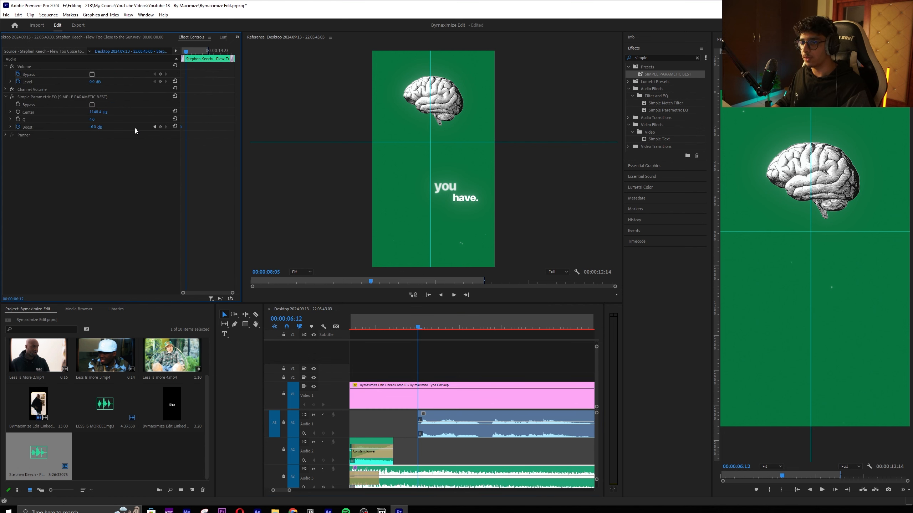
{"action": "type", "text": "-14"}
{"action": "key", "text": "Return"}
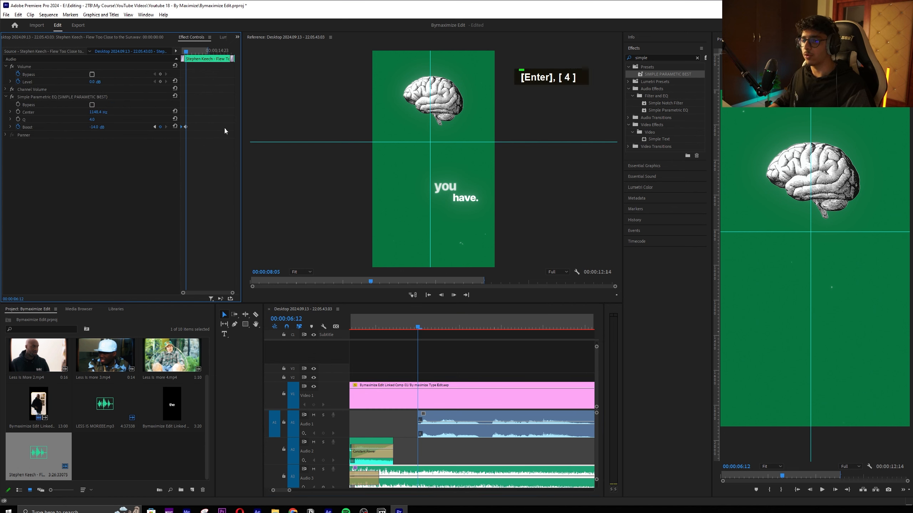
{"action": "left_click_drag", "start_coordinate": [185, 126], "coordinate": [189, 127]}
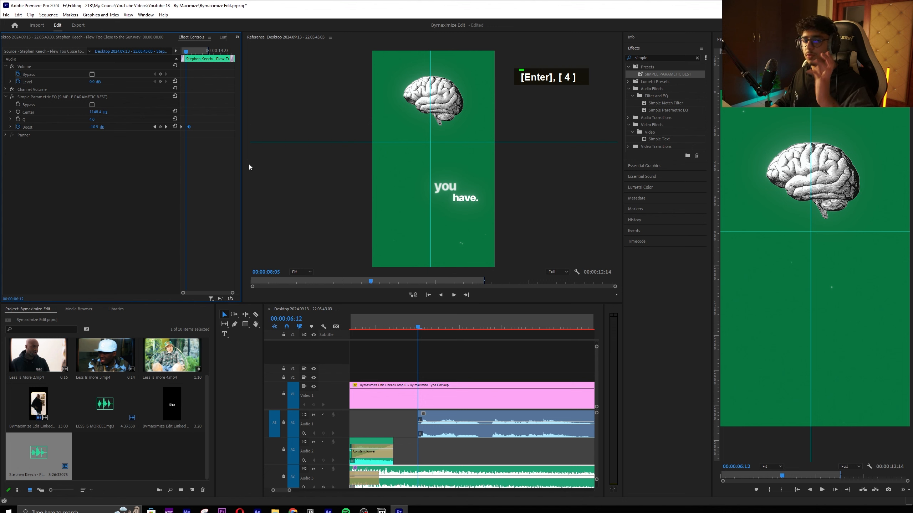
Raise the gain of both voice clips on audio track 1 by 5 dB and play the result
{"action": "scroll", "coordinate": [461, 442], "scroll_direction": "down", "scroll_amount": 5, "text": "alt"}
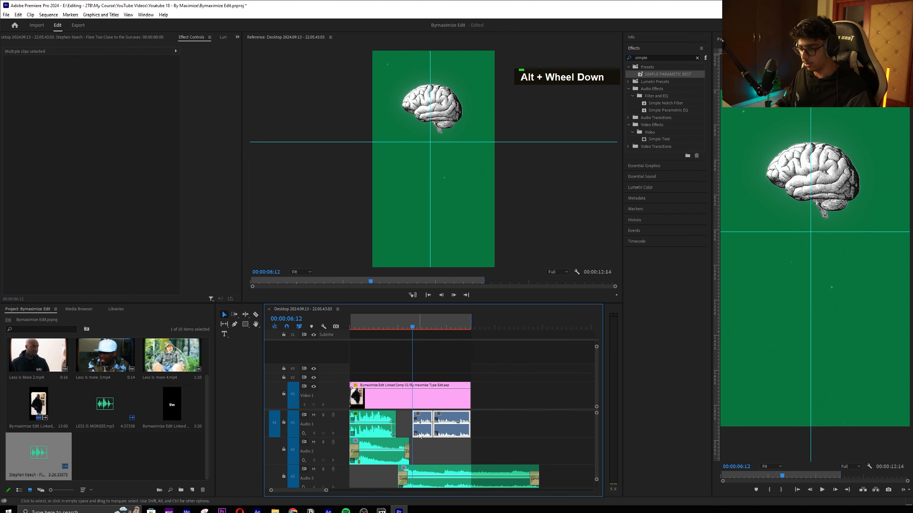
{"action": "key", "text": "g"}
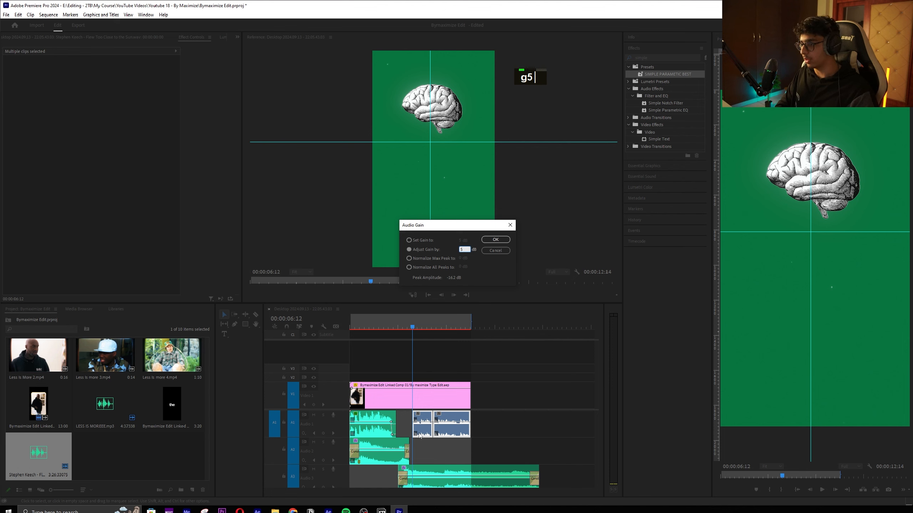
{"action": "key", "text": "Return"}
{"action": "key", "text": "space"}
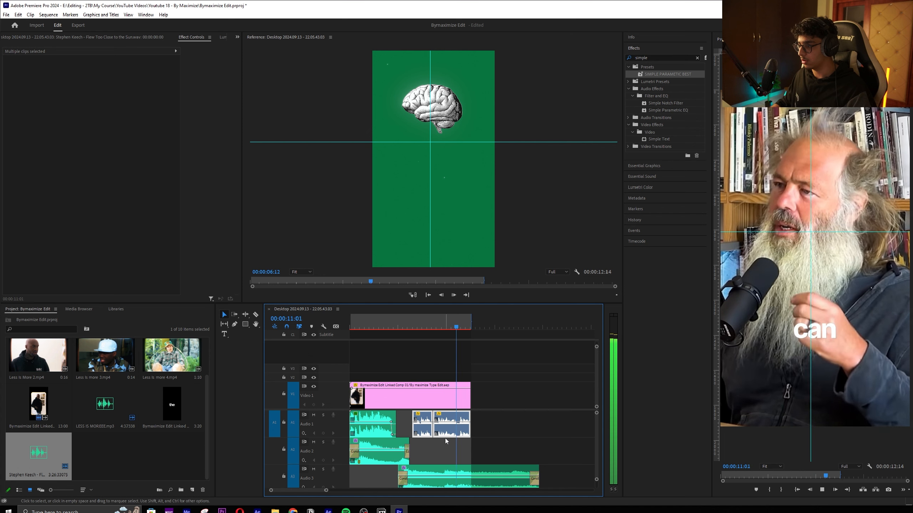
Collapse the audio tracks, save the project, and play the edit from the beginning
{"action": "left_click_drag", "start_coordinate": [363, 325], "coordinate": [340, 326]}
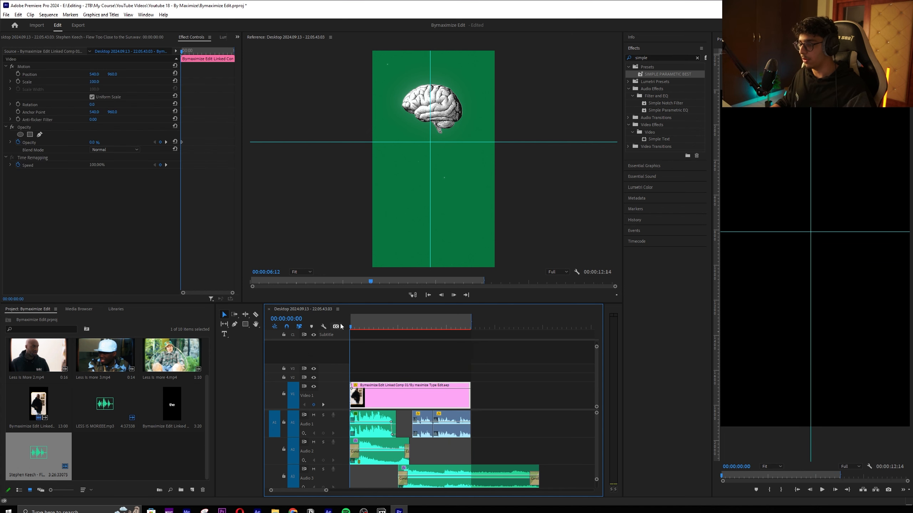
{"action": "double_click", "coordinate": [338, 425]}
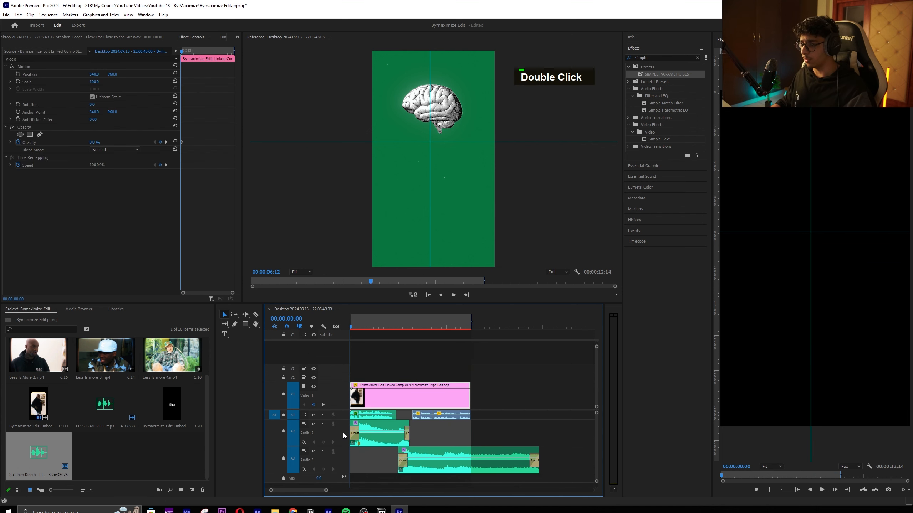
{"action": "key", "text": "ctrl+s"}
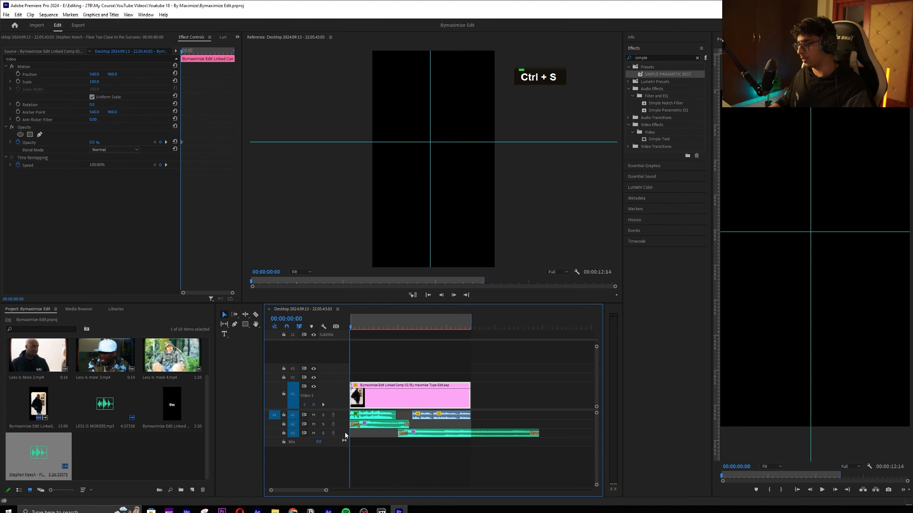
{"action": "key", "text": "space"}
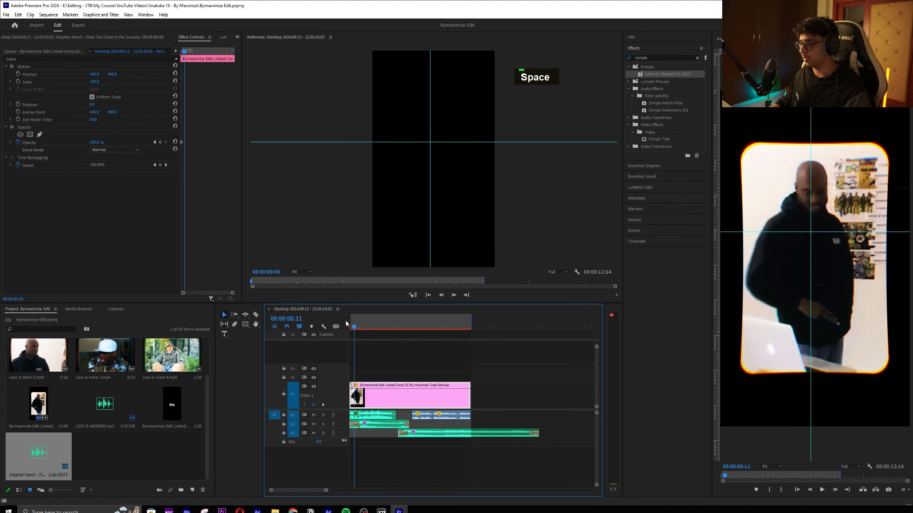
{"action": "left_click", "coordinate": [350, 322]}
{"action": "key", "text": "space"}
{"action": "key", "text": "ctrl+s"}
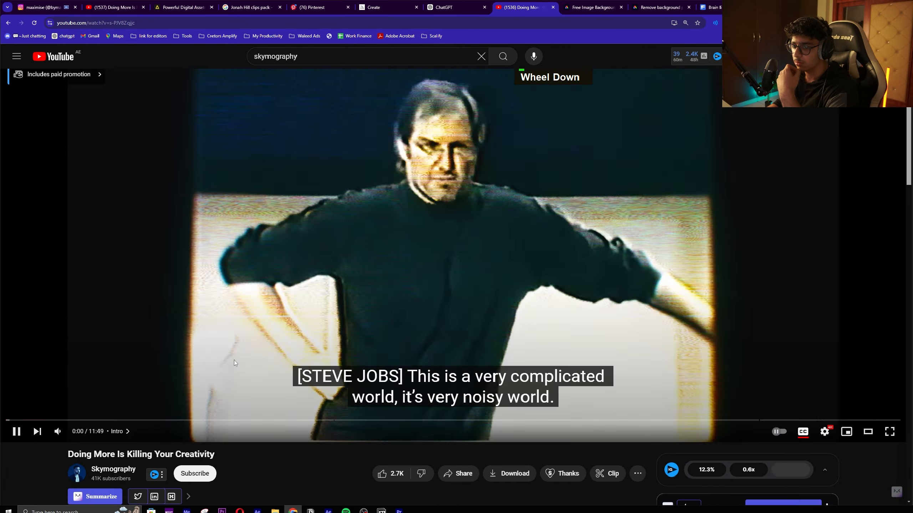
Switch to the browser, show all sound effects on the Skymography - Less Is More Artlist board, and get UI - Glitchy Counter
{"action": "scroll", "coordinate": [234, 360], "scroll_direction": "down", "scroll_amount": 5}
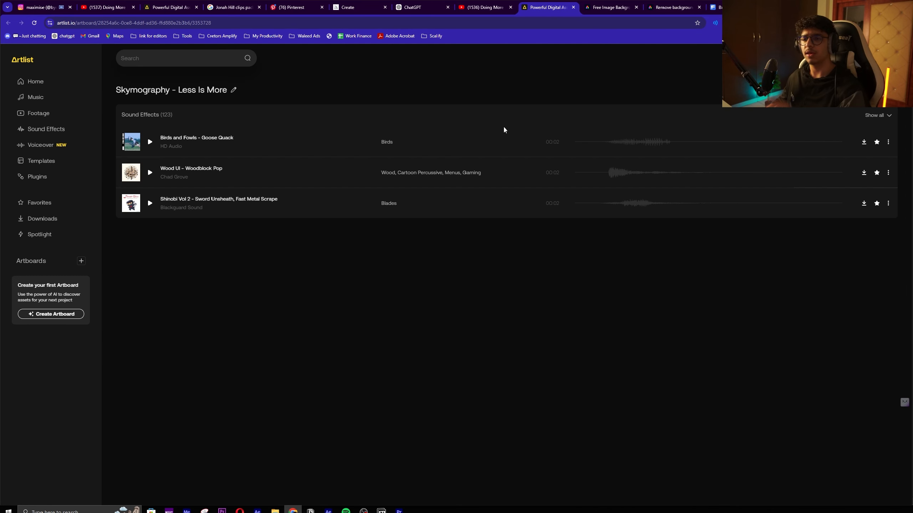
{"action": "scroll", "coordinate": [275, 182], "scroll_direction": "down", "scroll_amount": 1}
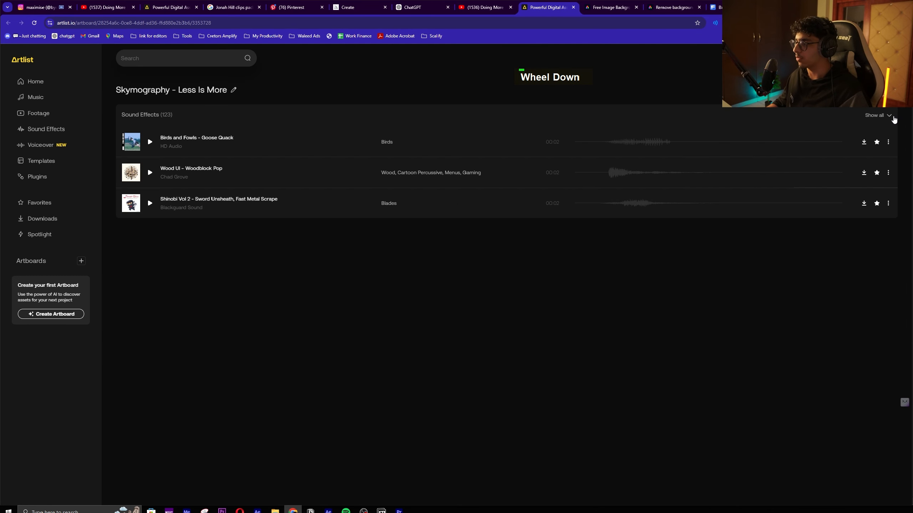
{"action": "left_click", "coordinate": [892, 117]}
{"action": "scroll", "coordinate": [165, 232], "scroll_direction": "down", "scroll_amount": 1}
{"action": "scroll", "coordinate": [150, 232], "scroll_direction": "down", "scroll_amount": 3}
{"action": "left_click", "coordinate": [150, 231]}
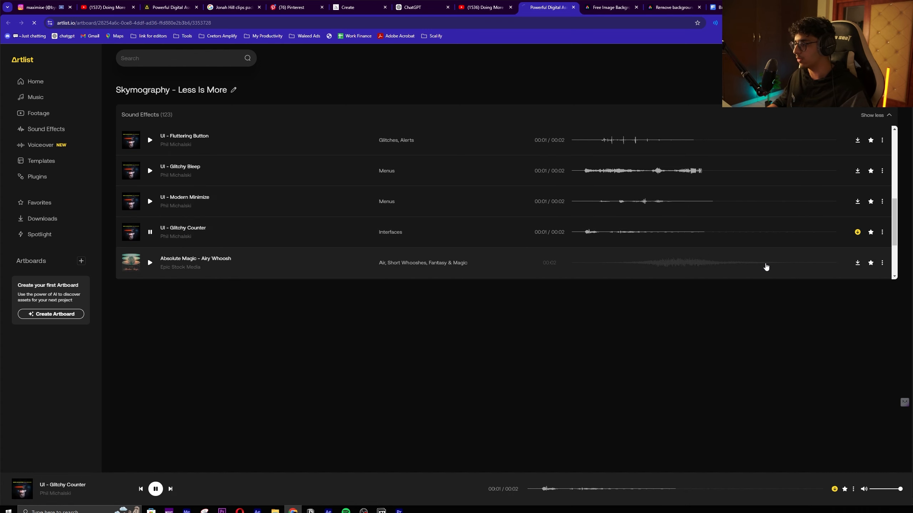
{"action": "key", "text": "Return"}
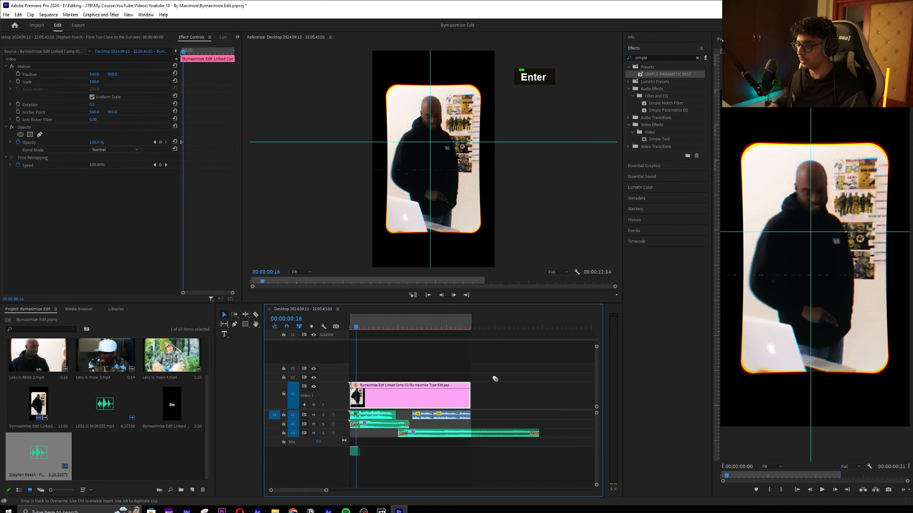
Place the Glitchy Counter sound effect at the sequence start on audio track 4, with the main clips starting slightly after it
{"action": "left_click_drag", "start_coordinate": [504, 356], "coordinate": [351, 444]}
{"action": "left_click_drag", "start_coordinate": [513, 376], "coordinate": [372, 404]}
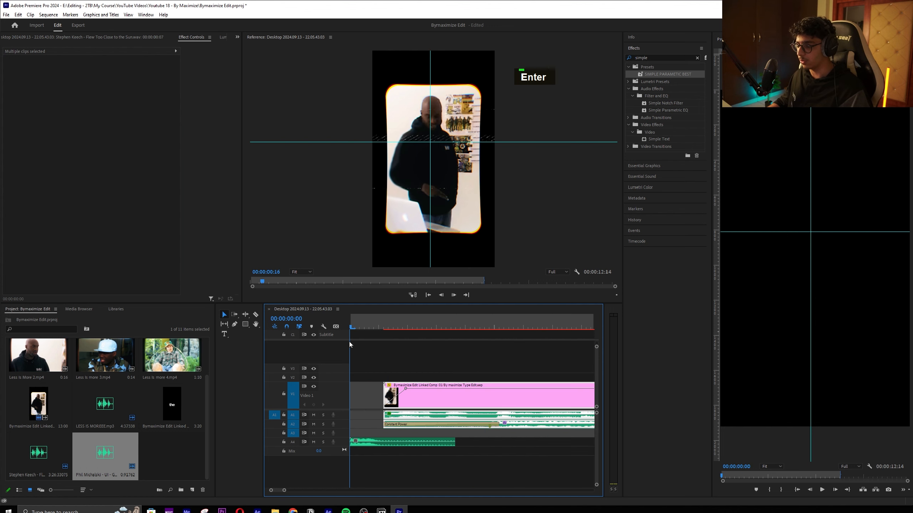
{"action": "key", "text": "space"}
{"action": "key", "text": "space"}
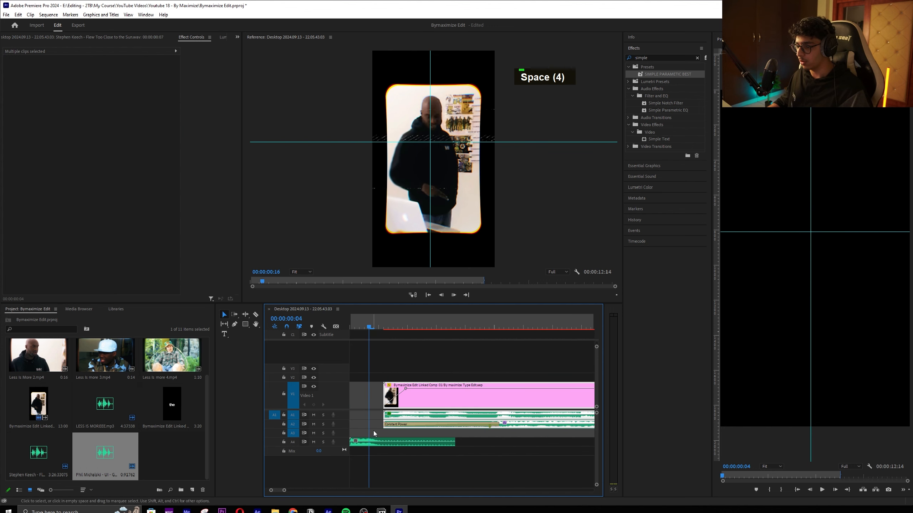
Mark the hit in the Glitchy Counter clip, align the start of the video and music clips to it, and play the opening
{"action": "left_click", "coordinate": [379, 445]}
{"action": "key", "text": "m"}
{"action": "left_click_drag", "start_coordinate": [383, 444], "coordinate": [402, 445]}
{"action": "left_click", "coordinate": [356, 443]}
{"action": "key", "text": "z"}
{"action": "key", "text": "space"}
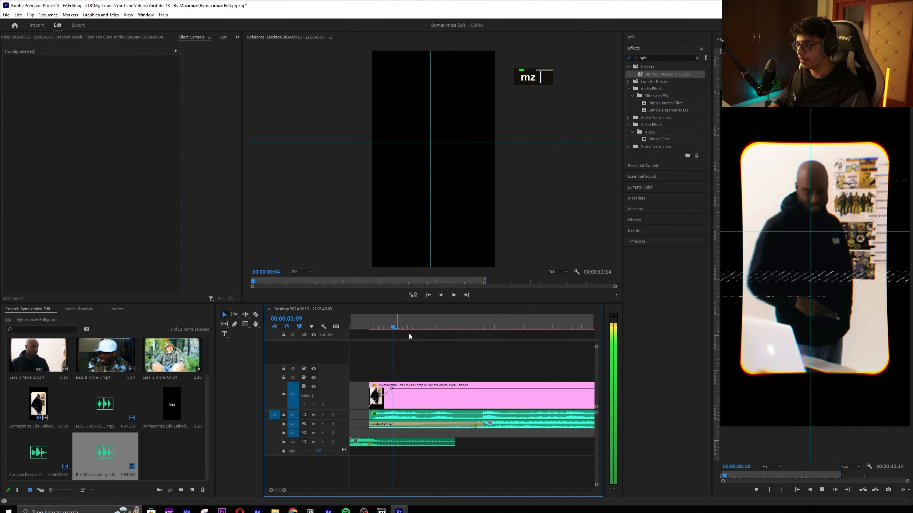
Lower the Glitchy Counter clip's gain by 5 dB
{"action": "left_click", "coordinate": [389, 438]}
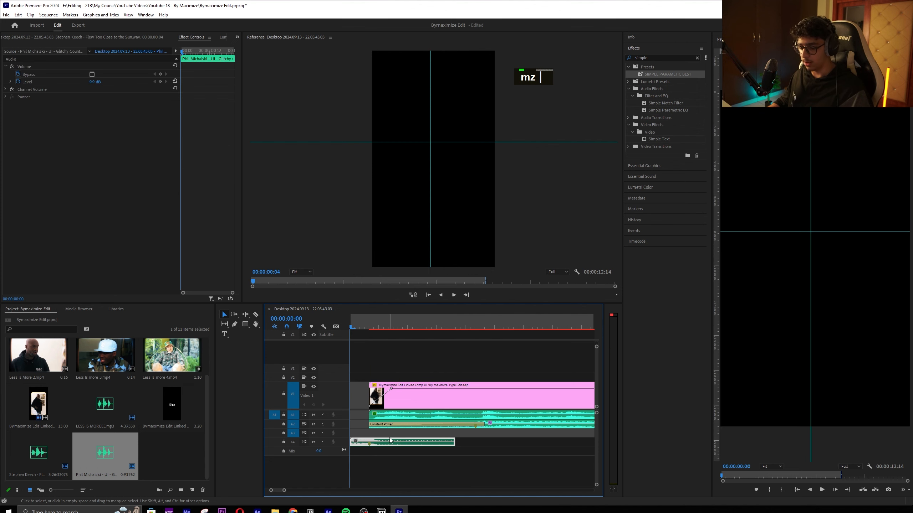
{"action": "type", "text": "g"}
{"action": "type", "text": "-"}
{"action": "key", "text": "Return"}
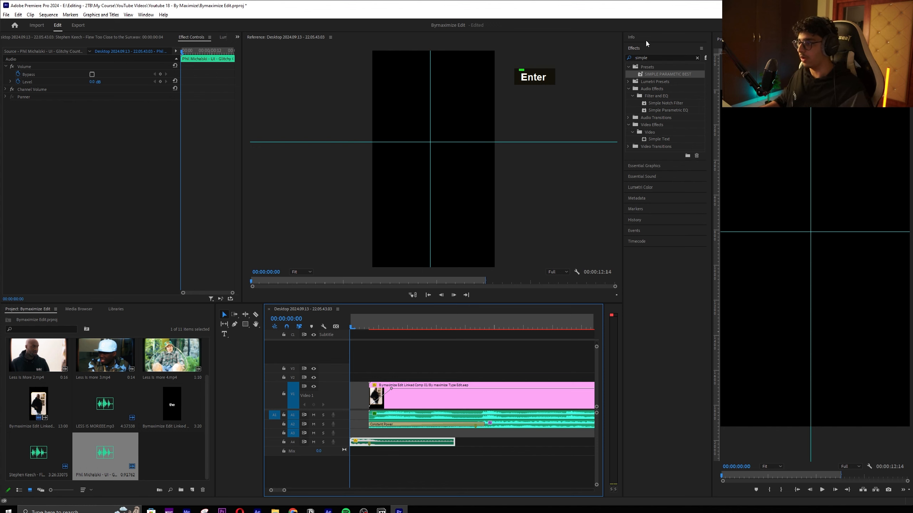
Find the Studio Reverb effect, apply it to the Glitchy Counter clip, and play the opening
{"action": "left_click", "coordinate": [653, 57]}
{"action": "key", "text": "ctrl+a"}
{"action": "type", "text": "reverb"}
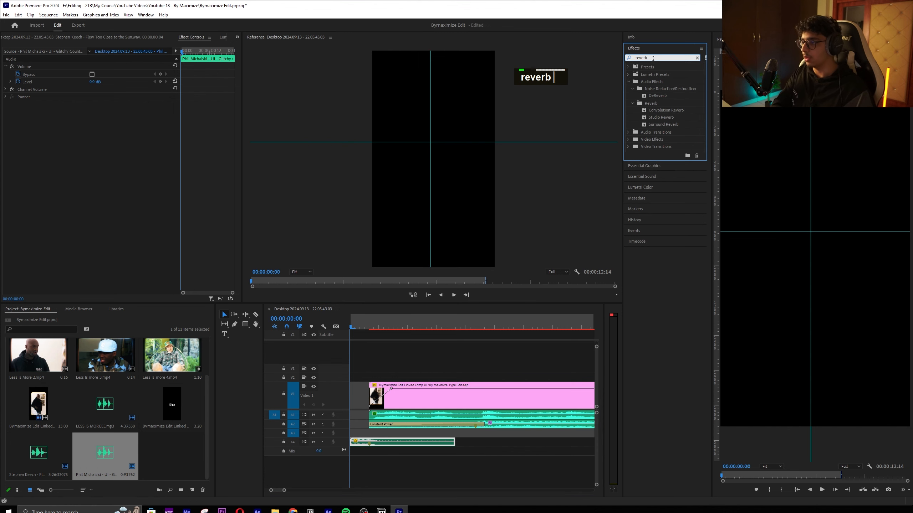
{"action": "left_click", "coordinate": [658, 118]}
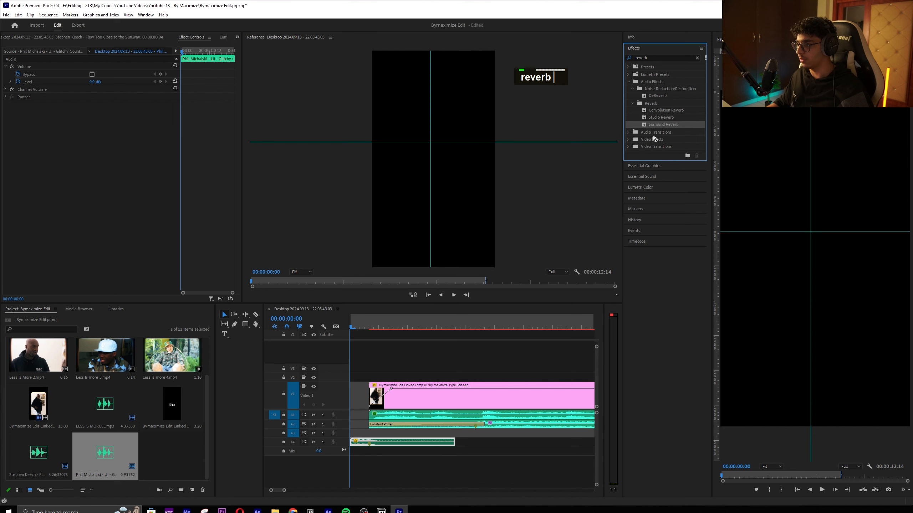
{"action": "key", "text": "space"}
{"action": "left_click_drag", "start_coordinate": [398, 450], "coordinate": [373, 446]}
{"action": "key", "text": "space"}
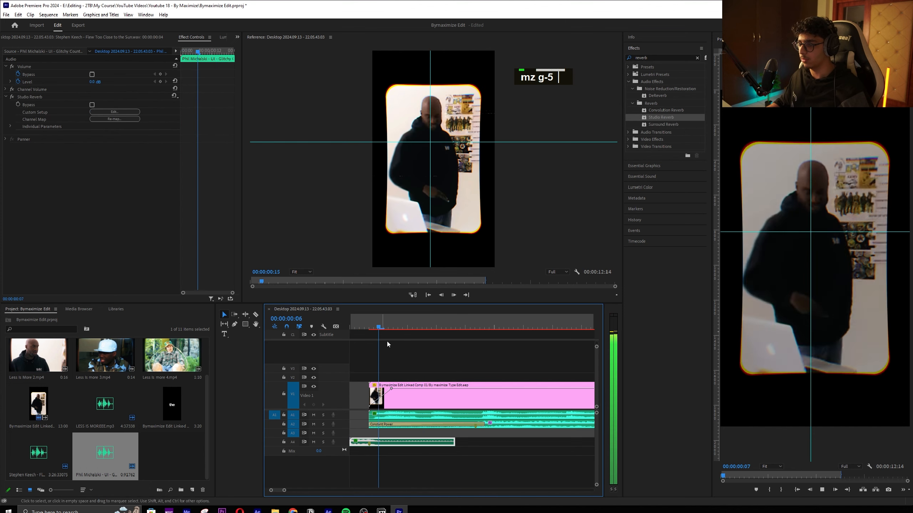
Play the edit from the start through the Less Is More title to check the sound effect and music
{"action": "left_click", "coordinate": [352, 326]}
{"action": "left_click", "coordinate": [362, 386]}
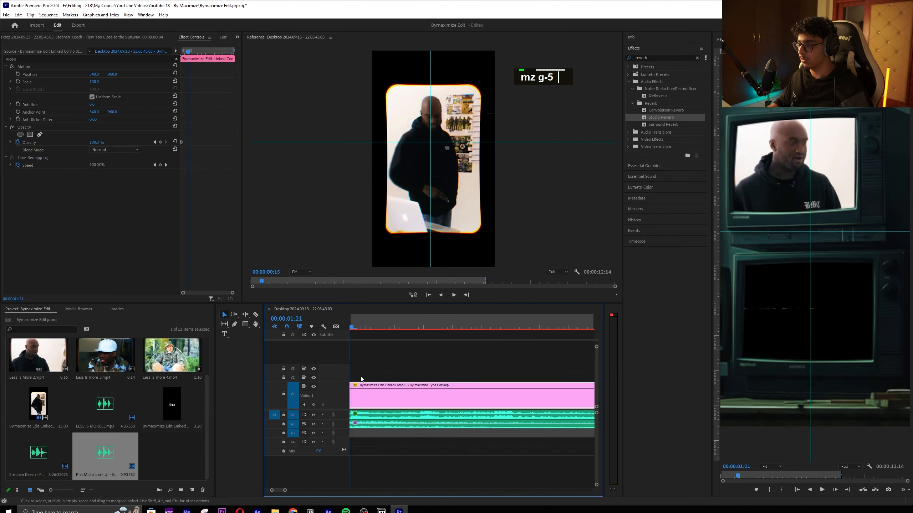
{"action": "key", "text": "minus"}
{"action": "left_click", "coordinate": [351, 326]}
{"action": "key", "text": "space"}
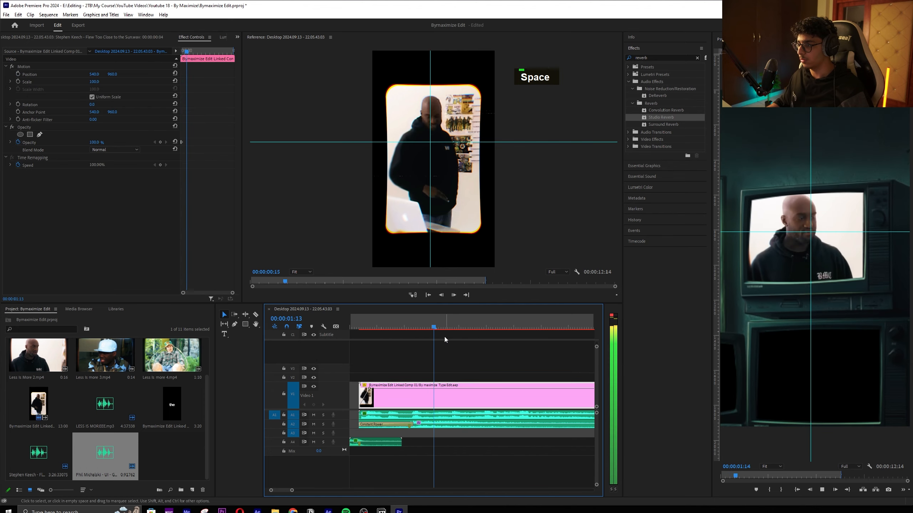
{"action": "key", "text": "space"}
{"action": "key", "text": "space"}
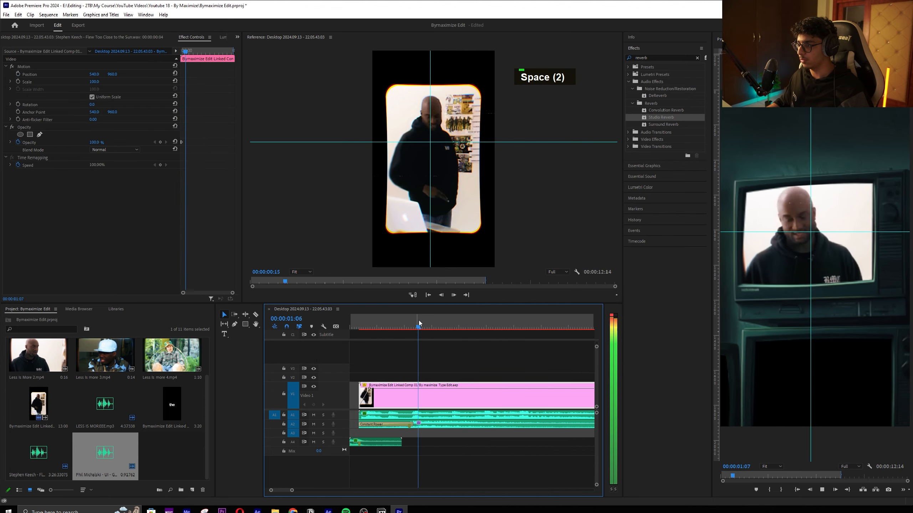
{"action": "key", "text": "space"}
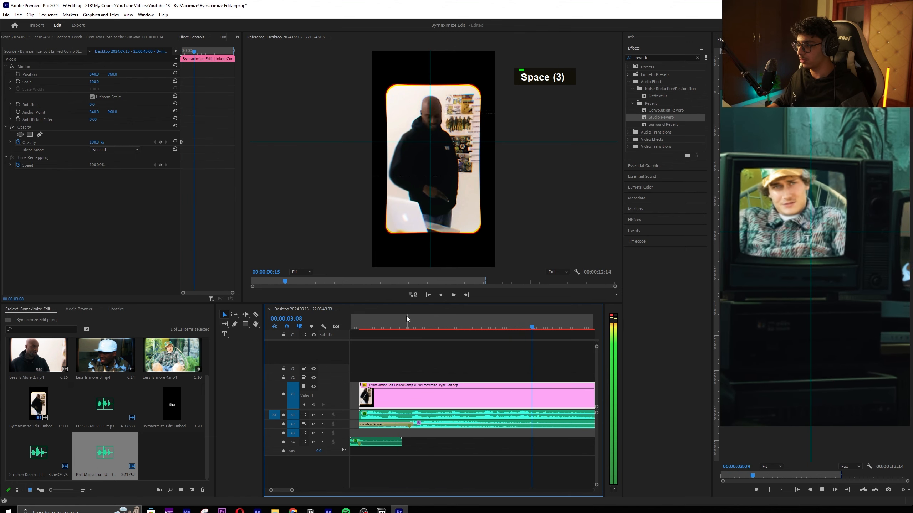
{"action": "key", "text": "space"}
{"action": "key", "text": "space"}
{"action": "key", "text": "space"}
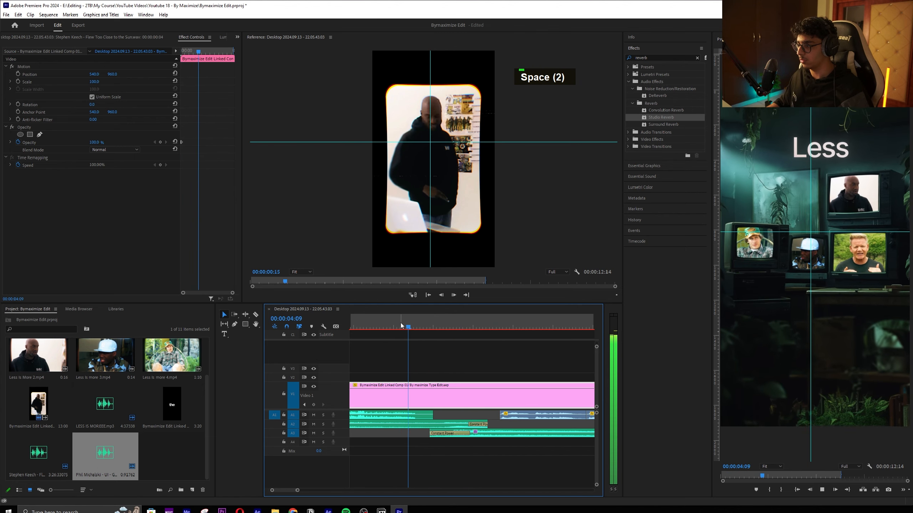
Undo the last actions and replay the TV scene from about two seconds into the edit
{"action": "key", "text": "ctrl+z"}
{"action": "key", "text": "ctrl+z"}
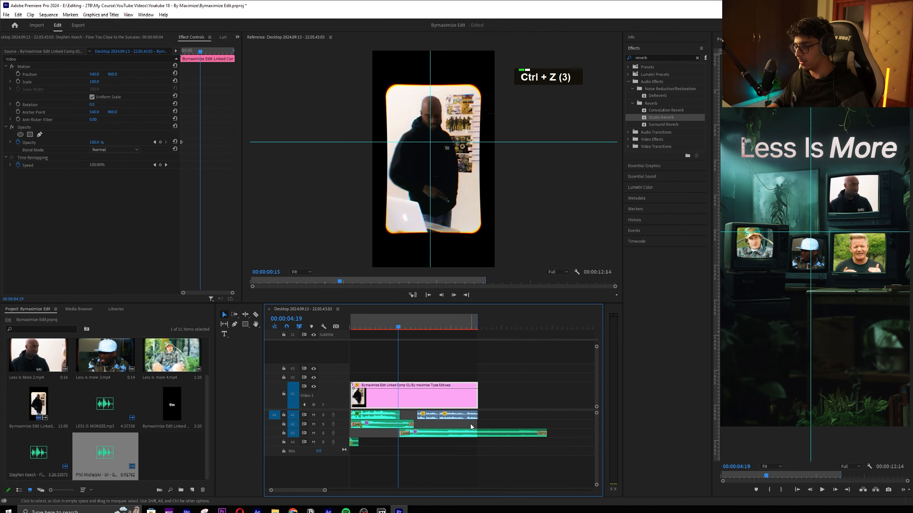
{"action": "scroll", "coordinate": [471, 424], "scroll_direction": "up", "scroll_amount": 7}
{"action": "scroll", "coordinate": [411, 335], "scroll_direction": "down", "scroll_amount": 8}
{"action": "key", "text": "space"}
{"action": "left_click", "coordinate": [369, 321]}
{"action": "key", "text": "space"}
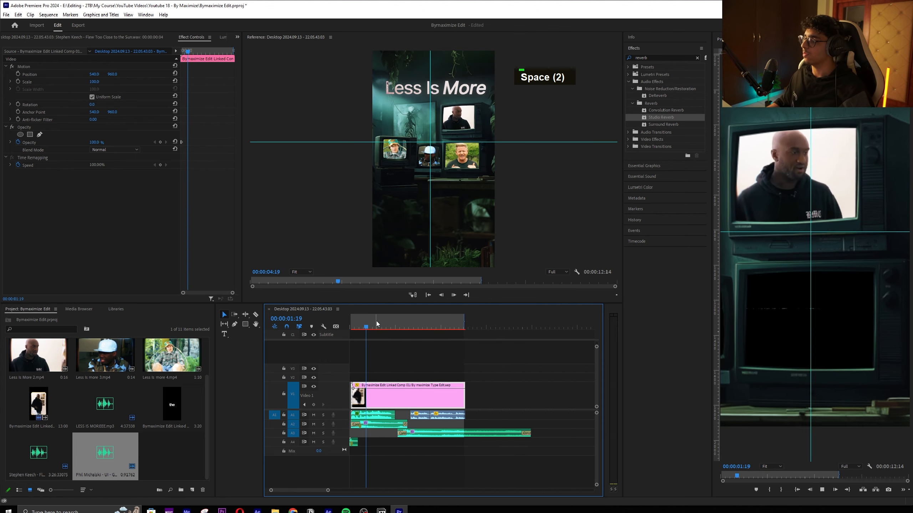
{"action": "scroll", "coordinate": [383, 360], "scroll_direction": "up", "scroll_amount": 3, "text": "alt"}
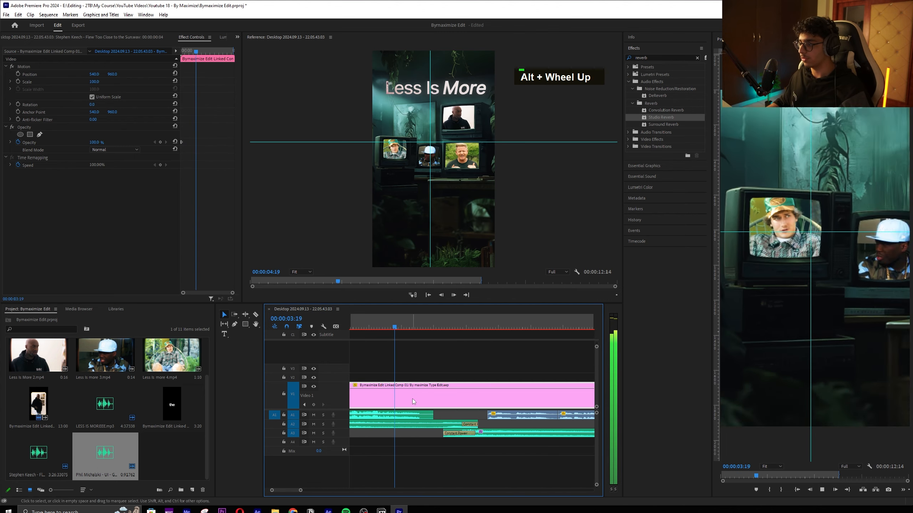
Save the project and park the playhead at 00:00:03:23, just before the Less title appears
{"action": "double_click", "coordinate": [402, 317]}
{"action": "key", "text": "ctrl+s"}
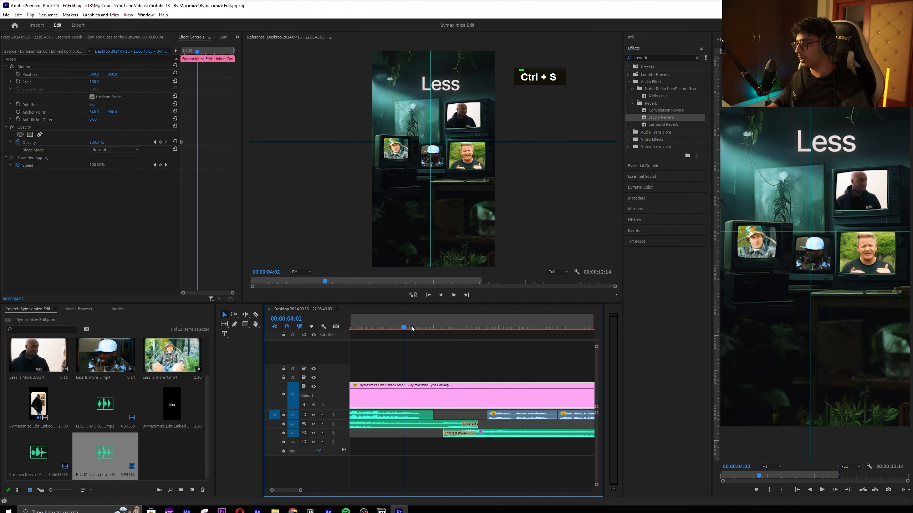
{"action": "key", "text": "Left"}
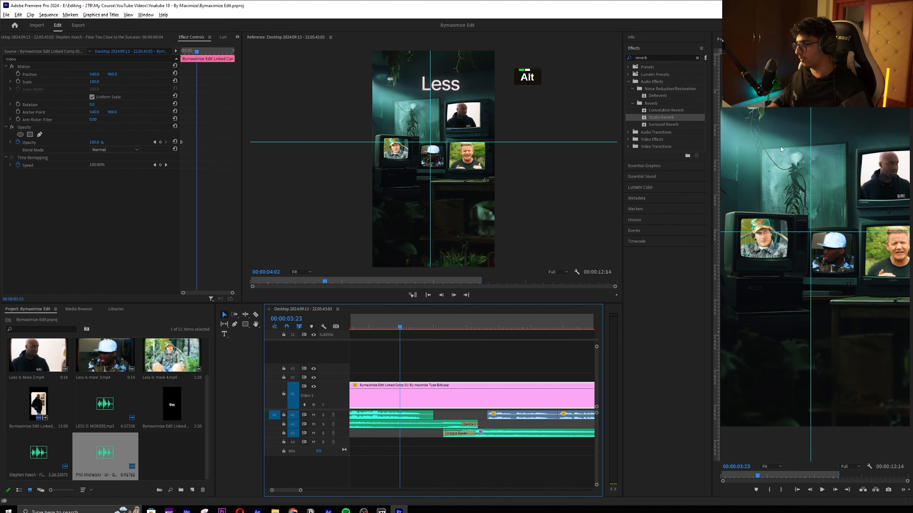
Switch to the Artlist artboard in the browser and download the Small Mechs - Plastic Ratchet, Rotation Clicks, Slow sound effect
{"action": "key", "text": "alt+Tab"}
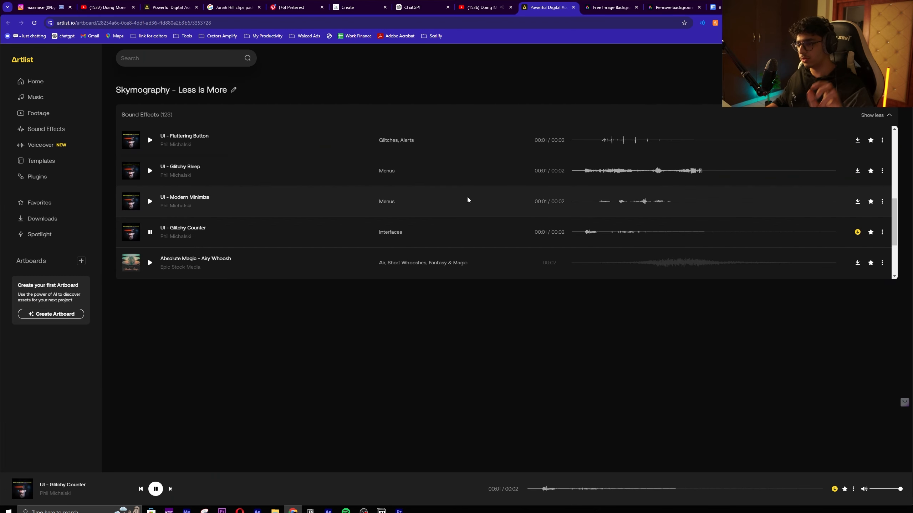
{"action": "scroll", "coordinate": [489, 196], "scroll_direction": "down", "scroll_amount": 4}
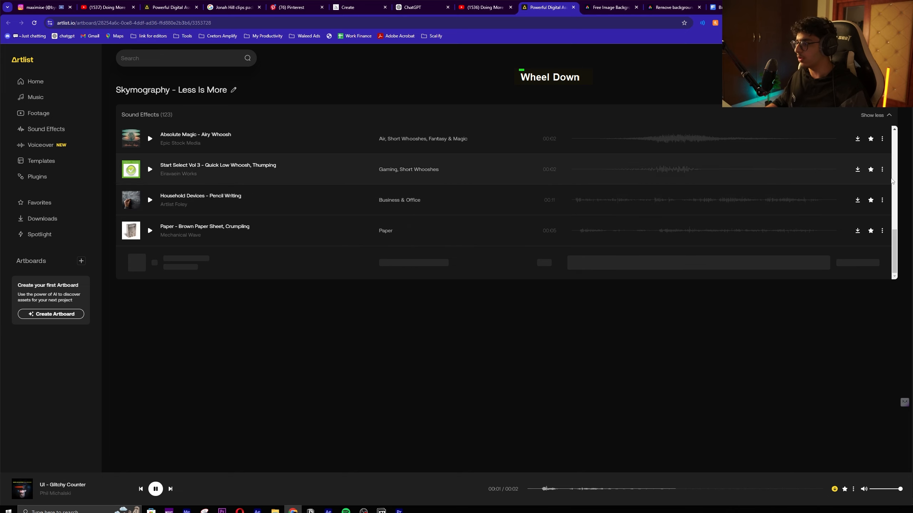
{"action": "scroll", "coordinate": [894, 222], "scroll_direction": "down", "scroll_amount": 3}
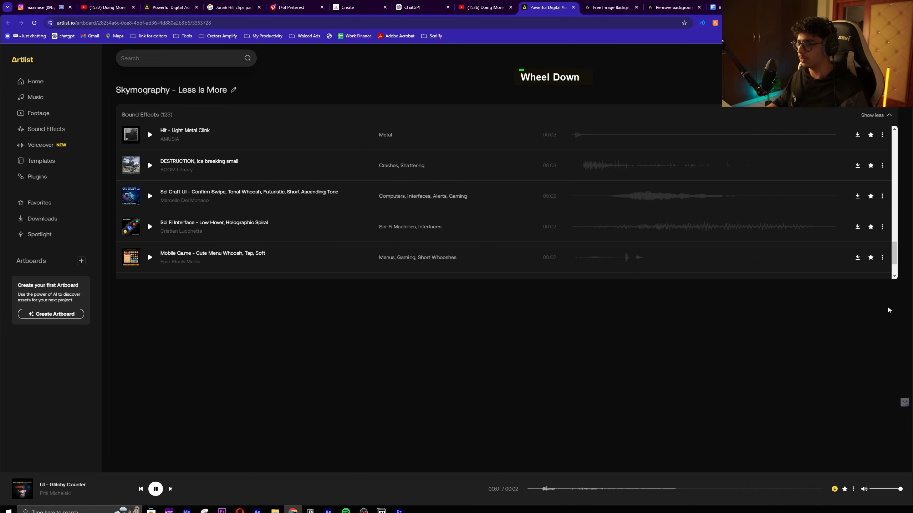
{"action": "scroll", "coordinate": [855, 235], "scroll_direction": "down", "scroll_amount": 3}
{"action": "left_click", "coordinate": [858, 257]}
{"action": "key", "text": "Return"}
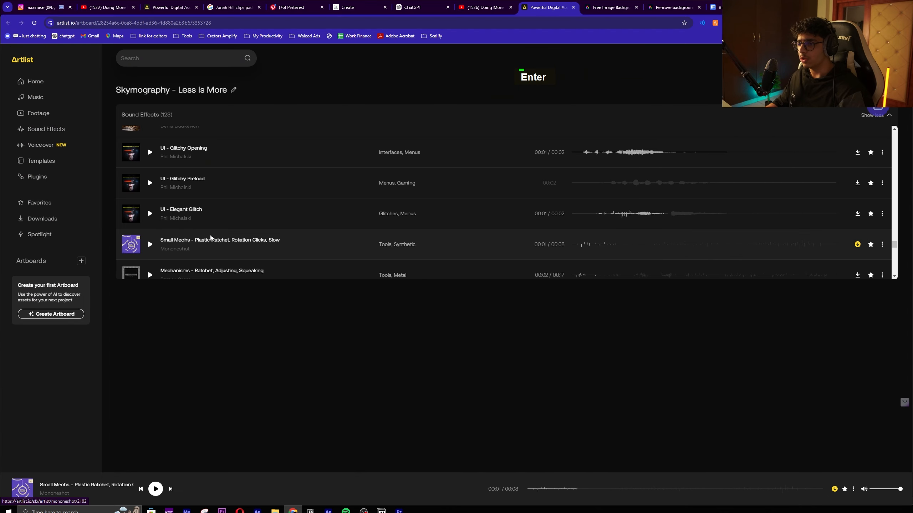
Download the Digital System - Tiny Glitch Sequence, No Signal Present sound effect from the artboard
{"action": "scroll", "coordinate": [197, 230], "scroll_direction": "up", "scroll_amount": 1}
{"action": "scroll", "coordinate": [197, 229], "scroll_direction": "up", "scroll_amount": 5}
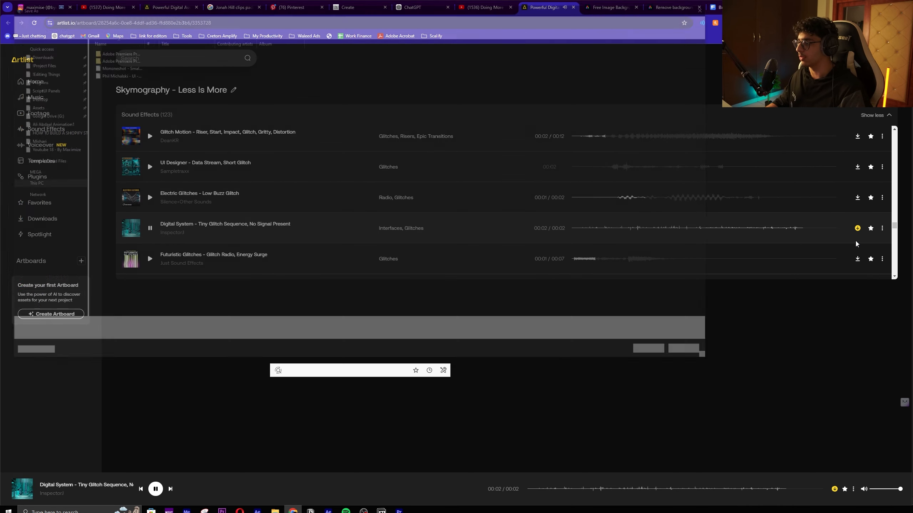
{"action": "key", "text": "Return"}
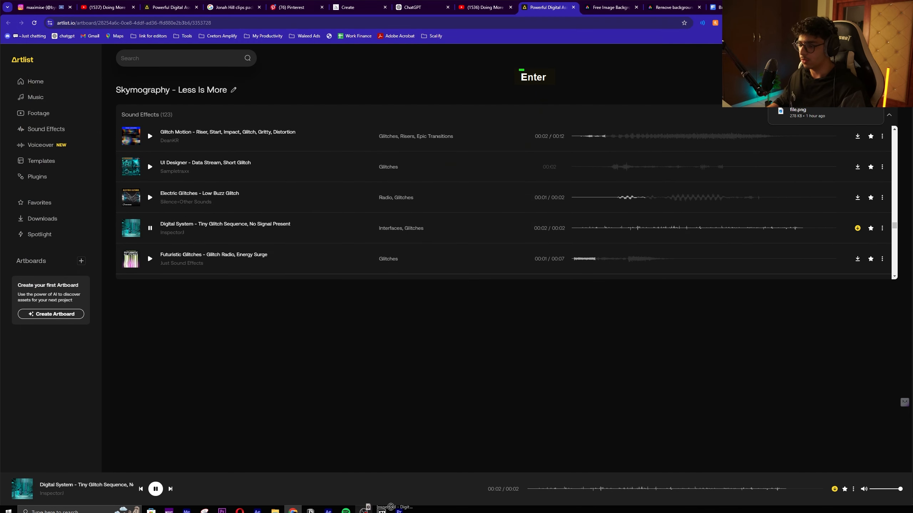
Add the Tiny Glitch Sequence sound to the third audio track in Premiere Pro, starting at about 00:00:01:04
{"action": "left_click_drag", "start_coordinate": [390, 507], "coordinate": [393, 433]}
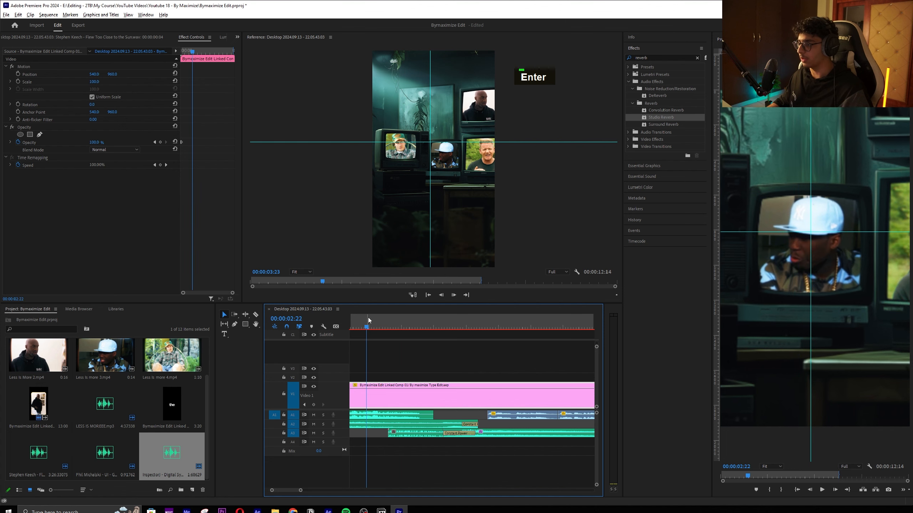
{"action": "scroll", "coordinate": [368, 317], "scroll_direction": "down", "scroll_amount": 1}
{"action": "key", "text": "ctrl+shift+z"}
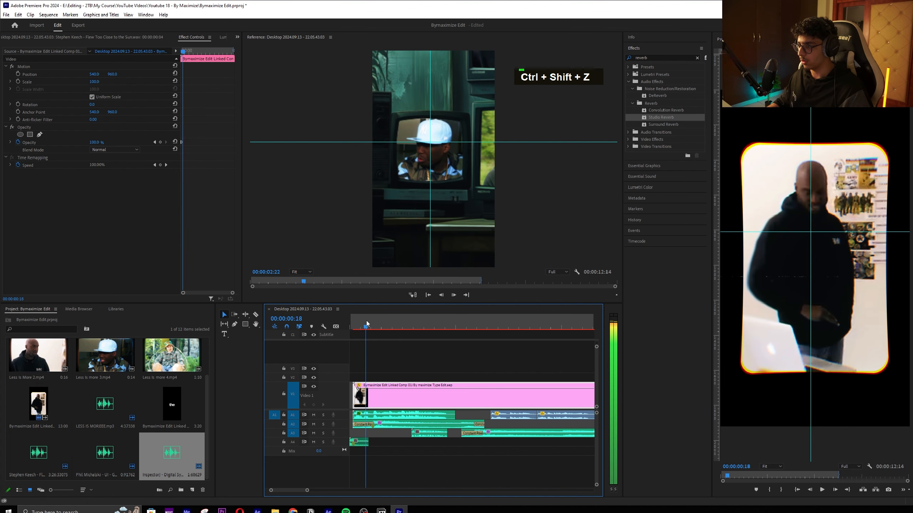
{"action": "left_click_drag", "start_coordinate": [366, 321], "coordinate": [374, 320]}
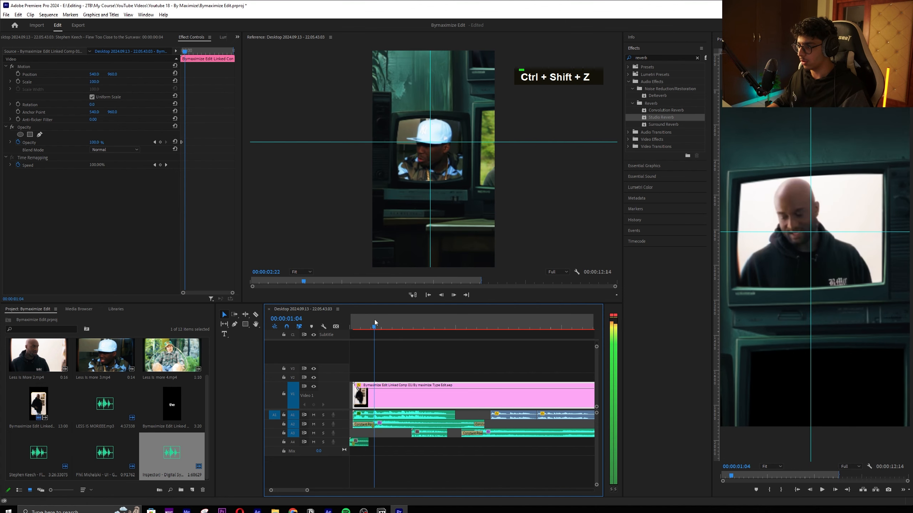
{"action": "left_click_drag", "start_coordinate": [427, 432], "coordinate": [385, 432]}
Adjust the Glitchy Counter clip's audio gain and play the TV scene through to the Less title
{"action": "key", "text": "Return"}
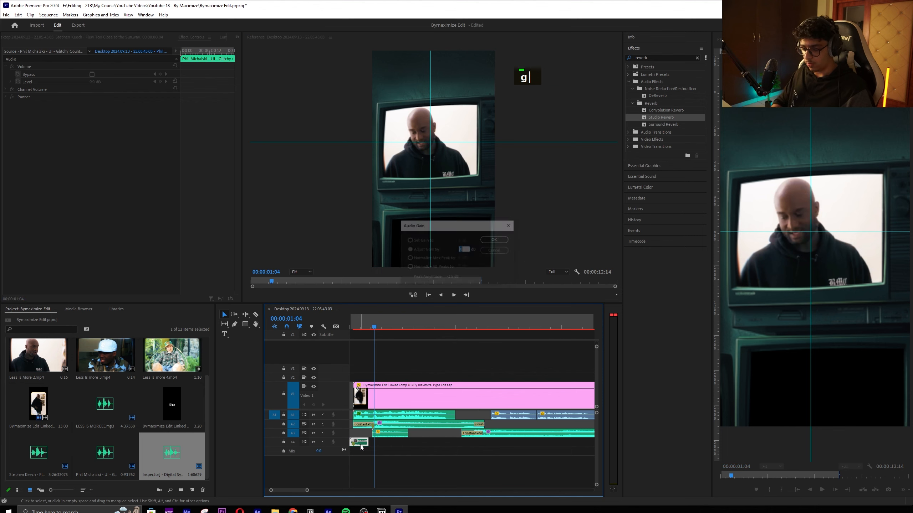
{"action": "key", "text": "space"}
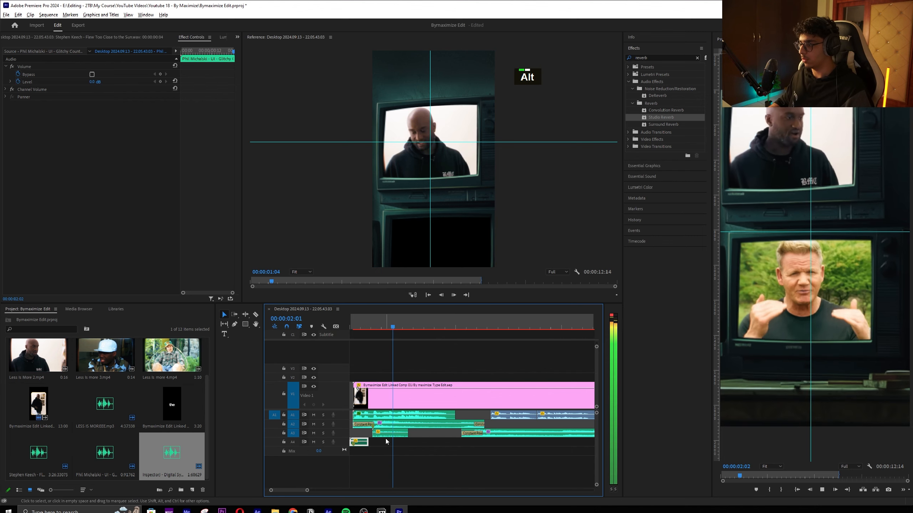
{"action": "scroll", "coordinate": [387, 429], "scroll_direction": "up", "scroll_amount": 2}
{"action": "key", "text": "space"}
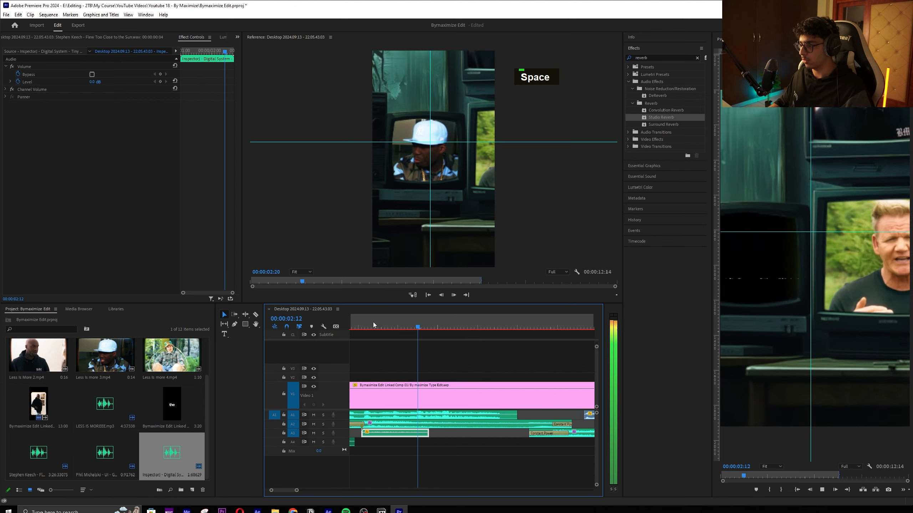
{"action": "key", "text": "space"}
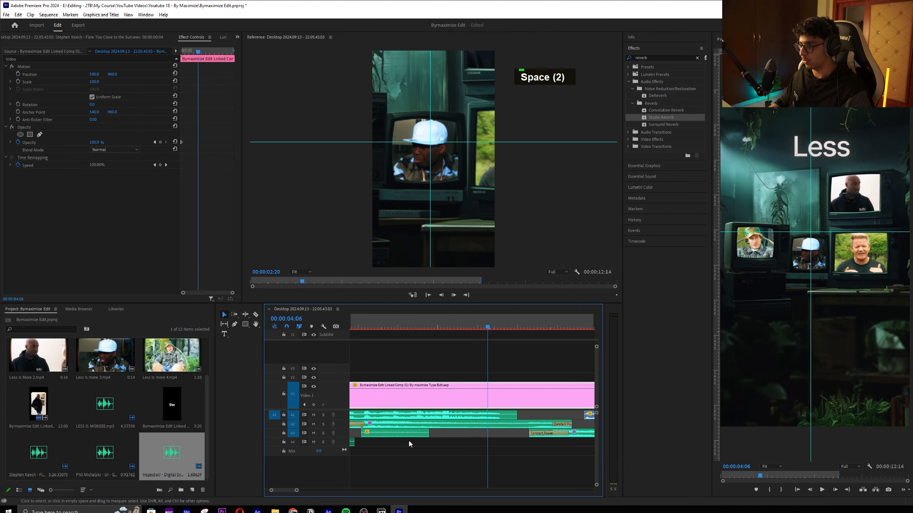
Place a copy of the Tiny Glitch Sequence clip directly after it, fade both outer ends with Constant Power, and replay the section
{"action": "key", "text": "d"}
{"action": "key", "text": "d"}
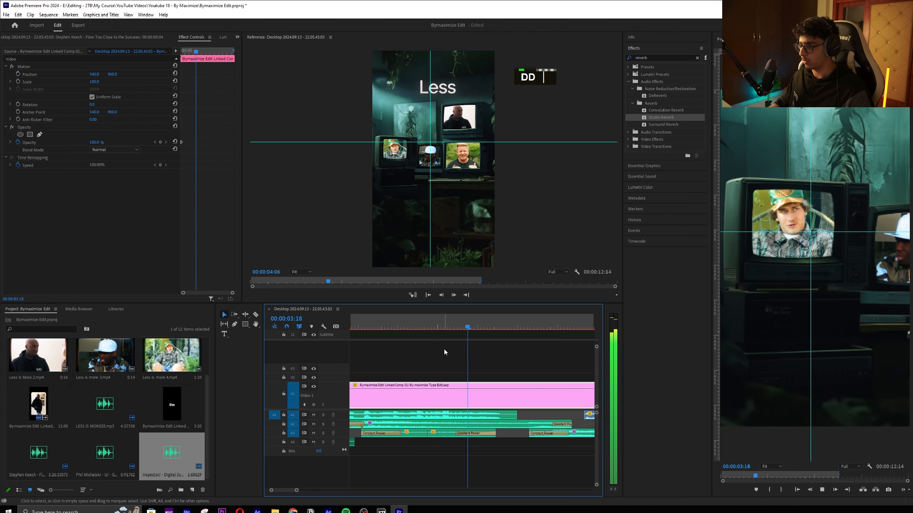
{"action": "key", "text": "space"}
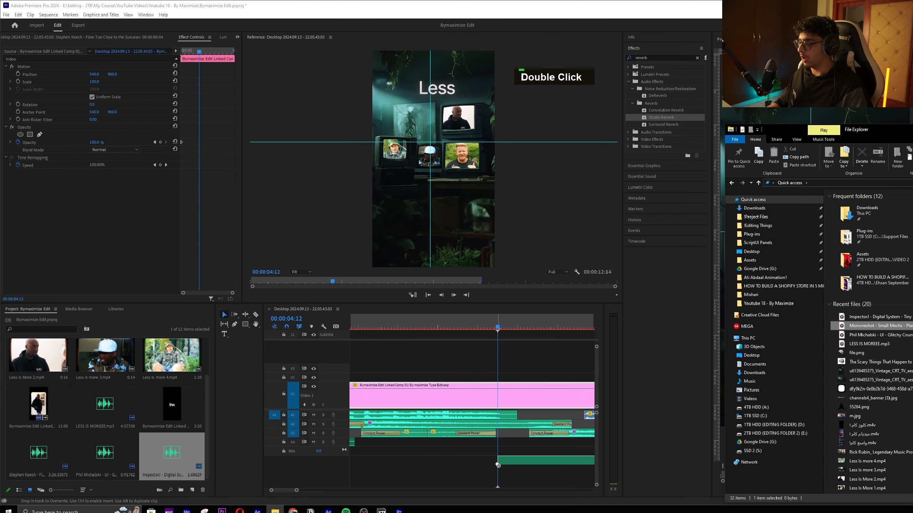
Add the Small Mechs ratchet sound on a new fifth audio track at 00:00:04:12 and enlarge that track to show its waveform
{"action": "left_click_drag", "start_coordinate": [497, 464], "coordinate": [499, 458]}
{"action": "left_click", "coordinate": [506, 443]}
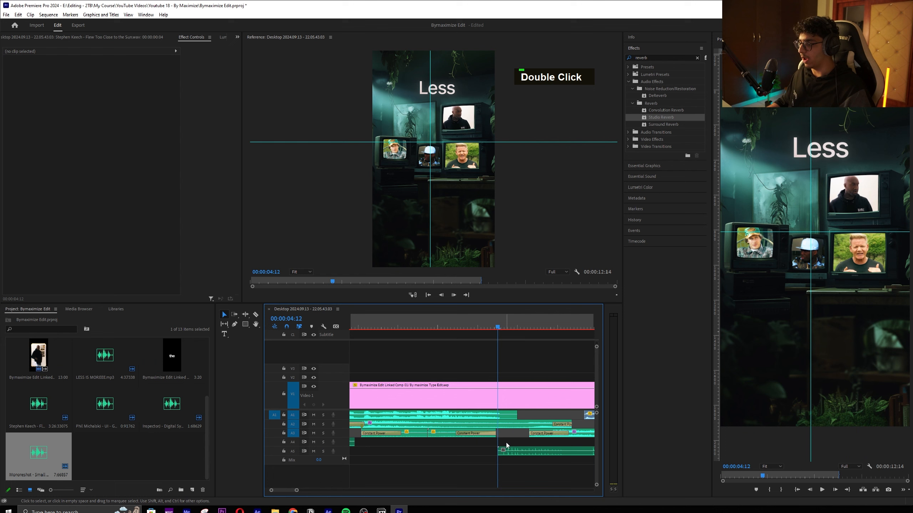
{"action": "scroll", "coordinate": [486, 461], "scroll_direction": "up", "scroll_amount": 2, "text": "alt"}
{"action": "double_click", "coordinate": [339, 454]}
{"action": "scroll", "coordinate": [420, 461], "scroll_direction": "up", "scroll_amount": 2, "text": "alt"}
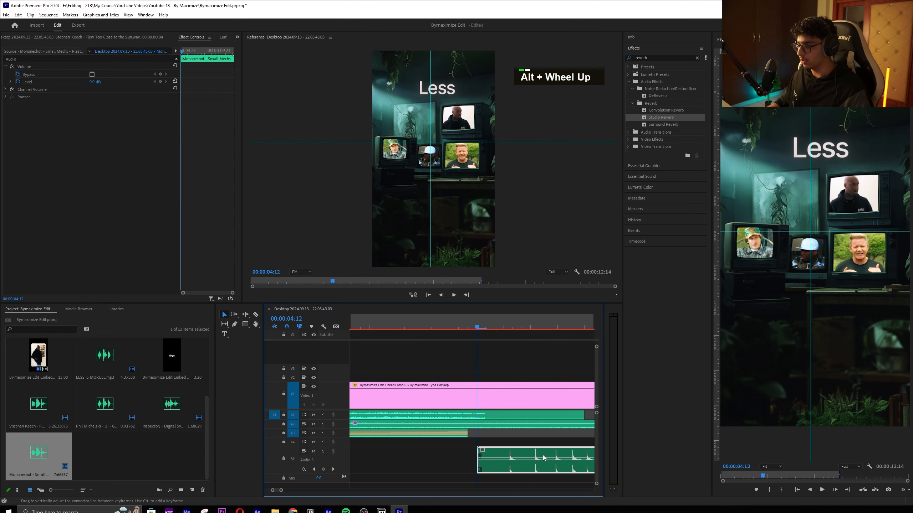
Cut away the silence before the first ratchet click and align the sound with the word Less at about 00:00:04:11
{"action": "left_click", "coordinate": [413, 455]}
{"action": "key", "text": "v"}
{"action": "left_click", "coordinate": [399, 459]}
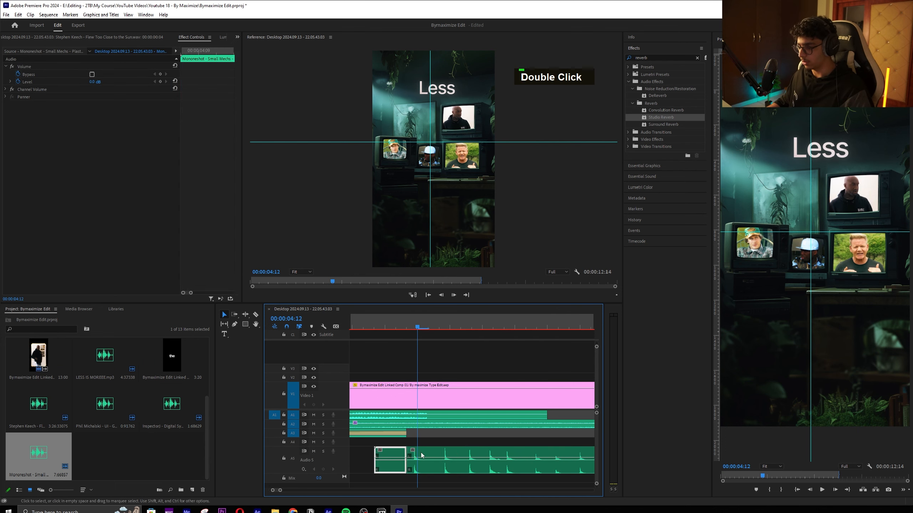
{"action": "key", "text": "Delete"}
Split off the first ratchet click for the word Is and move the rest of the sound slightly later on the track
{"action": "left_click", "coordinate": [390, 322]}
{"action": "scroll", "coordinate": [396, 342], "scroll_direction": "down", "scroll_amount": 2, "text": "alt"}
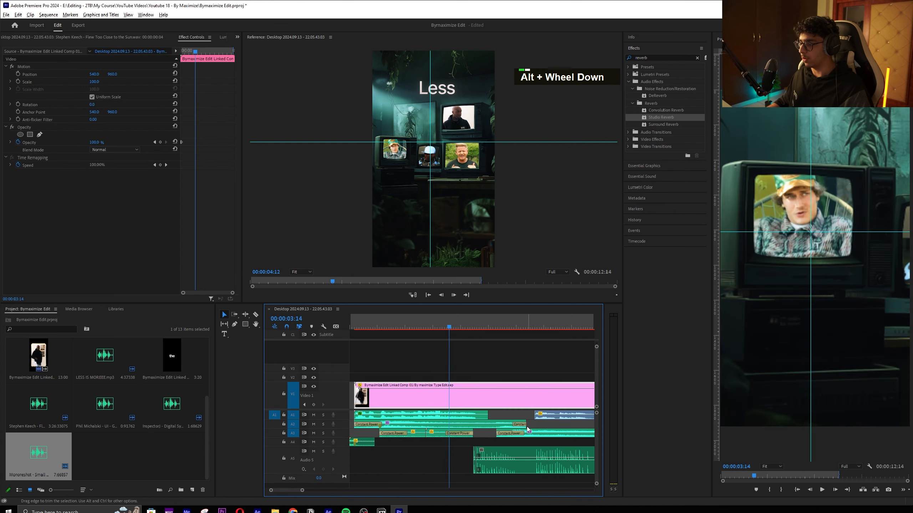
{"action": "scroll", "coordinate": [427, 347], "scroll_direction": "up", "scroll_amount": 3, "text": "alt"}
{"action": "left_click_drag", "start_coordinate": [426, 325], "coordinate": [451, 323]}
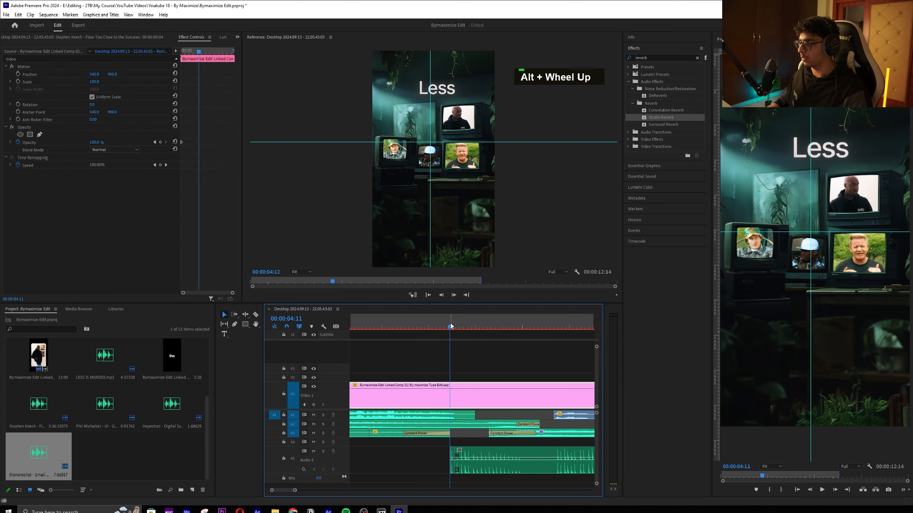
{"action": "key", "text": "Right"}
{"action": "key", "text": "Right"}
{"action": "scroll", "coordinate": [470, 468], "scroll_direction": "up", "scroll_amount": 2, "text": "alt"}
{"action": "scroll", "coordinate": [471, 468], "scroll_direction": "up", "scroll_amount": 1, "text": "alt"}
{"action": "left_click_drag", "start_coordinate": [471, 468], "coordinate": [493, 468]}
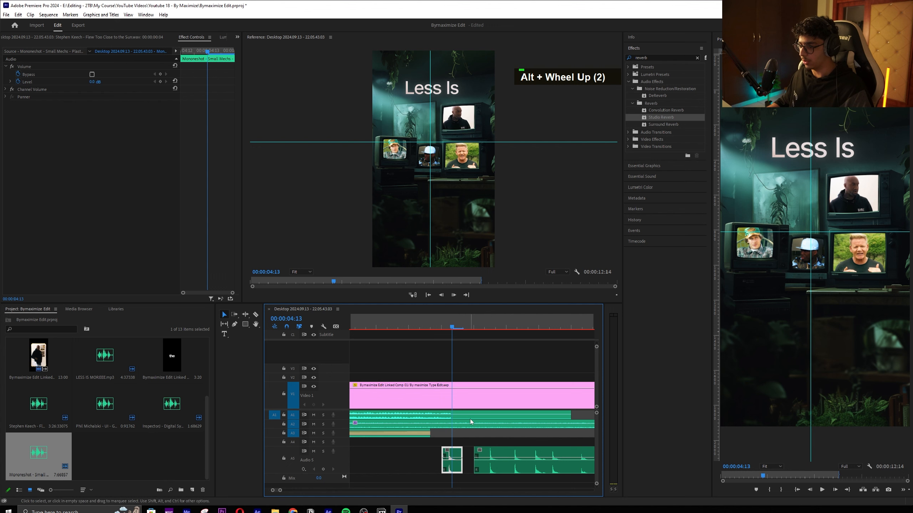
Try to shift the remaining ratchet clip to match the word More at 00:00:04:17, and undo the move
{"action": "key", "text": "Right"}
{"action": "key", "text": "Right"}
{"action": "key", "text": "Right"}
{"action": "key", "text": "Right"}
{"action": "left_click", "coordinate": [498, 454]}
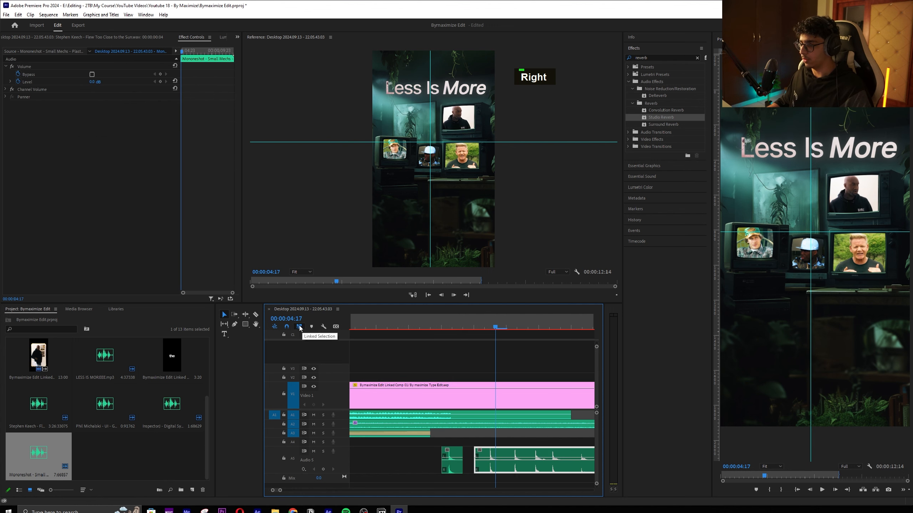
{"action": "left_click_drag", "start_coordinate": [506, 457], "coordinate": [510, 457]}
{"action": "key", "text": "ctrl+z"}
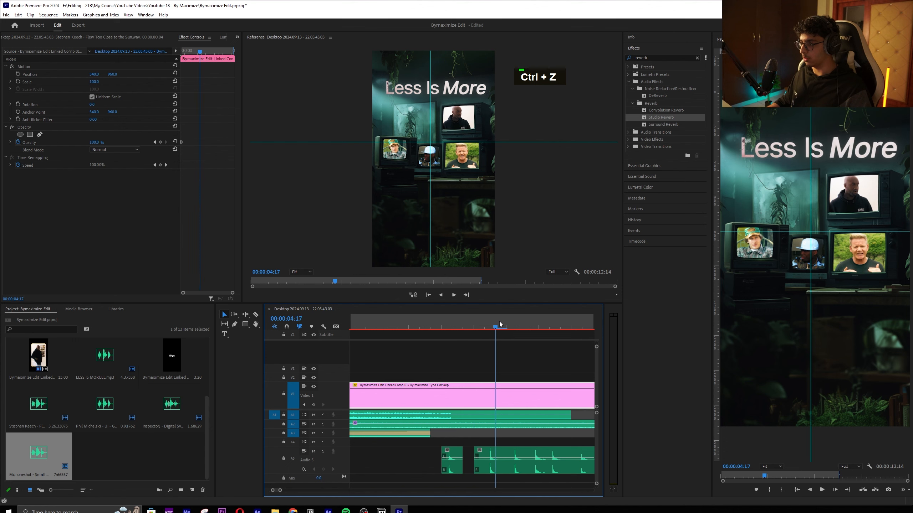
{"action": "key", "text": "ctrl+z"}
Place the remaining ratchet clicks under the second Less Is More title from about 00:00:05:02 and delete everything after 00:00:05:15
{"action": "double_click", "coordinate": [488, 459]}
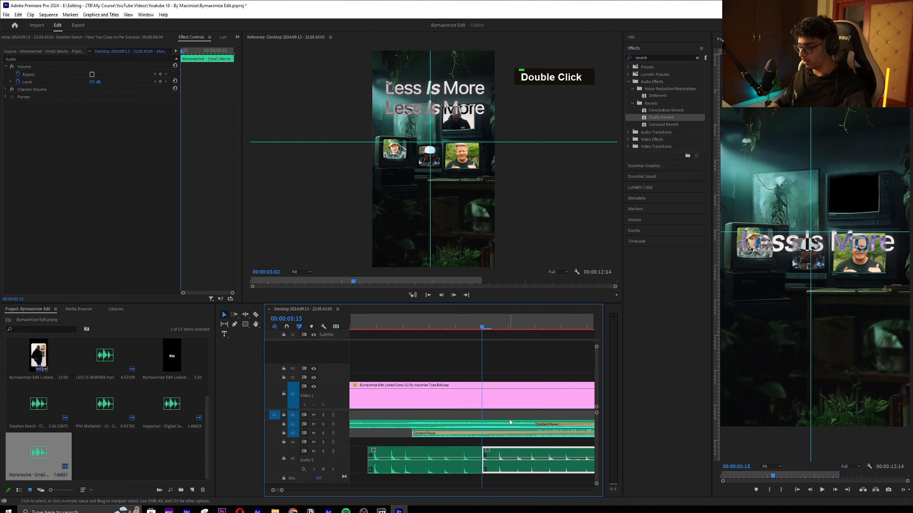
{"action": "key", "text": "Delete"}
{"action": "left_click_drag", "start_coordinate": [462, 328], "coordinate": [482, 328]}
{"action": "key", "text": "Right"}
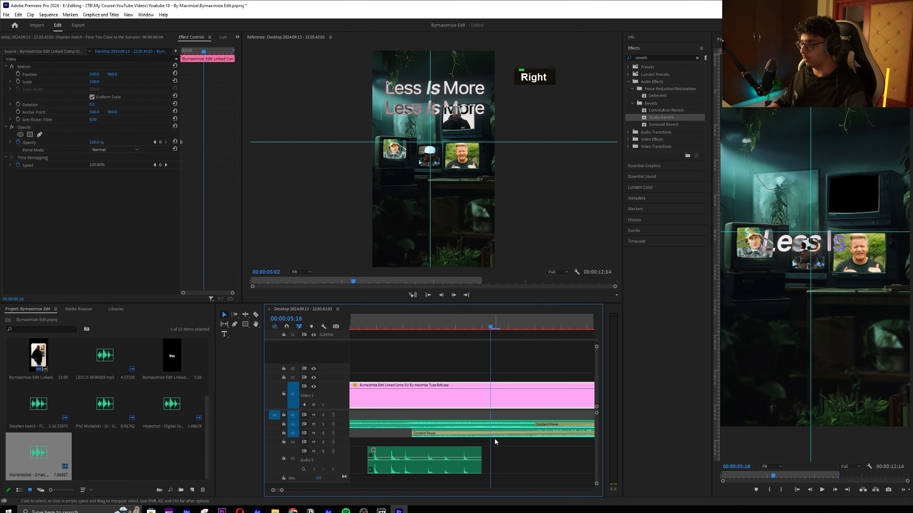
Copy a single ratchet click to the end of the run at about 00:00:05:15 and save the project
{"action": "scroll", "coordinate": [495, 441], "scroll_direction": "down", "scroll_amount": 2, "text": "alt"}
{"action": "left_click", "coordinate": [418, 461], "text": "alt"}
{"action": "key", "text": "ctrl+s"}
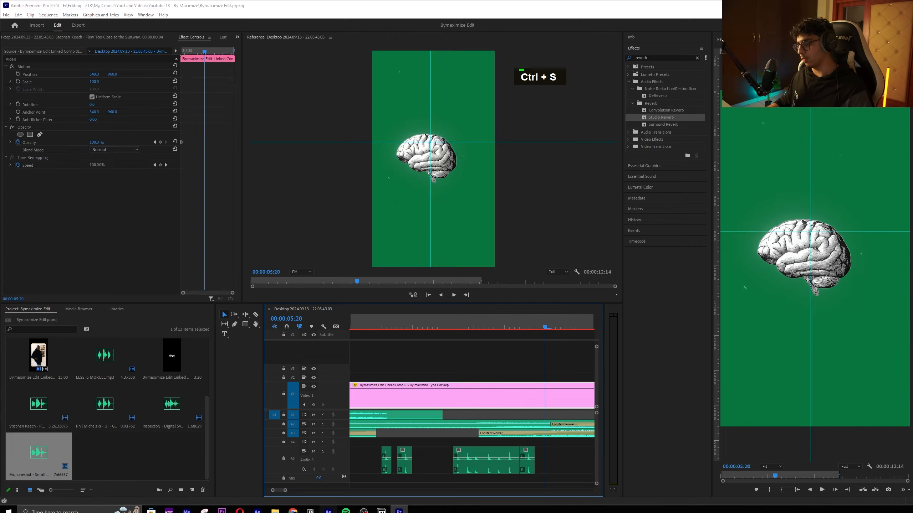
Switch to After Effects, lengthen the TV scene's Pre-comp 1, and delay the brain scene's layers by a few frames
{"action": "left_click", "coordinate": [329, 511]}
{"action": "left_click_drag", "start_coordinate": [515, 353], "coordinate": [429, 361]}
{"action": "scroll", "coordinate": [453, 413], "scroll_direction": "down", "scroll_amount": 2, "text": "alt"}
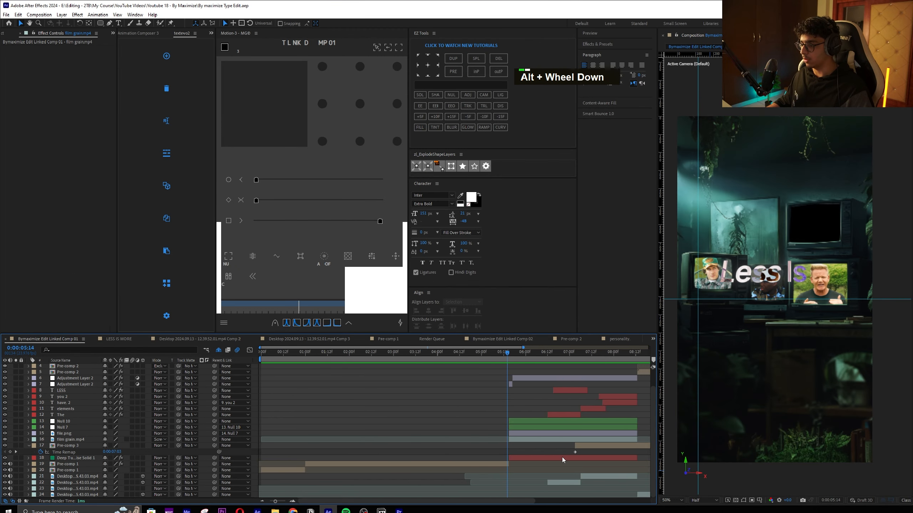
{"action": "scroll", "coordinate": [491, 467], "scroll_direction": "up", "scroll_amount": 3, "text": "alt"}
{"action": "left_click_drag", "start_coordinate": [352, 465], "coordinate": [374, 464]}
{"action": "scroll", "coordinate": [387, 431], "scroll_direction": "down", "scroll_amount": 2, "text": "alt"}
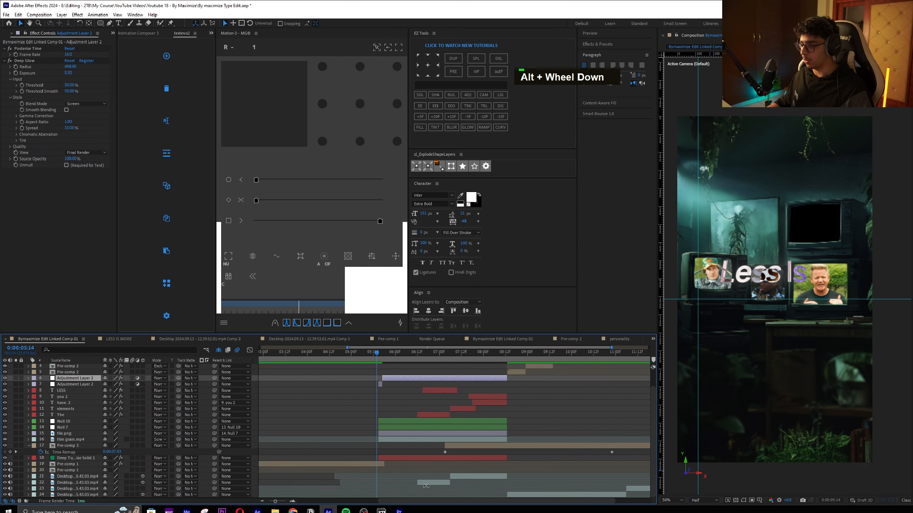
{"action": "left_click", "coordinate": [427, 464], "text": "shift"}
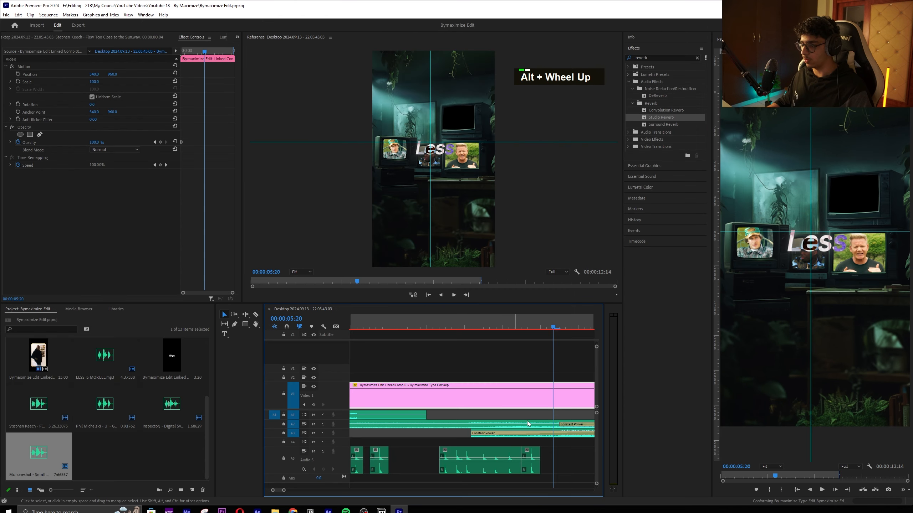
Return to Premiere Pro and copy the single ratchet click to the title's last moment, just before 00:00:05:20
{"action": "left_click", "coordinate": [531, 460]}
{"action": "scroll", "coordinate": [368, 453], "scroll_direction": "down", "scroll_amount": 3, "text": "alt"}
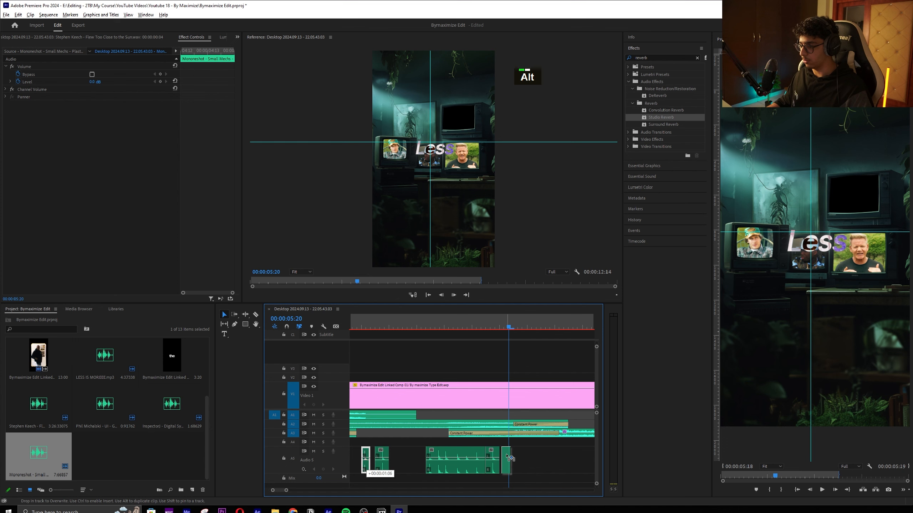
{"action": "scroll", "coordinate": [396, 350], "scroll_direction": "down", "scroll_amount": 2, "text": "alt"}
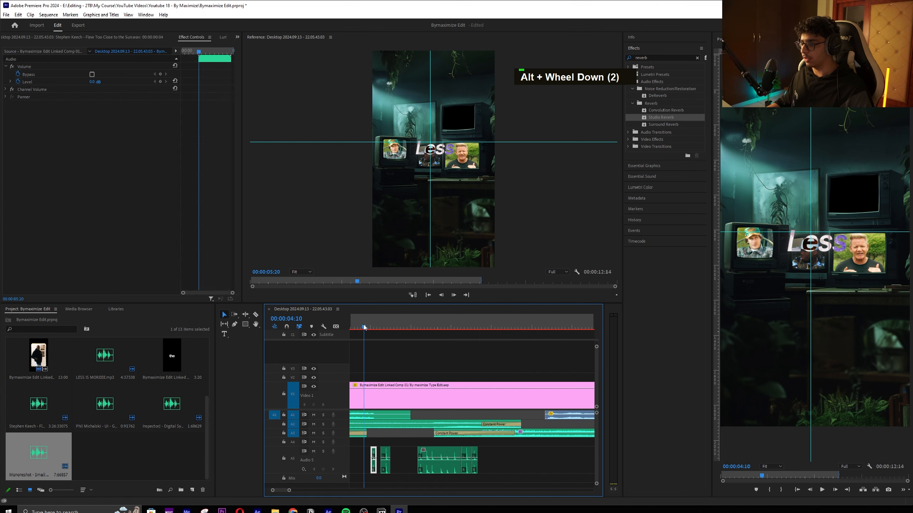
Play the titles from 00:00:04:10 to check the ratchet clicks, and return the playhead to the start of the edit
{"action": "key", "text": "space"}
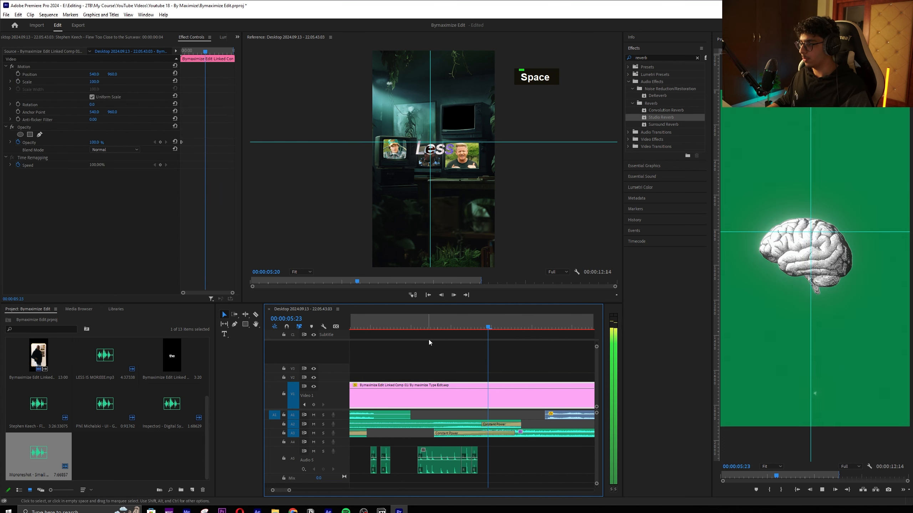
{"action": "left_click", "coordinate": [392, 320]}
{"action": "scroll", "coordinate": [404, 337], "scroll_direction": "down", "scroll_amount": 2, "text": "alt"}
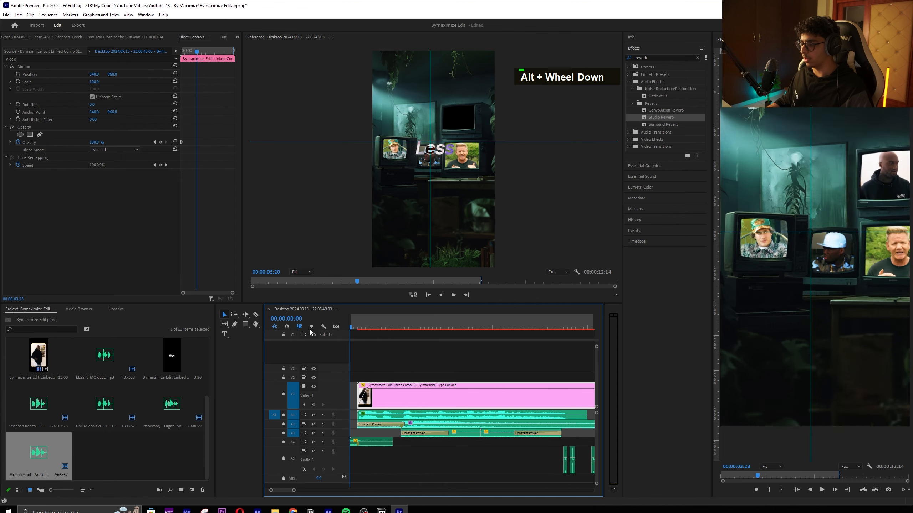
Play the edit from the start and try a gain adjustment on the digital glitch clips on audio track 3
{"action": "key", "text": "space"}
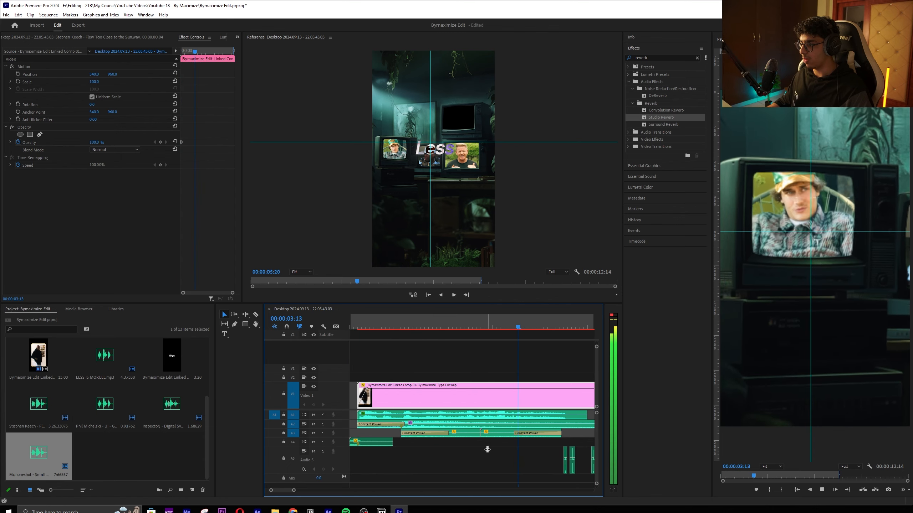
{"action": "key", "text": "space"}
{"action": "left_click_drag", "start_coordinate": [504, 451], "coordinate": [453, 436]}
{"action": "key", "text": "g"}
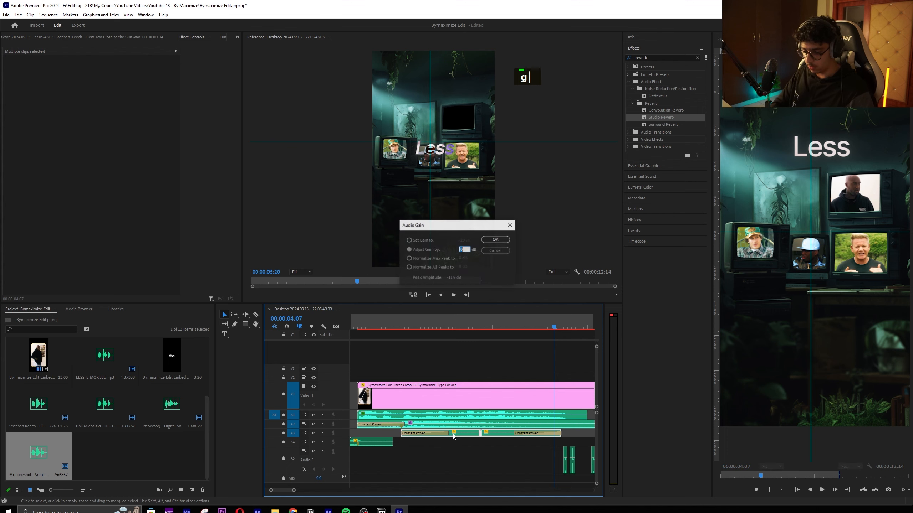
{"action": "key", "text": "ctrl+z"}
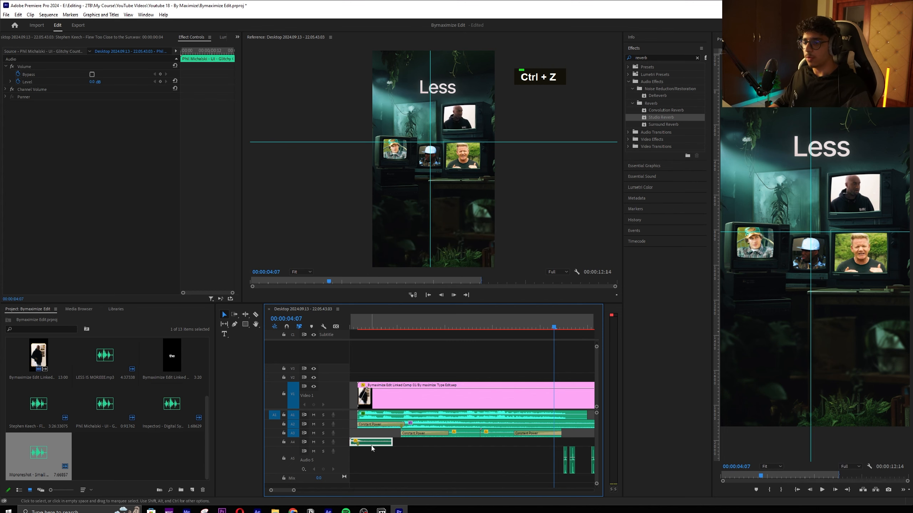
Add Studio Reverb to the digital glitch clips on audio track 3 and play the result from about 00:00:01:10
{"action": "double_click", "coordinate": [431, 435]}
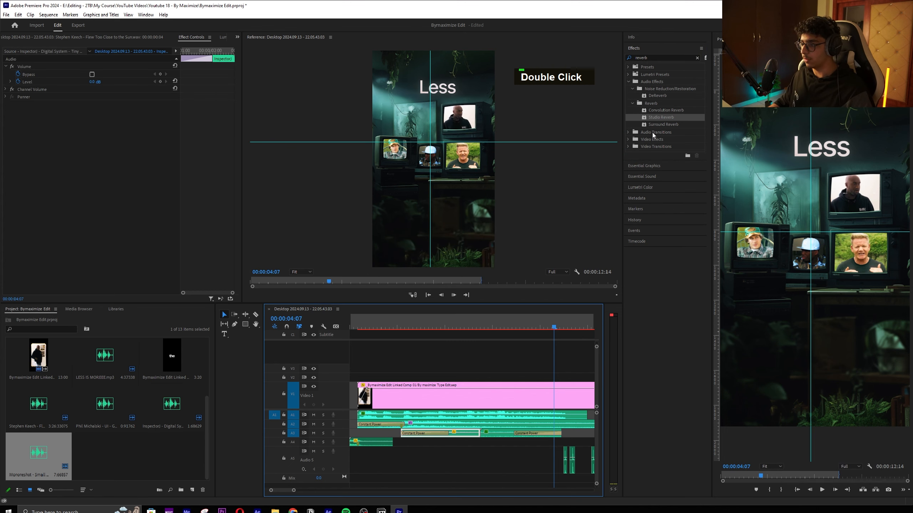
{"action": "left_click_drag", "start_coordinate": [660, 117], "coordinate": [453, 440]}
{"action": "left_click", "coordinate": [419, 322]}
{"action": "key", "text": "space"}
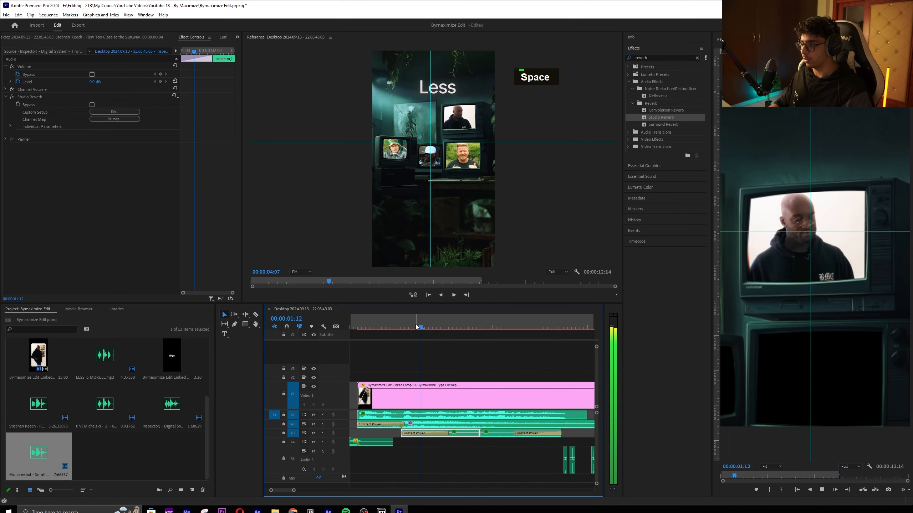
{"action": "scroll", "coordinate": [490, 425], "scroll_direction": "down", "scroll_amount": 2}
{"action": "scroll", "coordinate": [477, 425], "scroll_direction": "down", "scroll_amount": 3, "text": "alt"}
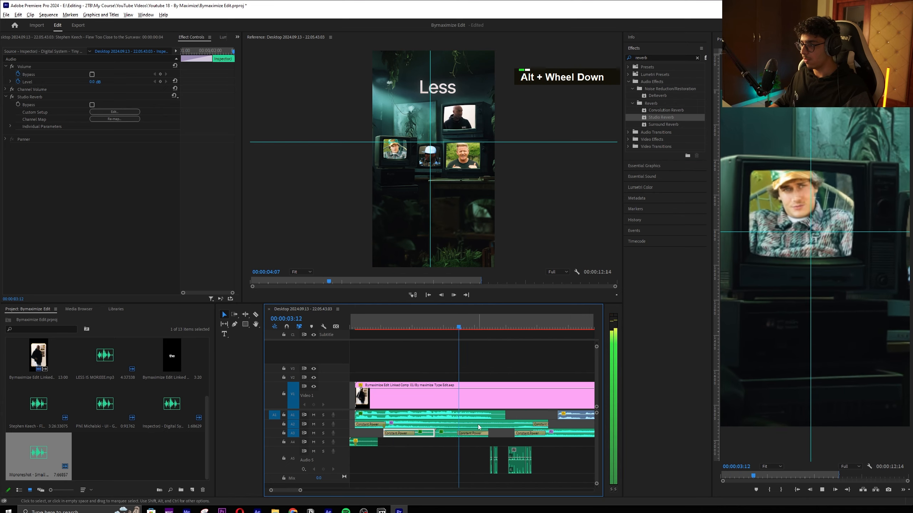
{"action": "scroll", "coordinate": [504, 435], "scroll_direction": "down", "scroll_amount": 1, "text": "alt"}
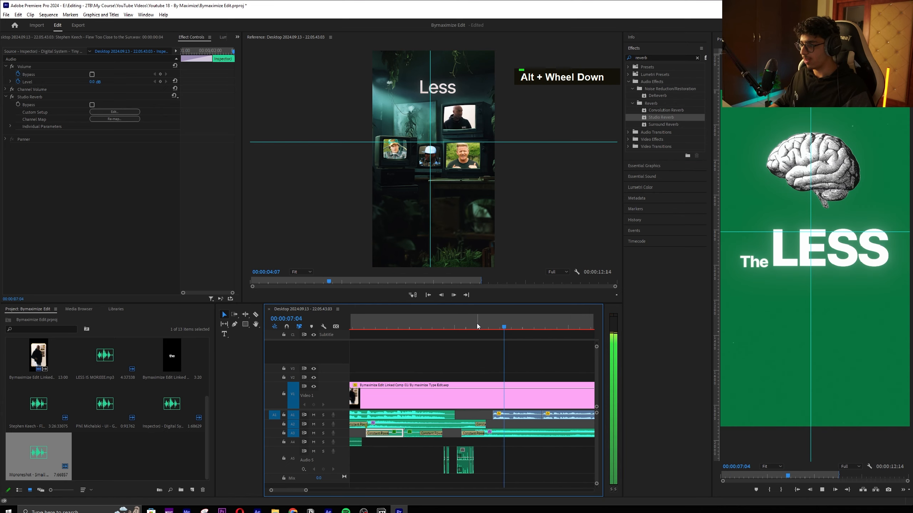
{"action": "key", "text": "space"}
Replay the title section from about 00:00:04:00 to check the glitch and ratchet sounds
{"action": "left_click", "coordinate": [432, 321]}
{"action": "key", "text": "space"}
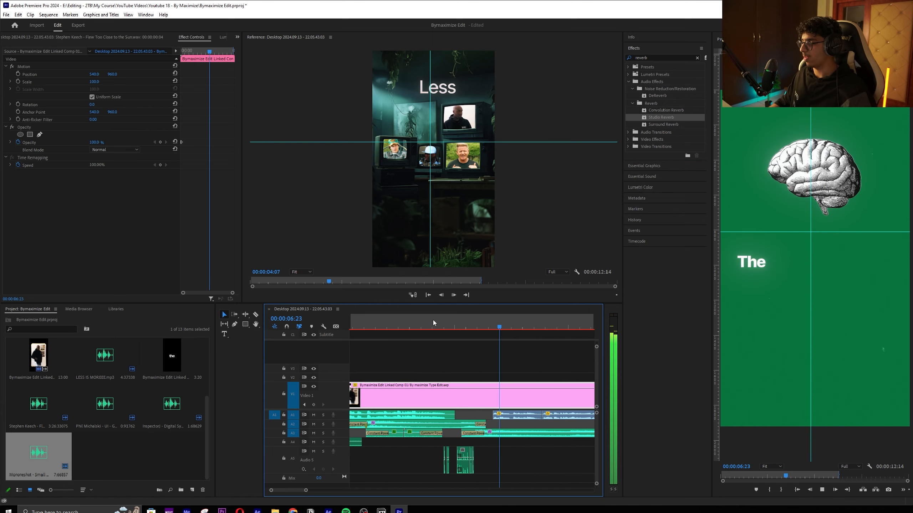
{"action": "key", "text": "space"}
{"action": "key", "text": "space"}
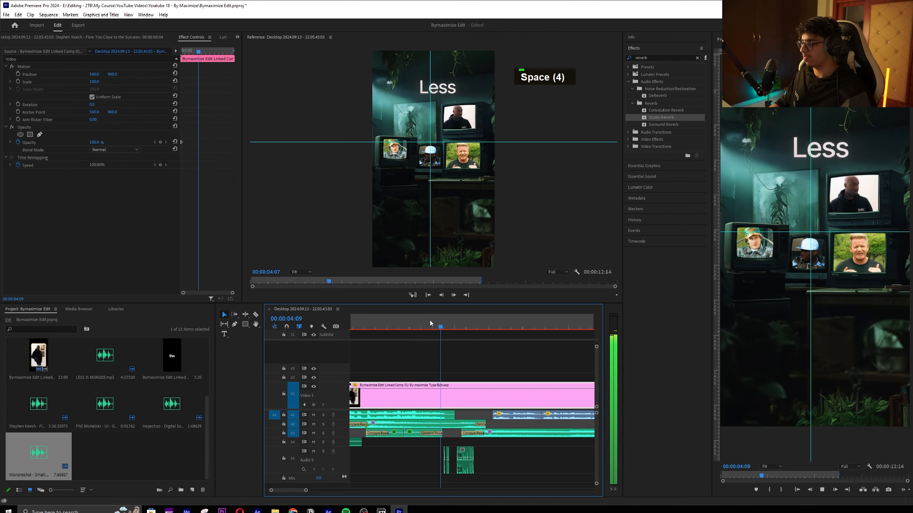
Download Organic Swish - Low Subby Whoosh, Cinematic Zoom from Artlist and place it at the brain scene's first frame, 00:00:05:22
{"action": "left_click", "coordinate": [474, 318]}
{"action": "key", "text": "Right"}
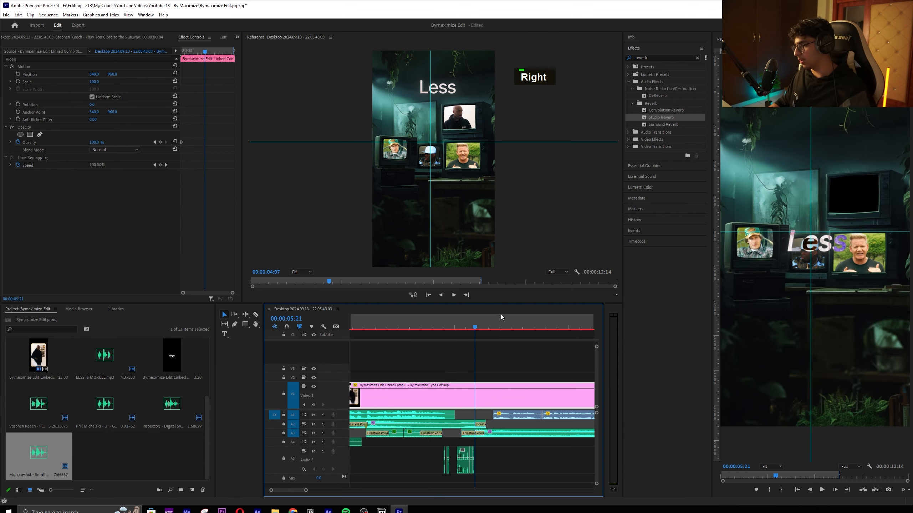
{"action": "key", "text": "Right"}
{"action": "key", "text": "ctrl+s"}
{"action": "key", "text": "alt+Tab"}
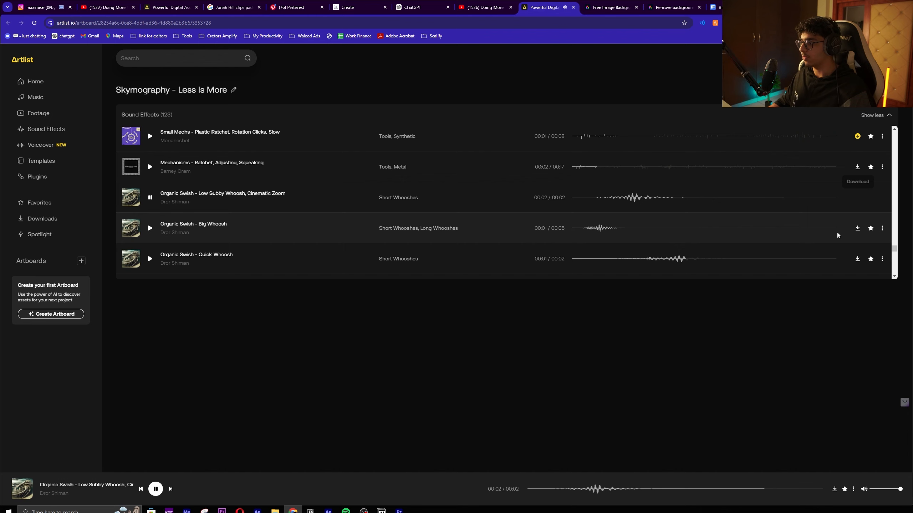
{"action": "left_click", "coordinate": [857, 198]}
{"action": "key", "text": "Return"}
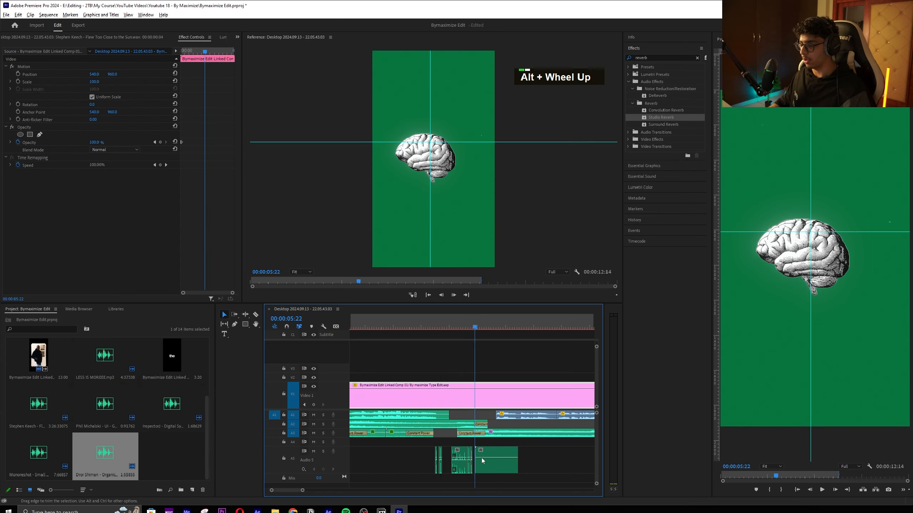
Mark the subby whoosh's peak at 00:00:00:09 in its source and align it with 00:00:05:22 on audio track 4
{"action": "scroll", "coordinate": [483, 461], "scroll_direction": "up", "scroll_amount": 4}
{"action": "double_click", "coordinate": [483, 460]}
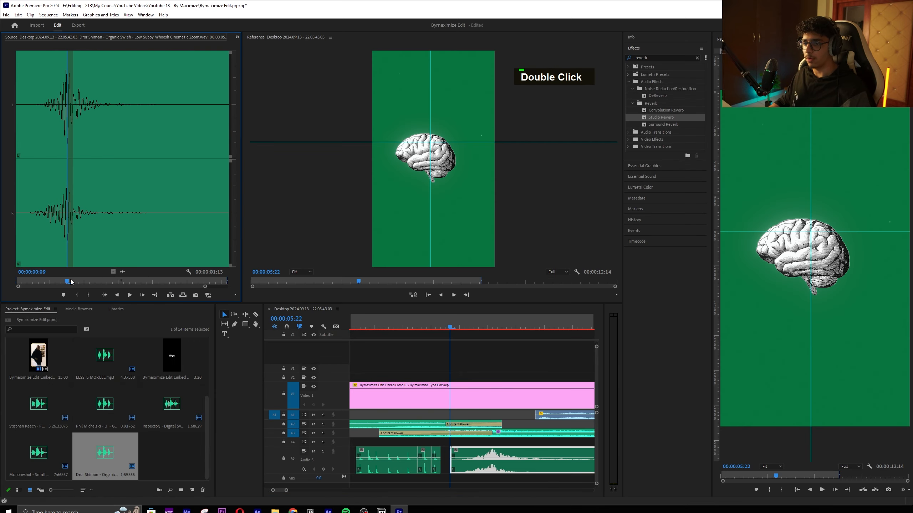
{"action": "scroll", "coordinate": [450, 366], "scroll_direction": "down", "scroll_amount": 5}
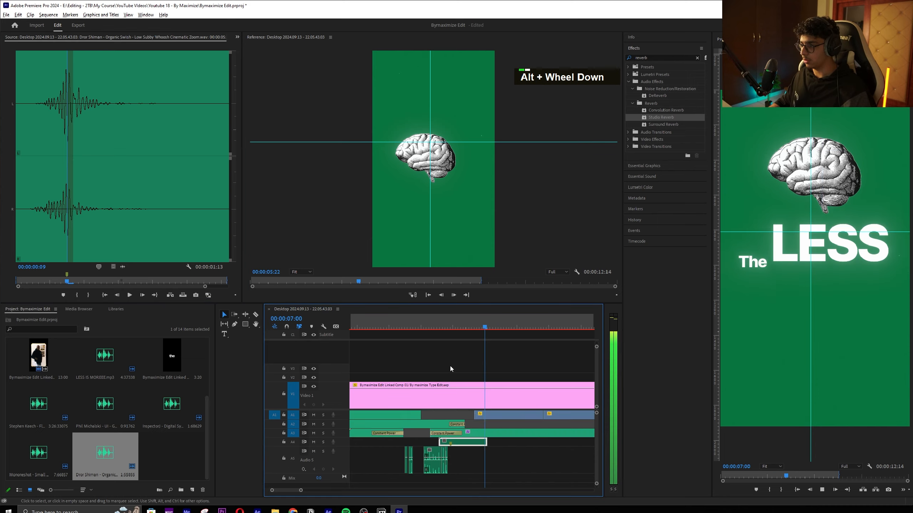
Add Artlist's Organic Swish - Big Whoosh, mark its peak at 00:00:00:10, and shift the clip to start at 00:00:05:19 on audio track 6
{"action": "left_click", "coordinate": [472, 319]}
{"action": "key", "text": "alt+Tab"}
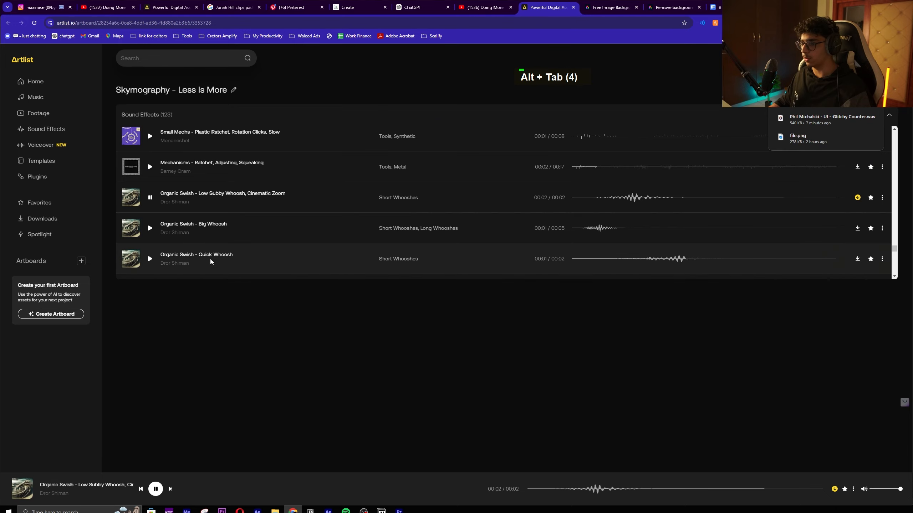
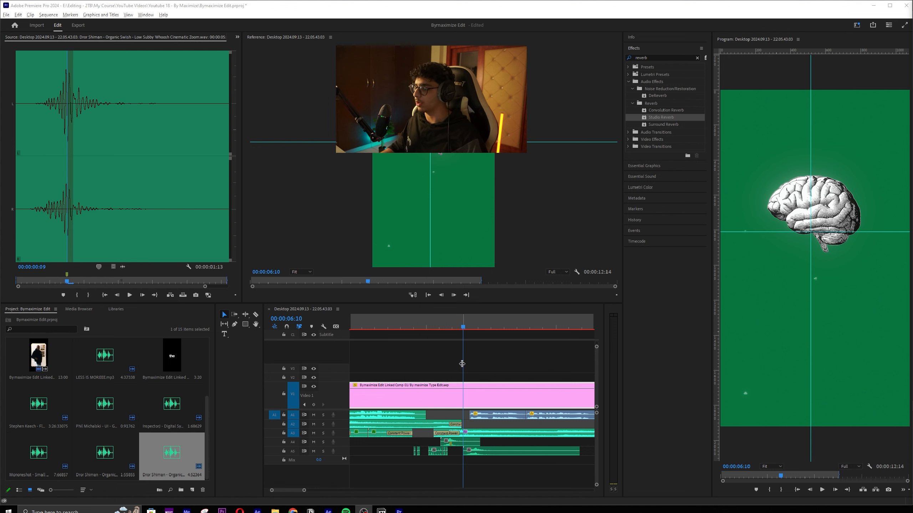
{"action": "scroll", "coordinate": [467, 450], "scroll_direction": "up", "scroll_amount": 2, "text": "alt"}
{"action": "double_click", "coordinate": [492, 455]}
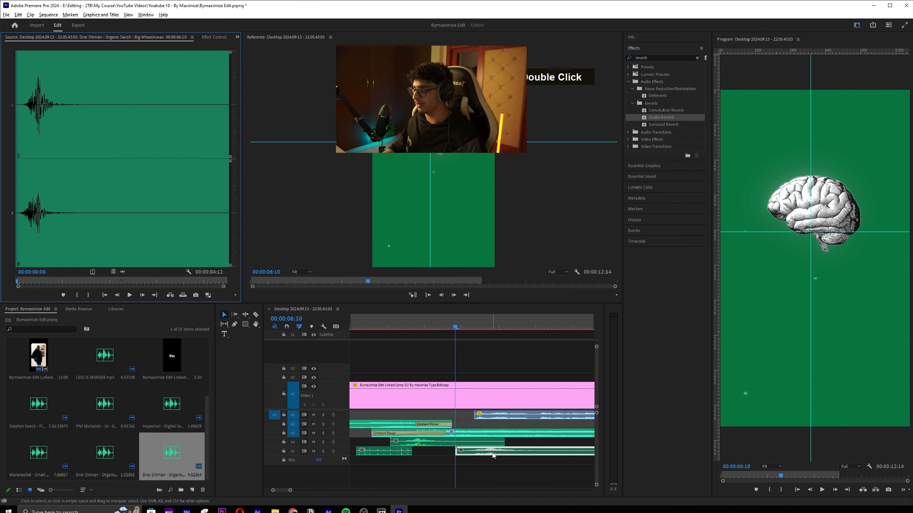
{"action": "scroll", "coordinate": [492, 456], "scroll_direction": "up", "scroll_amount": 2, "text": "alt"}
{"action": "left_click_drag", "start_coordinate": [548, 453], "coordinate": [495, 463]}
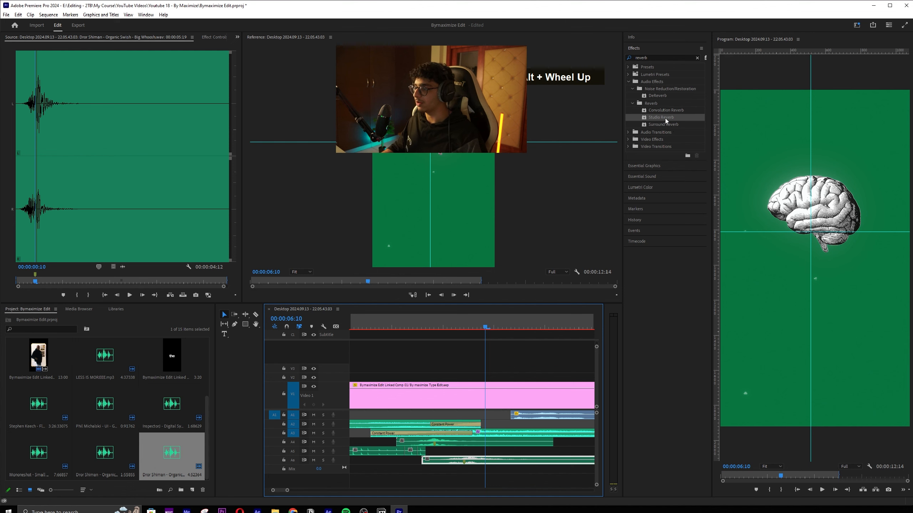
Add Studio Reverb to the Big Whoosh clip, lower its gain, and save the project
{"action": "left_click_drag", "start_coordinate": [665, 118], "coordinate": [479, 461]}
{"action": "type", "text": "g-"}
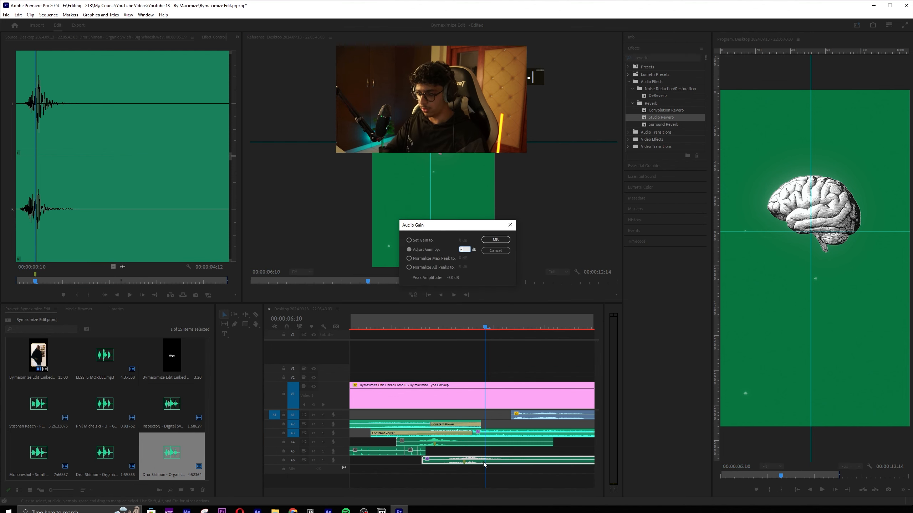
{"action": "key", "text": "Return"}
{"action": "left_click", "coordinate": [439, 320]}
{"action": "key", "text": "ctrl+s"}
Play the brain scene several times to check the whooshes against the visuals, up to the cut to the bearded speaker
{"action": "key", "text": "space"}
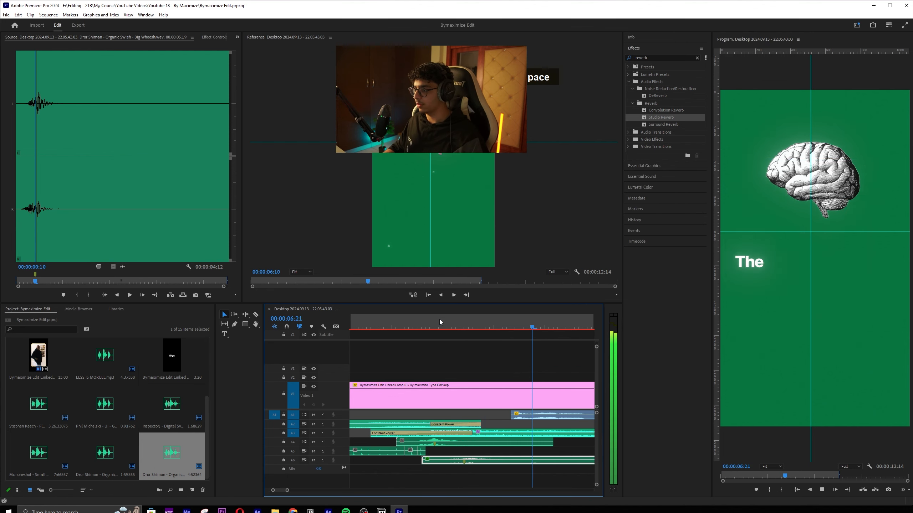
{"action": "left_click", "coordinate": [420, 321]}
{"action": "key", "text": "space"}
{"action": "scroll", "coordinate": [455, 373], "scroll_direction": "down", "scroll_amount": 3}
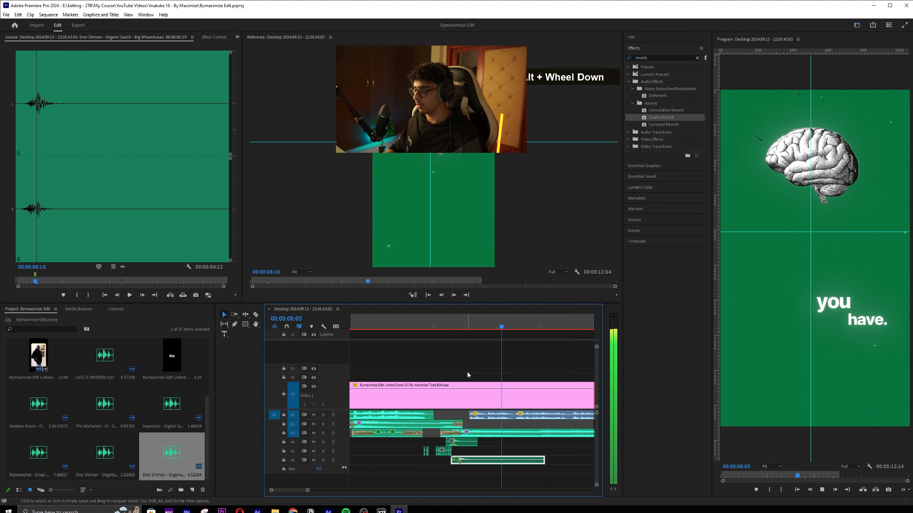
{"action": "left_click", "coordinate": [466, 323]}
{"action": "key", "text": "space"}
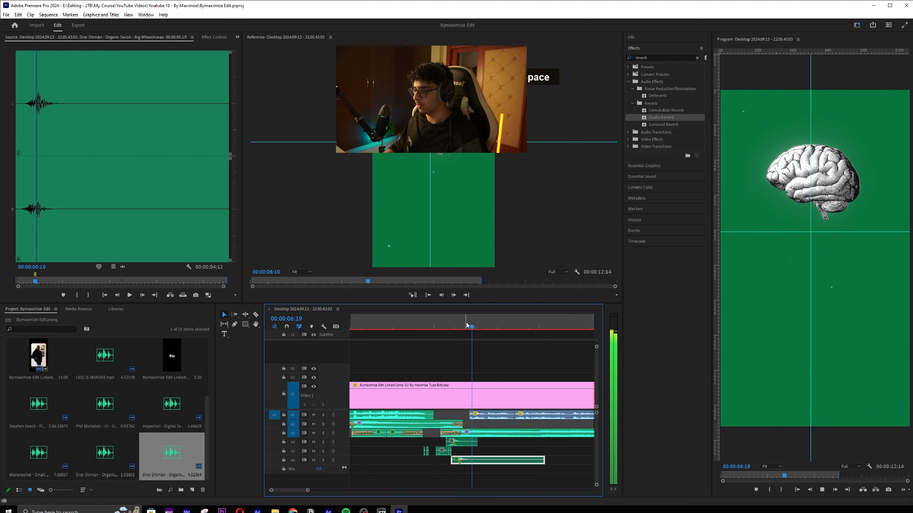
{"action": "left_click", "coordinate": [467, 319]}
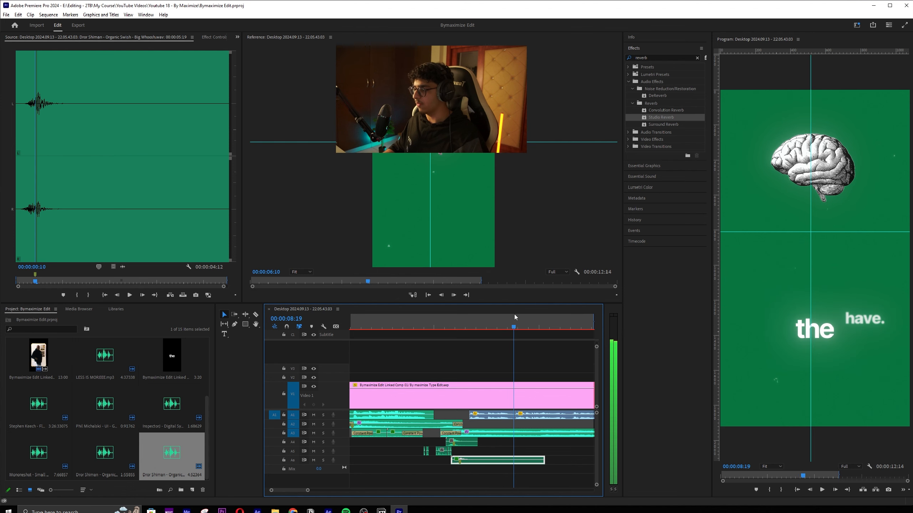
Save the project, find Cinematic Boom.wav by searching for "cinematic boom", and place it at the speaker's first frame, 00:00:08:20, on audio track 5
{"action": "key", "text": "ctrl+s"}
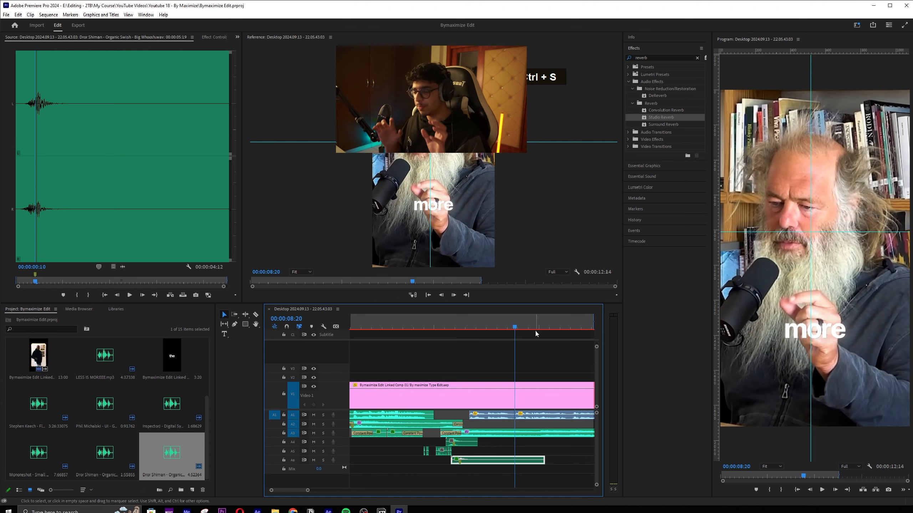
{"action": "key", "text": "ctrl"}
{"action": "key", "text": "ctrl"}
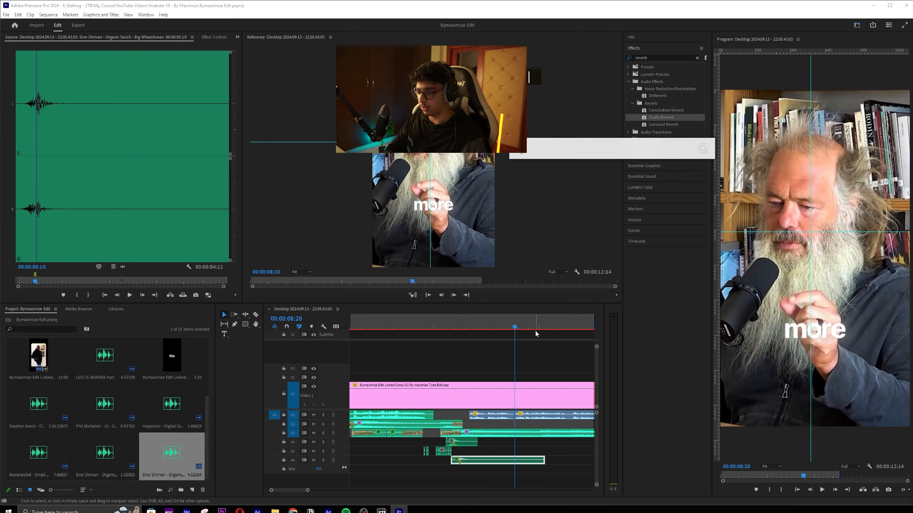
{"action": "type", "text": "cinematic bo"}
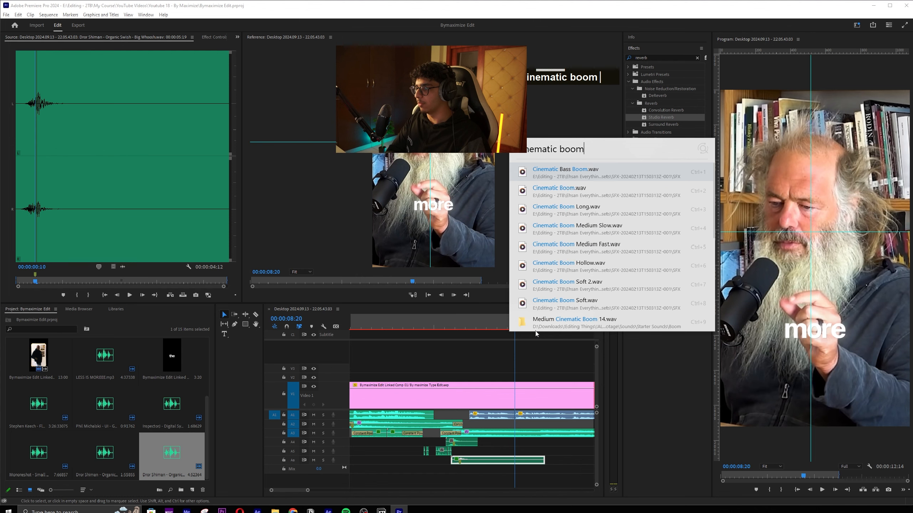
{"action": "type", "text": "om"}
{"action": "key", "text": "Down"}
{"action": "left_click_drag", "start_coordinate": [505, 447], "coordinate": [508, 450]}
{"action": "key", "text": "Right"}
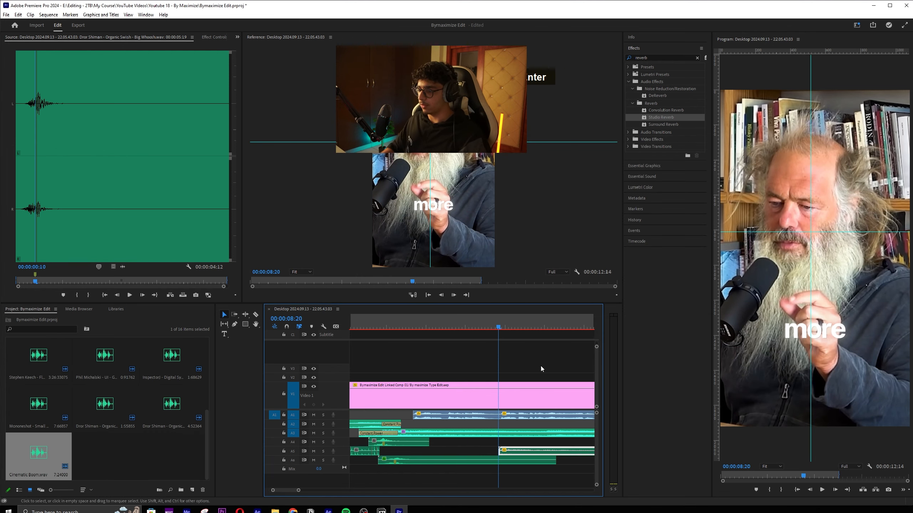
Play from just before the cinematic boom through to the word "person" to check the closing section's sound
{"action": "left_click", "coordinate": [480, 327]}
{"action": "key", "text": "space"}
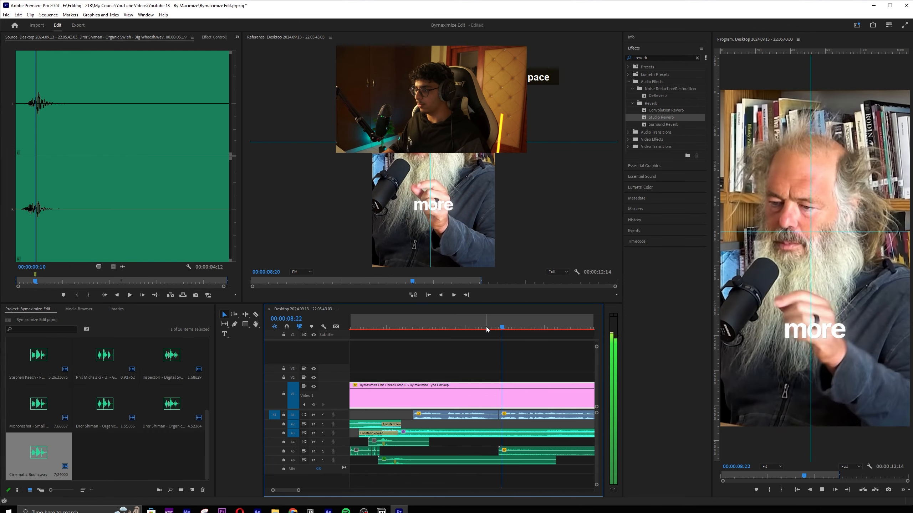
{"action": "scroll", "coordinate": [503, 390], "scroll_direction": "down", "scroll_amount": 5, "text": "alt"}
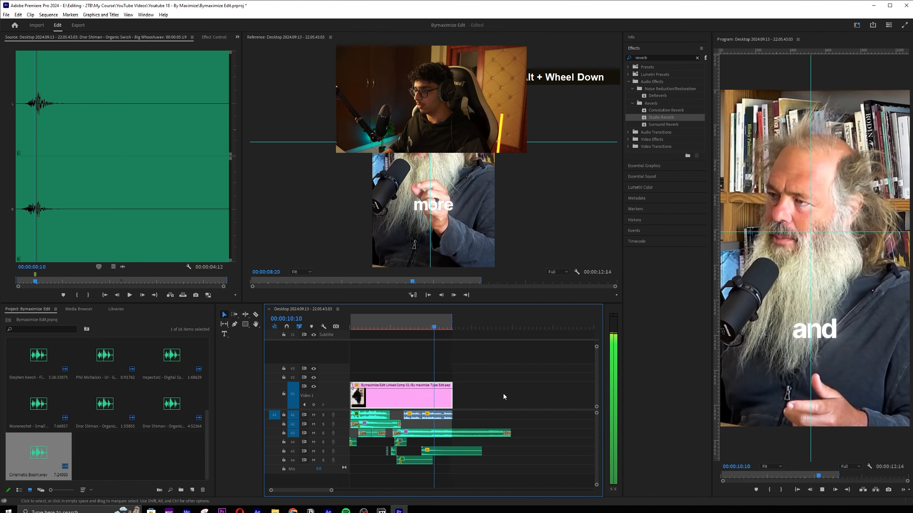
{"action": "scroll", "coordinate": [457, 413], "scroll_direction": "up", "scroll_amount": 2, "text": "alt"}
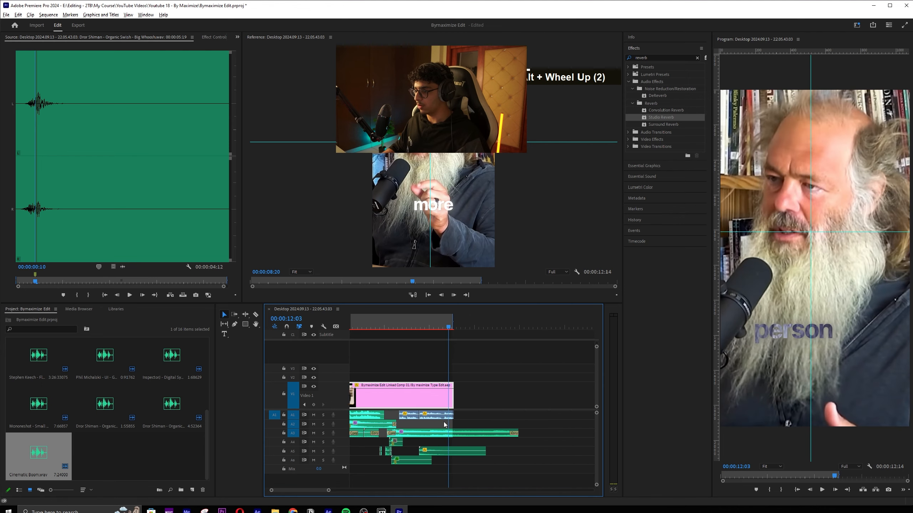
Download Epic Transitions and Hits - Impact, Bass Drum Hit, Deep Boom as WAV from Artlist and place it near 00:00:11:10 on audio track 7
{"action": "key", "text": "alt+Tab"}
{"action": "key", "text": "alt+Tab"}
{"action": "key", "text": "alt+Tab"}
{"action": "left_click", "coordinate": [581, 244], "text": "alt"}
{"action": "scroll", "coordinate": [590, 186], "scroll_direction": "down", "scroll_amount": 5}
{"action": "left_click", "coordinate": [590, 186]}
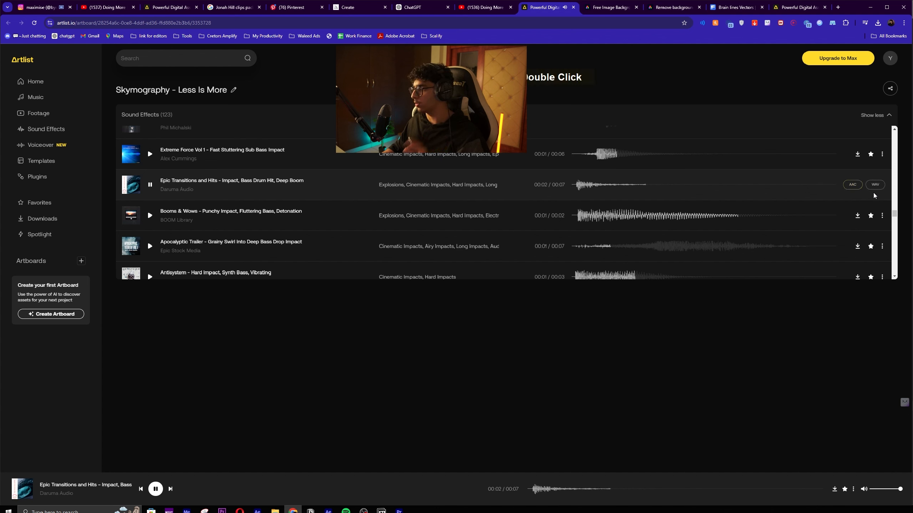
{"action": "left_click_drag", "start_coordinate": [837, 47], "coordinate": [507, 465]}
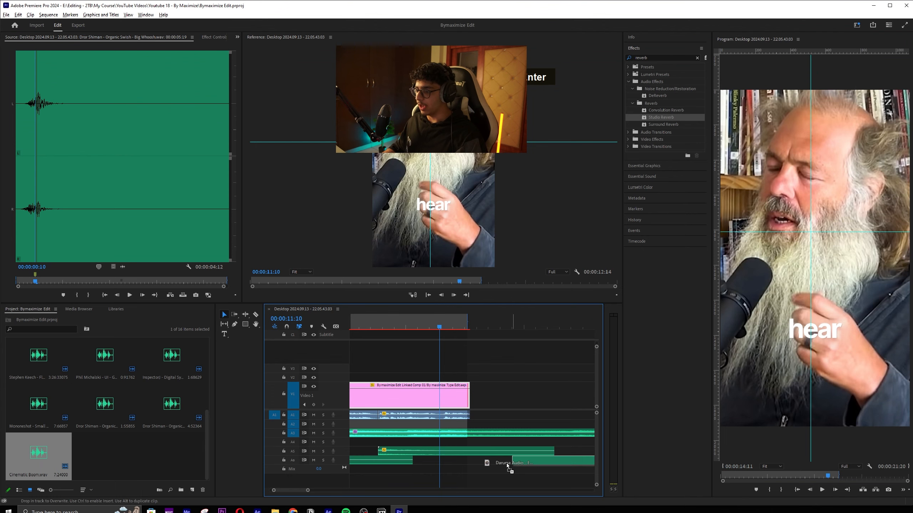
{"action": "left_click_drag", "start_coordinate": [434, 464], "coordinate": [501, 473]}
Line up the bass drum impact with the word "hear" at 00:00:11:10 and lower its gain
{"action": "scroll", "coordinate": [430, 477], "scroll_direction": "up", "scroll_amount": 3}
{"action": "double_click", "coordinate": [340, 470]}
{"action": "scroll", "coordinate": [464, 475], "scroll_direction": "up", "scroll_amount": 2}
{"action": "key", "text": "g"}
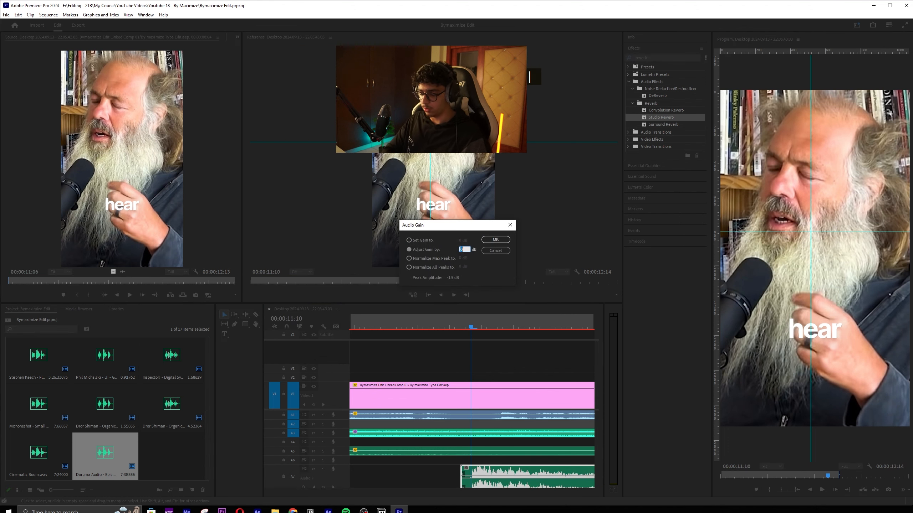
{"action": "key", "text": "Return"}
Save the project and return the playhead to the start of the edit
{"action": "key", "text": "ctrl+s"}
{"action": "scroll", "coordinate": [502, 430], "scroll_direction": "down", "scroll_amount": 5}
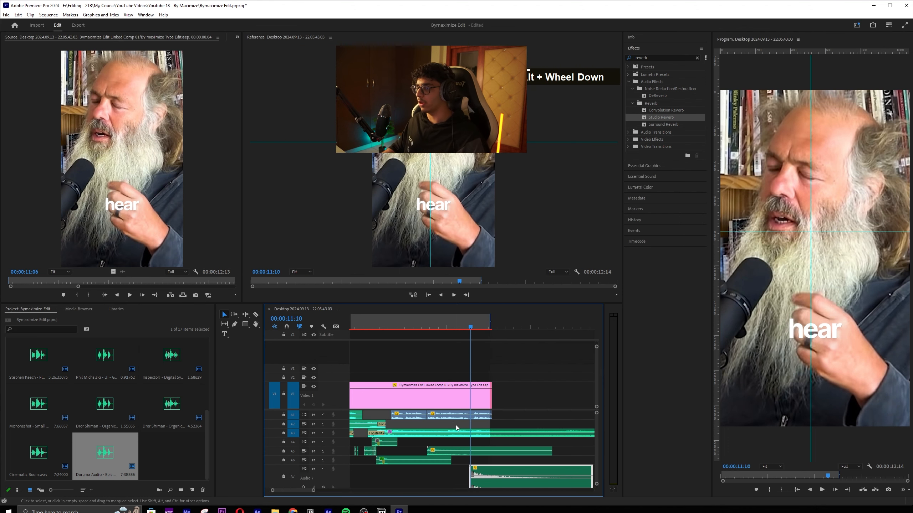
{"action": "left_click", "coordinate": [392, 326]}
{"action": "key", "text": "Home"}
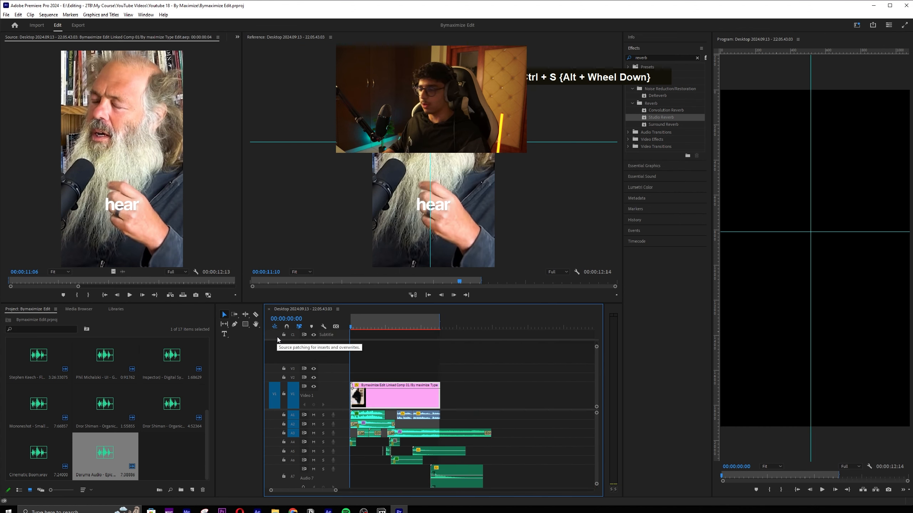
Play the whole edit from 00:00:00:00 past the closing word "personality" to review the sound design
{"action": "key", "text": "space"}
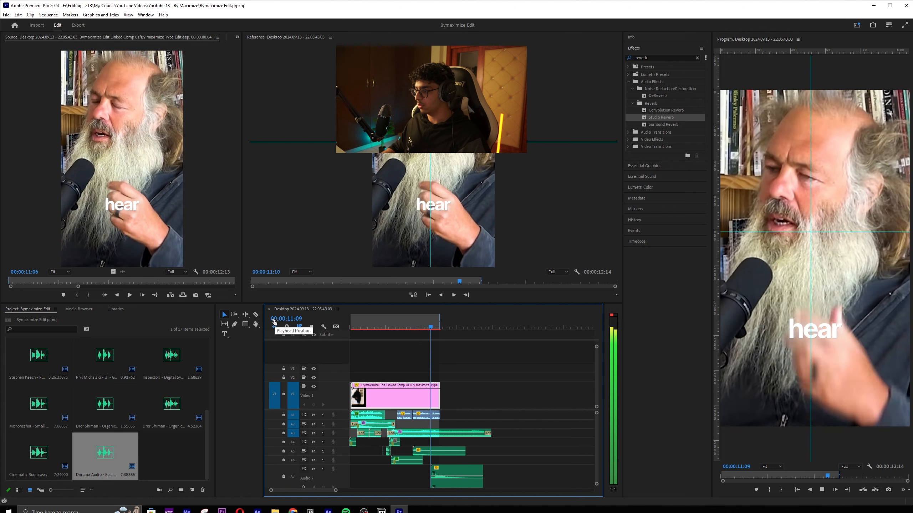
{"action": "scroll", "coordinate": [508, 455], "scroll_direction": "up", "scroll_amount": 8, "text": "alt"}
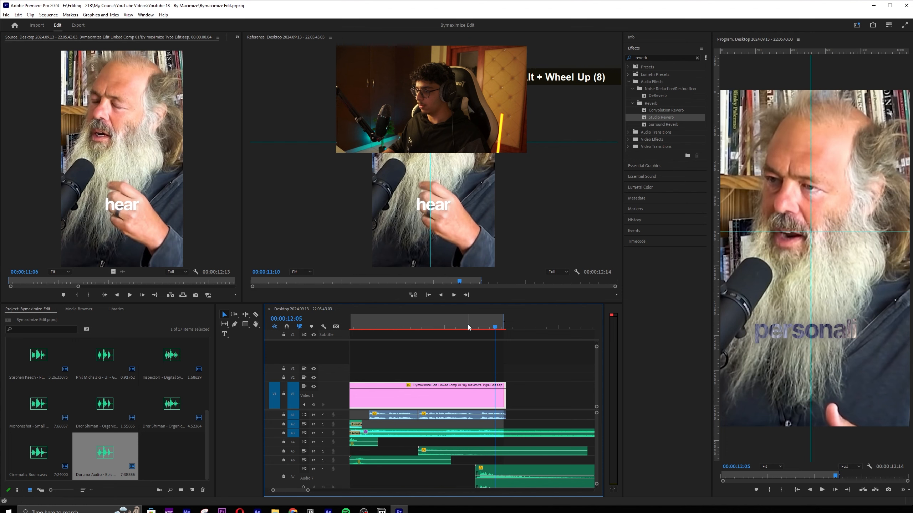
{"action": "key", "text": "space"}
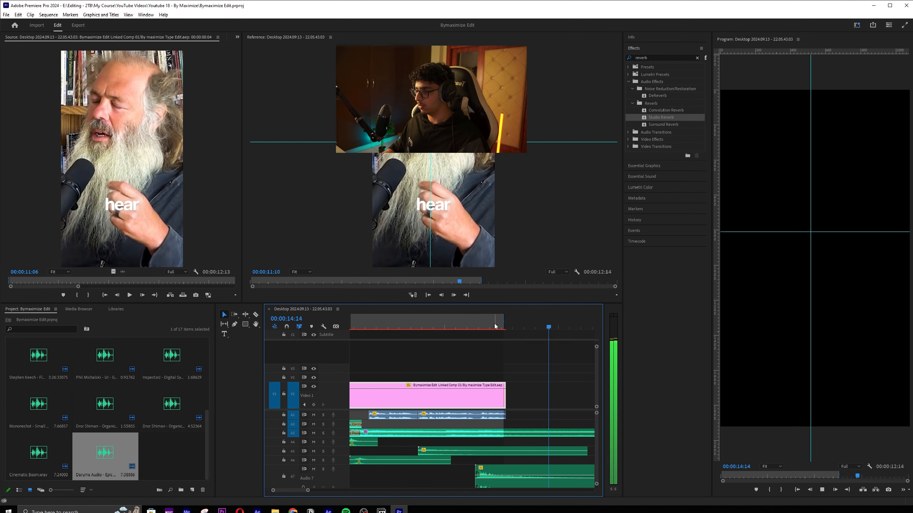
Cut the overhanging sound effect clips at 00:00:15:23 across the audio tracks and delete the tails beyond it
{"action": "left_click_drag", "start_coordinate": [535, 416], "coordinate": [482, 489]}
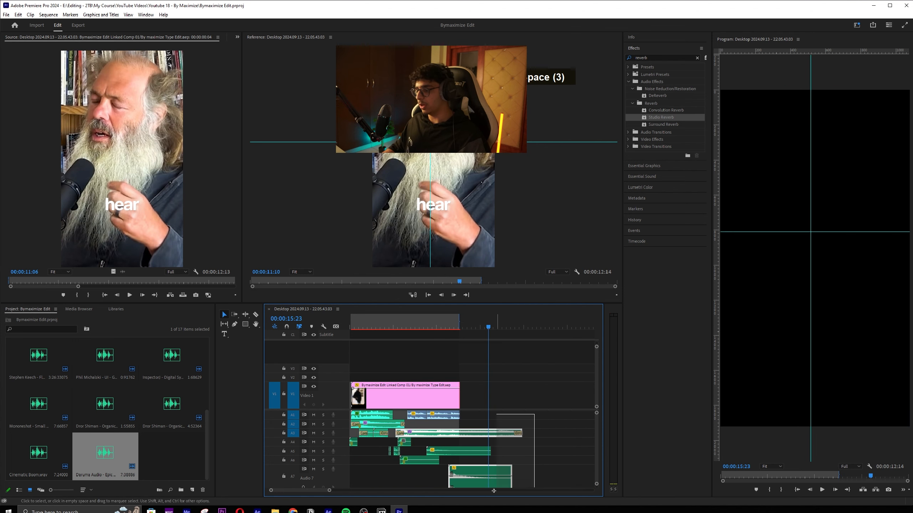
{"action": "key", "text": "c"}
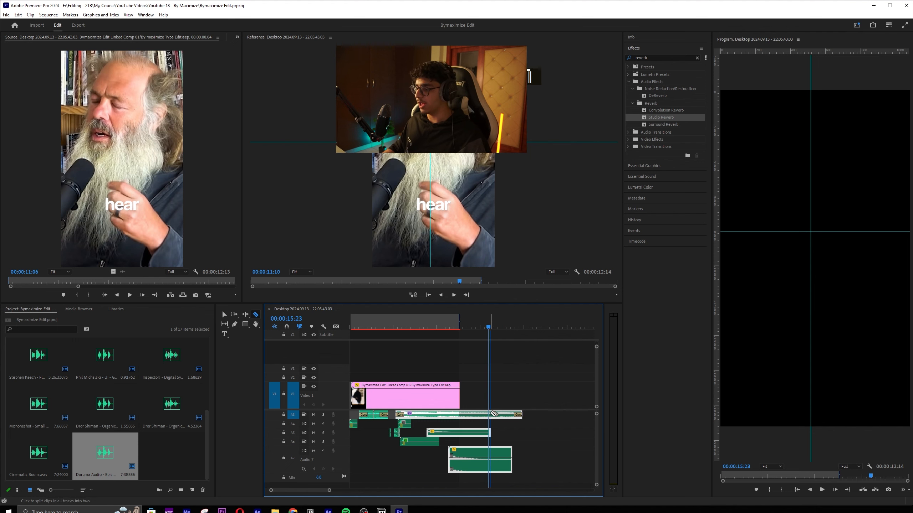
{"action": "left_click", "coordinate": [492, 414], "text": "shift"}
{"action": "key", "text": "v"}
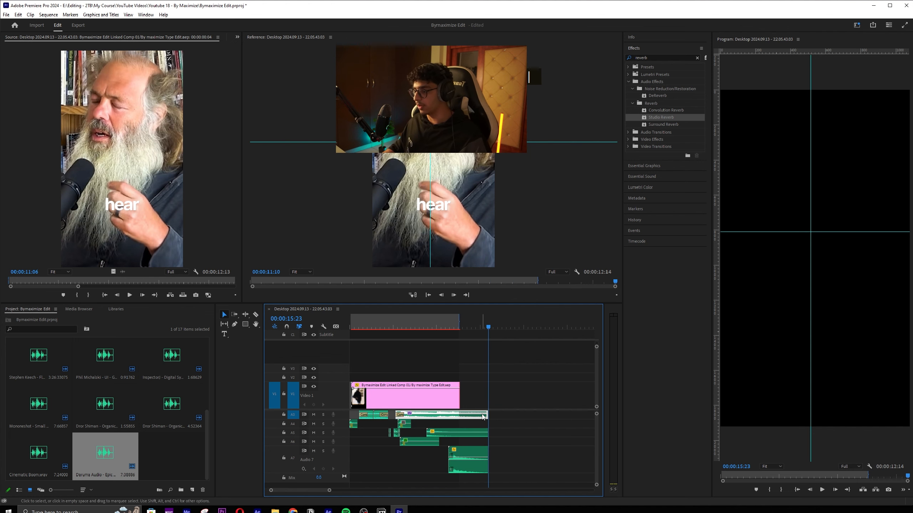
Maximize the Program monitor, play the edit through from the start to review it, and restore the normal layout
{"action": "key", "text": "grave"}
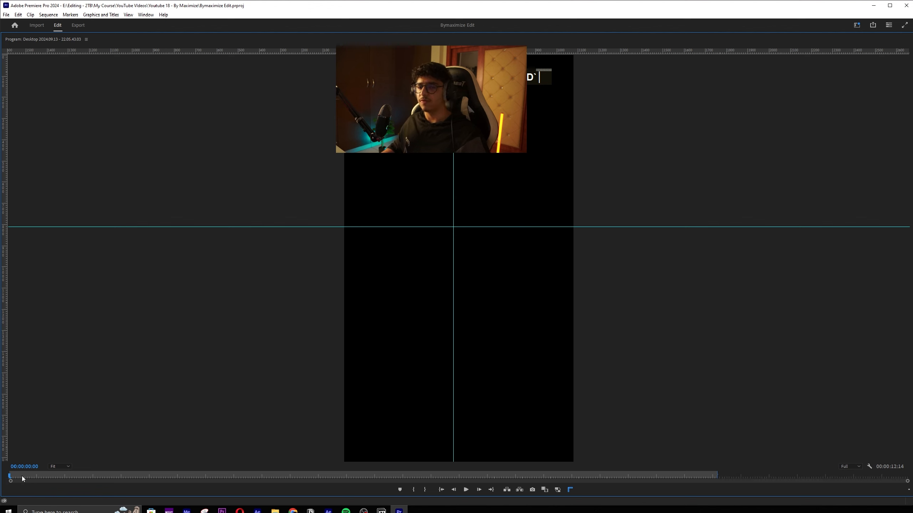
{"action": "key", "text": "v"}
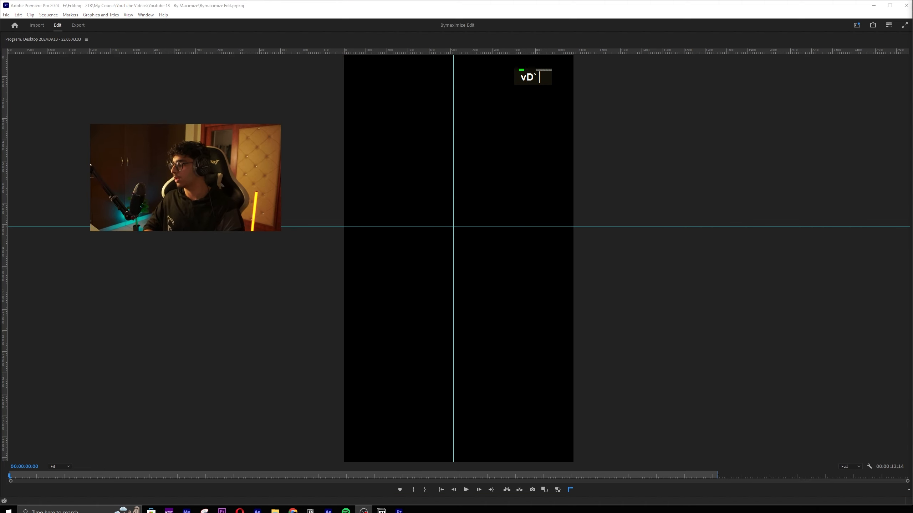
{"action": "key", "text": "space"}
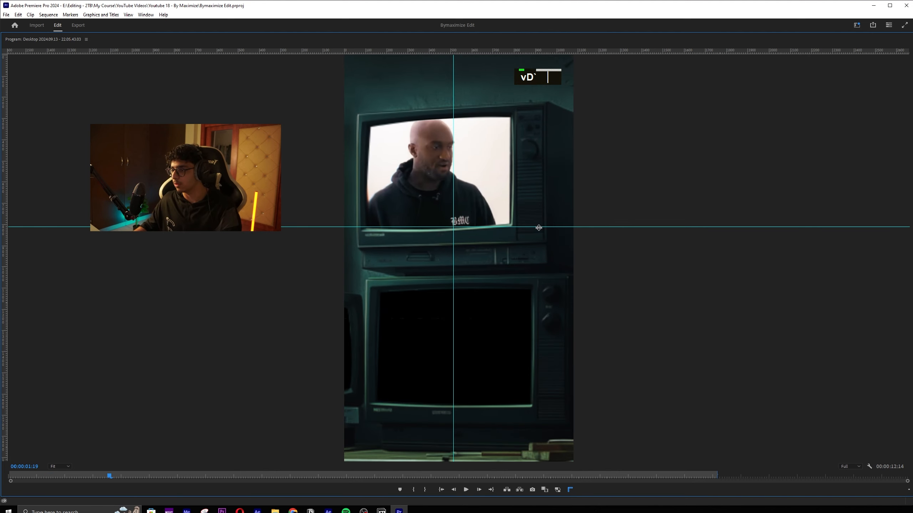
{"action": "left_click_drag", "start_coordinate": [538, 228], "coordinate": [521, 471]}
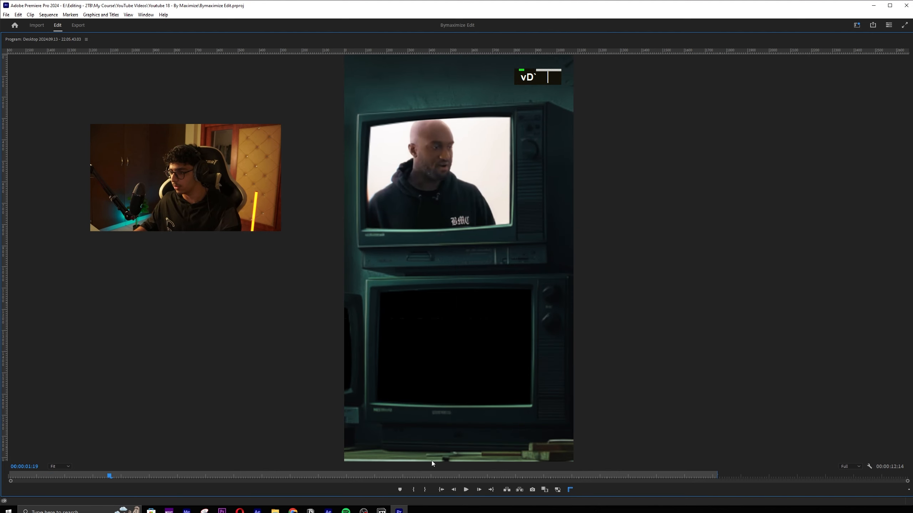
{"action": "key", "text": "Home"}
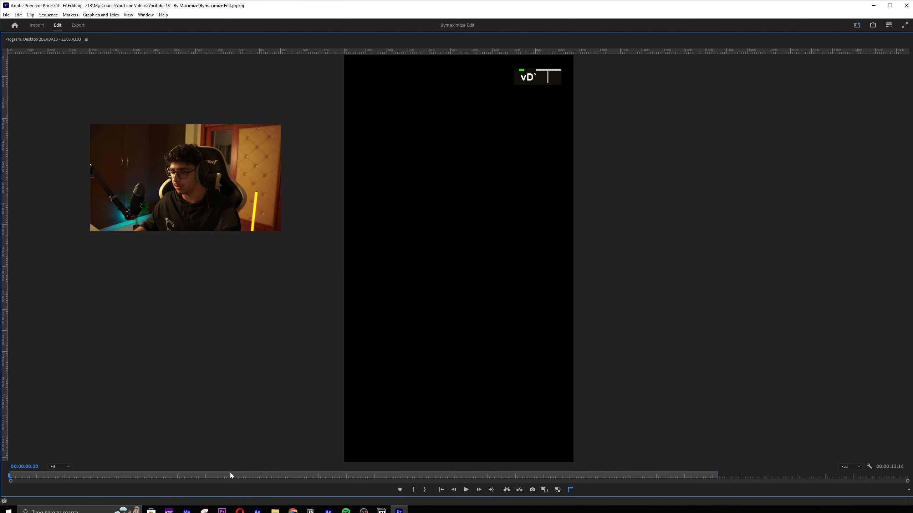
{"action": "left_click", "coordinate": [467, 490]}
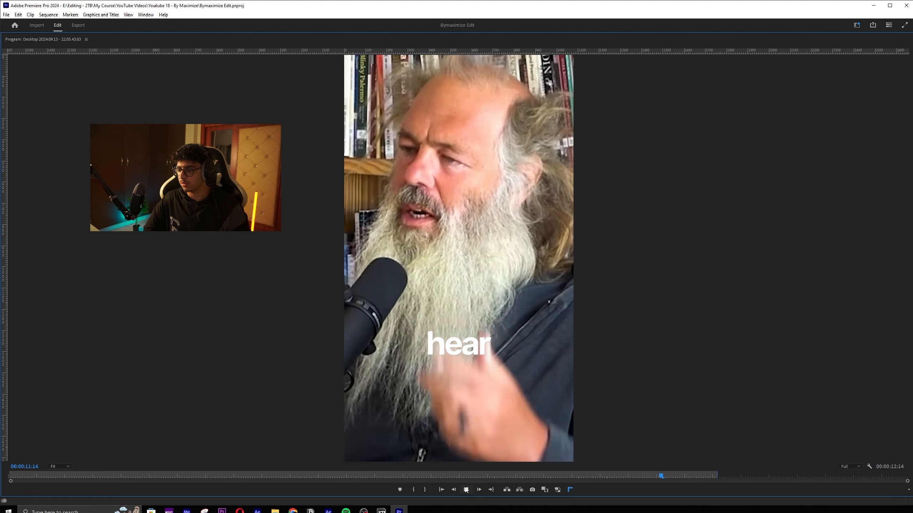
{"action": "key", "text": "grave"}
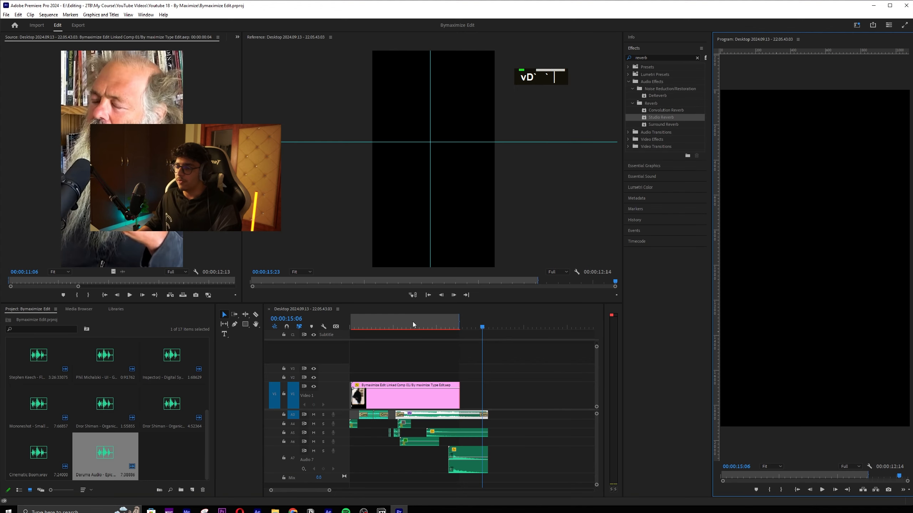
Save the project with the playhead at 00:00:05:15, and switch to After Effects to locate the same "Less Is More" moment in Pre-comp 1
{"action": "left_click_drag", "start_coordinate": [382, 322], "coordinate": [397, 324]}
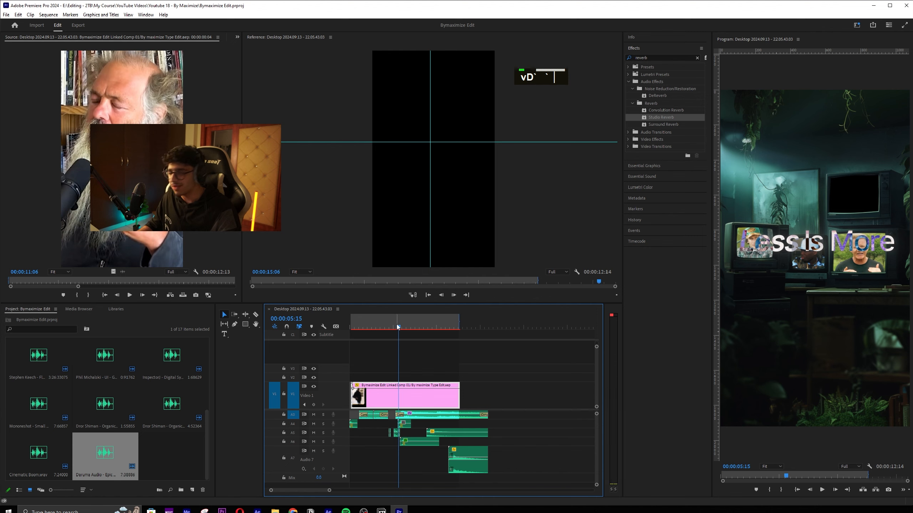
{"action": "key", "text": "ctrl+s"}
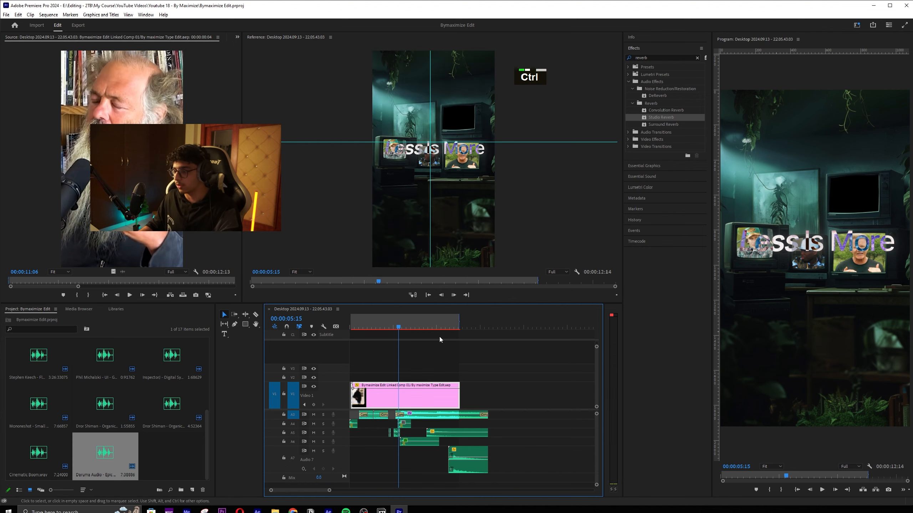
{"action": "left_click", "coordinate": [328, 511]}
{"action": "left_click_drag", "start_coordinate": [368, 355], "coordinate": [374, 356]}
{"action": "scroll", "coordinate": [392, 440], "scroll_direction": "down", "scroll_amount": 1}
{"action": "double_click", "coordinate": [373, 467]}
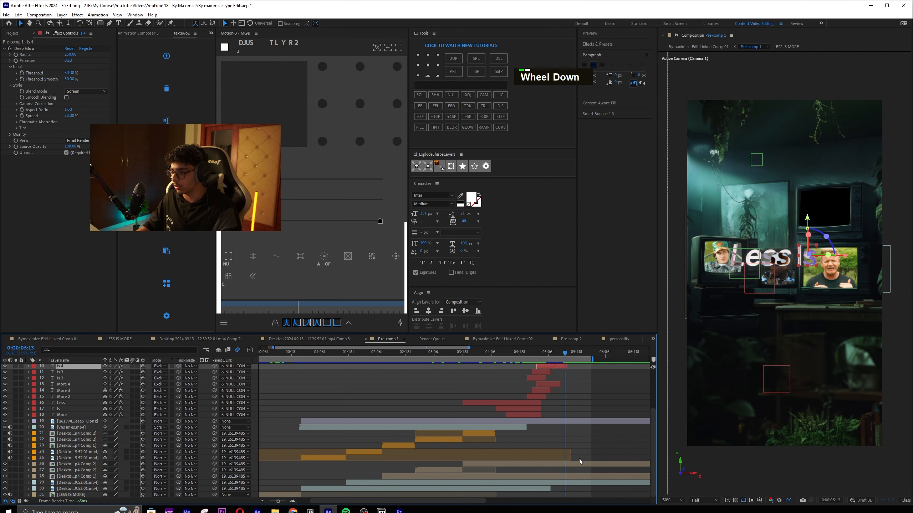
Extend the upper TV's video clip, layer 30 in Pre-comp 1, past 0:00:05:13 so it fills the black screen
{"action": "scroll", "coordinate": [580, 461], "scroll_direction": "up", "scroll_amount": 2, "text": "alt"}
{"action": "left_click", "coordinate": [511, 489]}
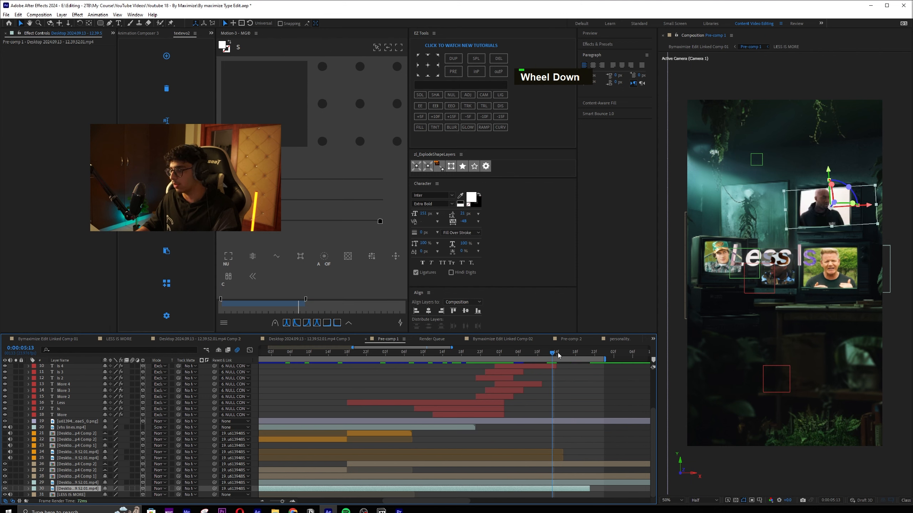
{"action": "left_click_drag", "start_coordinate": [565, 353], "coordinate": [601, 345]}
{"action": "scroll", "coordinate": [584, 449], "scroll_direction": "down", "scroll_amount": 5, "text": "alt"}
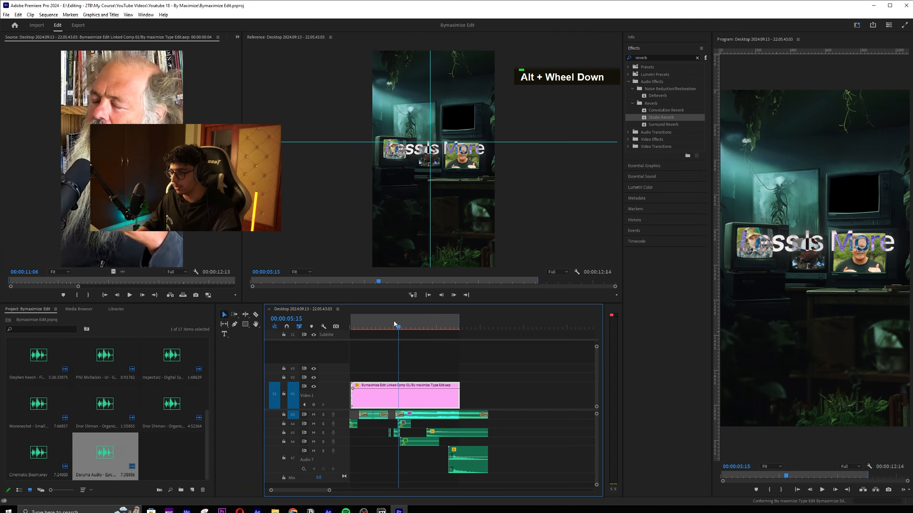
Switch back to Premiere Pro, maximize the Program monitor and replay the TV section from about 00:00:03:11
{"action": "key", "text": "grave"}
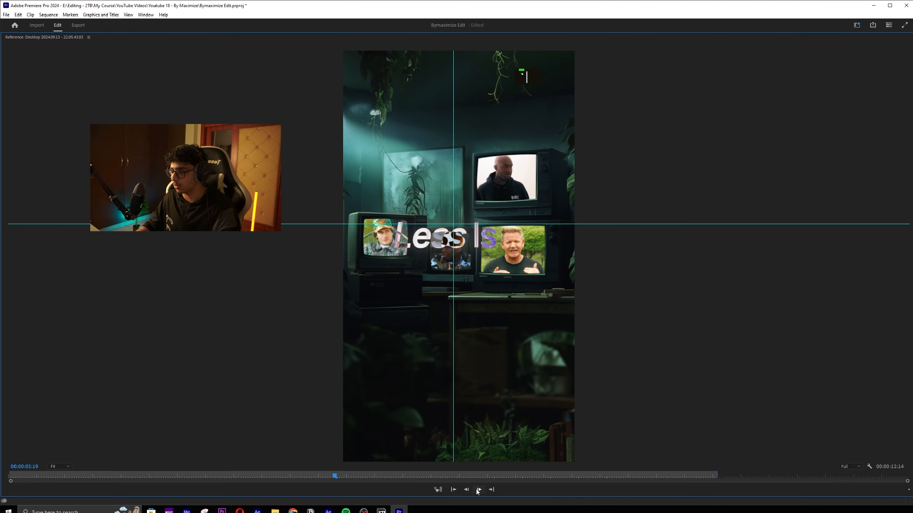
{"action": "key", "text": "grave"}
{"action": "left_click_drag", "start_coordinate": [293, 474], "coordinate": [201, 473]}
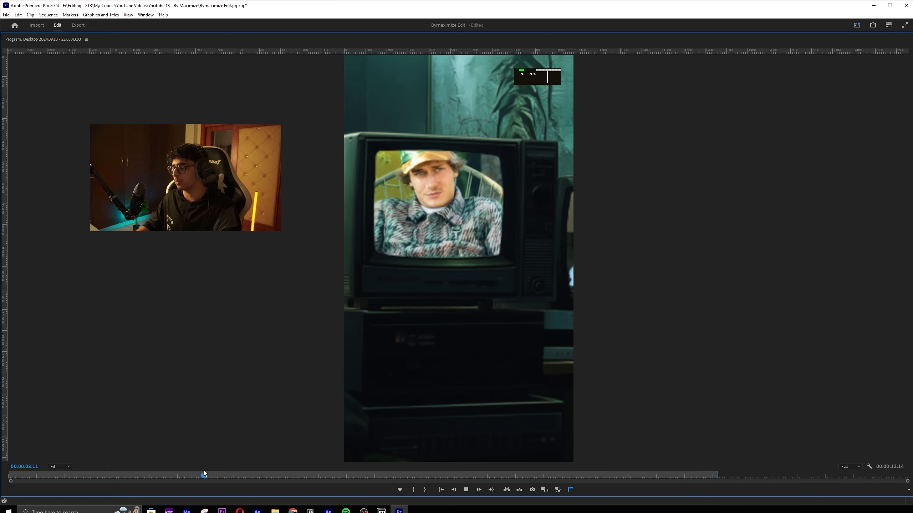